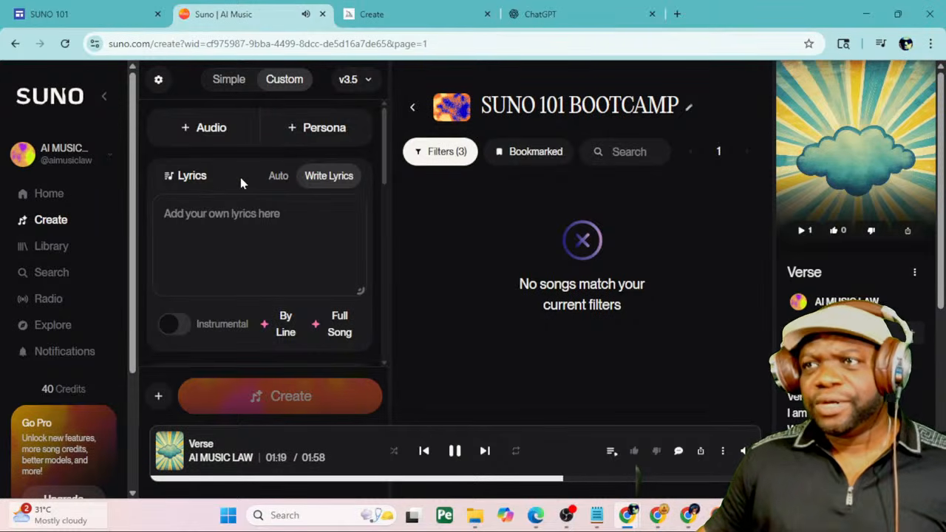
Set the lyrics mode to Write Lyrics and pause the song that is playing
{"action": "left_click", "coordinate": [285, 180]}
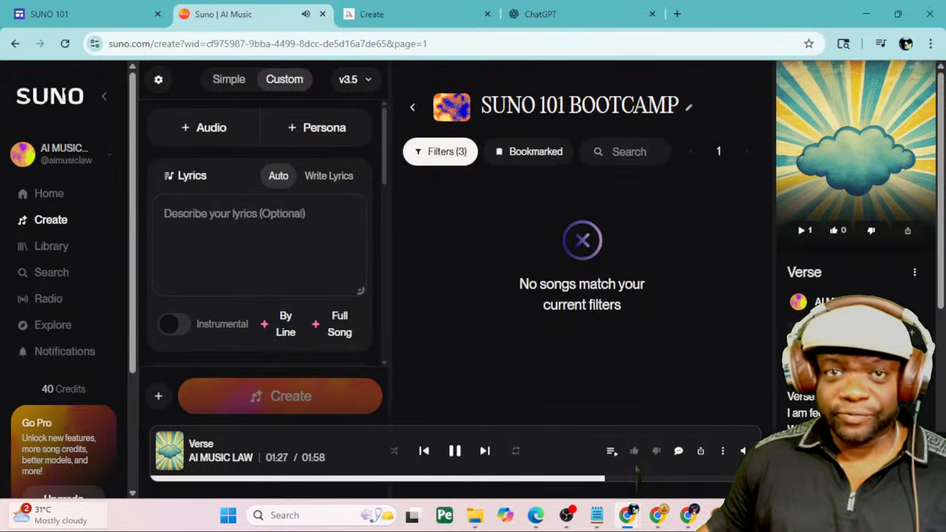
{"action": "left_click", "coordinate": [326, 181]}
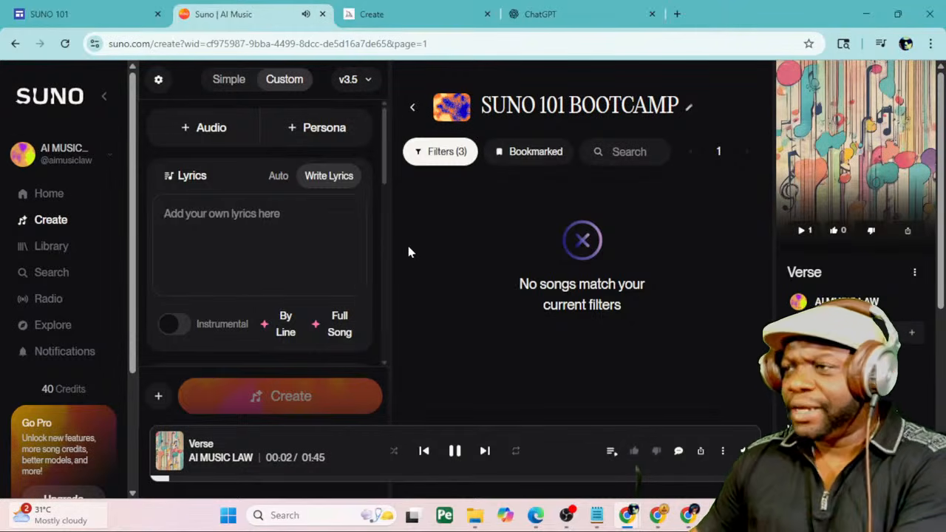
{"action": "mouse_move", "coordinate": [745, 444]}
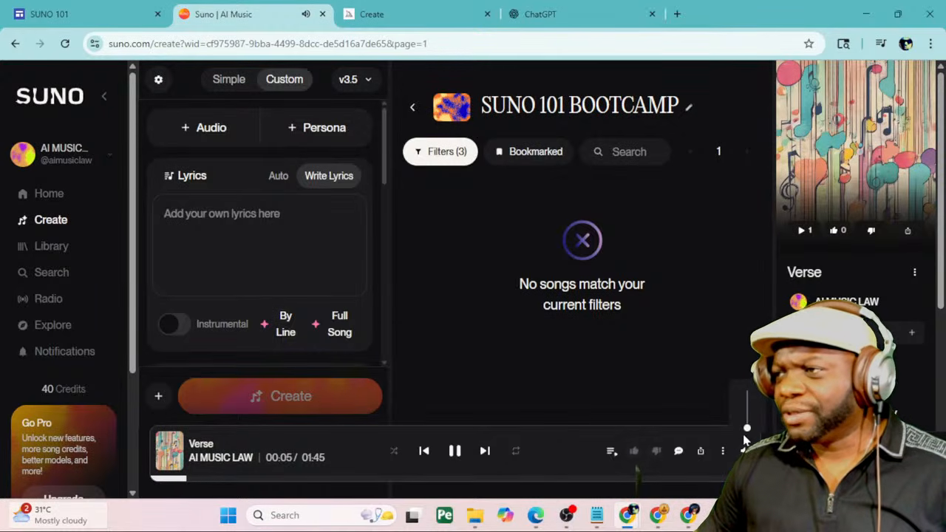
{"action": "left_click", "coordinate": [455, 451]}
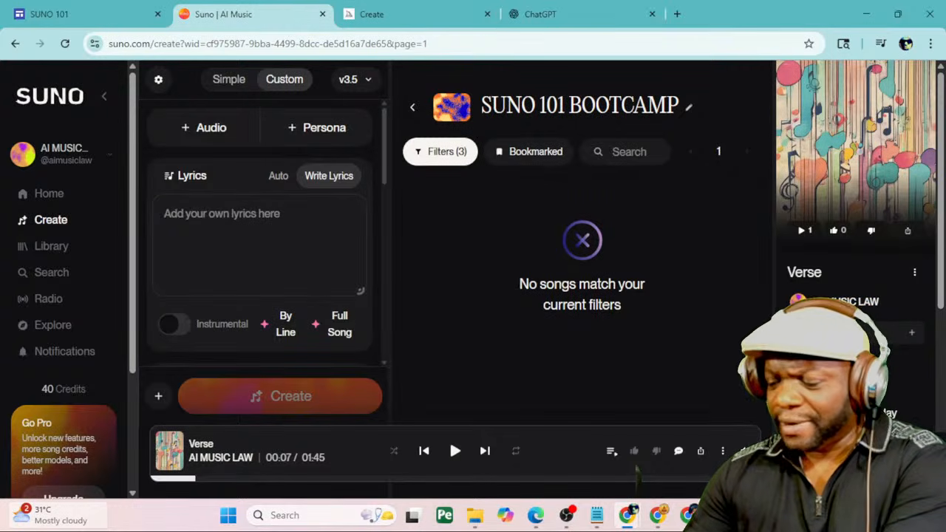
Enter "THE WEATHER IS FUNNY" as the first line of the lyrics
{"action": "type", "text": "tHE"}
{"action": "key", "text": "BackSpace"}
{"action": "key", "text": "BackSpace"}
{"action": "key", "text": "BackSpace"}
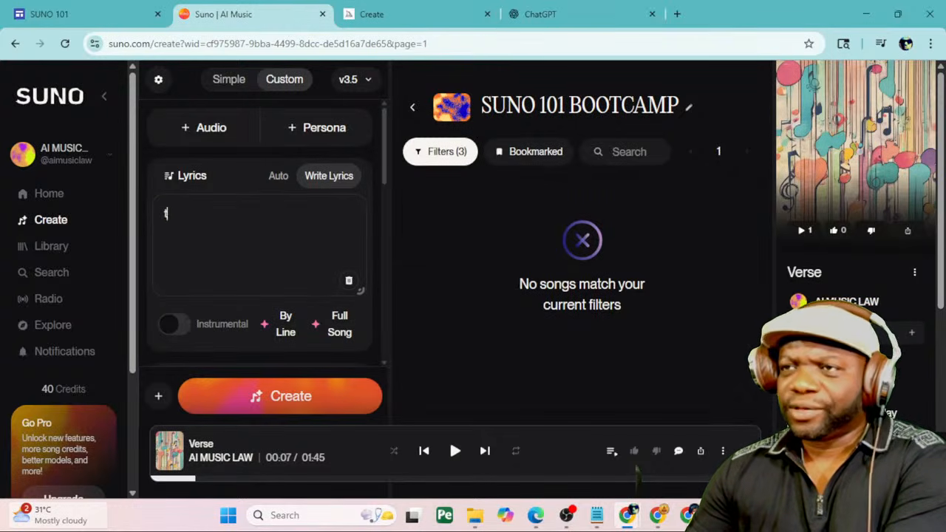
{"action": "type", "text": "THE"}
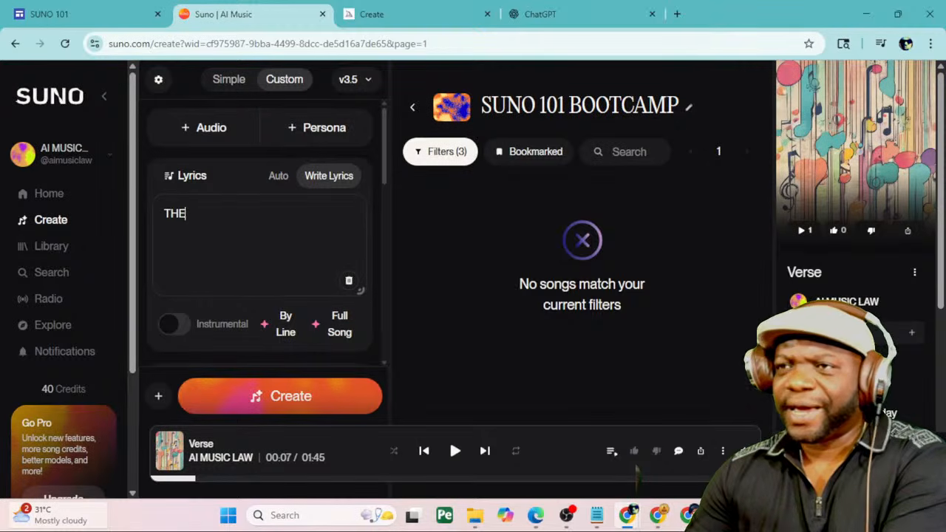
{"action": "type", "text": " WEATHER I"}
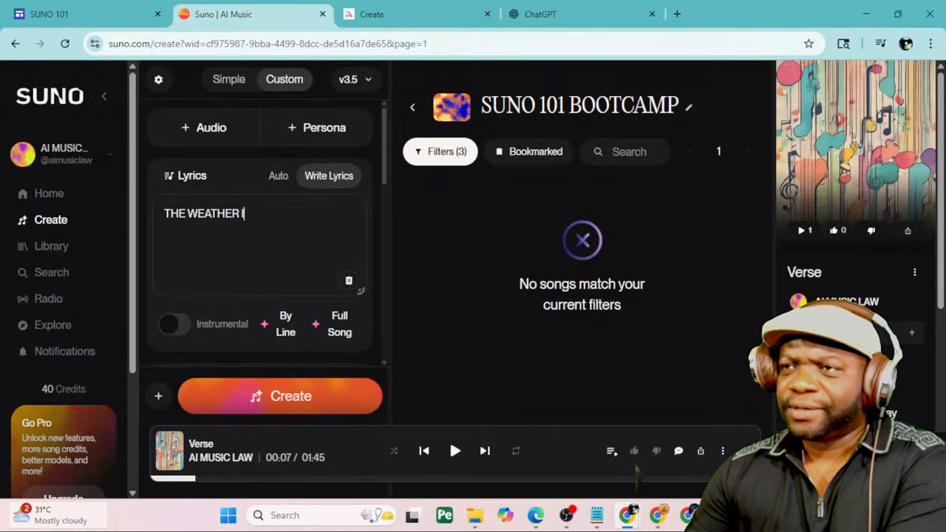
{"action": "type", "text": "S FUNNY"}
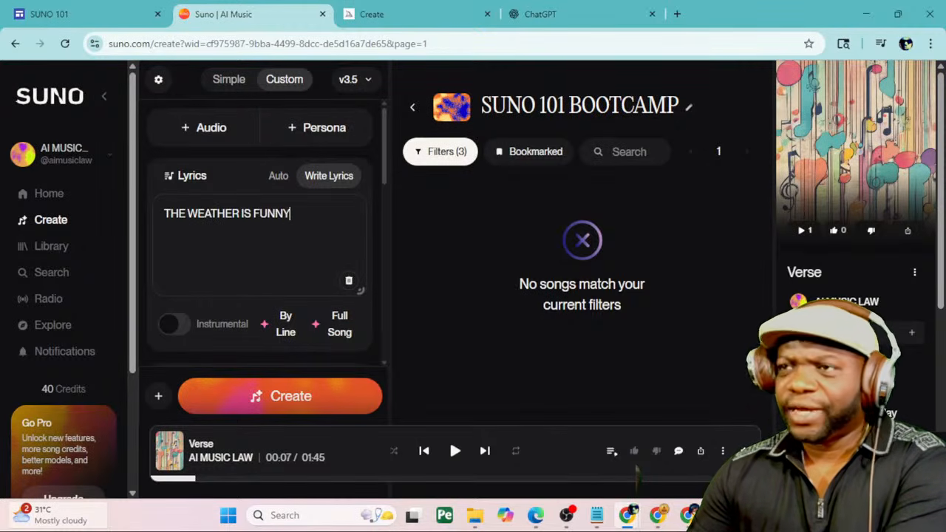
Add the second lyric line "IT GIVES ME A RUN FOR MY MONEY"
{"action": "key", "text": "Return"}
{"action": "type", "text": "IT GIVE"}
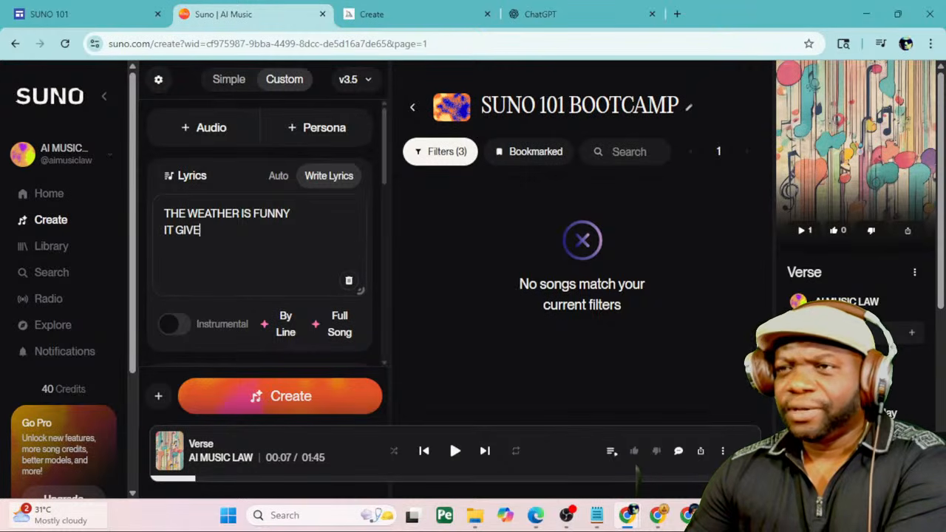
{"action": "type", "text": "S ME A "}
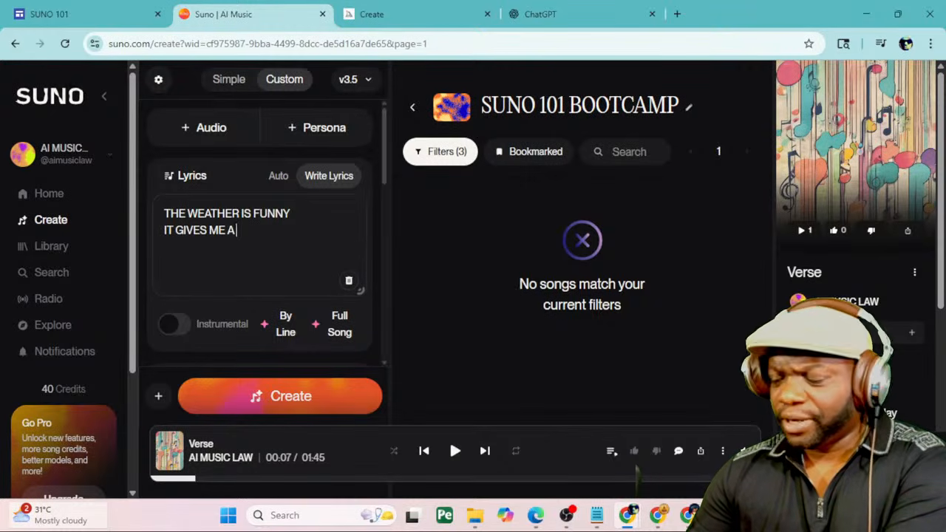
{"action": "type", "text": "FUN"}
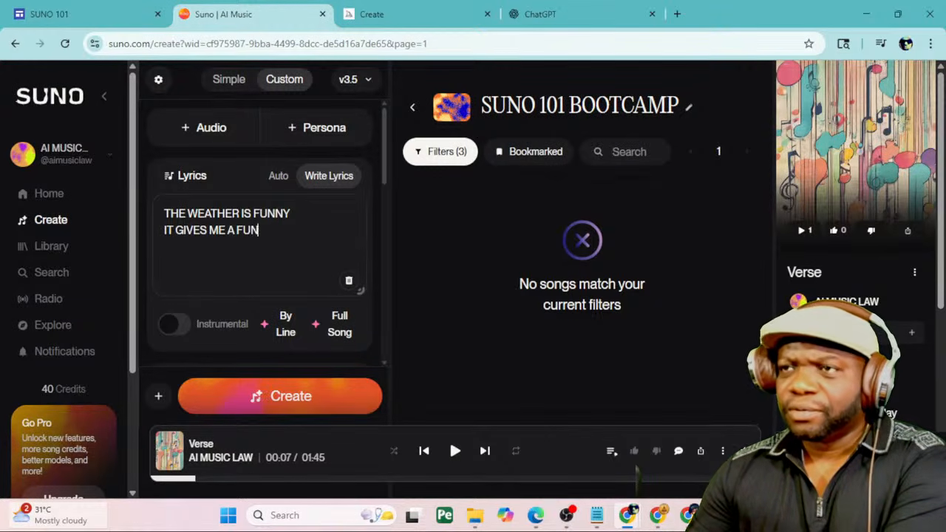
{"action": "key", "text": "BackSpace"}
{"action": "key", "text": "BackSpace"}
{"action": "key", "text": "BackSpace"}
{"action": "type", "text": "RUN FO"}
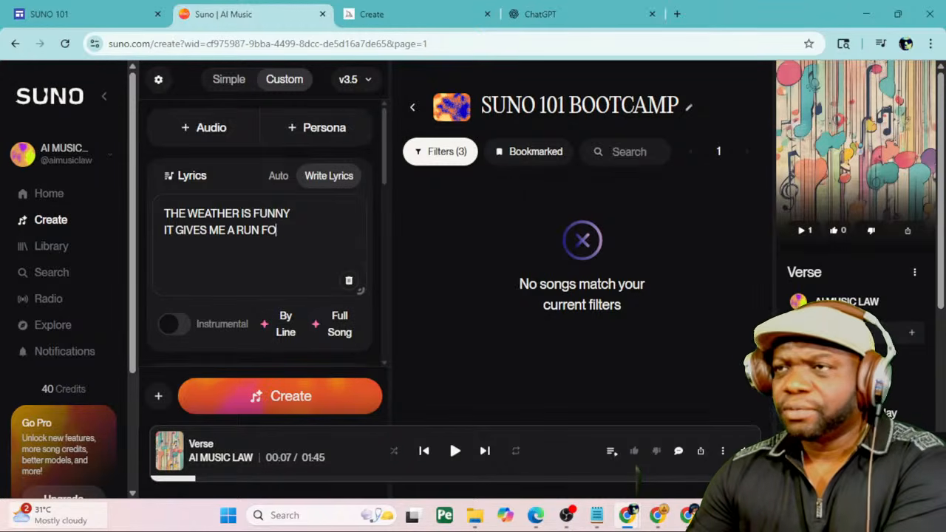
{"action": "type", "text": "R MY MONEY"}
{"action": "key", "text": "Return"}
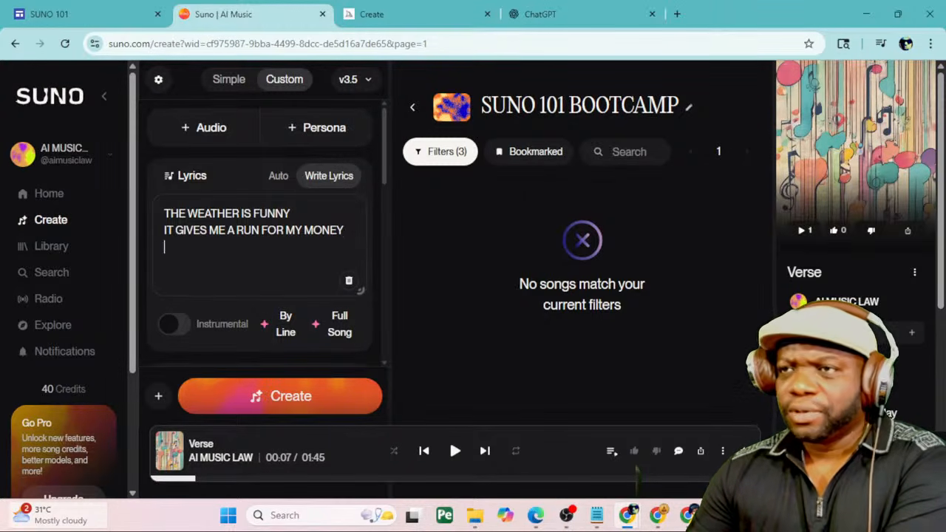
Add the lyric lines "I NEVER HAVE A BROLLY" and "I MAY AS WELL DRIVE A TROLLY"
{"action": "type", "text": "I NEVER HA"}
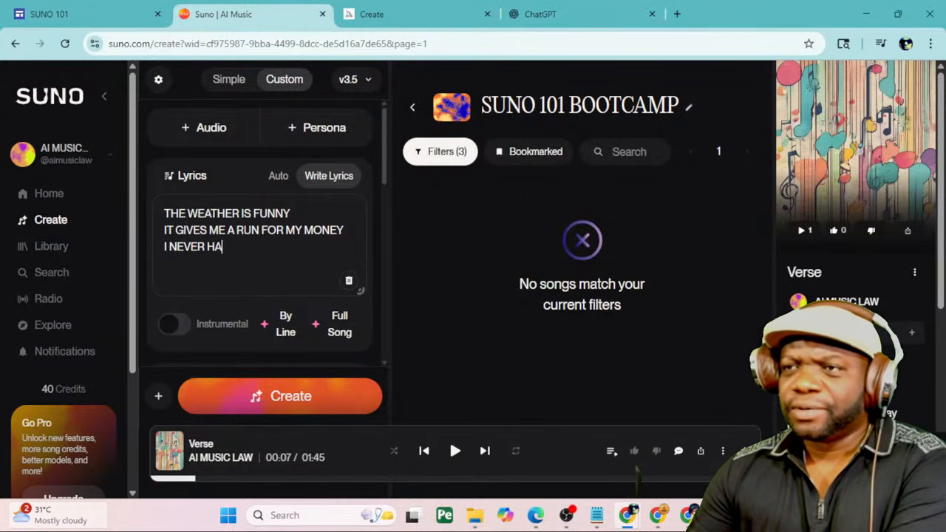
{"action": "type", "text": "VE A BROLLY"}
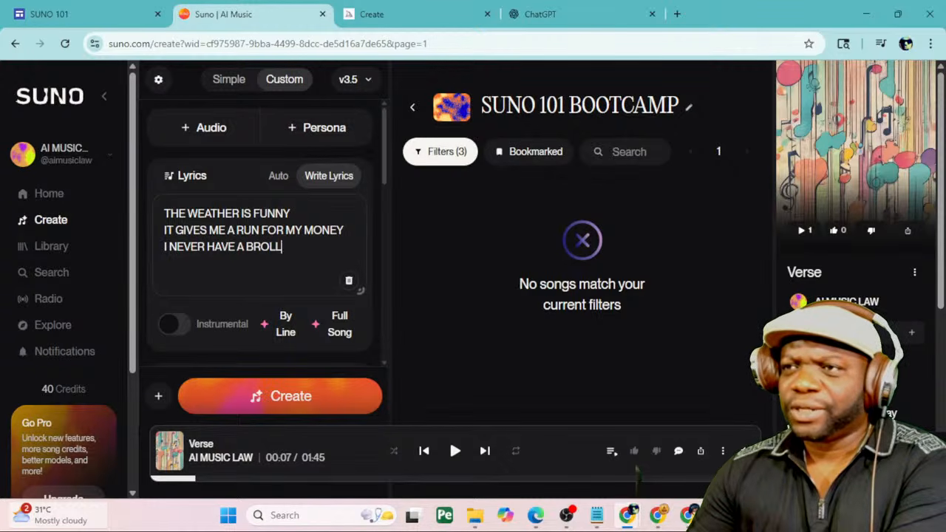
{"action": "key", "text": "Return"}
{"action": "type", "text": "I MAY AS WELL"}
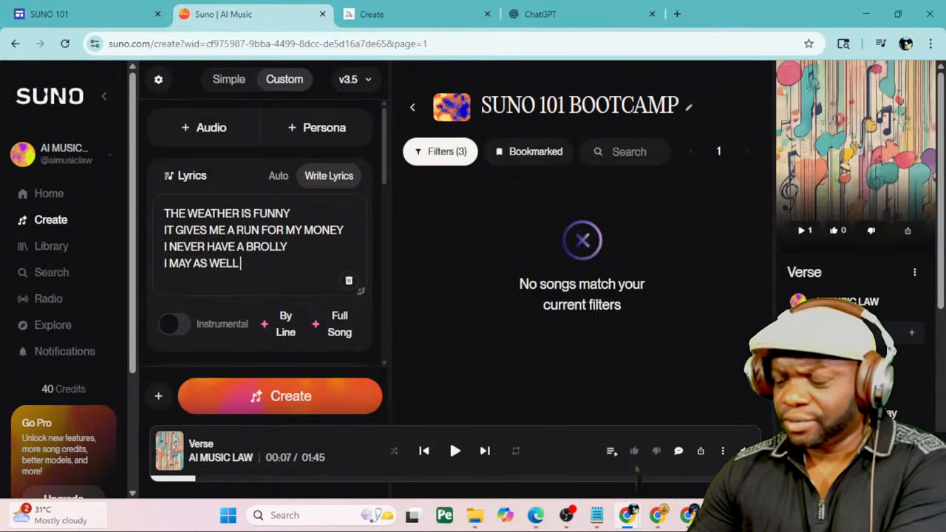
{"action": "type", "text": " DRIVE A TROLL"}
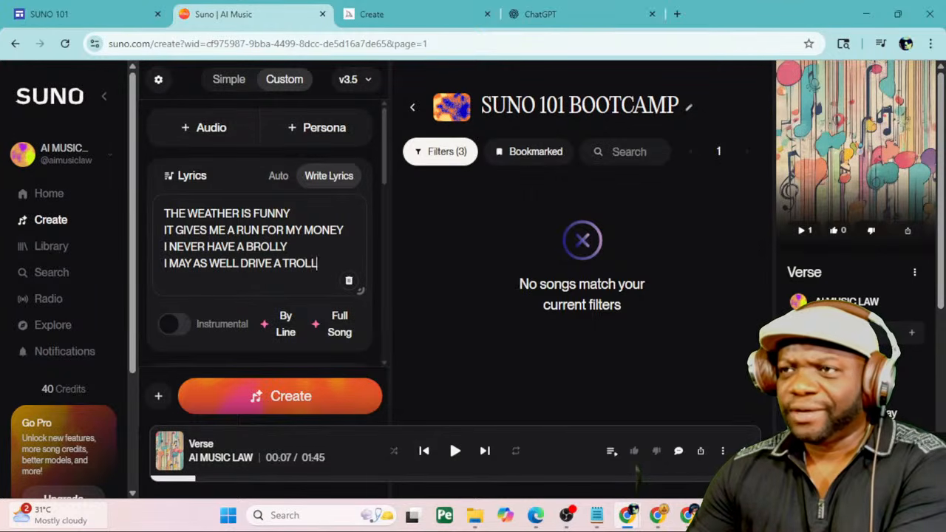
{"action": "type", "text": "Y"}
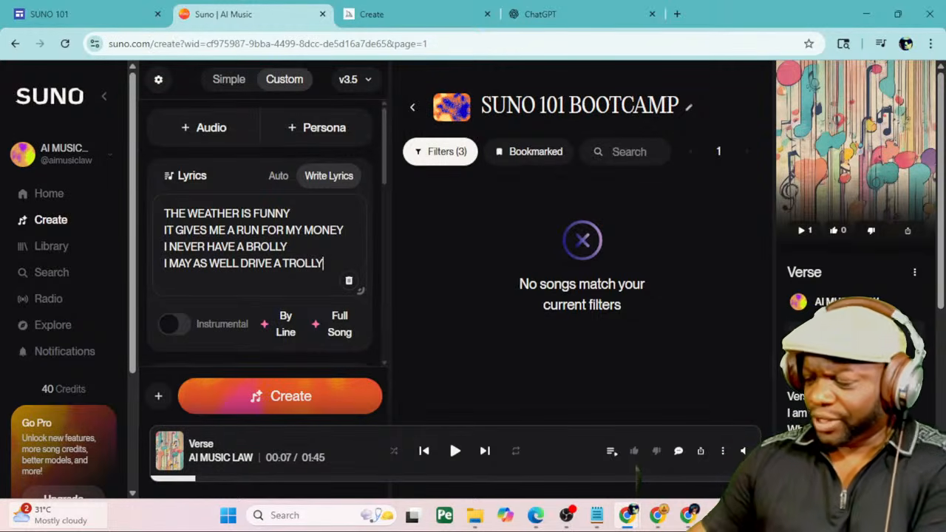
Add the lyric lines "THE WEATHER WAS CRAZY" and "IT DROVE ME OUT OF THE POOL" below the trolly line
{"action": "key", "text": "Return"}
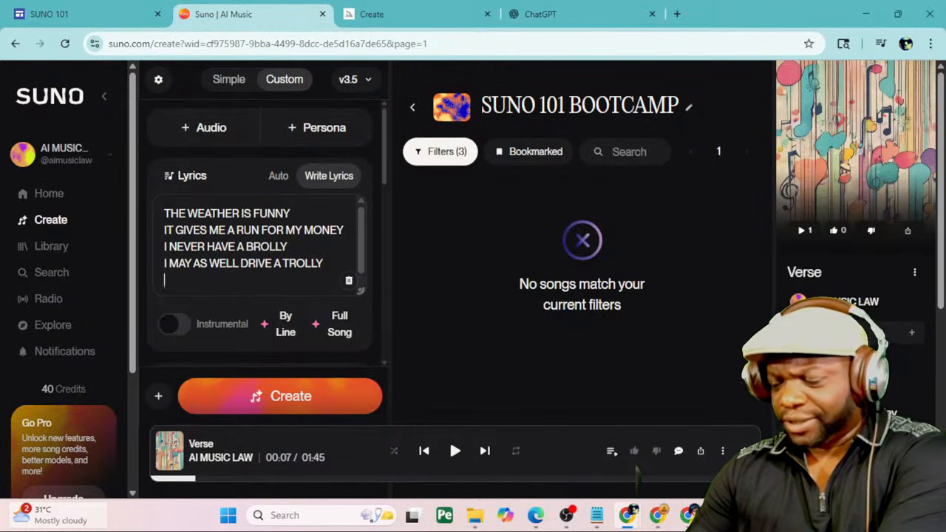
{"action": "type", "text": "THE WEATH"}
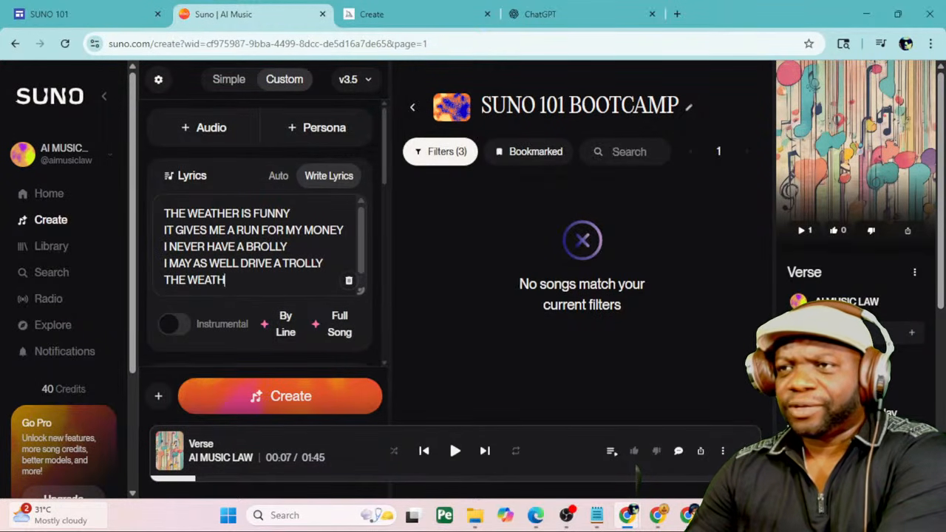
{"action": "type", "text": "ER WAS CR"}
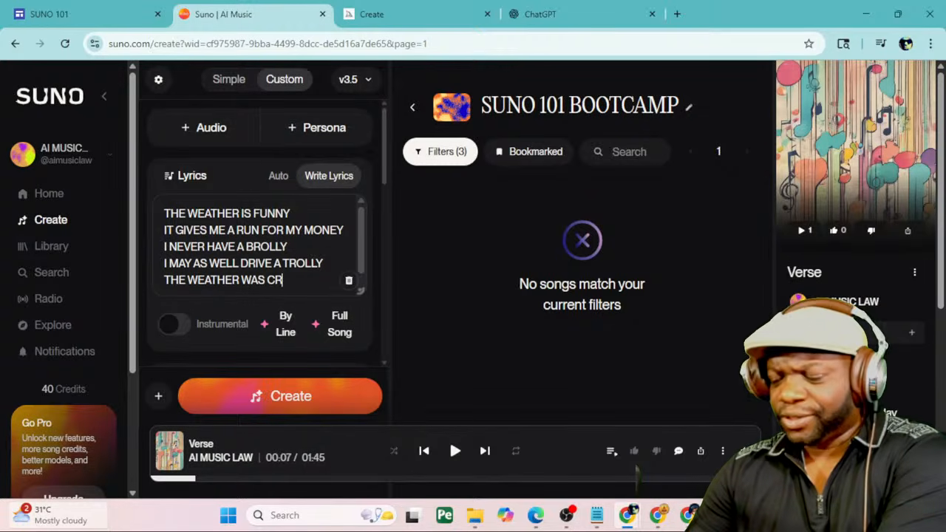
{"action": "type", "text": "AZY"}
{"action": "key", "text": "Return"}
{"action": "type", "text": "IT"}
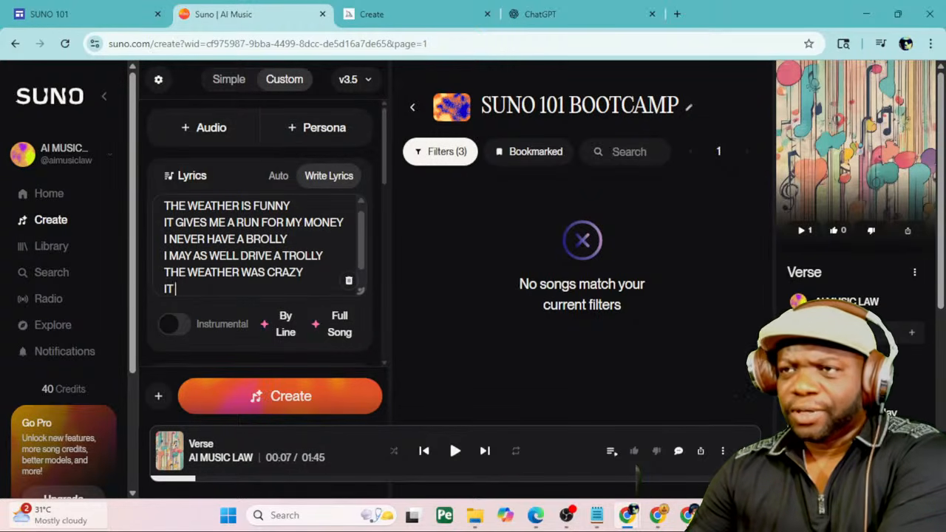
{"action": "type", "text": " DROVE ME OUT OF"}
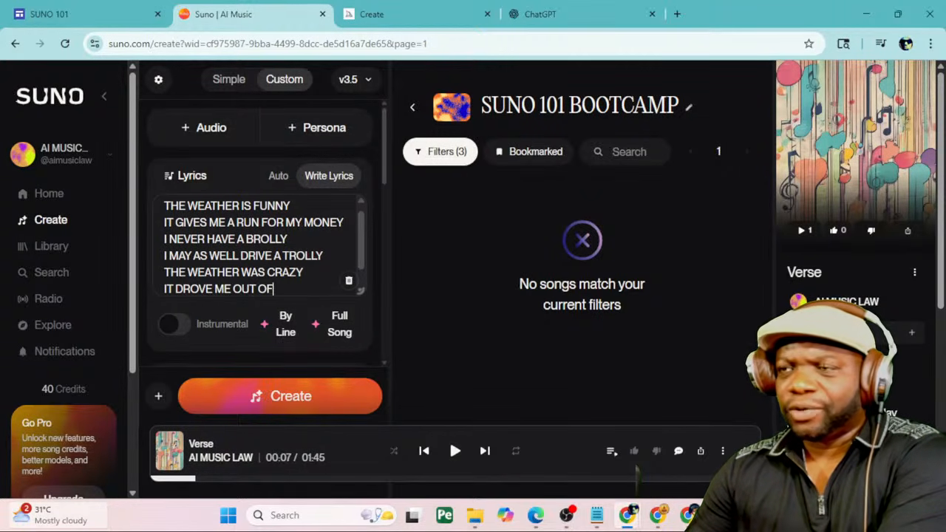
{"action": "type", "text": " THE POOL"}
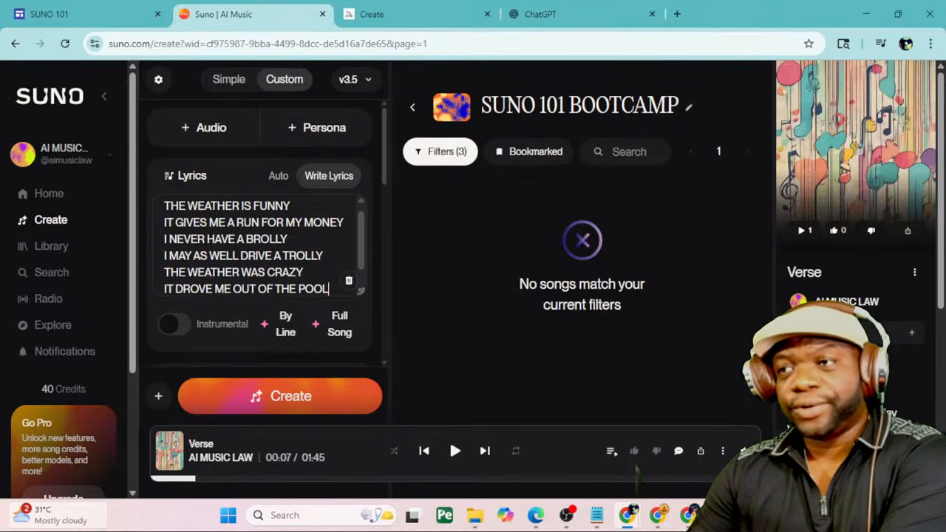
Finish the lyrics with "I WAS JUS CHILLING" and "WHEN ALL OF A SUDDEN IT STARTED MUD SLINGING", and review the whole text
{"action": "key", "text": "Return"}
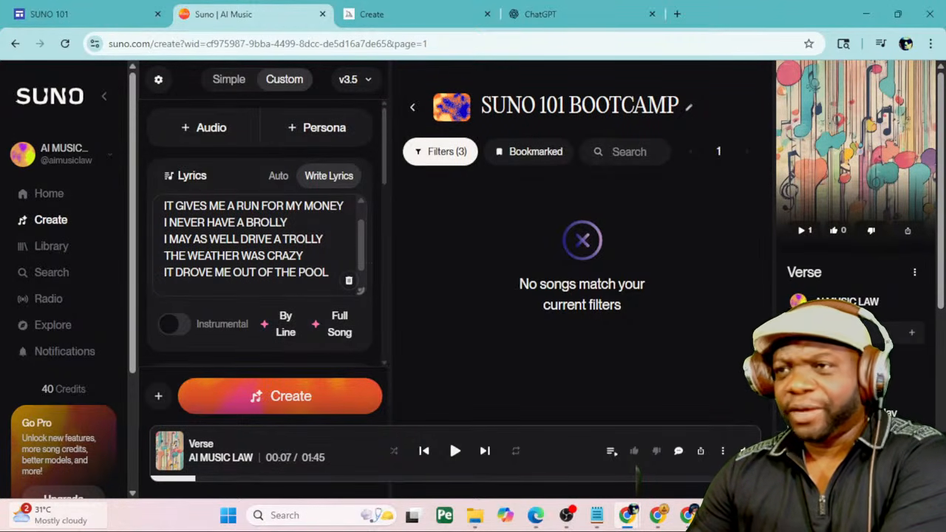
{"action": "type", "text": "I WAS J"}
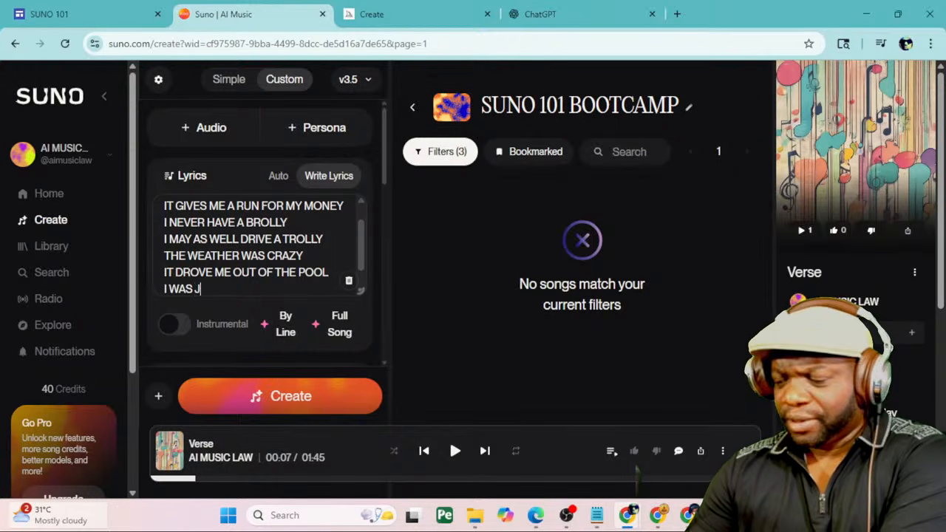
{"action": "type", "text": "US CHILLING"}
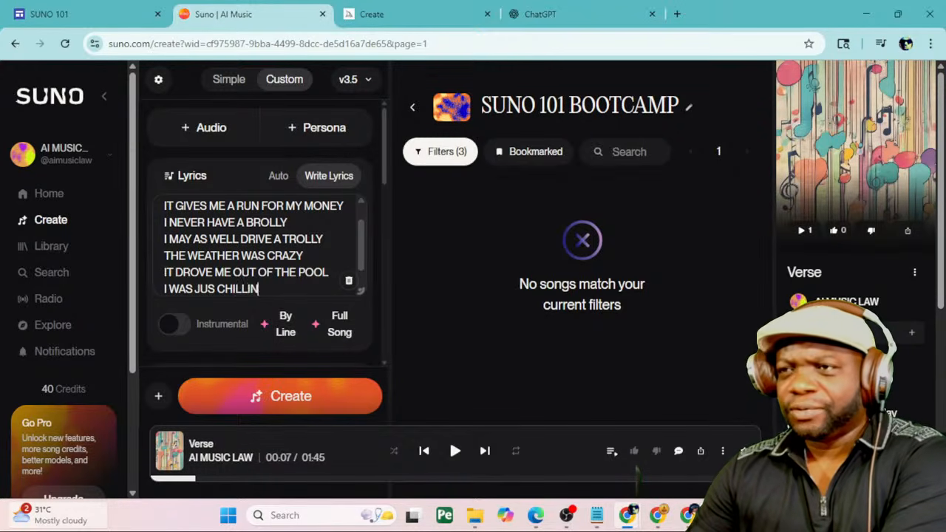
{"action": "key", "text": "Return"}
{"action": "type", "text": "WHEN ALL "}
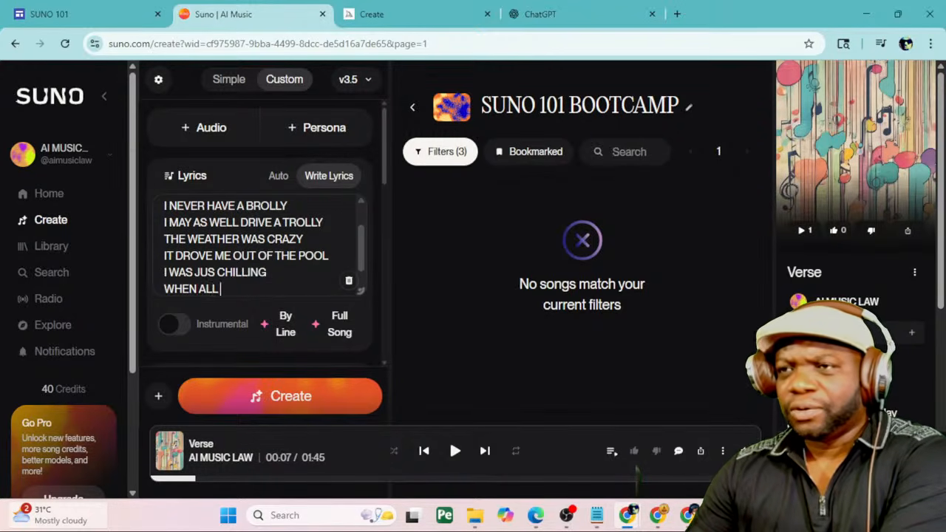
{"action": "type", "text": "OF A"}
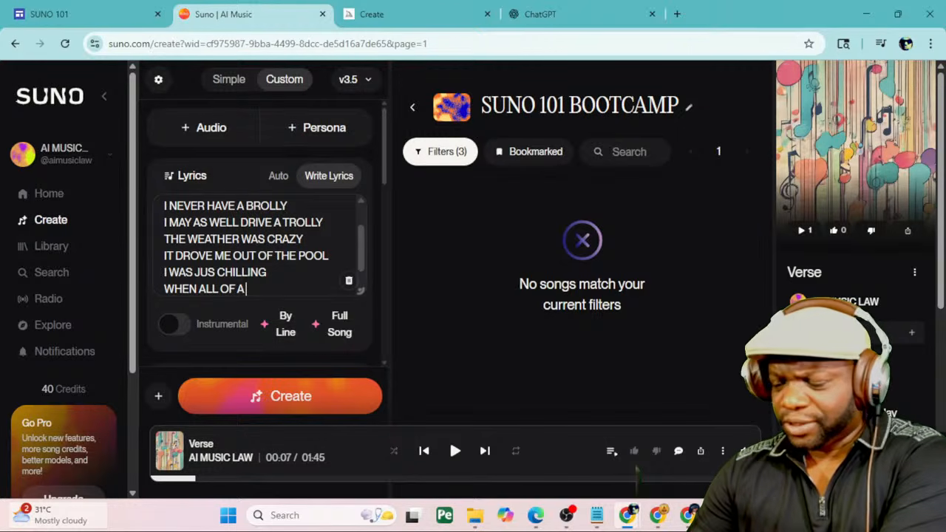
{"action": "type", "text": " SUDDEN"}
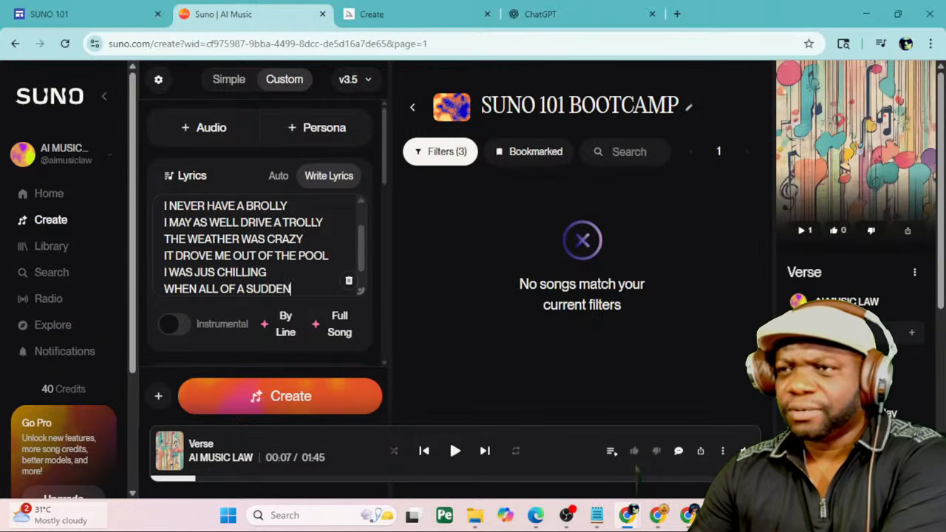
{"action": "type", "text": " IT"}
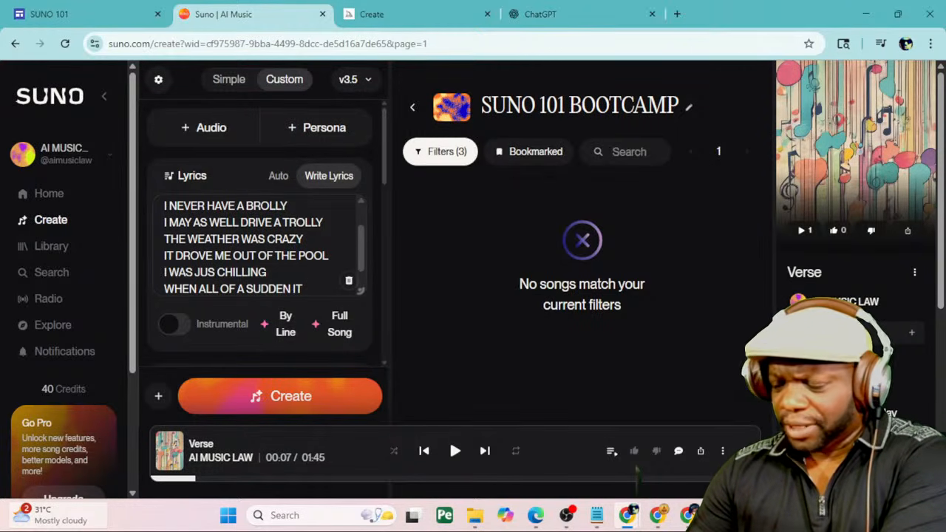
{"action": "type", "text": " STARTED "}
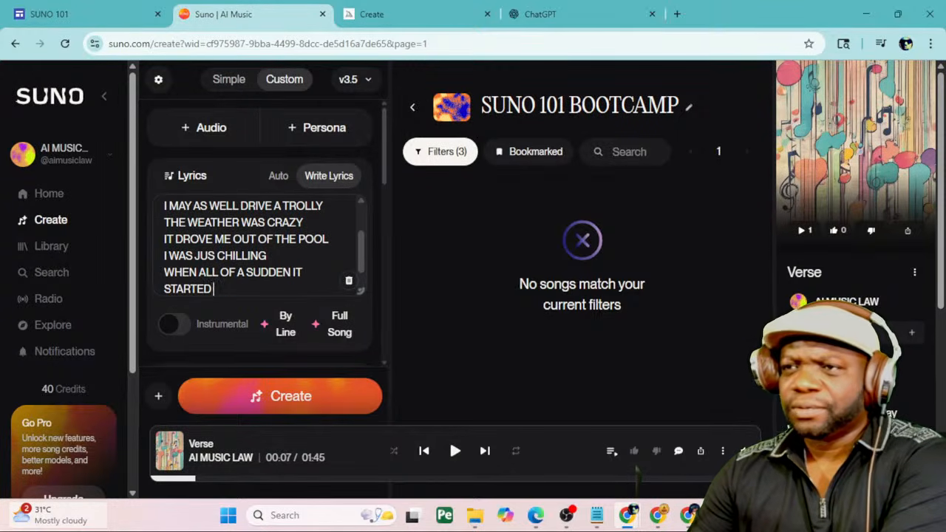
{"action": "type", "text": "MUD SLIN"}
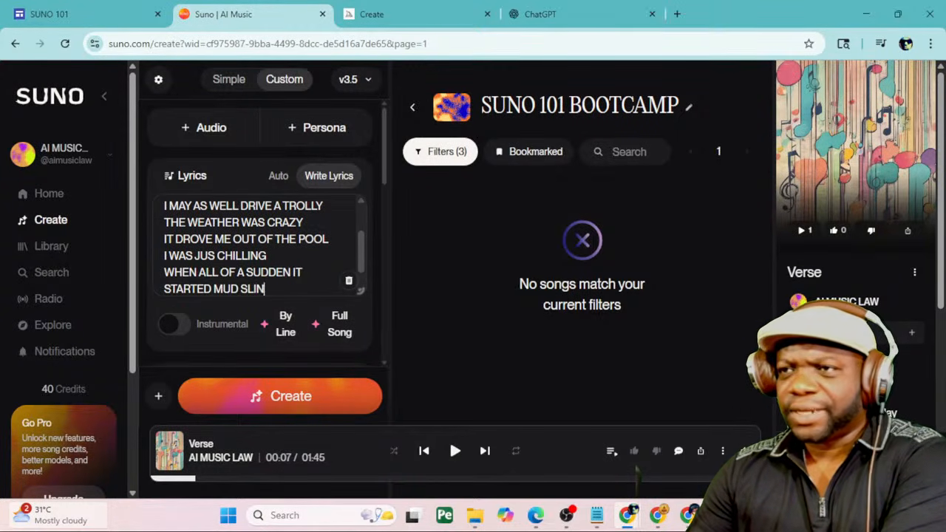
{"action": "type", "text": "GING"}
{"action": "scroll", "coordinate": [263, 248], "scroll_direction": "up", "scroll_amount": 1}
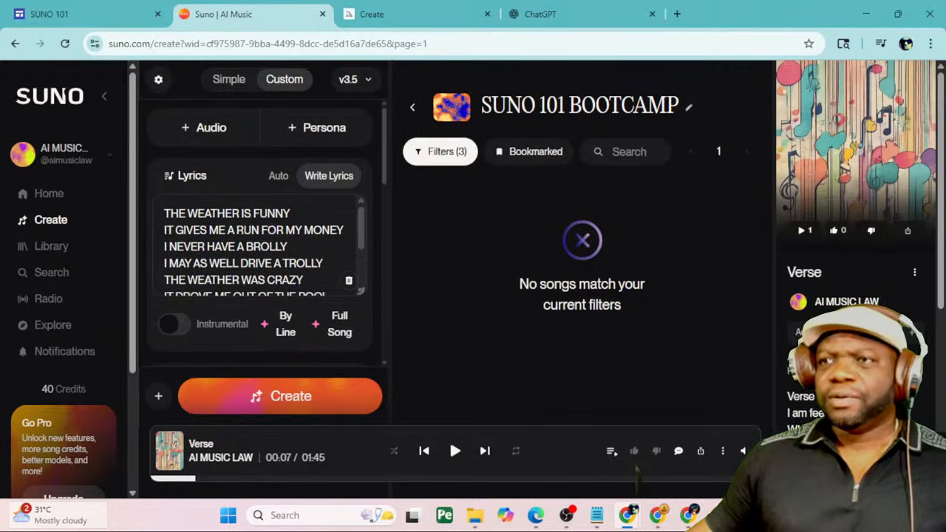
{"action": "scroll", "coordinate": [262, 244], "scroll_direction": "down", "scroll_amount": 2}
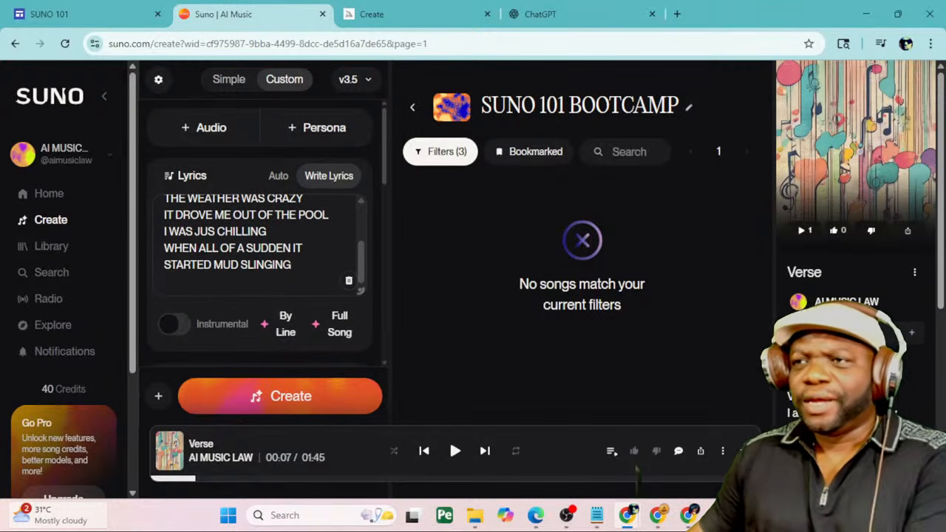
Add a "CHORUS" section after the lyrics, with the line "WHEN ALL OF A SUDDEN IT STARTED MUD SLINGING" copied in twice
{"action": "left_click_drag", "start_coordinate": [292, 264], "coordinate": [164, 249]}
{"action": "key", "text": "ctrl+c"}
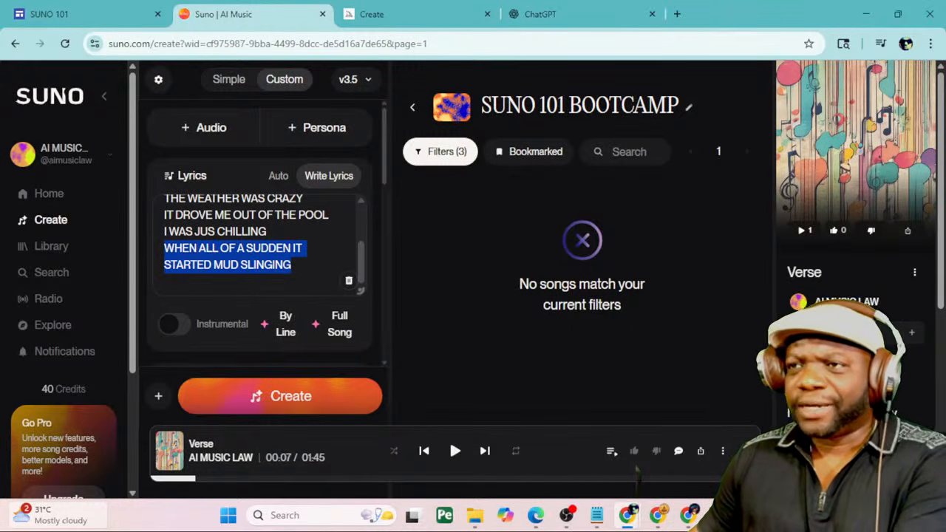
{"action": "left_click", "coordinate": [292, 265]}
{"action": "key", "text": "Return"}
{"action": "key", "text": "Return"}
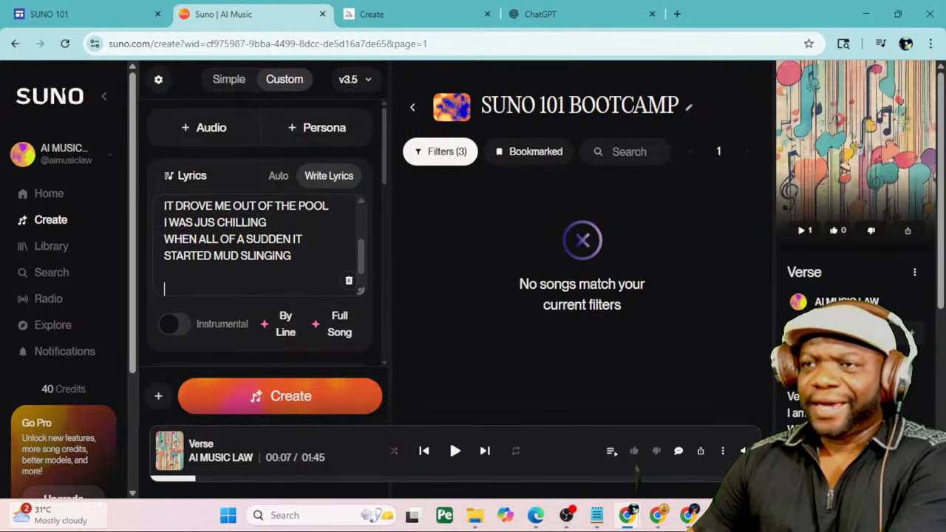
{"action": "type", "text": "CHORUS"}
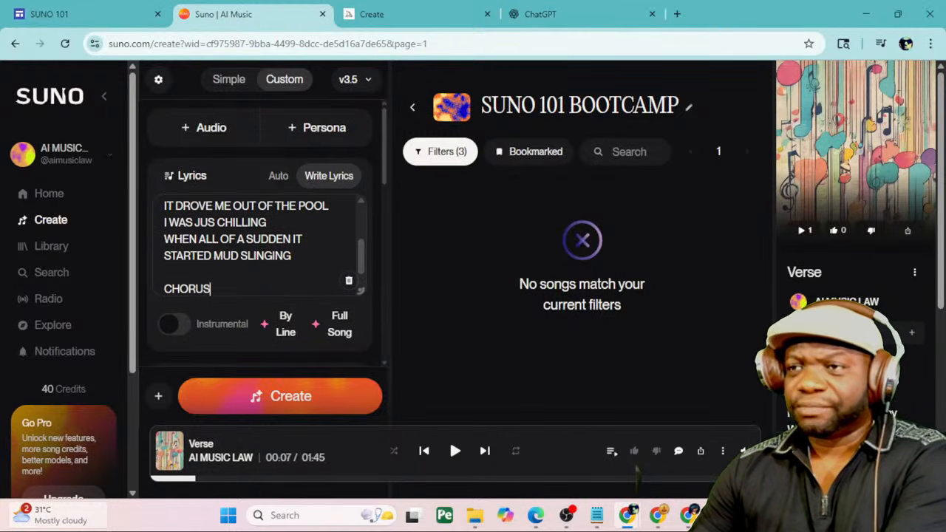
{"action": "key", "text": "Return"}
{"action": "key", "text": "ctrl+v"}
{"action": "key", "text": "Return"}
{"action": "key", "text": "ctrl+v"}
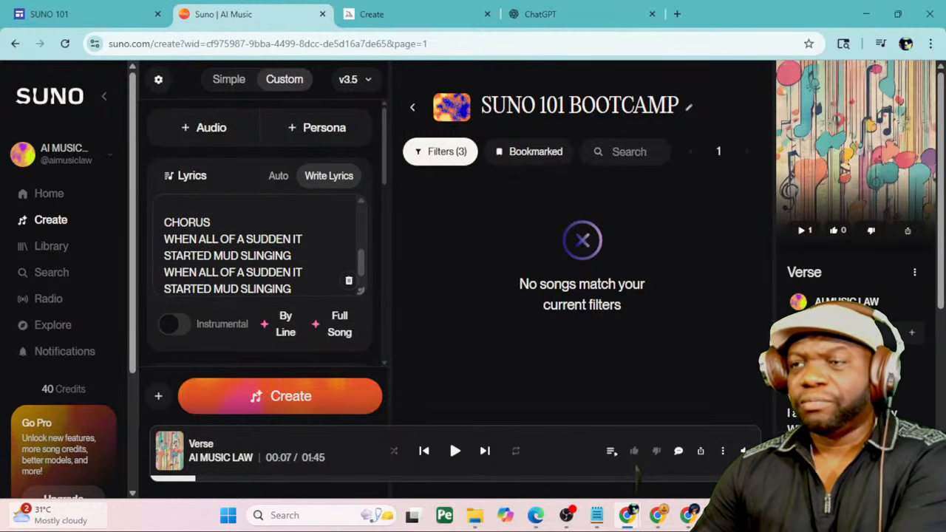
Add a "VERSE 2" heading below the chorus, separated by a blank line
{"action": "key", "text": "Return"}
{"action": "key", "text": "Return"}
{"action": "type", "text": "VERSE 2"}
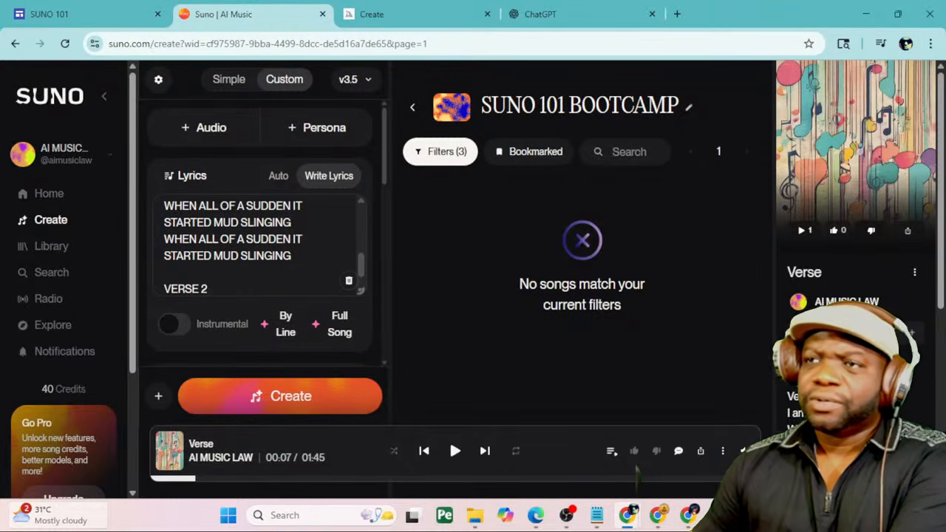
Copy the lines "IT GIVES ME A RUN FOR MY MONEY" and "I NEVER HAVE A BROLLY" and repeat them under the VERSE 2 heading
{"action": "scroll", "coordinate": [259, 248], "scroll_direction": "up", "scroll_amount": 3}
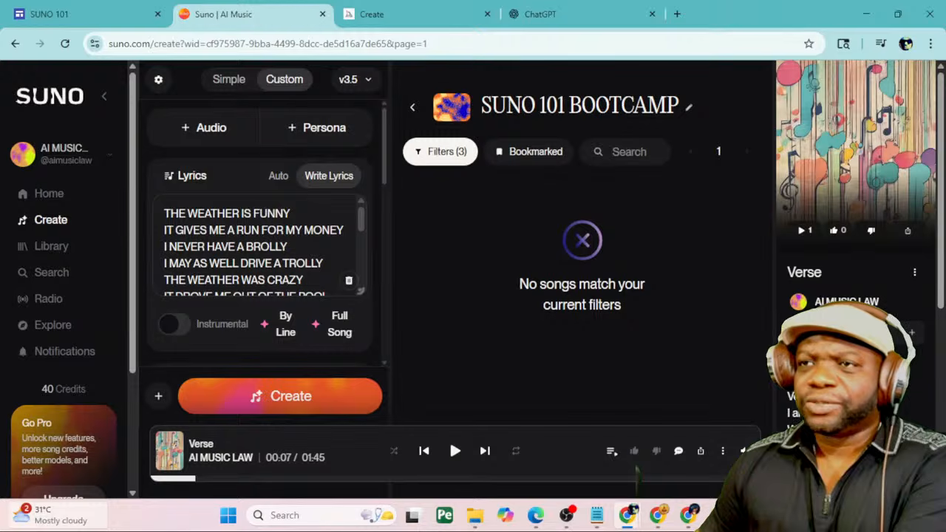
{"action": "mouse_move", "coordinate": [165, 230]}
{"action": "left_mouse_down"}
{"action": "mouse_move", "coordinate": [219, 247]}
{"action": "mouse_move", "coordinate": [274, 247]}
{"action": "mouse_move", "coordinate": [165, 230]}
{"action": "left_mouse_up"}
{"action": "key", "text": "ctrl+c"}
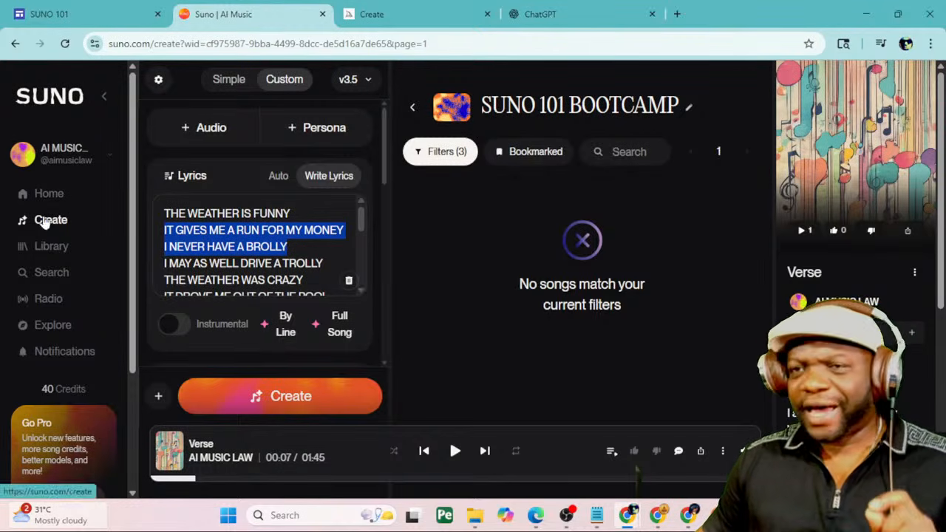
{"action": "scroll", "coordinate": [257, 246], "scroll_direction": "down", "scroll_amount": 3}
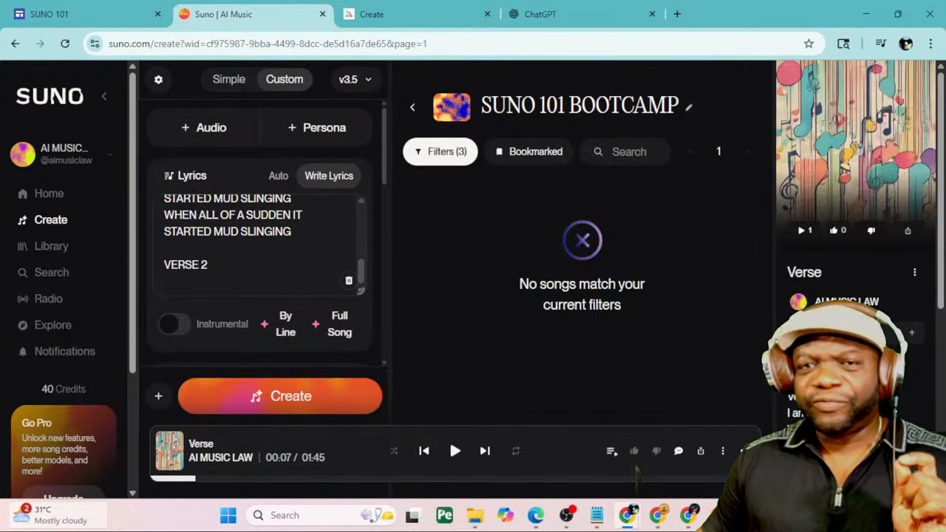
{"action": "key", "text": "Return"}
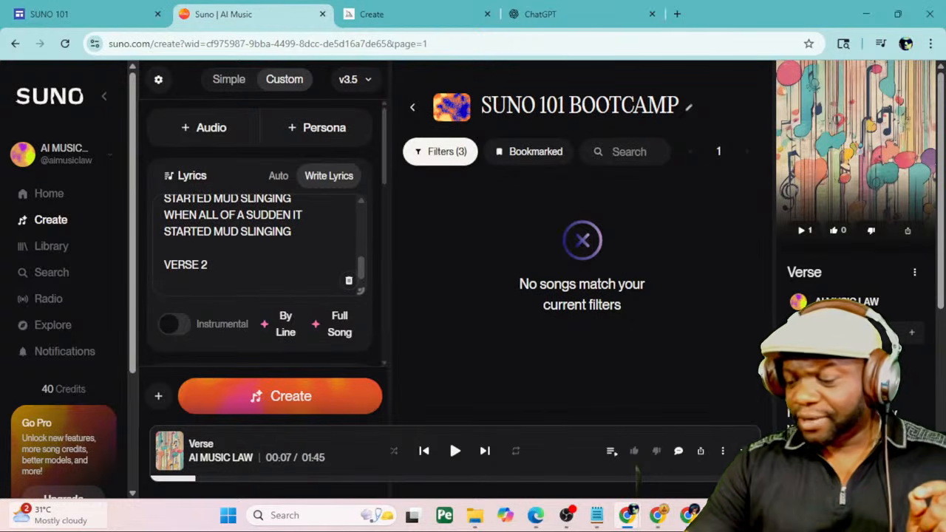
{"action": "key", "text": "ctrl+v"}
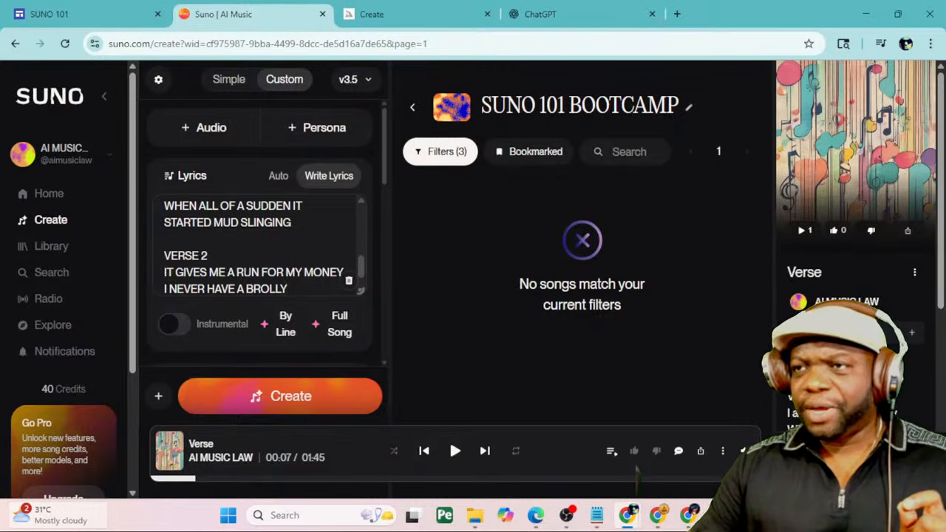
{"action": "key", "text": "Return"}
{"action": "key", "text": "ctrl+v"}
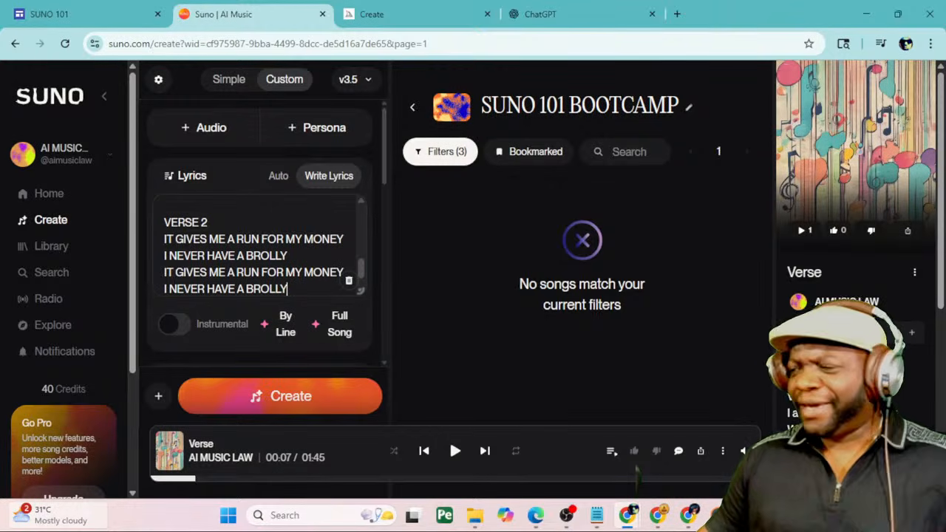
{"action": "key", "text": "ctrl+v"}
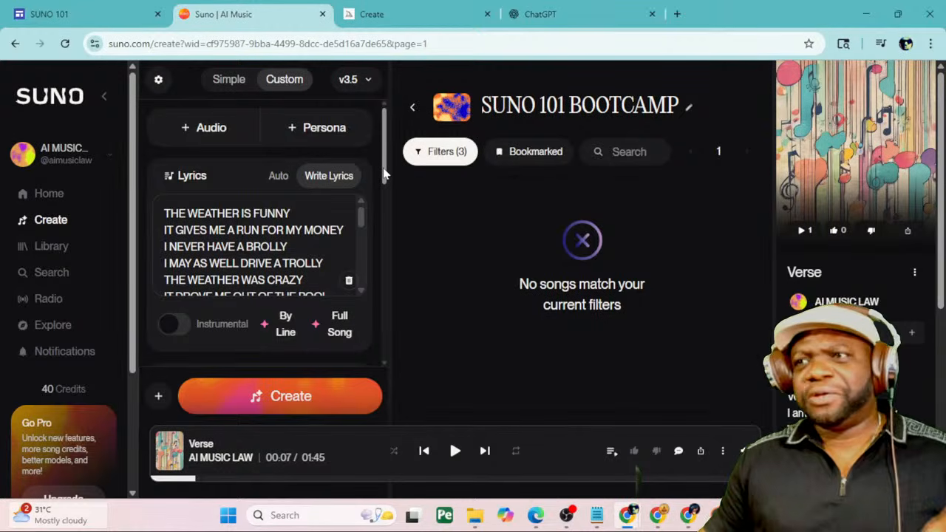
Enter "JAZZ 1930S" as the song's style
{"action": "left_click_drag", "start_coordinate": [384, 174], "coordinate": [382, 220]}
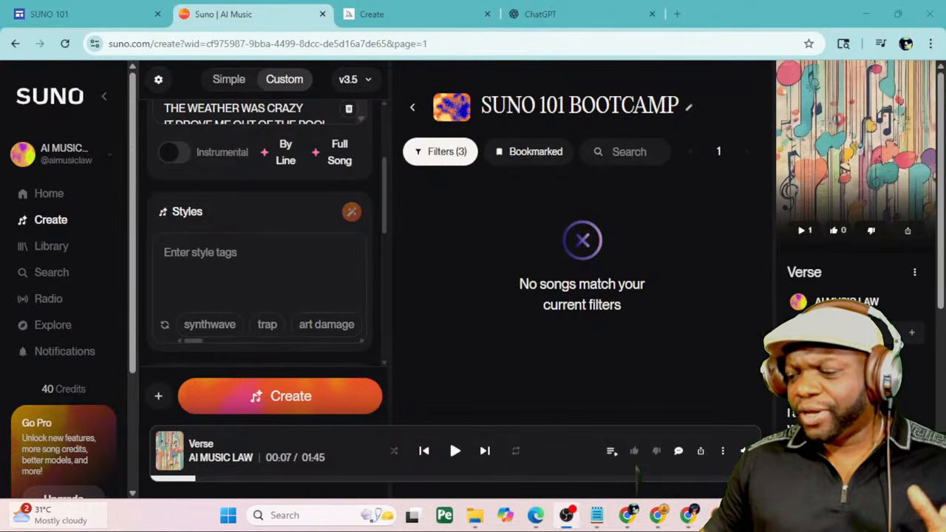
{"action": "key", "text": "alt+Tab"}
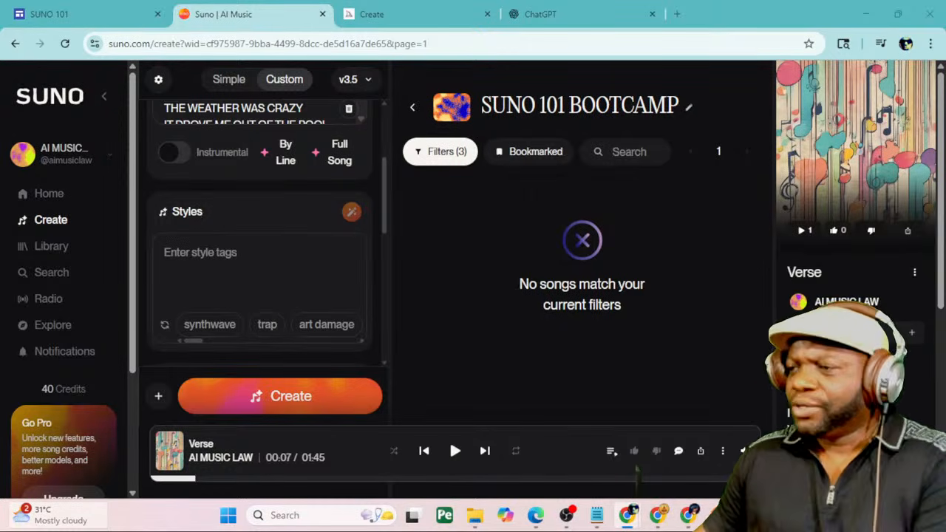
{"action": "left_click", "coordinate": [203, 255]}
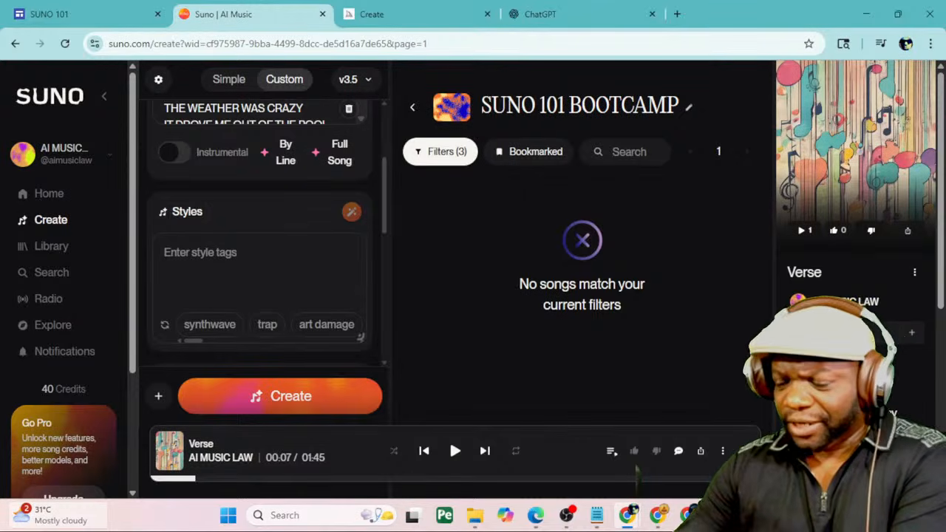
{"action": "type", "text": "JAZZ"}
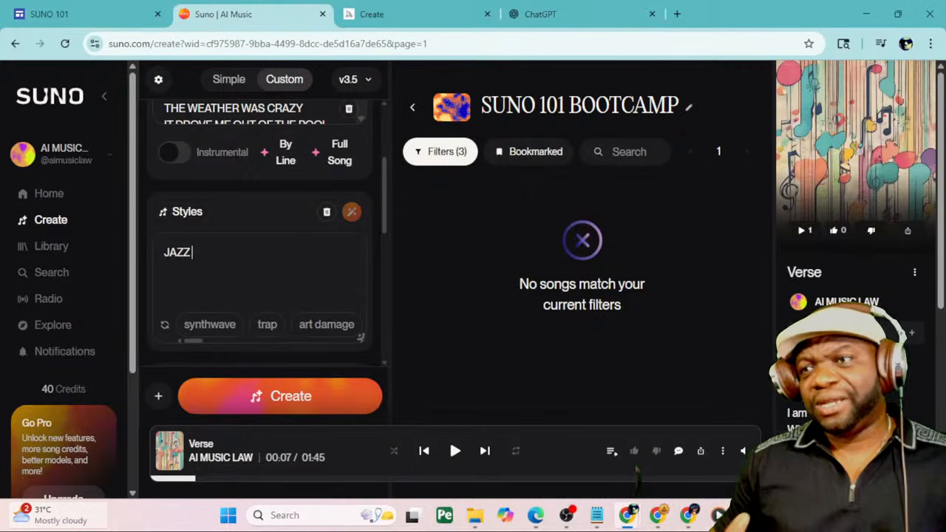
{"action": "type", "text": "19"}
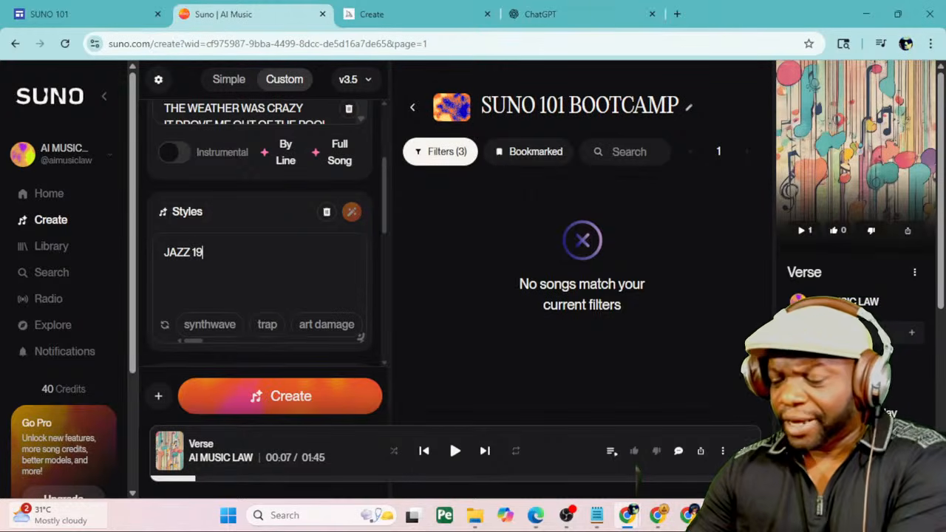
{"action": "type", "text": "30S"}
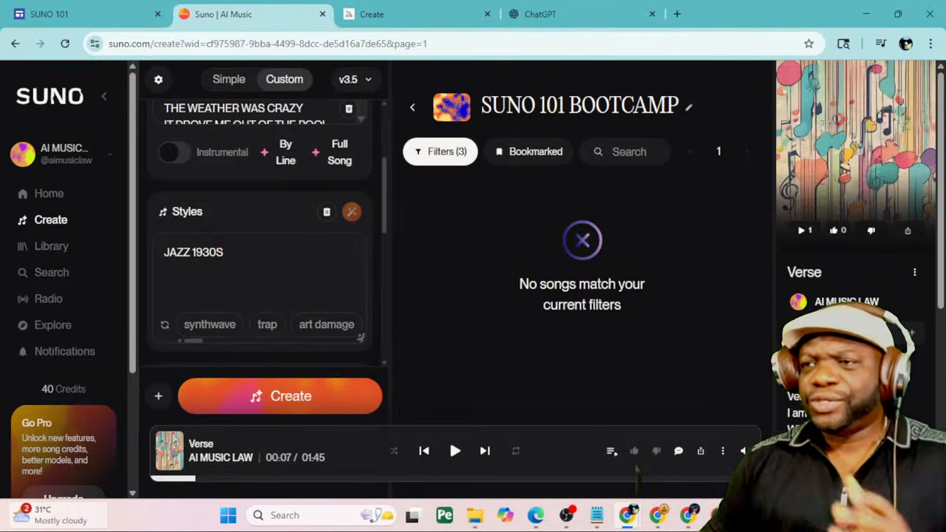
Add the vocal description "MALE DEEP BARITONE CROONER, CHARMER - LIKE TONE" on a new line of the song's styles
{"action": "scroll", "coordinate": [268, 273], "scroll_direction": "down", "scroll_amount": 4}
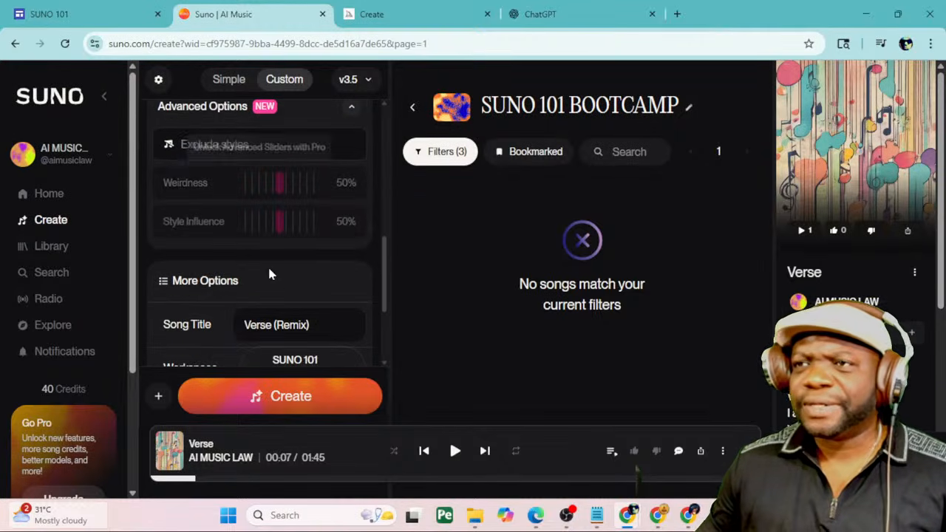
{"action": "scroll", "coordinate": [290, 289], "scroll_direction": "down", "scroll_amount": 1}
{"action": "scroll", "coordinate": [289, 302], "scroll_direction": "down", "scroll_amount": 1}
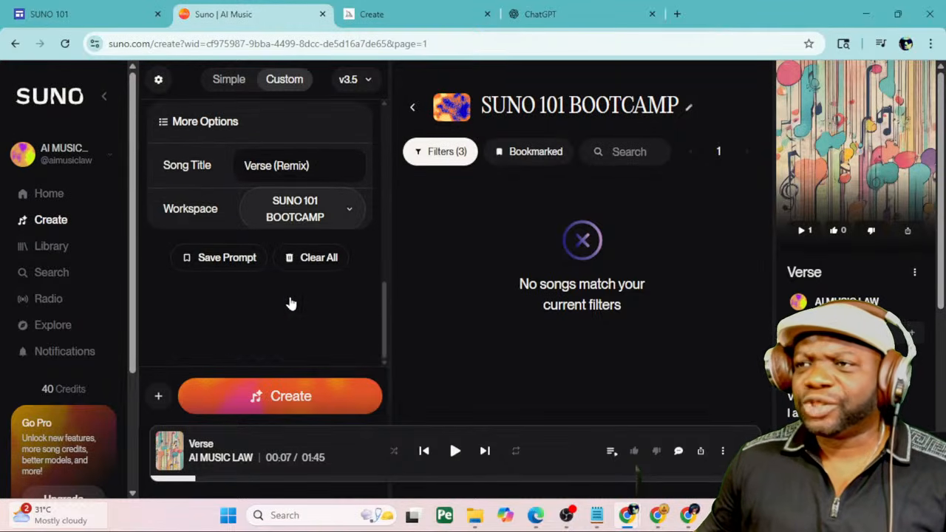
{"action": "scroll", "coordinate": [289, 302], "scroll_direction": "up", "scroll_amount": 4}
{"action": "scroll", "coordinate": [290, 303], "scroll_direction": "up", "scroll_amount": 5}
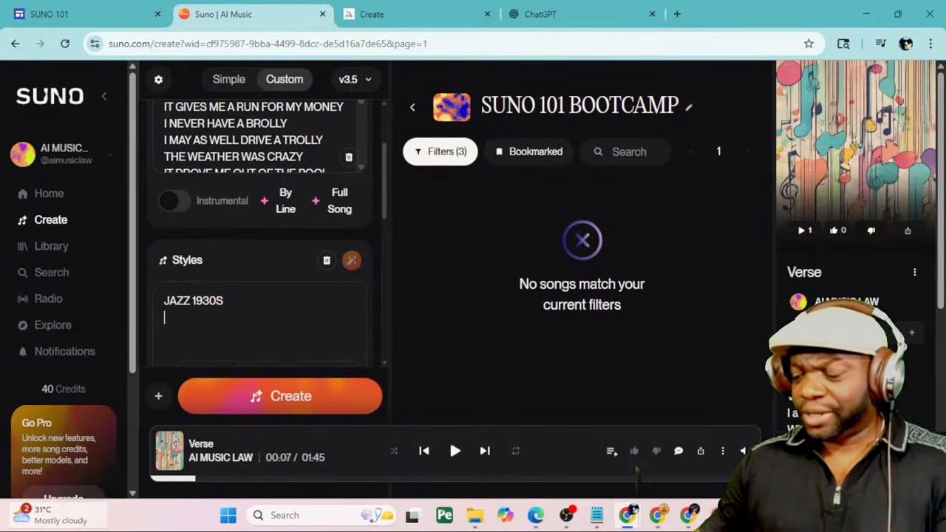
{"action": "type", "text": "MALE "}
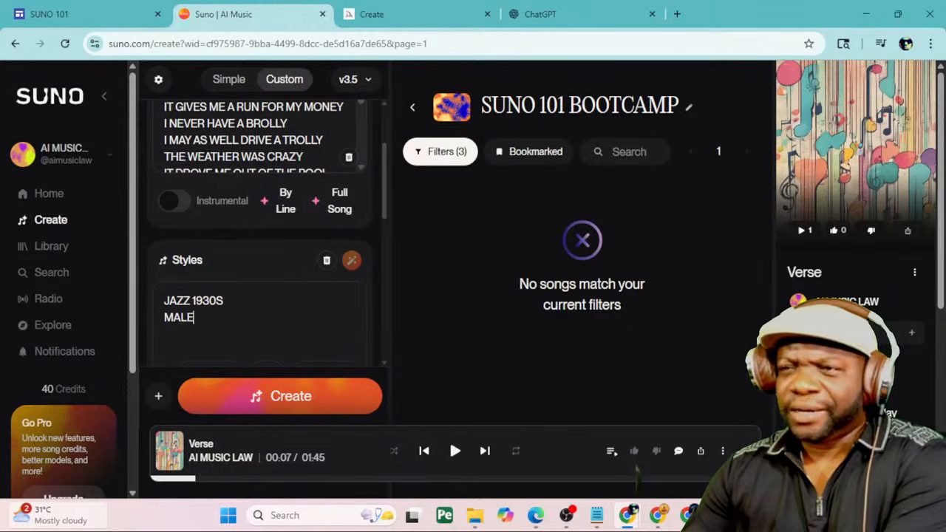
{"action": "type", "text": "DEEP"}
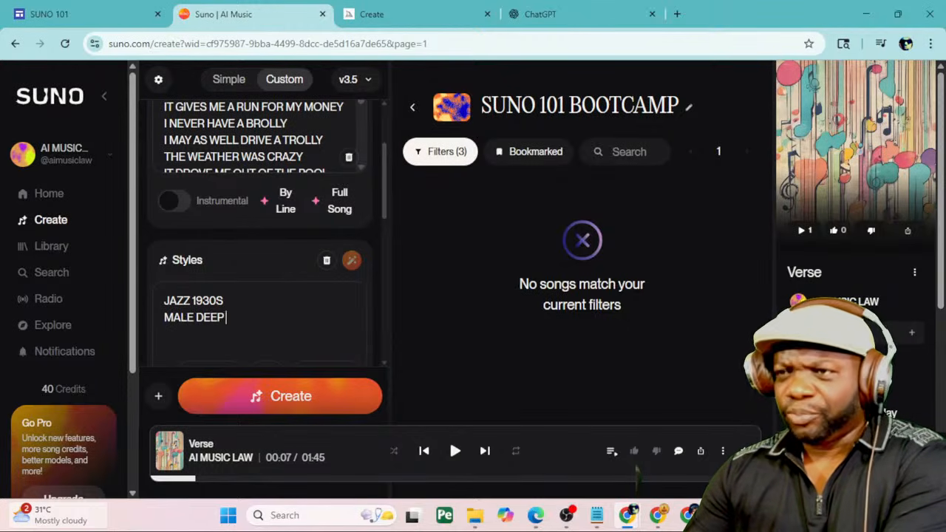
{"action": "type", "text": " BARITON"}
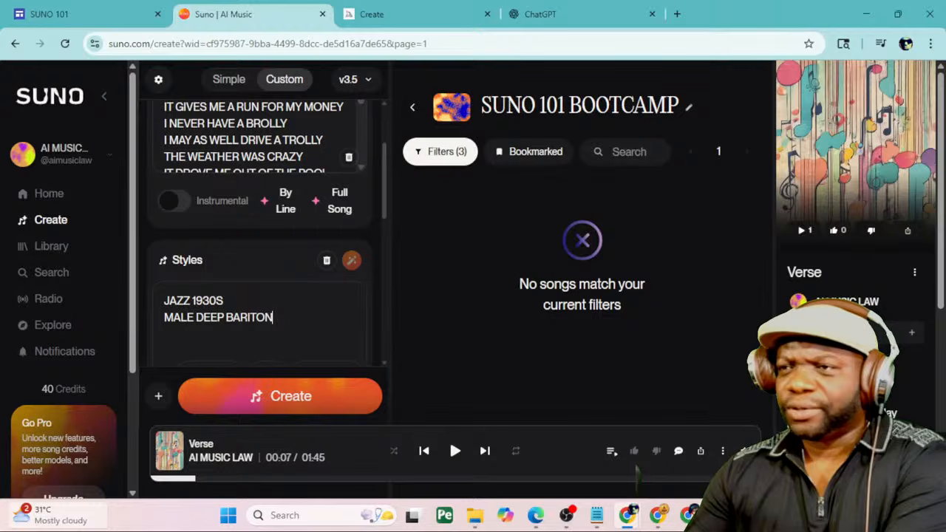
{"action": "type", "text": "E CROONER"}
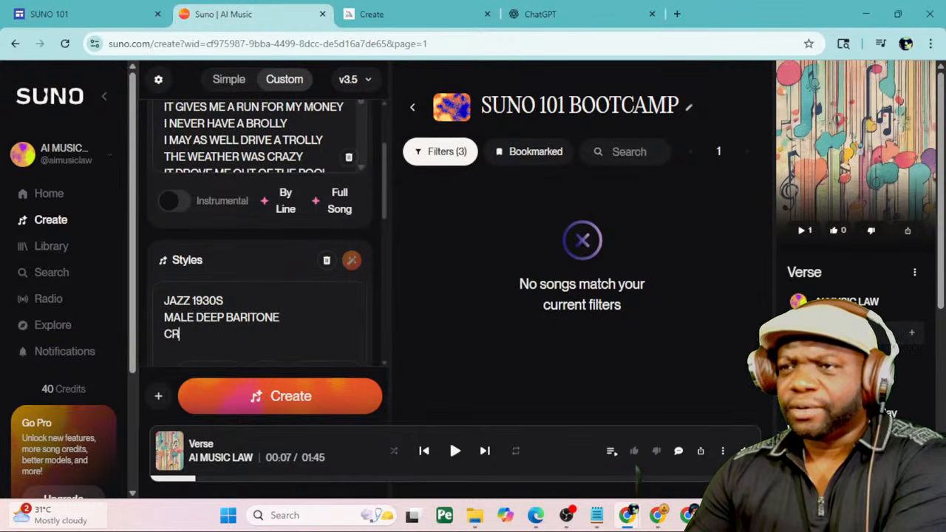
{"action": "type", "text": ","}
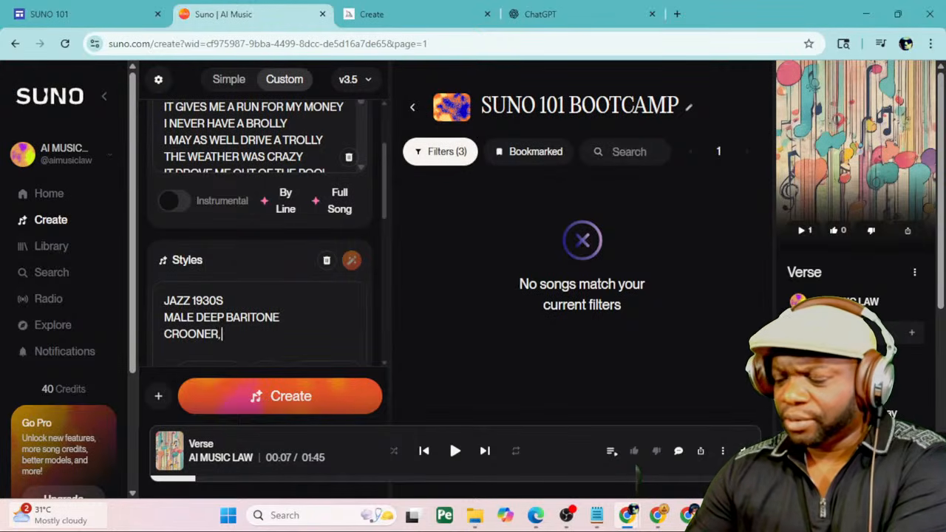
{"action": "type", "text": " CHARMER "}
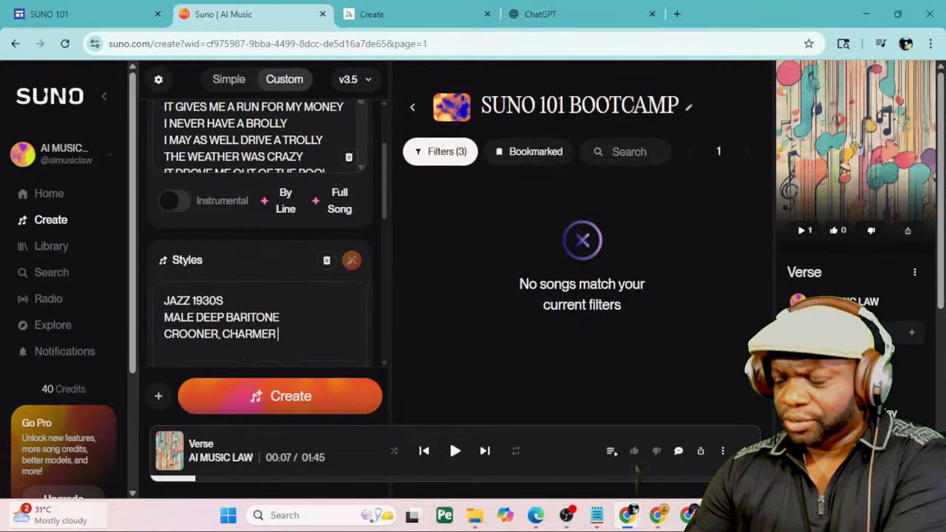
{"action": "type", "text": "- LIKE"}
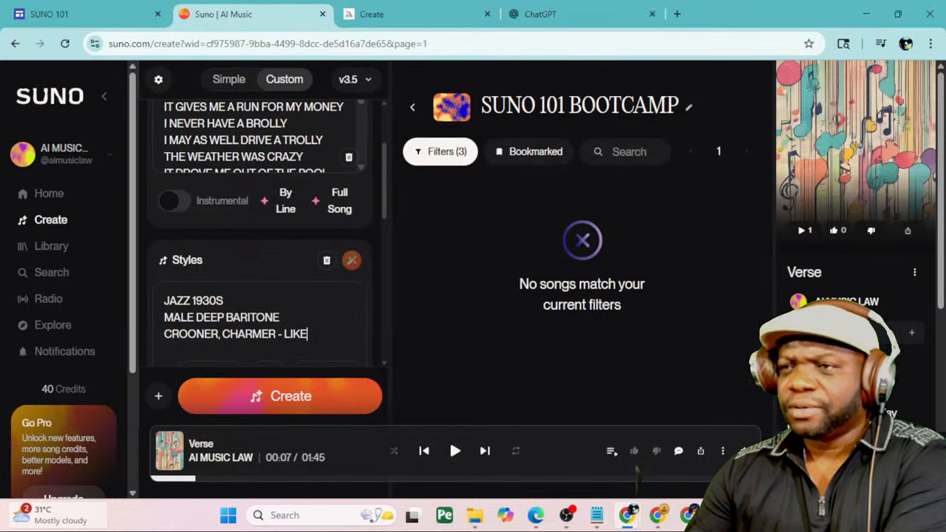
{"action": "type", "text": " TONE"}
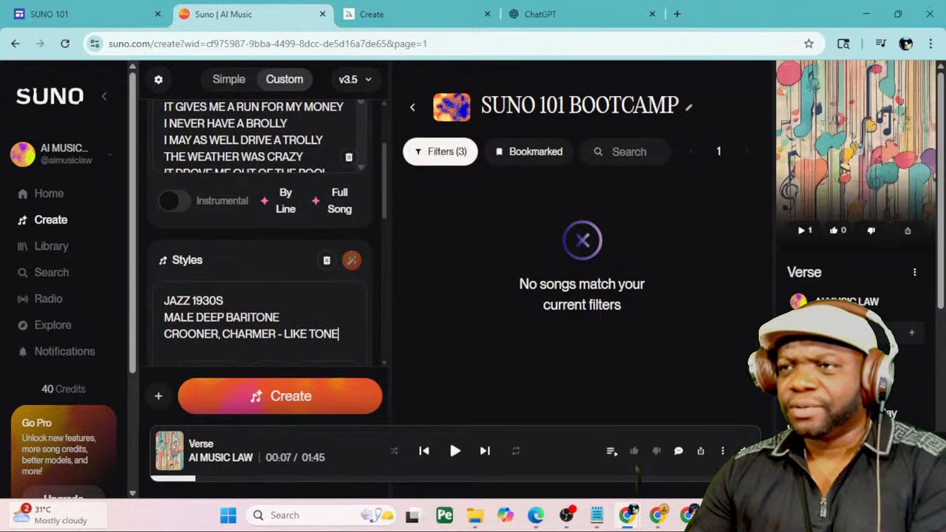
Replace the song title with "WEATHER BOTHER" and return to the lyrics
{"action": "scroll", "coordinate": [291, 318], "scroll_direction": "down", "scroll_amount": 4}
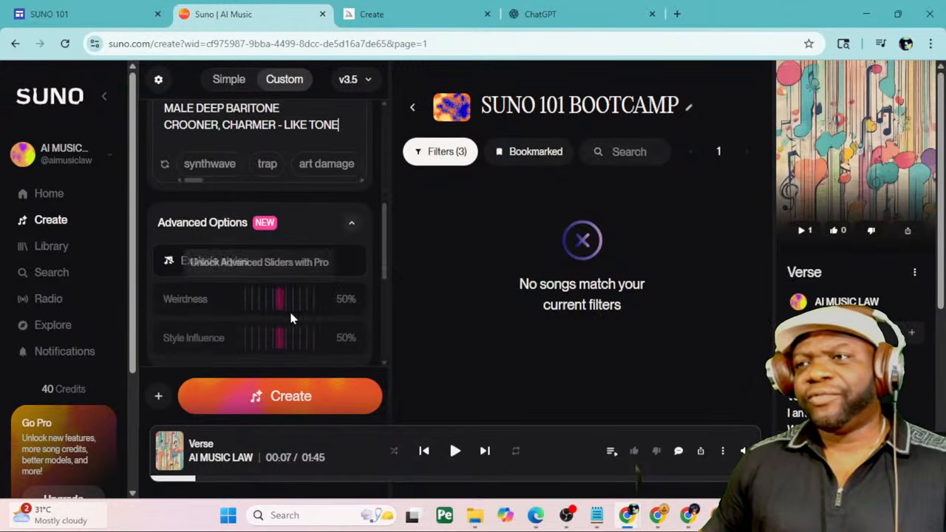
{"action": "scroll", "coordinate": [290, 317], "scroll_direction": "down", "scroll_amount": 2}
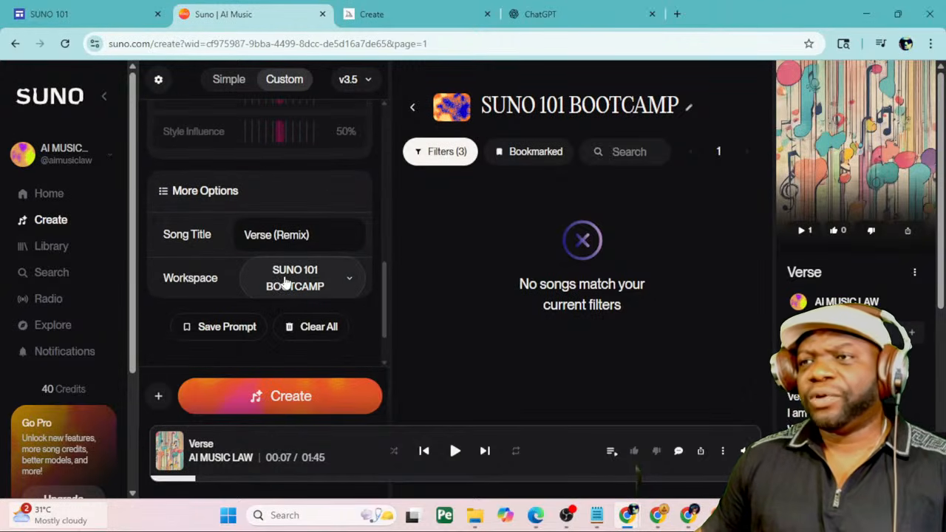
{"action": "triple_click", "coordinate": [261, 235]}
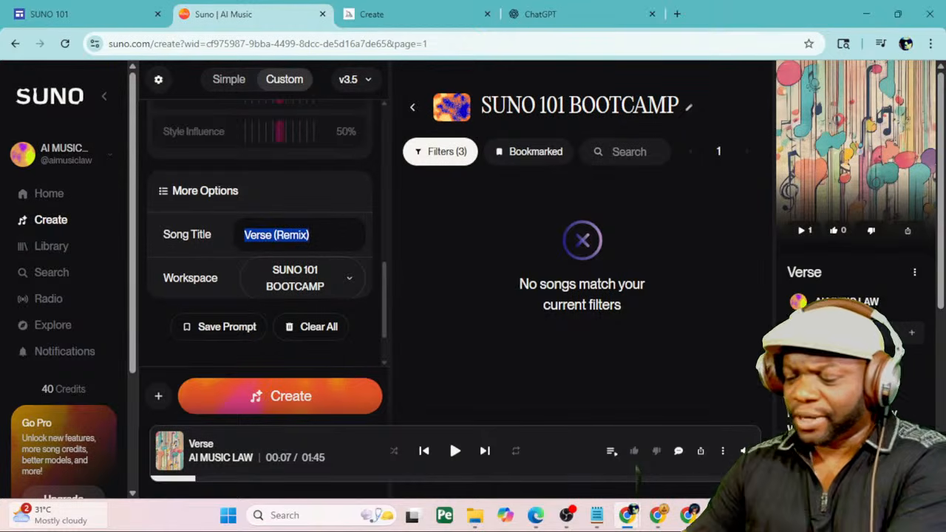
{"action": "type", "text": "WEATHER"}
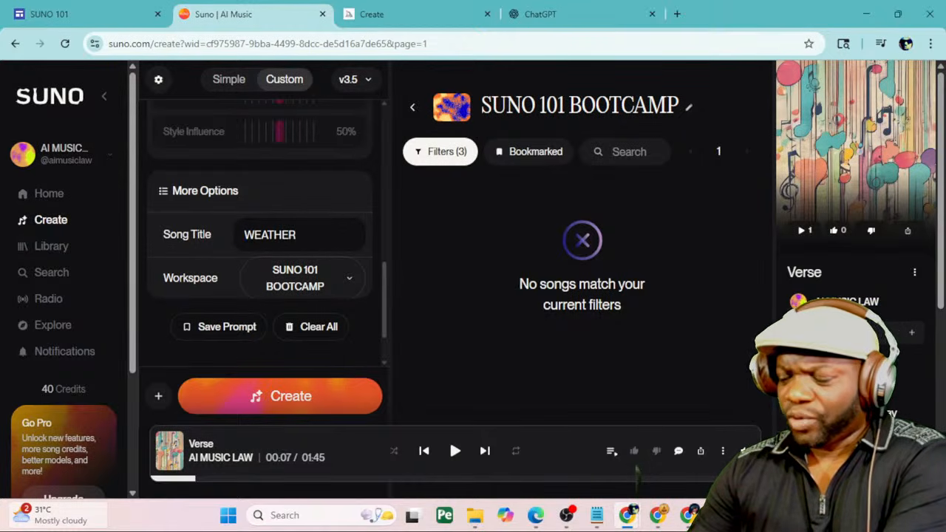
{"action": "type", "text": " BOTHER"}
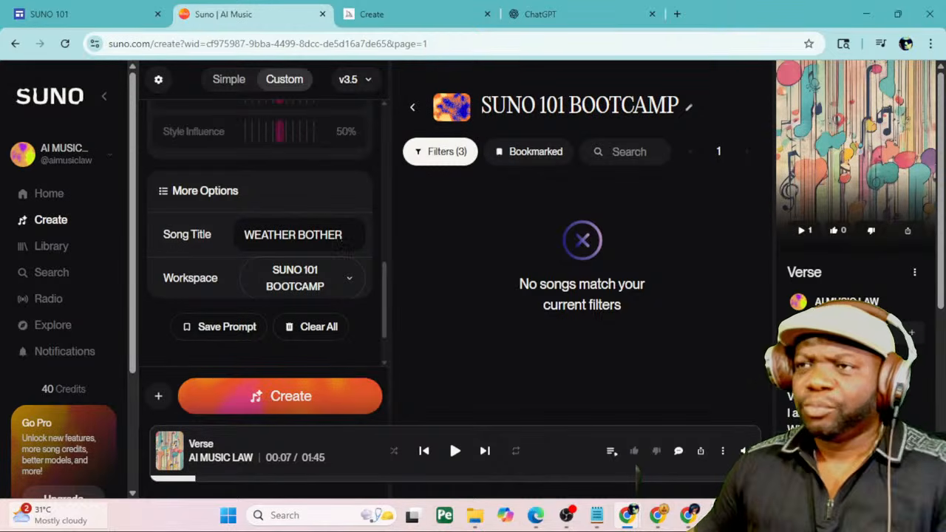
{"action": "scroll", "coordinate": [258, 236], "scroll_direction": "up", "scroll_amount": 5}
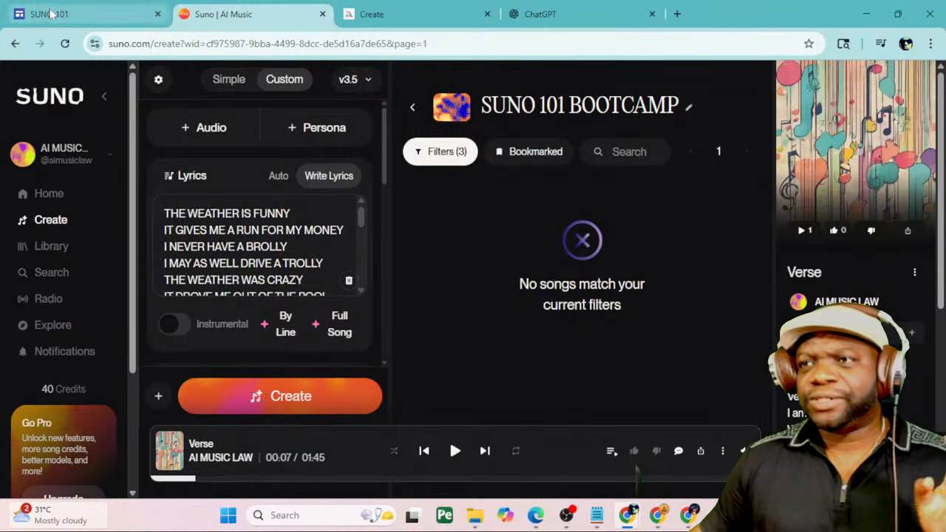
Review the entered styles, advanced options, song title, workspace and lyrics before generating the song
{"action": "scroll", "coordinate": [229, 285], "scroll_direction": "down", "scroll_amount": 10}
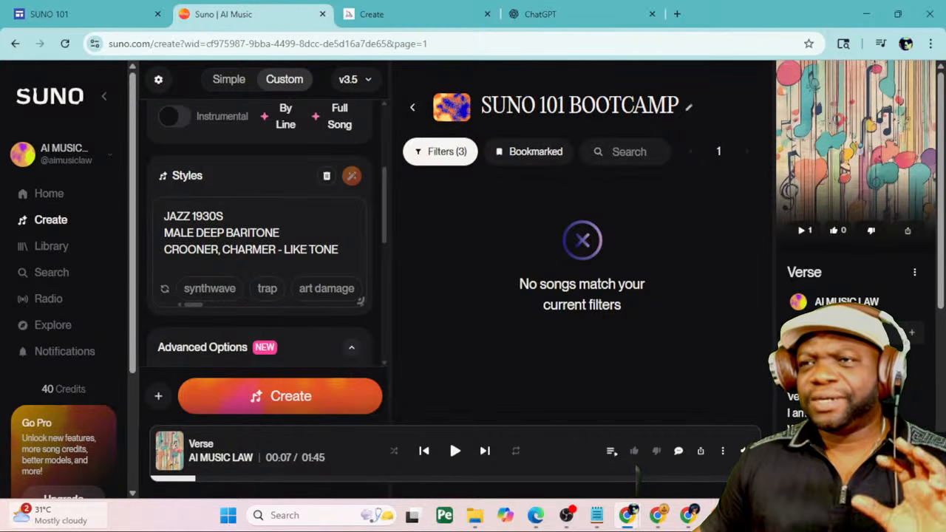
{"action": "key", "text": "ctrl+a"}
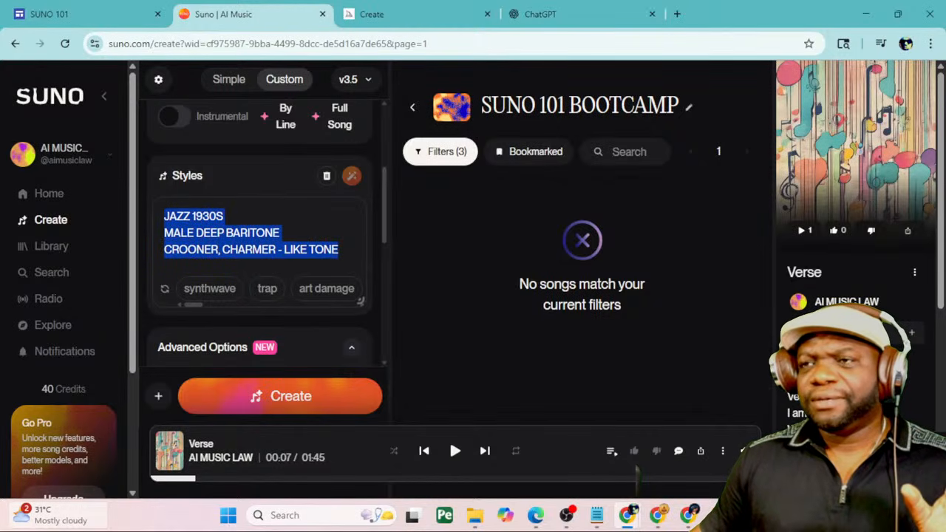
{"action": "left_click", "coordinate": [204, 250]}
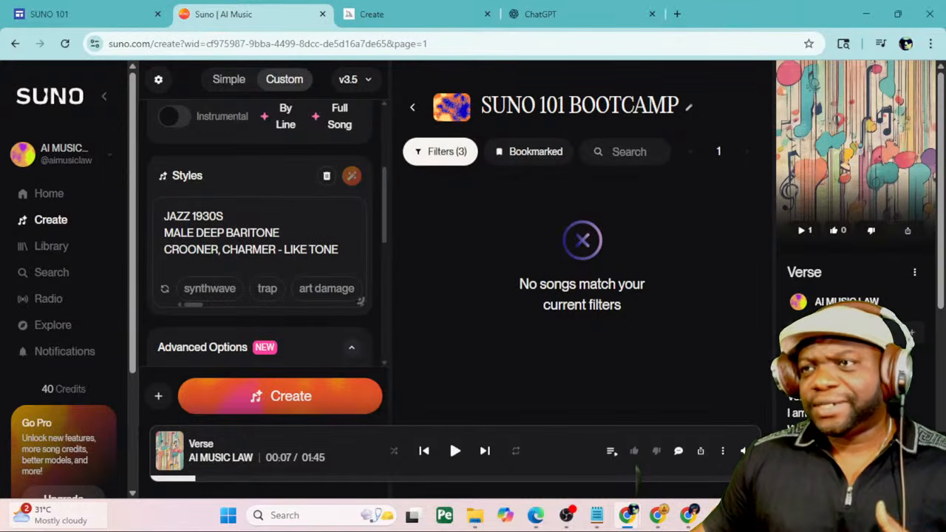
{"action": "scroll", "coordinate": [259, 259], "scroll_direction": "down", "scroll_amount": 1}
{"action": "scroll", "coordinate": [238, 229], "scroll_direction": "down", "scroll_amount": 3}
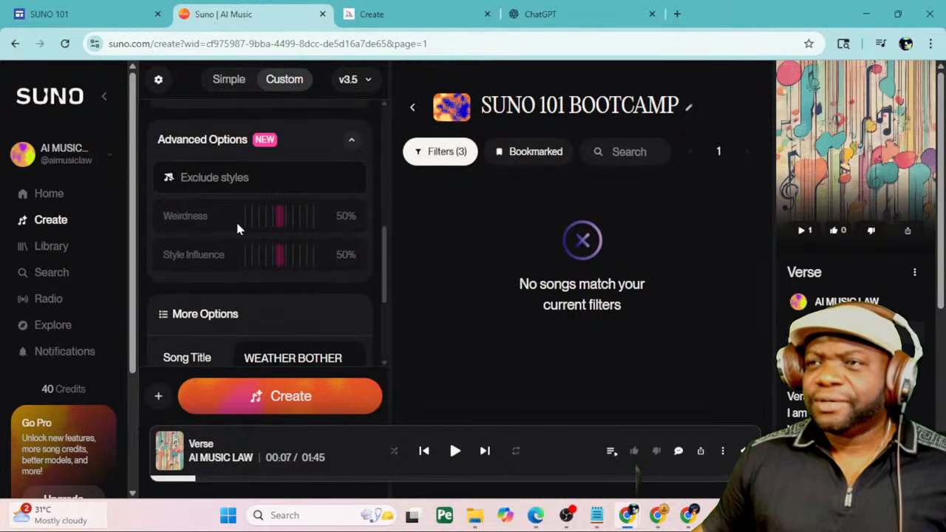
{"action": "scroll", "coordinate": [238, 229], "scroll_direction": "down", "scroll_amount": 1}
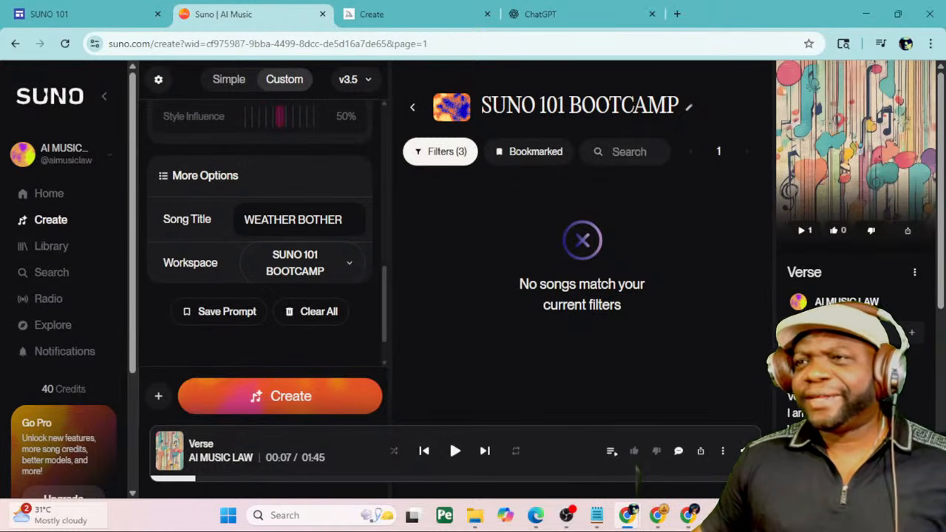
{"action": "scroll", "coordinate": [258, 222], "scroll_direction": "down", "scroll_amount": 1}
{"action": "scroll", "coordinate": [244, 222], "scroll_direction": "up", "scroll_amount": 6}
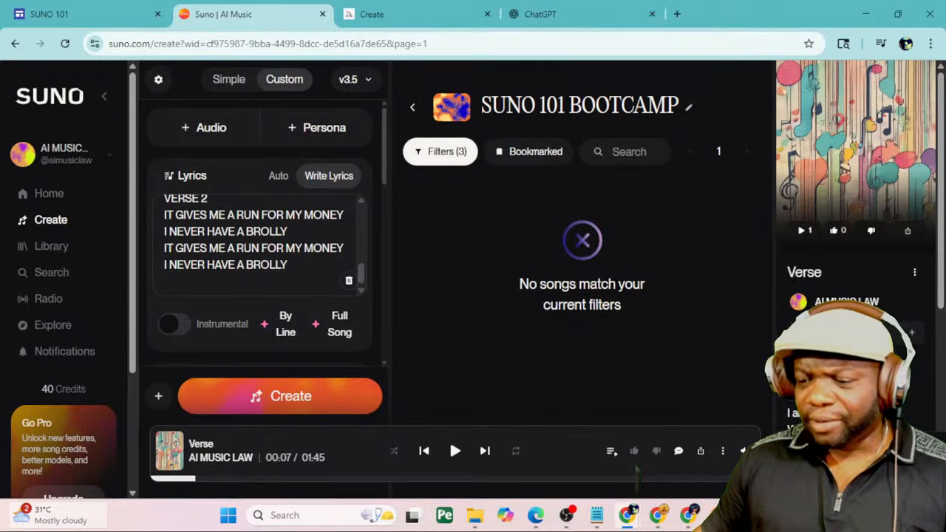
Generate the WEATHER BOTHER song from the entered lyrics and styles
{"action": "key", "text": "alt+Tab"}
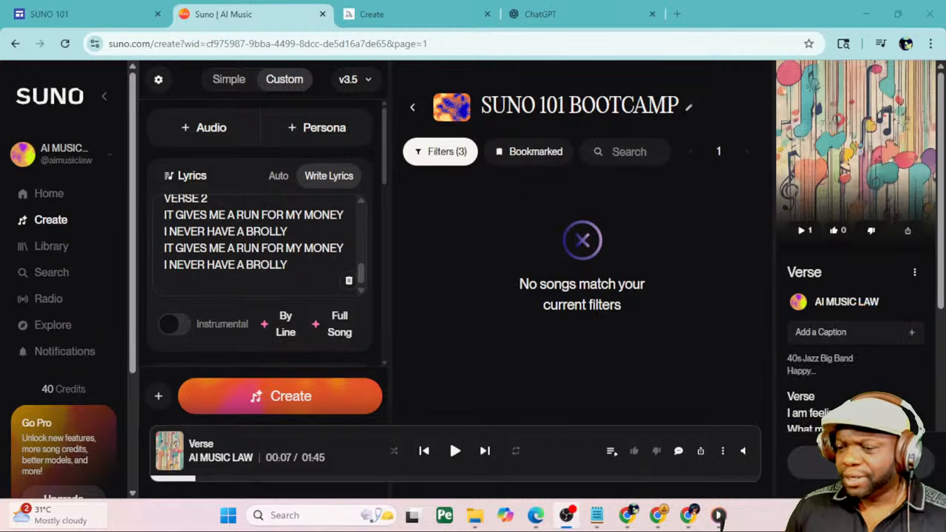
{"action": "left_click", "coordinate": [293, 396]}
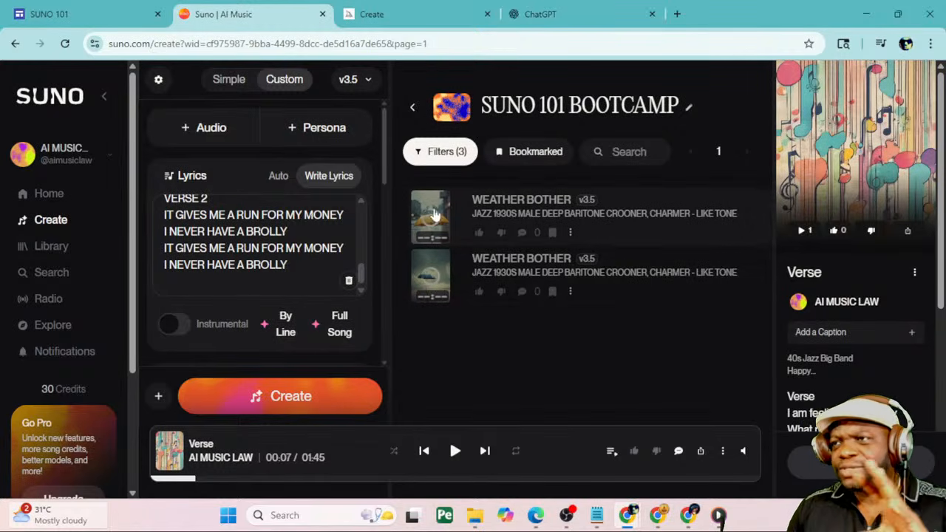
Reduce the page zoom below 100%, raise the player volume and play the second WEATHER BOTHER version
{"action": "scroll", "coordinate": [515, 255], "scroll_direction": "up", "scroll_amount": 3}
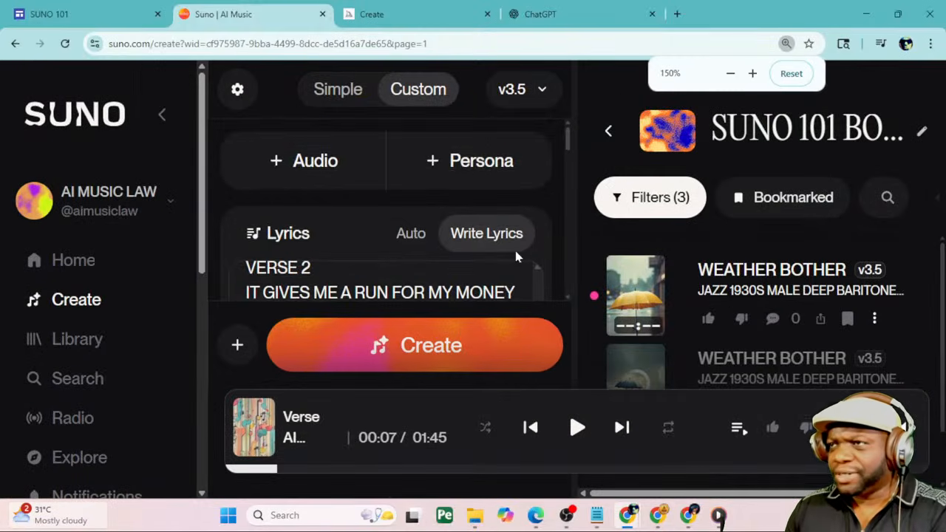
{"action": "scroll", "coordinate": [550, 259], "scroll_direction": "down", "scroll_amount": 1}
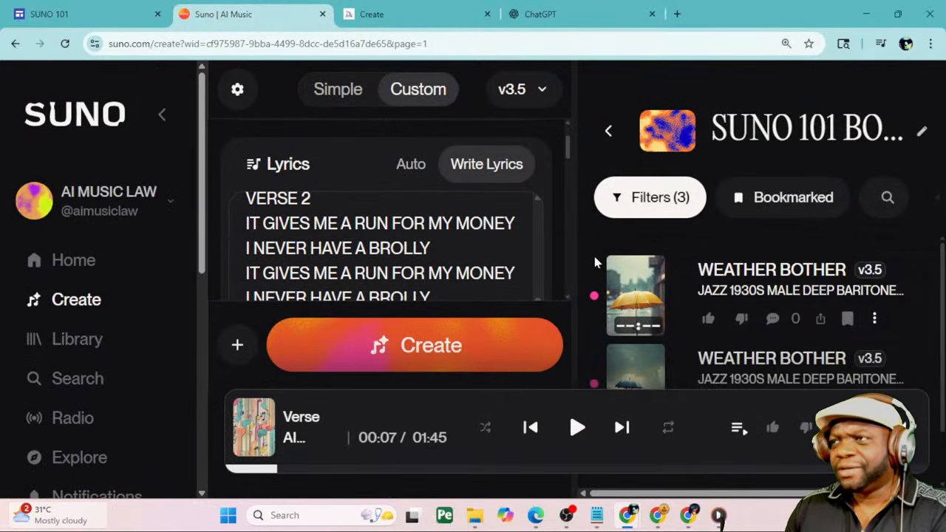
{"action": "scroll", "coordinate": [551, 274], "scroll_direction": "down", "scroll_amount": 3}
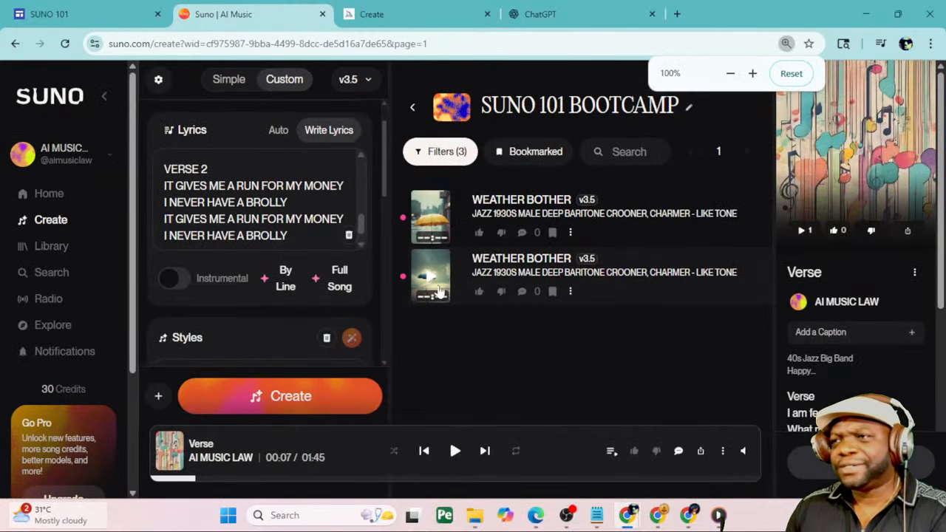
{"action": "scroll", "coordinate": [427, 296], "scroll_direction": "down", "scroll_amount": 1}
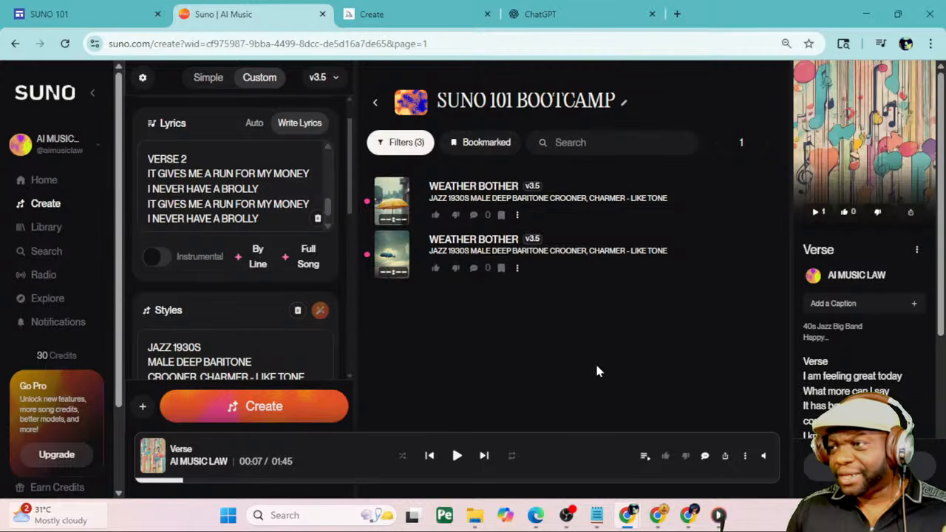
{"action": "mouse_move", "coordinate": [765, 456]}
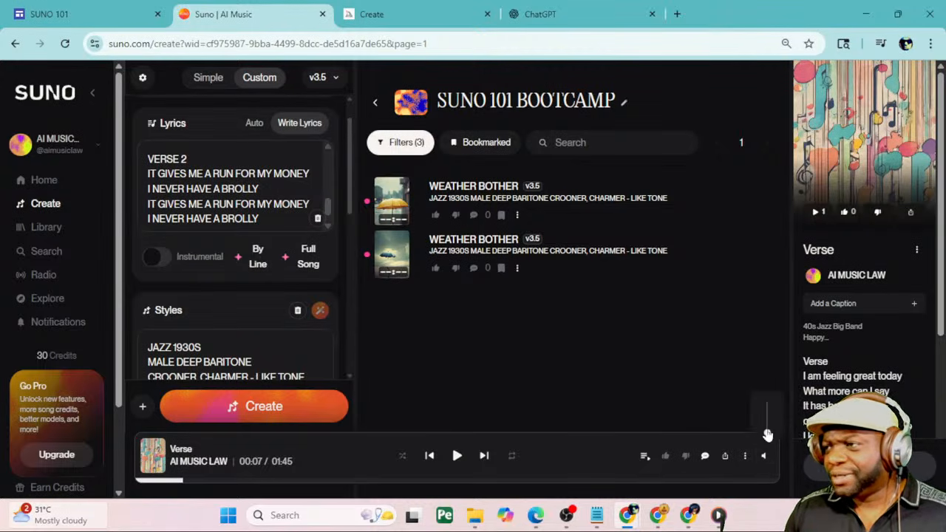
{"action": "left_click_drag", "start_coordinate": [767, 433], "coordinate": [768, 407]}
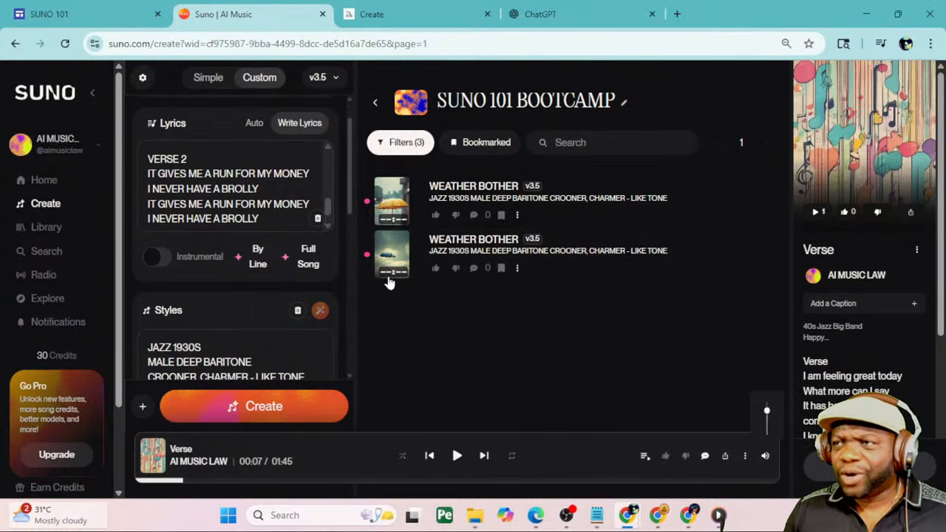
{"action": "left_click", "coordinate": [425, 455]}
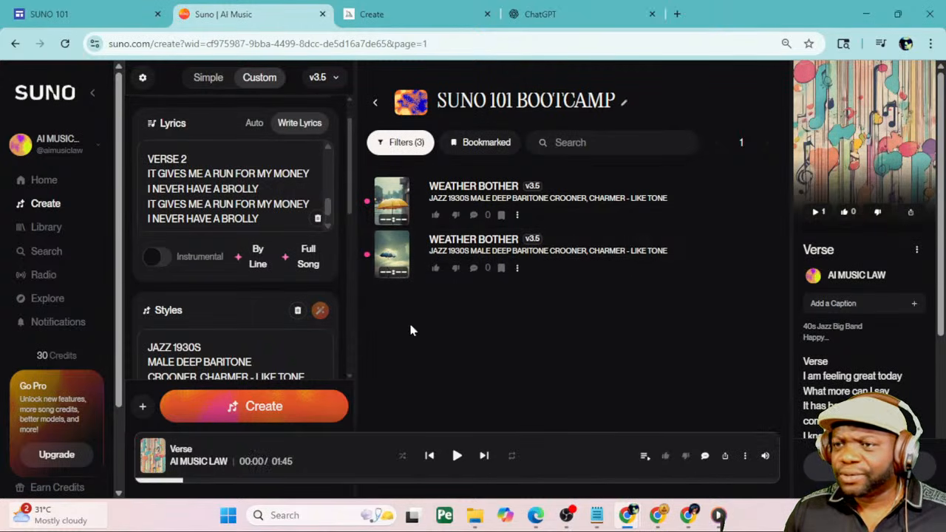
{"action": "left_click", "coordinate": [393, 256]}
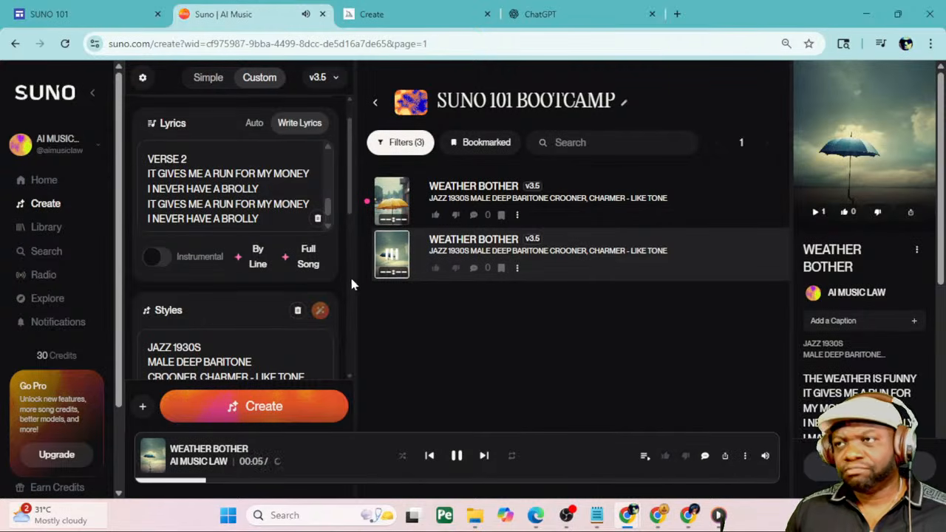
Widen the song form and follow the lyrics from the first verse to VERSE 2 during playback, then pause the second version
{"action": "left_click_drag", "start_coordinate": [355, 281], "coordinate": [555, 281]}
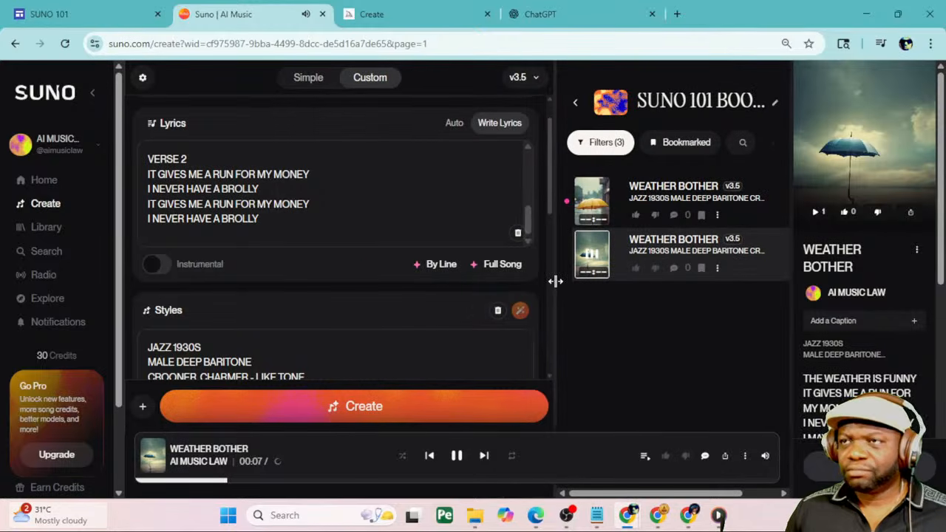
{"action": "scroll", "coordinate": [258, 189], "scroll_direction": "up", "scroll_amount": 3}
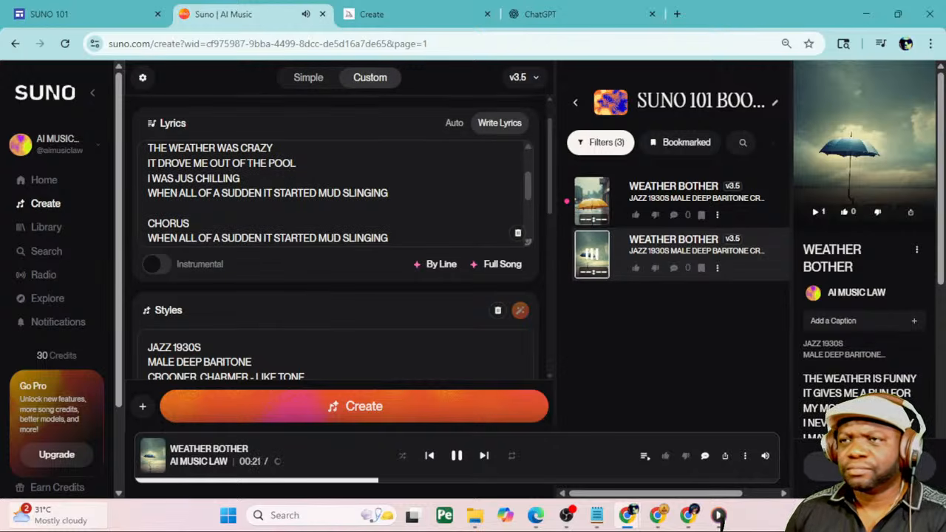
{"action": "scroll", "coordinate": [337, 196], "scroll_direction": "down", "scroll_amount": 2}
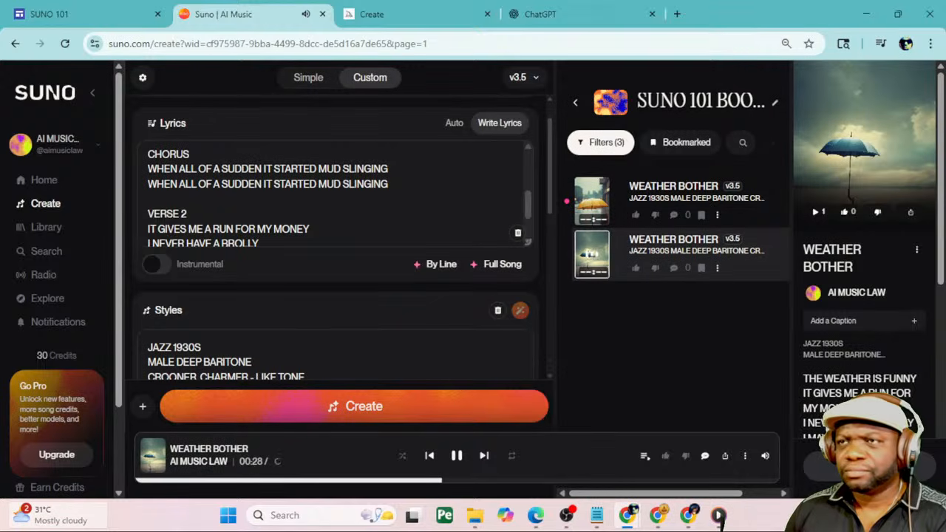
{"action": "left_click", "coordinate": [528, 149]}
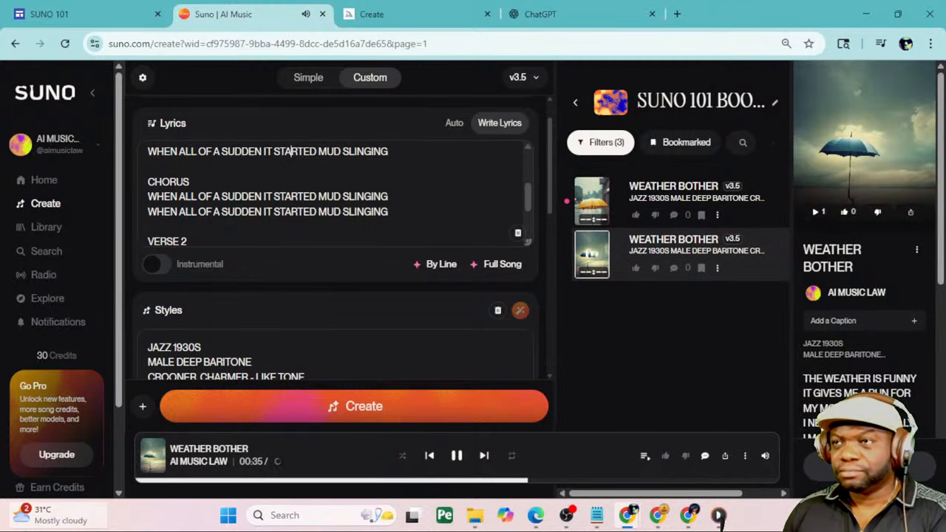
{"action": "scroll", "coordinate": [333, 193], "scroll_direction": "down", "scroll_amount": 2}
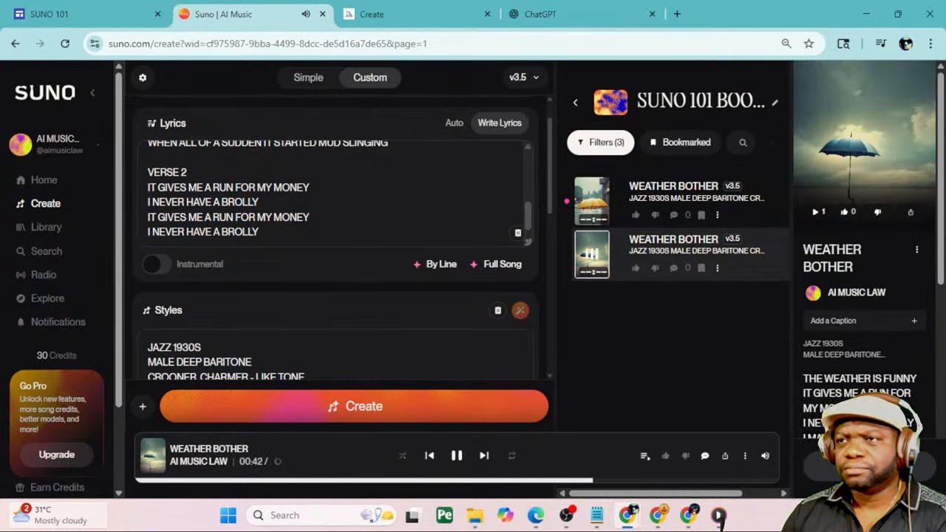
{"action": "key", "text": "Return"}
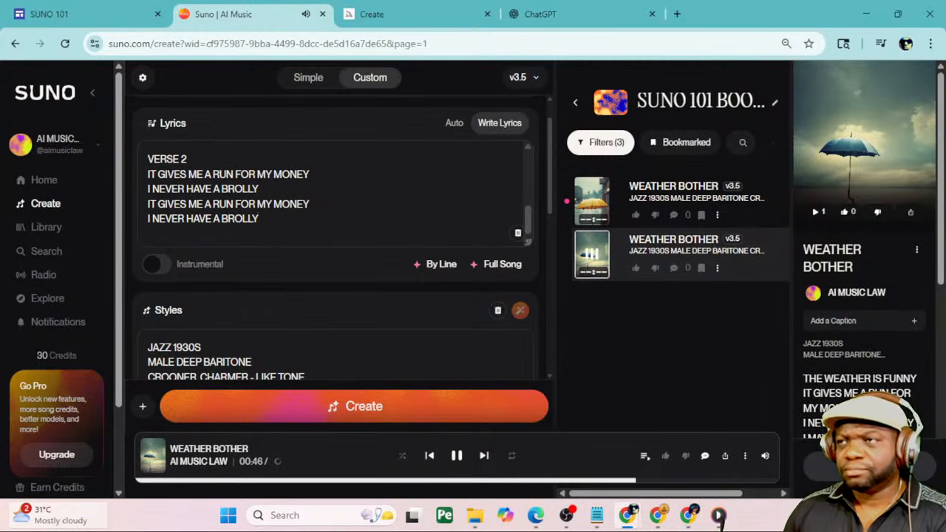
{"action": "scroll", "coordinate": [333, 196], "scroll_direction": "up", "scroll_amount": 5}
{"action": "scroll", "coordinate": [340, 237], "scroll_direction": "up", "scroll_amount": 1}
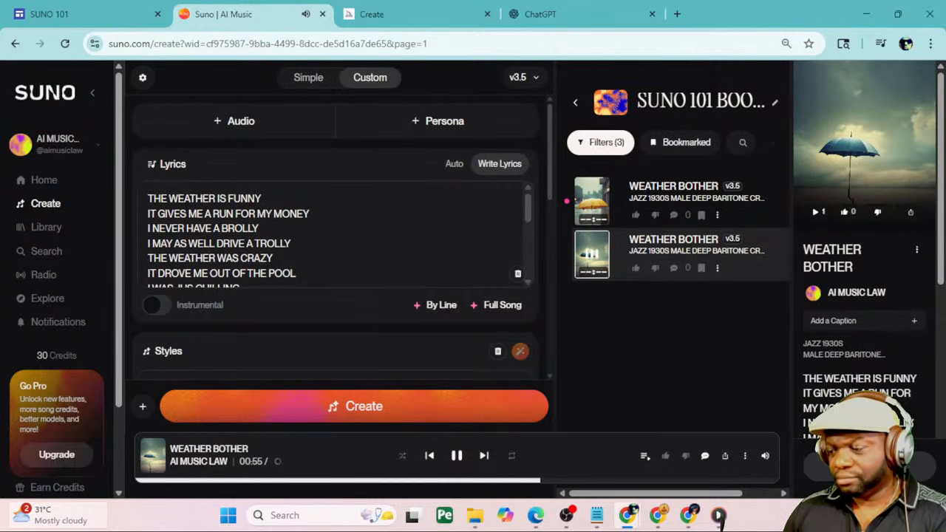
{"action": "key", "text": "alt+Tab"}
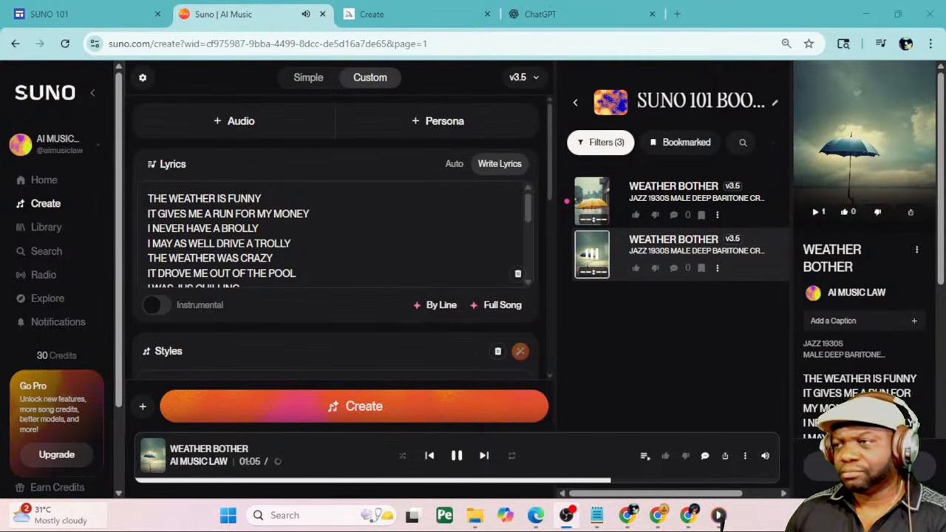
{"action": "left_click", "coordinate": [459, 456]}
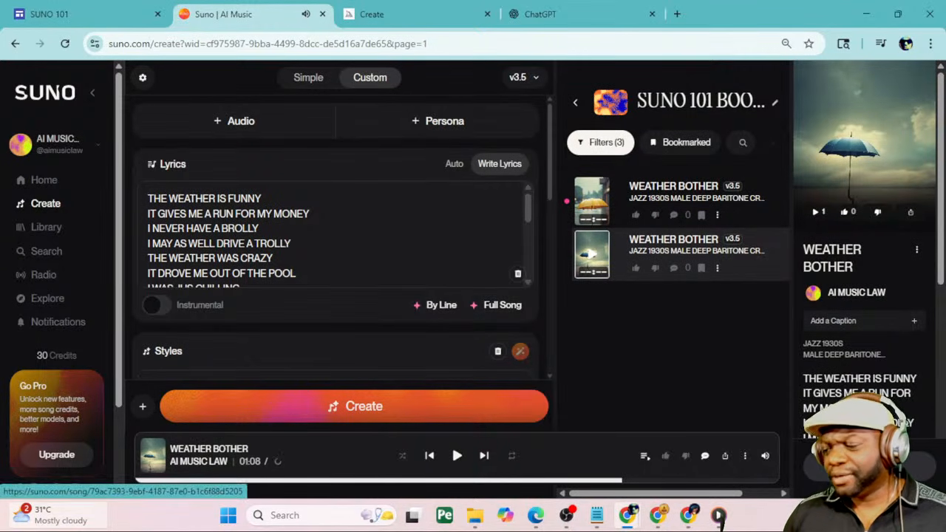
Play the first WEATHER BOTHER version, the one with the yellow umbrella cover
{"action": "left_click", "coordinate": [593, 205]}
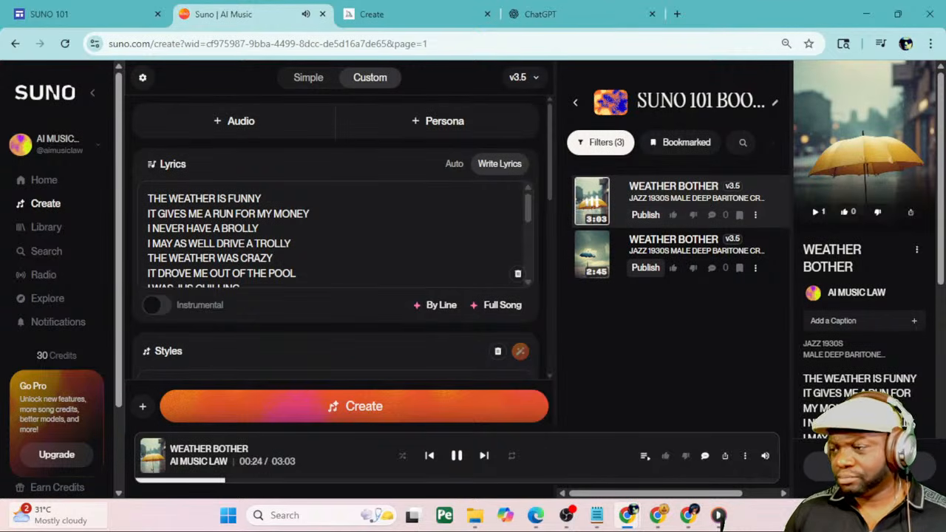
{"action": "key", "text": "alt+Tab"}
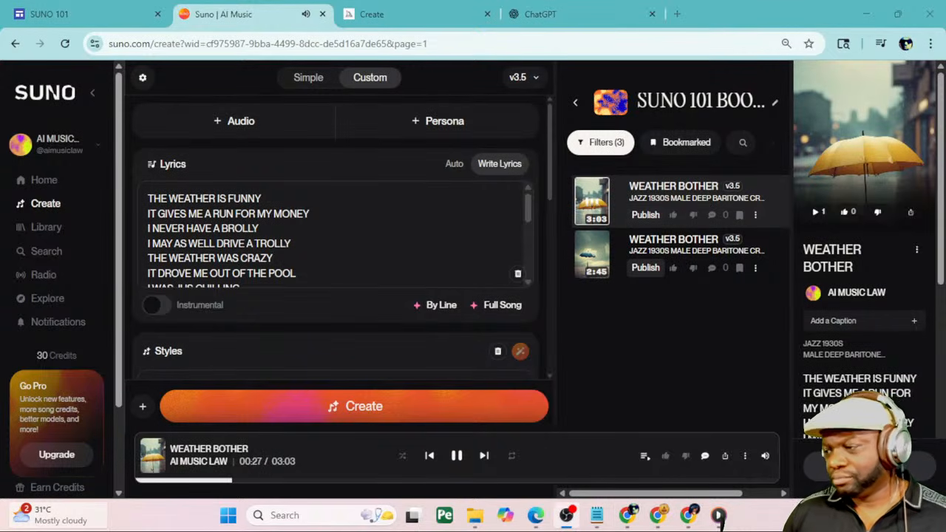
{"action": "key", "text": "alt+Tab"}
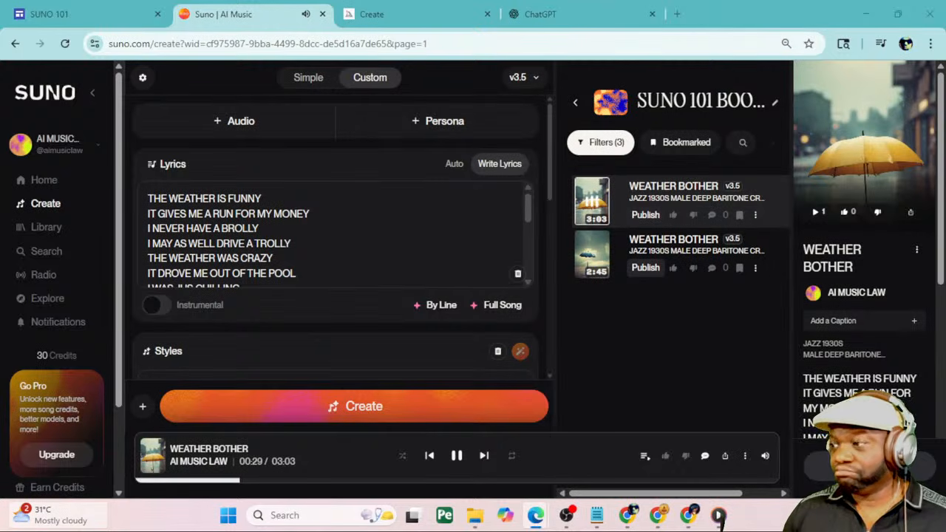
{"action": "key", "text": "alt+Tab"}
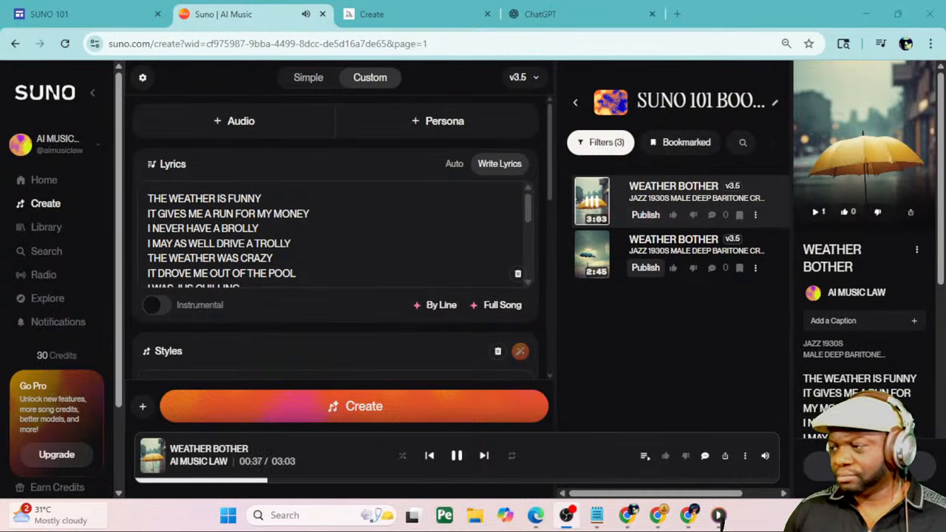
{"action": "key", "text": "alt+Tab"}
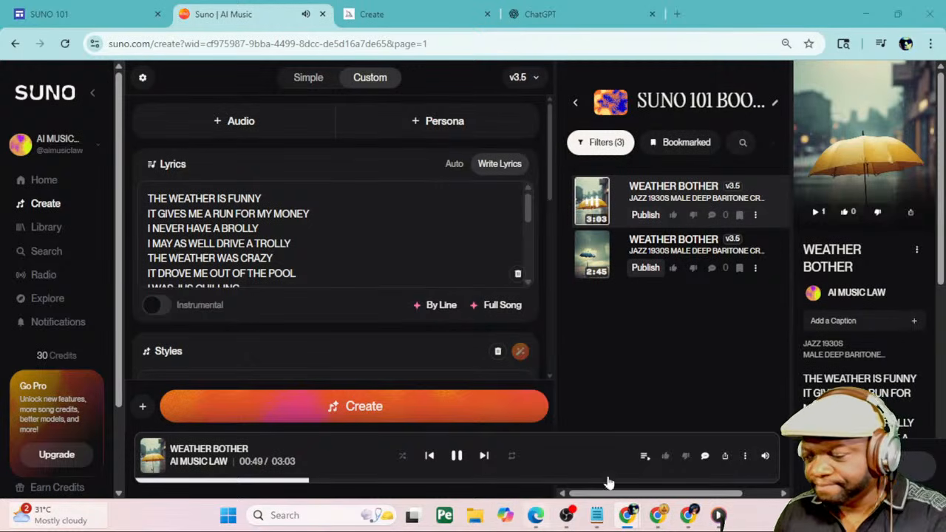
Turn the player volume down almost to zero and pause the yellow umbrella version
{"action": "left_click", "coordinate": [765, 456]}
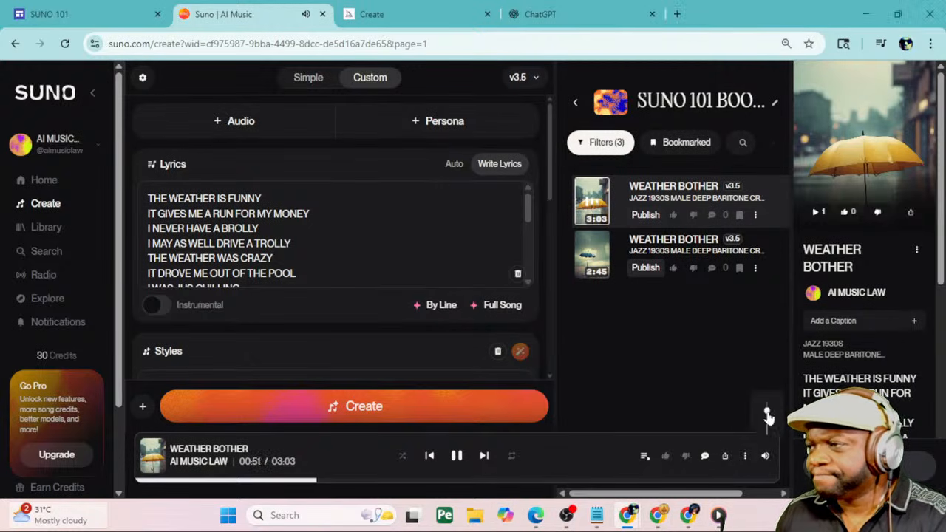
{"action": "mouse_move", "coordinate": [768, 411]}
{"action": "left_mouse_down"}
{"action": "mouse_move", "coordinate": [769, 441]}
{"action": "mouse_move", "coordinate": [767, 409]}
{"action": "left_mouse_up"}
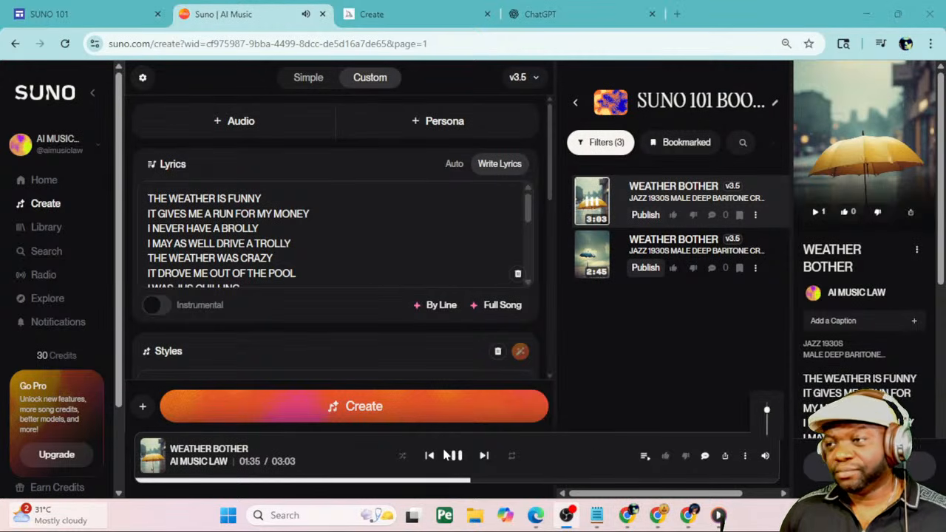
{"action": "left_click_drag", "start_coordinate": [766, 411], "coordinate": [767, 437]}
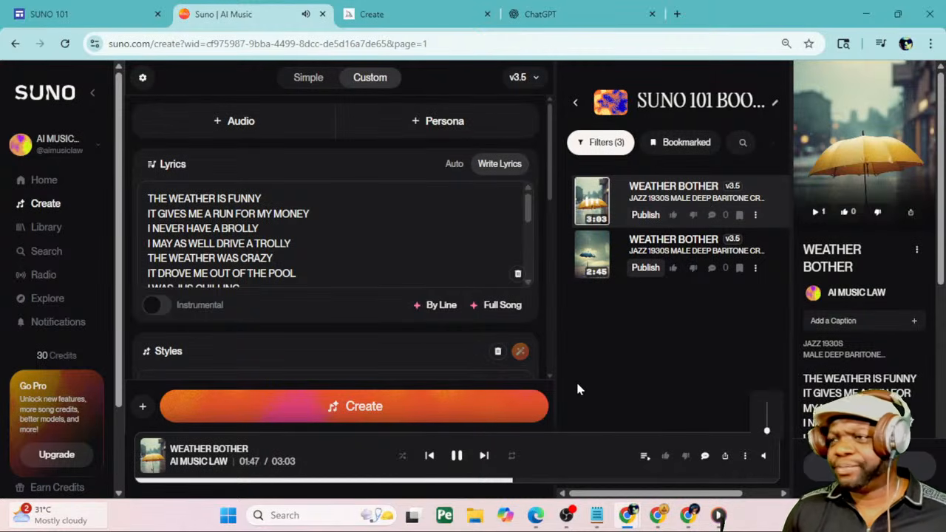
{"action": "left_click", "coordinate": [456, 455]}
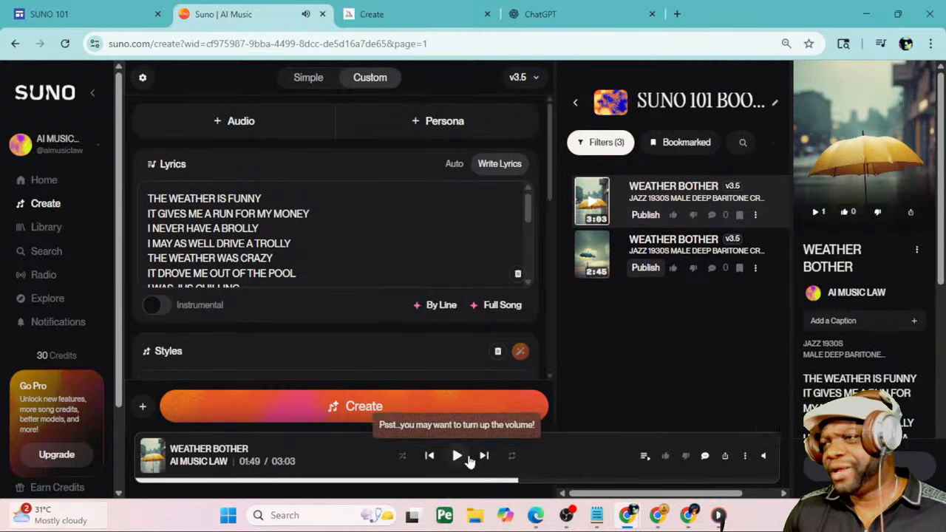
Delete all the existing lyrics from the song form
{"action": "mouse_move", "coordinate": [527, 216]}
{"action": "left_mouse_down"}
{"action": "mouse_move", "coordinate": [524, 275]}
{"action": "mouse_move", "coordinate": [533, 201]}
{"action": "left_mouse_up"}
{"action": "key", "text": "ctrl+a"}
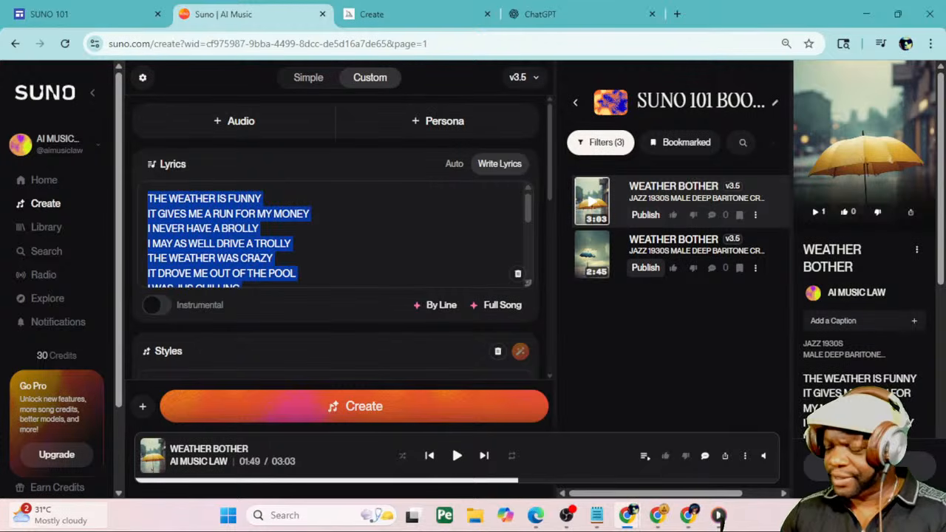
{"action": "key", "text": "BackSpace"}
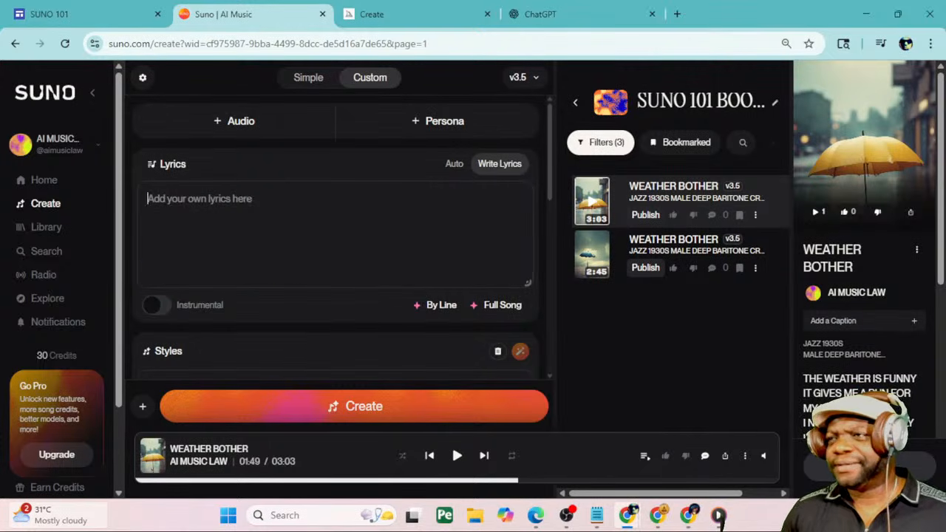
Switch the lyrics to Auto and describe them as "I am fed up of this stinking weather! always miserable and overcast"
{"action": "left_click", "coordinate": [454, 165]}
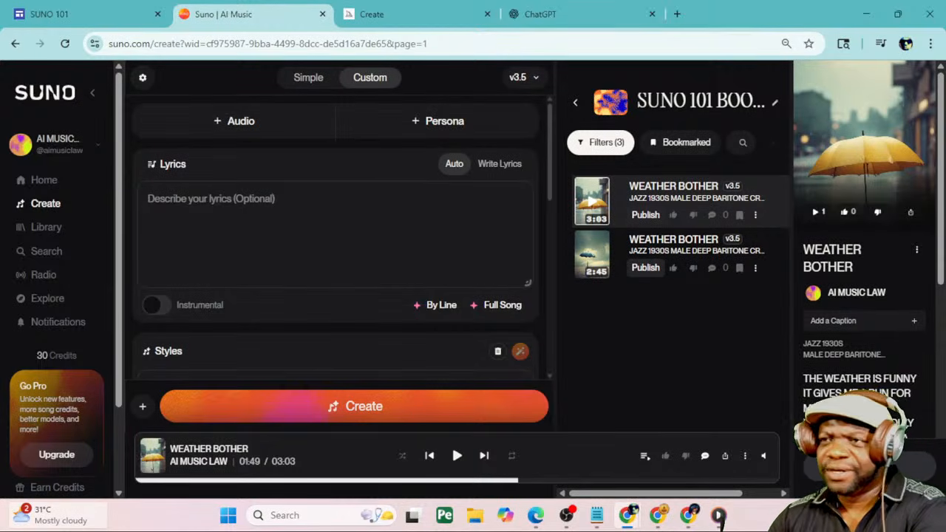
{"action": "type", "text": "I am fed p"}
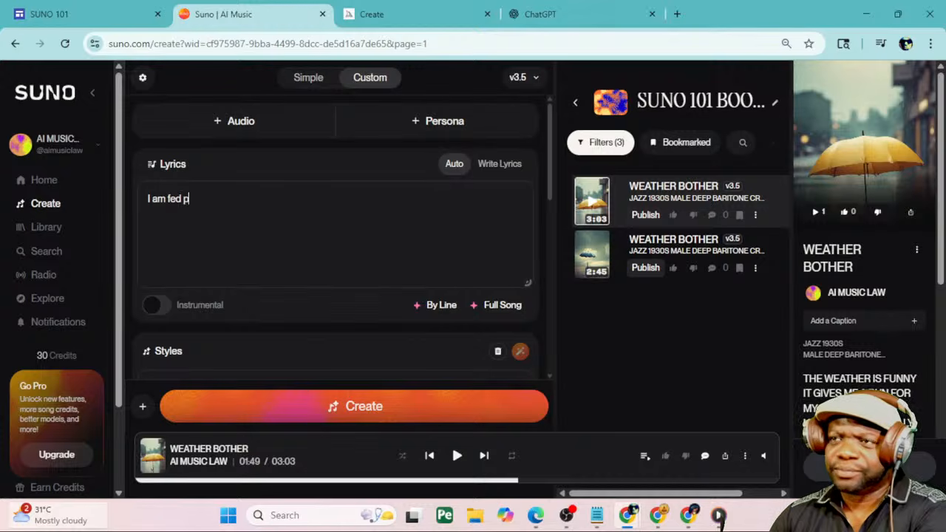
{"action": "key", "text": "BackSpace"}
{"action": "type", "text": "up of"}
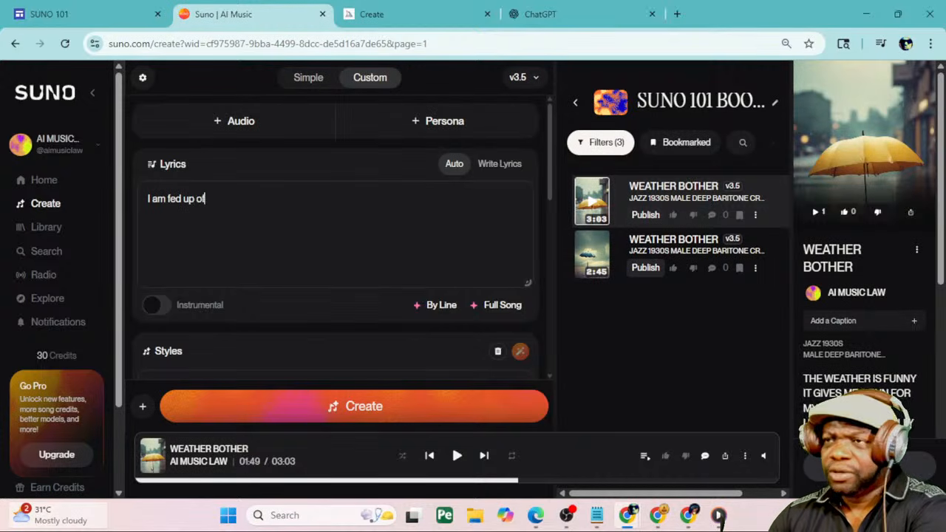
{"action": "type", "text": " this sti"}
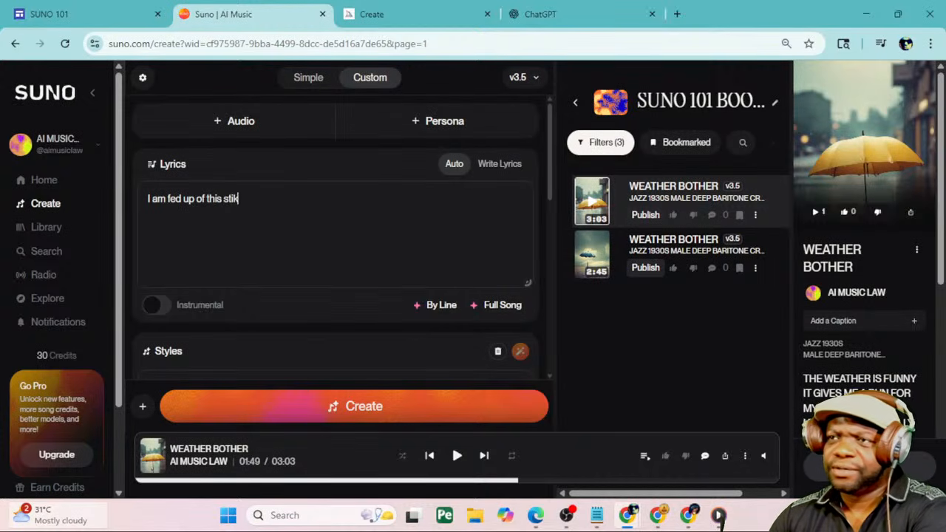
{"action": "type", "text": "nkin weather"}
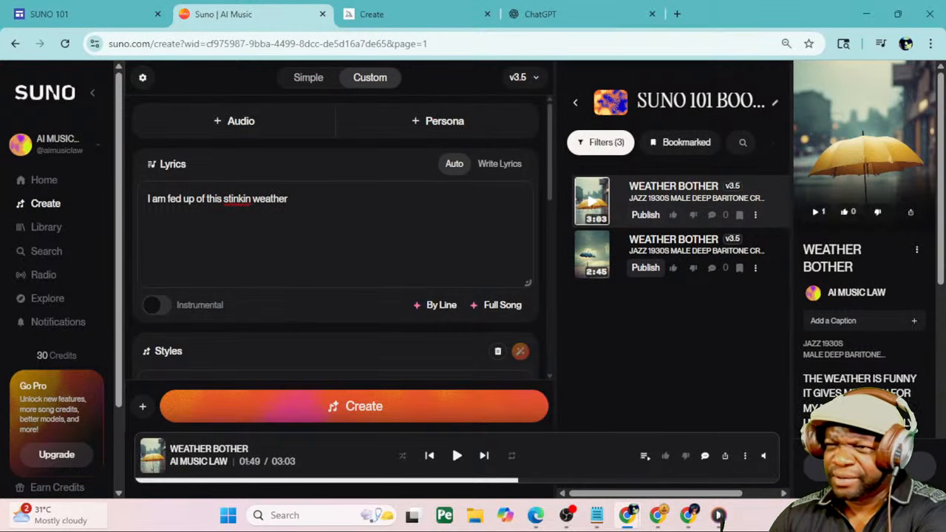
{"action": "type", "text": "! alwa"}
{"action": "type", "text": "ys "}
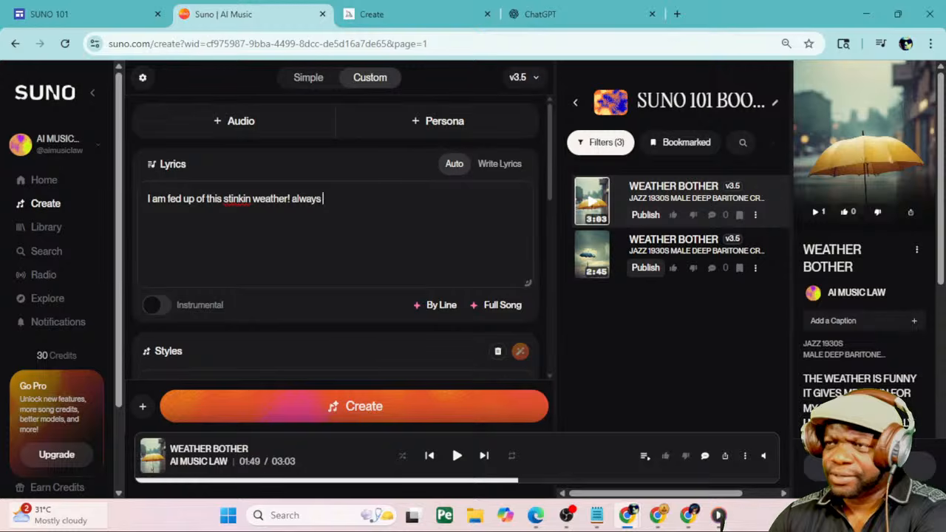
{"action": "type", "text": "miser"}
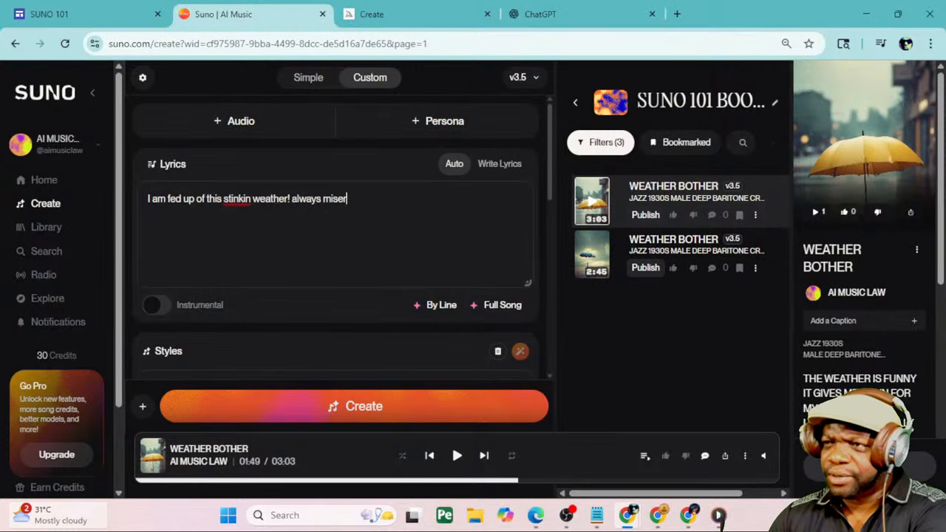
{"action": "type", "text": "able and over"}
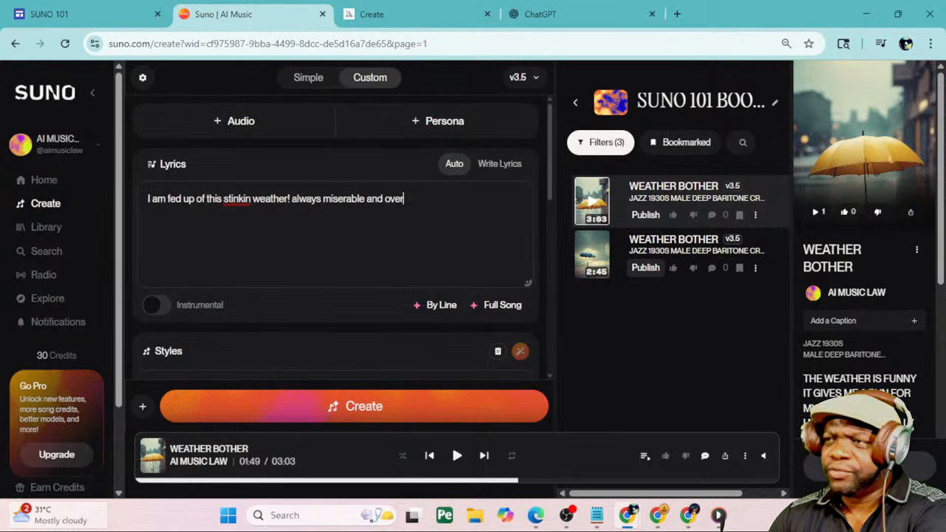
{"action": "type", "text": "cast"}
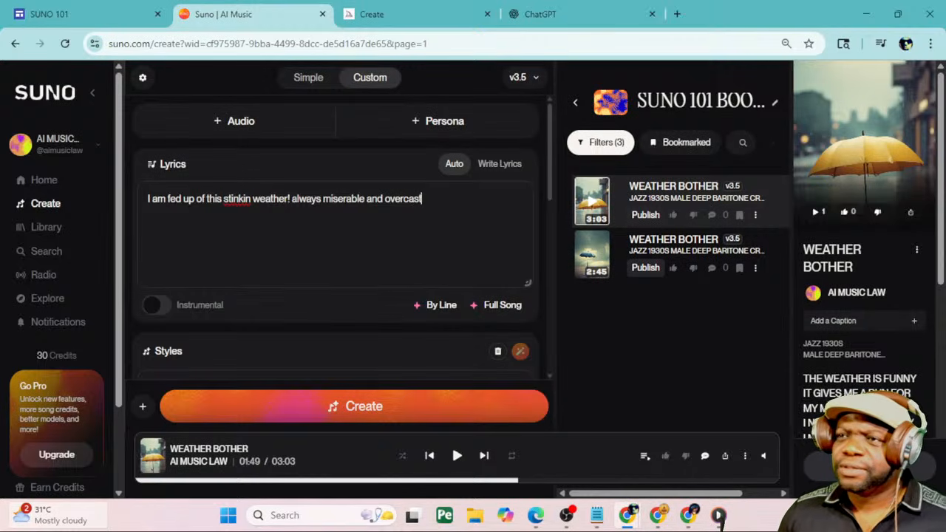
{"action": "right_click", "coordinate": [237, 198]}
{"action": "left_click", "coordinate": [252, 188]}
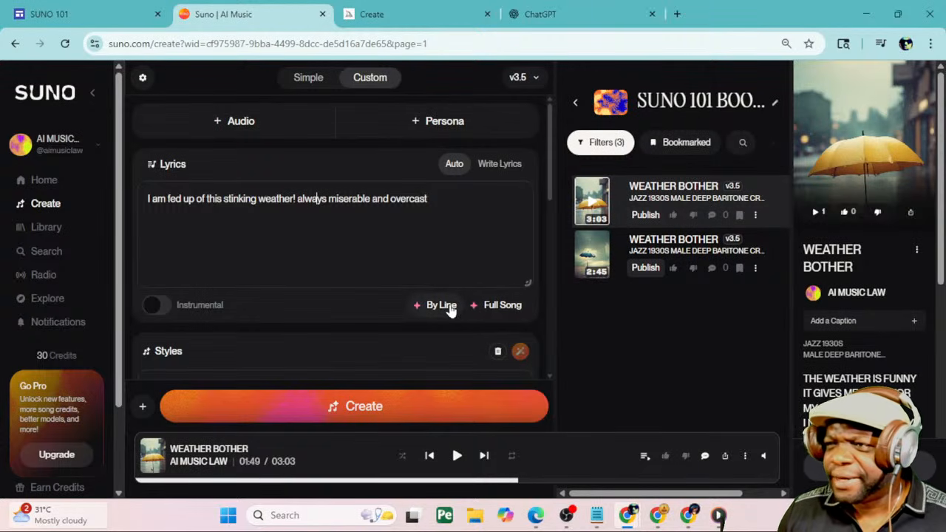
Write "the weather is miserable" in the emptied lyrics field, copy the phrase and clear the field again
{"action": "left_click", "coordinate": [492, 304]}
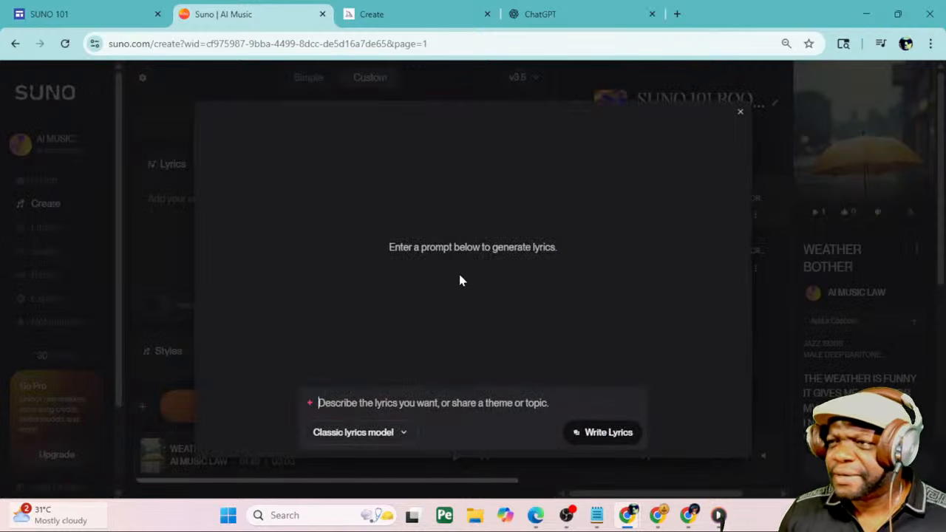
{"action": "left_click", "coordinate": [740, 111]}
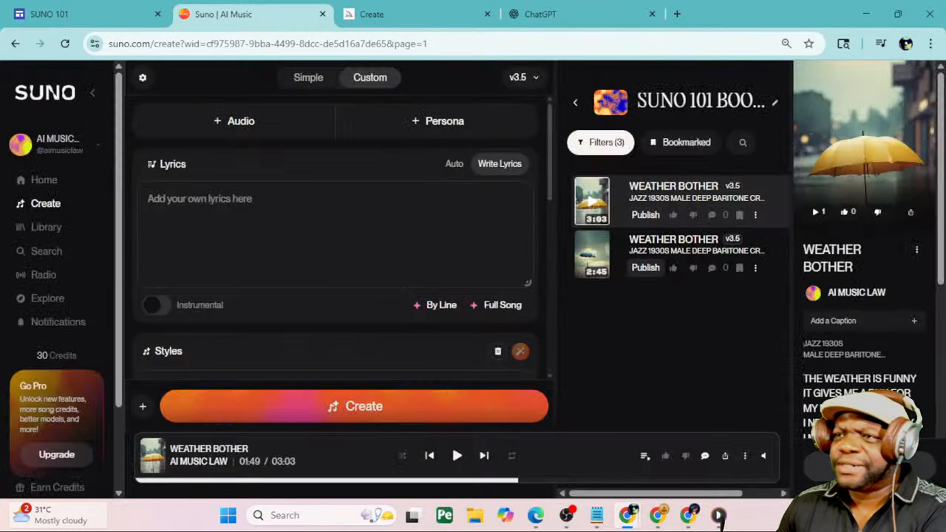
{"action": "type", "text": "the w"}
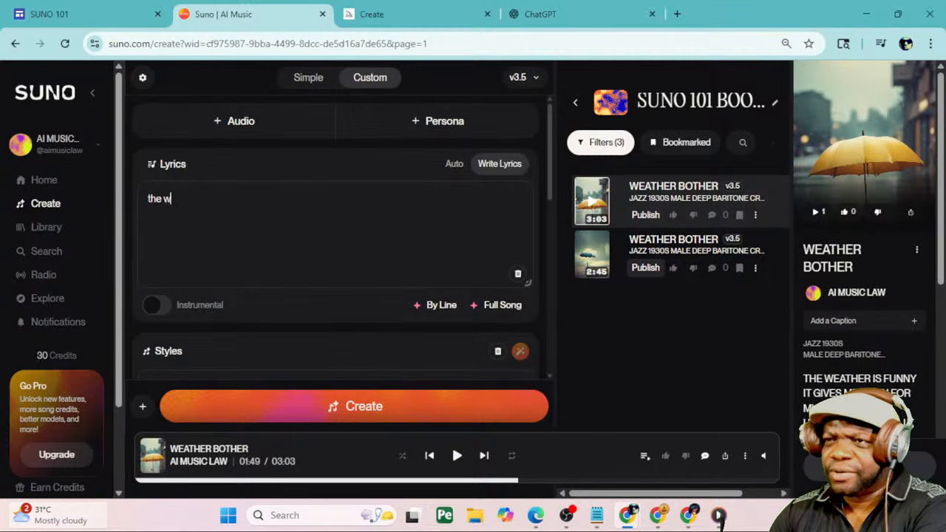
{"action": "type", "text": "eather is miserable"}
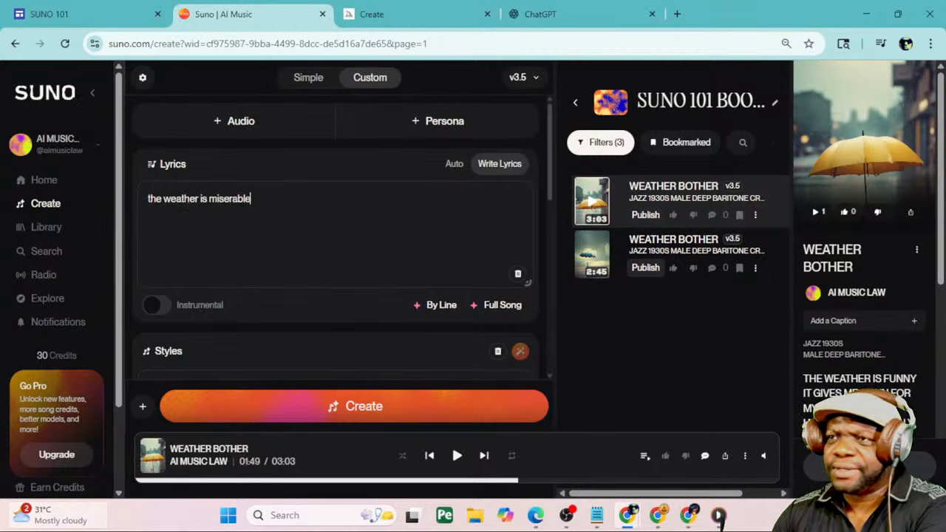
{"action": "key", "text": "ctrl+a"}
{"action": "key", "text": "ctrl+c"}
{"action": "key", "text": "BackSpace"}
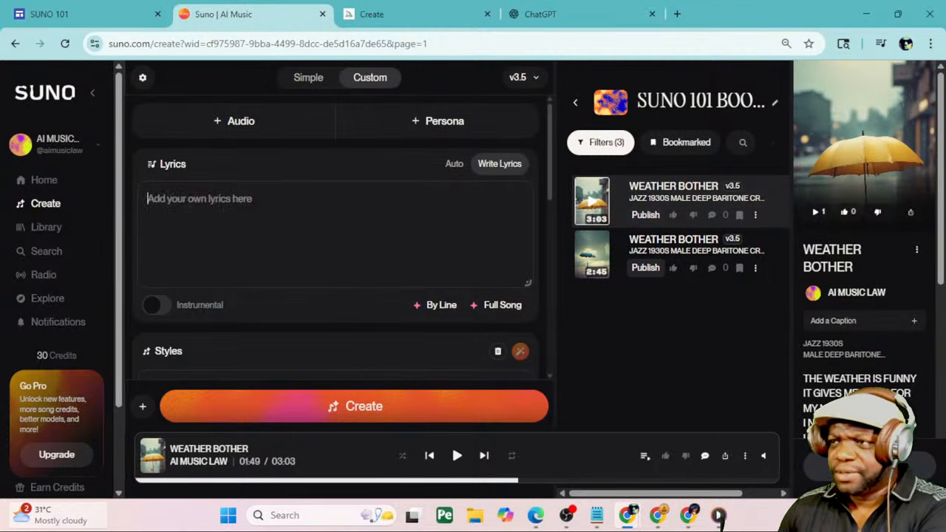
Generate full-song lyrics from the copied prompt "the weather is miserable" and choose the Stormy Skies option
{"action": "left_click", "coordinate": [497, 309]}
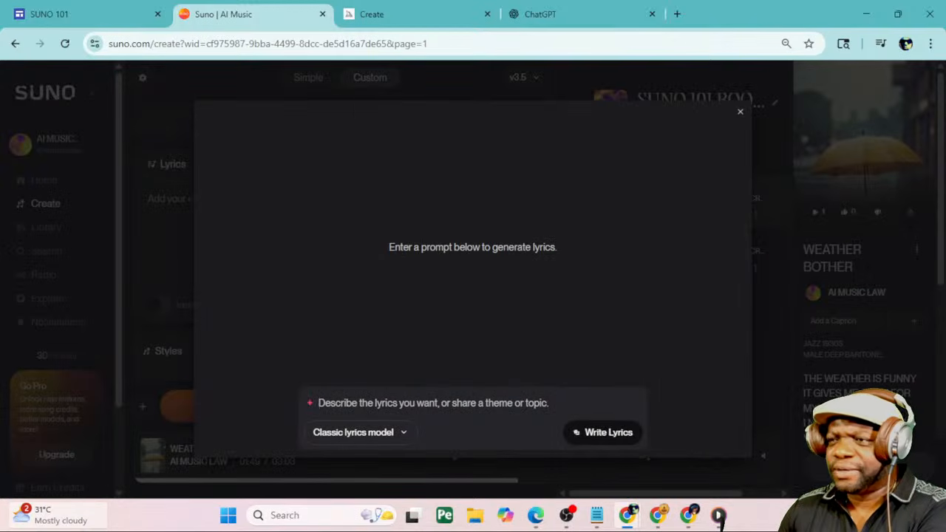
{"action": "key", "text": "ctrl+v"}
{"action": "left_click", "coordinate": [610, 433]}
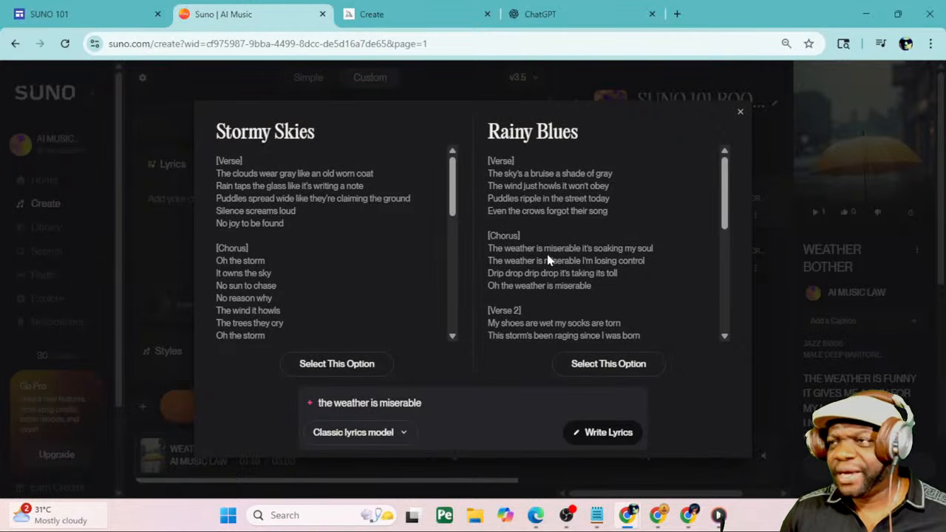
{"action": "left_click", "coordinate": [362, 365]}
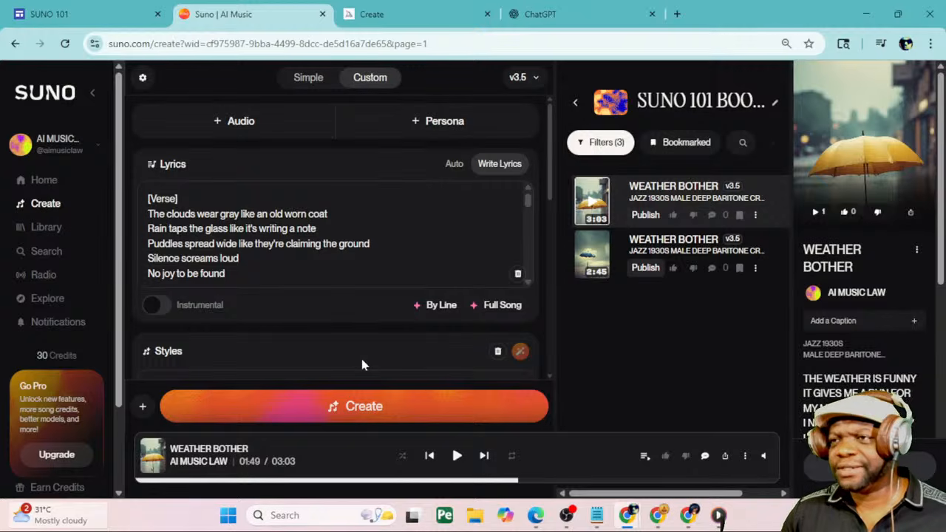
Create the Stormy Skies song with the existing 1930s jazz, deep male baritone crooner style
{"action": "scroll", "coordinate": [540, 259], "scroll_direction": "down", "scroll_amount": 3}
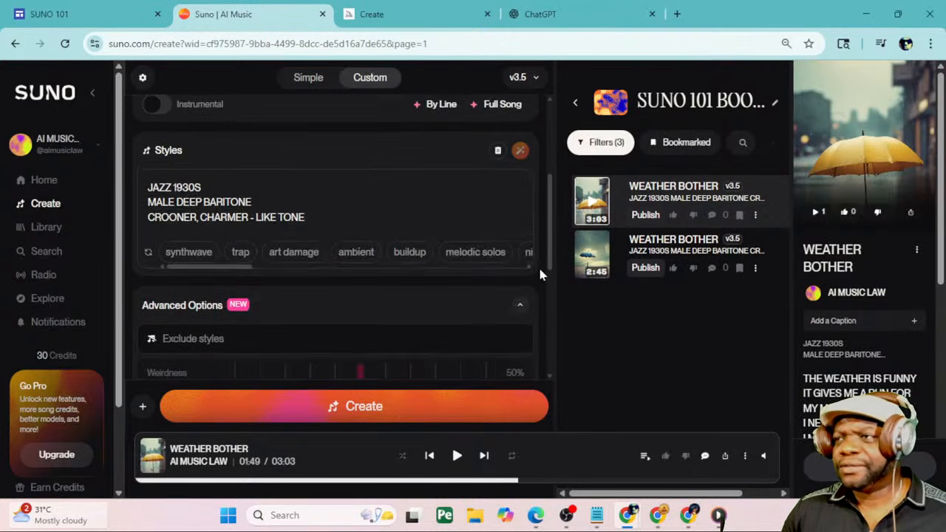
{"action": "left_click", "coordinate": [386, 408]}
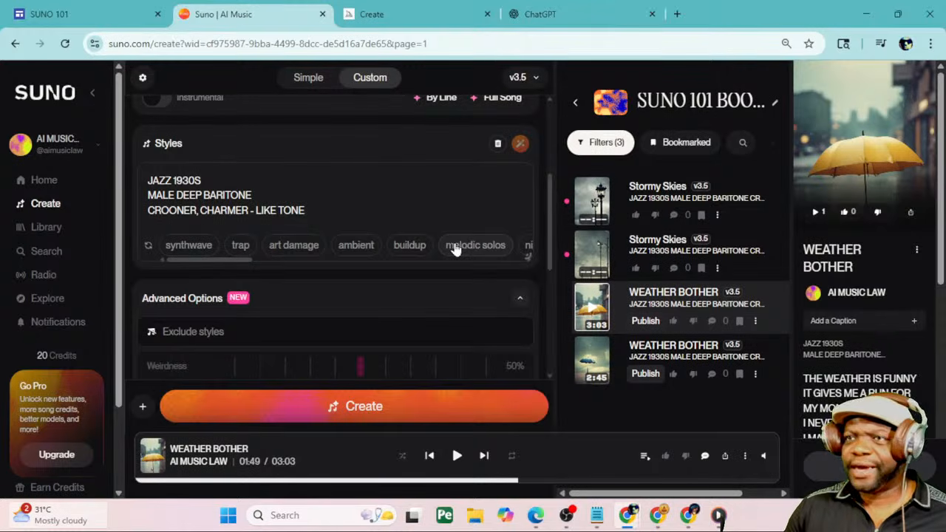
Play the second listed Stormy Skies version and raise the player volume
{"action": "left_click", "coordinate": [594, 255]}
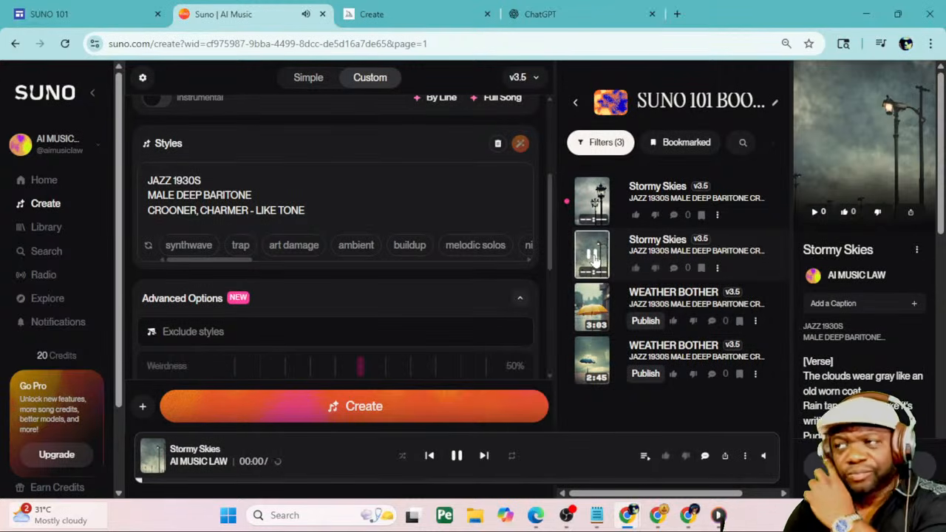
{"action": "mouse_move", "coordinate": [766, 457]}
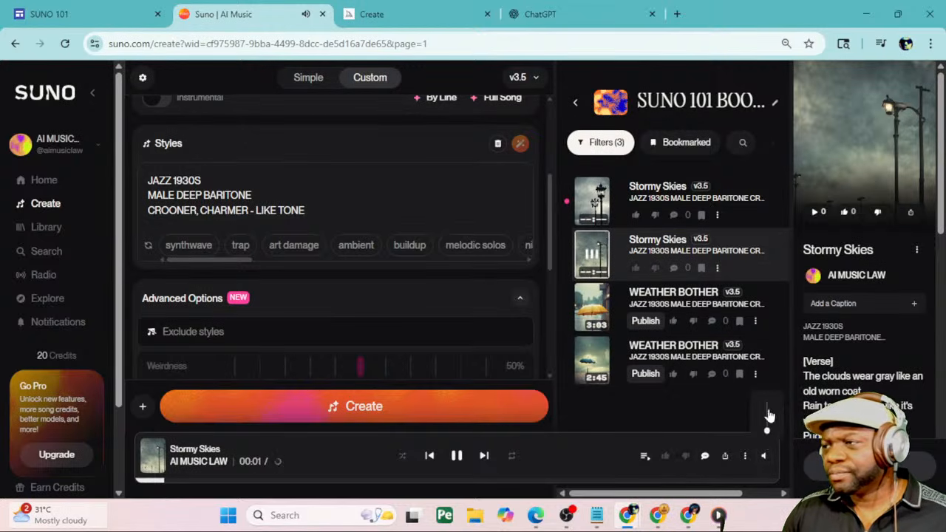
{"action": "left_click_drag", "start_coordinate": [767, 411], "coordinate": [768, 408]}
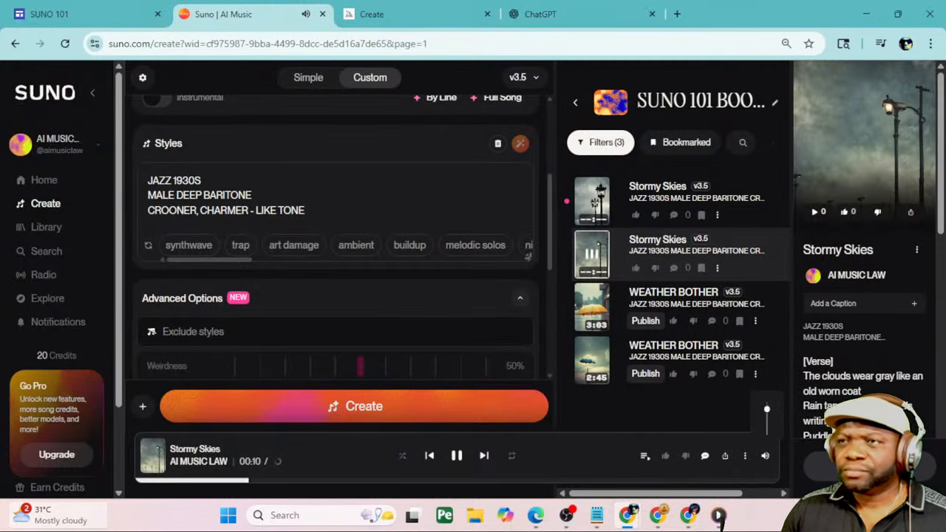
Enlarge the page to 125% and follow the Stormy Skies lyrics from the first verse through the chorus during playback
{"action": "scroll", "coordinate": [517, 245], "scroll_direction": "up", "scroll_amount": 3}
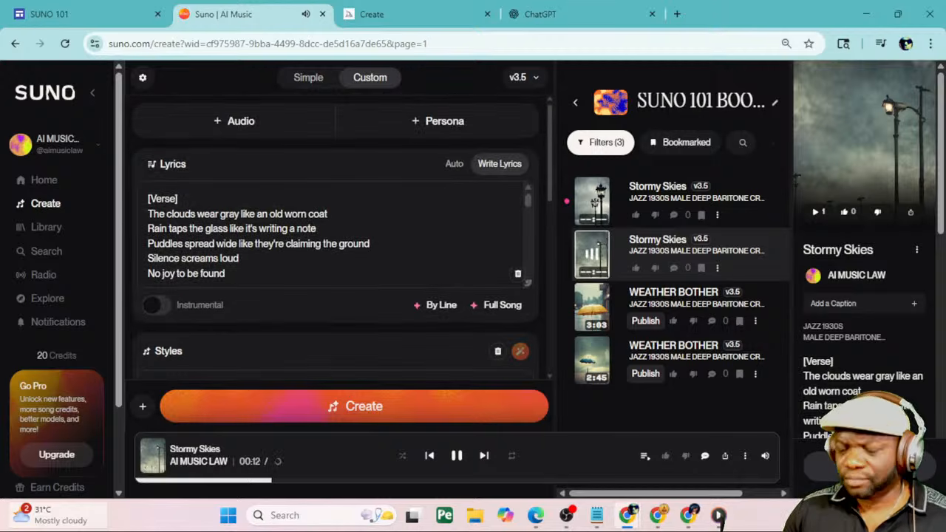
{"action": "key", "text": "ctrl+plus"}
{"action": "key", "text": "ctrl+plus"}
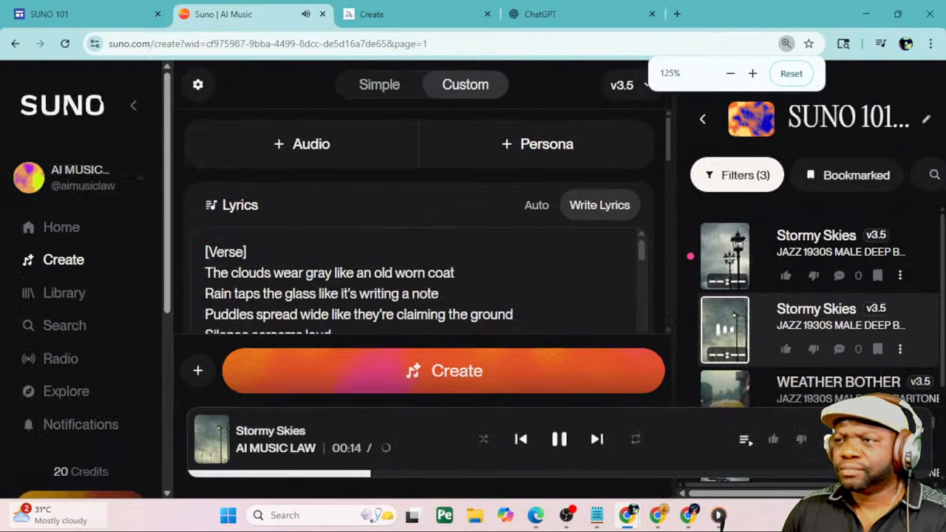
{"action": "scroll", "coordinate": [414, 281], "scroll_direction": "down", "scroll_amount": 2}
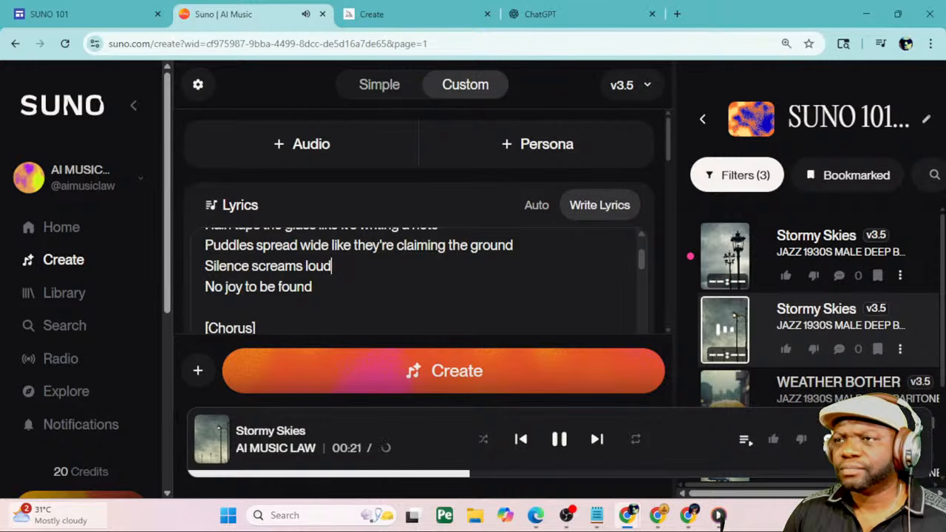
{"action": "key", "text": "Down"}
{"action": "key", "text": "Down"}
{"action": "key", "text": "Down"}
{"action": "key", "text": "Down"}
{"action": "key", "text": "Down"}
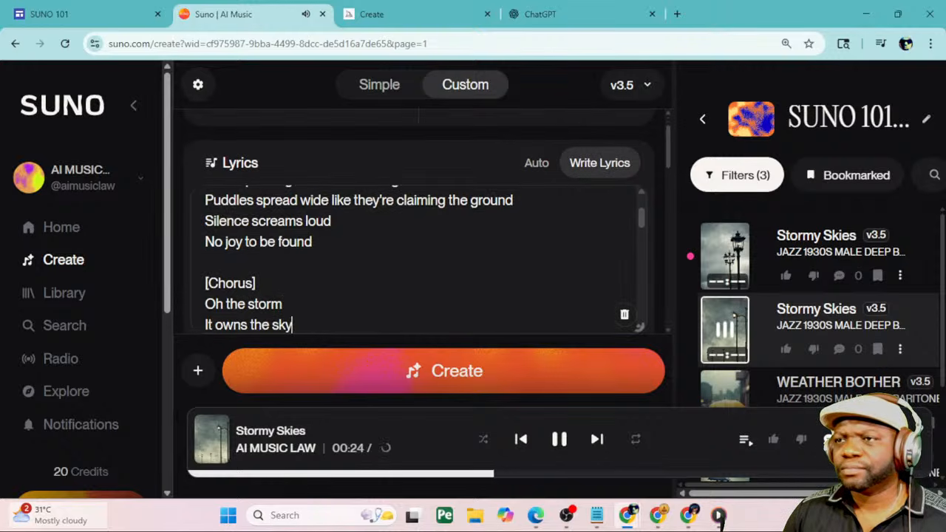
{"action": "key", "text": "Down"}
{"action": "key", "text": "Down"}
{"action": "key", "text": "Down"}
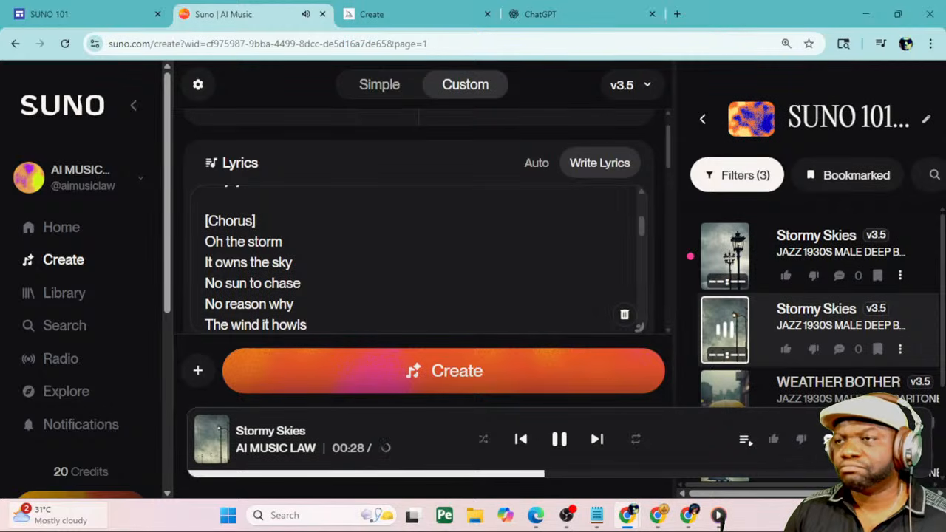
{"action": "key", "text": "Down"}
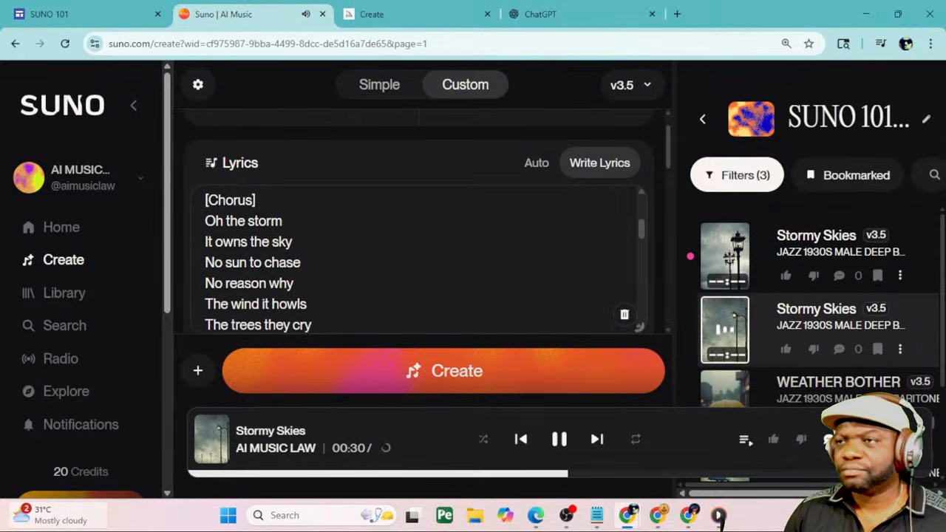
{"action": "key", "text": "Down"}
{"action": "key", "text": "Down"}
{"action": "key", "text": "Down"}
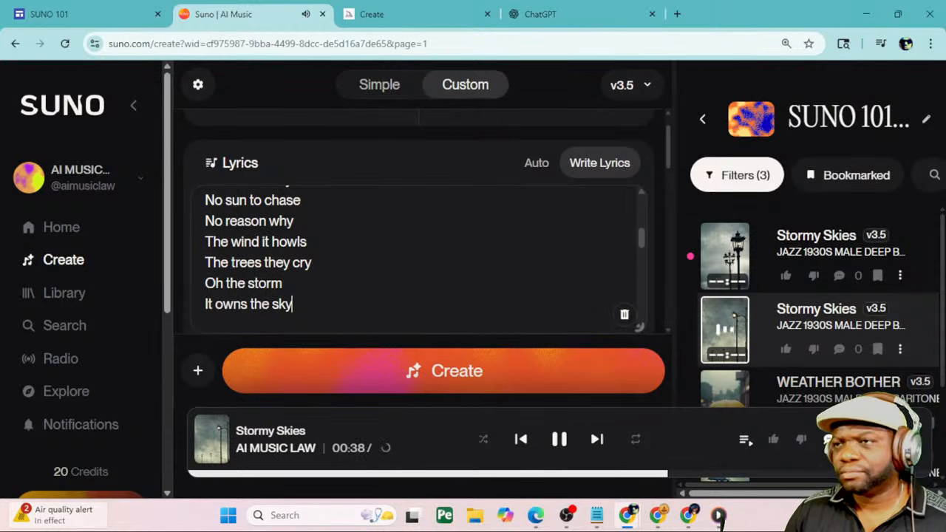
Follow the Stormy Skies lyrics through Verse 2 to the line "Left me alone in this shadowless room" during playback
{"action": "key", "text": "Return"}
{"action": "type", "text": "[Verse 2]"}
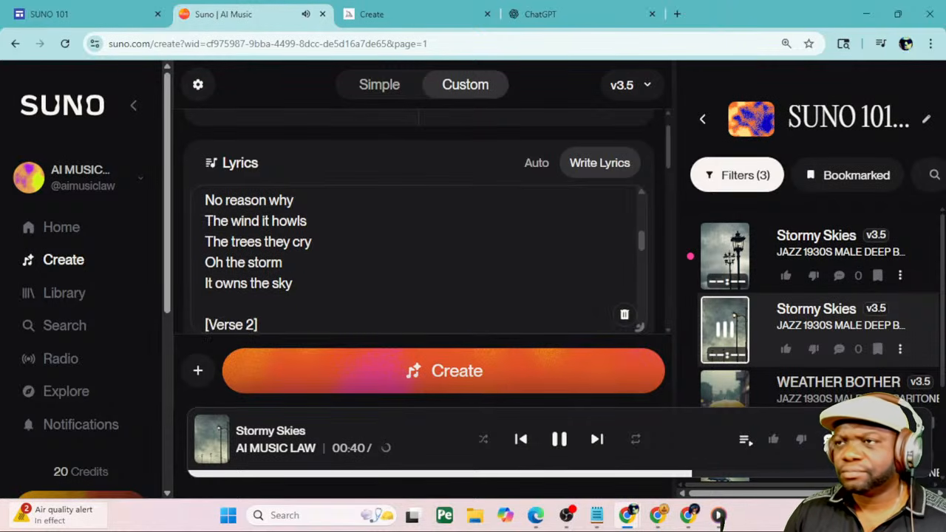
{"action": "key", "text": "Return"}
{"action": "type", "text": "Streetlights flicker like they're losing hope"}
{"action": "key", "text": "Return"}
{"action": "type", "text": "The world feels small"}
{"action": "key", "text": "Return"}
{"action": "type", "text": "Tied up with a rope"}
{"action": "key", "text": "Return"}
{"action": "type", "text": "My shadow's gone"}
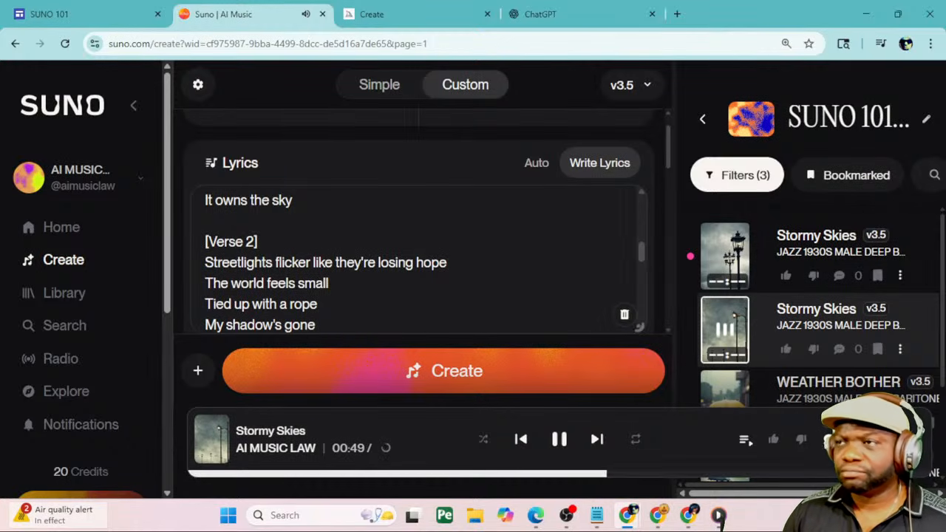
{"action": "key", "text": "Return"}
{"action": "type", "text": "It ran from the gloom"}
{"action": "key", "text": "Return"}
{"action": "type", "text": "Left me alone in this shadowless room"}
{"action": "key", "text": "Return"}
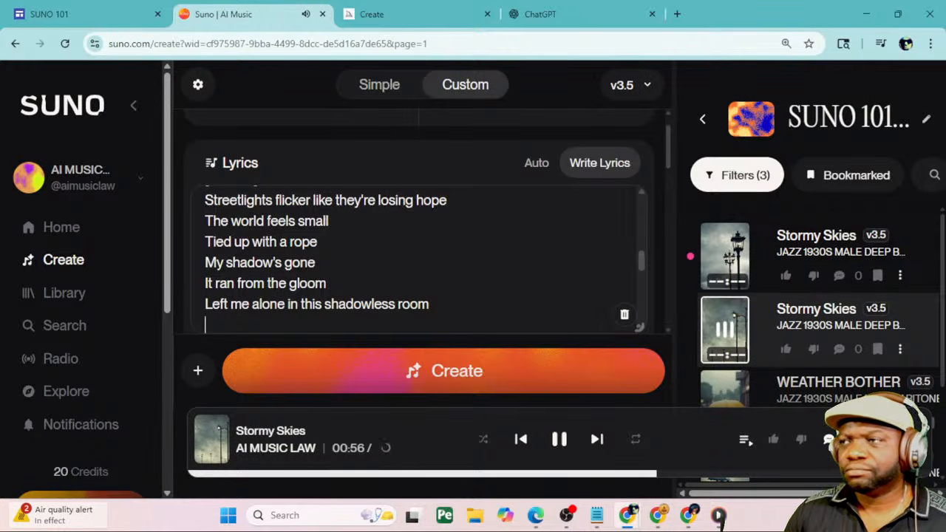
Follow the Stormy Skies lyrics into the bridge, to the line "Raindrops whisper secrets to the air", during playback
{"action": "key", "text": "Return"}
{"action": "type", "text": "[Bridge]"}
{"action": "key", "text": "Return"}
{"action": "type", "text": "Raindrops whisper secrets to the air"}
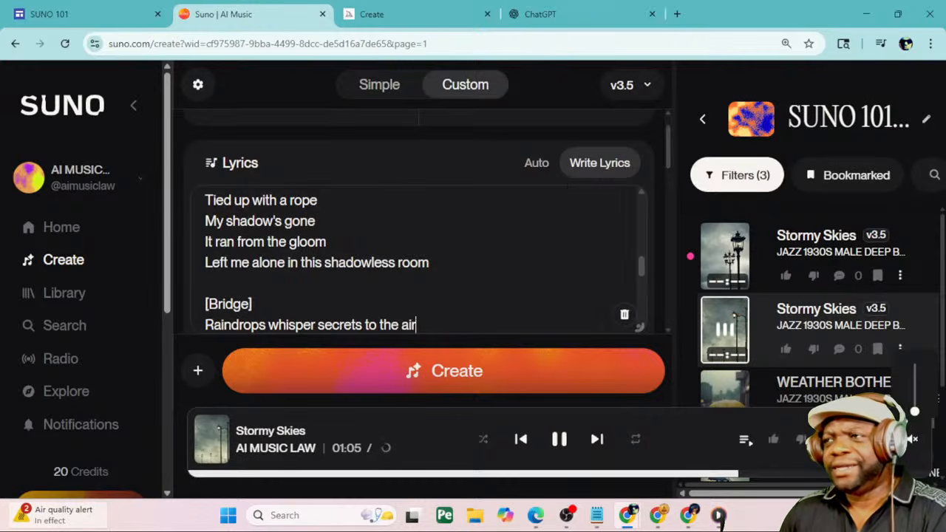
Reduce the page zoom to 90%, return to the first verse of the lyrics and close the song details
{"action": "key", "text": "ctrl+minus"}
{"action": "key", "text": "ctrl+minus"}
{"action": "scroll", "coordinate": [399, 172], "scroll_direction": "up", "scroll_amount": 6}
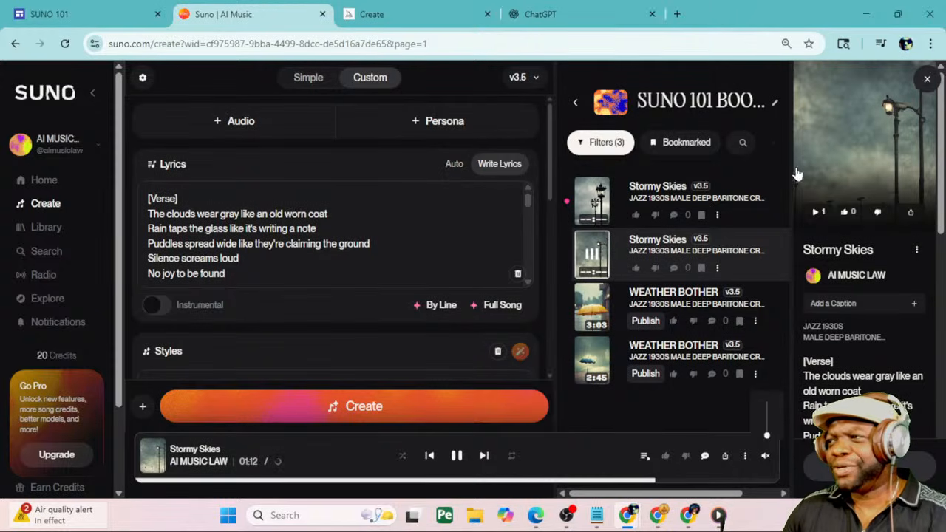
{"action": "left_click", "coordinate": [925, 79]}
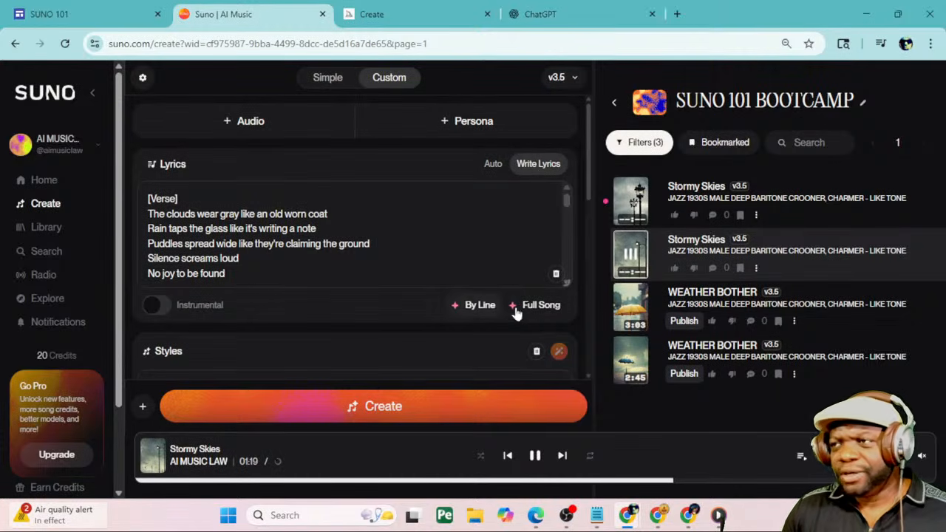
Look at the By Line lyrics editor for Stormy Skies and leave it without making changes
{"action": "left_click", "coordinate": [479, 305]}
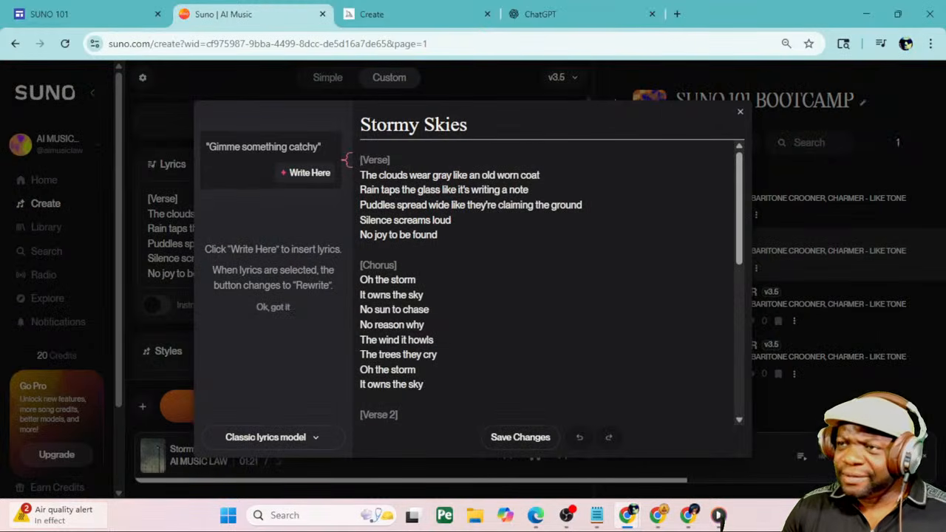
{"action": "left_click", "coordinate": [739, 113]}
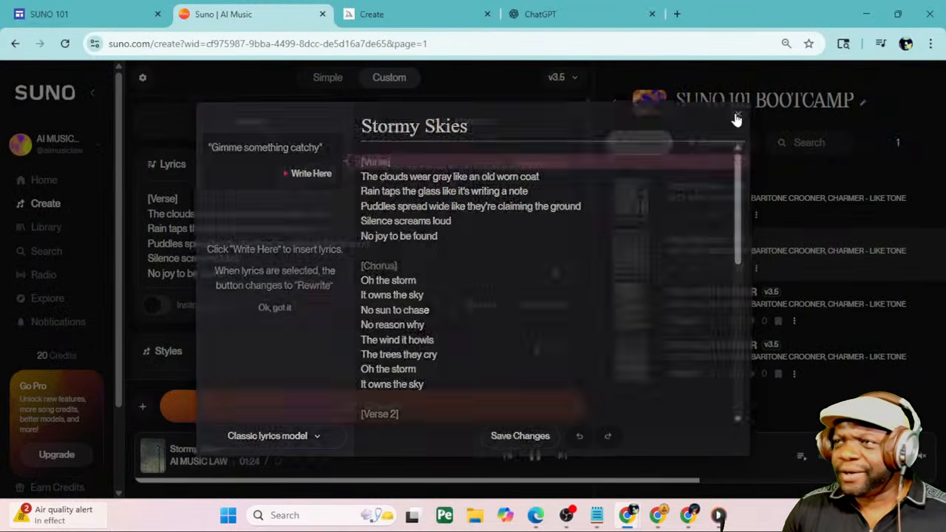
{"action": "left_click", "coordinate": [480, 305]}
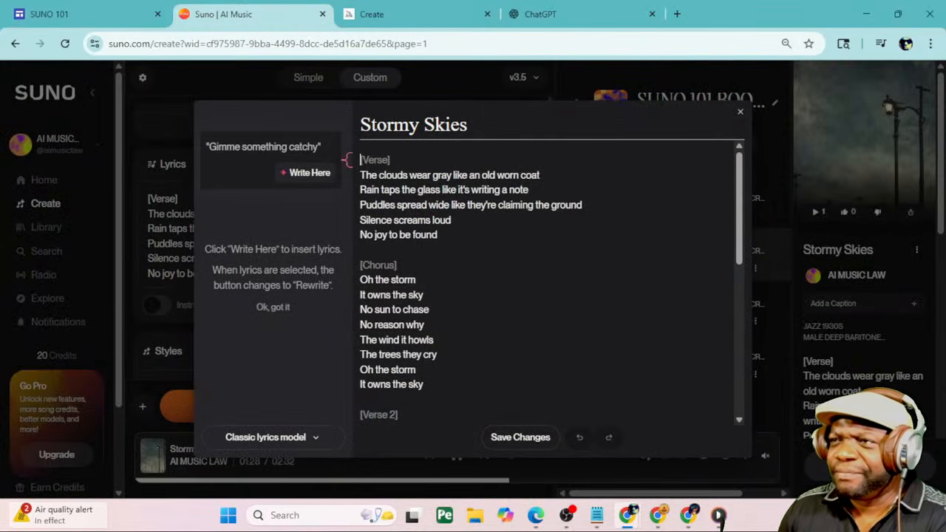
{"action": "left_click", "coordinate": [740, 113]}
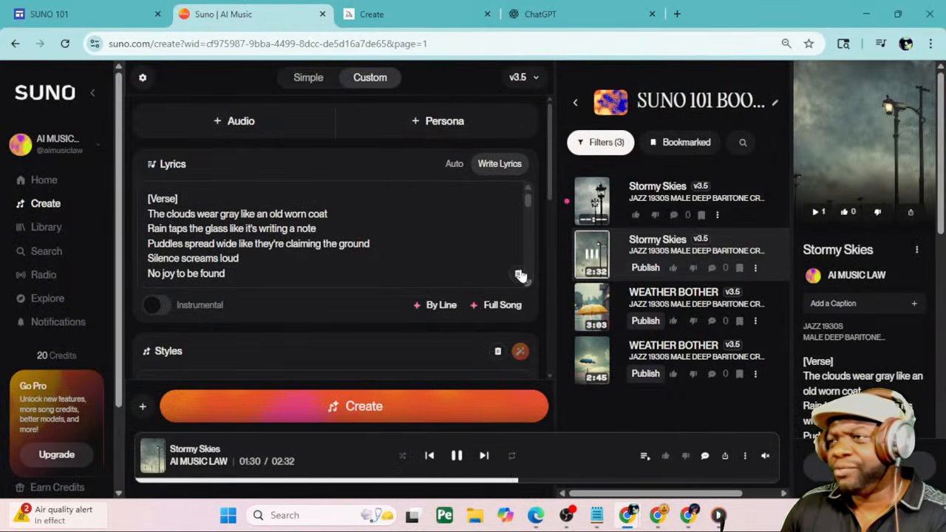
{"action": "left_click_drag", "start_coordinate": [525, 203], "coordinate": [533, 167]}
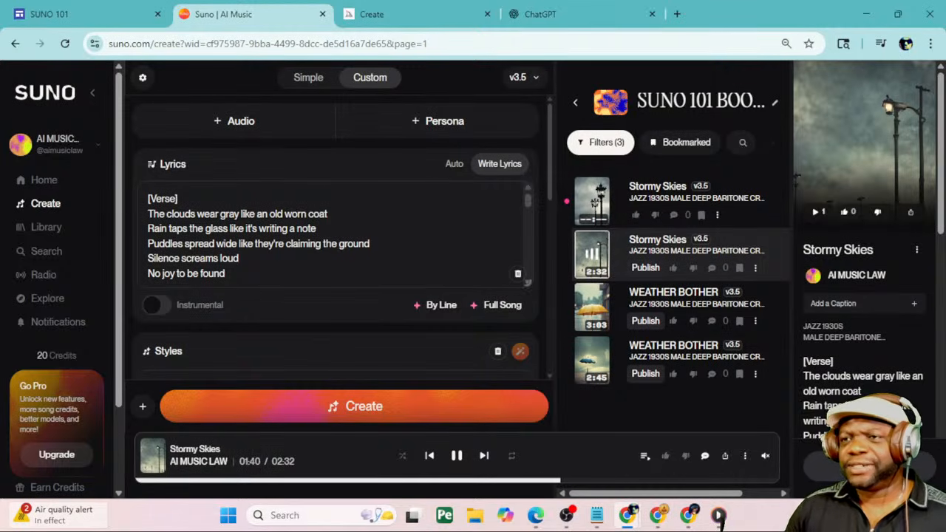
Move the ChatGPT tab out of the Suno browser window
{"action": "scroll", "coordinate": [333, 237], "scroll_direction": "down", "scroll_amount": 6}
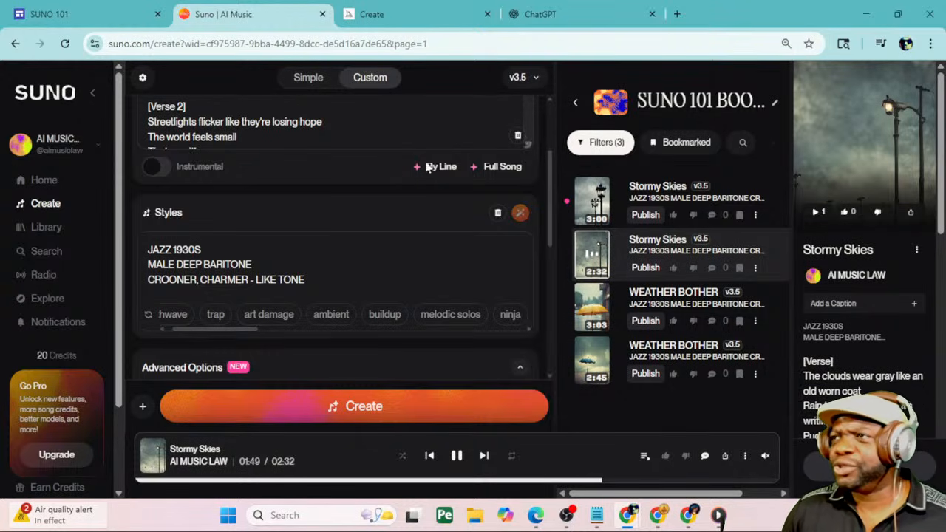
{"action": "left_click_drag", "start_coordinate": [567, 13], "coordinate": [200, 528]}
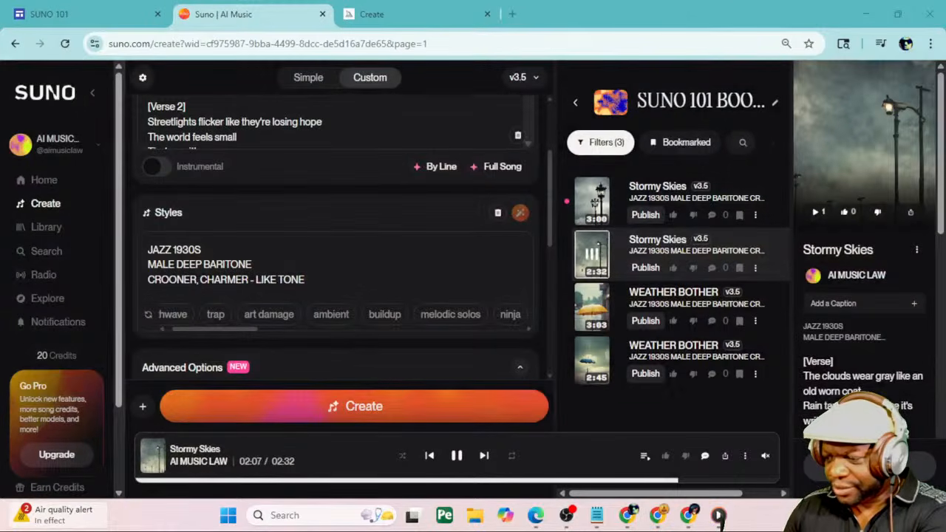
{"action": "key", "text": "super+d"}
{"action": "key", "text": "super+d"}
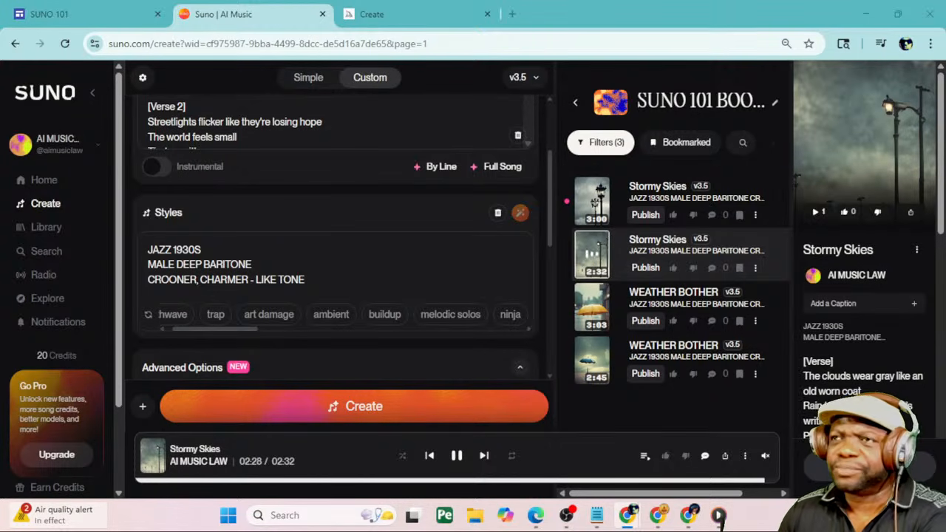
Switch to the PhillC.NET website and open its "50 AI Prompts for NEWBIES" page
{"action": "left_click_drag", "start_coordinate": [0, 44], "coordinate": [437, 34]}
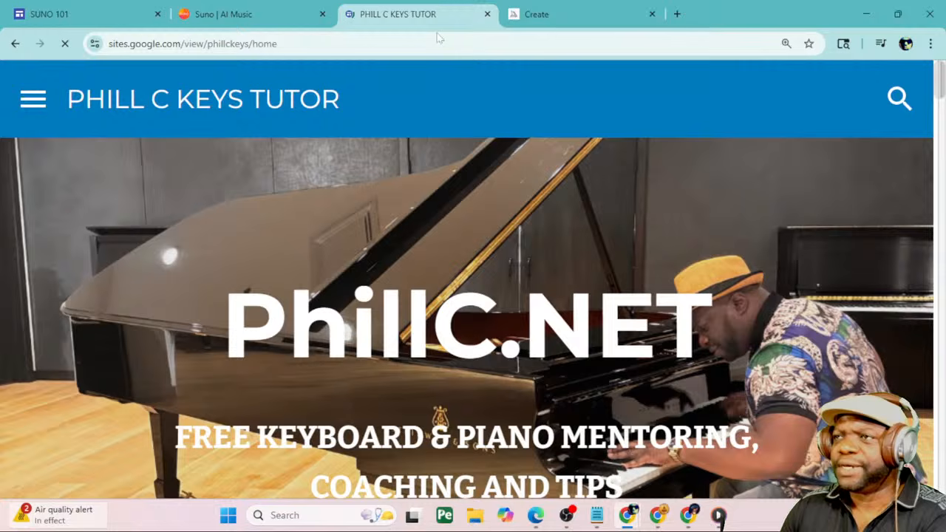
{"action": "left_click", "coordinate": [42, 99]}
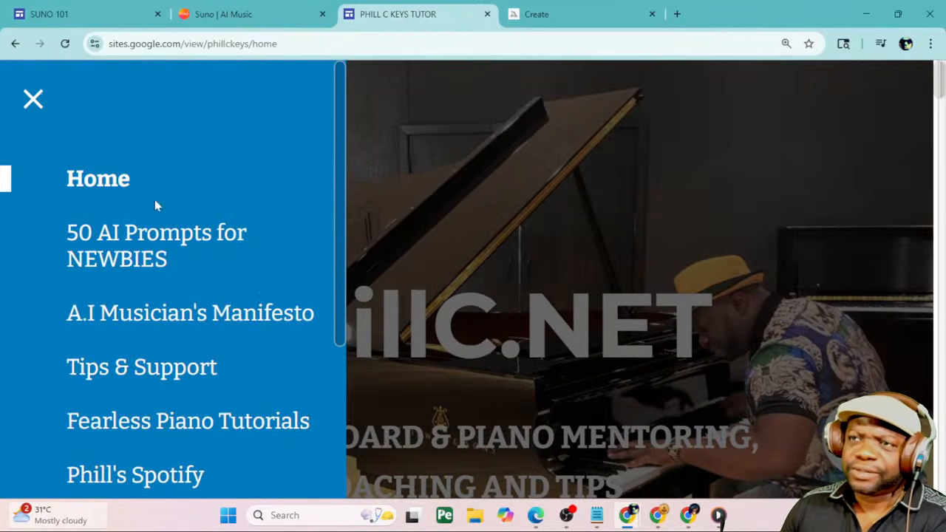
{"action": "left_click", "coordinate": [125, 251]}
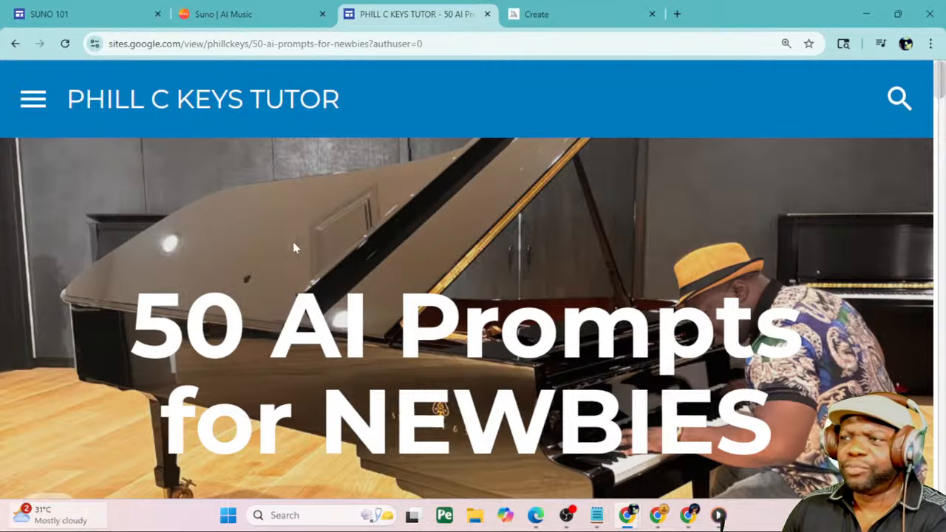
Copy the Rock & Alternative high-tempo prompt "[Punk rock] [power chords] [fast drumming] [raw vocals]" from the website's prompt list
{"action": "scroll", "coordinate": [310, 248], "scroll_direction": "down", "scroll_amount": 5}
{"action": "key", "text": "ctrl+minus"}
{"action": "scroll", "coordinate": [312, 249], "scroll_direction": "down", "scroll_amount": 5}
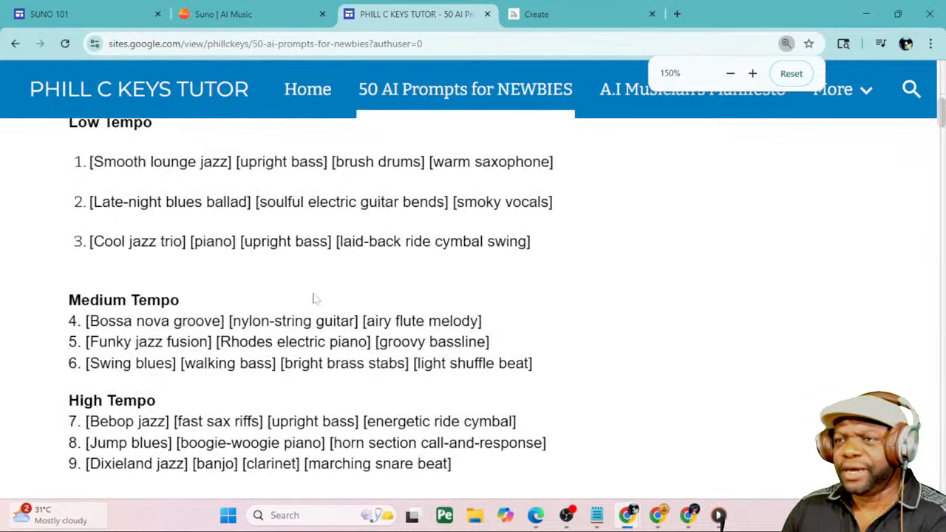
{"action": "scroll", "coordinate": [313, 299], "scroll_direction": "down", "scroll_amount": 4}
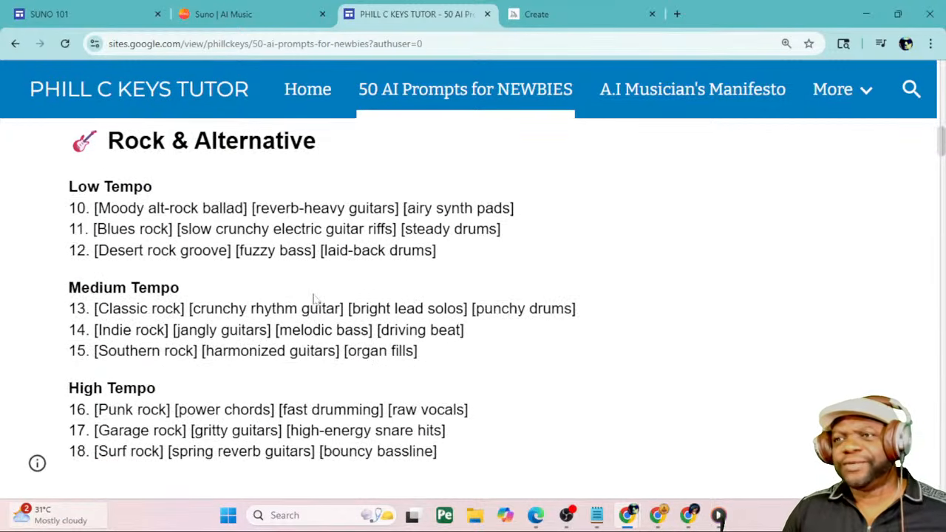
{"action": "scroll", "coordinate": [312, 299], "scroll_direction": "up", "scroll_amount": 1}
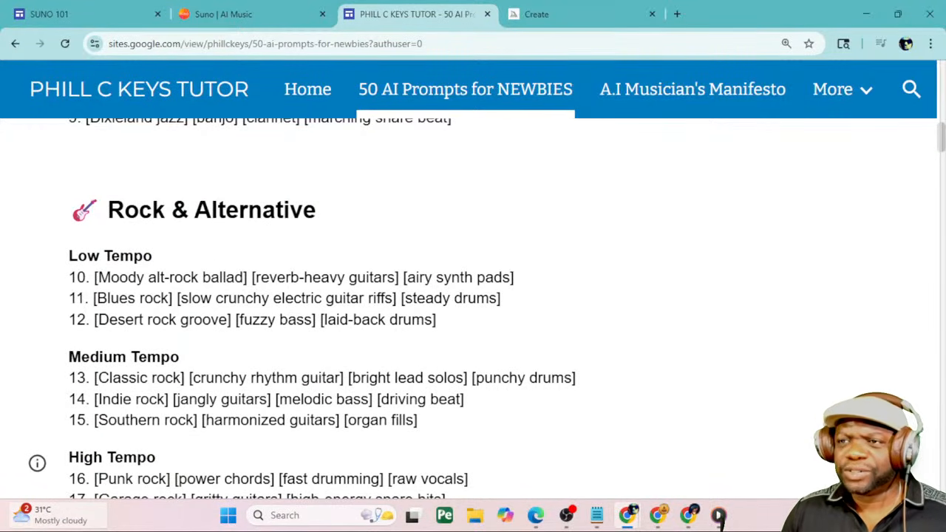
{"action": "scroll", "coordinate": [320, 313], "scroll_direction": "down", "scroll_amount": 1}
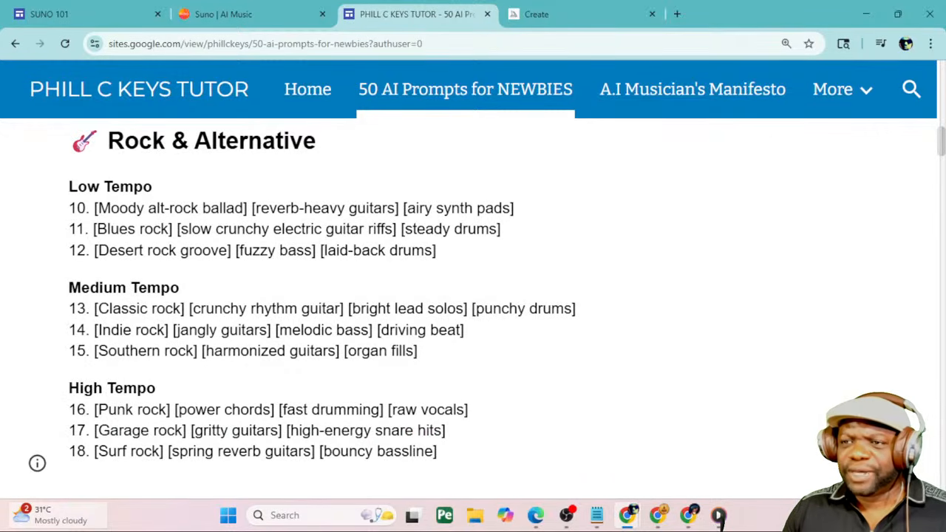
{"action": "scroll", "coordinate": [322, 289], "scroll_direction": "down", "scroll_amount": 1}
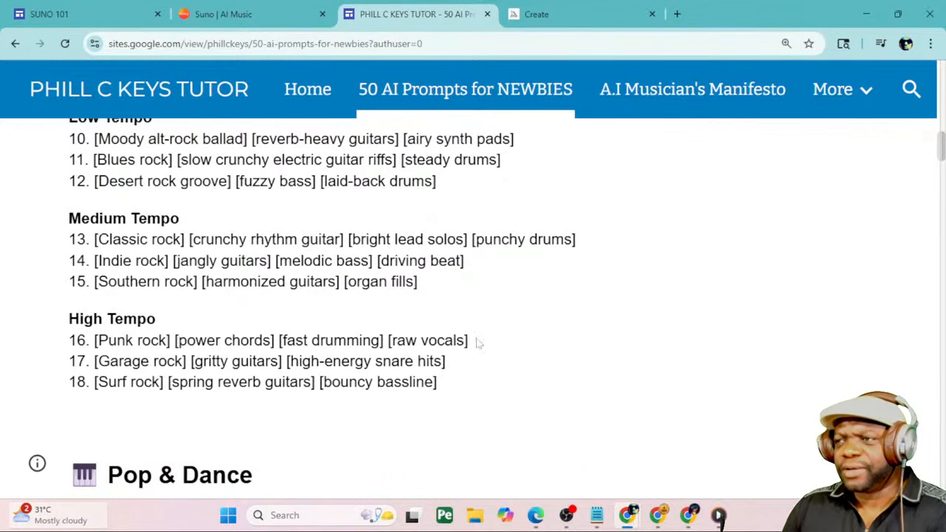
{"action": "left_click_drag", "start_coordinate": [477, 341], "coordinate": [94, 346]}
{"action": "key", "text": "ctrl+c"}
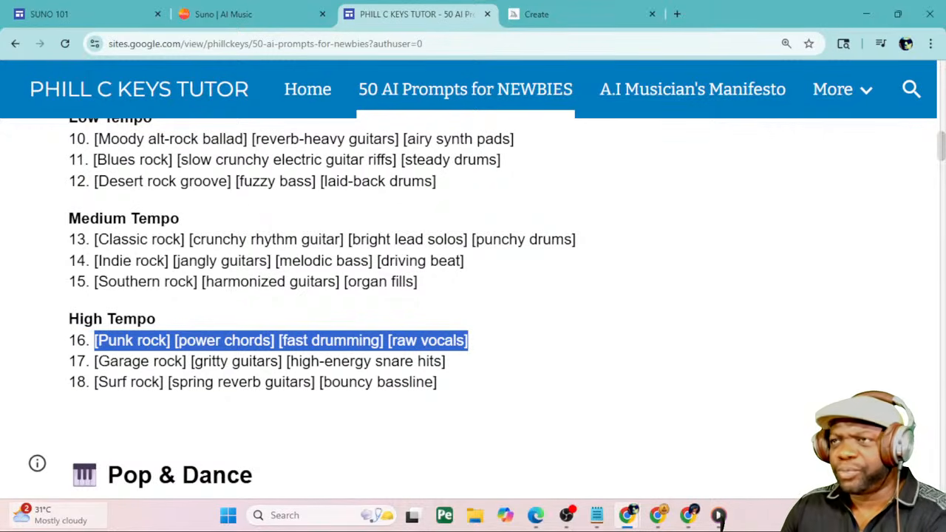
Switch back to Suno and replace the 1930s jazz style text with "[Punk rock] [power chords] [fast drumming] [raw vocals]"
{"action": "left_click", "coordinate": [266, 14]}
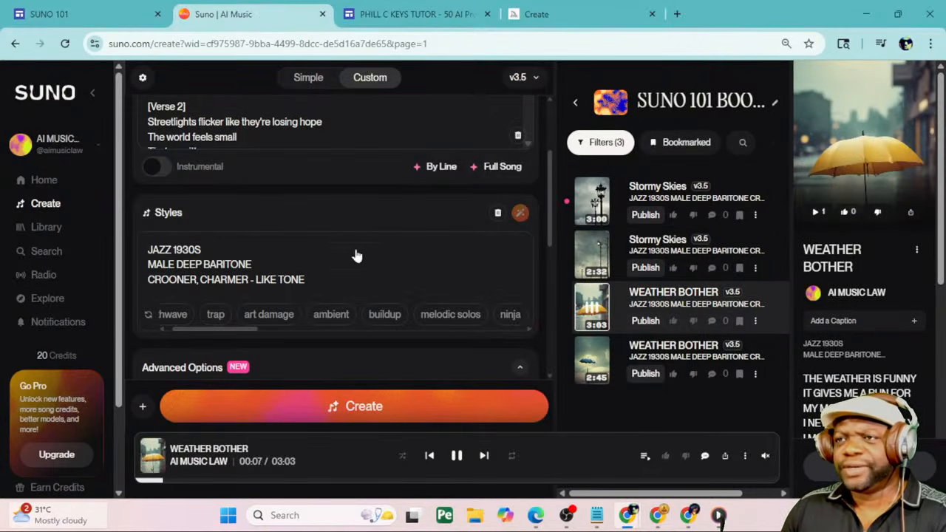
{"action": "left_click", "coordinate": [305, 280]}
{"action": "left_click_drag", "start_coordinate": [305, 279], "coordinate": [113, 231]}
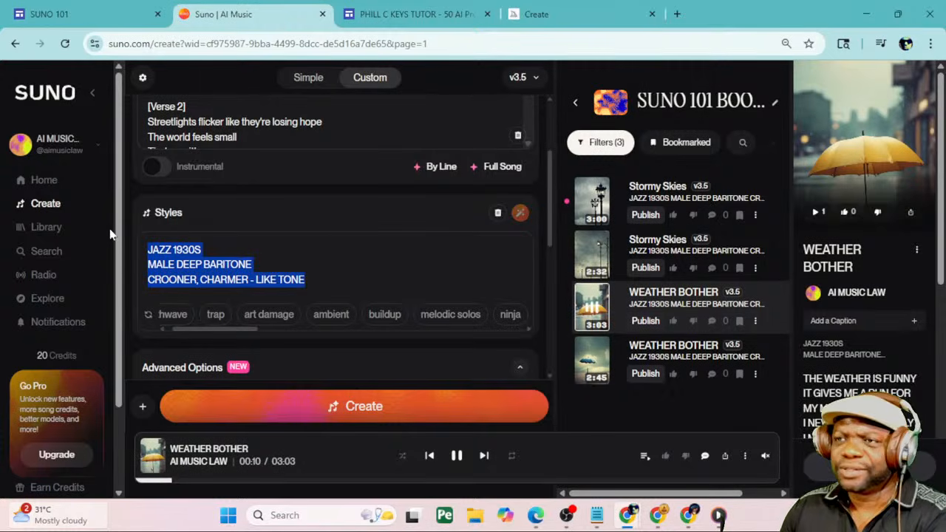
{"action": "key", "text": "BackSpace"}
{"action": "key", "text": "ctrl+v"}
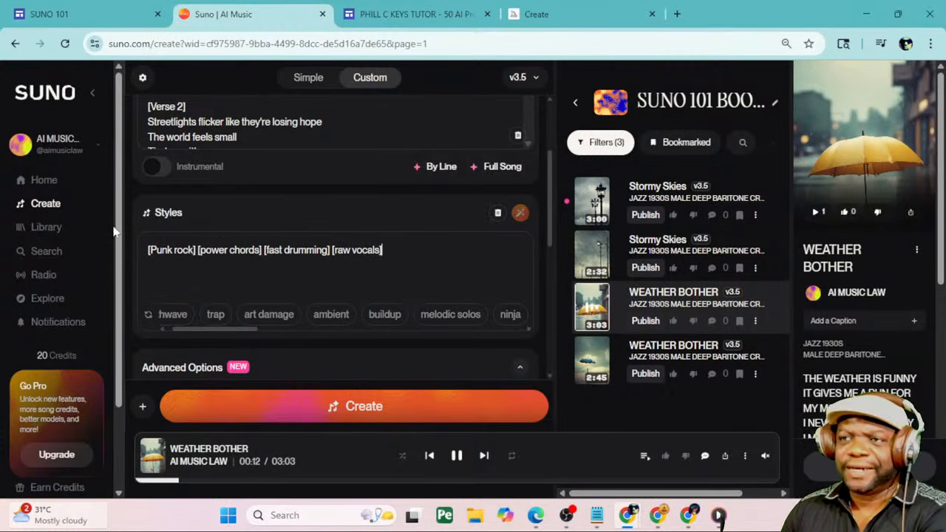
Create new Stormy Skies versions from the existing lyrics with the punk rock style
{"action": "scroll", "coordinate": [333, 207], "scroll_direction": "up", "scroll_amount": 2}
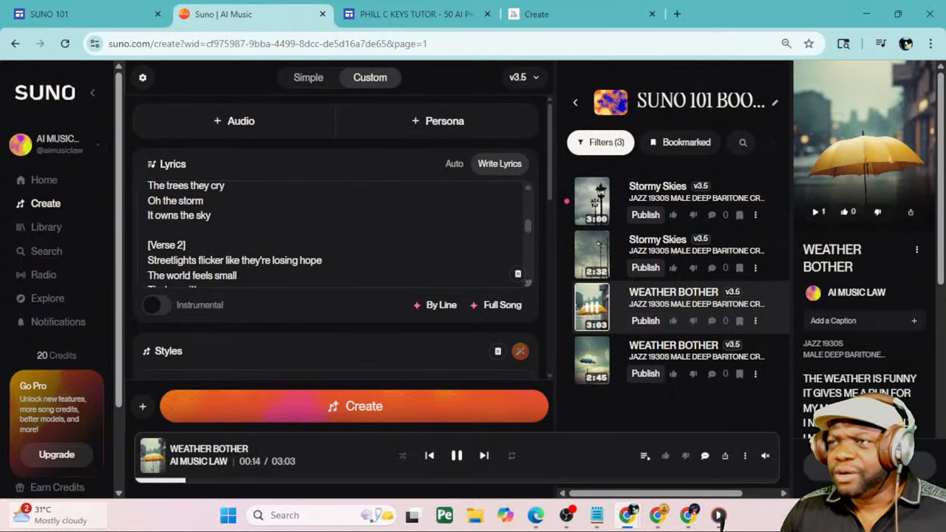
{"action": "scroll", "coordinate": [333, 222], "scroll_direction": "down", "scroll_amount": 3}
{"action": "scroll", "coordinate": [333, 222], "scroll_direction": "down", "scroll_amount": 5}
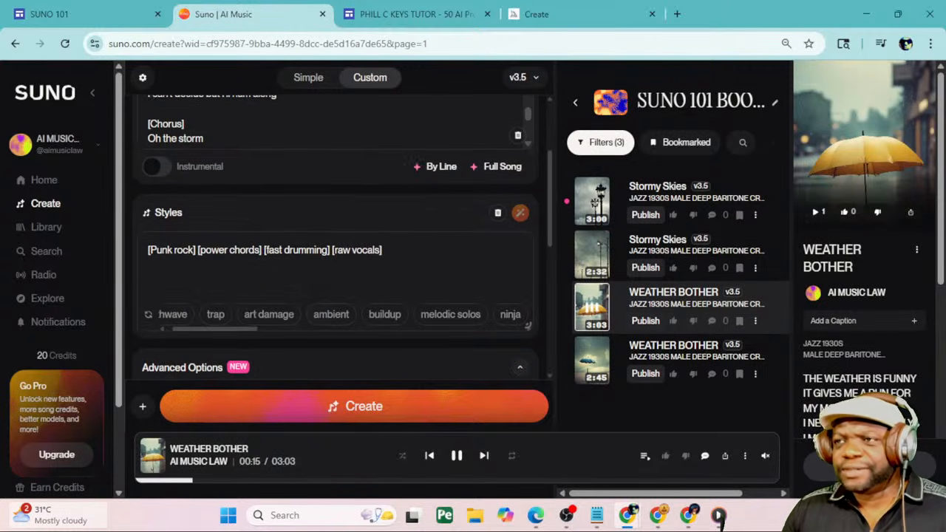
{"action": "left_click", "coordinate": [417, 409]}
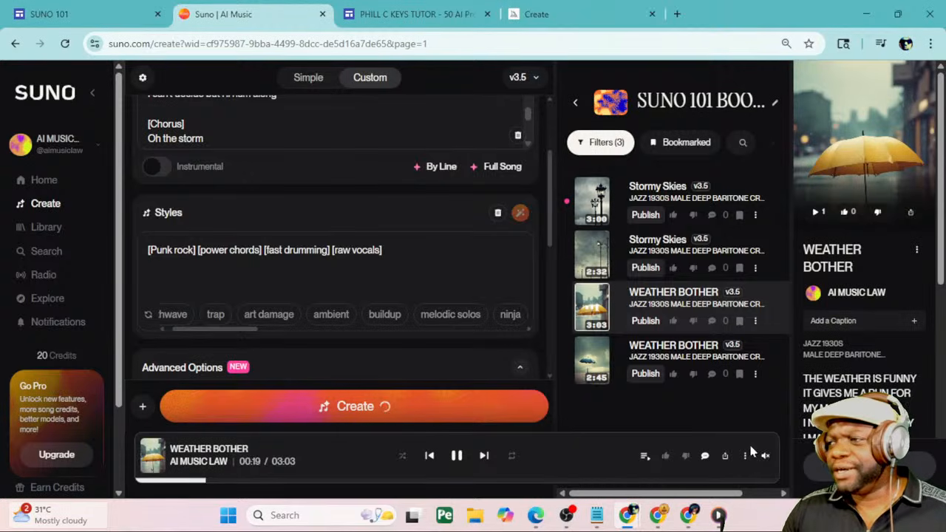
Raise the player volume and pause the playing WEATHER BOTHER song
{"action": "mouse_move", "coordinate": [767, 460]}
{"action": "left_click_drag", "start_coordinate": [767, 436], "coordinate": [767, 415]}
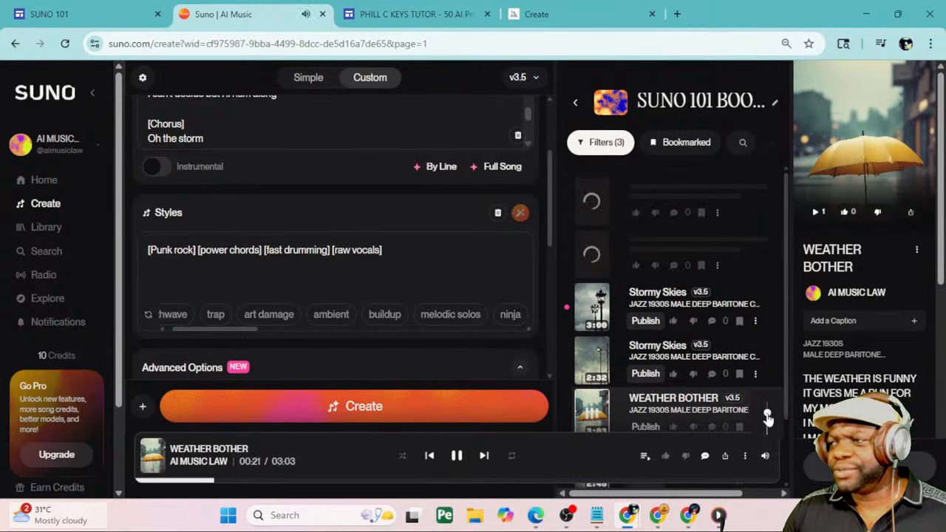
{"action": "left_click", "coordinate": [457, 456]}
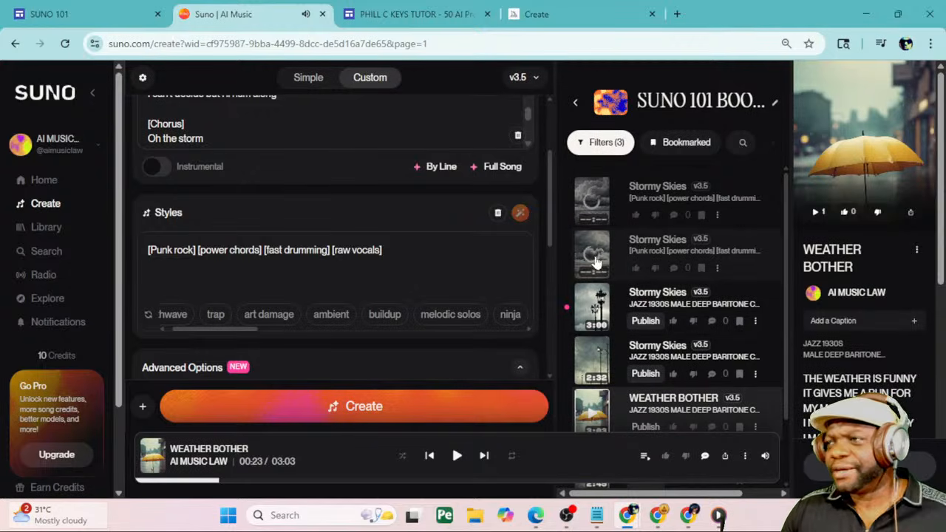
Play the second listed punk rock version of Stormy Skies and return the lyrics to the first verse
{"action": "mouse_move", "coordinate": [597, 201]}
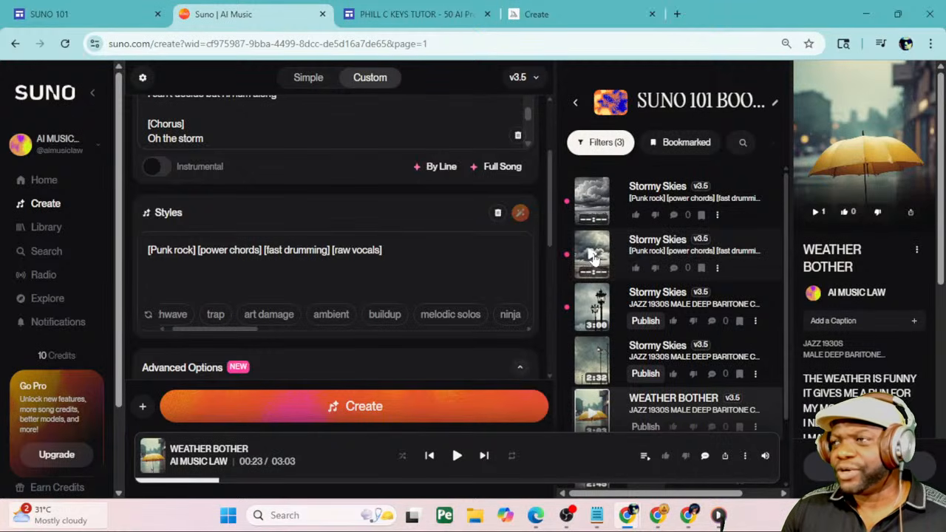
{"action": "left_click", "coordinate": [593, 255]}
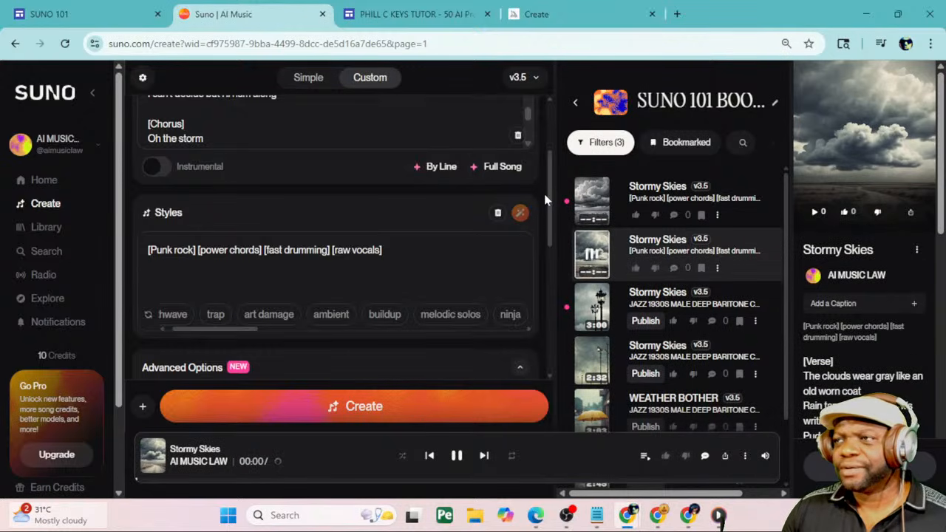
{"action": "scroll", "coordinate": [545, 200], "scroll_direction": "up", "scroll_amount": 2}
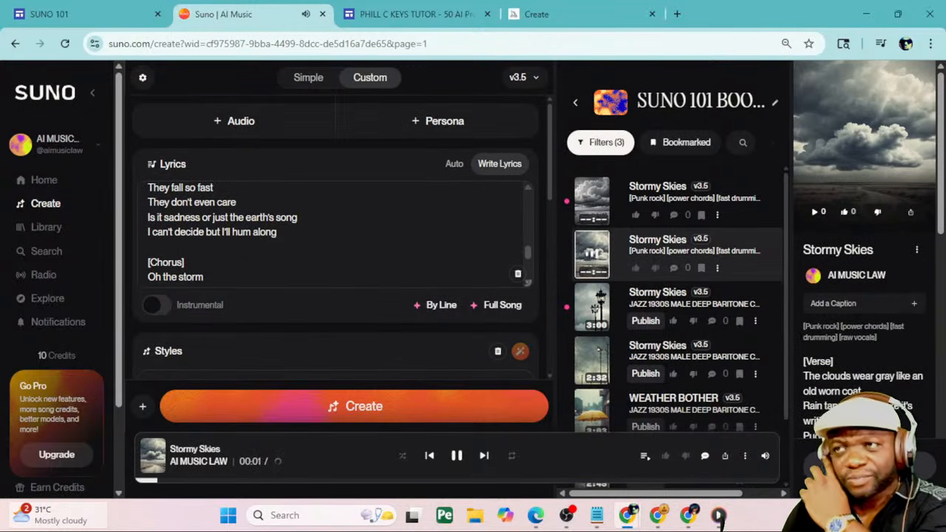
{"action": "scroll", "coordinate": [532, 215], "scroll_direction": "up", "scroll_amount": 2}
{"action": "scroll", "coordinate": [332, 233], "scroll_direction": "up", "scroll_amount": 3}
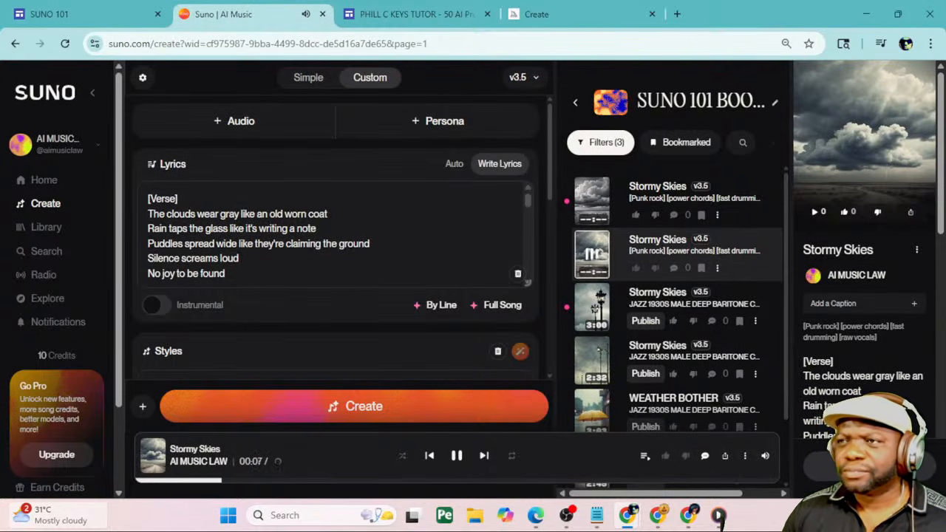
Enlarge the page to 100% and lower the player volume during the punk rock song's playback
{"action": "key", "text": "ctrl+plus"}
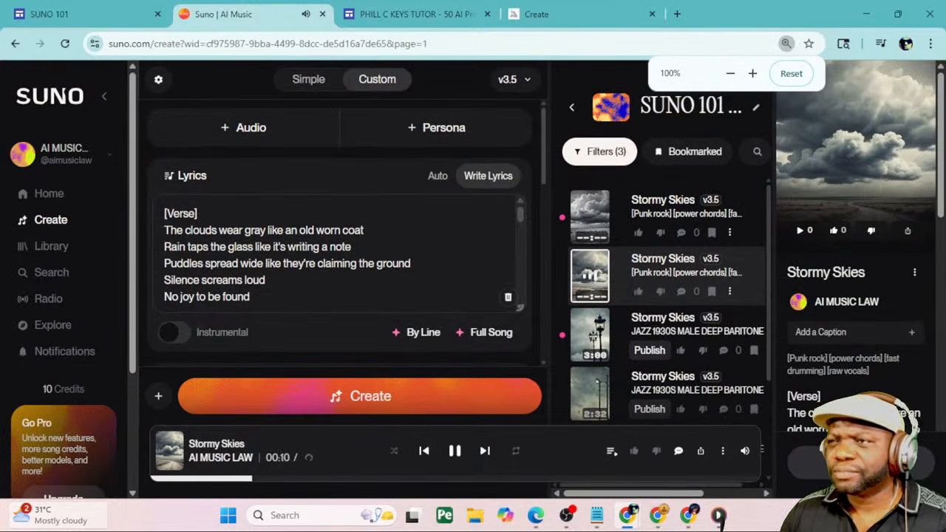
{"action": "mouse_move", "coordinate": [742, 448]}
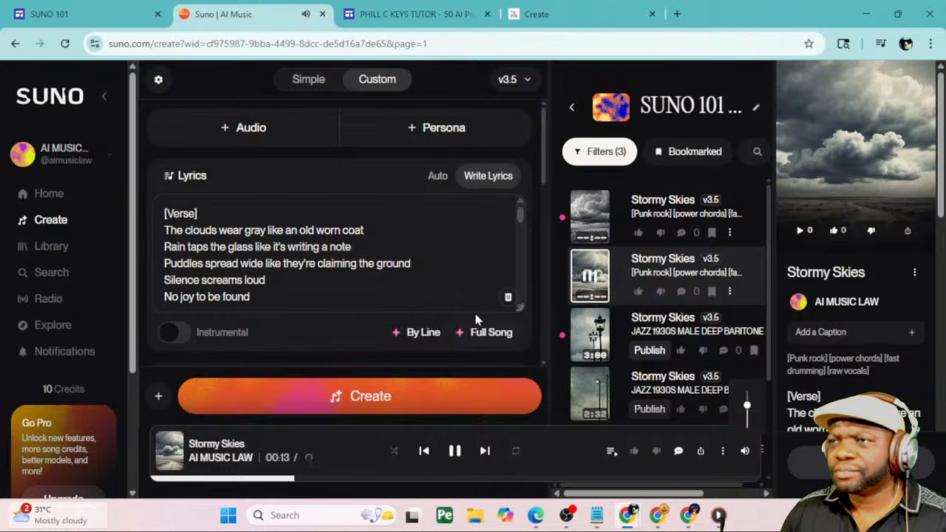
{"action": "left_click_drag", "start_coordinate": [746, 405], "coordinate": [747, 428]}
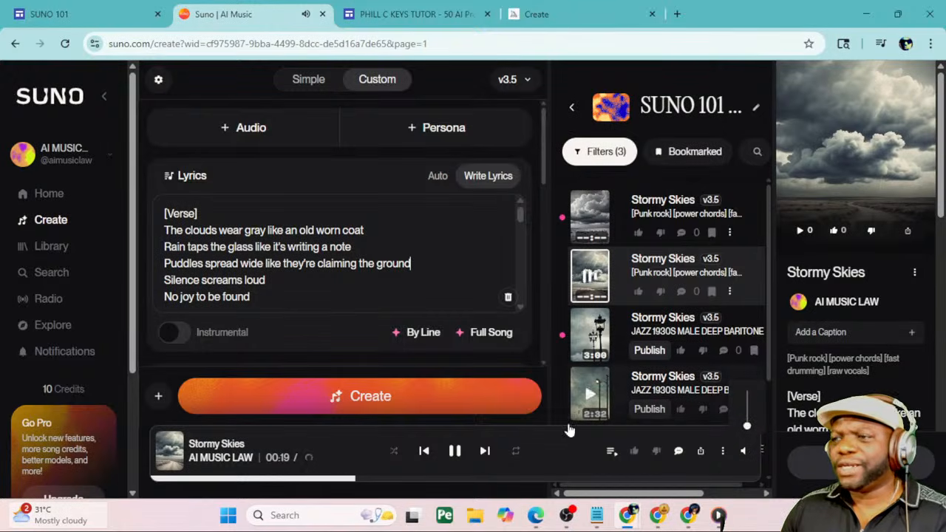
Pause the punk rock song and copy the R&B slow jam prompt from the Pop & Dance section of the 50 AI Prompts page
{"action": "left_click", "coordinate": [455, 450]}
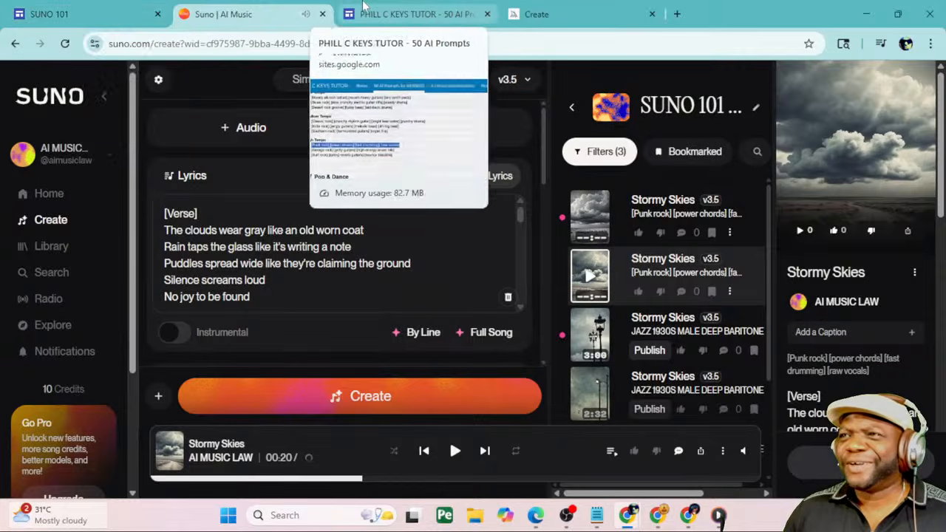
{"action": "left_click", "coordinate": [407, 14]}
{"action": "scroll", "coordinate": [473, 296], "scroll_direction": "down", "scroll_amount": 4}
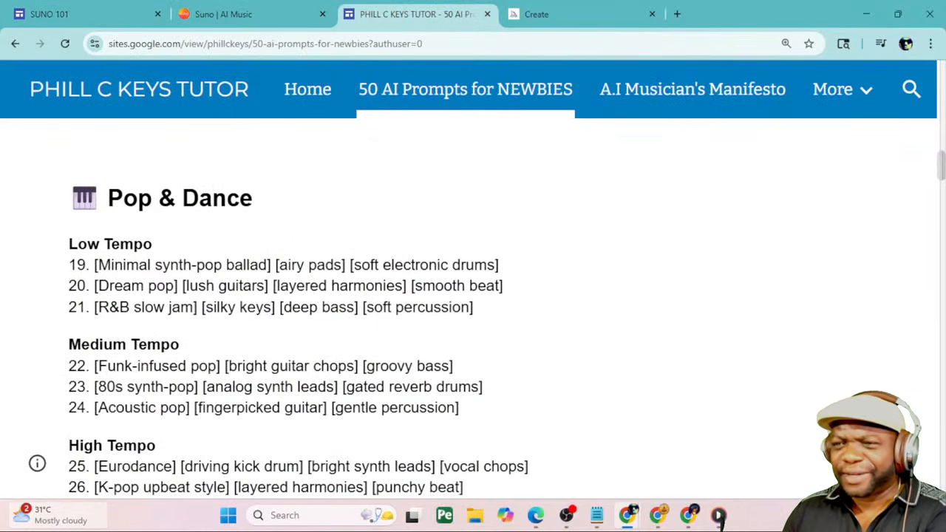
{"action": "scroll", "coordinate": [473, 295], "scroll_direction": "down", "scroll_amount": 1}
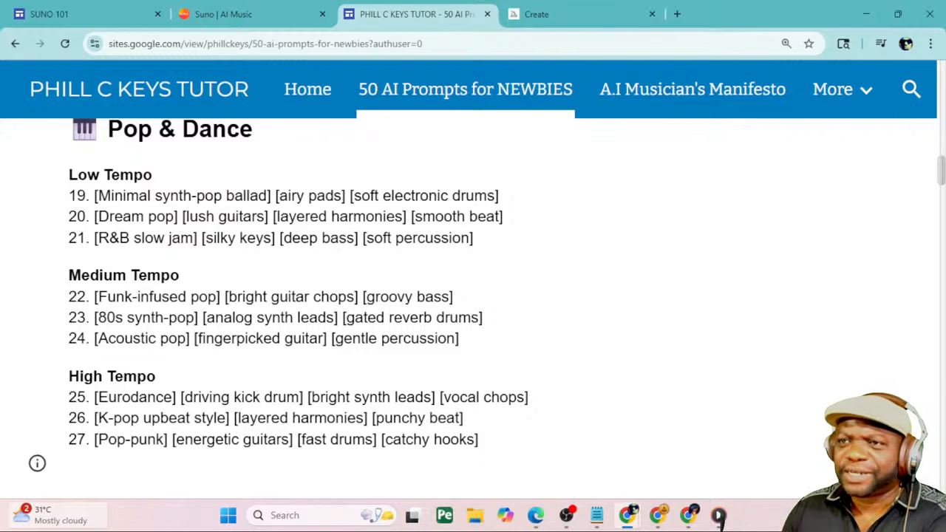
{"action": "left_click_drag", "start_coordinate": [91, 237], "coordinate": [481, 238]}
{"action": "key", "text": "ctrl+c"}
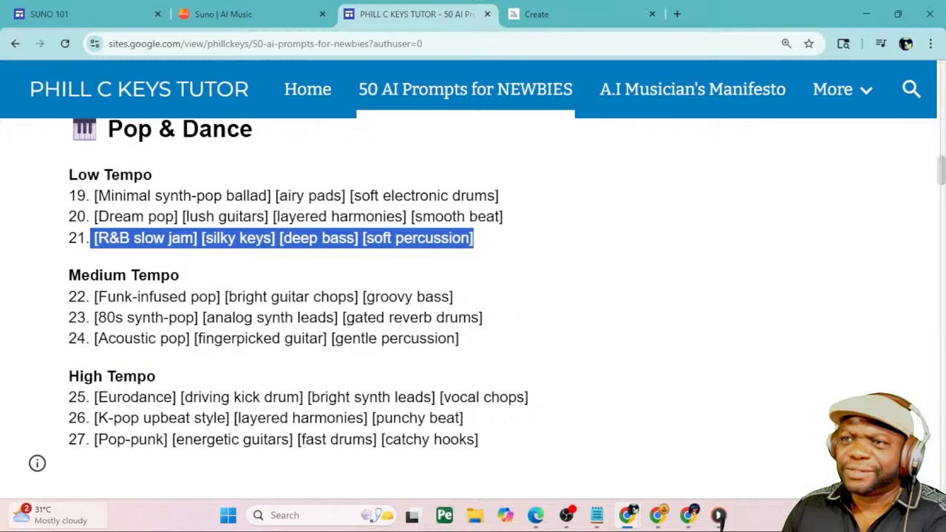
Replace the song's style in Suno with the copied "[R&B slow jam] [silky keys] [deep bass] [soft percussion]"
{"action": "left_click", "coordinate": [221, 14]}
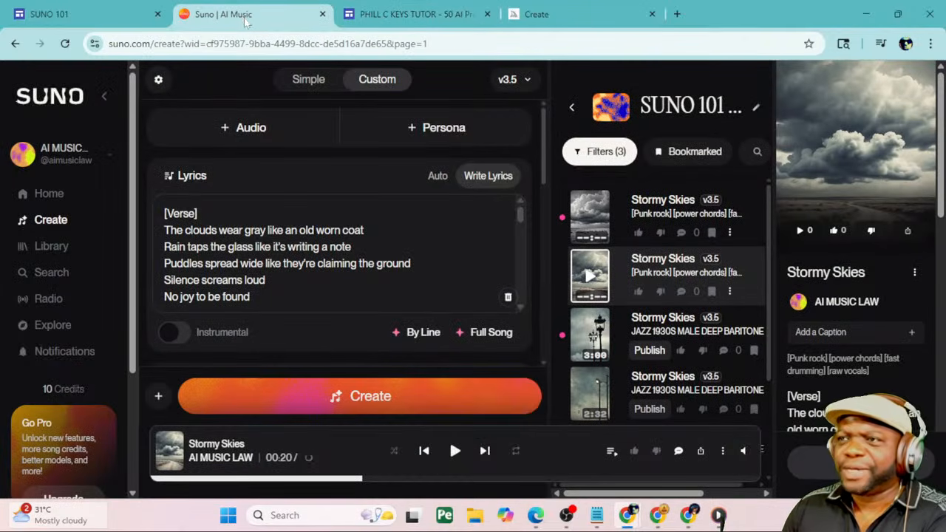
{"action": "scroll", "coordinate": [321, 344], "scroll_direction": "down", "scroll_amount": 3}
{"action": "triple_click", "coordinate": [299, 217]}
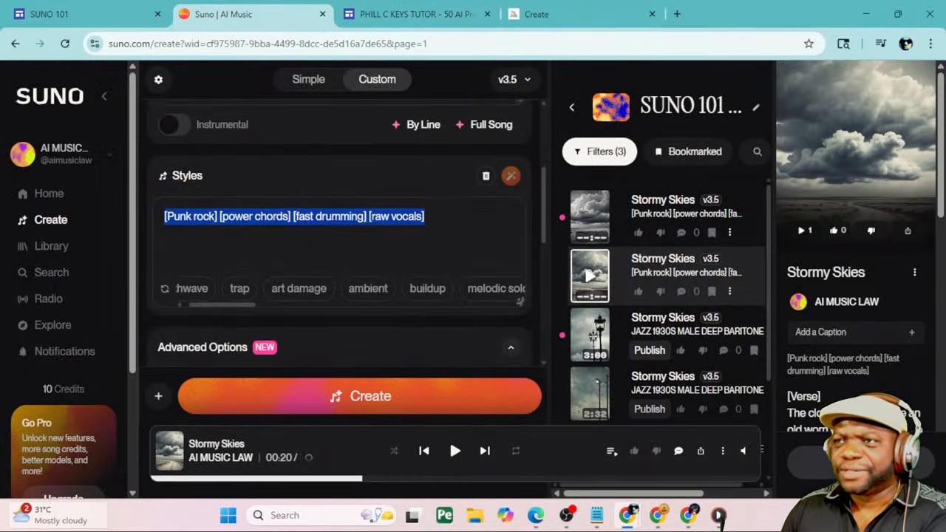
{"action": "key", "text": "BackSpace"}
{"action": "key", "text": "ctrl+v"}
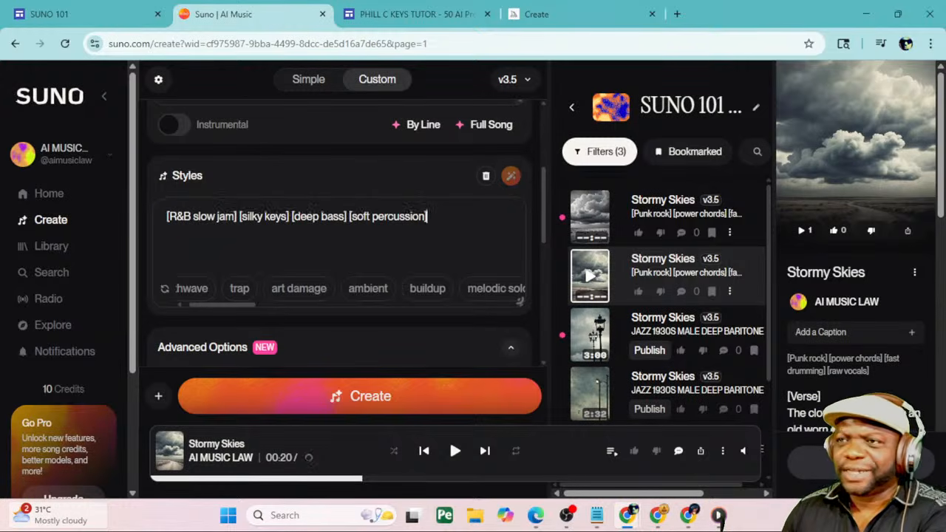
Raise the player volume and create new Stormy Skies versions with the R&B slow jam style
{"action": "mouse_move", "coordinate": [744, 453]}
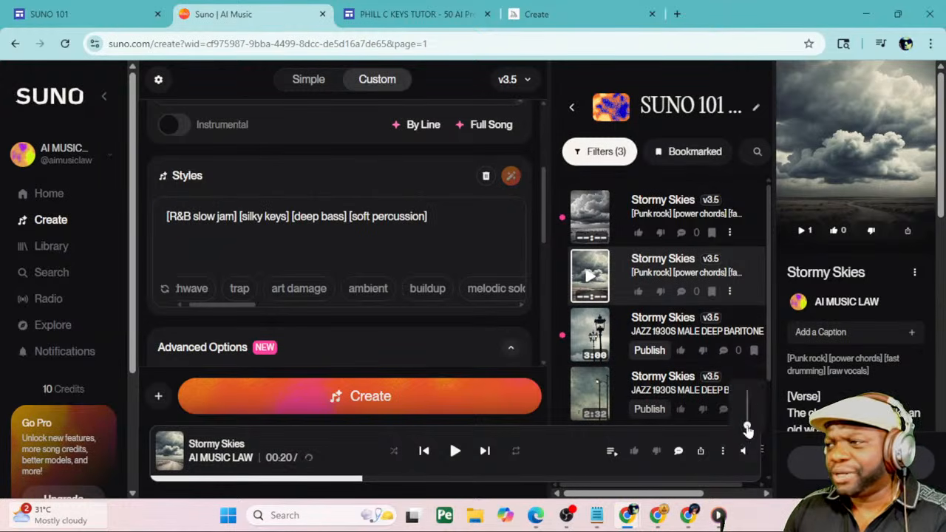
{"action": "left_click_drag", "start_coordinate": [748, 427], "coordinate": [748, 405]}
{"action": "left_click", "coordinate": [405, 399]}
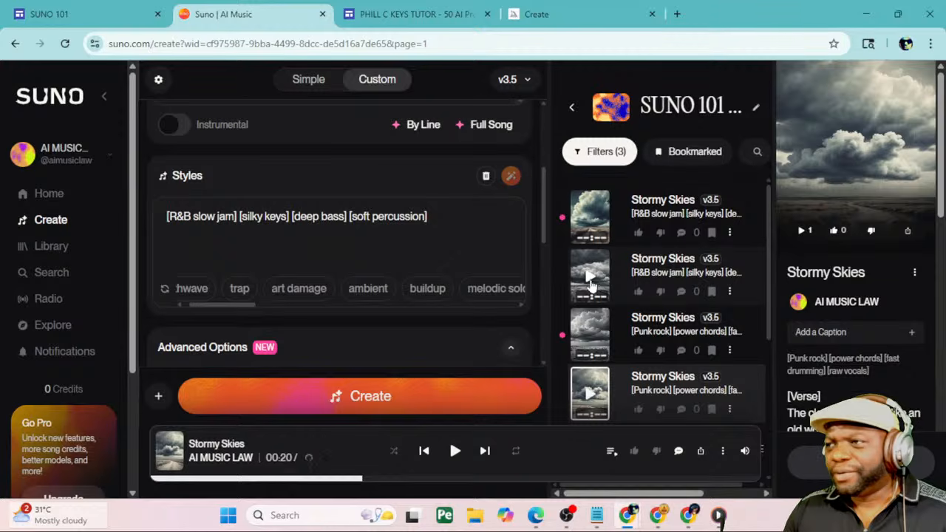
Play the second listed R&B slow jam version of Stormy Skies, follow its first verse in the lyrics, and lower the player volume
{"action": "mouse_move", "coordinate": [745, 451]}
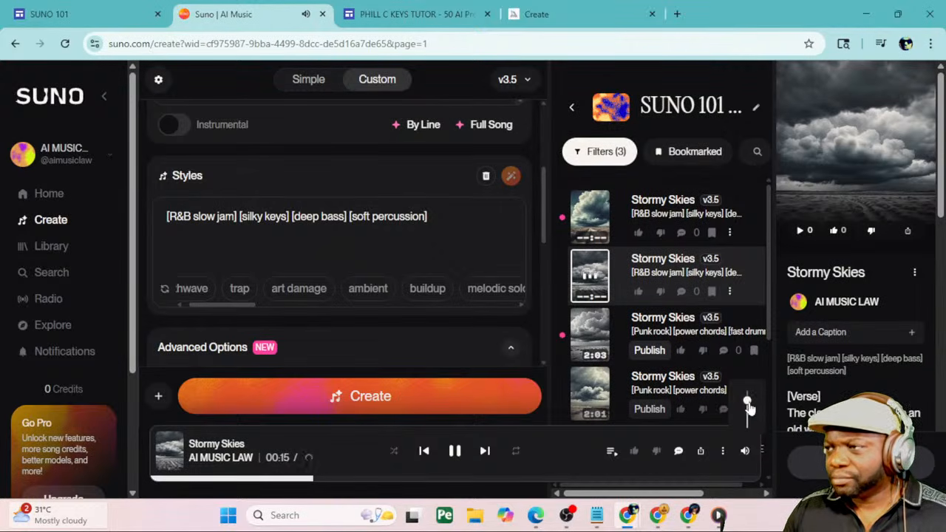
{"action": "scroll", "coordinate": [520, 300], "scroll_direction": "up", "scroll_amount": 3}
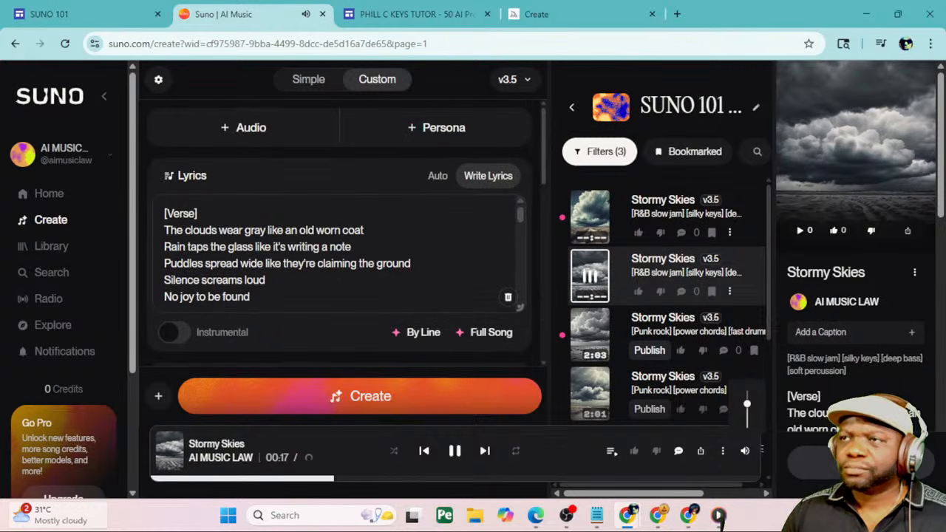
{"action": "left_click", "coordinate": [352, 247]}
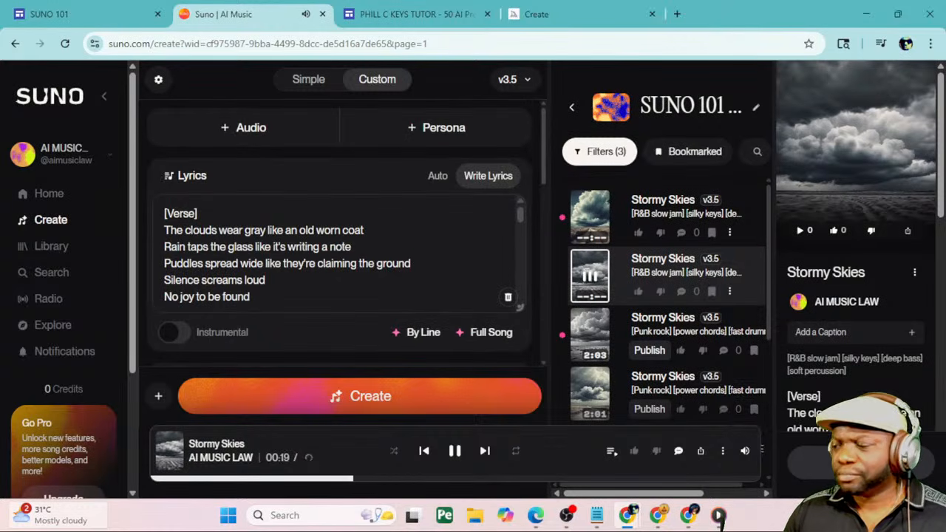
{"action": "left_click", "coordinate": [411, 264]}
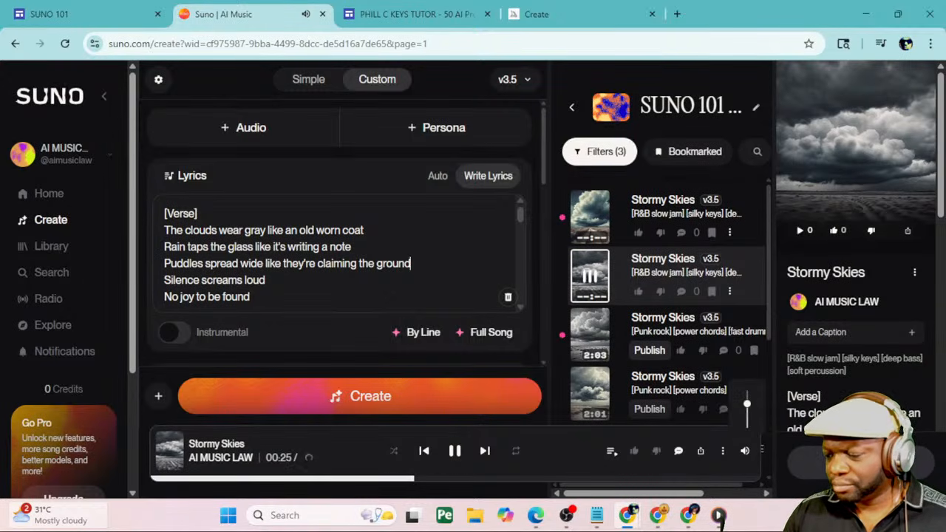
{"action": "key", "text": "alt+Tab"}
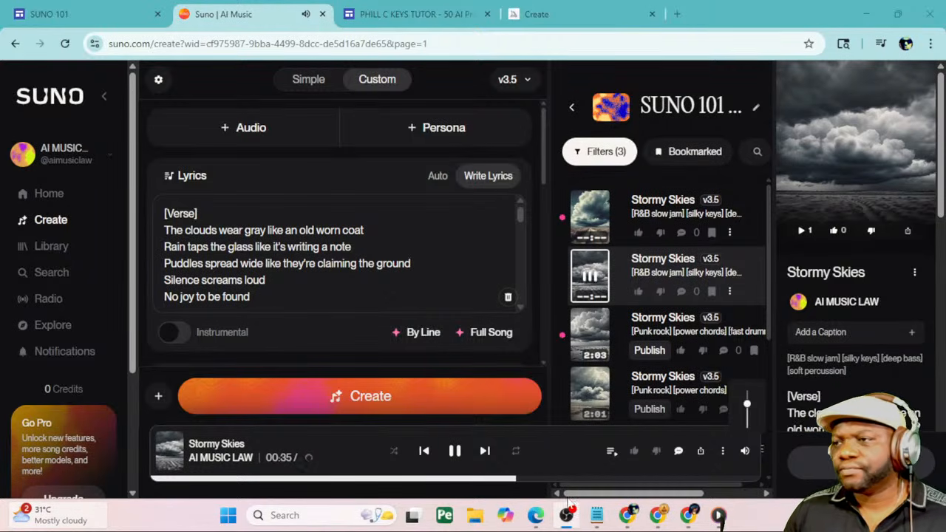
{"action": "left_click_drag", "start_coordinate": [746, 404], "coordinate": [748, 430]}
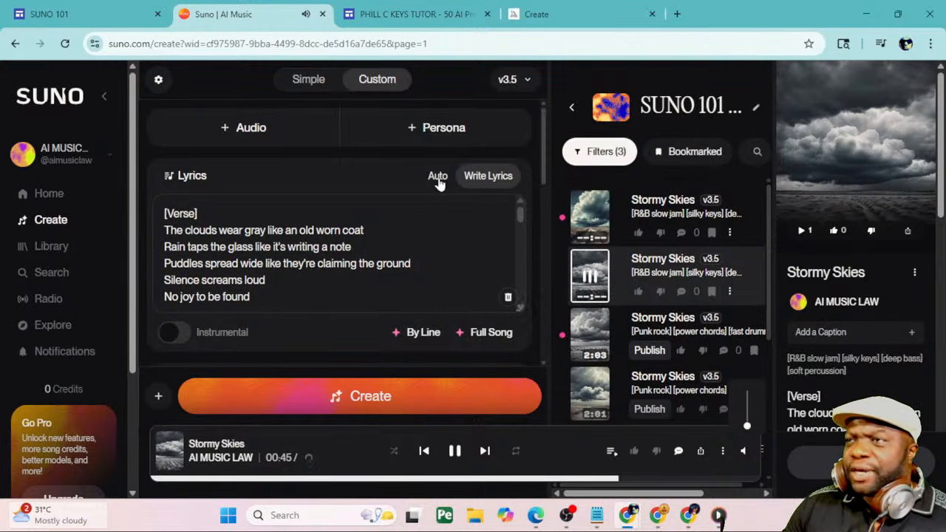
Review the song's lyrics and style, and examine the rock, Pop & Dance, Hip-Hop & Rap and Jazz & Blues prompts on the 50 AI Prompts page
{"action": "scroll", "coordinate": [433, 202], "scroll_direction": "down", "scroll_amount": 5}
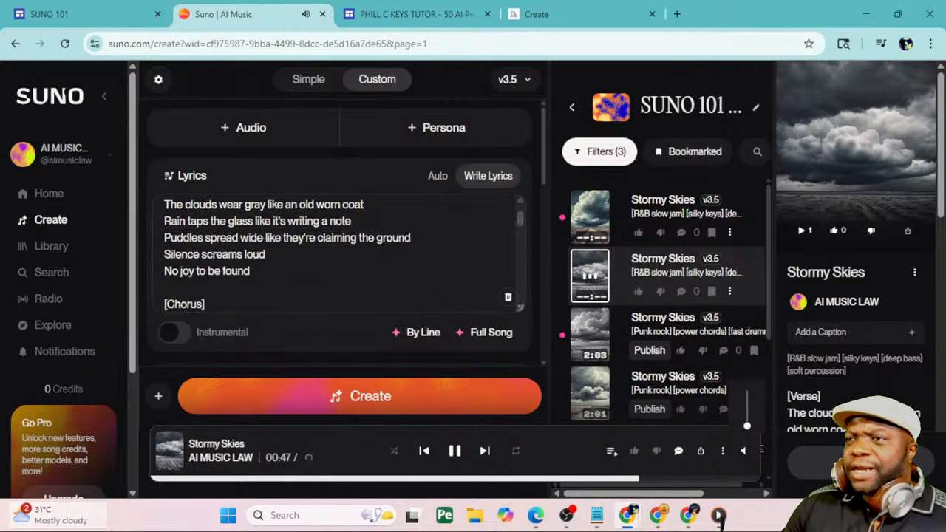
{"action": "scroll", "coordinate": [441, 354], "scroll_direction": "down", "scroll_amount": 2}
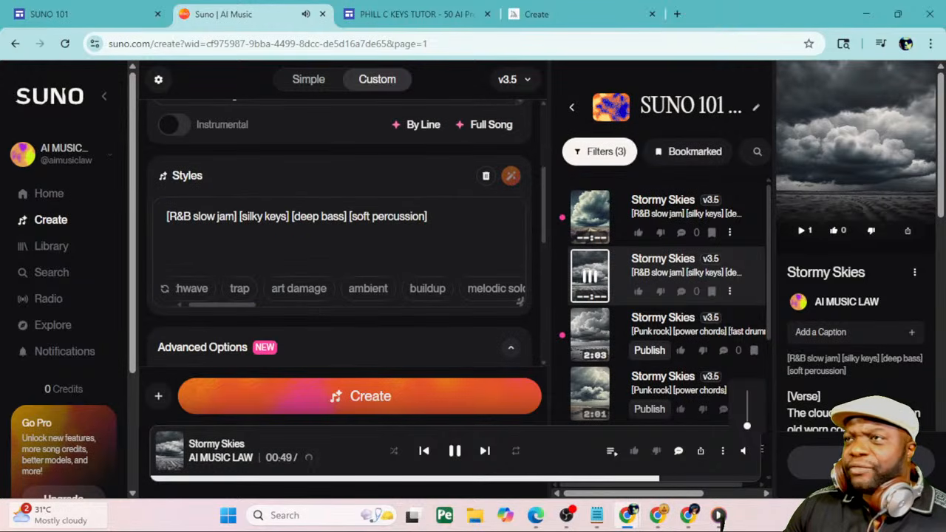
{"action": "left_click", "coordinate": [413, 14]}
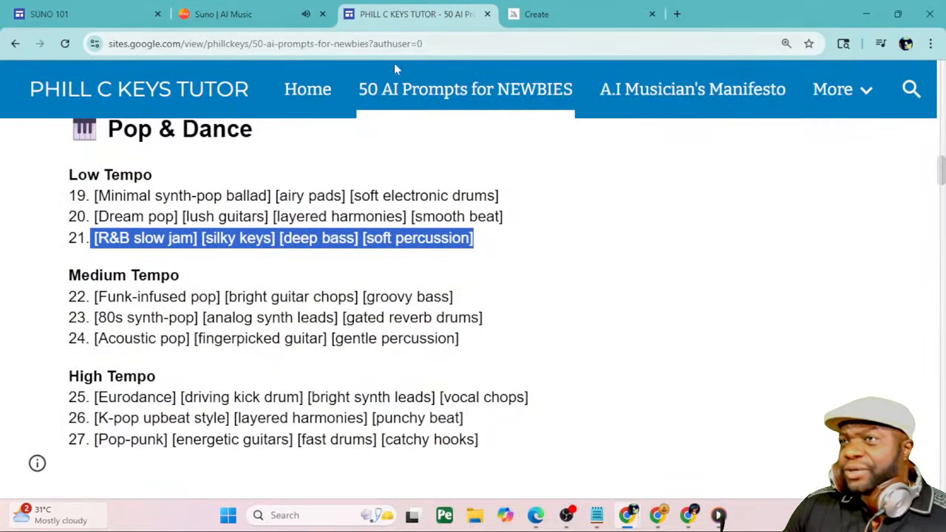
{"action": "left_click", "coordinate": [581, 222]}
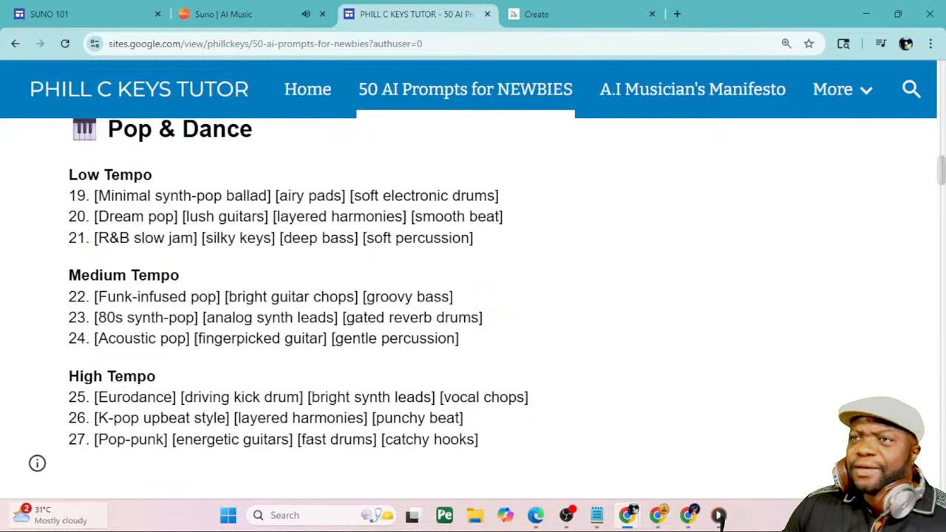
{"action": "scroll", "coordinate": [581, 221], "scroll_direction": "down", "scroll_amount": 2}
{"action": "scroll", "coordinate": [358, 295], "scroll_direction": "up", "scroll_amount": 4}
{"action": "scroll", "coordinate": [358, 294], "scroll_direction": "up", "scroll_amount": 3}
{"action": "left_click_drag", "start_coordinate": [206, 226], "coordinate": [313, 338]}
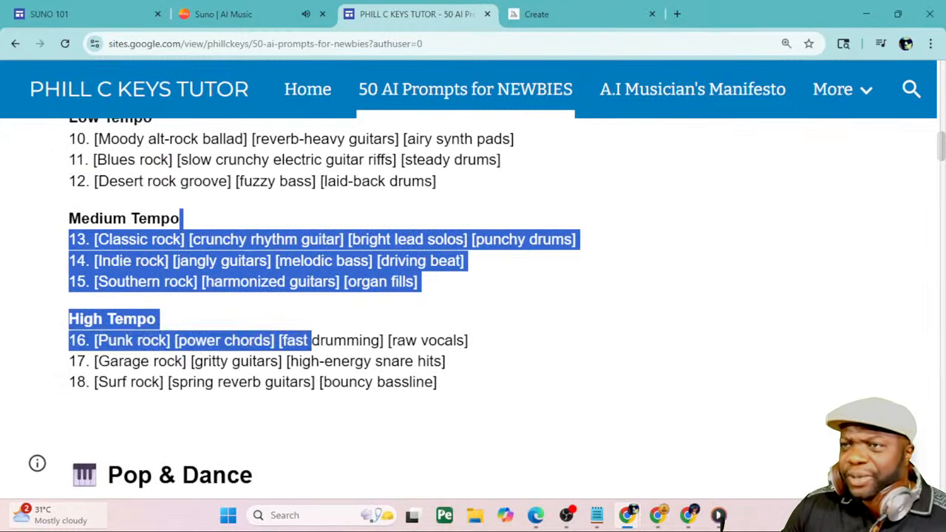
{"action": "left_click", "coordinate": [490, 349]}
{"action": "scroll", "coordinate": [490, 348], "scroll_direction": "down", "scroll_amount": 2}
{"action": "scroll", "coordinate": [416, 401], "scroll_direction": "down", "scroll_amount": 10}
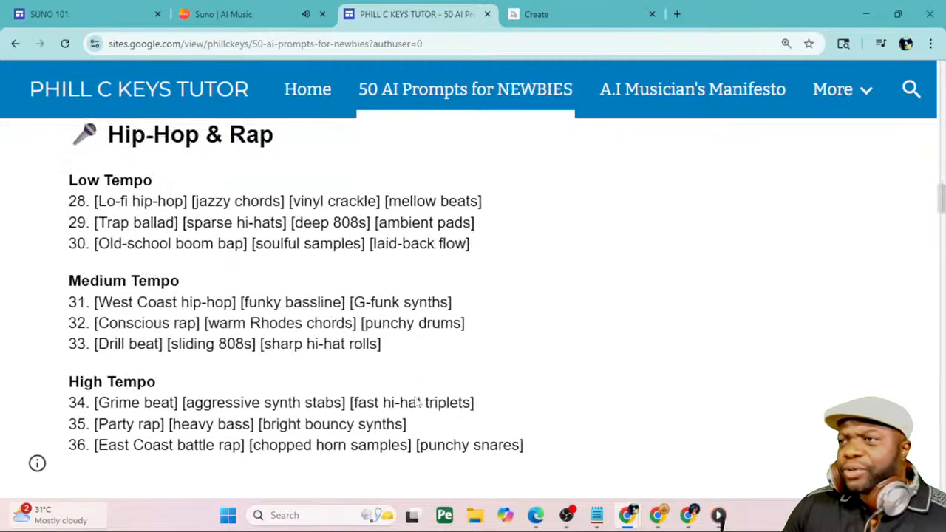
{"action": "scroll", "coordinate": [416, 401], "scroll_direction": "up", "scroll_amount": 1}
{"action": "scroll", "coordinate": [416, 401], "scroll_direction": "up", "scroll_amount": 15}
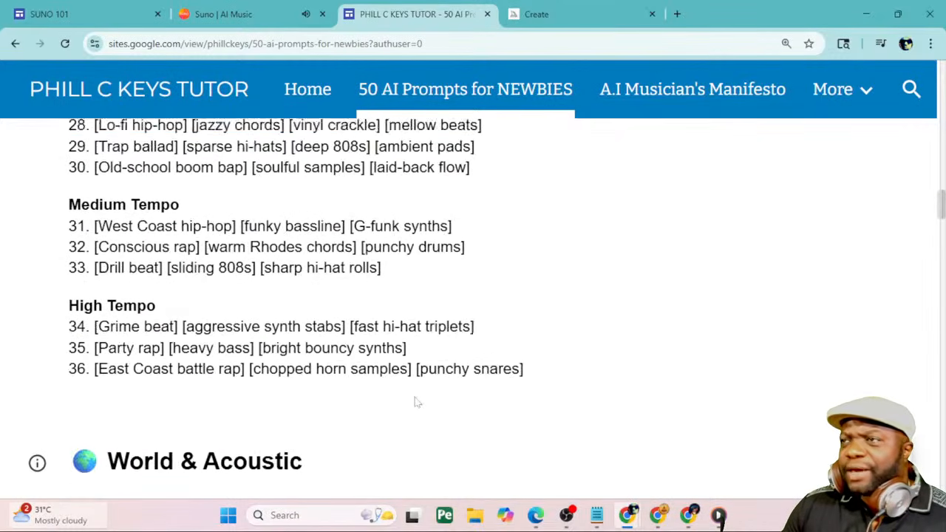
{"action": "scroll", "coordinate": [414, 365], "scroll_direction": "up", "scroll_amount": 10}
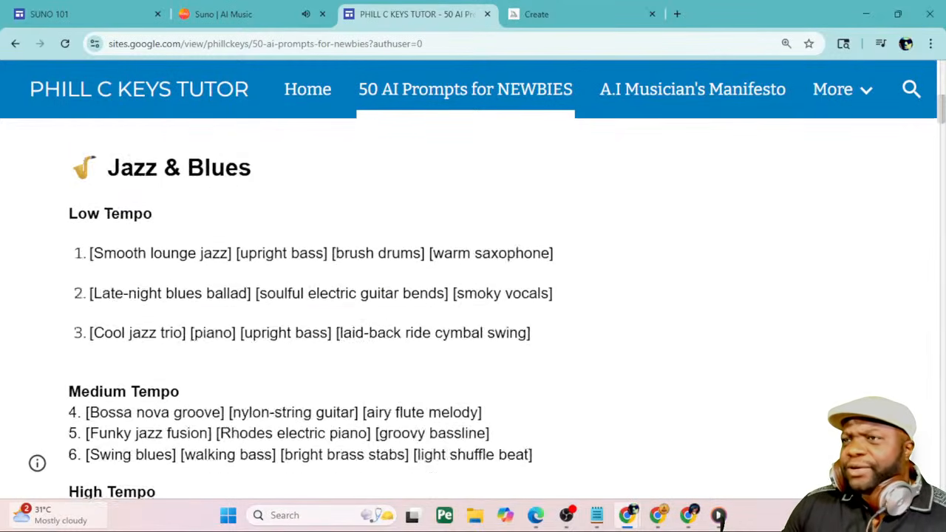
{"action": "scroll", "coordinate": [415, 362], "scroll_direction": "down", "scroll_amount": 4}
{"action": "scroll", "coordinate": [416, 362], "scroll_direction": "down", "scroll_amount": 2}
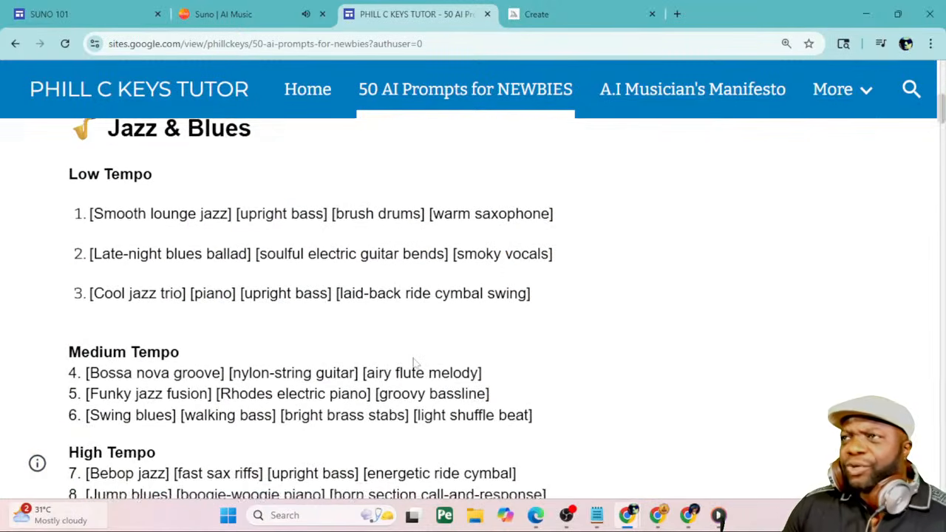
{"action": "scroll", "coordinate": [416, 362], "scroll_direction": "up", "scroll_amount": 2}
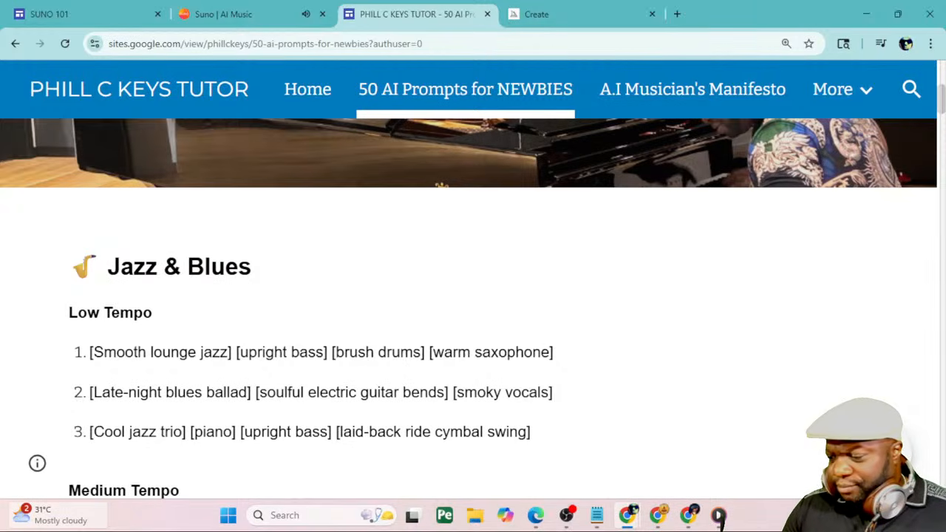
Switch from the 50 AI Prompts page to a new ChatGPT conversation
{"action": "key", "text": "alt+Tab"}
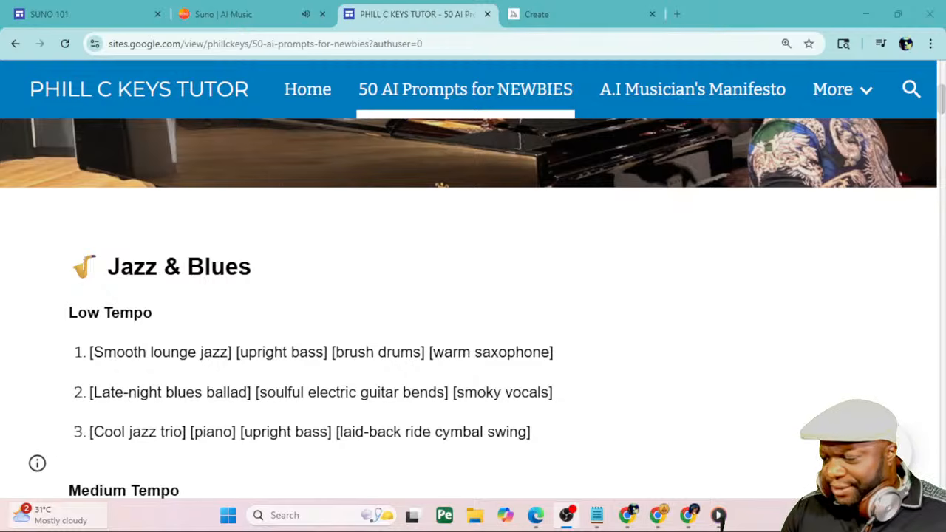
{"action": "key", "text": "alt+Tab"}
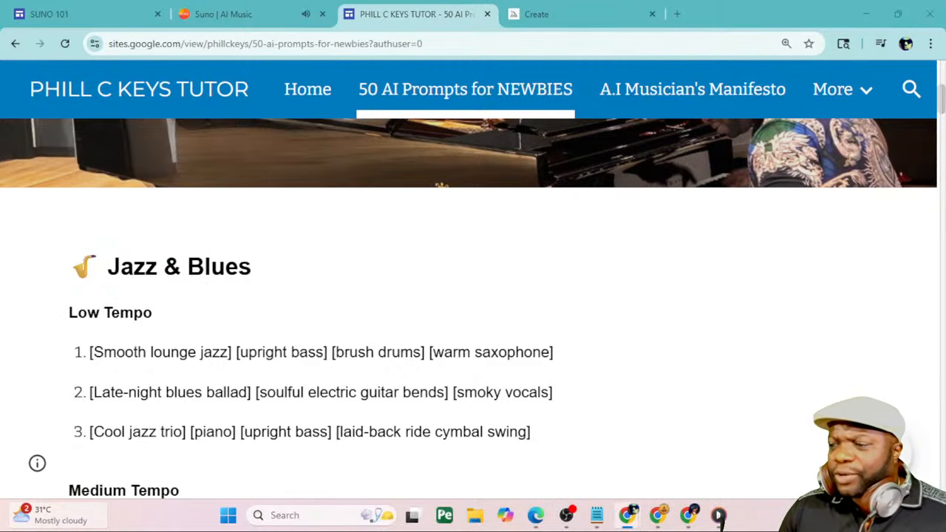
{"action": "left_click_drag", "start_coordinate": [0, 122], "coordinate": [459, 1]}
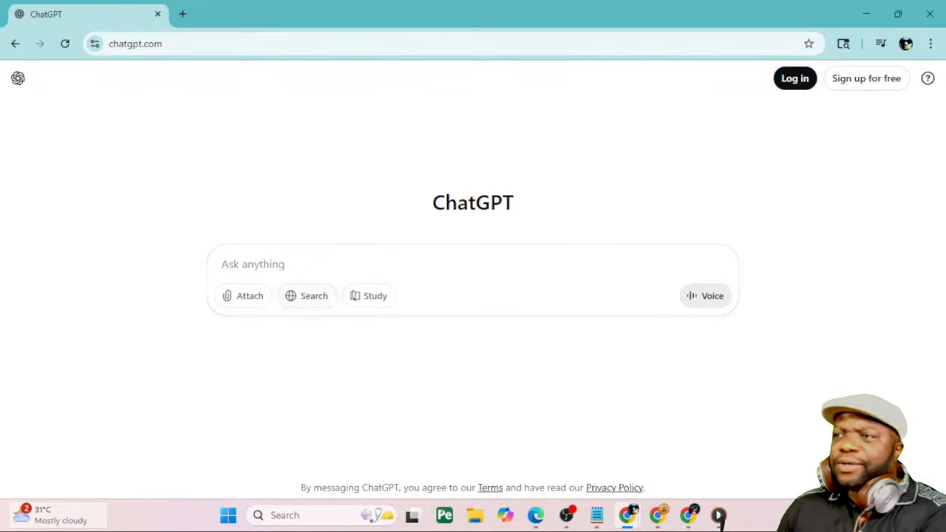
Send ChatGPT the request "i want to create a song with Trap vibes and fast mumble lyrics. give me a prompt for this genre in SUNO"
{"action": "type", "text": "i want to"}
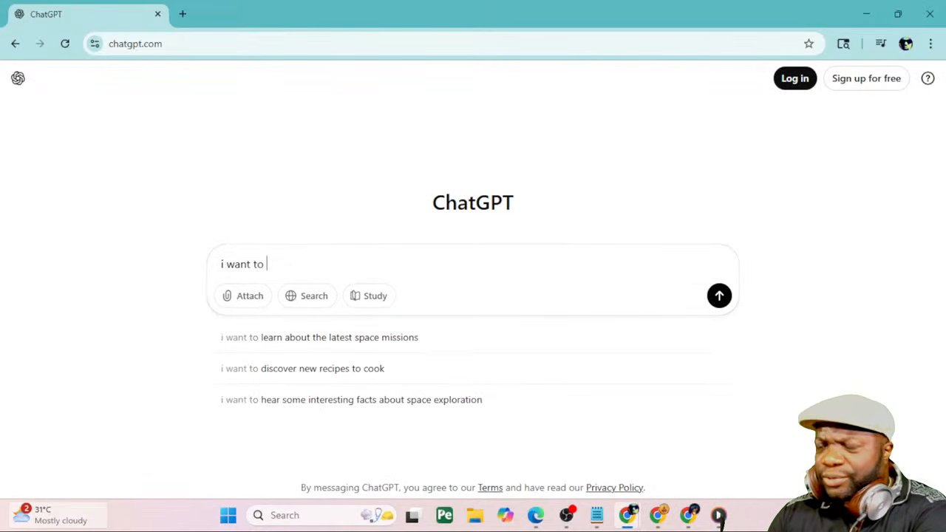
{"action": "type", "text": " create a "}
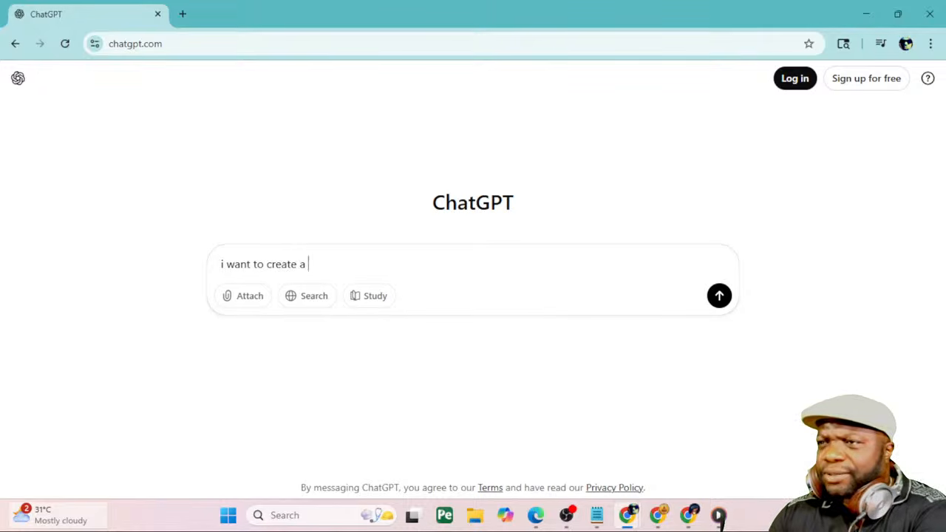
{"action": "type", "text": "cong "}
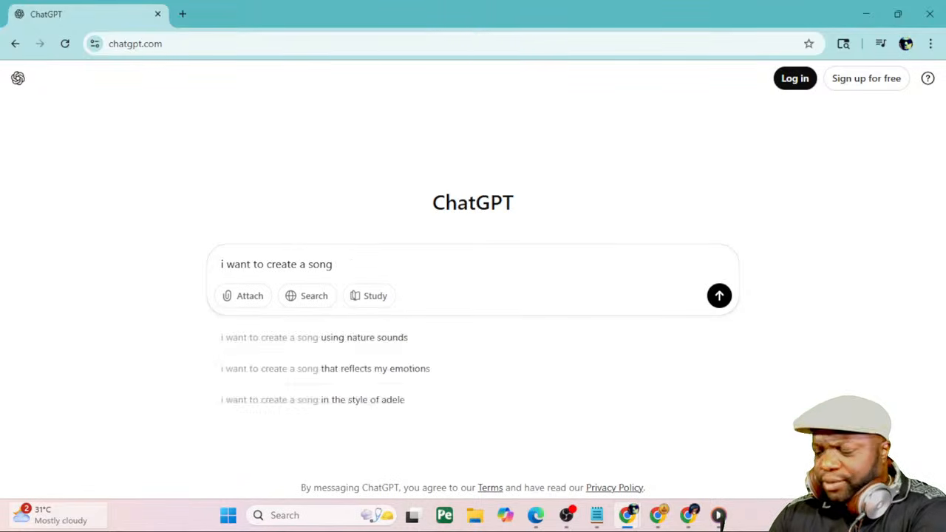
{"action": "type", "text": "with T"}
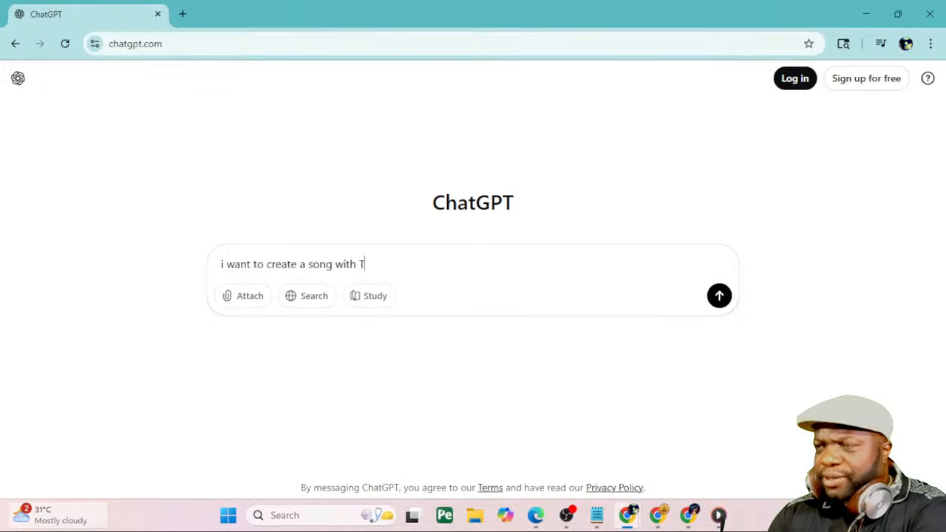
{"action": "type", "text": "rap vibes and "}
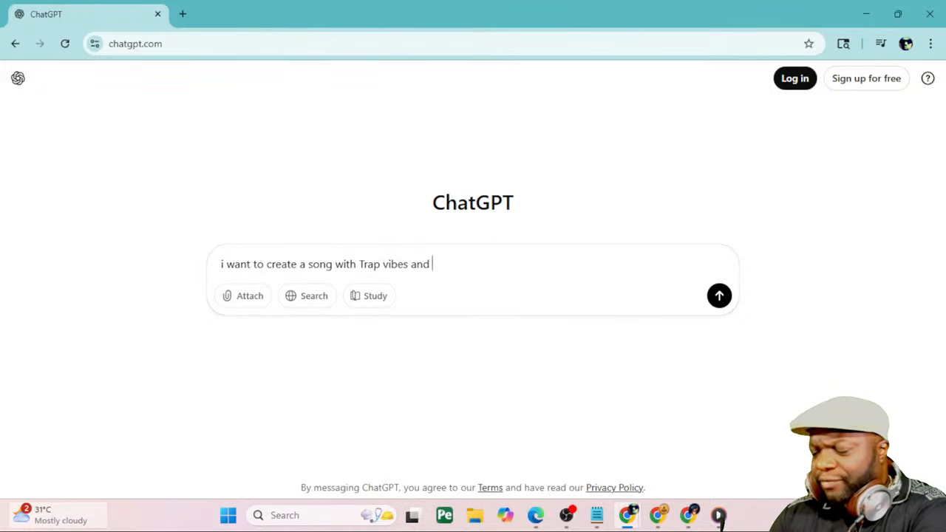
{"action": "type", "text": "fast mumb"}
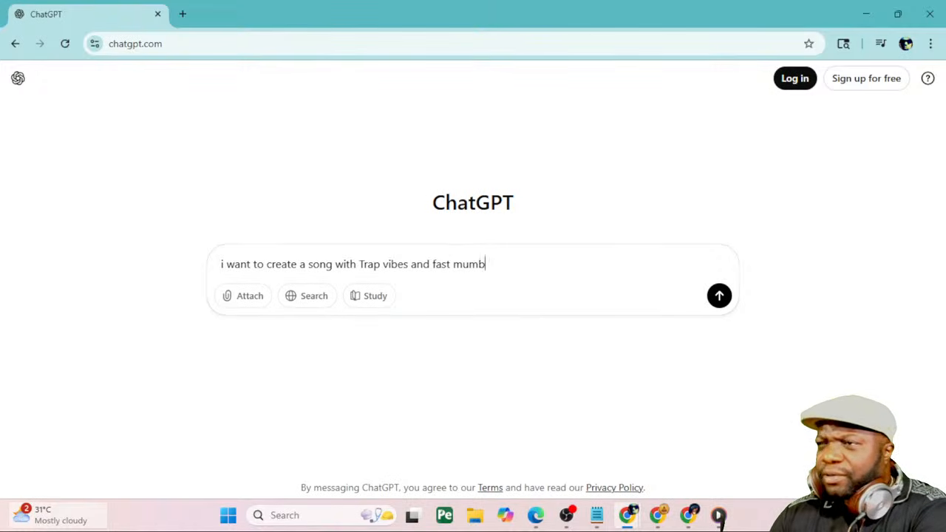
{"action": "type", "text": "le lyric"}
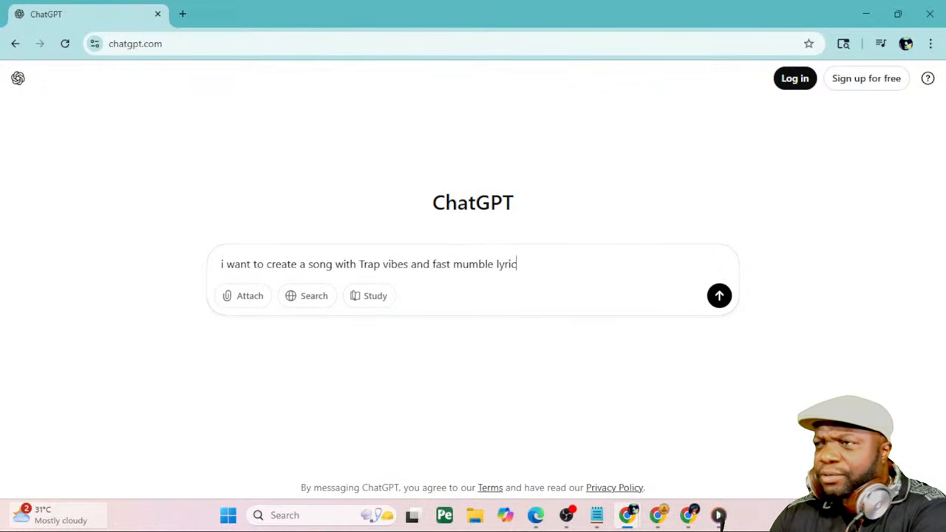
{"action": "type", "text": "s. give me a p"}
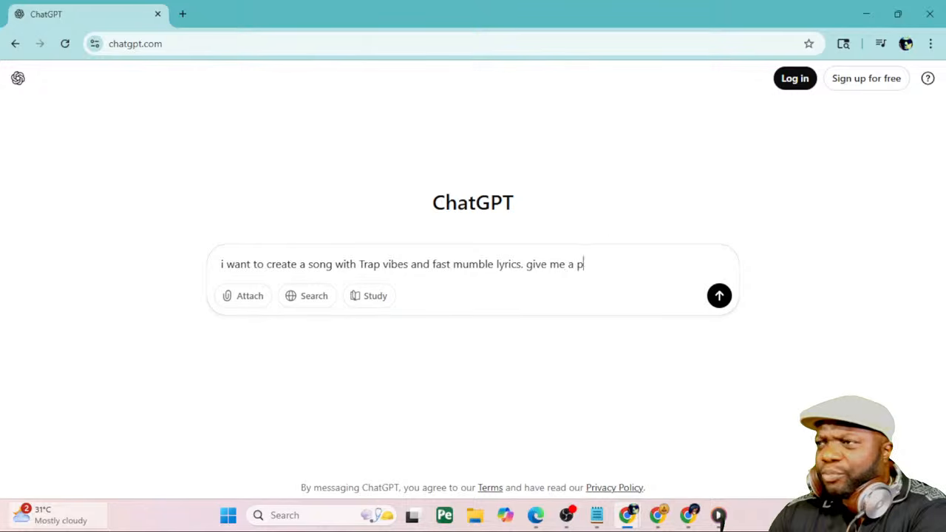
{"action": "type", "text": "rompt for this "}
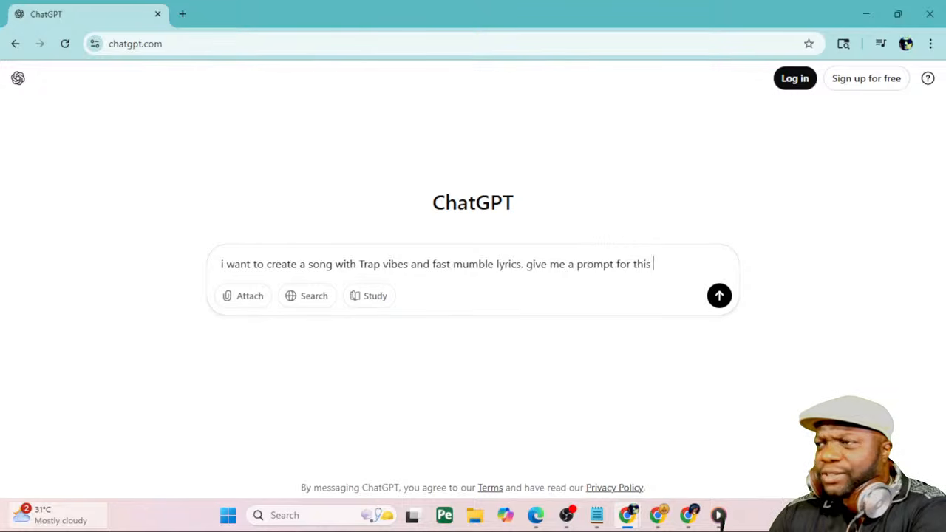
{"action": "type", "text": "genra"}
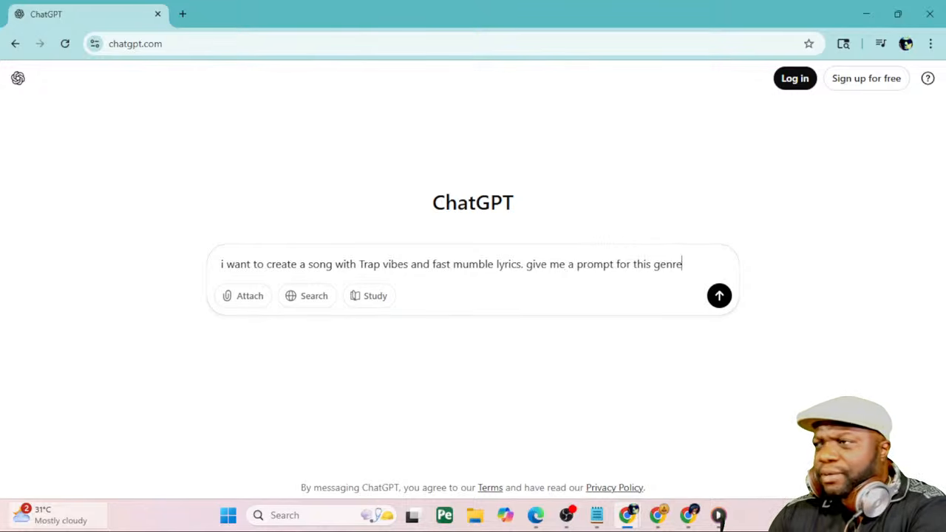
{"action": "type", "text": " inbSUNO"}
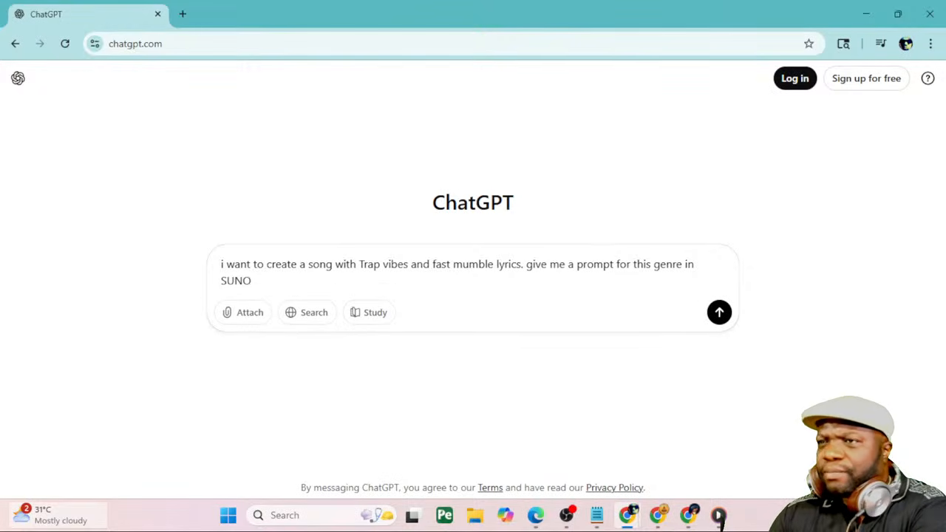
{"action": "key", "text": "Return"}
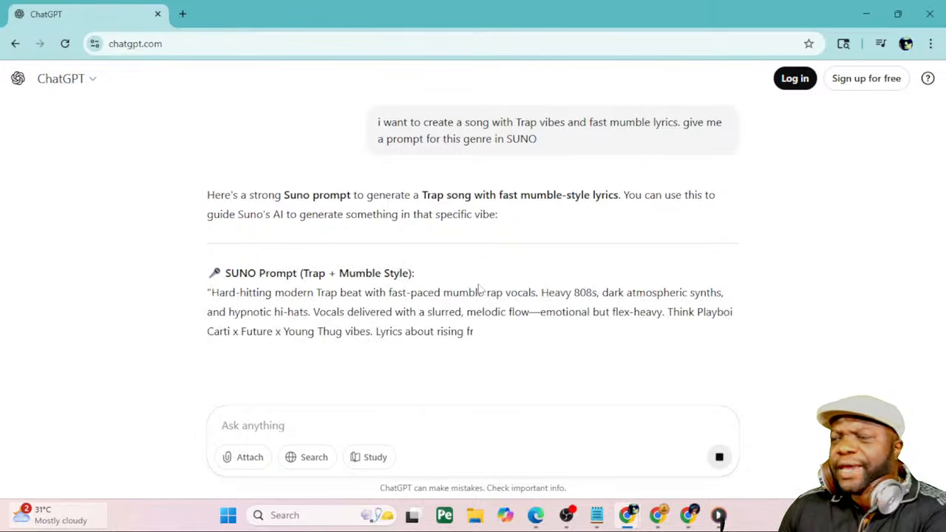
Copy the full Trap + Mumble Style prompt from ChatGPT's answer and minimise the ChatGPT window
{"action": "scroll", "coordinate": [473, 288], "scroll_direction": "down", "scroll_amount": 2}
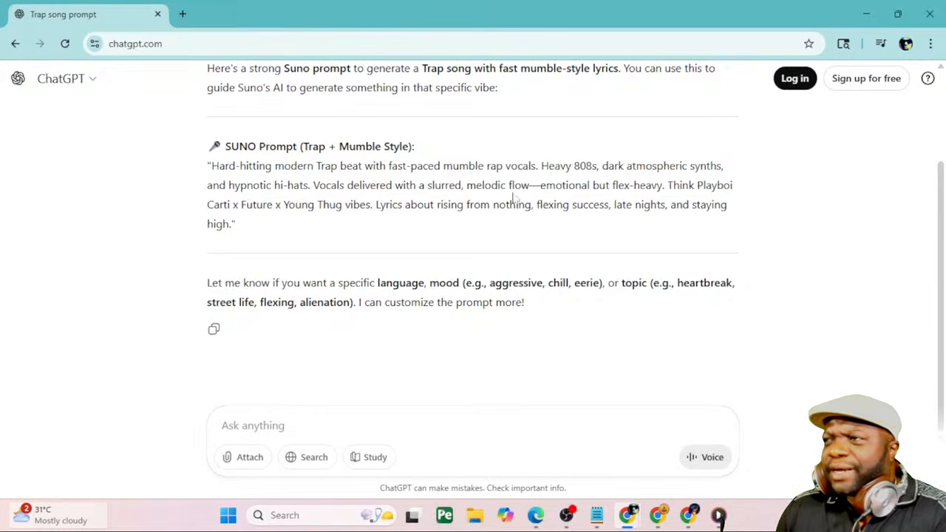
{"action": "left_click_drag", "start_coordinate": [255, 230], "coordinate": [203, 172]}
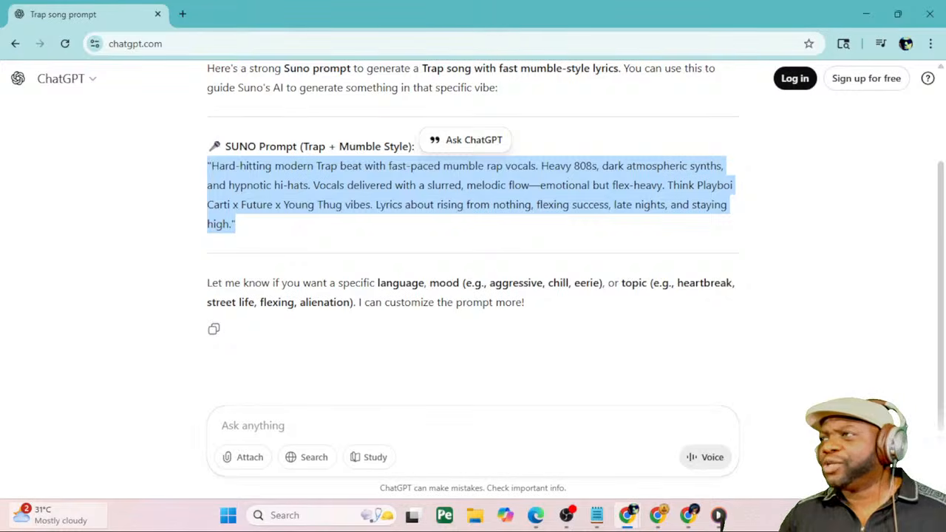
{"action": "left_click", "coordinate": [865, 14]}
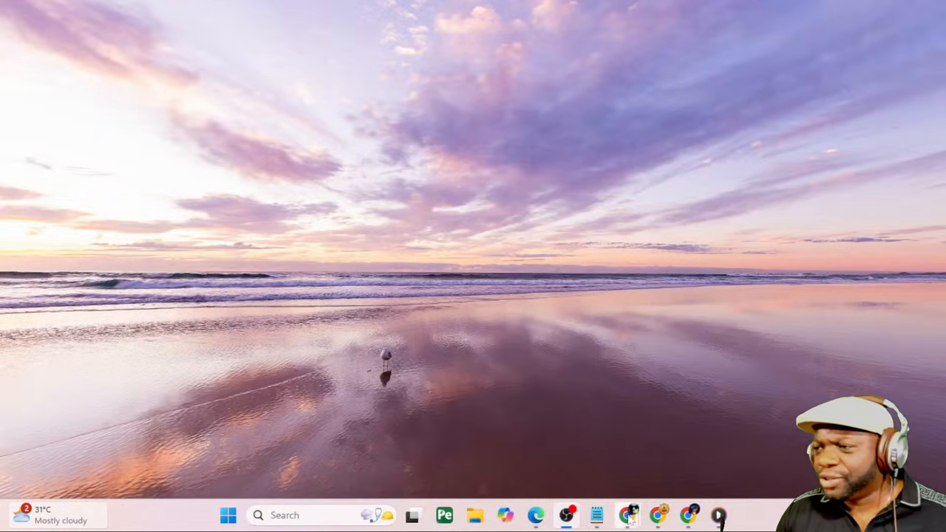
Return to the Suno create page and pause the playing R&B slow jam version of Stormy Skies
{"action": "mouse_move", "coordinate": [629, 517]}
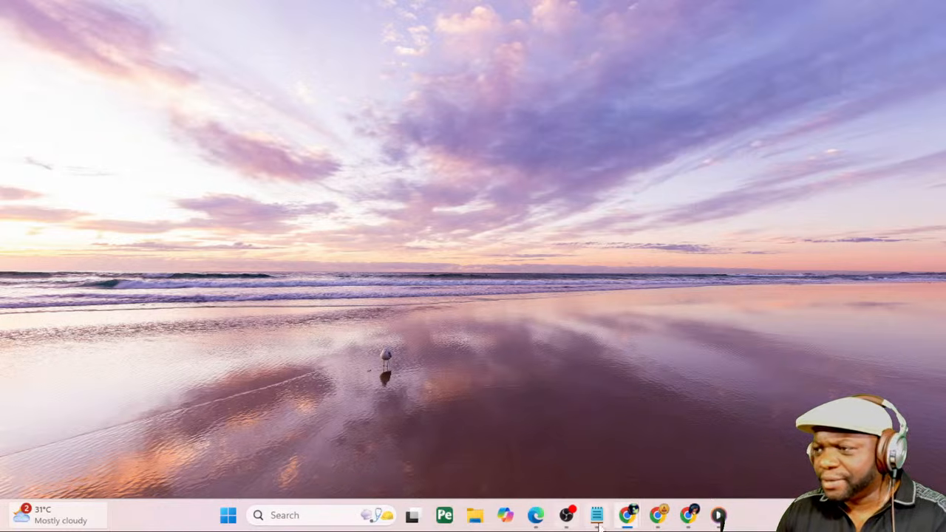
{"action": "left_click", "coordinate": [450, 473]}
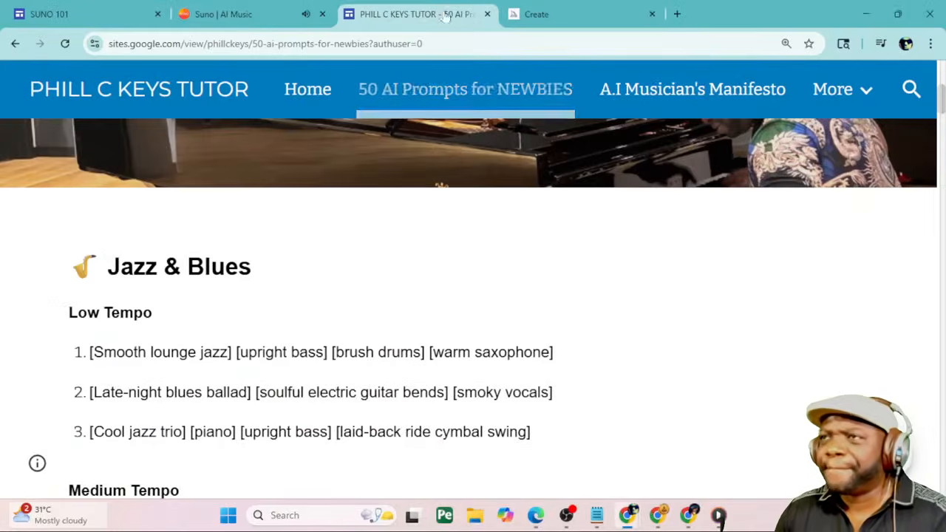
{"action": "left_click", "coordinate": [225, 14]}
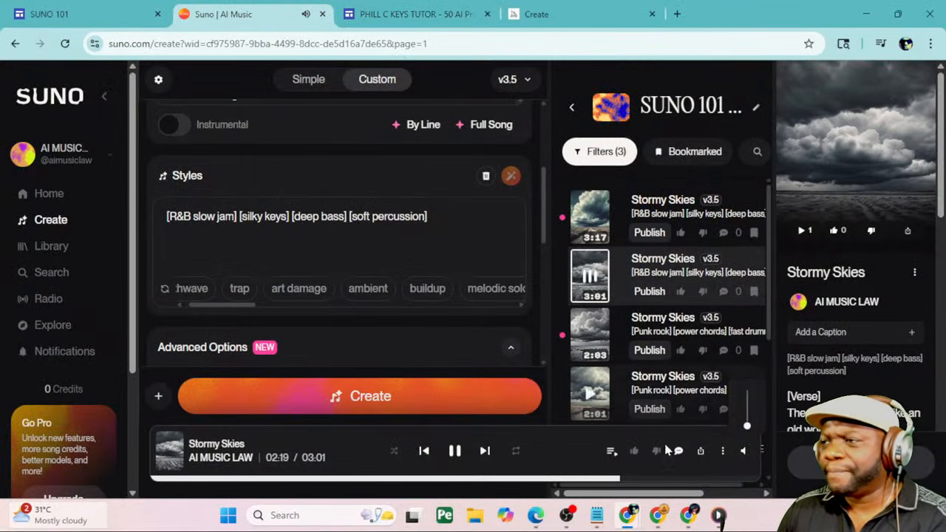
{"action": "left_click", "coordinate": [454, 451]}
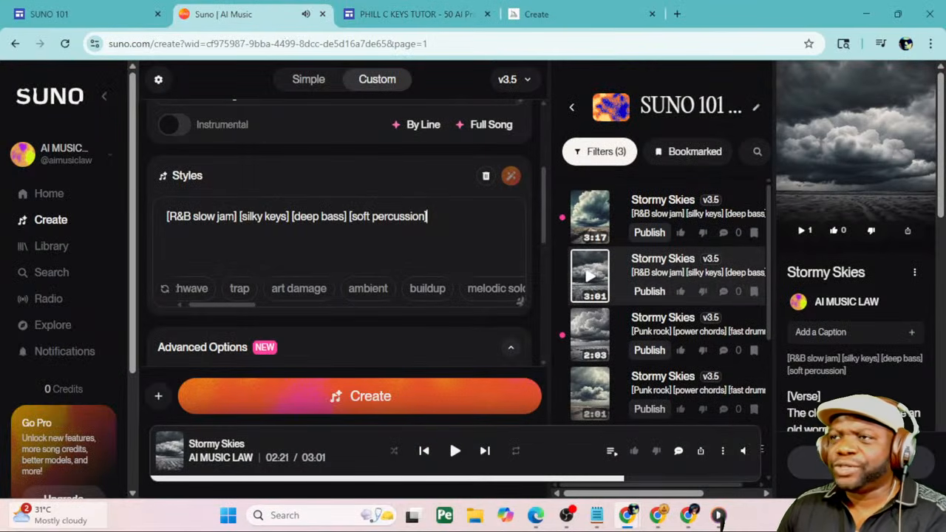
Replace the song's style with the copied trap prompt and trim the cut-off word so it finishes at "emotional but flex-heavy."
{"action": "key", "text": "ctrl+a"}
{"action": "type", "text": "\"Hard-hitting modern Trap beat with fast-paced mumble rap vocals. Heavy 808s, dark atmospheric synths, and hypnotic hi-hats. Vocals delivered with a slurred, melodic flow—emotional but flex-heavy. Thi"}
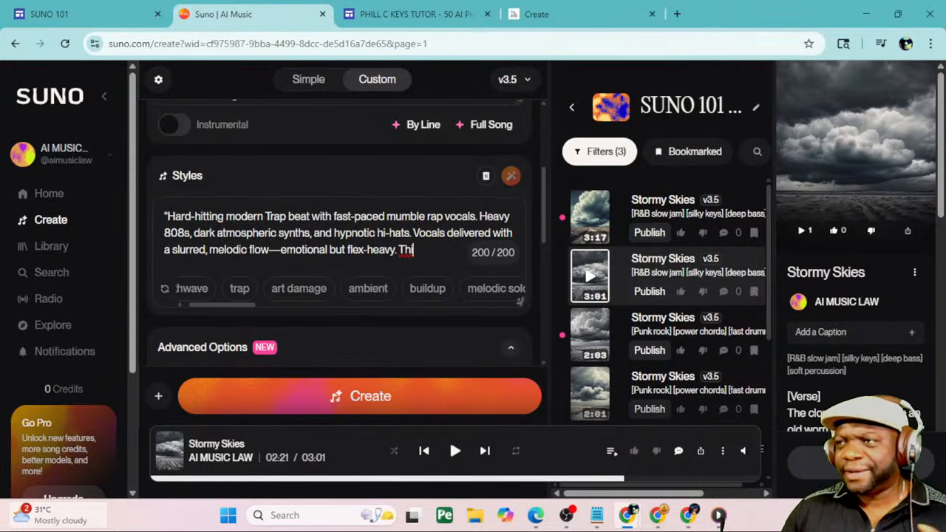
{"action": "key", "text": "BackSpace"}
{"action": "key", "text": "BackSpace"}
{"action": "key", "text": "BackSpace"}
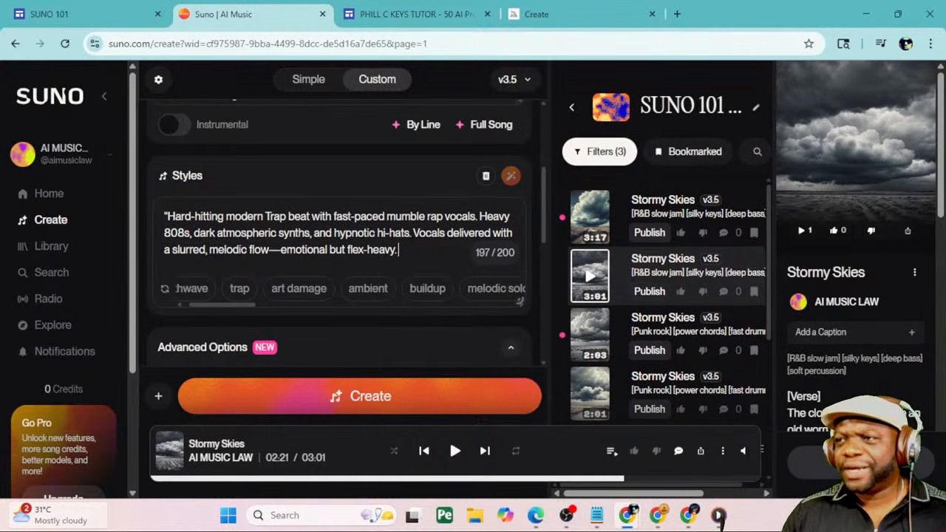
Check the lyrics and try to create Stormy Skies with the trap style, closing the Pro Plan offer and highlighting the credit balance
{"action": "scroll", "coordinate": [431, 281], "scroll_direction": "up", "scroll_amount": 3}
{"action": "scroll", "coordinate": [430, 280], "scroll_direction": "down", "scroll_amount": 3}
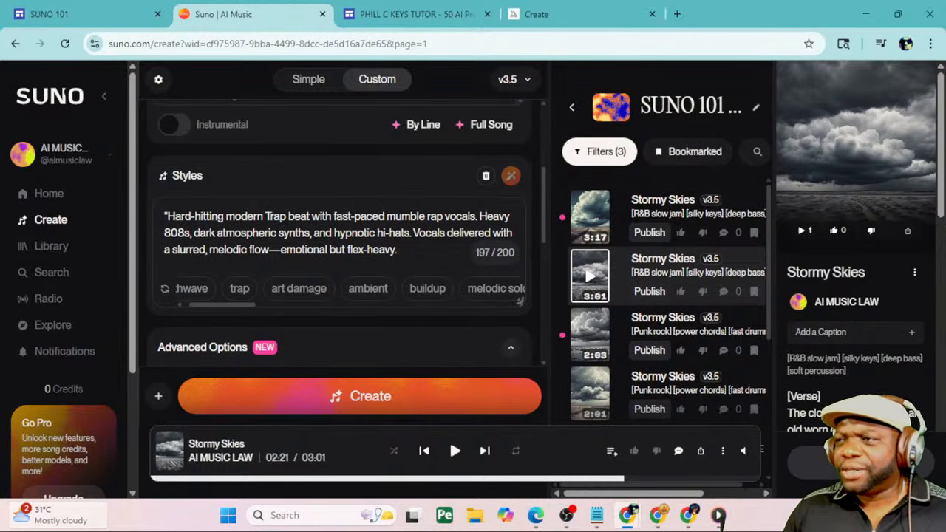
{"action": "scroll", "coordinate": [423, 273], "scroll_direction": "up", "scroll_amount": 5}
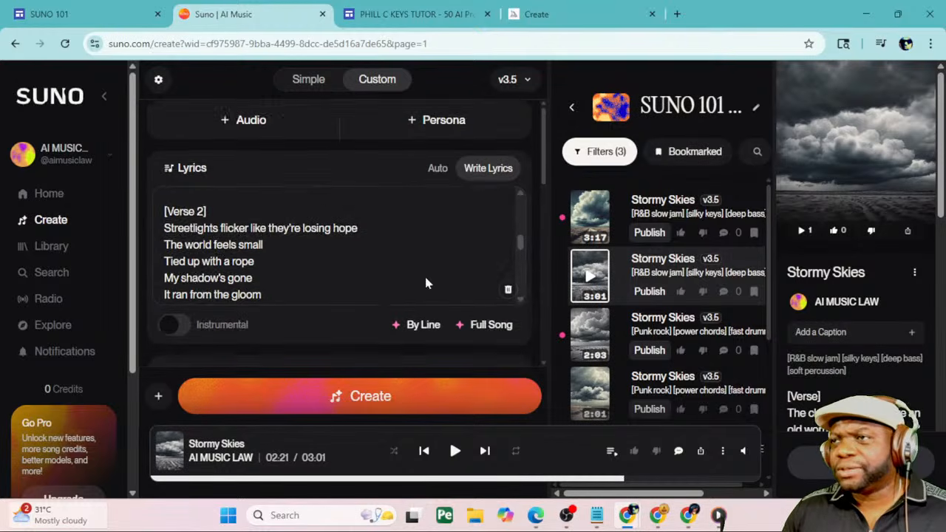
{"action": "scroll", "coordinate": [424, 272], "scroll_direction": "up", "scroll_amount": 3}
{"action": "scroll", "coordinate": [325, 269], "scroll_direction": "down", "scroll_amount": 8}
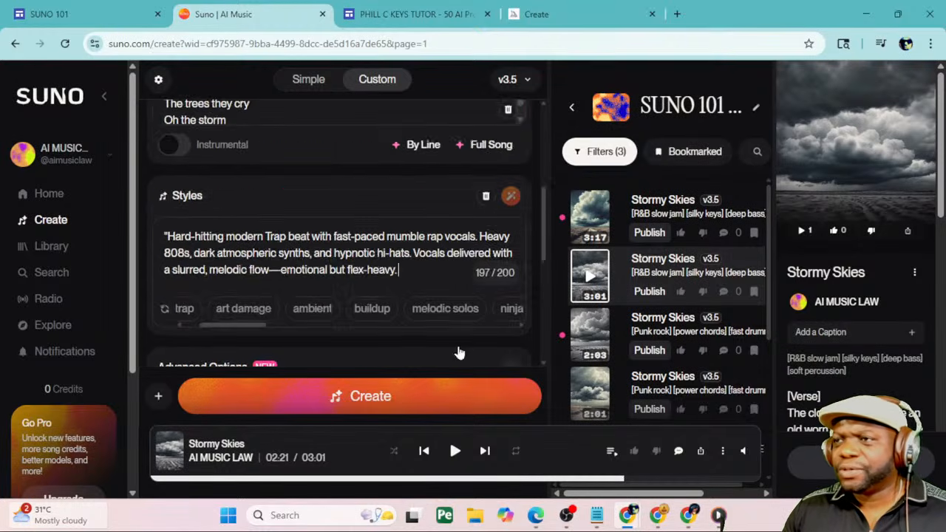
{"action": "left_click", "coordinate": [446, 395]}
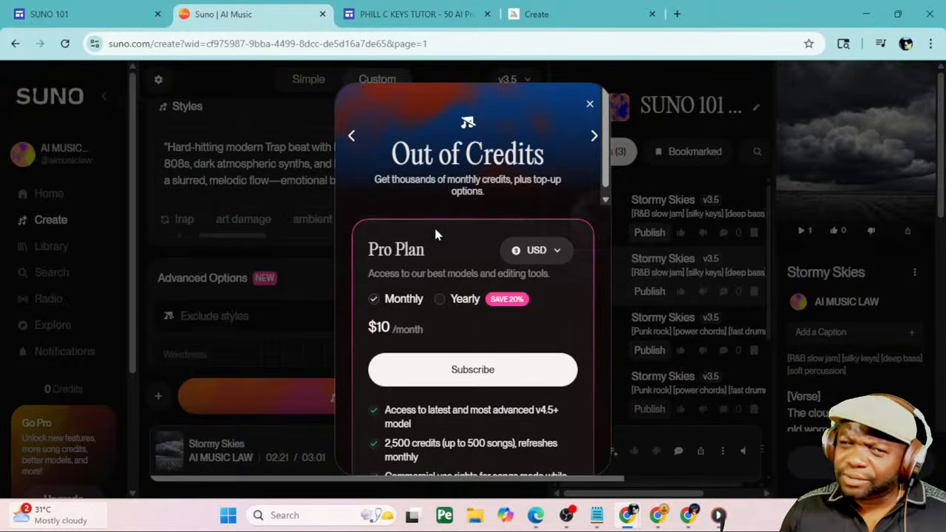
{"action": "left_click", "coordinate": [589, 107]}
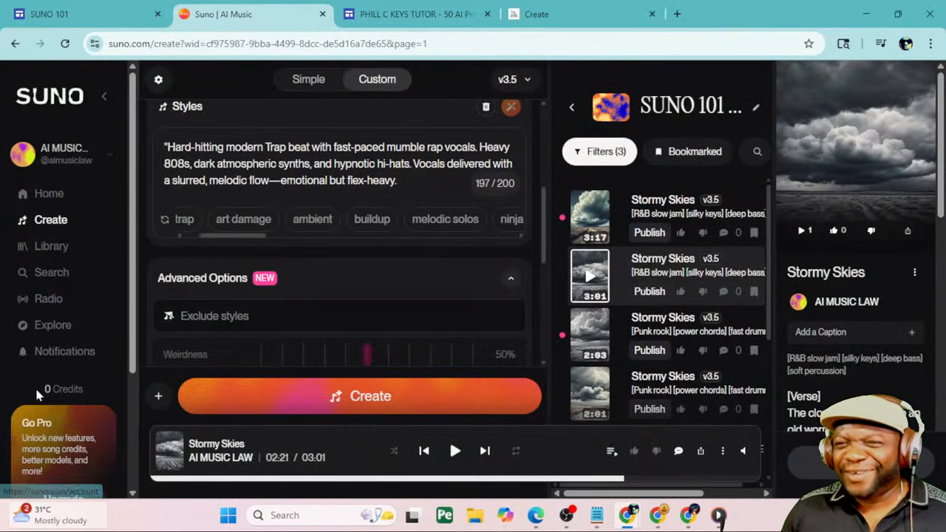
{"action": "left_click_drag", "start_coordinate": [38, 395], "coordinate": [92, 390]}
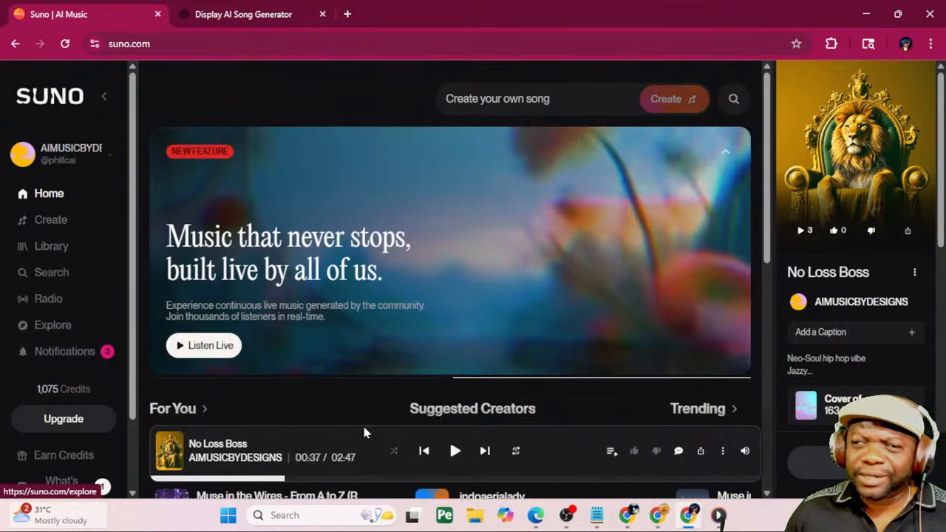
Open the create page in the second Suno account and paste the complete trap prompt as the song's style
{"action": "left_click", "coordinate": [60, 223]}
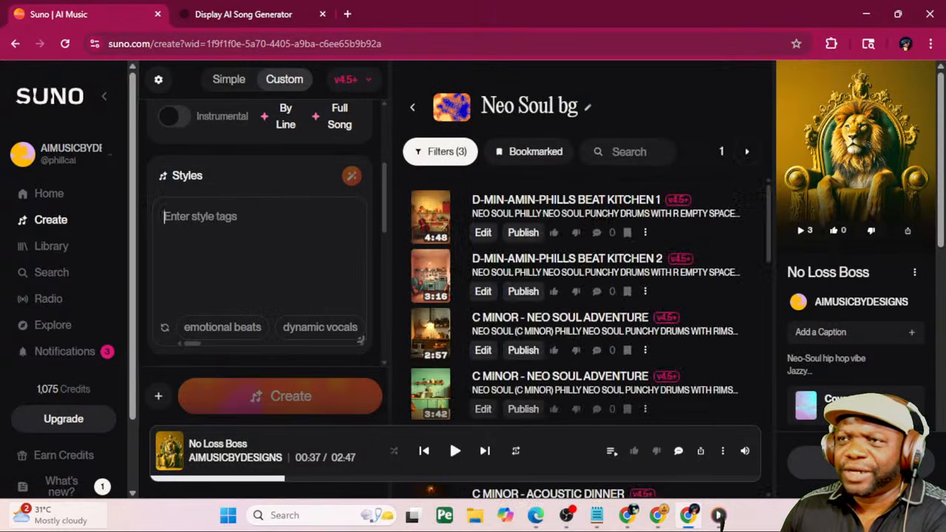
{"action": "key", "text": "ctrl+v"}
{"action": "scroll", "coordinate": [279, 186], "scroll_direction": "up", "scroll_amount": 5}
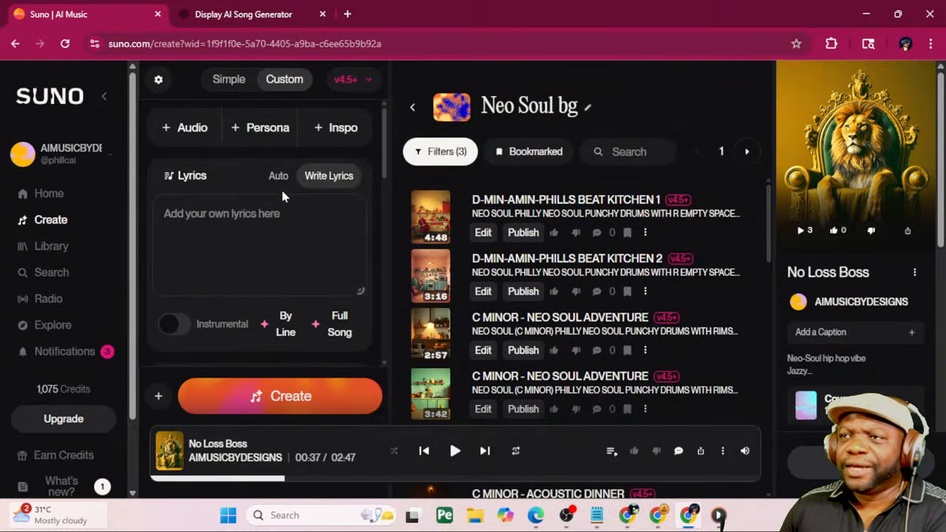
{"action": "scroll", "coordinate": [280, 187], "scroll_direction": "down", "scroll_amount": 4}
{"action": "scroll", "coordinate": [297, 255], "scroll_direction": "down", "scroll_amount": 2}
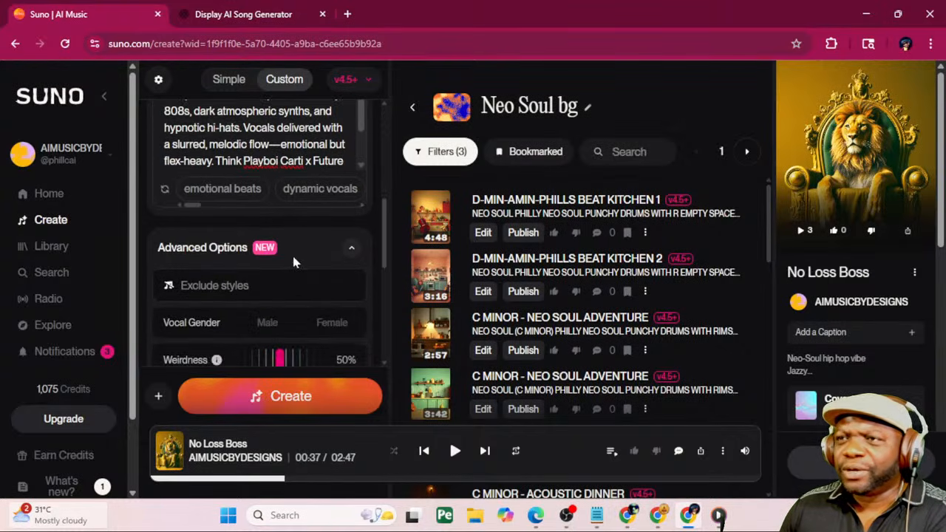
{"action": "scroll", "coordinate": [293, 260], "scroll_direction": "up", "scroll_amount": 5}
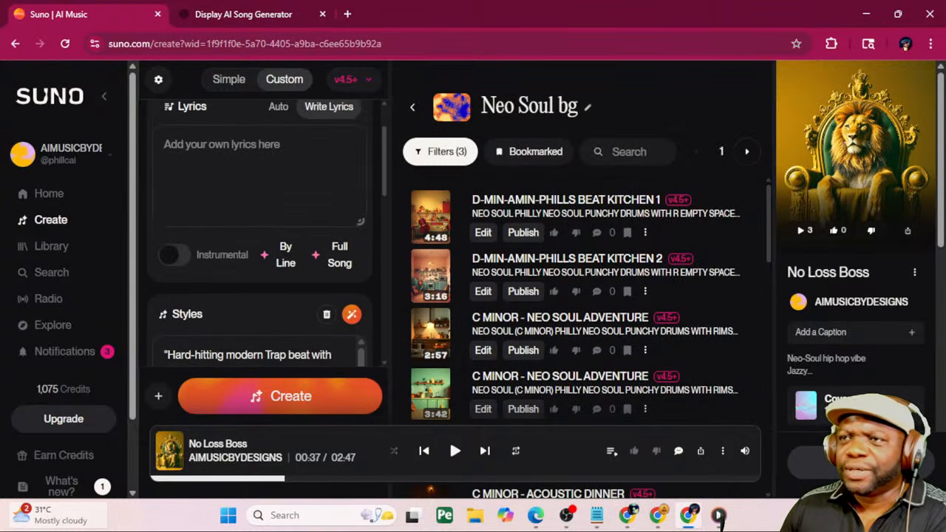
Copy the full Stormy Skies lyrics from the first Suno account and paste them as the lyrics in the second account
{"action": "left_click_drag", "start_coordinate": [427, 16], "coordinate": [2, 510]}
{"action": "scroll", "coordinate": [339, 229], "scroll_direction": "up", "scroll_amount": 5}
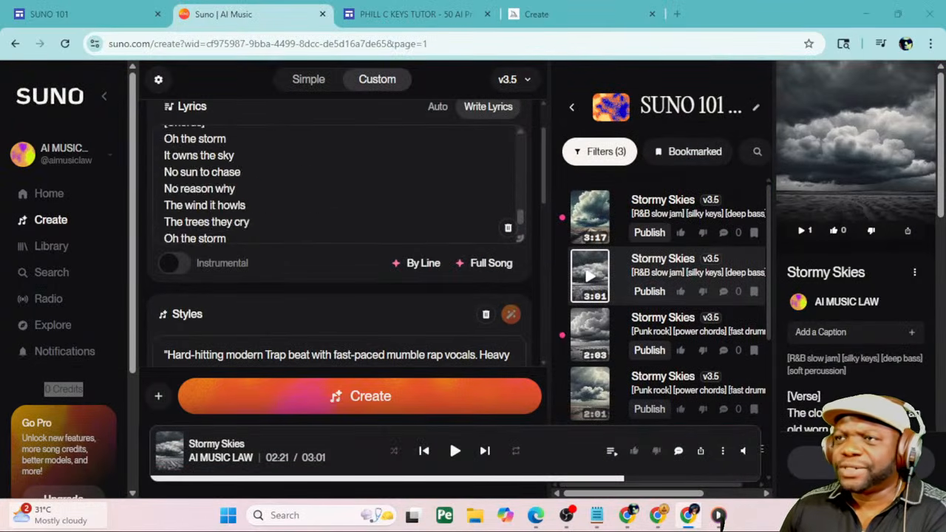
{"action": "key", "text": "ctrl+a"}
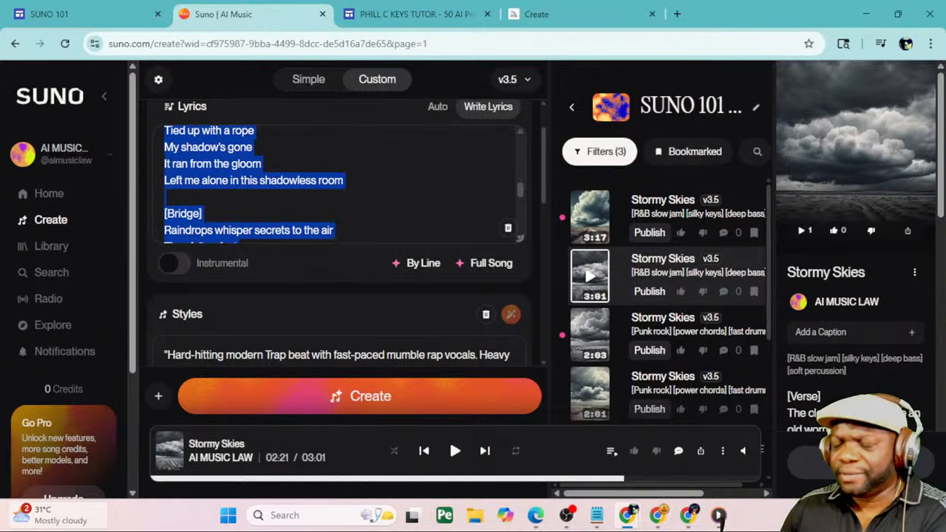
{"action": "left_click_drag", "start_coordinate": [2, 296], "coordinate": [543, 6]}
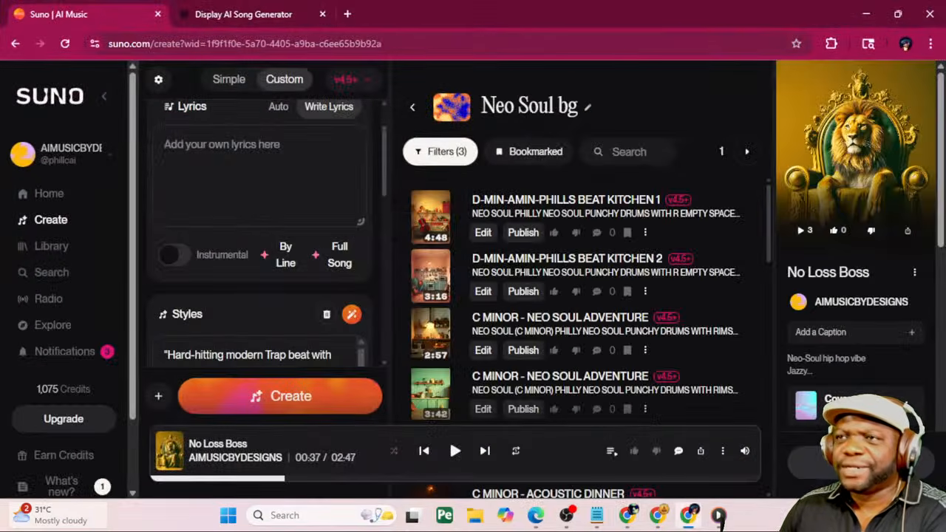
{"action": "key", "text": "ctrl+v"}
{"action": "scroll", "coordinate": [254, 236], "scroll_direction": "up", "scroll_amount": 1}
Set the song's Weirdness to 50% and its Style Influence to 100% in the advanced options
{"action": "scroll", "coordinate": [370, 307], "scroll_direction": "down", "scroll_amount": 3}
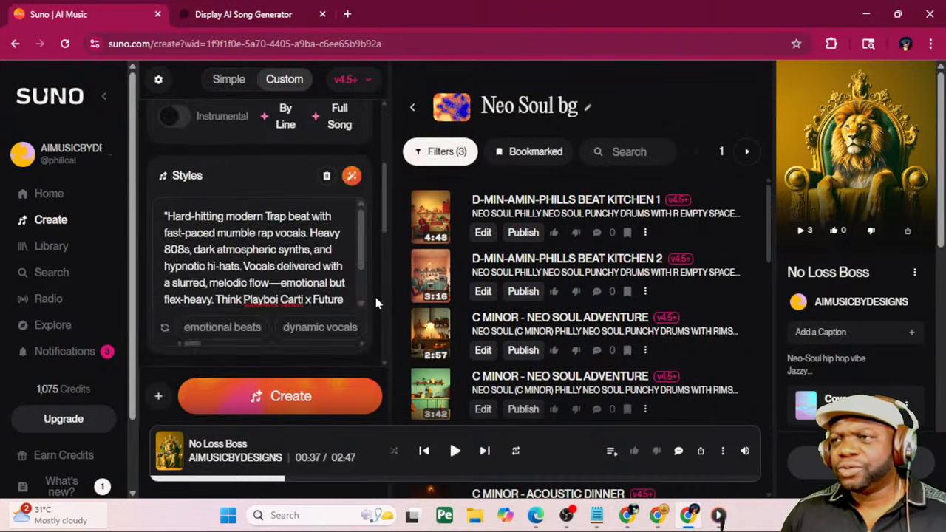
{"action": "scroll", "coordinate": [376, 301], "scroll_direction": "down", "scroll_amount": 5}
{"action": "scroll", "coordinate": [287, 222], "scroll_direction": "up", "scroll_amount": 2}
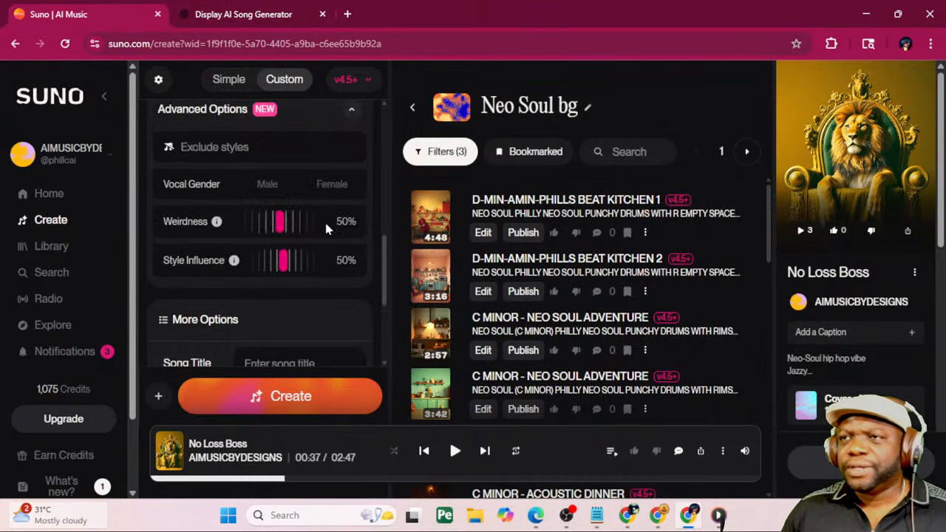
{"action": "left_click", "coordinate": [287, 237]}
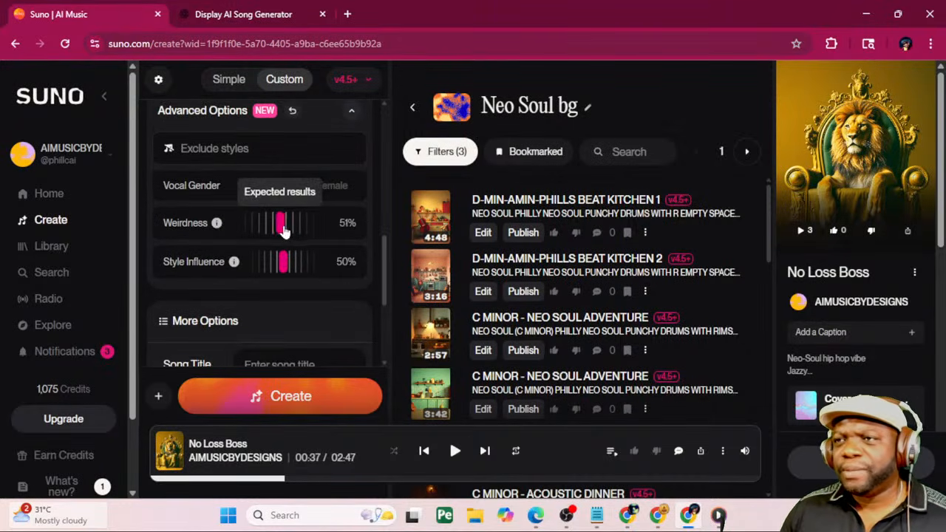
{"action": "left_click_drag", "start_coordinate": [285, 231], "coordinate": [299, 266]}
{"action": "left_click", "coordinate": [277, 235]}
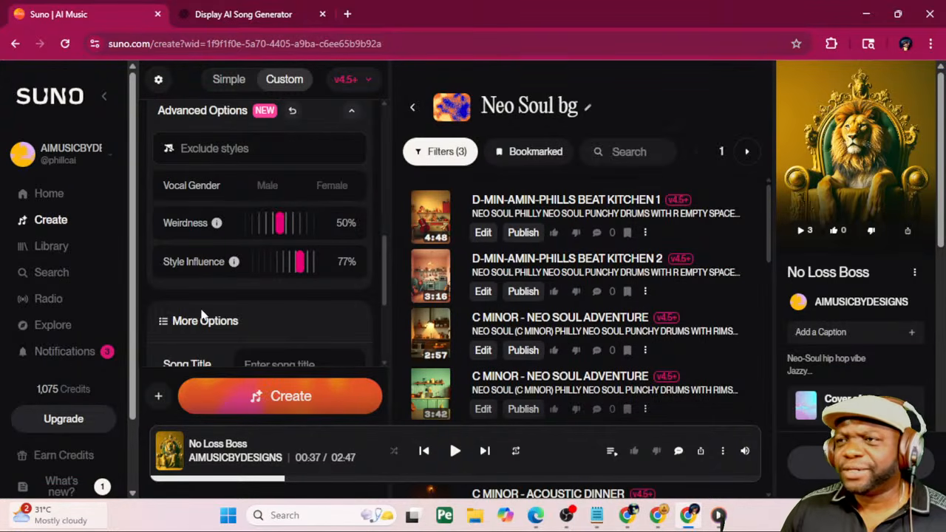
{"action": "left_click", "coordinate": [299, 267]}
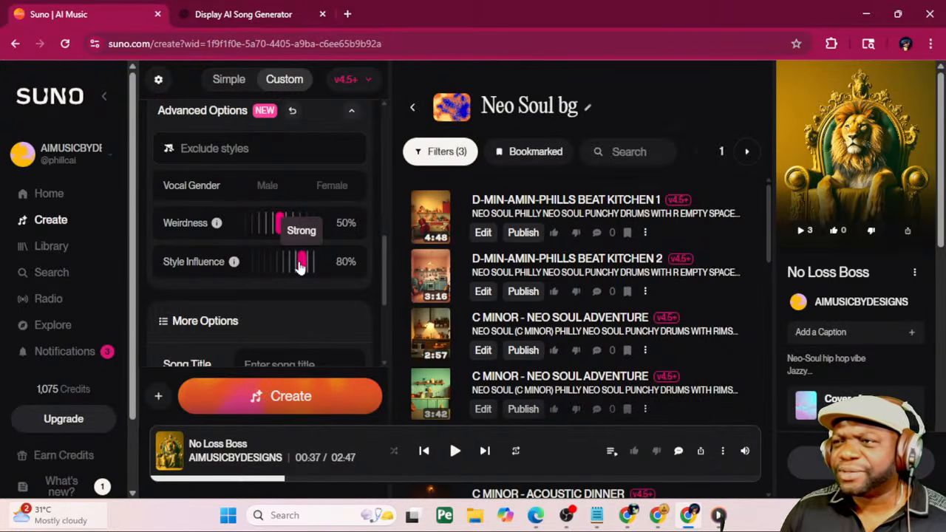
{"action": "left_click_drag", "start_coordinate": [300, 268], "coordinate": [312, 287]}
Title the song "TRAP VIBE EXAMPLE"
{"action": "scroll", "coordinate": [266, 340], "scroll_direction": "down", "scroll_amount": 3}
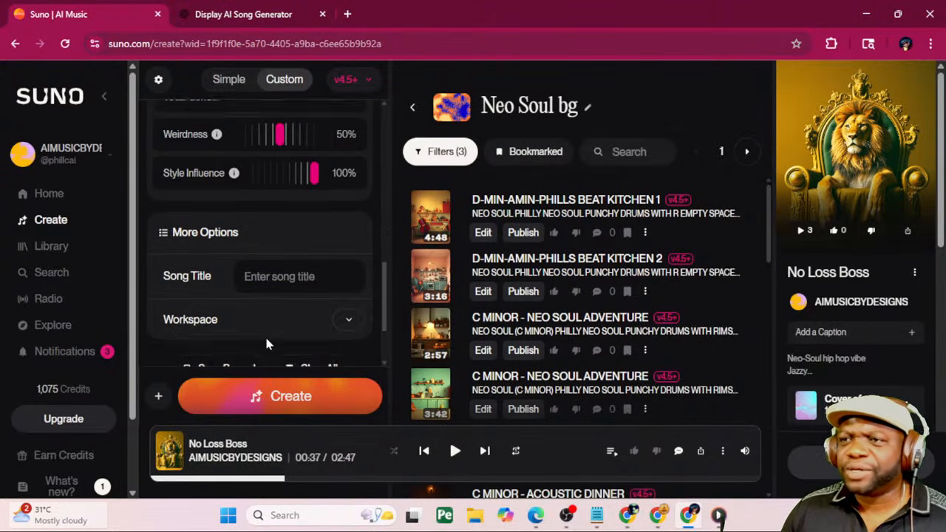
{"action": "scroll", "coordinate": [277, 300], "scroll_direction": "up", "scroll_amount": 1}
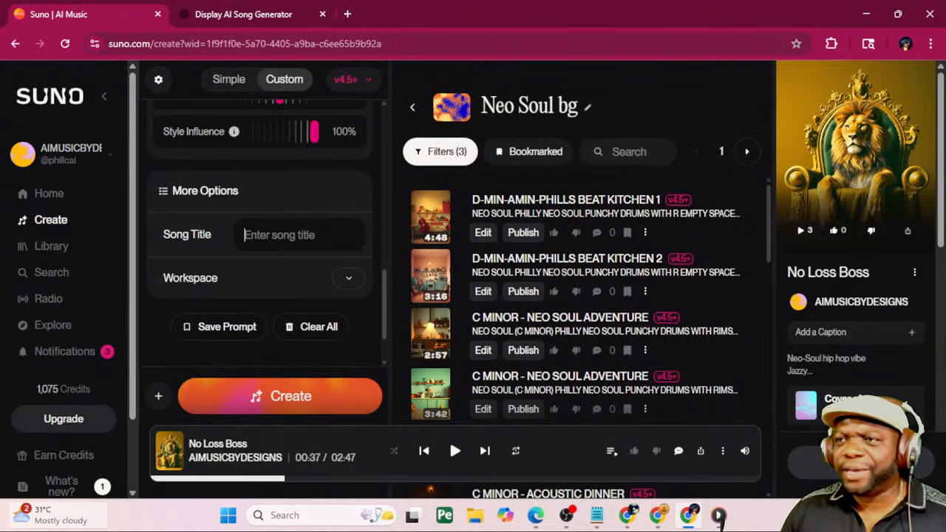
{"action": "type", "text": "TRA"}
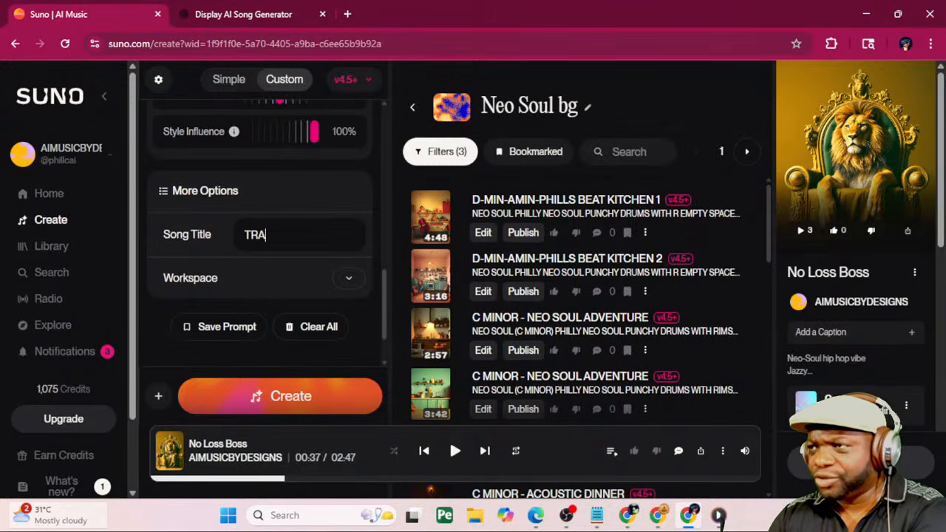
{"action": "type", "text": "P VIBE EXAMPLE"}
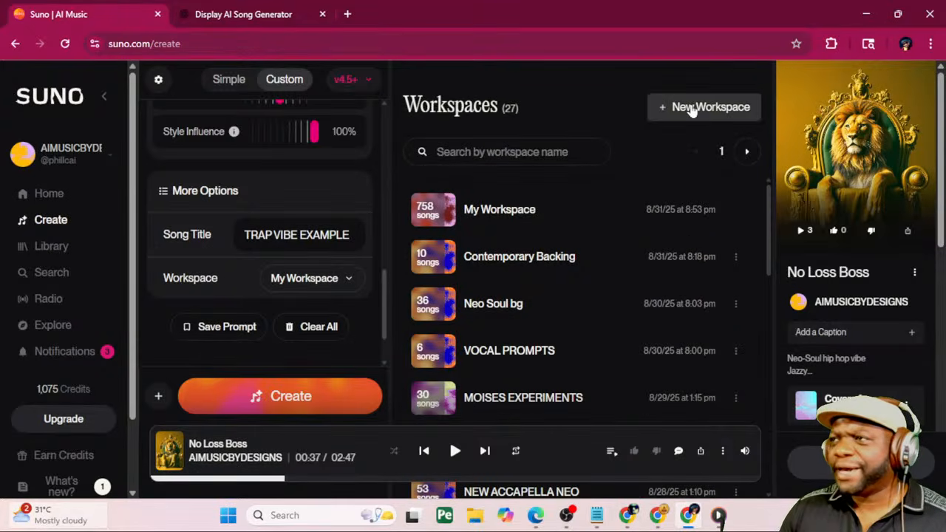
Create a new workspace named "NEWBIES DEMO" for the song
{"action": "left_click", "coordinate": [691, 107]}
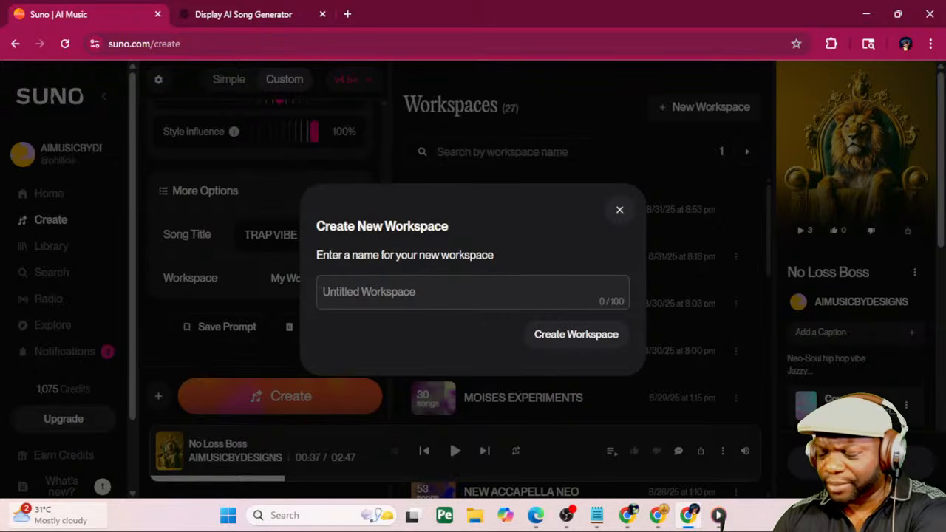
{"action": "type", "text": "NEWBIES DEMO"}
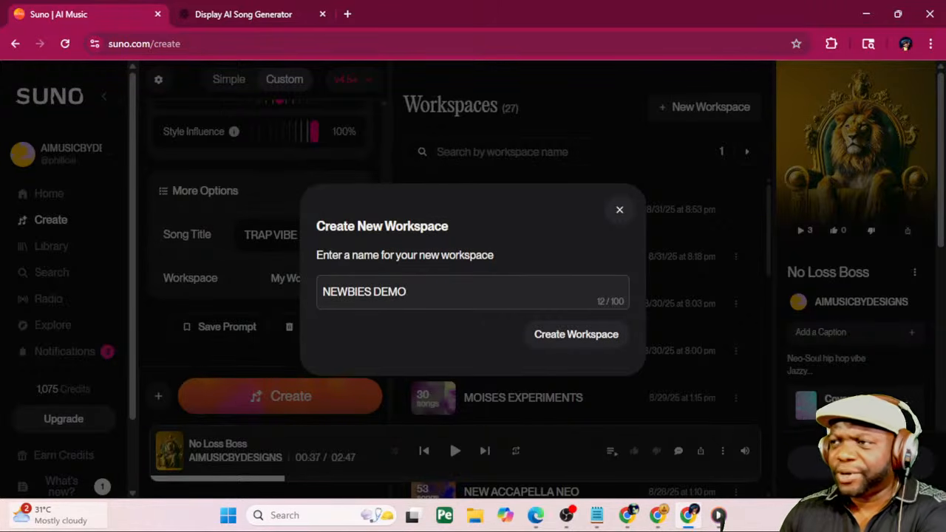
{"action": "left_click", "coordinate": [556, 336]}
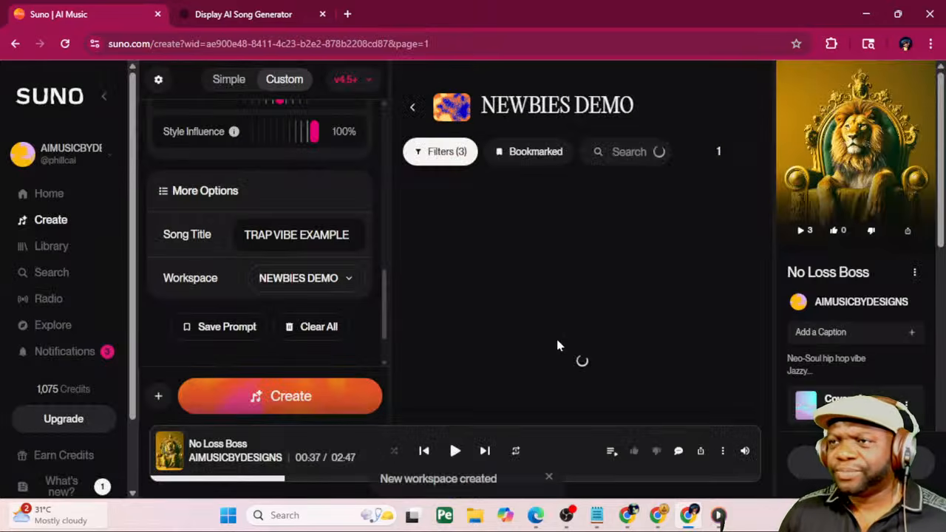
Review the trap style and advanced options, and try to create TRAP VIBE EXAMPLE
{"action": "scroll", "coordinate": [327, 293], "scroll_direction": "up", "scroll_amount": 10}
{"action": "scroll", "coordinate": [328, 296], "scroll_direction": "down", "scroll_amount": 5}
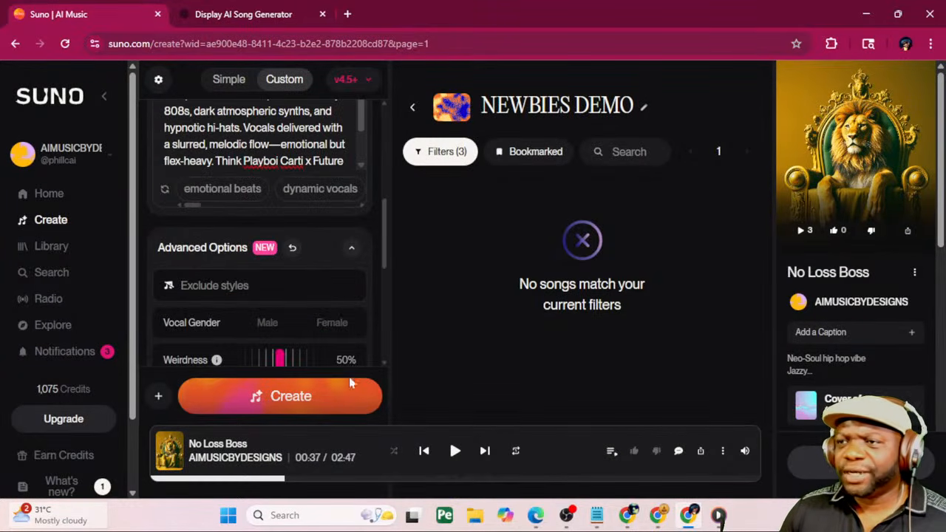
{"action": "scroll", "coordinate": [333, 345], "scroll_direction": "down", "scroll_amount": 2}
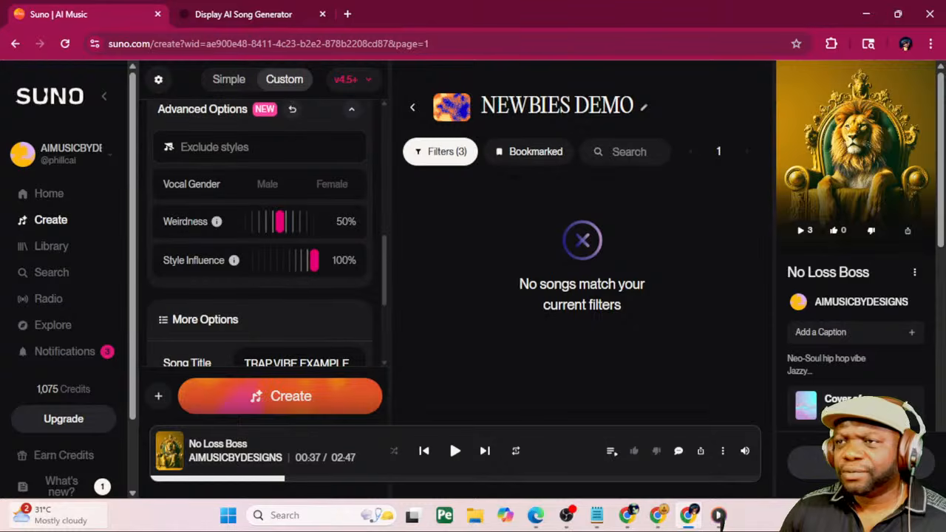
{"action": "left_click", "coordinate": [329, 402]}
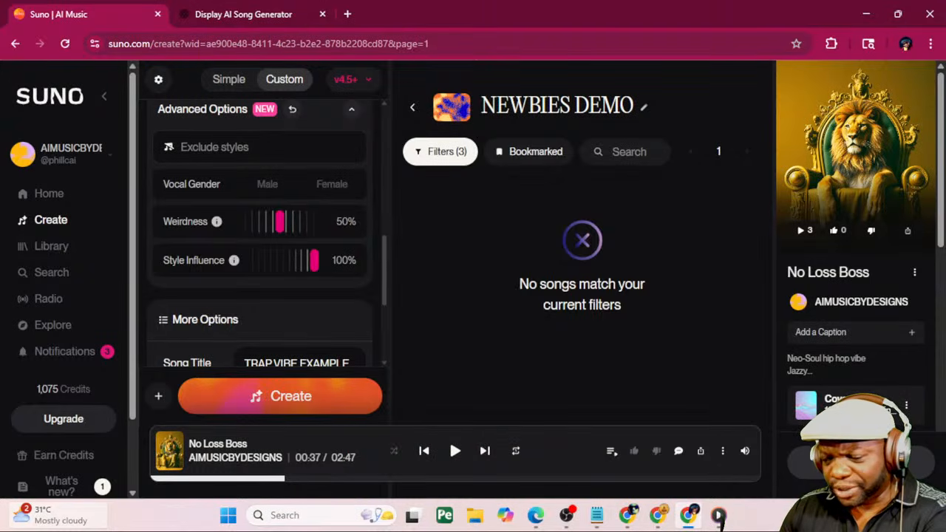
Switch to the ChatGPT trap prompt and highlight its part from "Think Playboi Carti" onward, followed by the description before it
{"action": "left_click", "coordinate": [866, 14]}
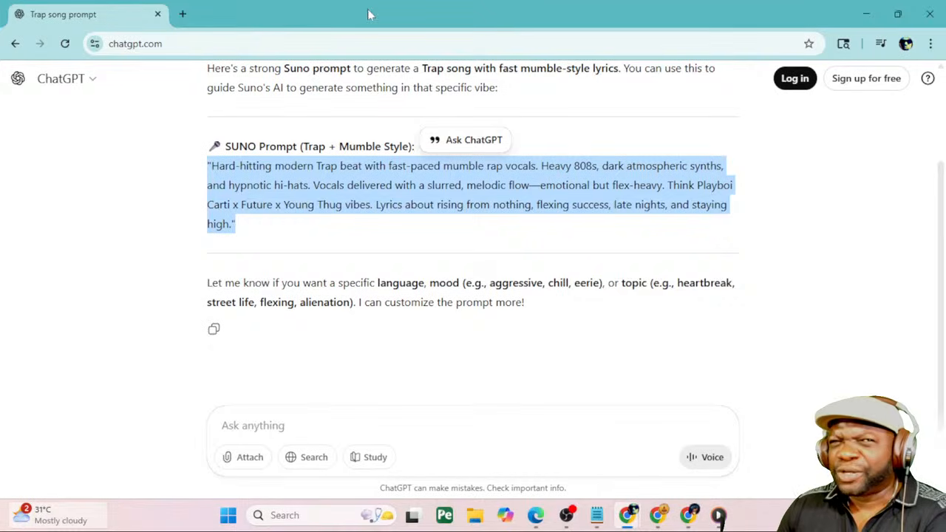
{"action": "left_click", "coordinate": [516, 238]}
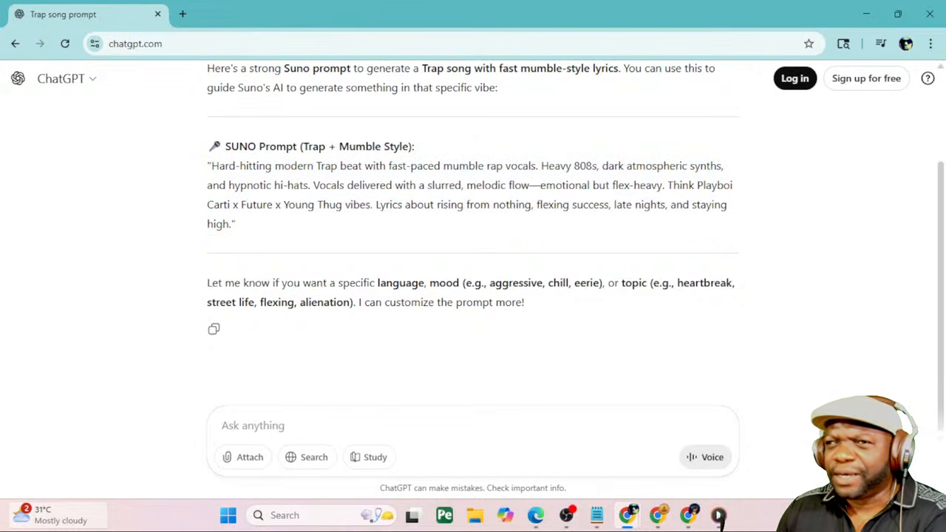
{"action": "left_click_drag", "start_coordinate": [669, 186], "coordinate": [517, 235]}
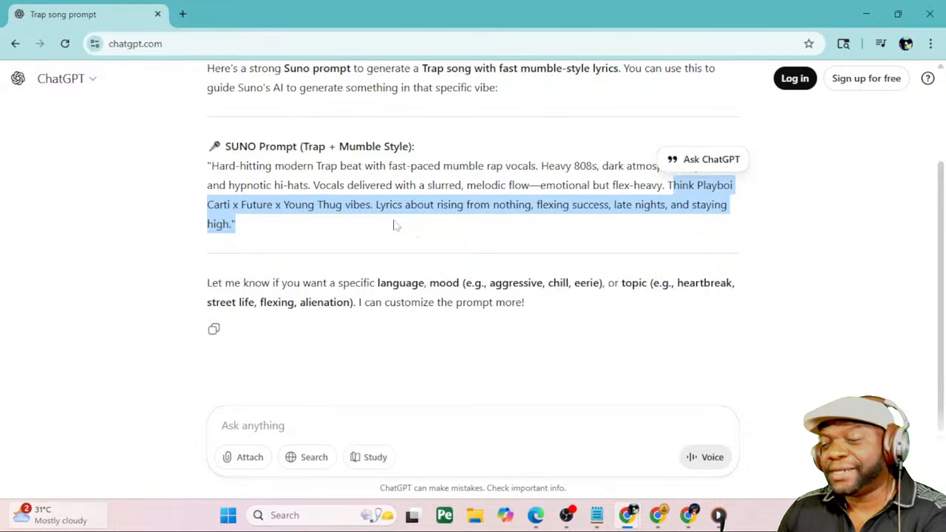
{"action": "left_click", "coordinate": [354, 198]}
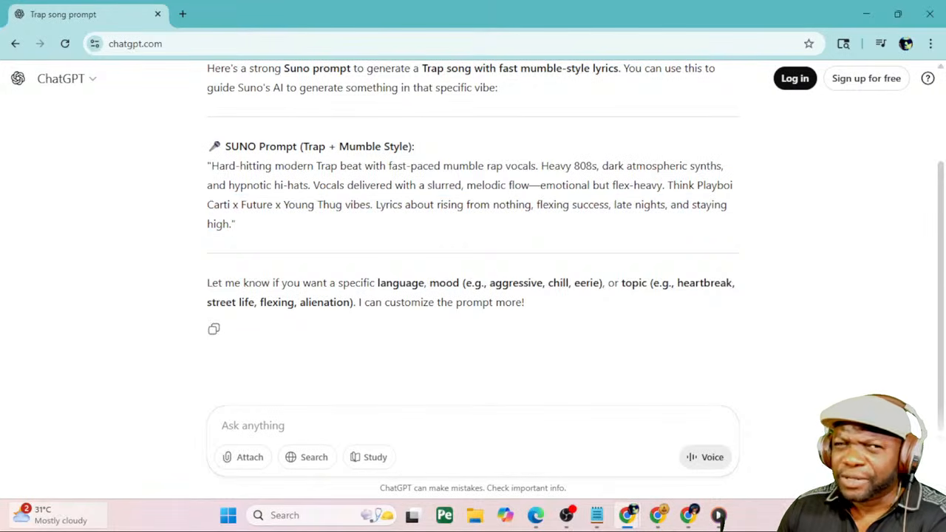
{"action": "left_click_drag", "start_coordinate": [211, 165], "coordinate": [664, 185]}
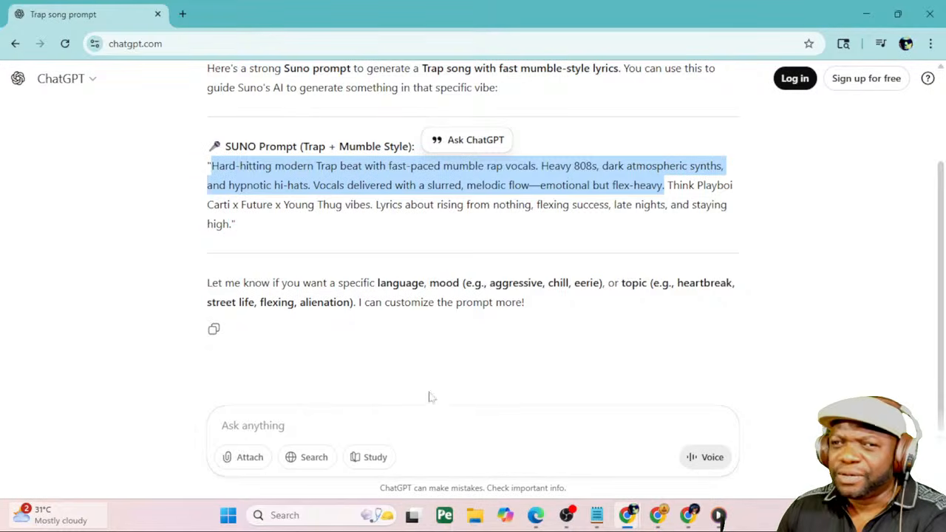
Send ChatGPT the message "gpt THAT IS NOT COOL! DO NOT PROMPT WITH ANY ARTISTES NAME! NOT ALLOWED"
{"action": "left_click", "coordinate": [432, 423]}
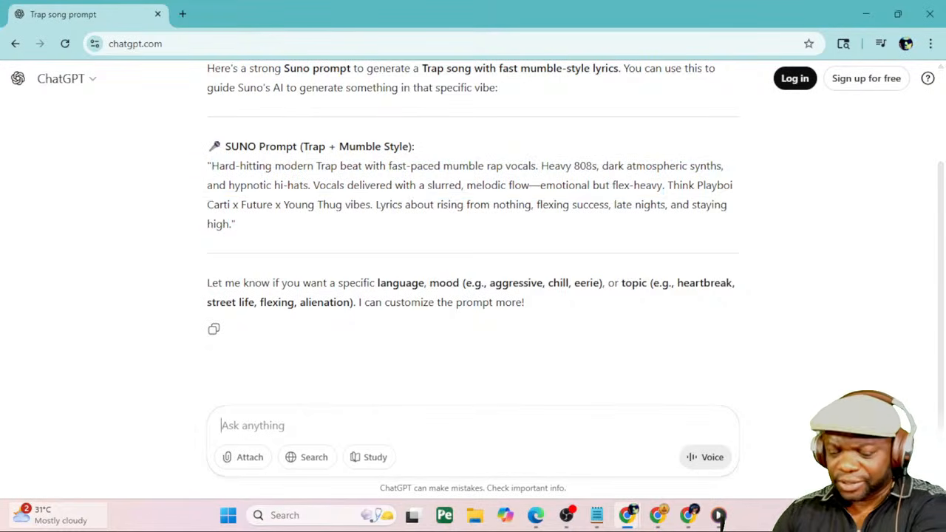
{"action": "type", "text": "gpt "}
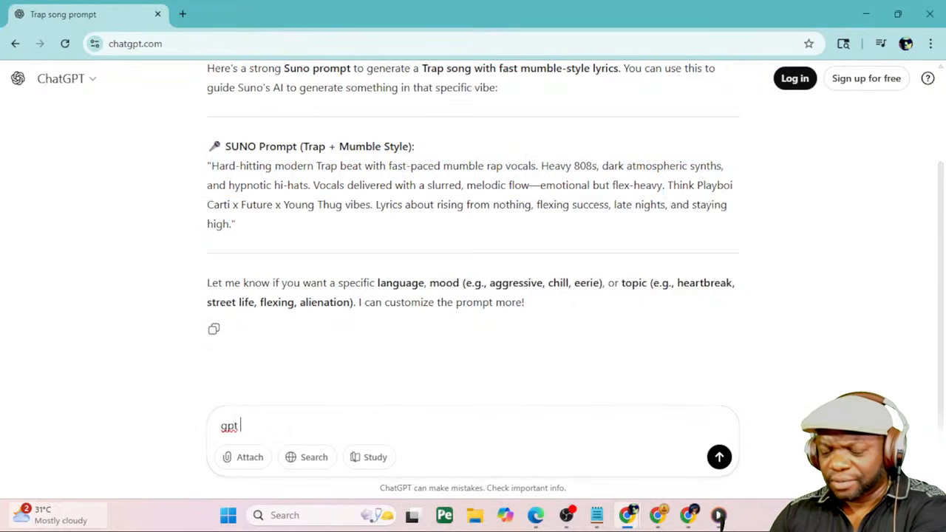
{"action": "type", "text": "THAT IS NOT CO"}
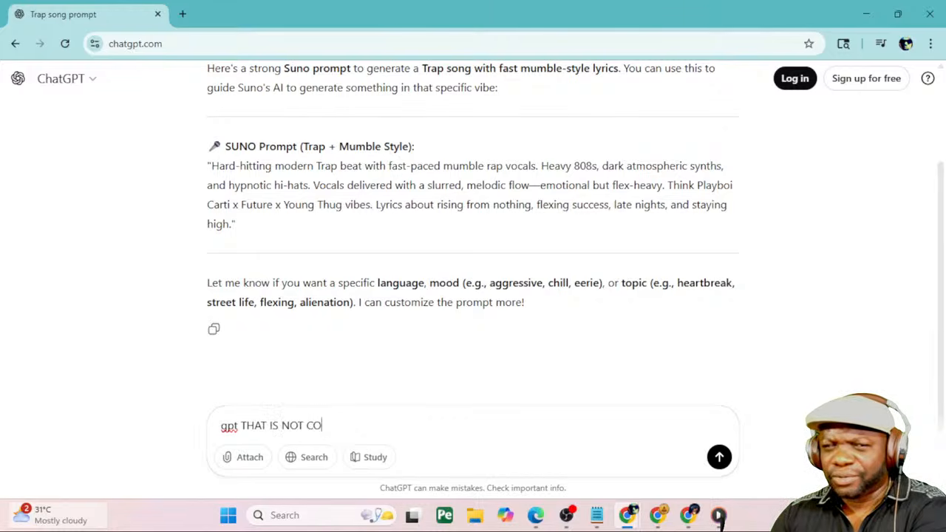
{"action": "type", "text": "OL! DO NOT "}
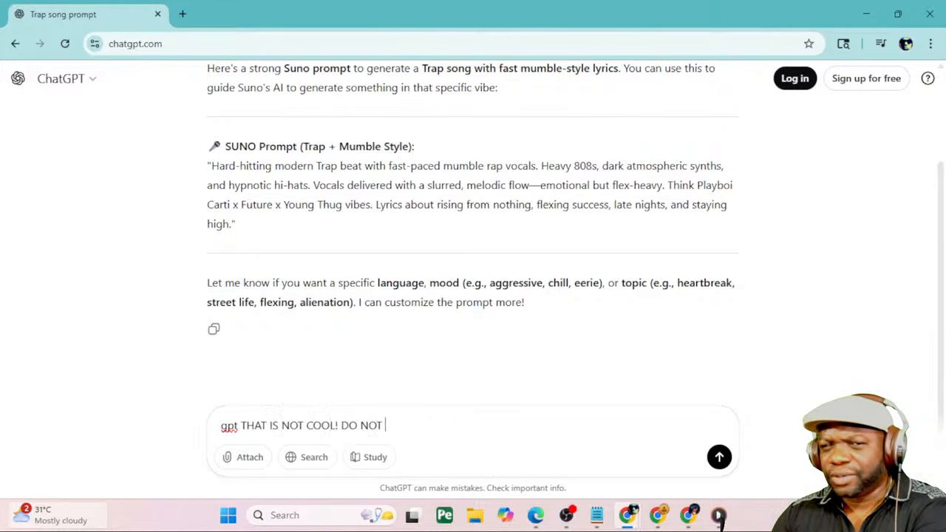
{"action": "type", "text": "PROMPT WIT"}
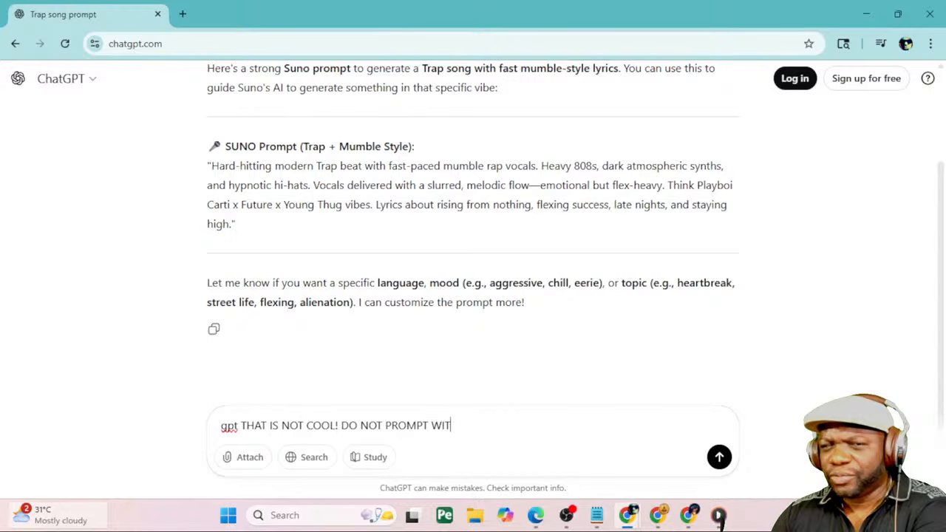
{"action": "type", "text": "H ANY ARTI"}
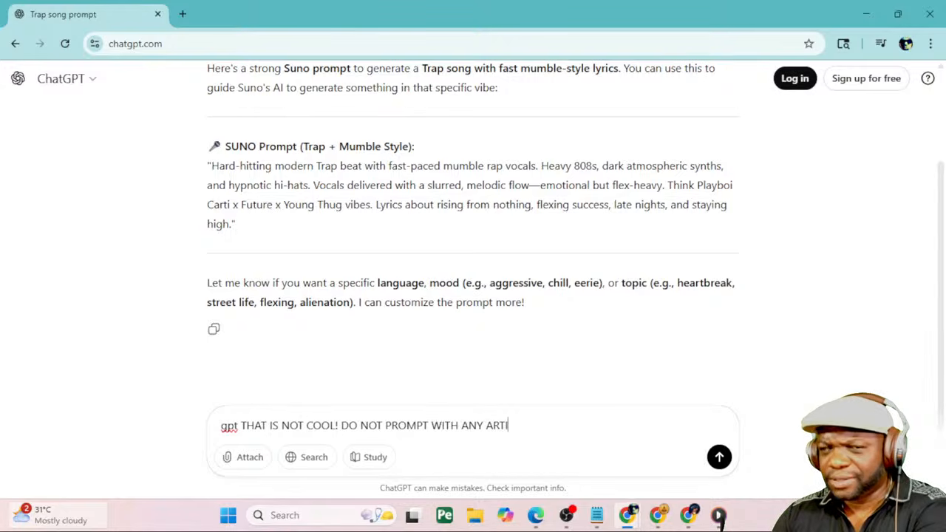
{"action": "type", "text": "STES NAME!"}
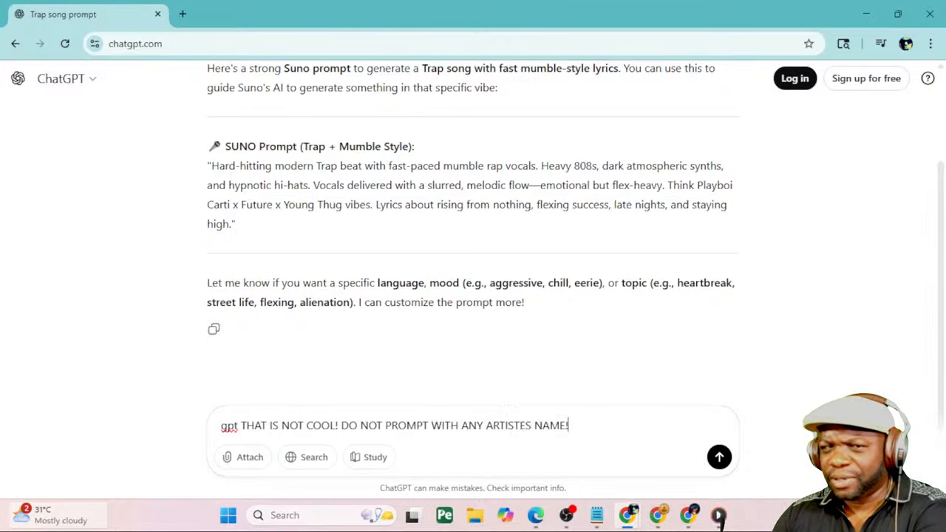
{"action": "type", "text": " NOT ALLOWED"}
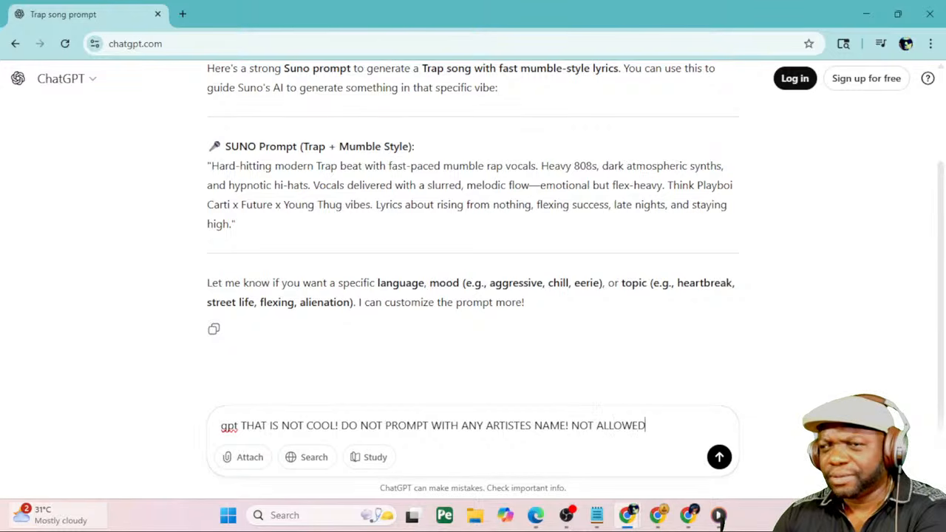
{"action": "key", "text": "Return"}
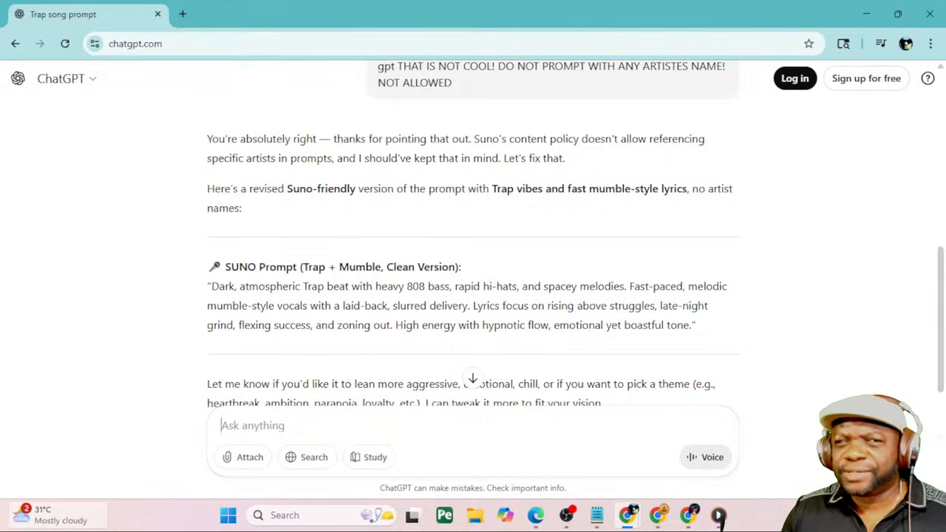
Copy ChatGPT's revised artist-free trap prompt and replace the song's style description in Suno with it
{"action": "left_click_drag", "start_coordinate": [209, 286], "coordinate": [691, 325]}
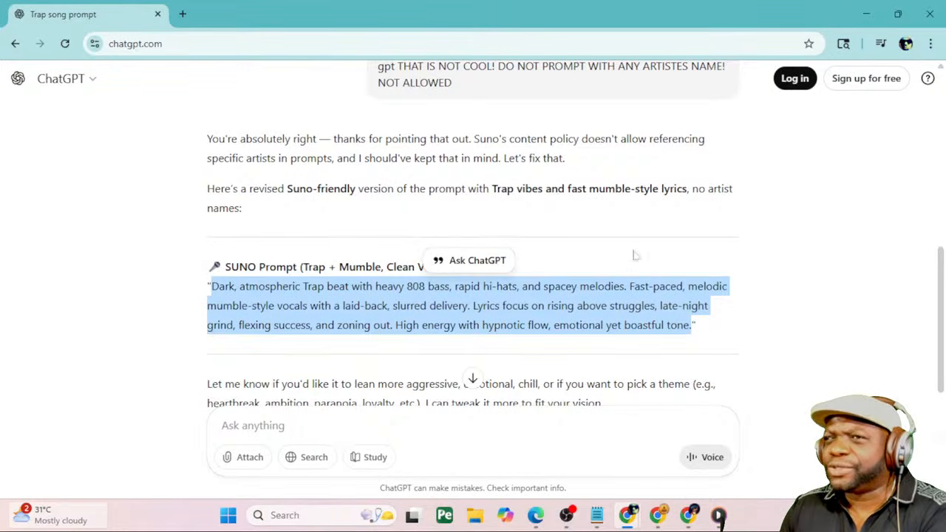
{"action": "left_click", "coordinate": [866, 14]}
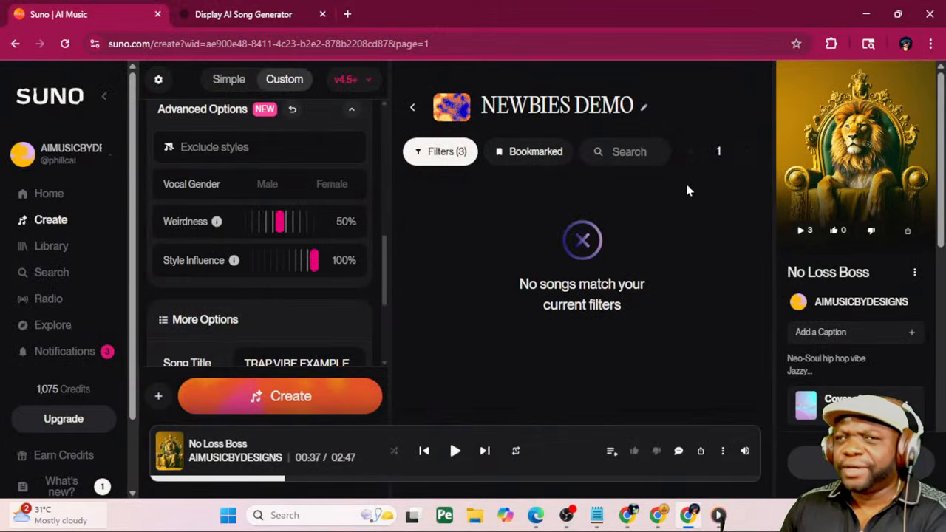
{"action": "left_click_drag", "start_coordinate": [385, 275], "coordinate": [386, 221]}
{"action": "key", "text": "ctrl+a"}
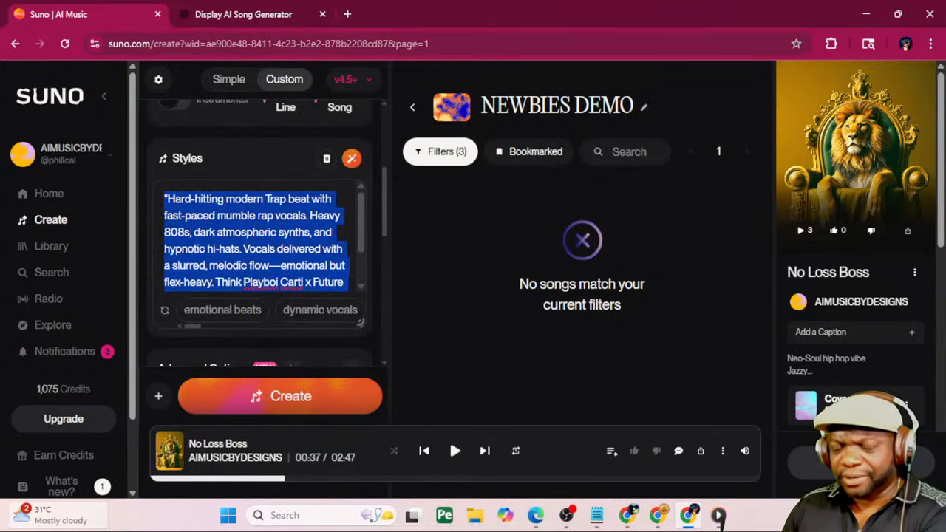
{"action": "key", "text": "ctrl+v"}
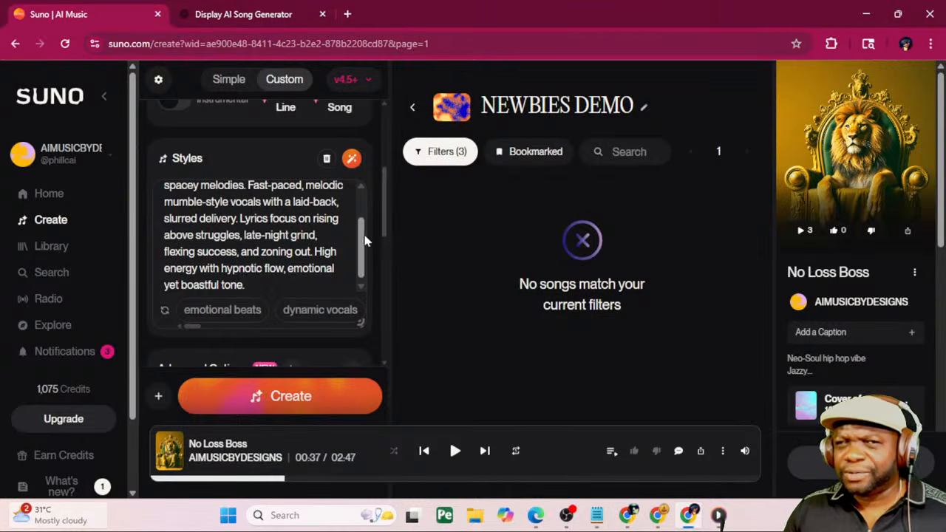
Check the new style description and song options, and create TRAP VIBE EXAMPLE in the NEWBIES DEMO workspace
{"action": "left_click_drag", "start_coordinate": [362, 239], "coordinate": [363, 194]}
{"action": "scroll", "coordinate": [386, 194], "scroll_direction": "up", "scroll_amount": 5}
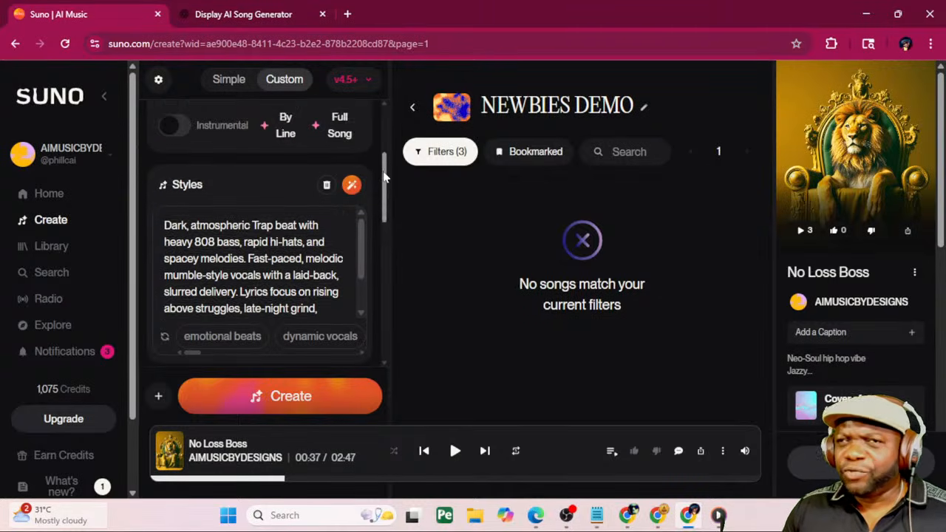
{"action": "left_click_drag", "start_coordinate": [386, 198], "coordinate": [384, 281]}
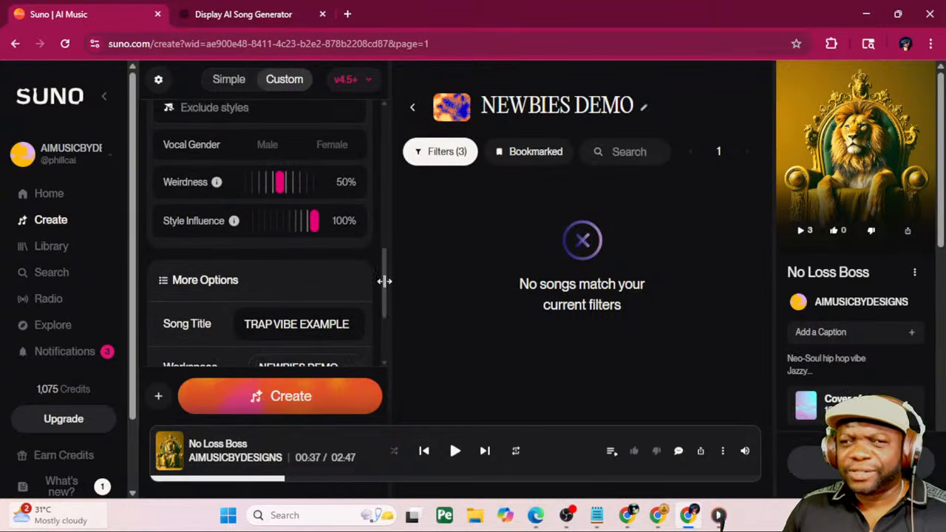
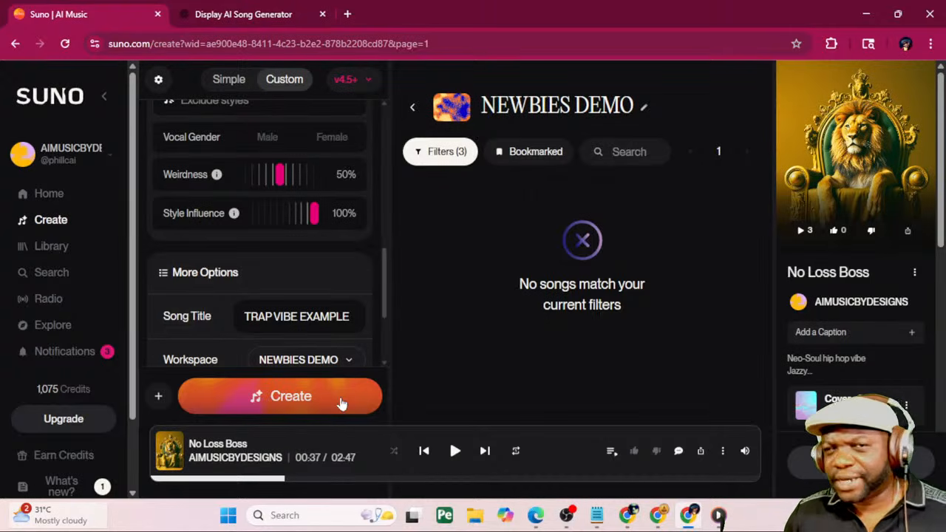
{"action": "left_click", "coordinate": [343, 403]}
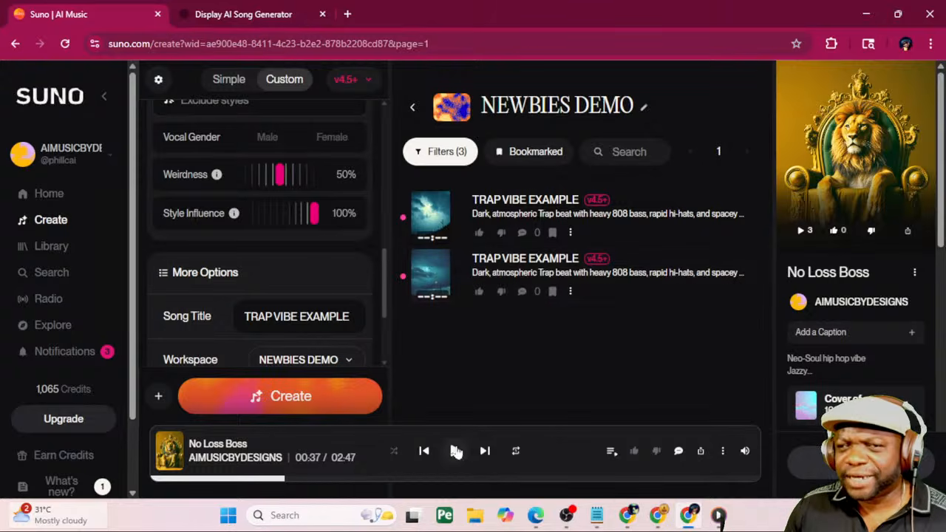
Play the second TRAP VIBE EXAMPLE version, with the song creation pane widened and the page enlarged to read its lyrics
{"action": "mouse_move", "coordinate": [743, 452]}
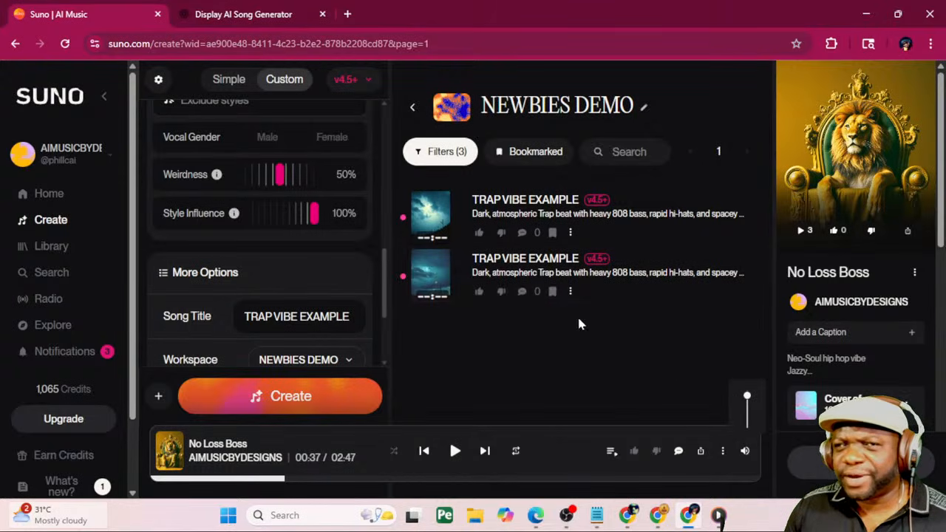
{"action": "left_click", "coordinate": [430, 277]}
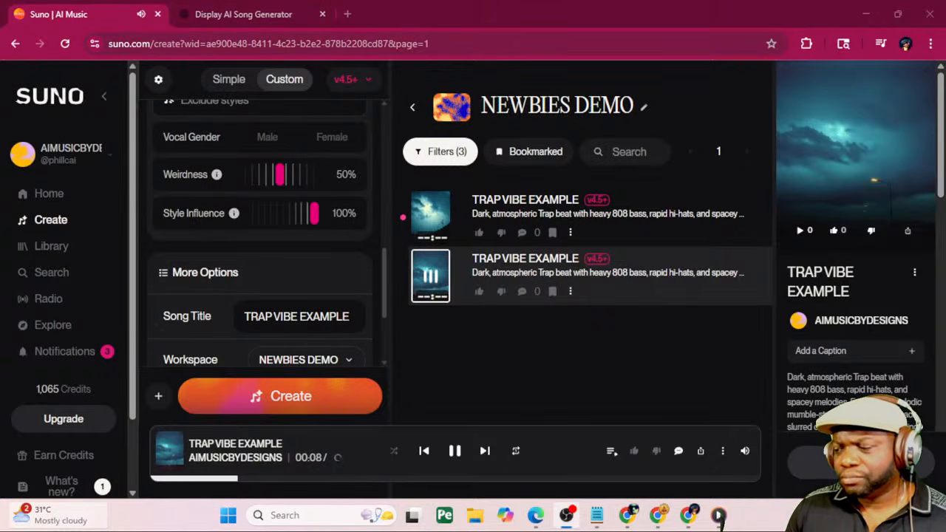
{"action": "scroll", "coordinate": [259, 259], "scroll_direction": "up", "scroll_amount": 10}
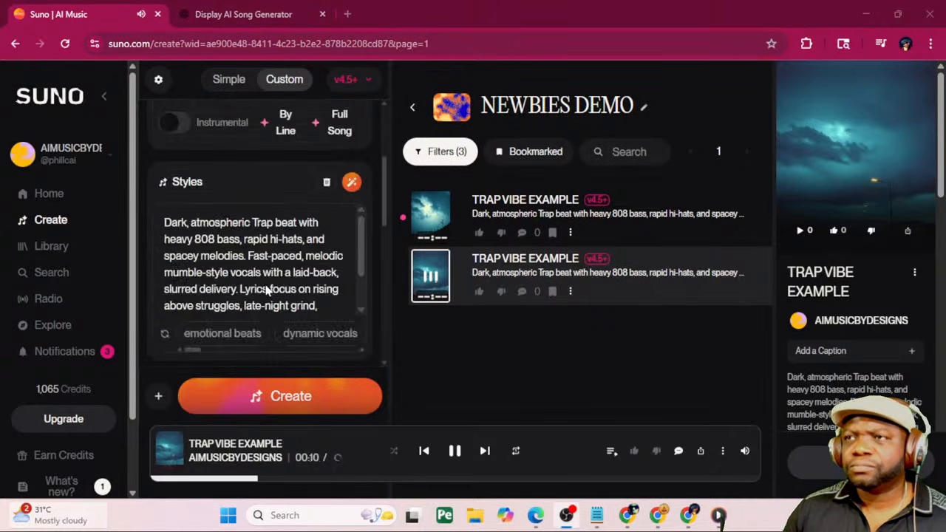
{"action": "scroll", "coordinate": [259, 243], "scroll_direction": "up", "scroll_amount": 10}
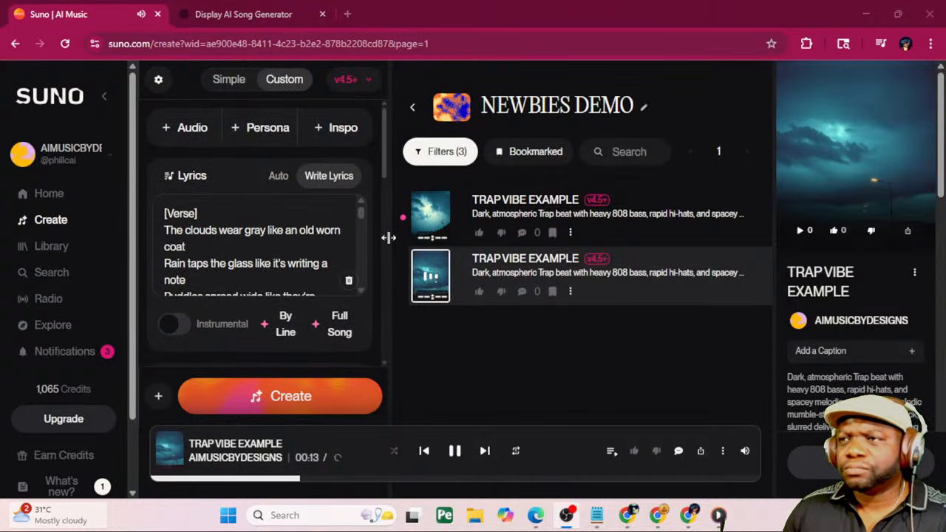
{"action": "left_click_drag", "start_coordinate": [389, 238], "coordinate": [597, 272]}
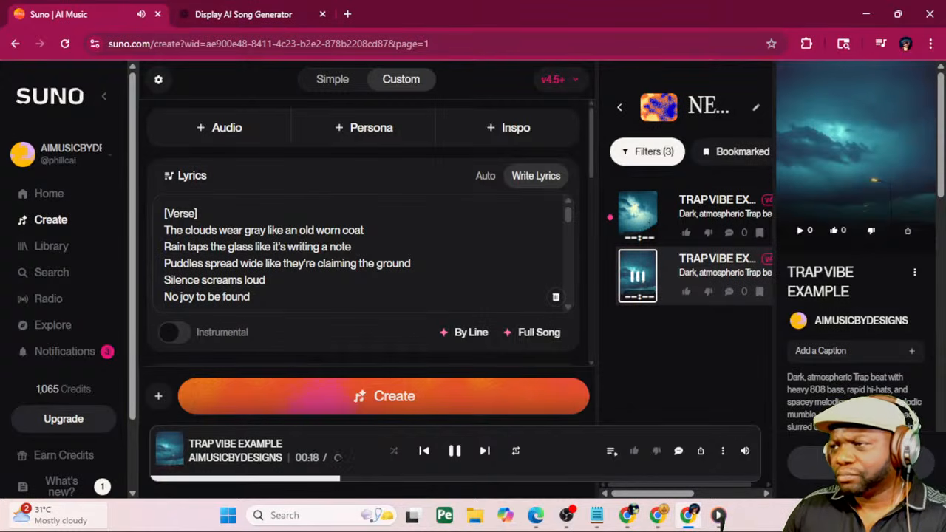
{"action": "mouse_move", "coordinate": [746, 451]}
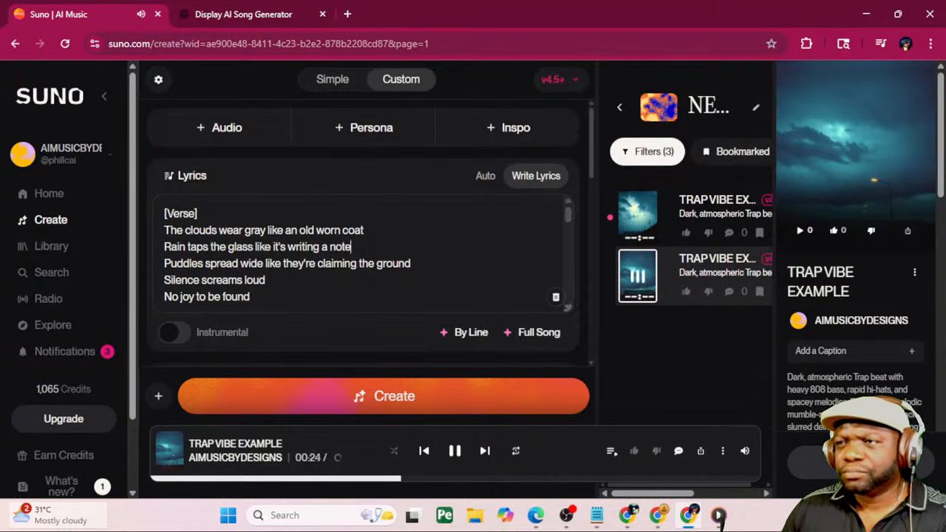
{"action": "key", "text": "ctrl+plus"}
{"action": "left_click", "coordinate": [452, 291]}
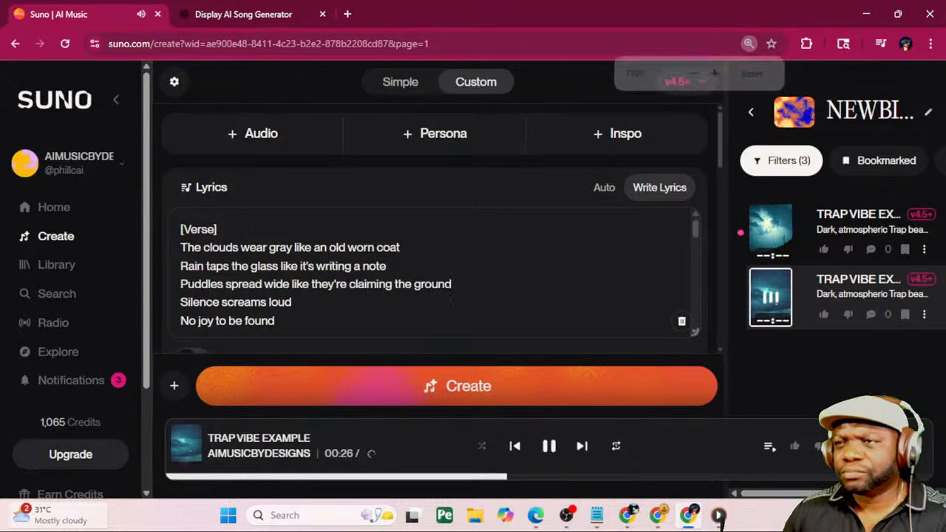
Follow the lyrics from the first verse through the chorus to the end of Verse 2 while the song plays
{"action": "key", "text": "Down"}
{"action": "key", "text": "Down"}
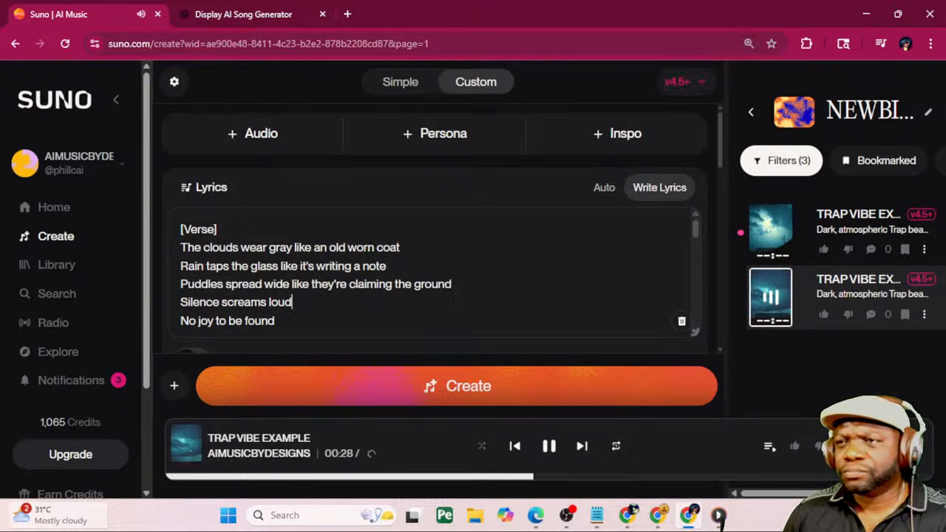
{"action": "key", "text": "Return"}
{"action": "type", "text": "[Chorus] Oh the storm It owns the sky No sun to chase No reason why The wind it howls The trees they cry"}
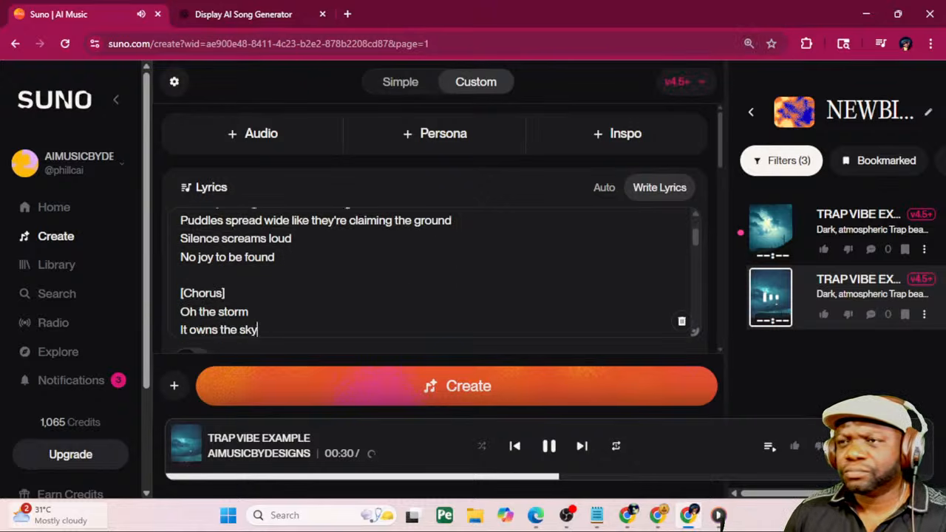
{"action": "type", "text": " Oh the storm It owns the sky "}
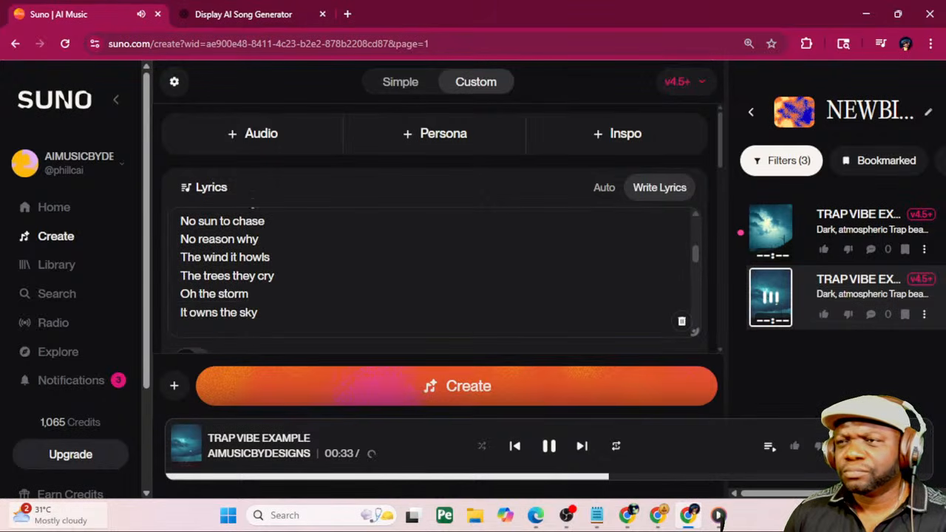
{"action": "type", "text": " [Verse 2] Streetlights flicker like they're losing hope The world feels small Tied up with a rope My shadow's gone"}
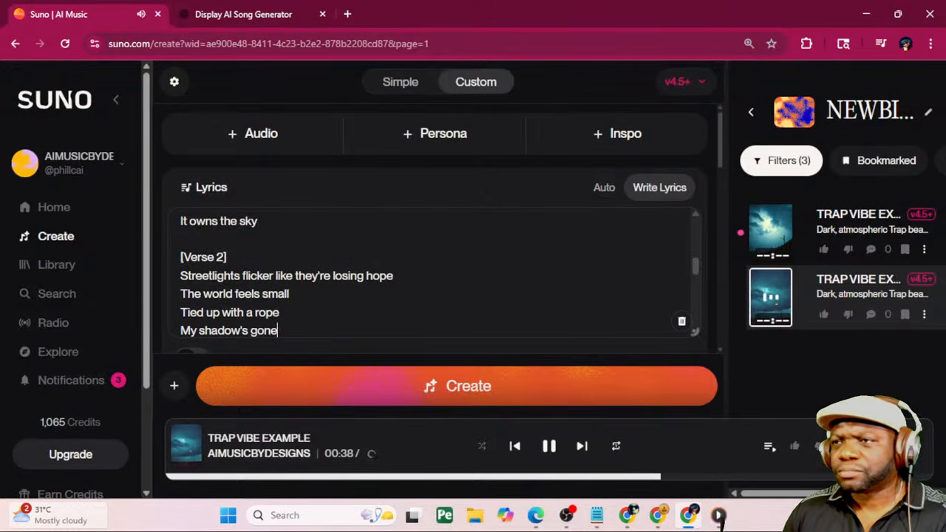
{"action": "type", "text": " It ran from the gloom"}
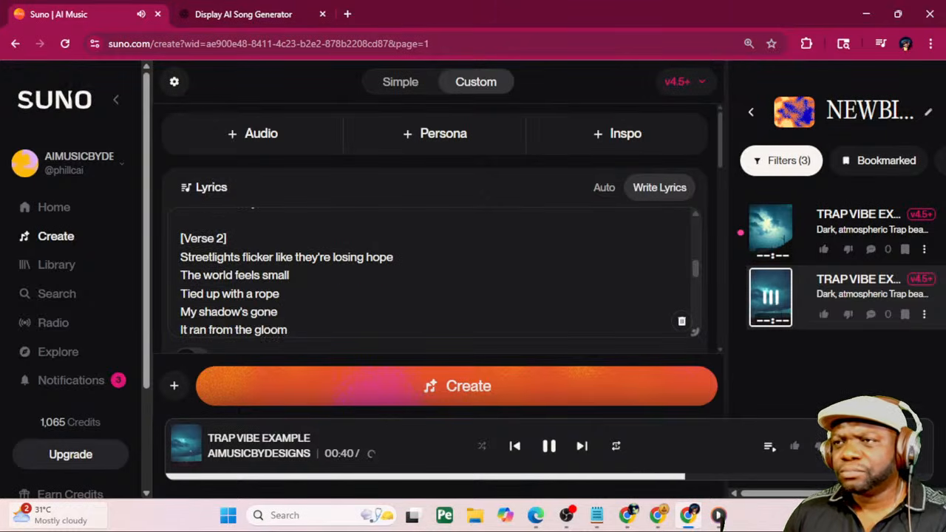
{"action": "type", "text": " Left me alone in this shadowless room"}
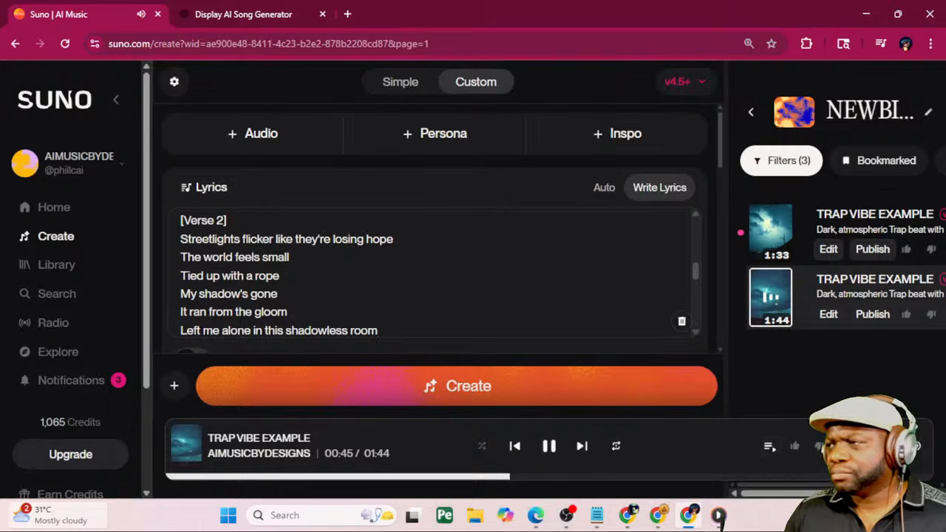
Lower the playback volume and review the trap style description used for the song
{"action": "mouse_move", "coordinate": [917, 447]}
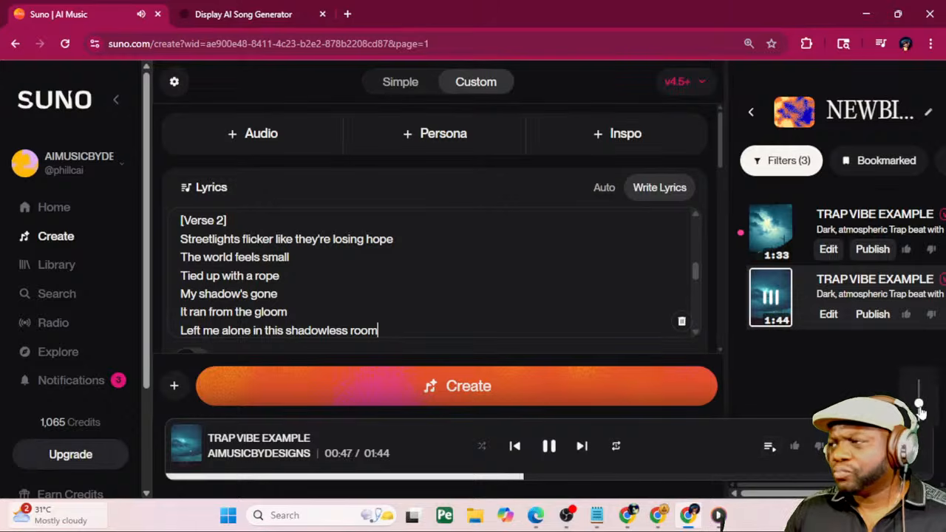
{"action": "left_click_drag", "start_coordinate": [920, 411], "coordinate": [921, 421]}
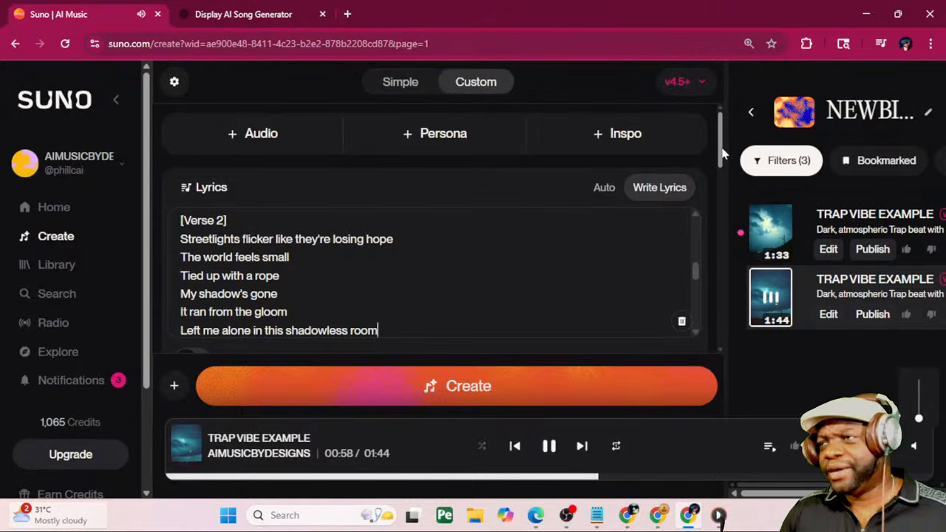
{"action": "left_click_drag", "start_coordinate": [722, 151], "coordinate": [722, 203]}
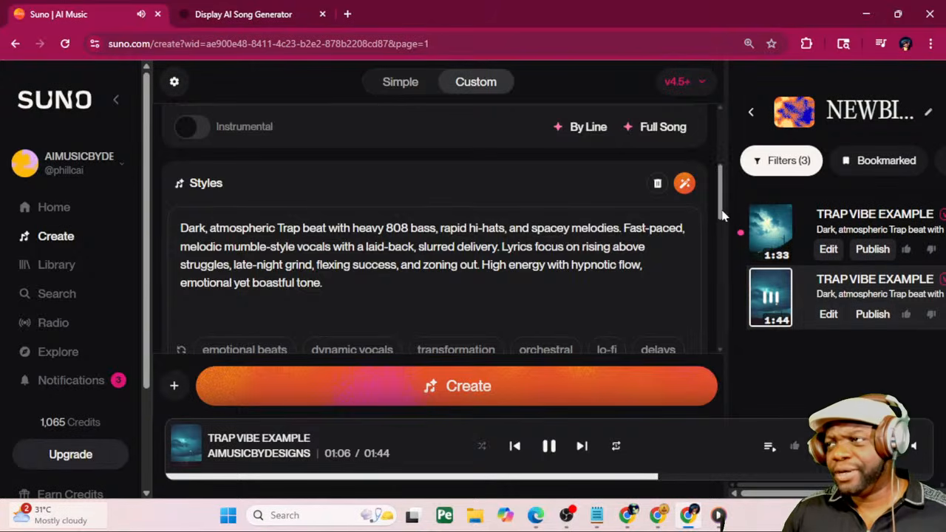
{"action": "scroll", "coordinate": [723, 165], "scroll_direction": "up", "scroll_amount": 5}
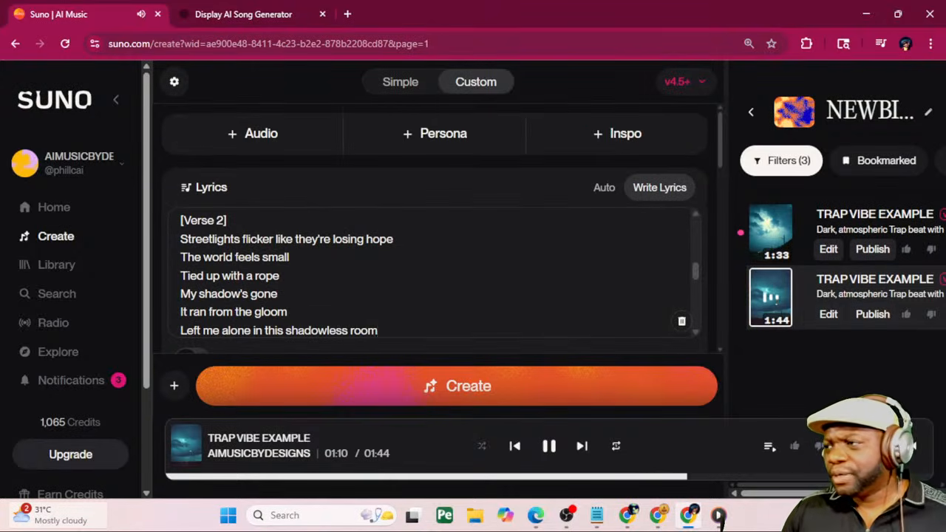
Narrow the song creation pane and play the first TRAP VIBE EXAMPLE version at a higher volume
{"action": "mouse_move", "coordinate": [917, 448]}
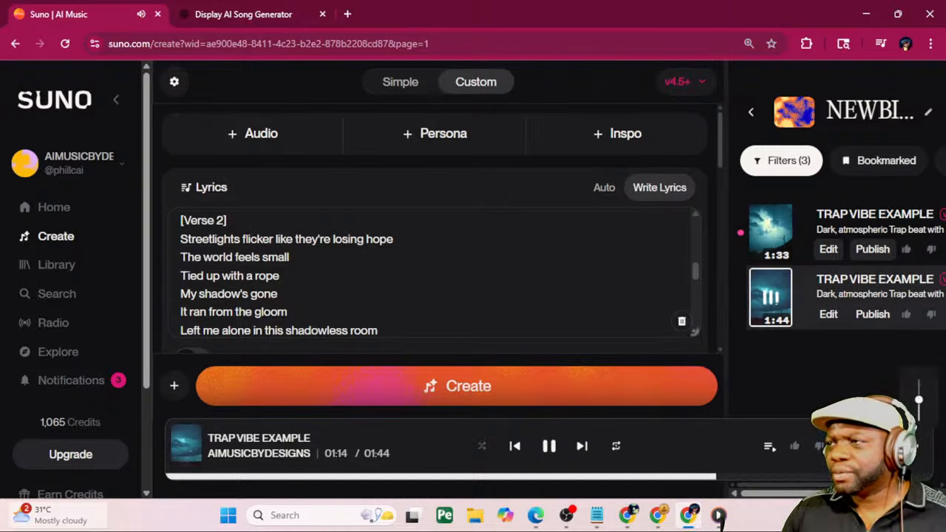
{"action": "left_click_drag", "start_coordinate": [728, 278], "coordinate": [518, 273]}
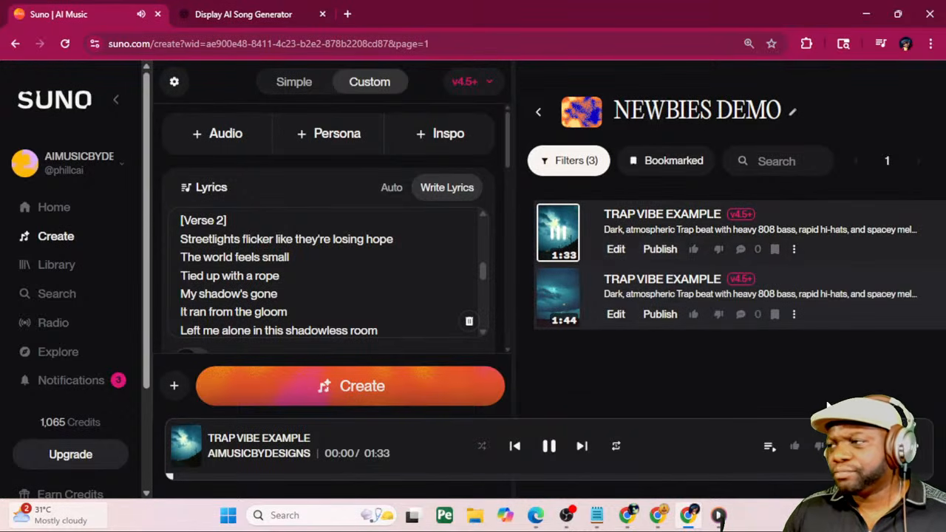
{"action": "mouse_move", "coordinate": [918, 444]}
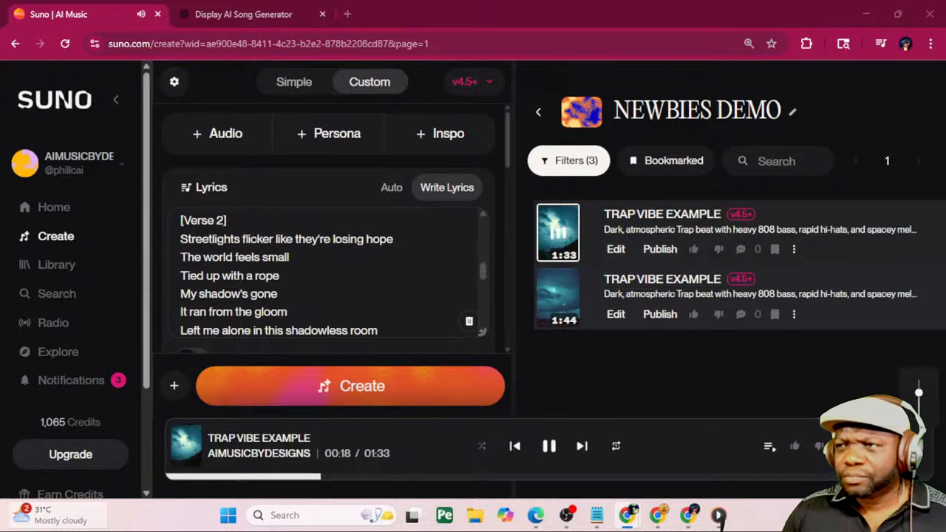
Return to the first verse of the trap song's lyrics and place the cursor after "Silence screams loud"
{"action": "scroll", "coordinate": [330, 275], "scroll_direction": "up", "scroll_amount": 5}
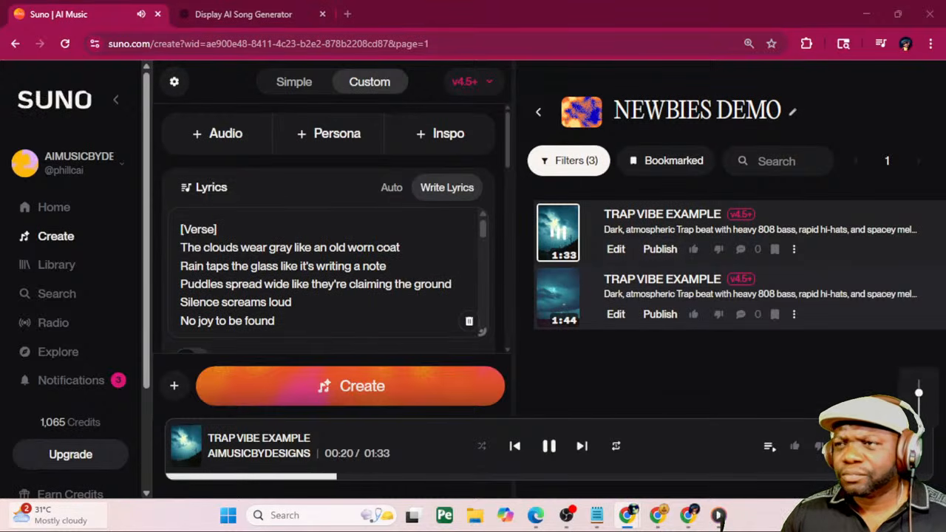
{"action": "left_click", "coordinate": [293, 302]}
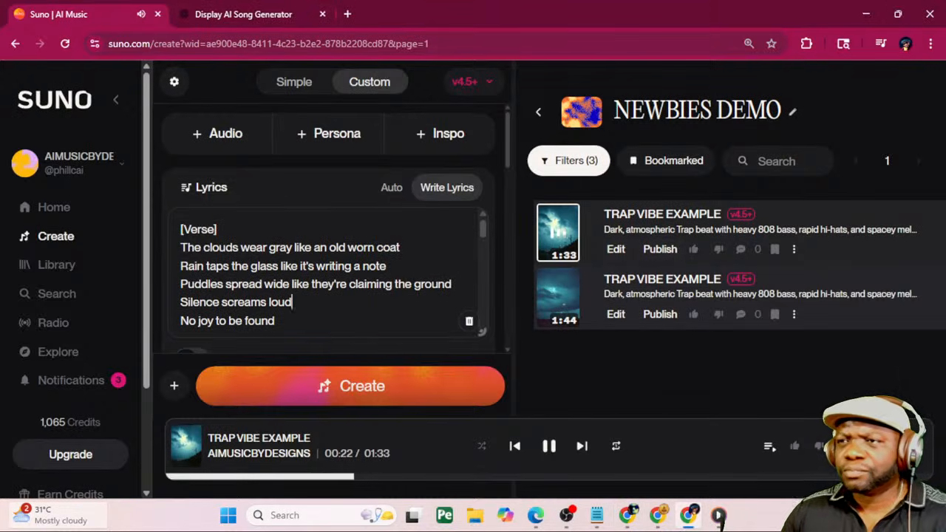
{"action": "key", "text": "ctrl+plus"}
{"action": "key", "text": "ctrl+plus"}
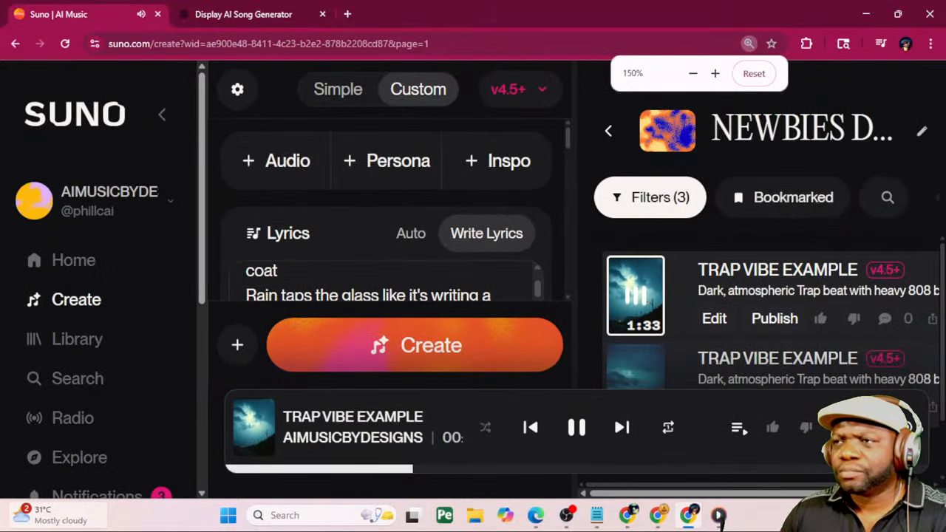
{"action": "key", "text": "ctrl+minus"}
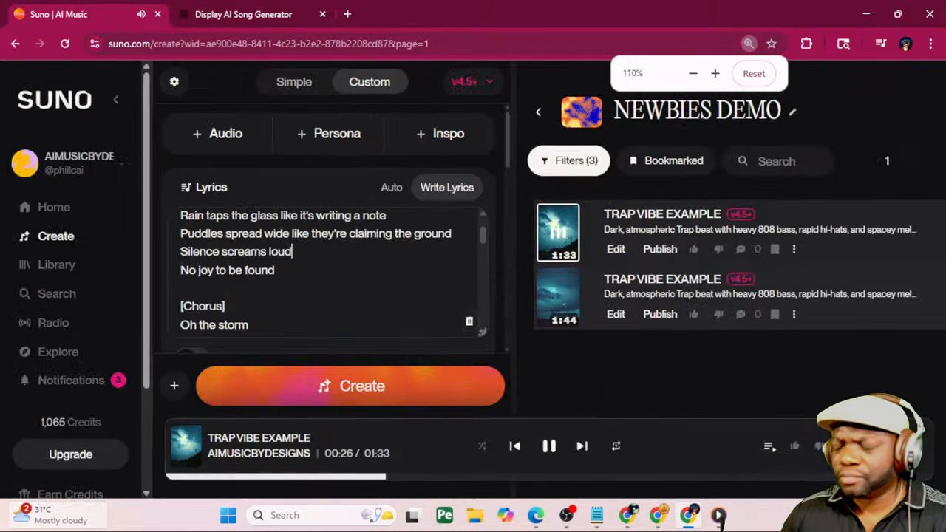
Follow the lyrics line by line from the first chorus through Verse 2 and the Bridge to the second chorus heading while the song plays
{"action": "key", "text": "Down"}
{"action": "key", "text": "Down"}
{"action": "key", "text": "Down"}
{"action": "key", "text": "Down"}
{"action": "key", "text": "Down"}
{"action": "key", "text": "Down"}
{"action": "key", "text": "Down"}
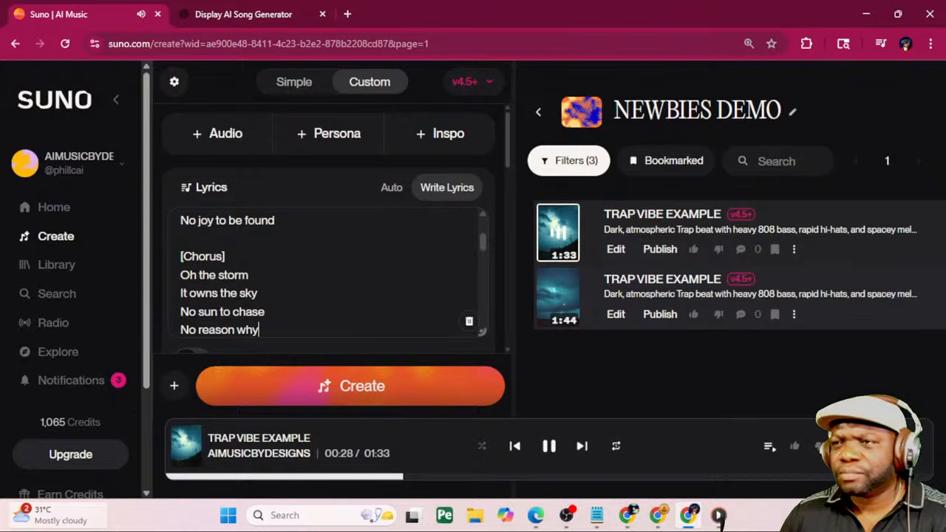
{"action": "key", "text": "Down"}
{"action": "key", "text": "Down"}
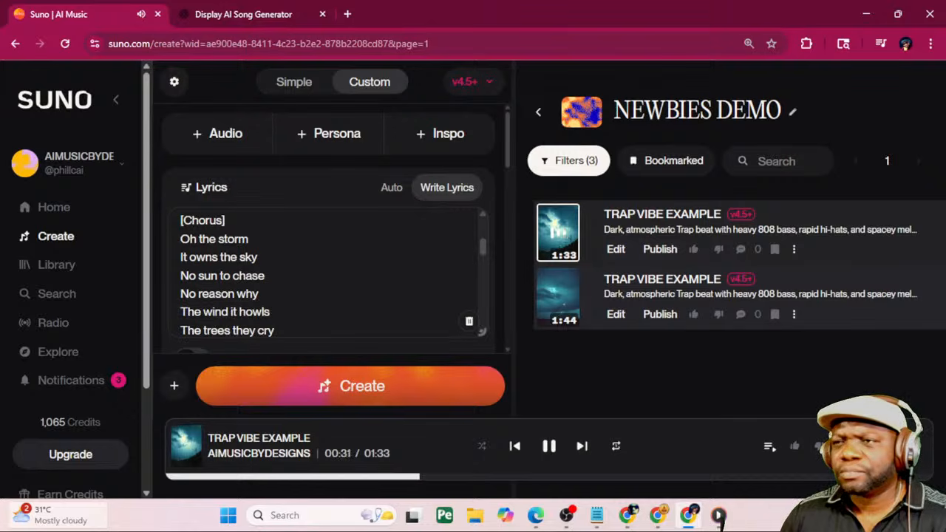
{"action": "key", "text": "Down"}
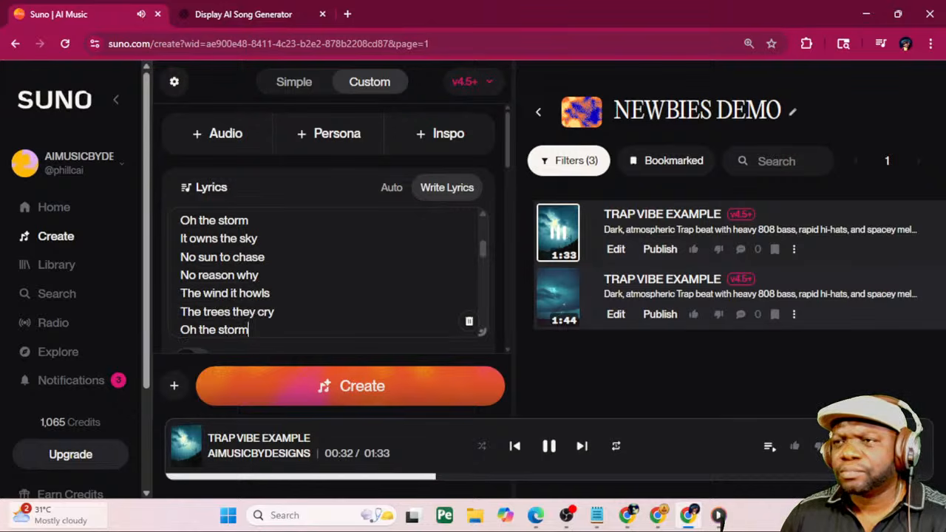
{"action": "key", "text": "Down"}
{"action": "key", "text": "Down"}
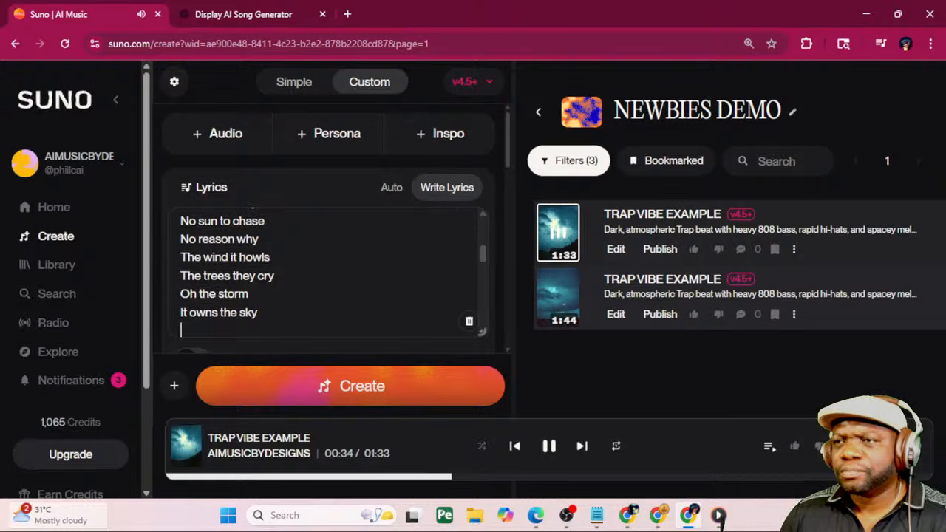
{"action": "key", "text": "Down"}
{"action": "key", "text": "Down"}
{"action": "key", "text": "Down"}
{"action": "key", "text": "Down"}
{"action": "key", "text": "Down"}
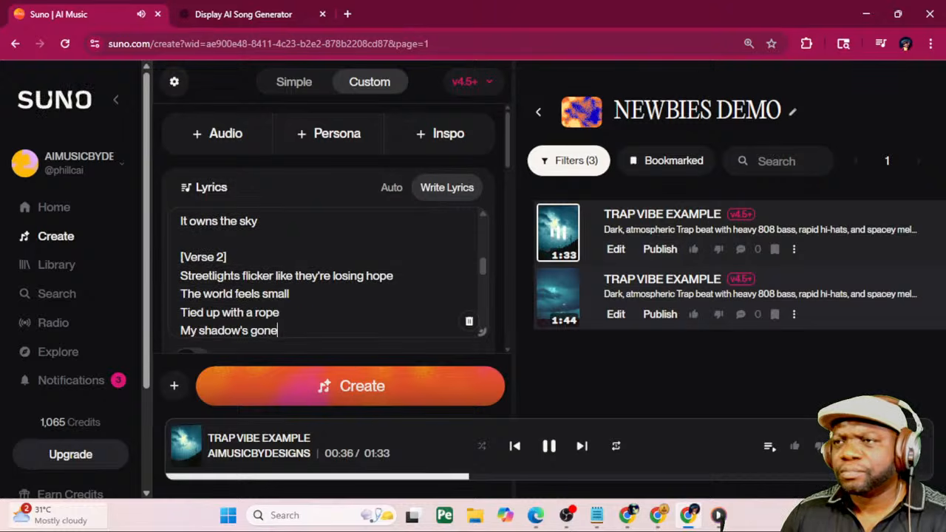
{"action": "key", "text": "Down"}
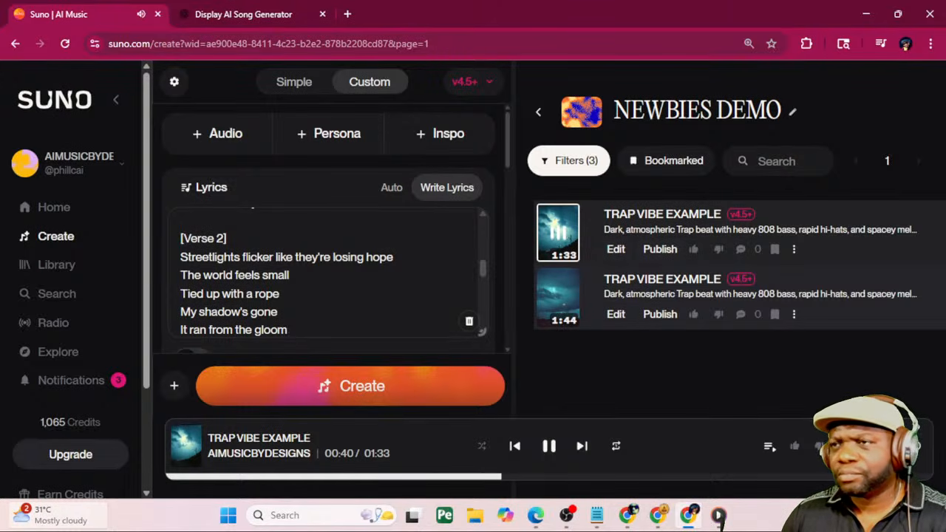
{"action": "key", "text": "Down"}
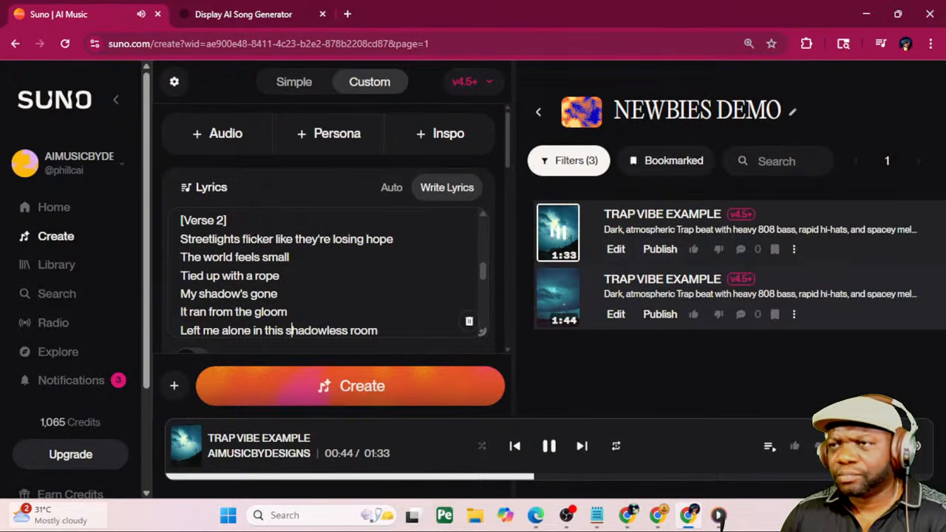
{"action": "key", "text": "Down"}
{"action": "key", "text": "Down"}
{"action": "key", "text": "Down"}
{"action": "key", "text": "Down"}
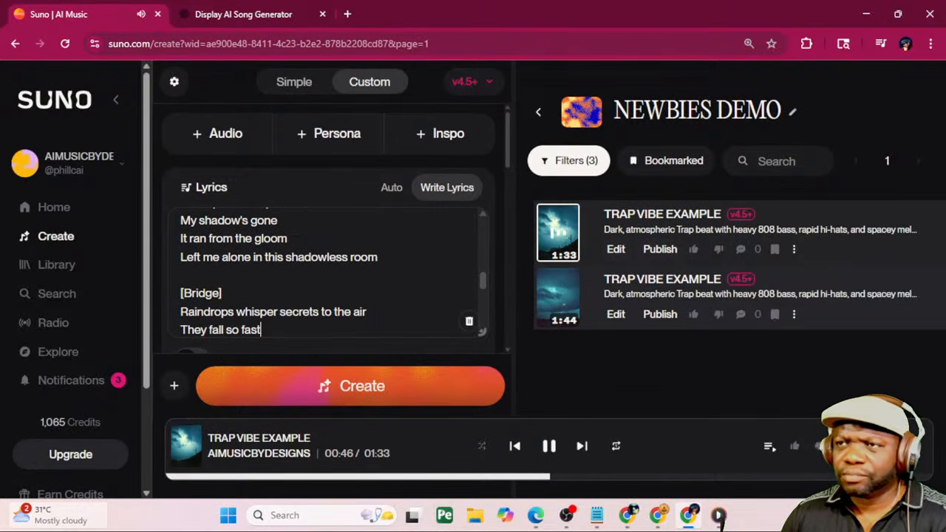
{"action": "key", "text": "Down"}
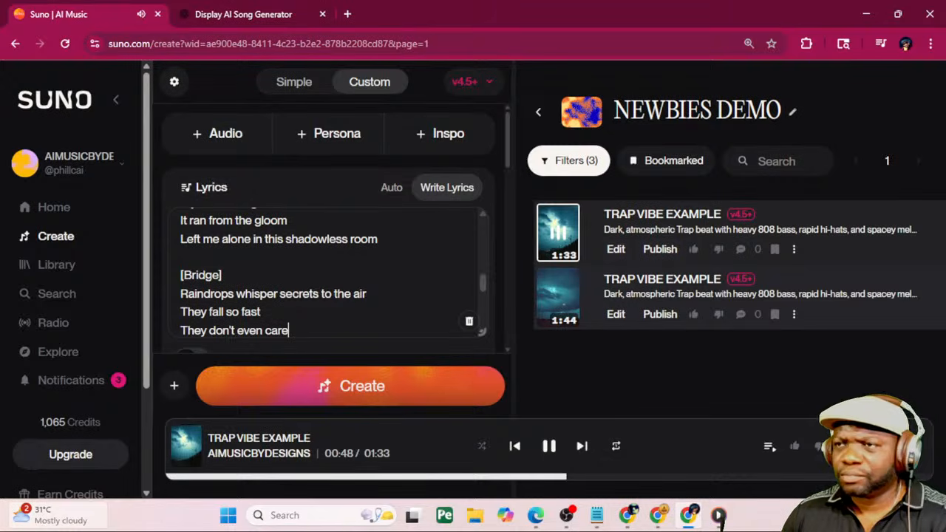
{"action": "key", "text": "Down"}
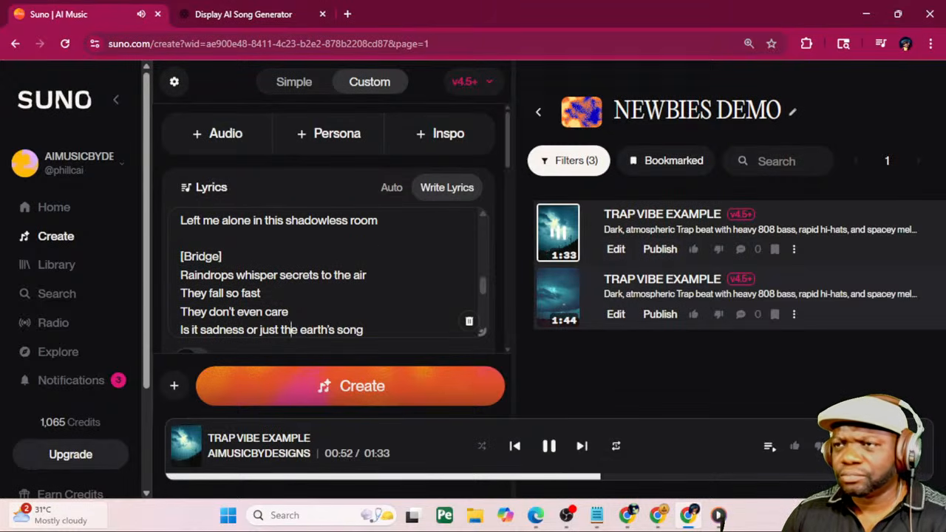
{"action": "key", "text": "Down"}
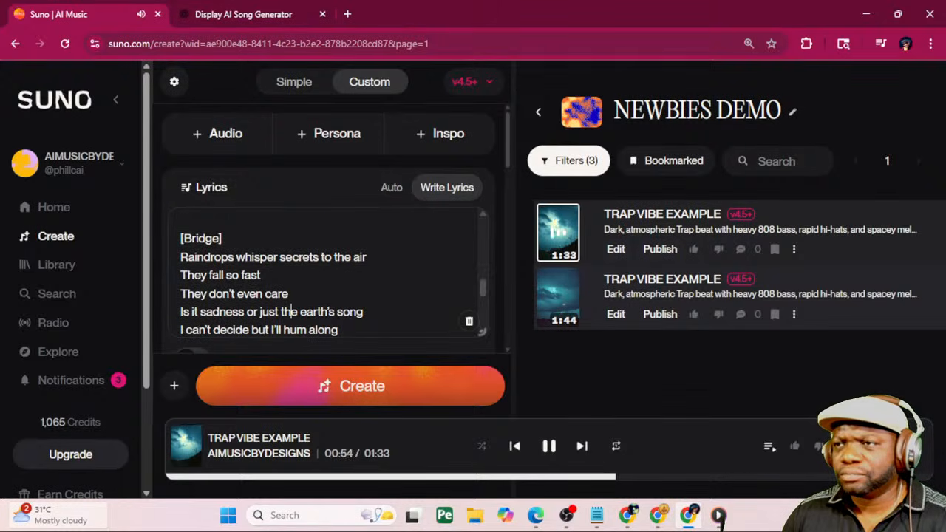
{"action": "key", "text": "Down"}
{"action": "key", "text": "Down"}
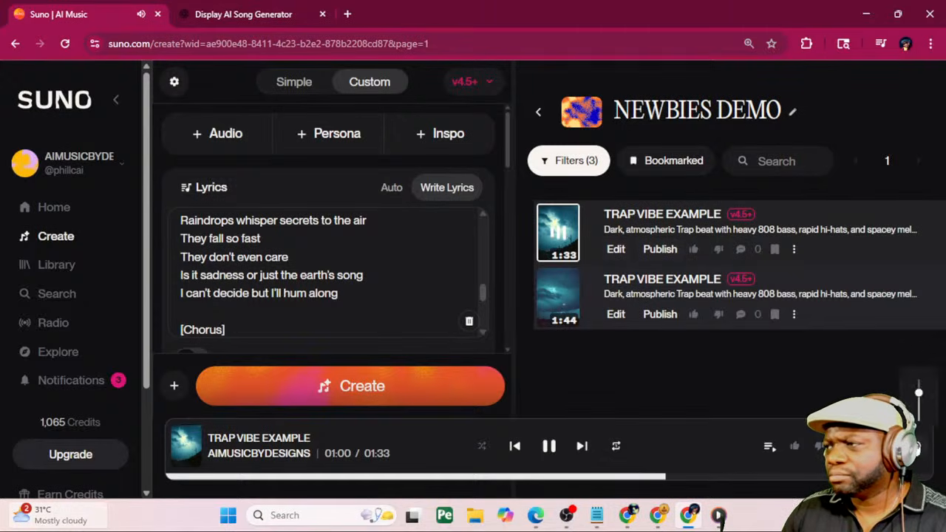
Lower the playback volume and review the trap style description used for the song
{"action": "left_click_drag", "start_coordinate": [913, 401], "coordinate": [919, 413]}
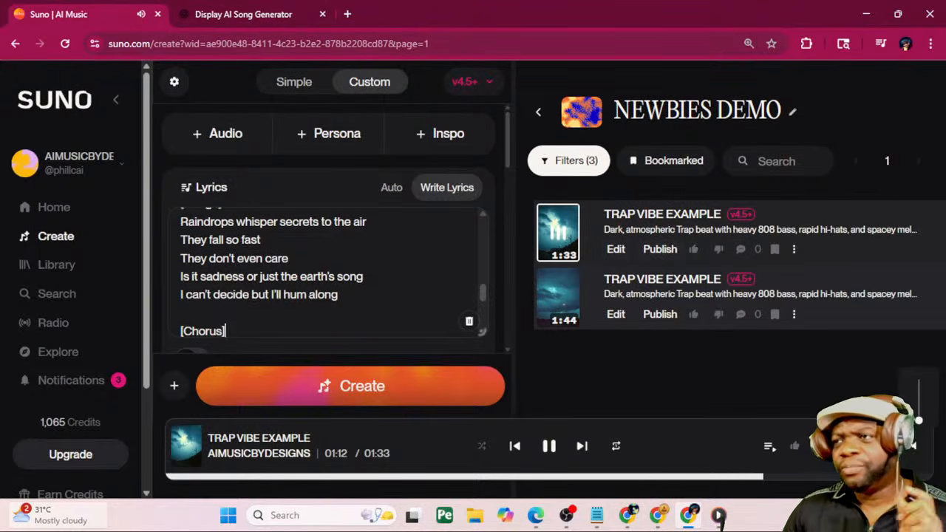
{"action": "scroll", "coordinate": [492, 233], "scroll_direction": "down", "scroll_amount": 3}
{"action": "scroll", "coordinate": [492, 233], "scroll_direction": "down", "scroll_amount": 3}
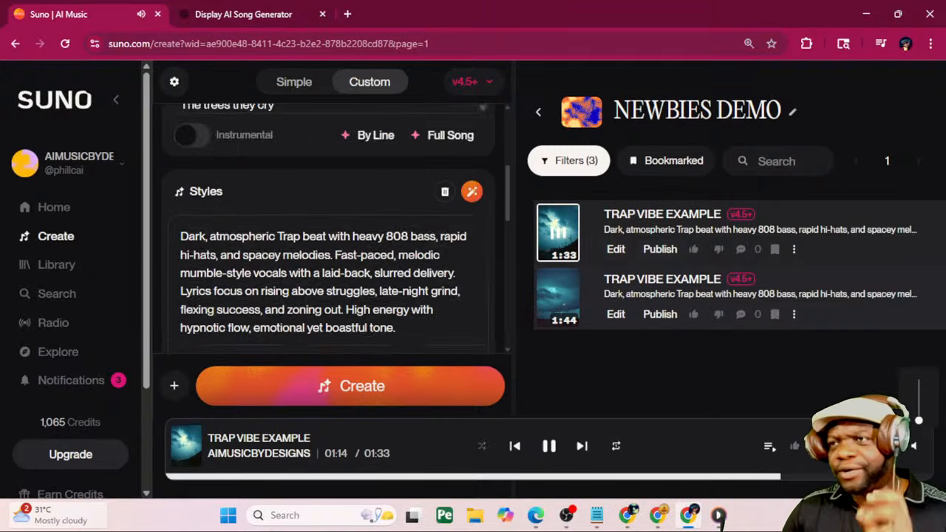
{"action": "scroll", "coordinate": [336, 228], "scroll_direction": "down", "scroll_amount": 1}
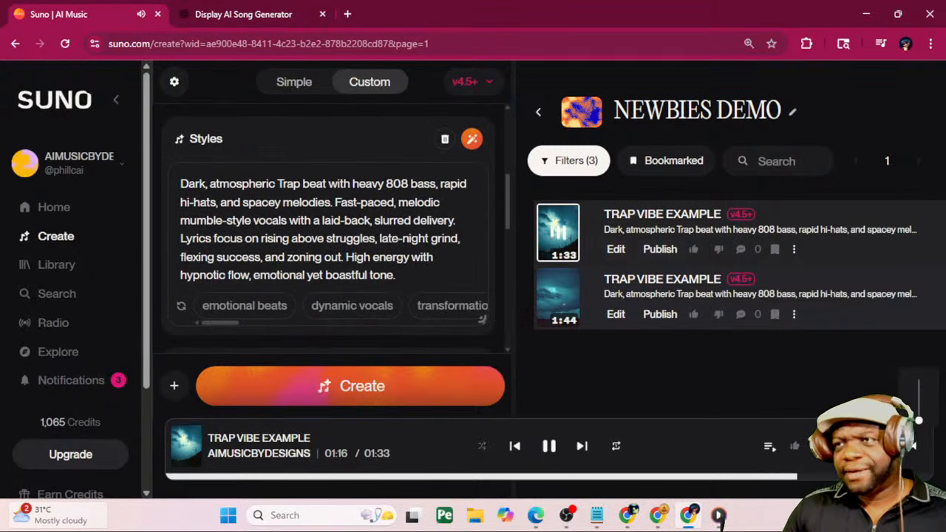
{"action": "scroll", "coordinate": [384, 228], "scroll_direction": "down", "scroll_amount": 1}
Go back to the song's lyrics and bring the first verse into view
{"action": "scroll", "coordinate": [384, 228], "scroll_direction": "up", "scroll_amount": 5}
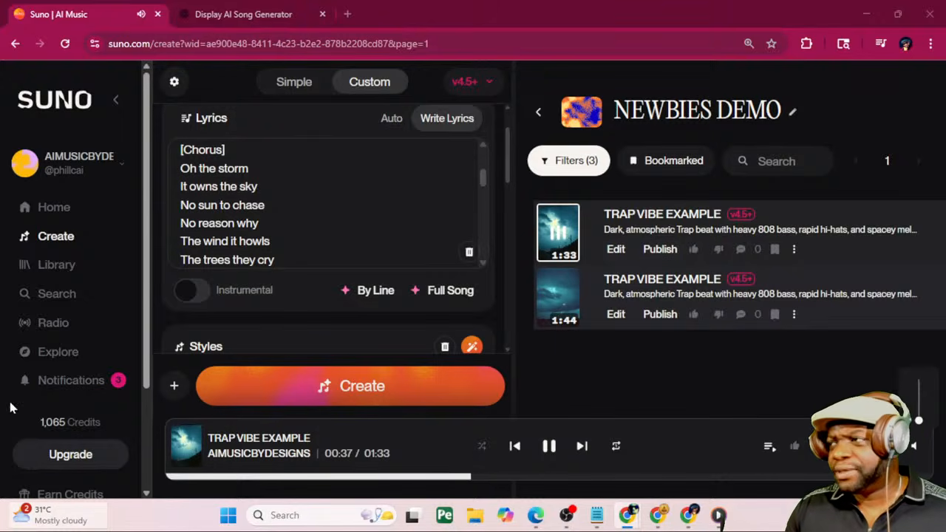
{"action": "left_click", "coordinate": [768, 380]}
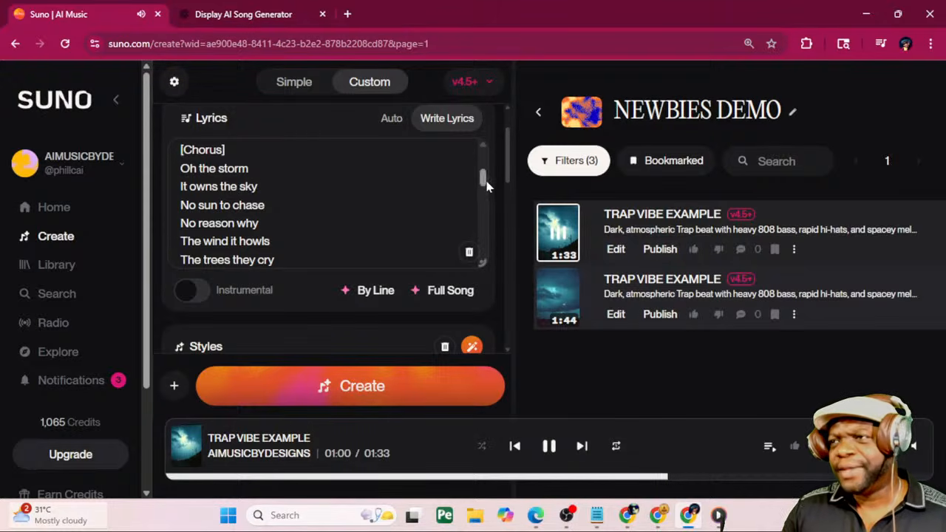
{"action": "left_click_drag", "start_coordinate": [483, 179], "coordinate": [482, 155]}
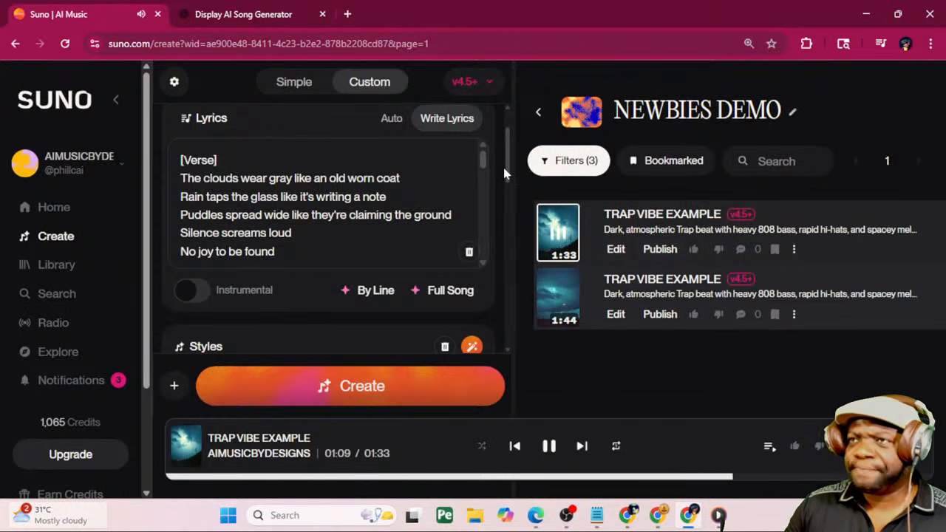
Switch to the other Chrome window and open the SUNO 101 course page
{"action": "mouse_move", "coordinate": [631, 515]}
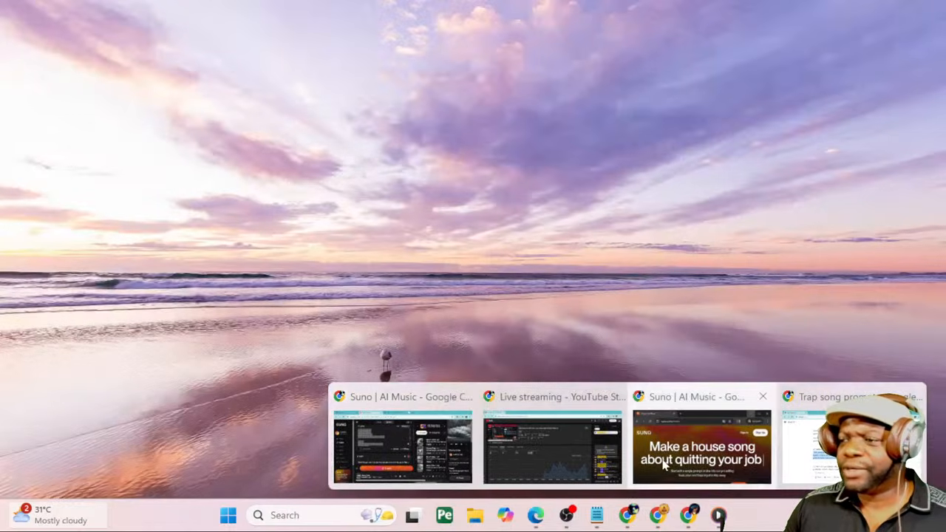
{"action": "left_click", "coordinate": [663, 464]}
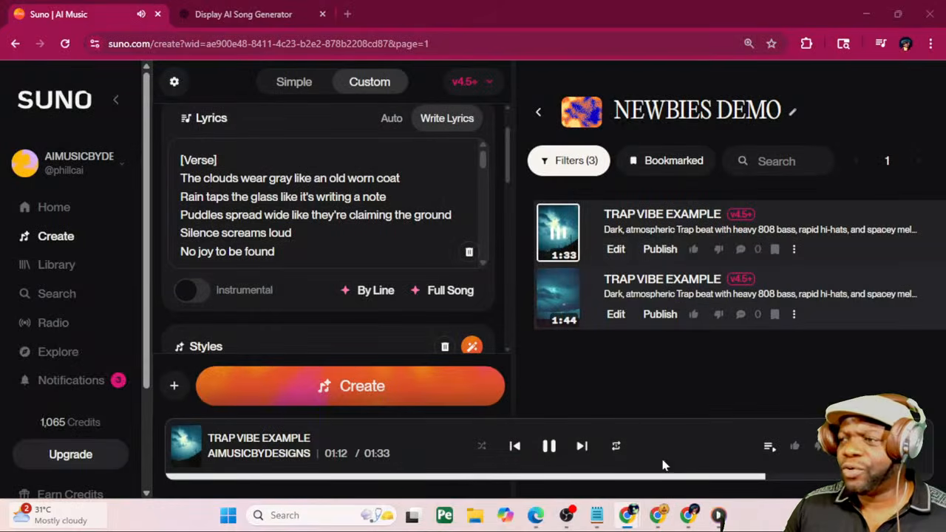
{"action": "mouse_move", "coordinate": [624, 512]}
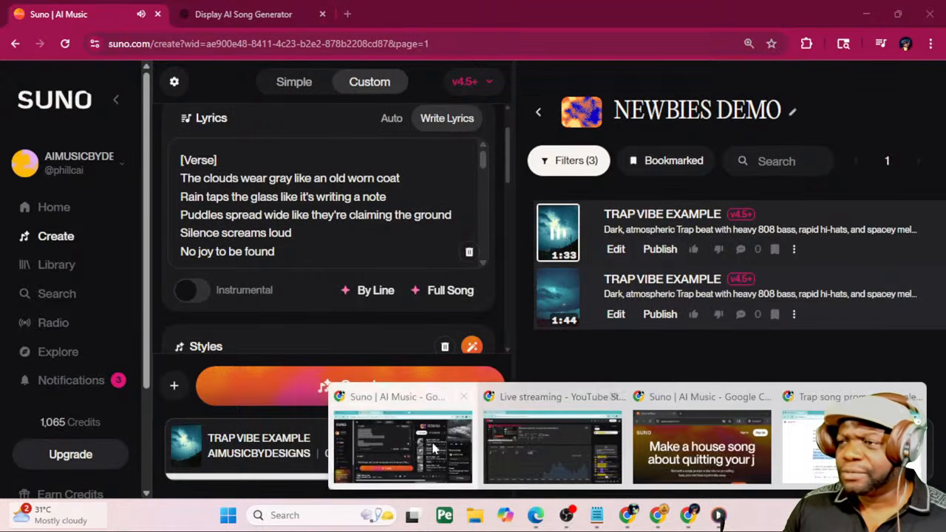
{"action": "left_click", "coordinate": [432, 446]}
{"action": "left_click", "coordinate": [94, 15]}
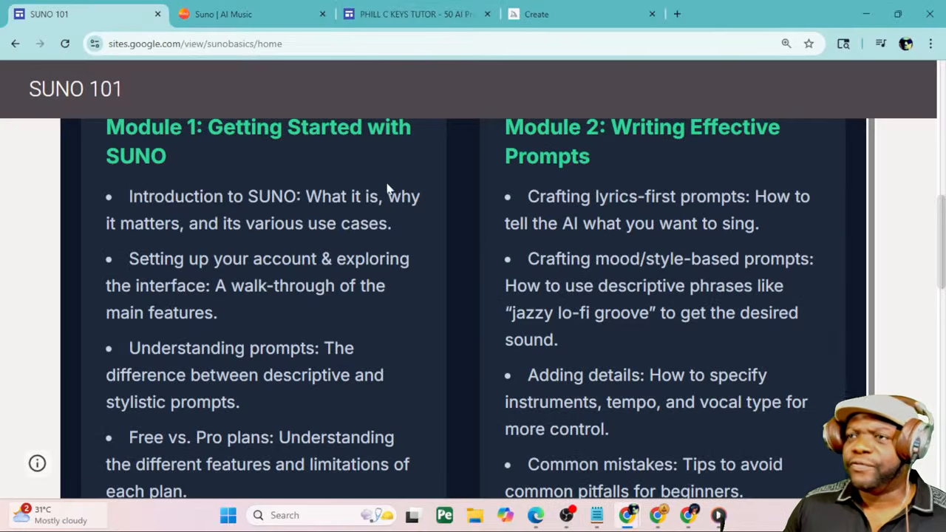
Review the Module 1 and Module 2 topics, highlighting the points on understanding prompts and Free vs. Pro plans
{"action": "scroll", "coordinate": [272, 359], "scroll_direction": "down", "scroll_amount": 1}
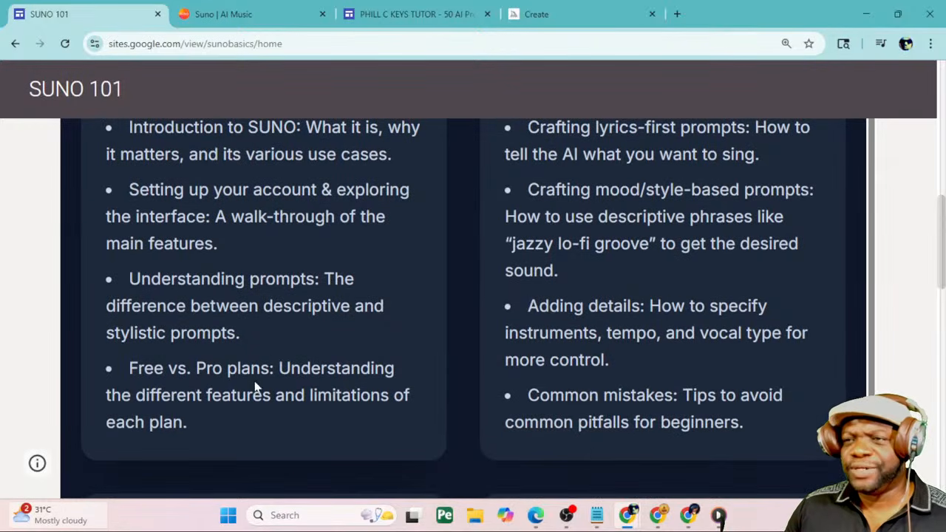
{"action": "left_click_drag", "start_coordinate": [128, 279], "coordinate": [250, 333]}
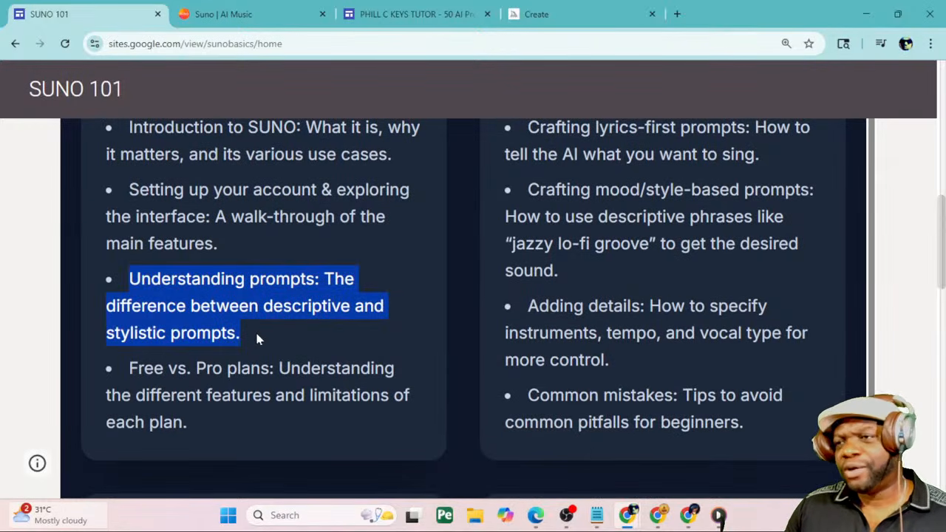
{"action": "left_click", "coordinate": [248, 347]}
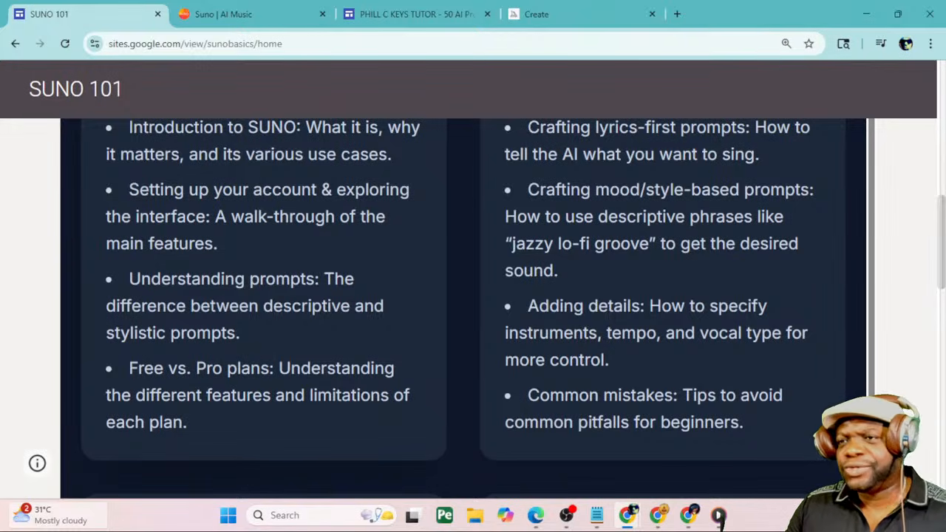
{"action": "left_click_drag", "start_coordinate": [129, 368], "coordinate": [174, 422]}
{"action": "left_click", "coordinate": [176, 390]}
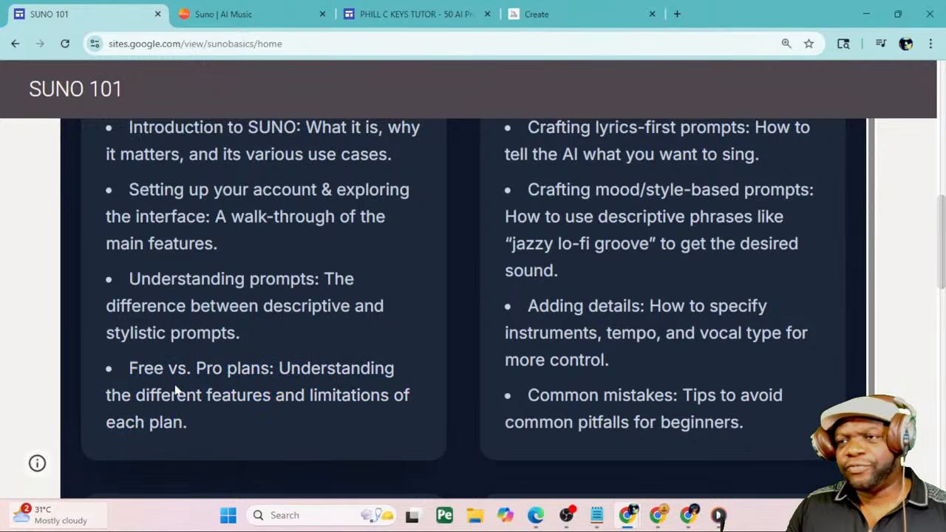
{"action": "scroll", "coordinate": [264, 391], "scroll_direction": "up", "scroll_amount": 3}
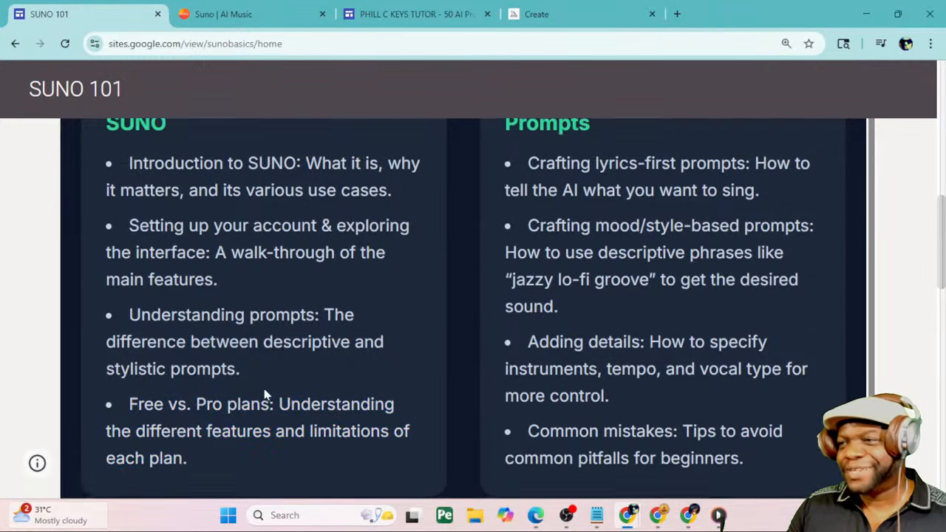
{"action": "scroll", "coordinate": [439, 376], "scroll_direction": "down", "scroll_amount": 1}
{"action": "scroll", "coordinate": [440, 377], "scroll_direction": "down", "scroll_amount": 1}
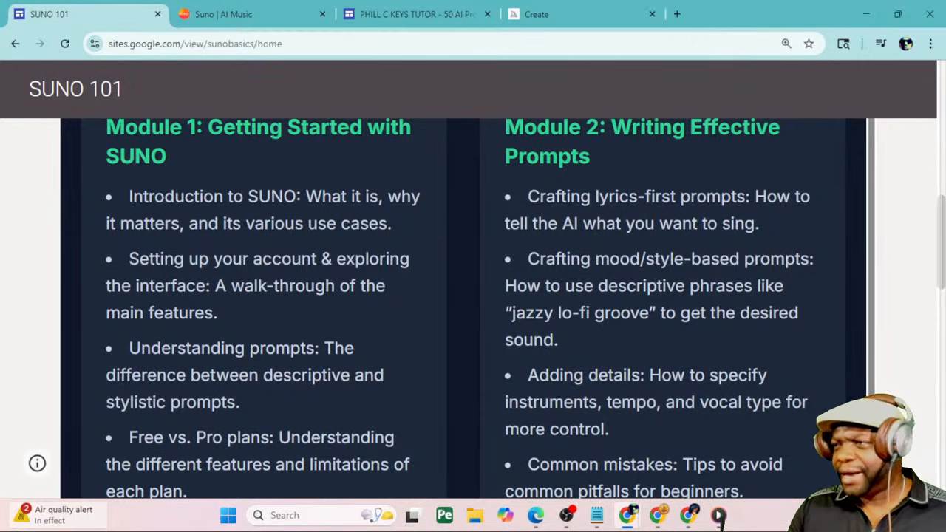
{"action": "scroll", "coordinate": [473, 295], "scroll_direction": "down", "scroll_amount": 1}
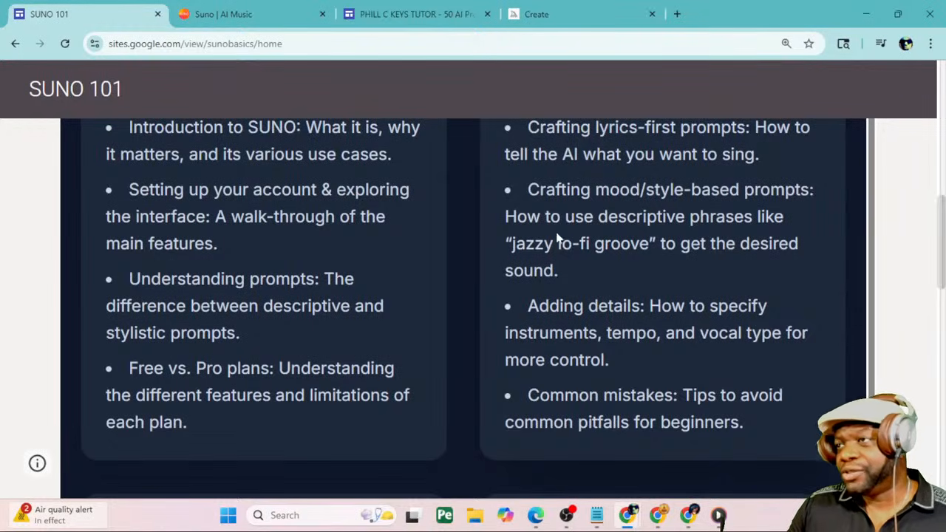
Open the 50 AI Prompts for NEWBIES page and reduce its zoom to 110% to examine the Jazz & Blues prompts
{"action": "left_click", "coordinate": [420, 14]}
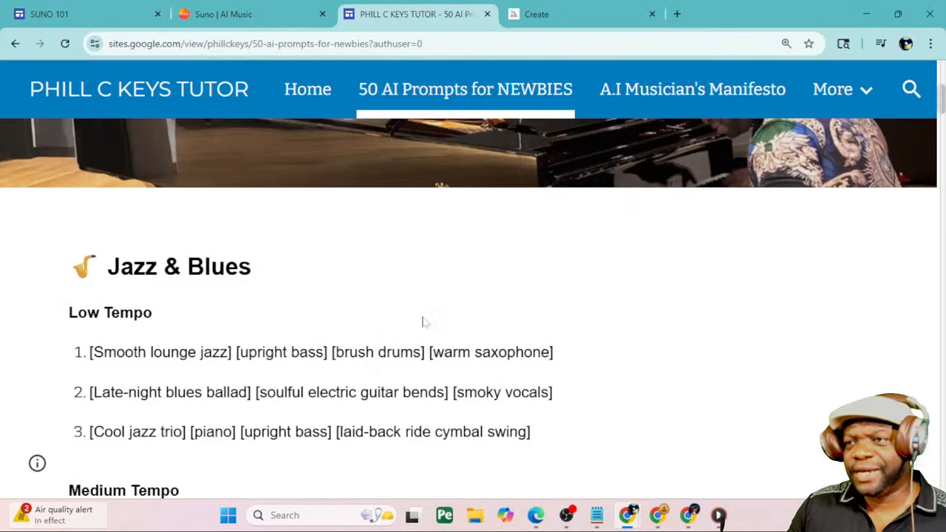
{"action": "scroll", "coordinate": [423, 321], "scroll_direction": "down", "scroll_amount": 2}
{"action": "key", "text": "ctrl+minus"}
{"action": "key", "text": "ctrl+minus"}
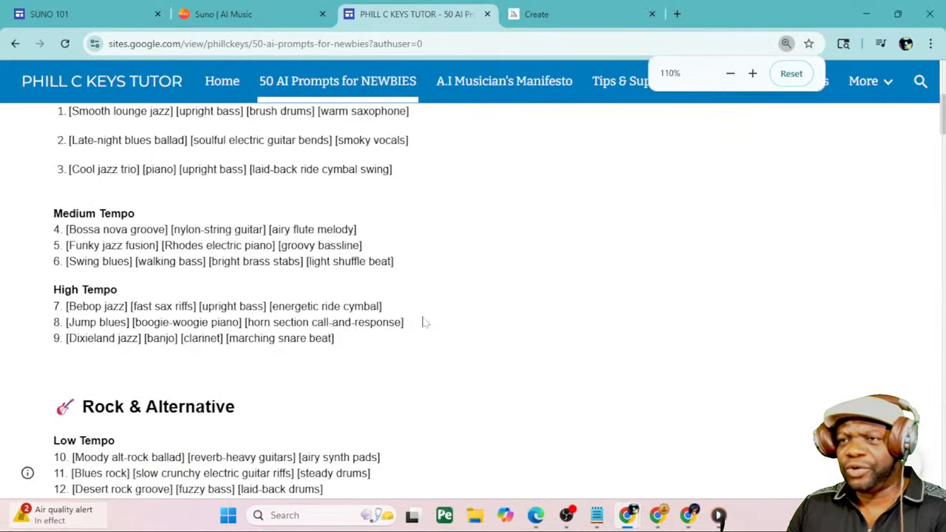
Examine the Jazz & Blues and Rock & Alternative prompts, and move the 50 AI Prompts page out of the current browser window
{"action": "scroll", "coordinate": [423, 322], "scroll_direction": "up", "scroll_amount": 5}
{"action": "scroll", "coordinate": [422, 322], "scroll_direction": "down", "scroll_amount": 5}
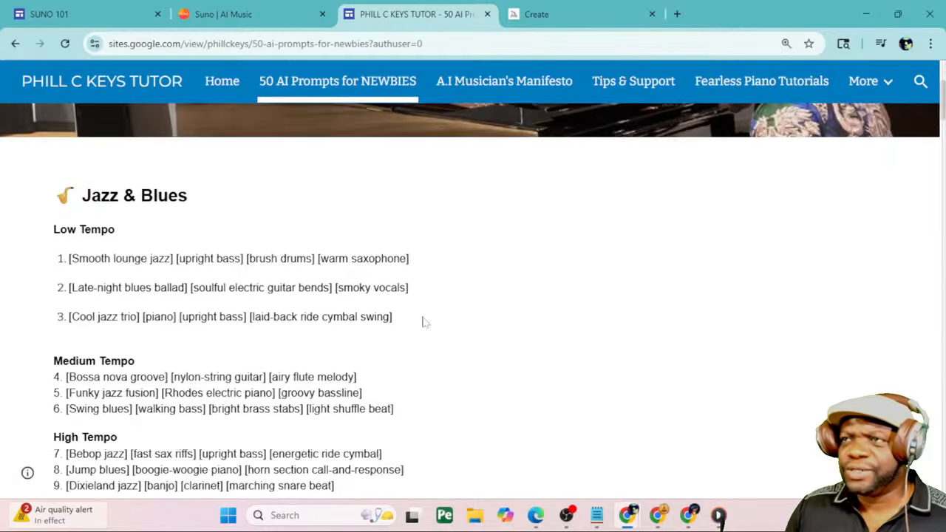
{"action": "scroll", "coordinate": [423, 323], "scroll_direction": "down", "scroll_amount": 1}
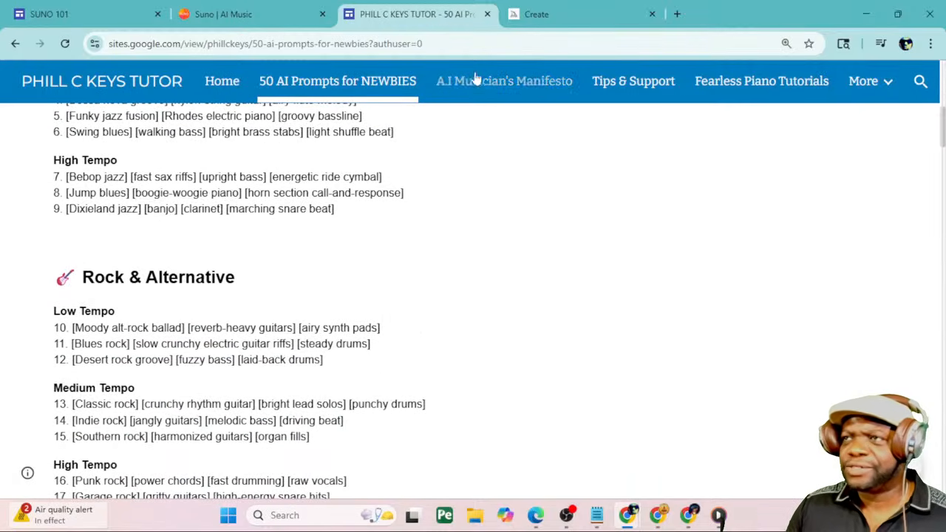
{"action": "middle_click", "coordinate": [428, 14]}
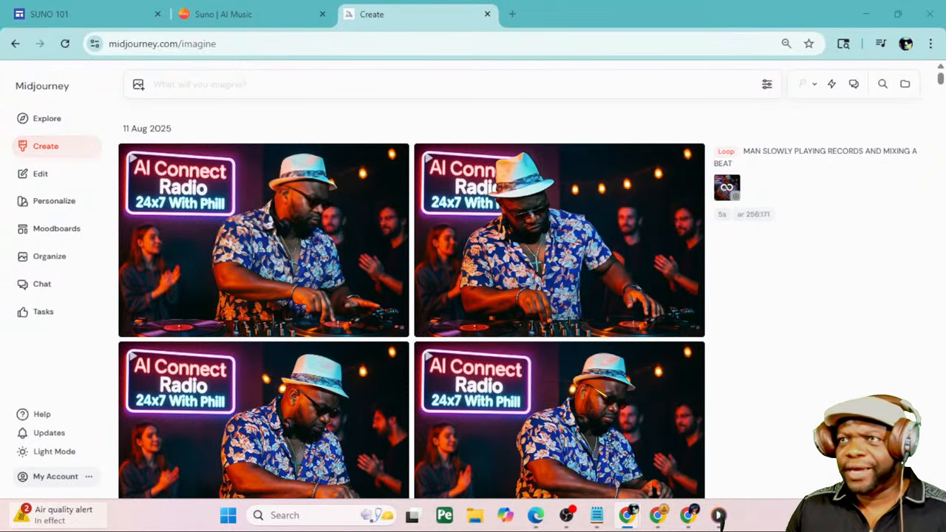
Return to the NEWBIES DEMO workspace in Suno and set the page zoom to 90%
{"action": "left_click", "coordinate": [264, 16]}
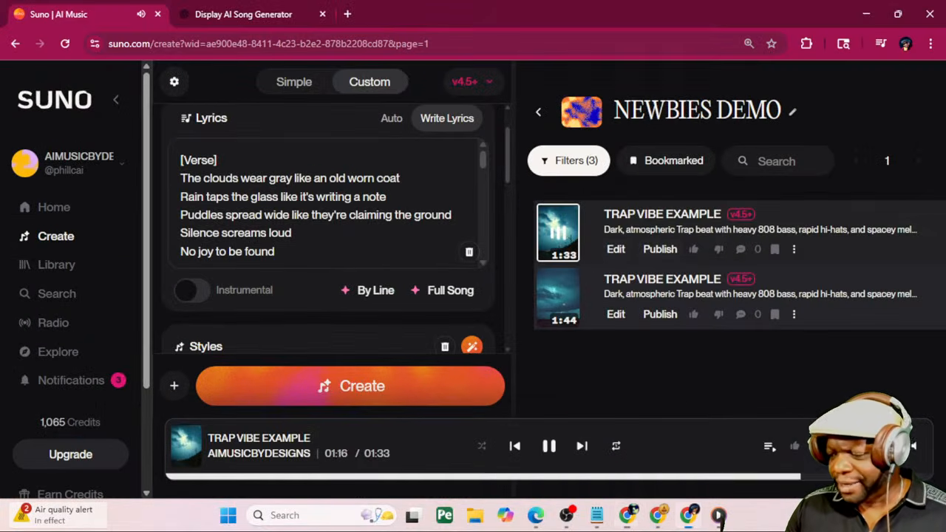
{"action": "key", "text": "ctrl+minus"}
{"action": "key", "text": "ctrl+minus"}
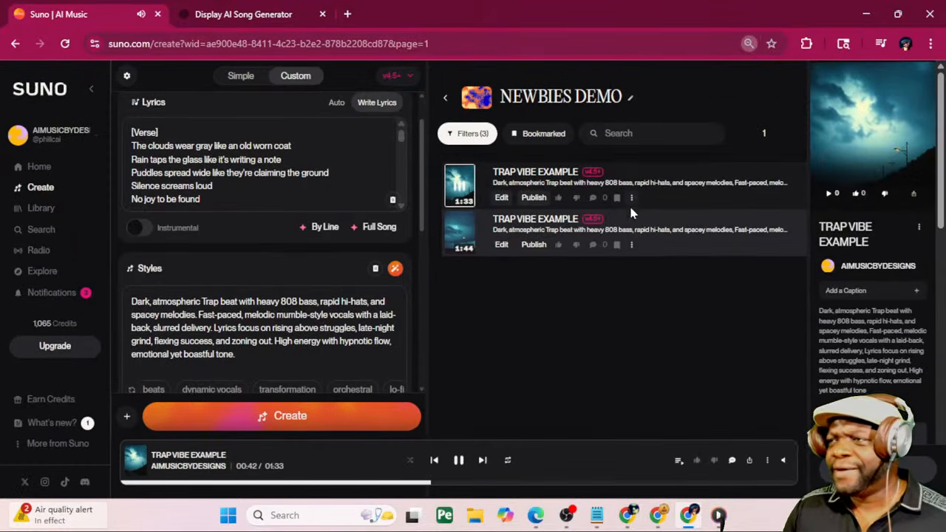
{"action": "key", "text": "ctrl+plus"}
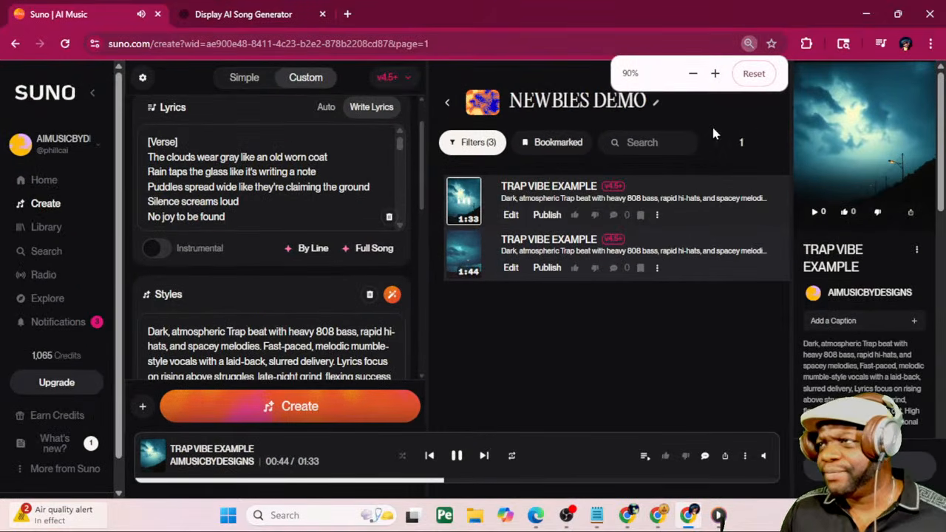
Generate a video for the 1:33 TRAP VIBE EXAMPLE song, and mute and pause its playback
{"action": "left_click", "coordinate": [657, 216]}
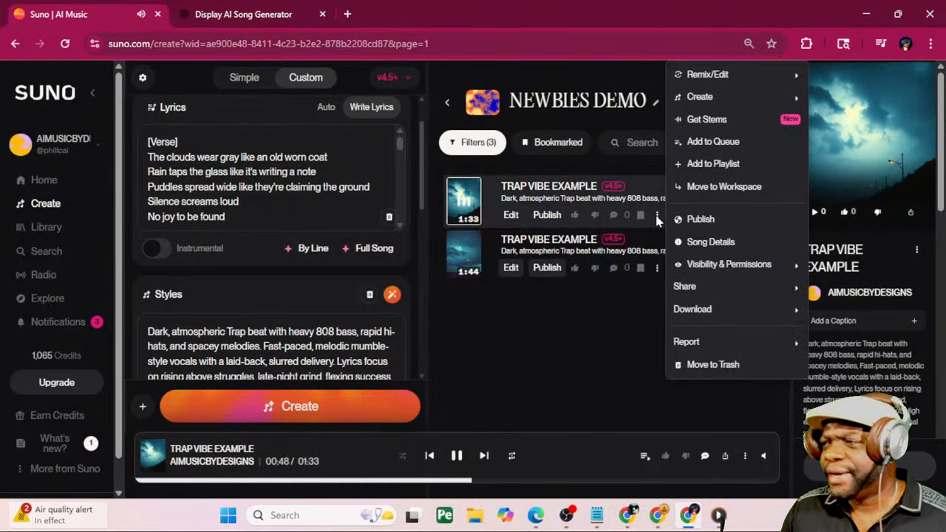
{"action": "mouse_move", "coordinate": [723, 317]}
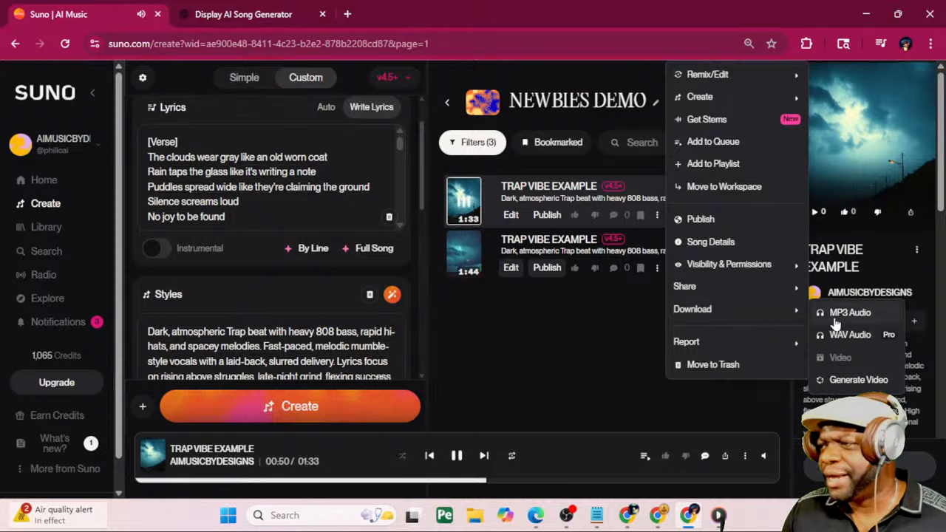
{"action": "left_click", "coordinate": [856, 382]}
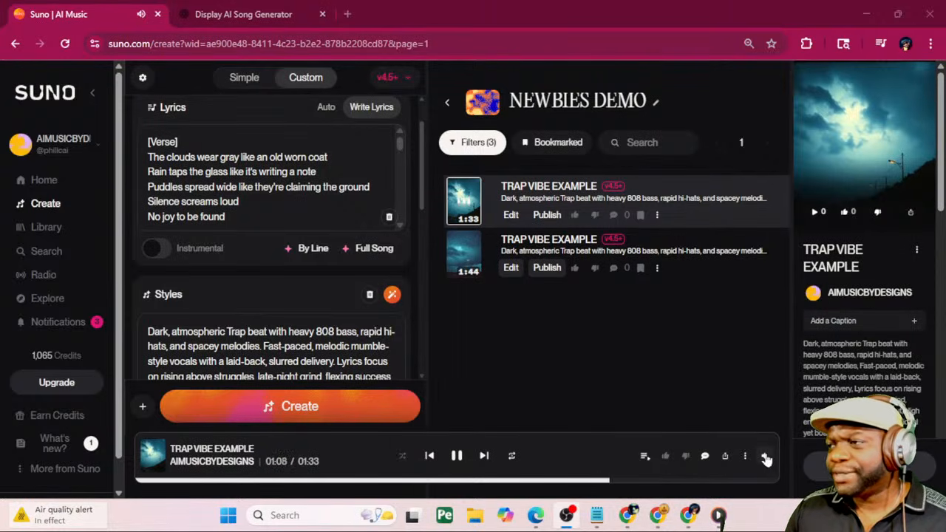
{"action": "mouse_move", "coordinate": [766, 456]}
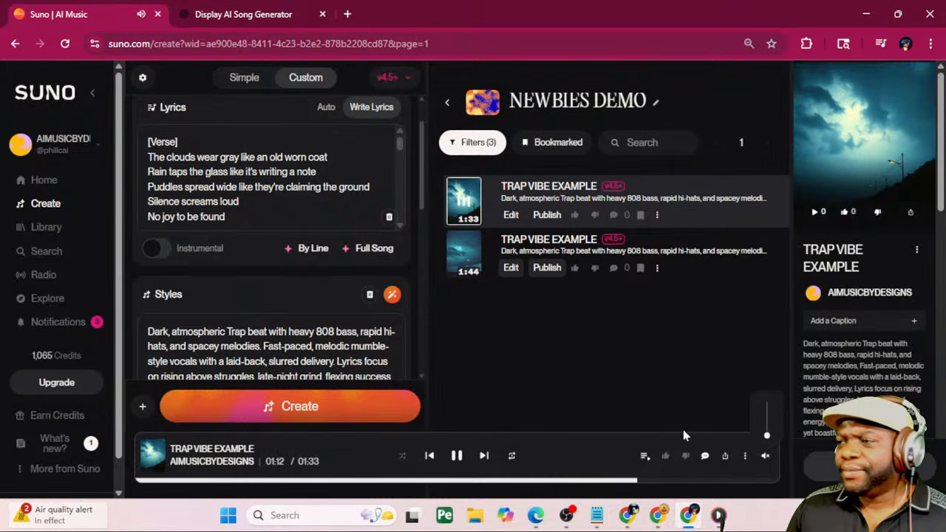
{"action": "left_click", "coordinate": [455, 456]}
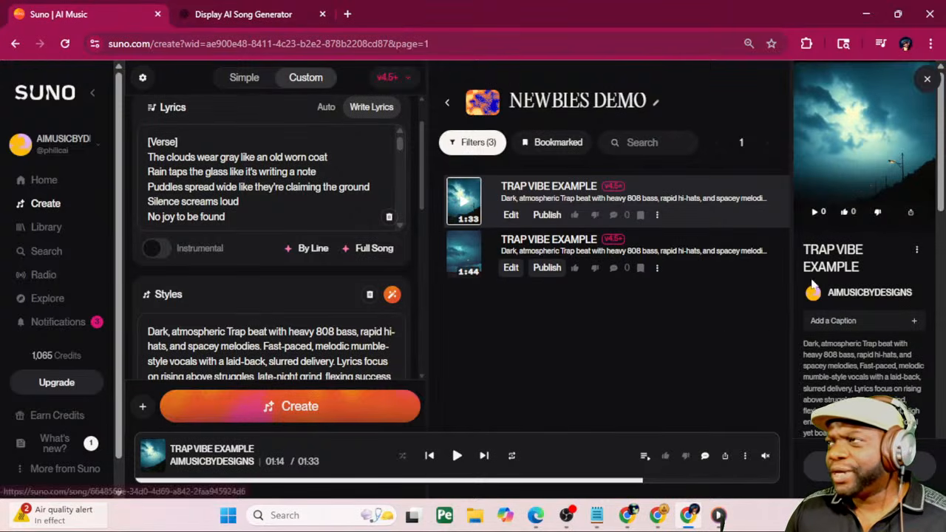
{"action": "left_click", "coordinate": [657, 268]}
{"action": "mouse_move", "coordinate": [735, 361]}
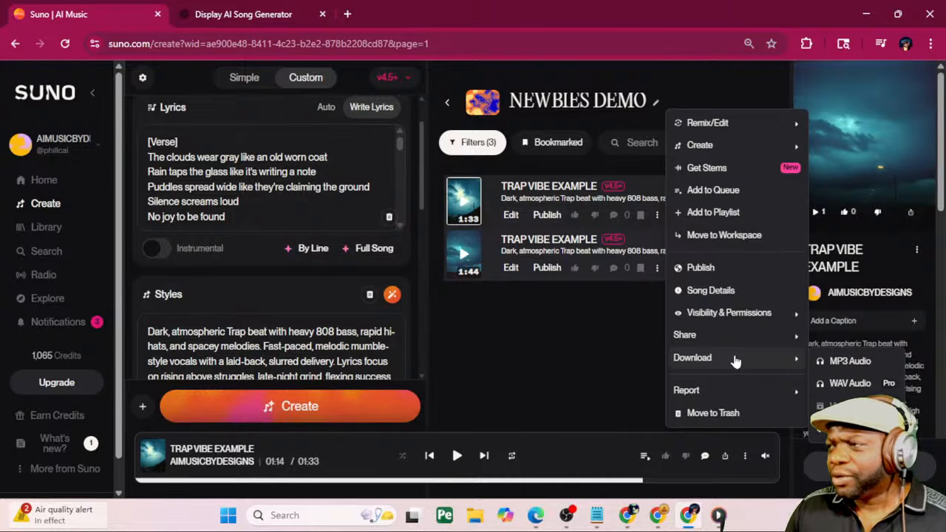
{"action": "left_click", "coordinate": [603, 344]}
Download the generated video of the 1:33 TRAP VIBE EXAMPLE song
{"action": "left_click", "coordinate": [658, 215]}
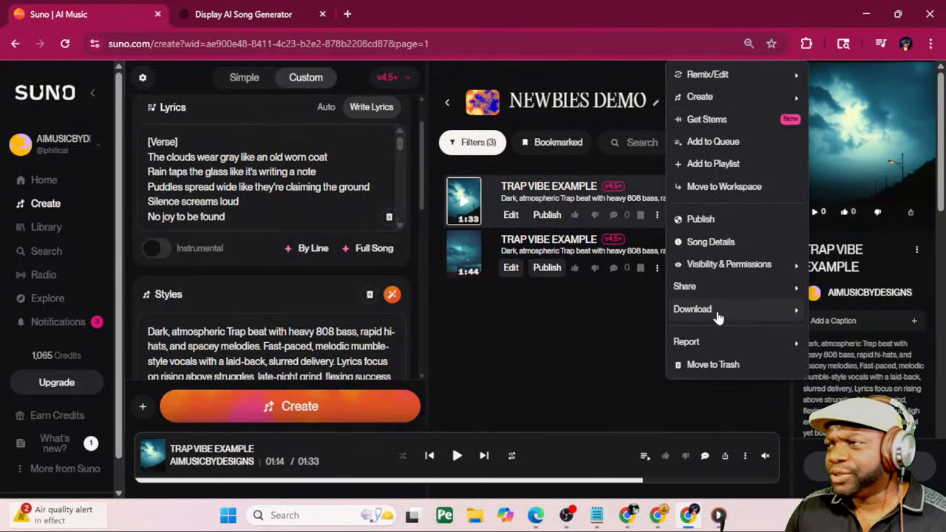
{"action": "mouse_move", "coordinate": [743, 315]}
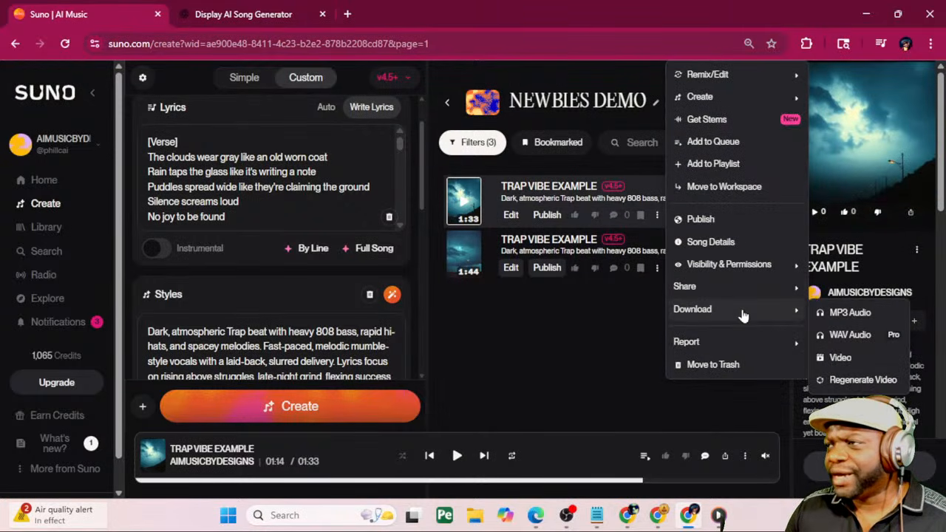
{"action": "left_click", "coordinate": [841, 357]}
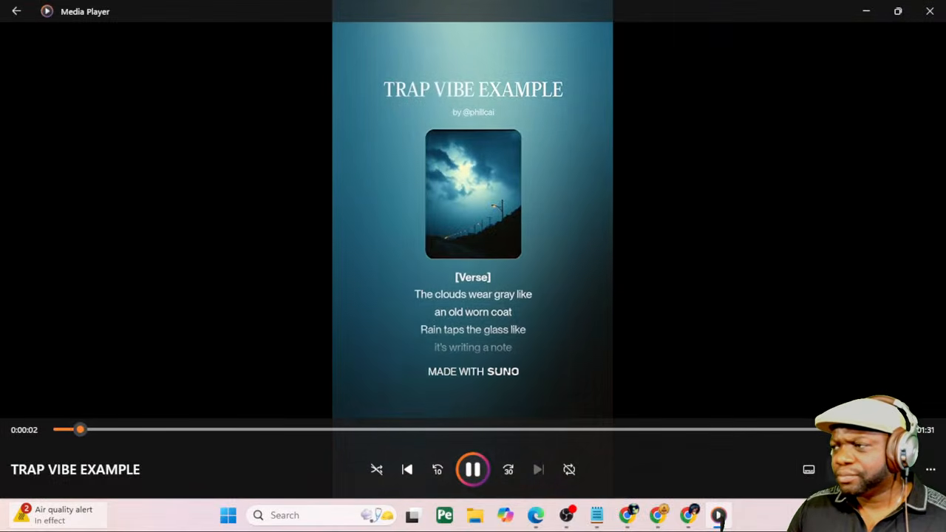
Watch the TRAP VIBE EXAMPLE video in Media Player while lowering the volume to 14 and on to 0, and minimize the player
{"action": "left_click", "coordinate": [839, 470]}
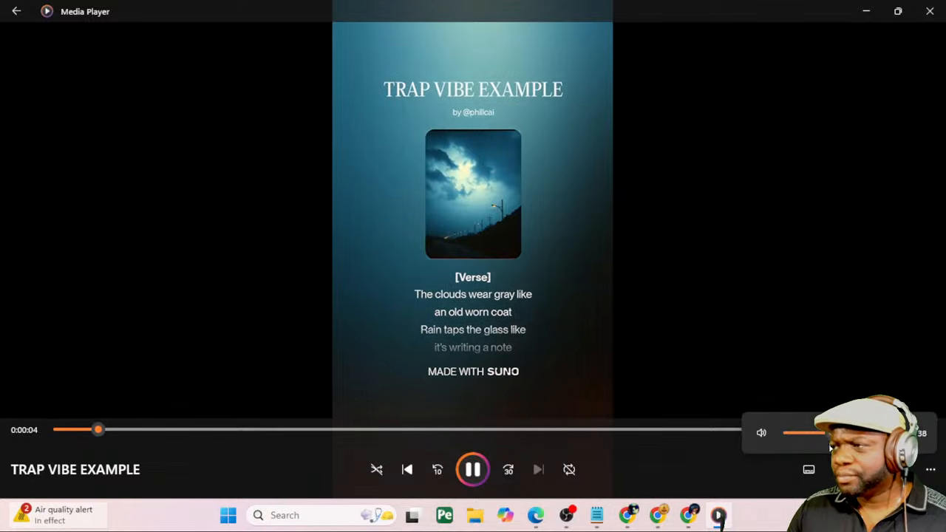
{"action": "left_click_drag", "start_coordinate": [831, 447], "coordinate": [806, 447]}
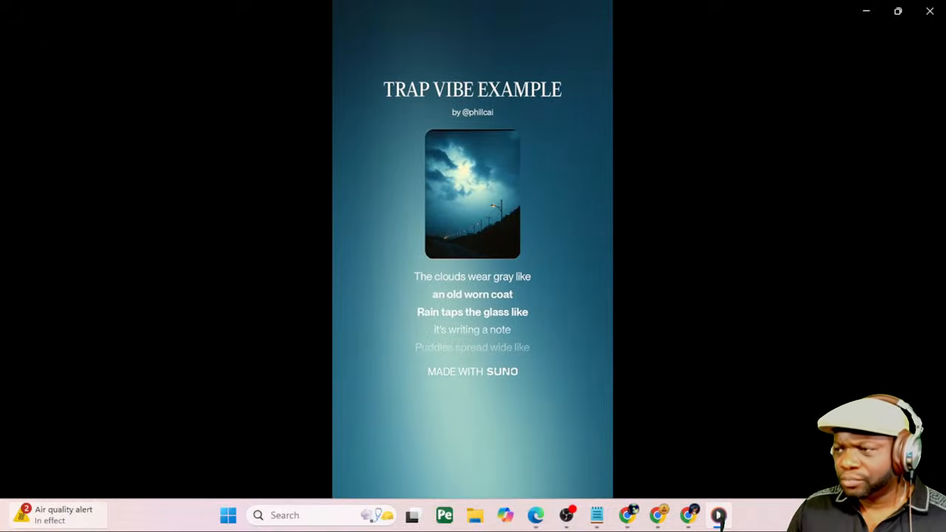
{"action": "left_click", "coordinate": [839, 469]}
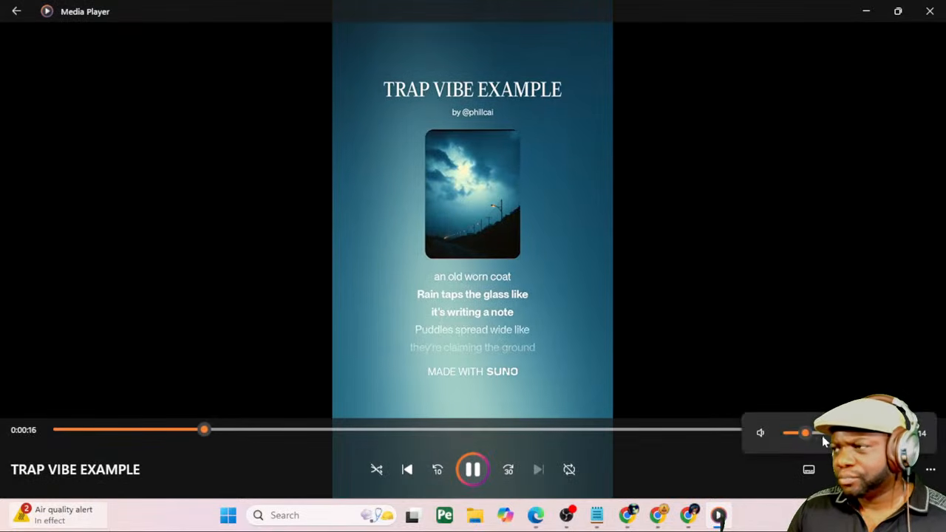
{"action": "left_click_drag", "start_coordinate": [805, 434], "coordinate": [789, 434]}
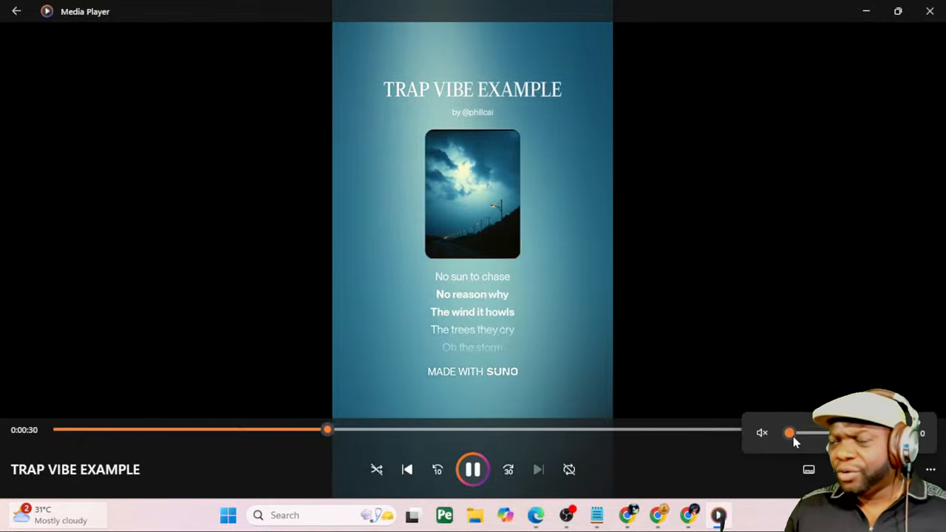
{"action": "left_click_drag", "start_coordinate": [793, 434], "coordinate": [792, 439]}
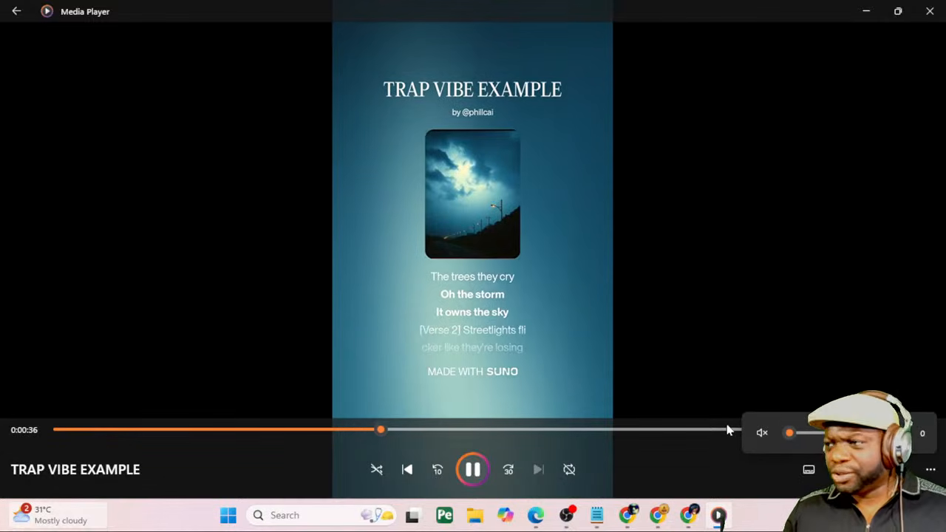
{"action": "left_click", "coordinate": [866, 11]}
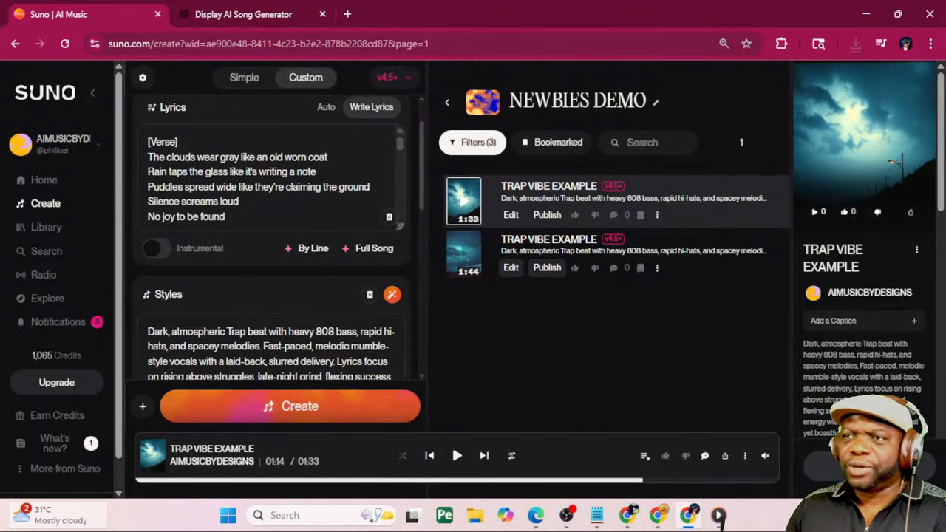
Copy the song's full lyrics and switch to the Trap song prompt chat in ChatGPT
{"action": "key", "text": "ctrl+a"}
{"action": "key", "text": "ctrl+c"}
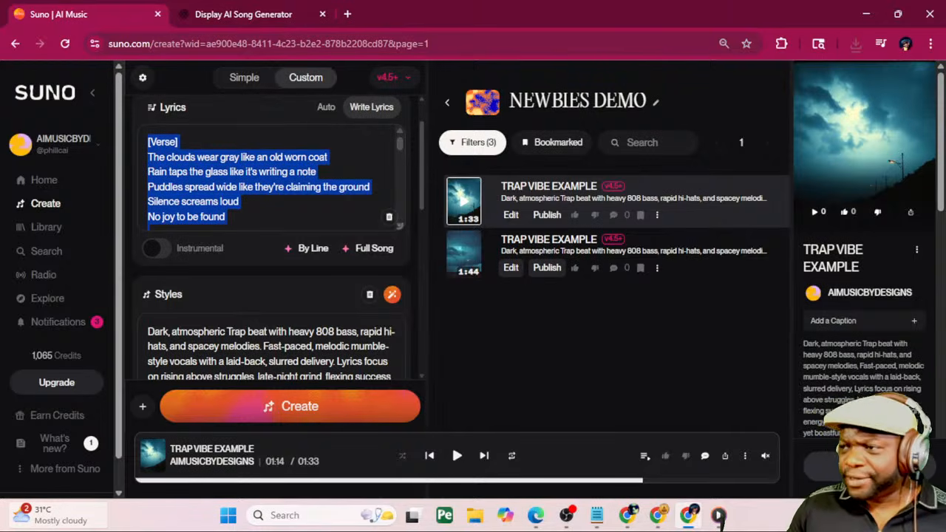
{"action": "mouse_move", "coordinate": [627, 517]}
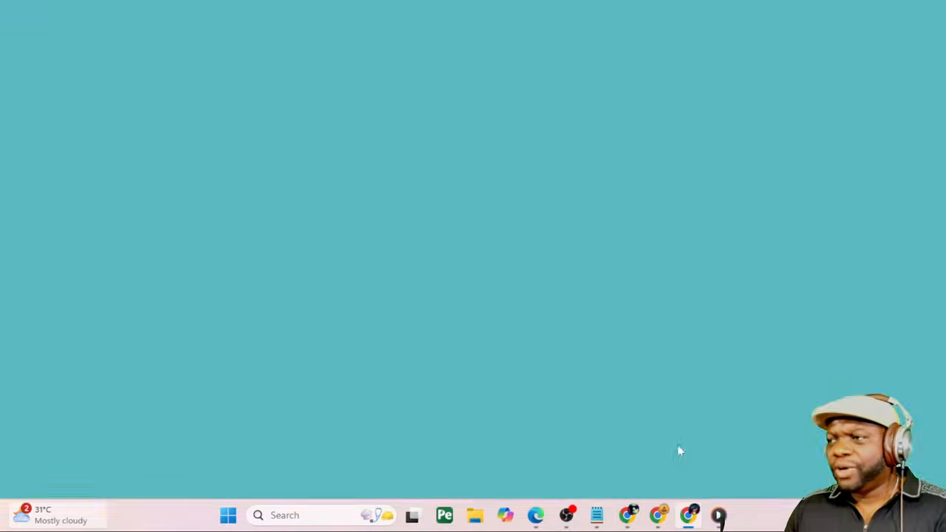
{"action": "left_click", "coordinate": [677, 450]}
{"action": "scroll", "coordinate": [424, 320], "scroll_direction": "down", "scroll_amount": 2}
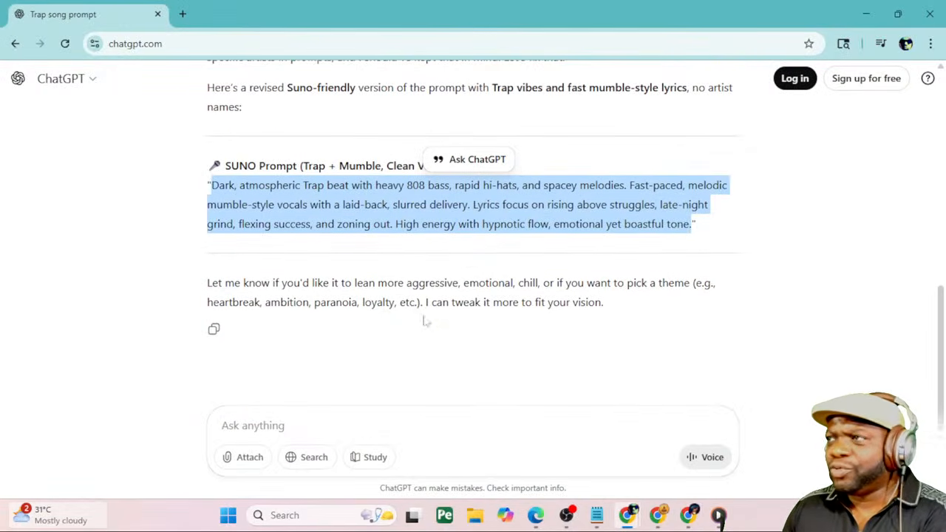
Send "GIVE ME A SOLID 10 SECOND PROMPT FOR A VIDEO SHOWCASING THESE LYRICS FOR AN AI VIDEO TOOL:" followed by the copied lyrics
{"action": "left_click", "coordinate": [412, 424]}
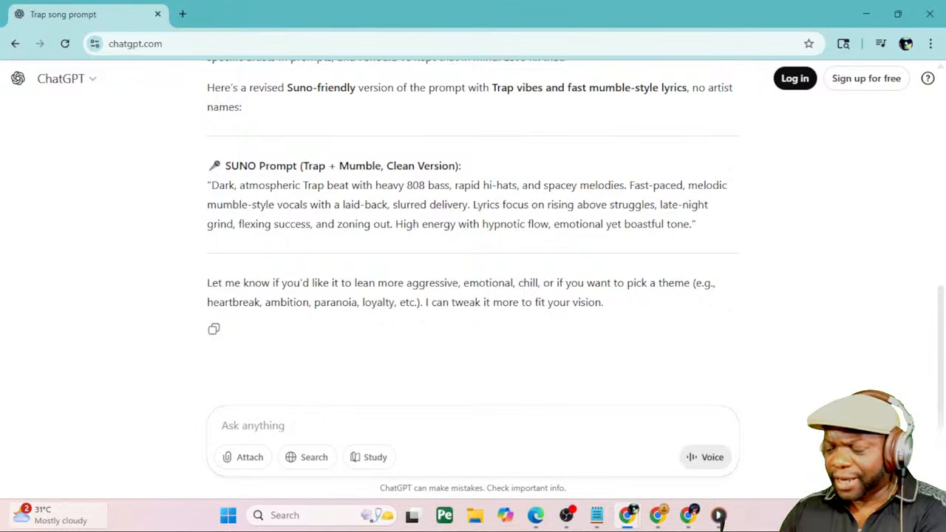
{"action": "type", "text": "G"}
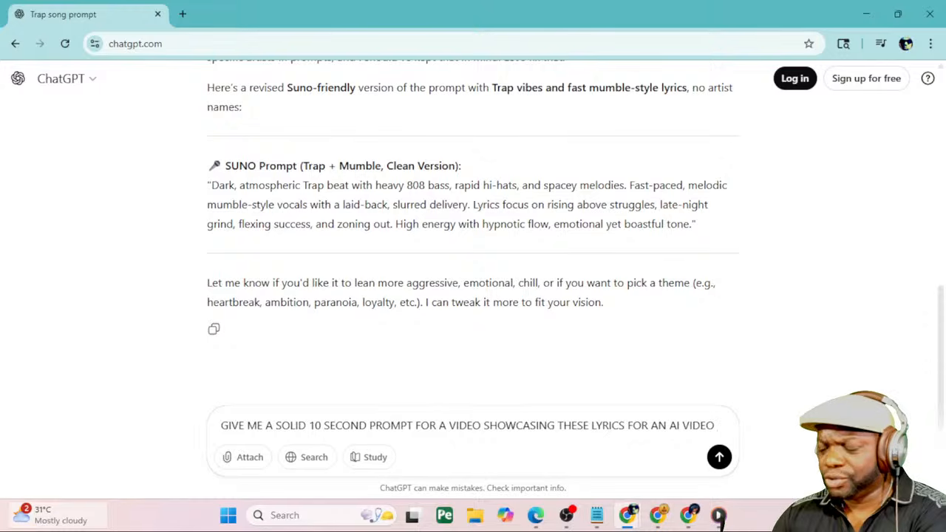
{"action": "type", "text": "TOOL:"}
{"action": "key", "text": "ctrl+v"}
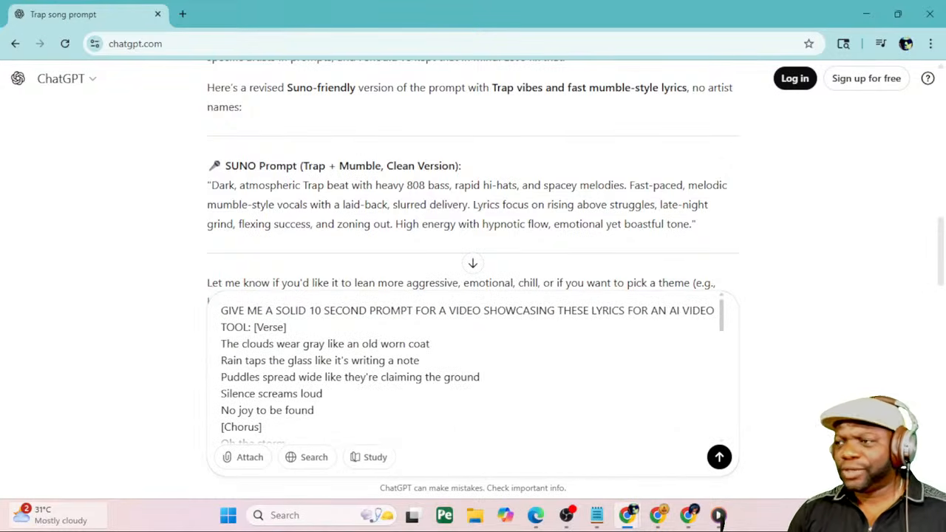
{"action": "key", "text": "Return"}
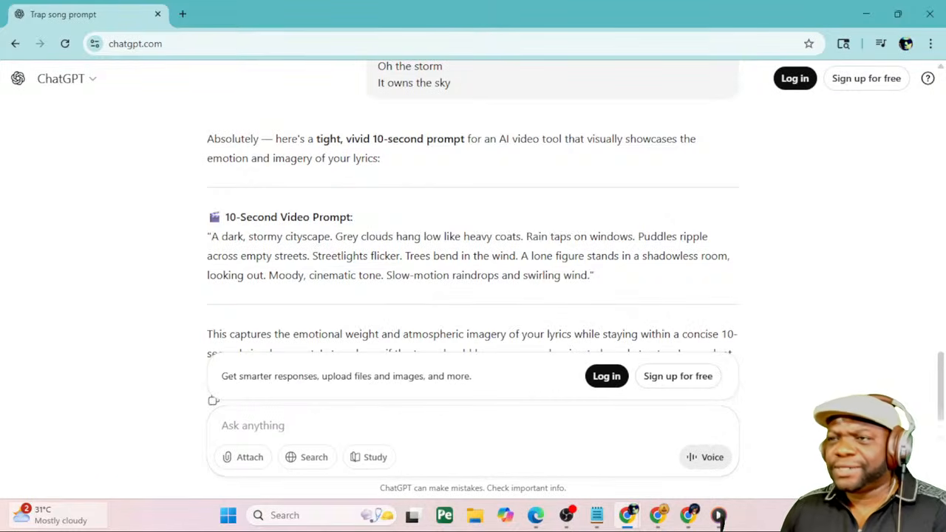
Enlarge the chat page and copy the full text of the 10-Second Video Prompt
{"action": "key", "text": "ctrl+plus"}
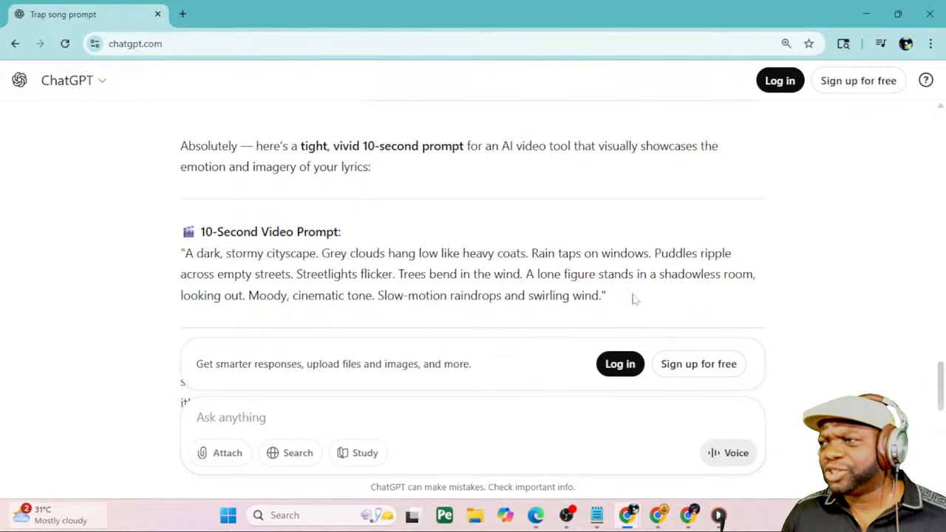
{"action": "left_click_drag", "start_coordinate": [619, 297], "coordinate": [179, 264]}
{"action": "key", "text": "ctrl+c"}
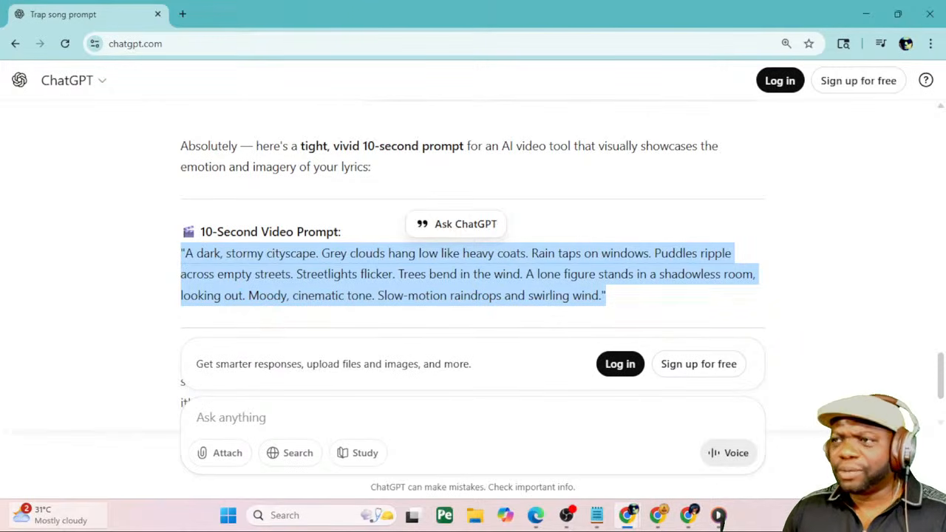
Minimize the ChatGPT window and bring up the previews of the other open Chrome windows
{"action": "left_click", "coordinate": [866, 14]}
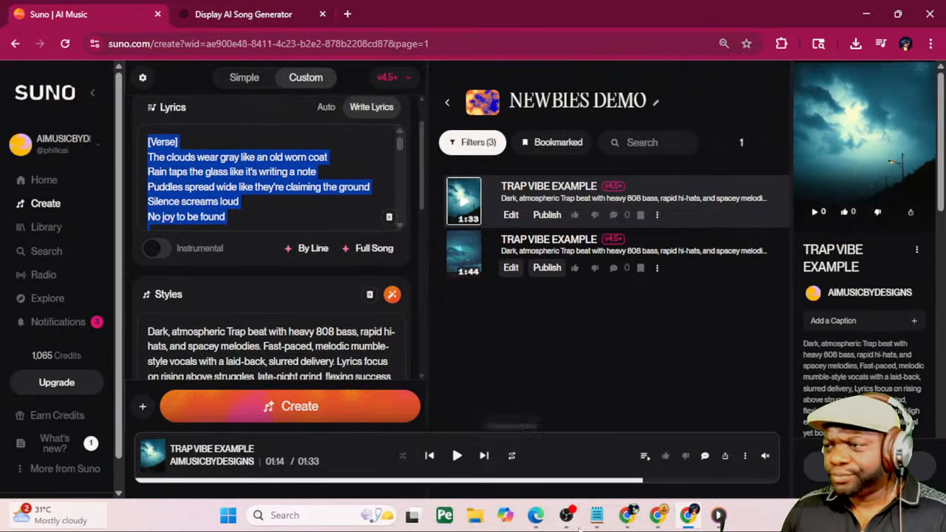
{"action": "mouse_move", "coordinate": [629, 517]}
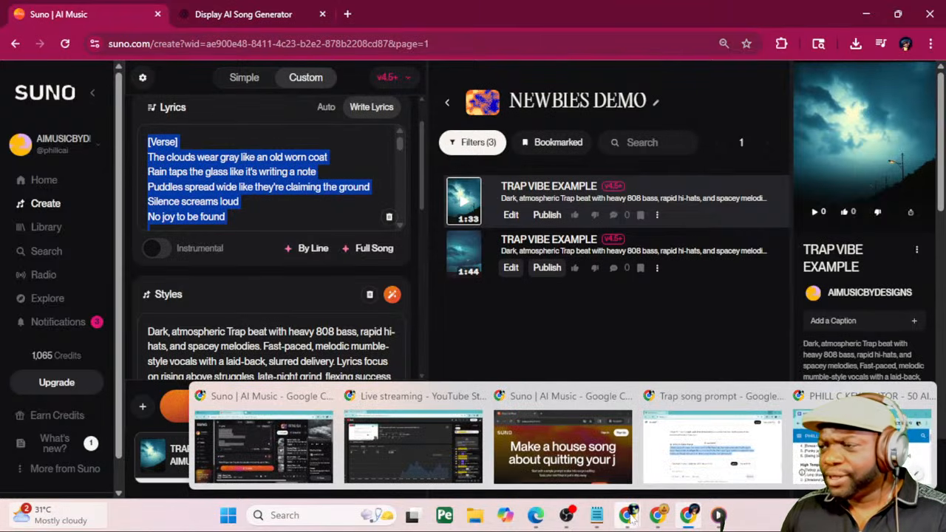
{"action": "left_click", "coordinate": [661, 473]}
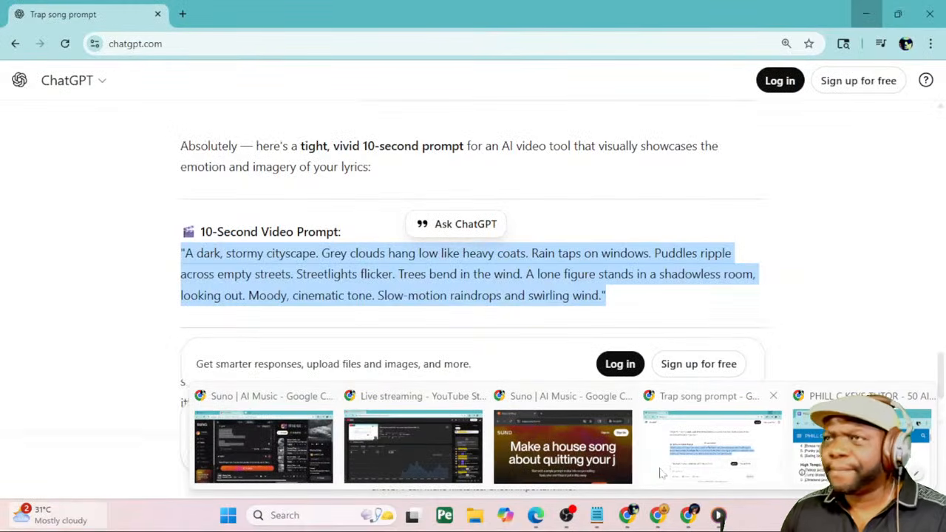
{"action": "left_click", "coordinate": [661, 473]}
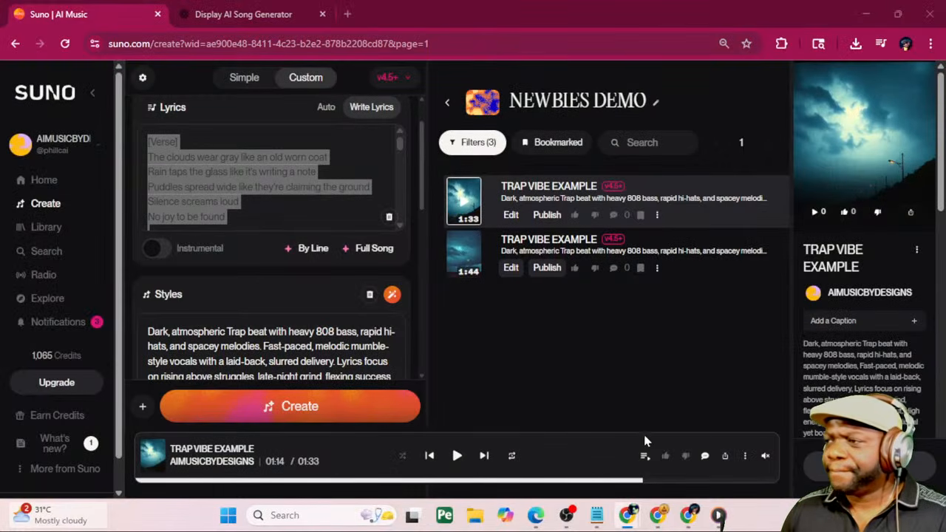
{"action": "mouse_move", "coordinate": [632, 510]}
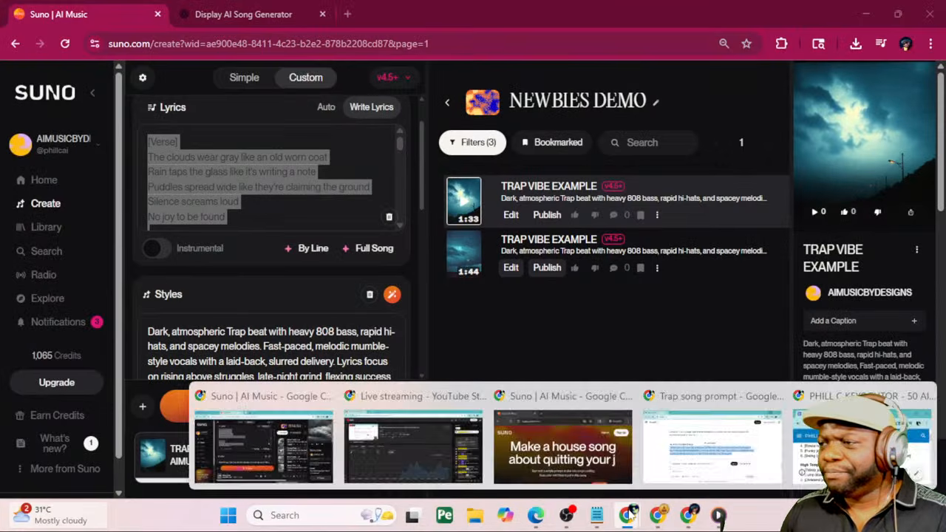
Switch to Midjourney and generate images from the copied prompt beginning "A dark, stormy cityscape. Grey clouds hang low like heavy coats."
{"action": "mouse_move", "coordinate": [414, 463]}
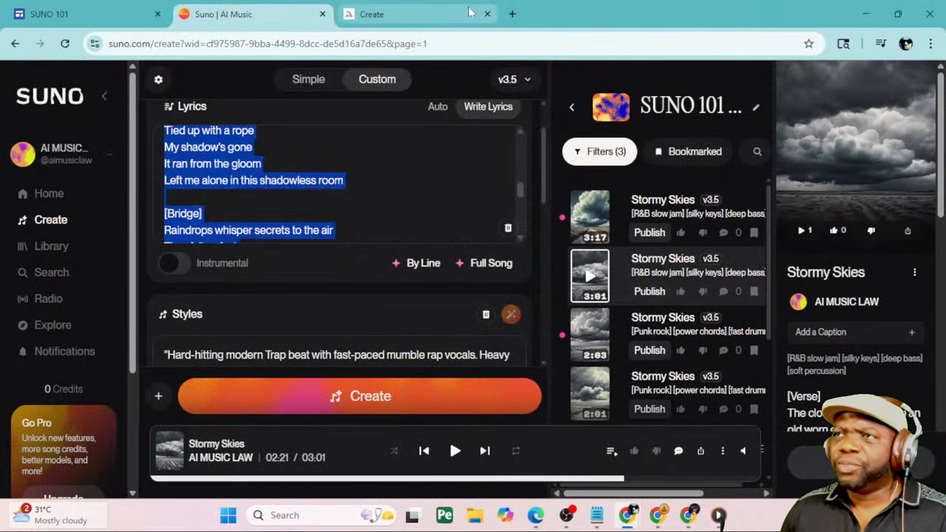
{"action": "left_click", "coordinate": [428, 15]}
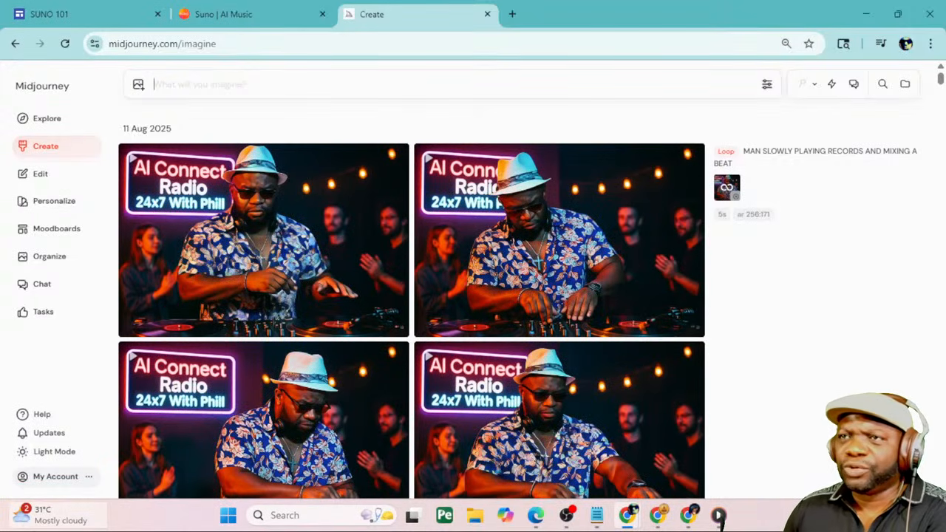
{"action": "key", "text": "ctrl+v"}
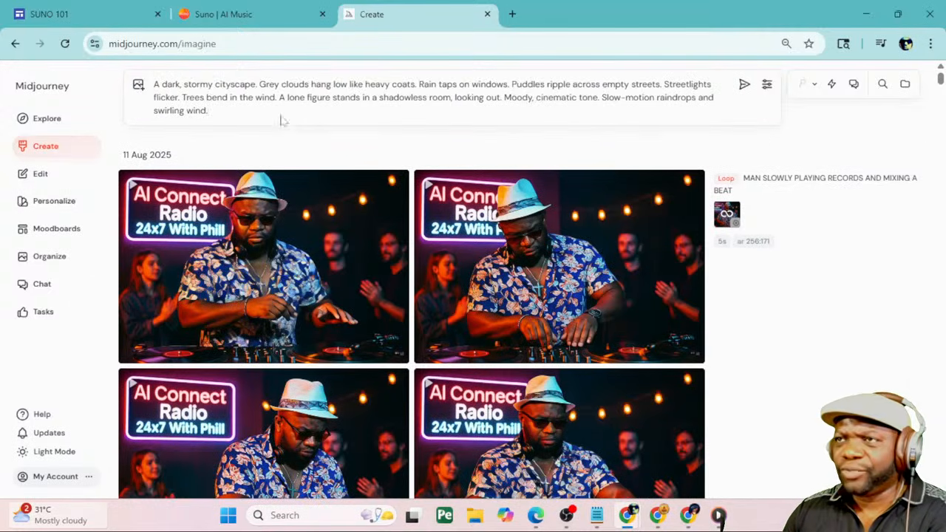
{"action": "key", "text": "Return"}
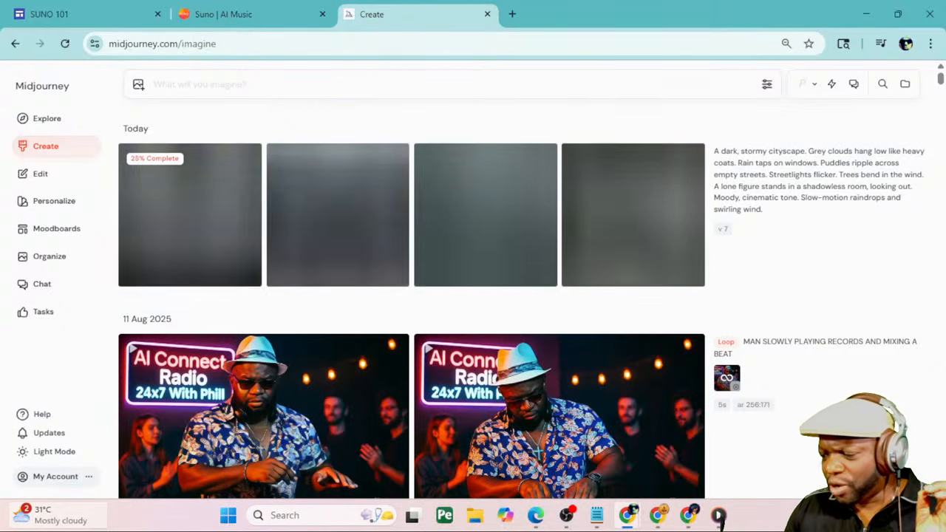
Switch to Sora and generate a 3:2 image from the same prompt, "A dark, stormy cityscape. Grey clouds hang low like heavy coats..."
{"action": "left_click", "coordinate": [657, 515]}
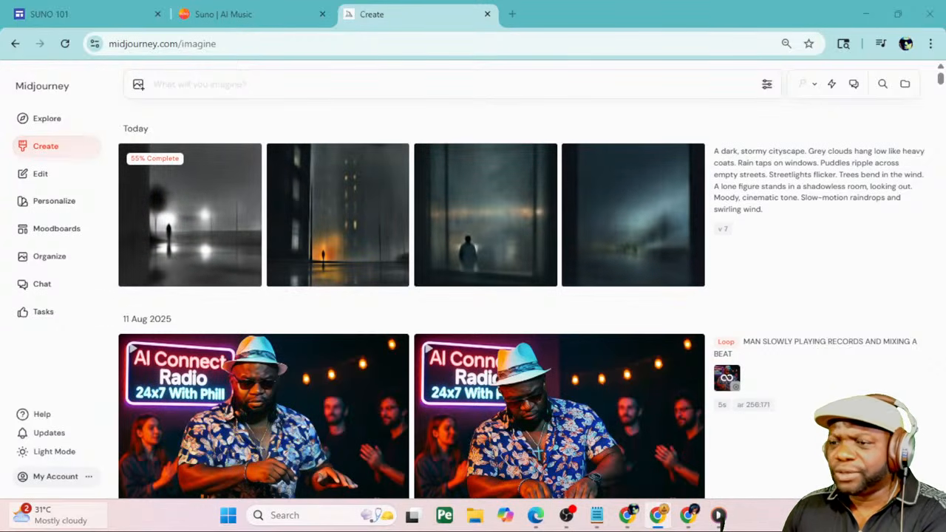
{"action": "left_click_drag", "start_coordinate": [0, 127], "coordinate": [207, 3]}
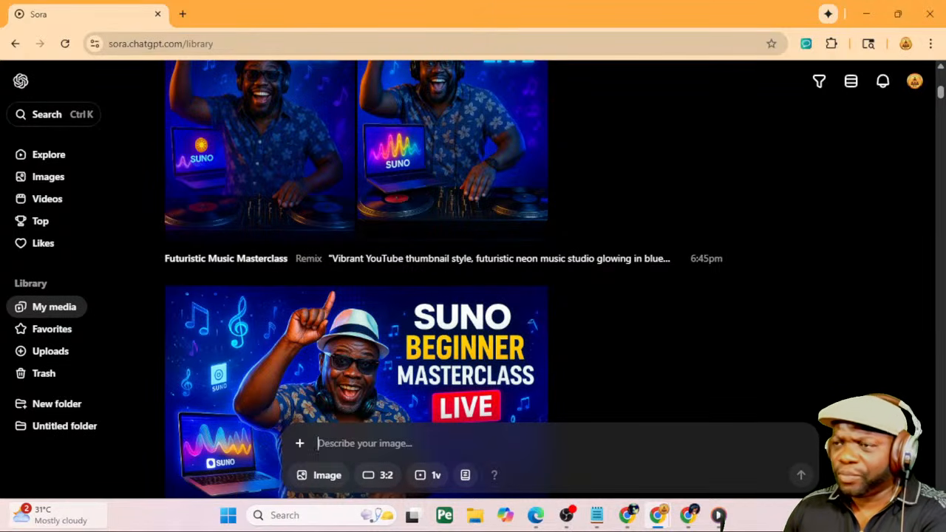
{"action": "type", "text": "\"A dark, stormy cityscape. Grey clouds hang low like heavy coats. Rain taps on windows. Puddles ripple across empty streets. Streetlights flicker. Trees bend in the wind. A lone figure stands in a shadowless room, looking out. Moody, cinematic tone. Slow-motion raindrops and swirling wind.\""}
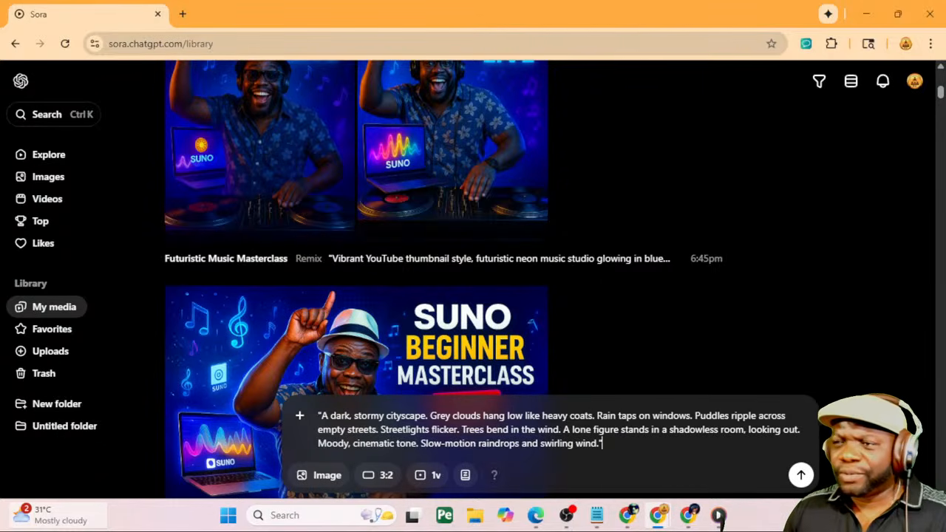
{"action": "key", "text": "Return"}
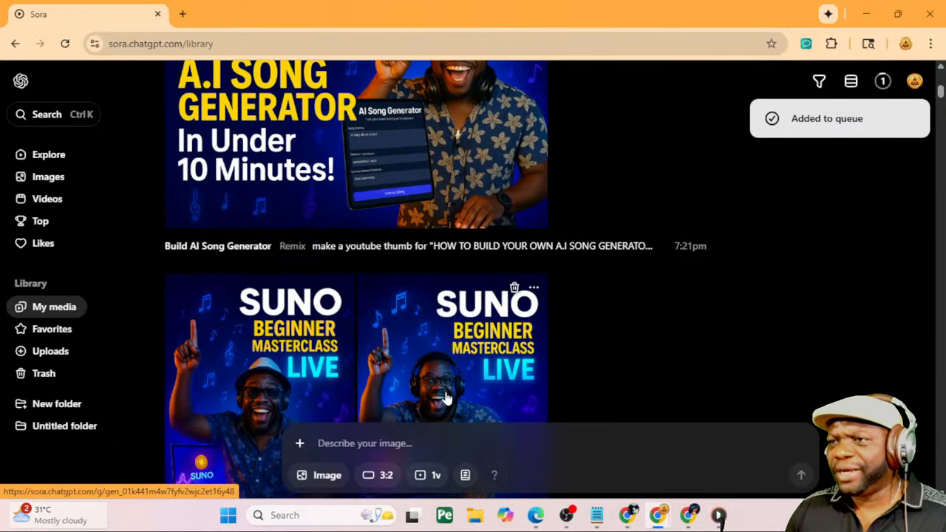
Look through the recent media in the Sora library and check the progress of the stormy cityscape image
{"action": "scroll", "coordinate": [439, 231], "scroll_direction": "up", "scroll_amount": 1}
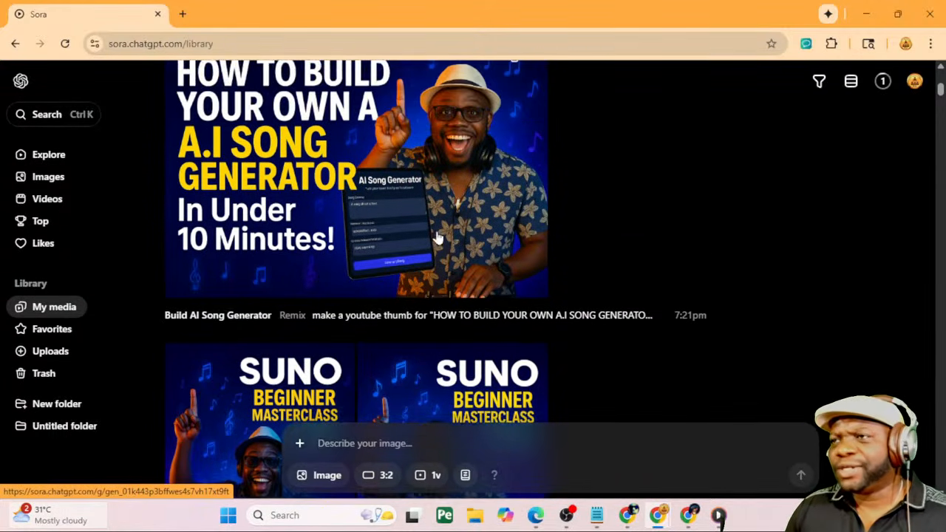
{"action": "scroll", "coordinate": [374, 196], "scroll_direction": "up", "scroll_amount": 1}
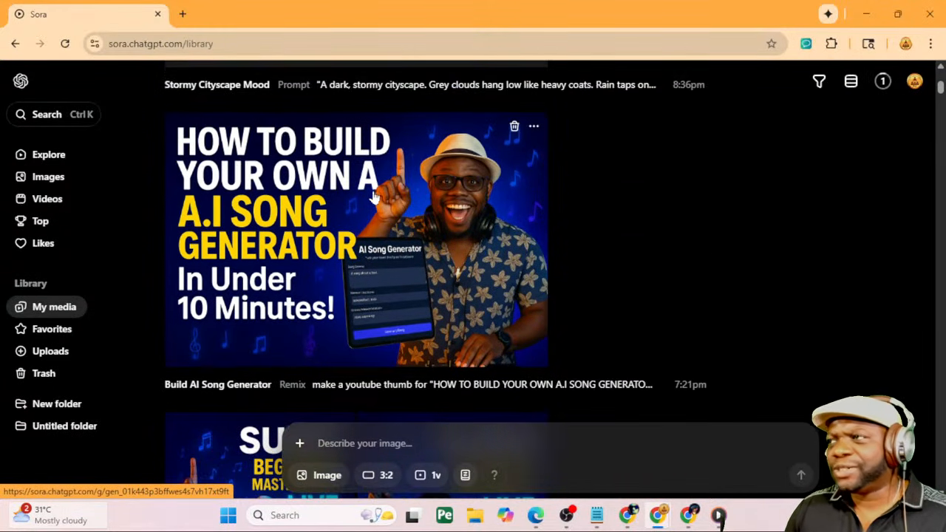
{"action": "scroll", "coordinate": [374, 196], "scroll_direction": "up", "scroll_amount": 1}
{"action": "scroll", "coordinate": [375, 199], "scroll_direction": "down", "scroll_amount": 1}
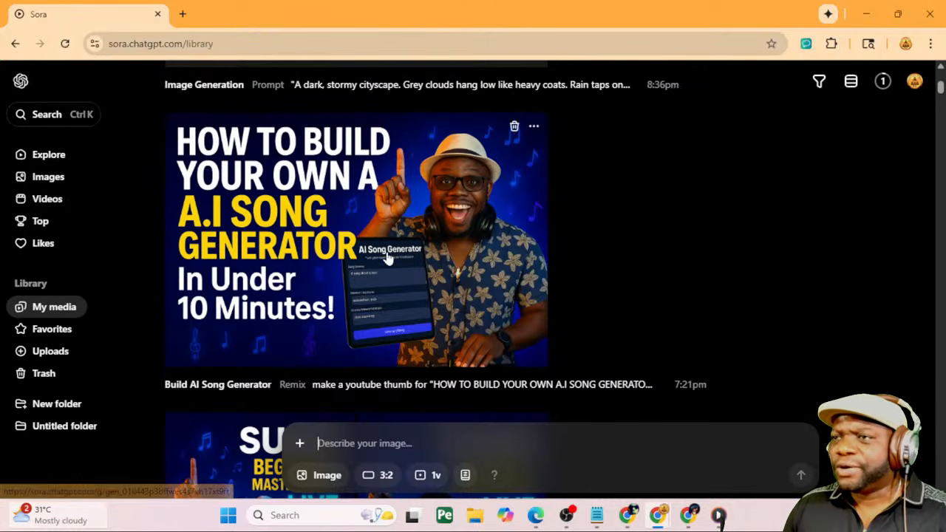
{"action": "scroll", "coordinate": [387, 256], "scroll_direction": "down", "scroll_amount": 1}
{"action": "scroll", "coordinate": [346, 229], "scroll_direction": "up", "scroll_amount": 1}
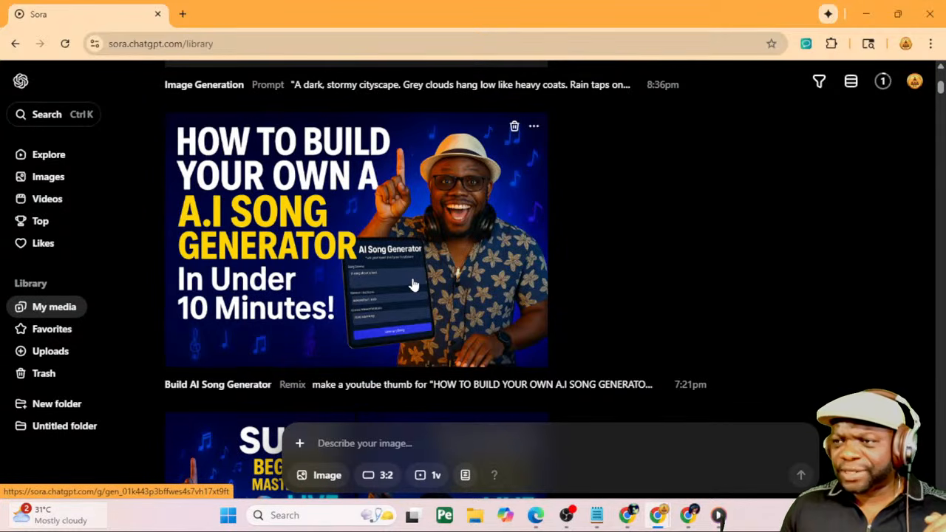
{"action": "scroll", "coordinate": [414, 287], "scroll_direction": "up", "scroll_amount": 2}
{"action": "scroll", "coordinate": [414, 287], "scroll_direction": "down", "scroll_amount": 3}
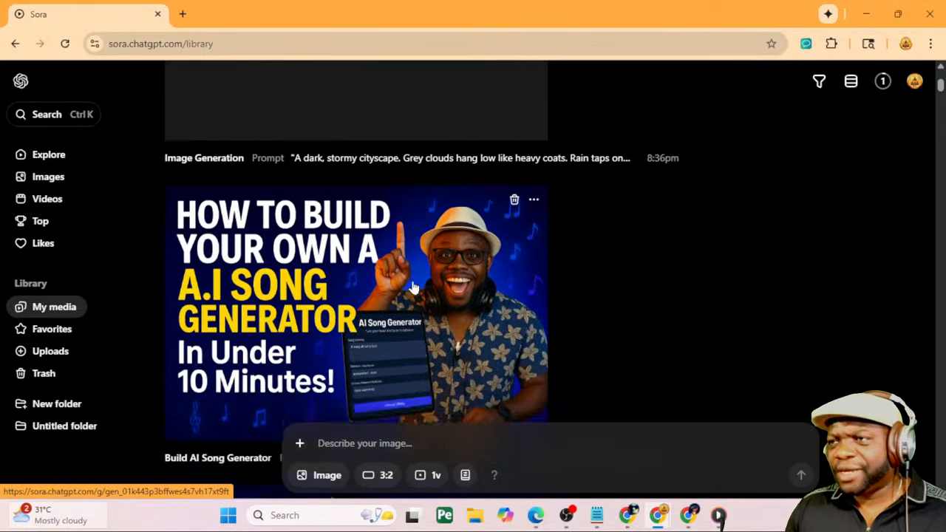
{"action": "scroll", "coordinate": [414, 287], "scroll_direction": "down", "scroll_amount": 2}
{"action": "scroll", "coordinate": [411, 310], "scroll_direction": "up", "scroll_amount": 3}
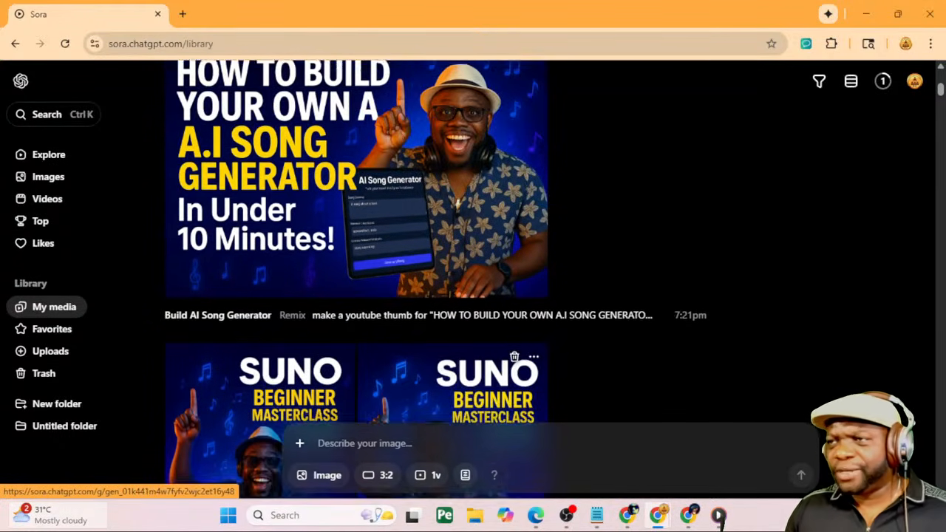
{"action": "scroll", "coordinate": [408, 320], "scroll_direction": "up", "scroll_amount": 1}
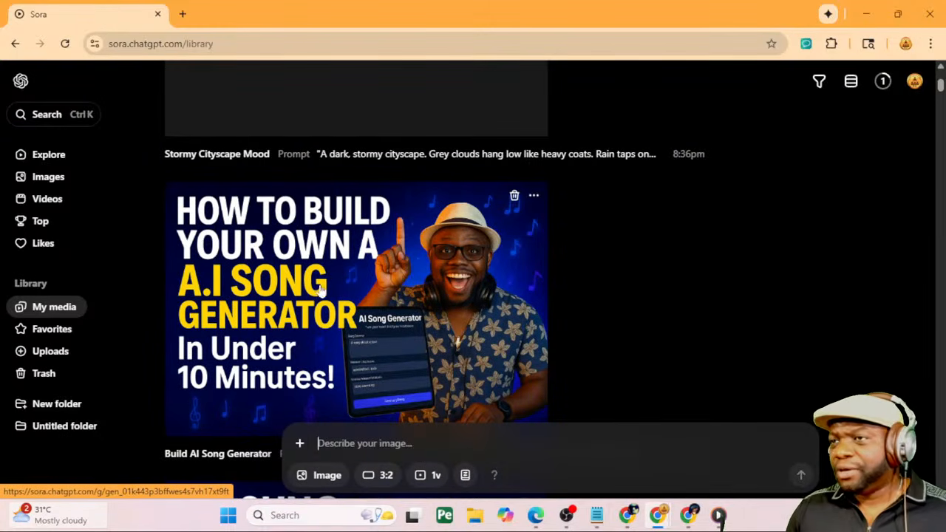
{"action": "scroll", "coordinate": [333, 307], "scroll_direction": "up", "scroll_amount": 2}
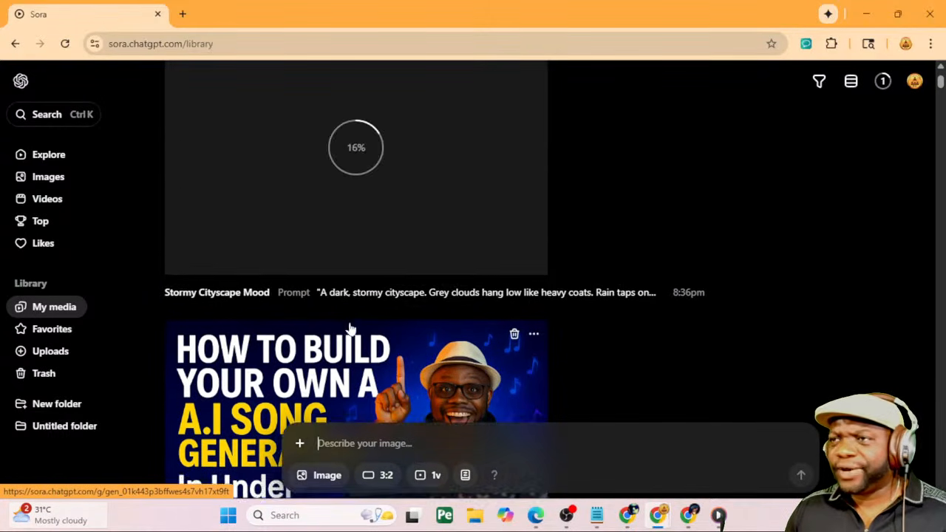
{"action": "scroll", "coordinate": [352, 330], "scroll_direction": "down", "scroll_amount": 1}
{"action": "scroll", "coordinate": [352, 330], "scroll_direction": "up", "scroll_amount": 3}
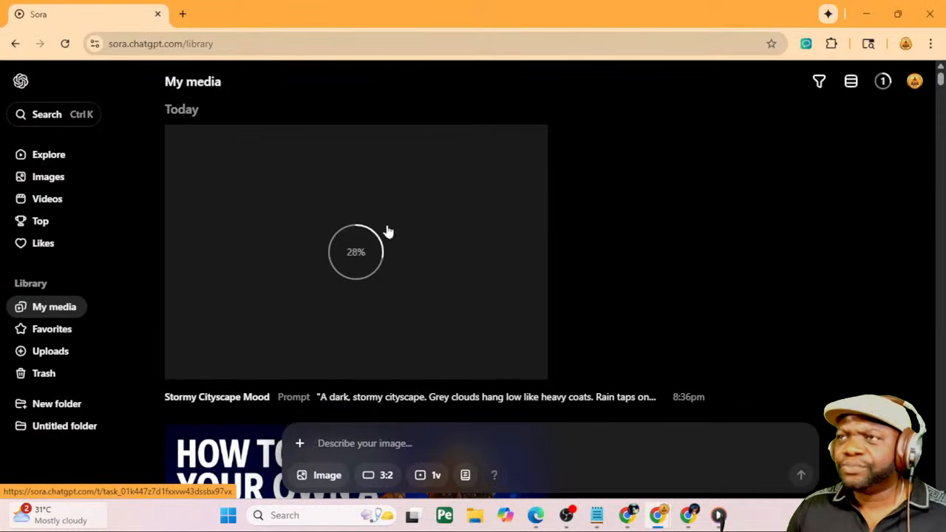
Return to Midjourney and examine the four stormy cityscape images at full size, ending on the figure at the rainy window
{"action": "left_click_drag", "start_coordinate": [410, 4], "coordinate": [0, 318]}
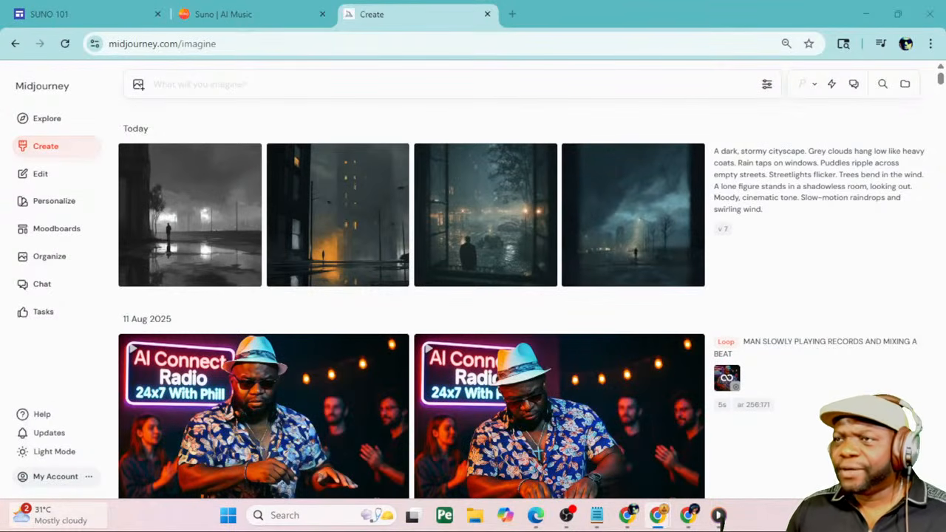
{"action": "left_click", "coordinate": [231, 208]}
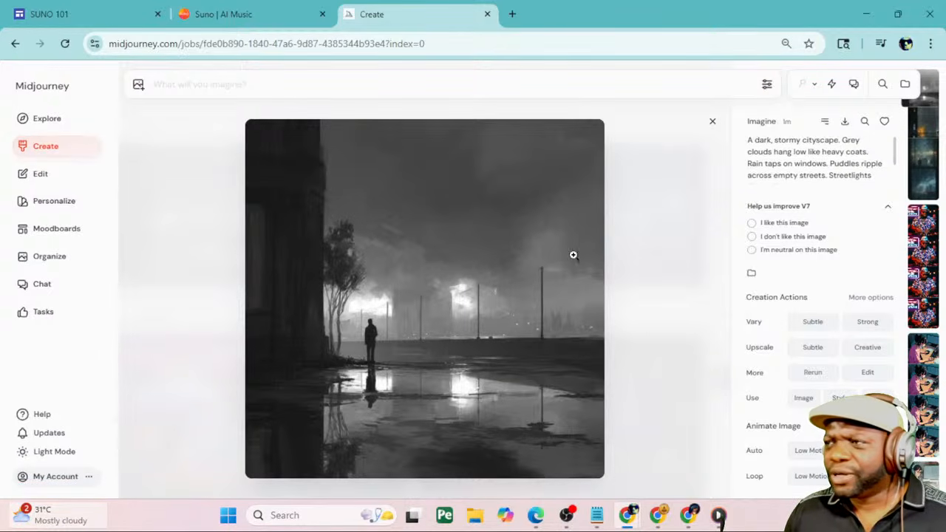
{"action": "left_click", "coordinate": [657, 167]}
{"action": "left_click", "coordinate": [359, 203]}
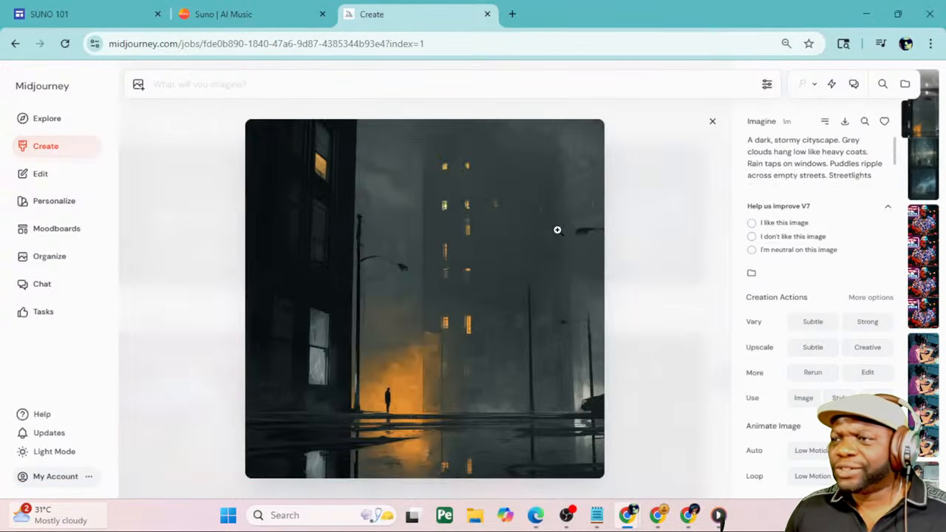
{"action": "scroll", "coordinate": [574, 247], "scroll_direction": "down", "scroll_amount": 1}
{"action": "scroll", "coordinate": [574, 247], "scroll_direction": "down", "scroll_amount": 1}
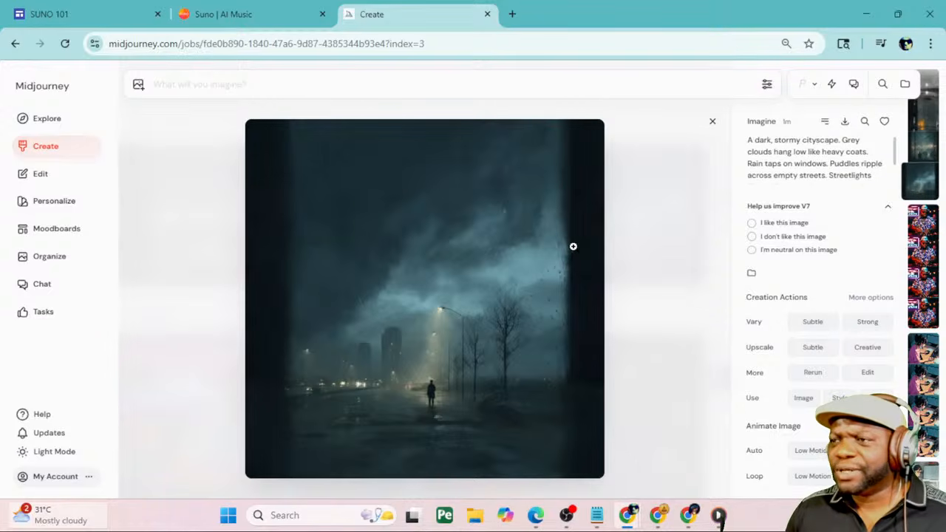
{"action": "scroll", "coordinate": [573, 247], "scroll_direction": "up", "scroll_amount": 1}
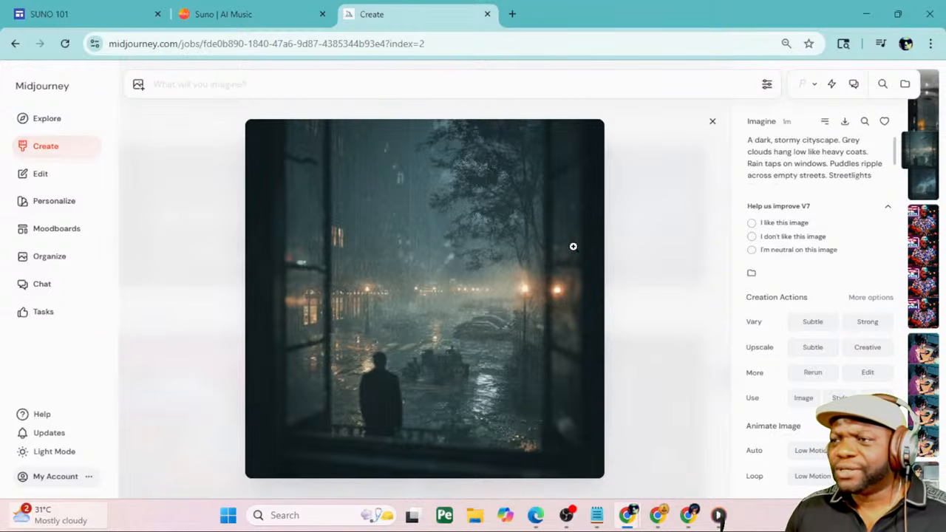
{"action": "left_click", "coordinate": [464, 260]}
{"action": "left_click", "coordinate": [109, 224]}
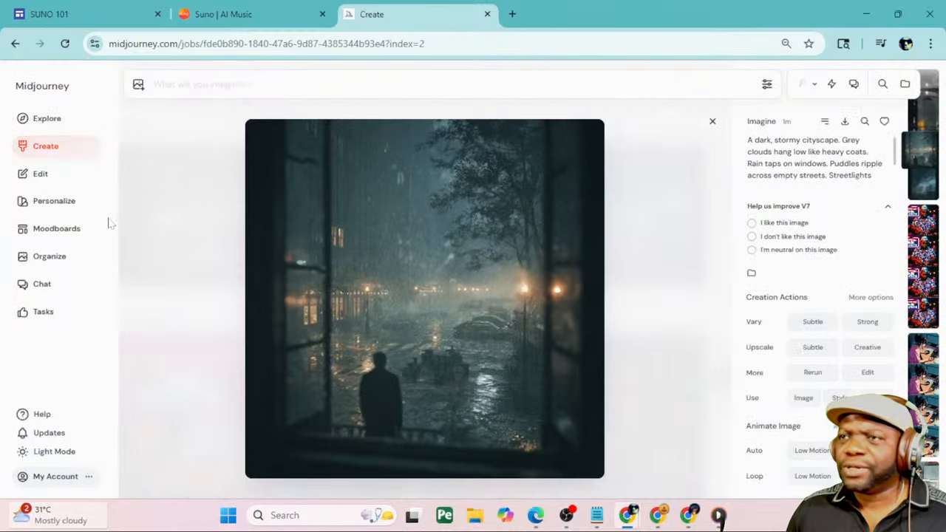
Generate another set from the same stormy cityscape prompt with the window image as an image prompt, and return to the creation feed
{"action": "left_click_drag", "start_coordinate": [424, 194], "coordinate": [166, 111]}
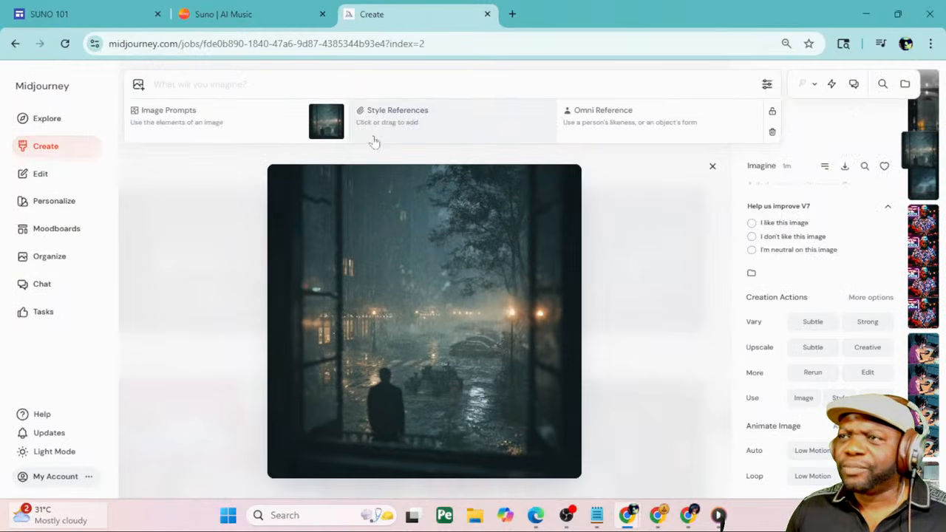
{"action": "left_click", "coordinate": [138, 84]}
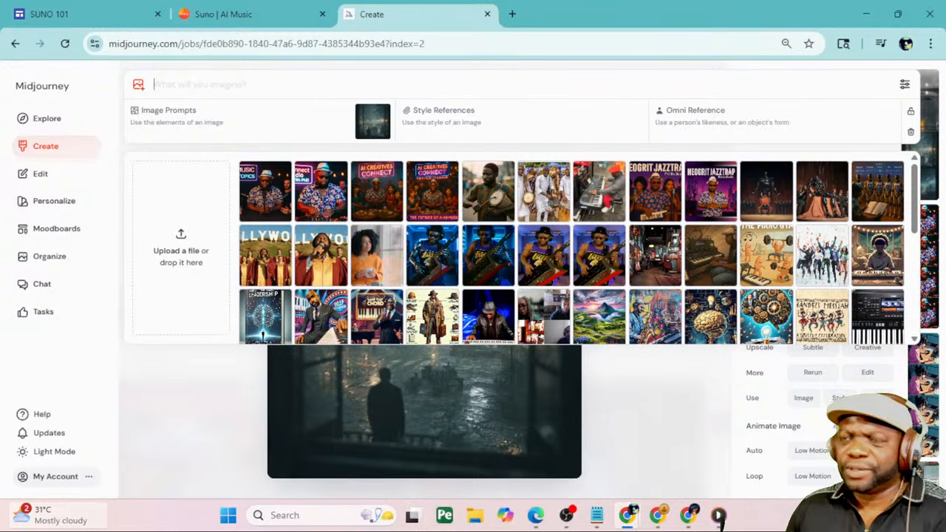
{"action": "type", "text": "A dark, stormy cityscape. Grey clouds hang low like heavy coats. Rain taps on windows. Puddles ripple across empty streets. Streetlights flicker. Trees bend in the wind. A lone figure stands in a shadowless room, looking out. Moody, cinematic tone. Slow-motion raindrops and swirling wind."}
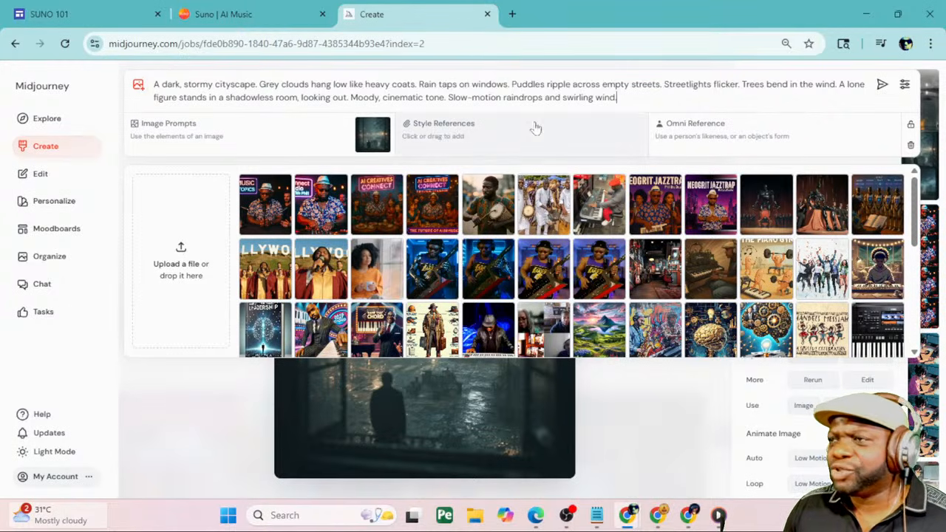
{"action": "left_click", "coordinate": [882, 84]}
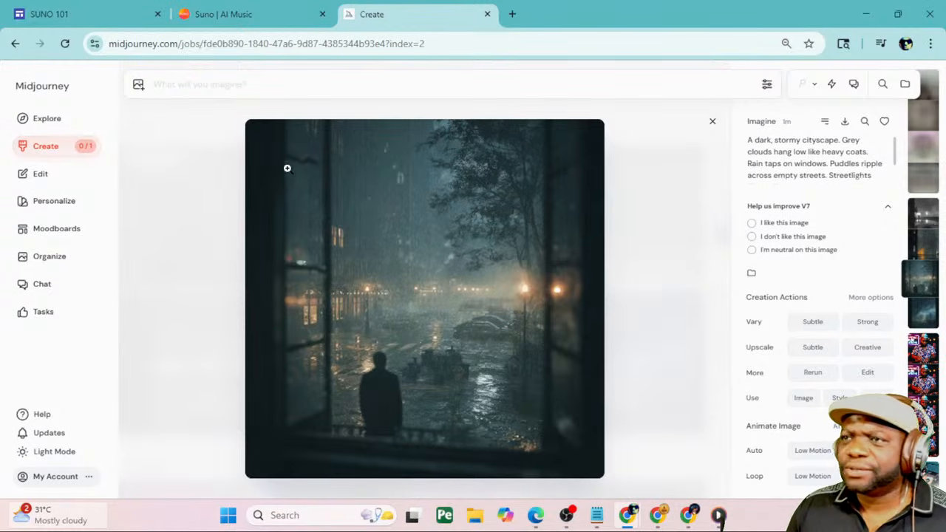
{"action": "left_click", "coordinate": [46, 147]}
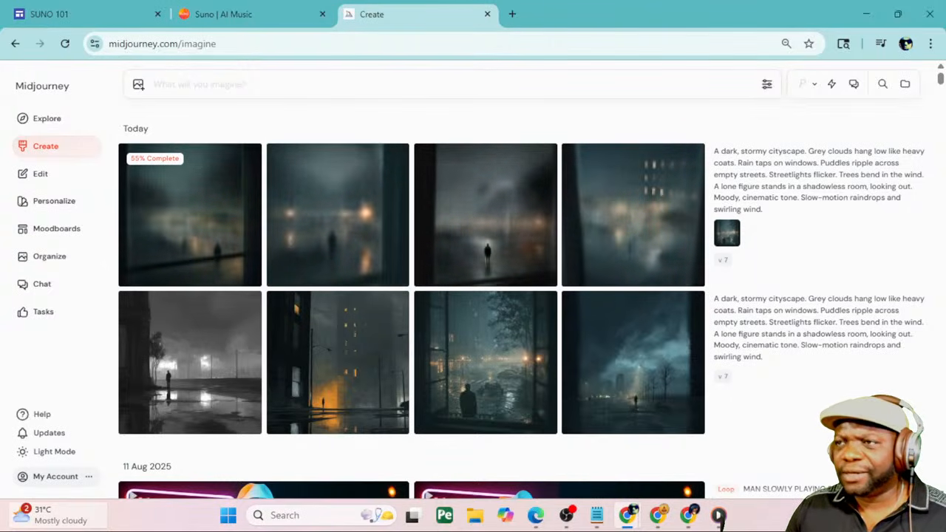
Switch to Sora, view the finished Stormy Cityscape Mood image, copy it to the clipboard and return to the library
{"action": "left_click_drag", "start_coordinate": [0, 44], "coordinate": [6, 96]}
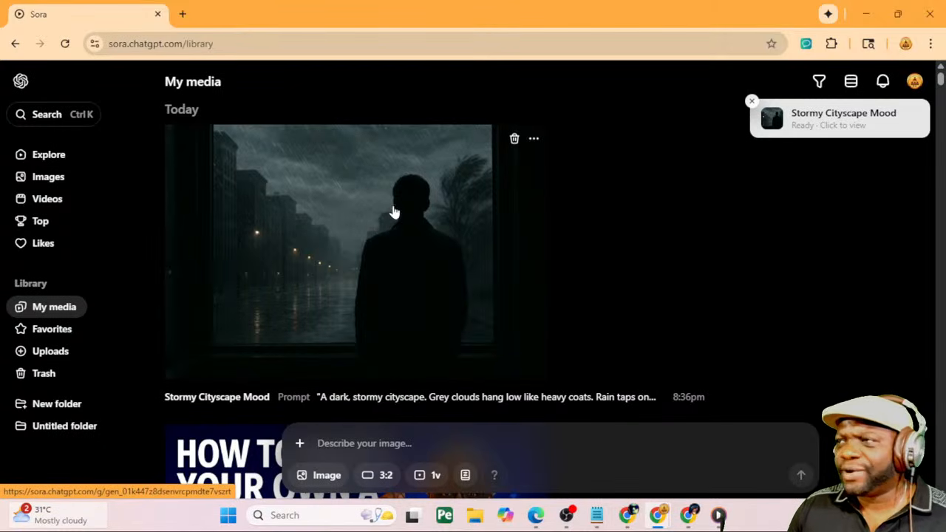
{"action": "left_click", "coordinate": [408, 215]}
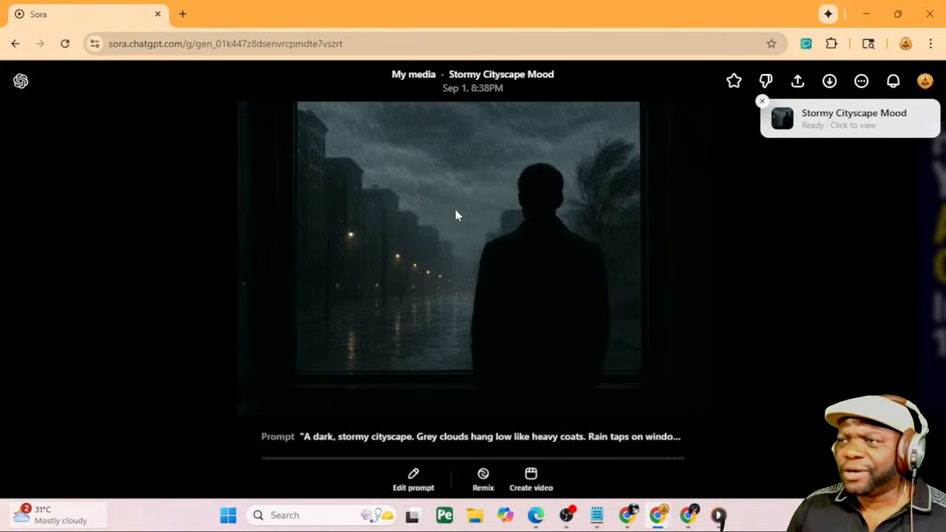
{"action": "left_click", "coordinate": [741, 185]}
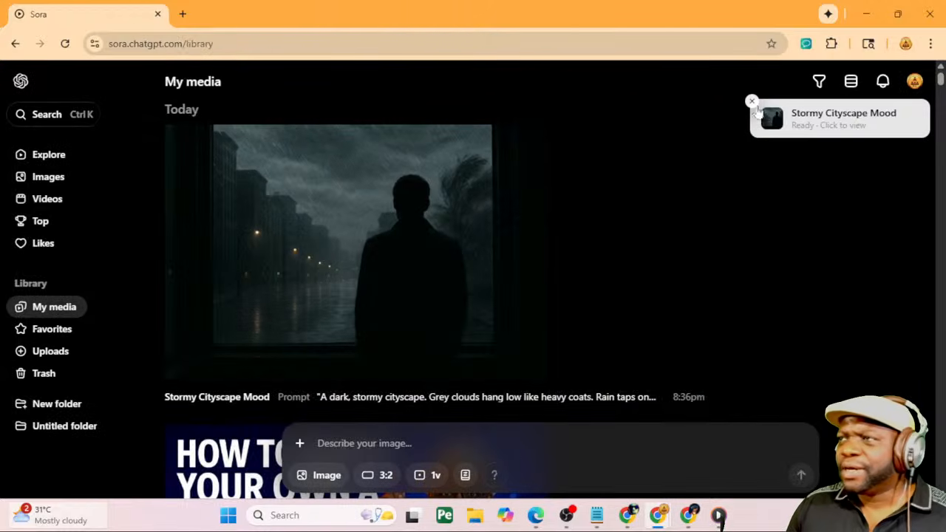
{"action": "left_click", "coordinate": [446, 220]}
{"action": "right_click", "coordinate": [515, 203]}
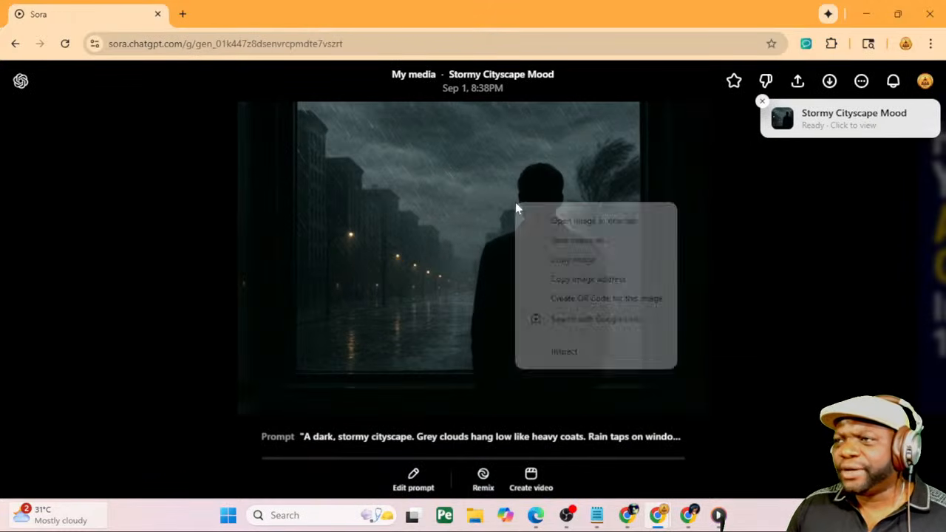
{"action": "left_click", "coordinate": [572, 259]}
{"action": "left_click", "coordinate": [168, 250]}
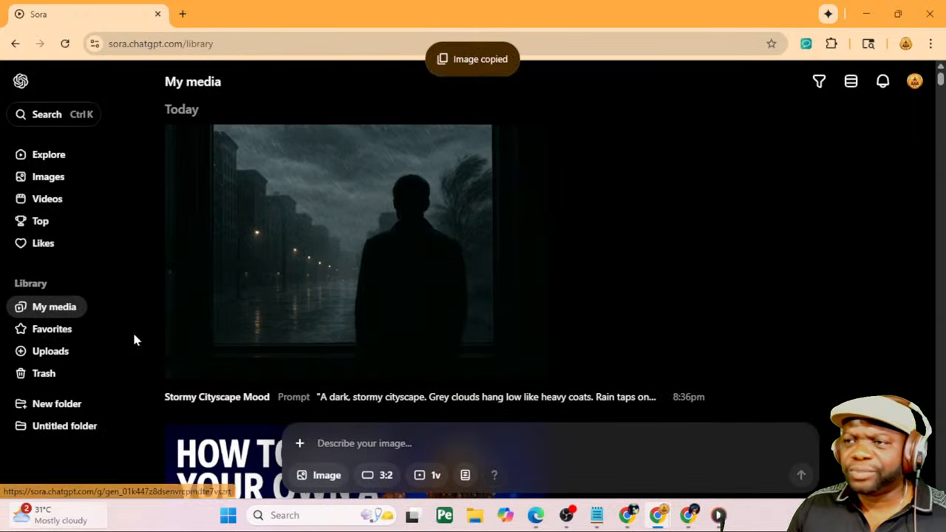
Open the Stormy Cityscape Mood image's prompt for editing and configure it as a video at 720p
{"action": "left_click", "coordinate": [246, 397]}
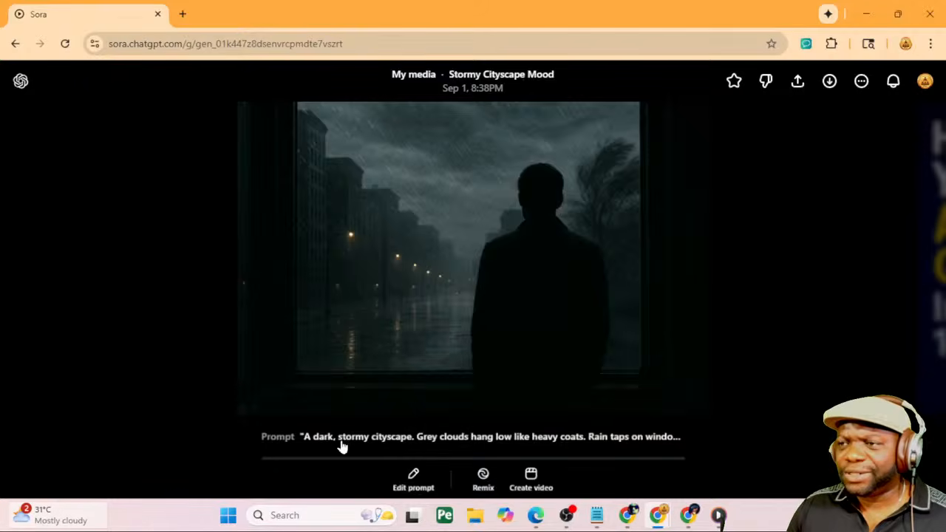
{"action": "left_click", "coordinate": [340, 444]}
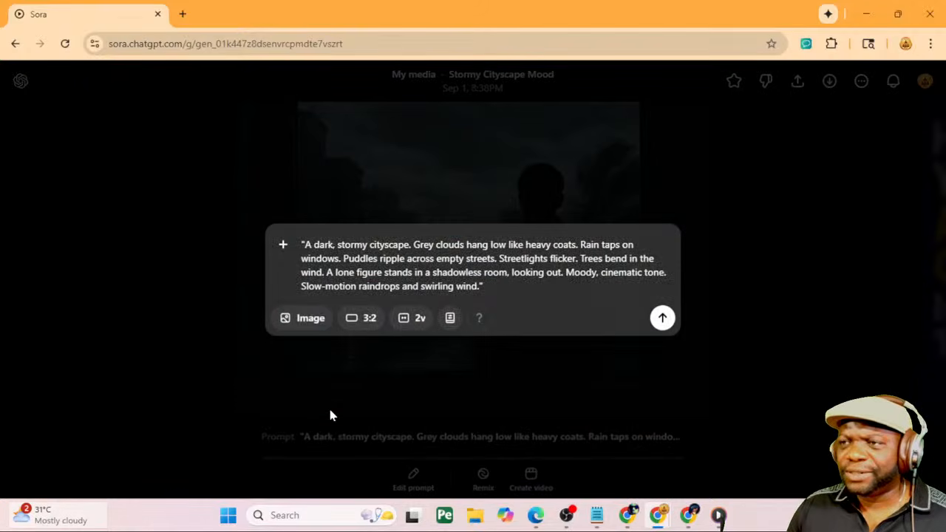
{"action": "left_click", "coordinate": [306, 328]}
{"action": "left_click", "coordinate": [317, 296]}
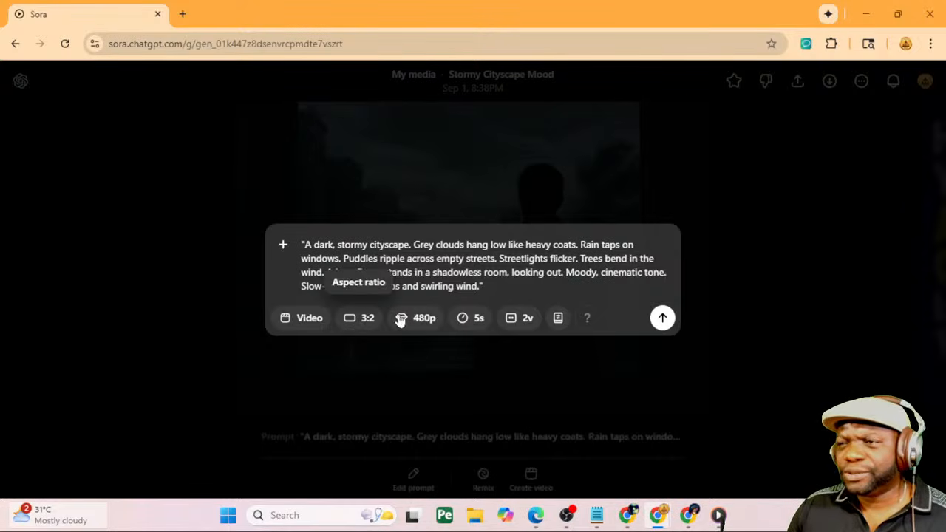
{"action": "left_click", "coordinate": [427, 319]}
{"action": "left_click", "coordinate": [426, 257]}
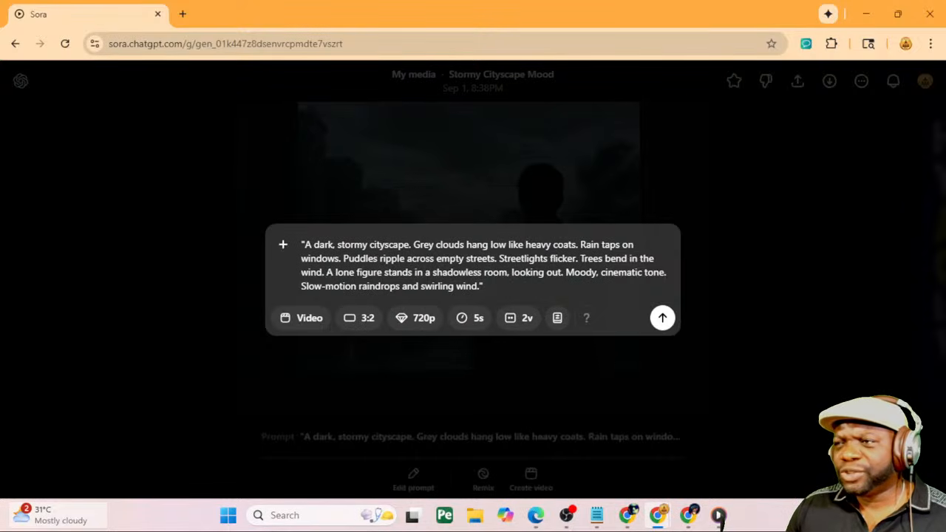
Try a 480p resolution with a 10-second duration for the stormy cityscape video
{"action": "left_click", "coordinate": [462, 318]}
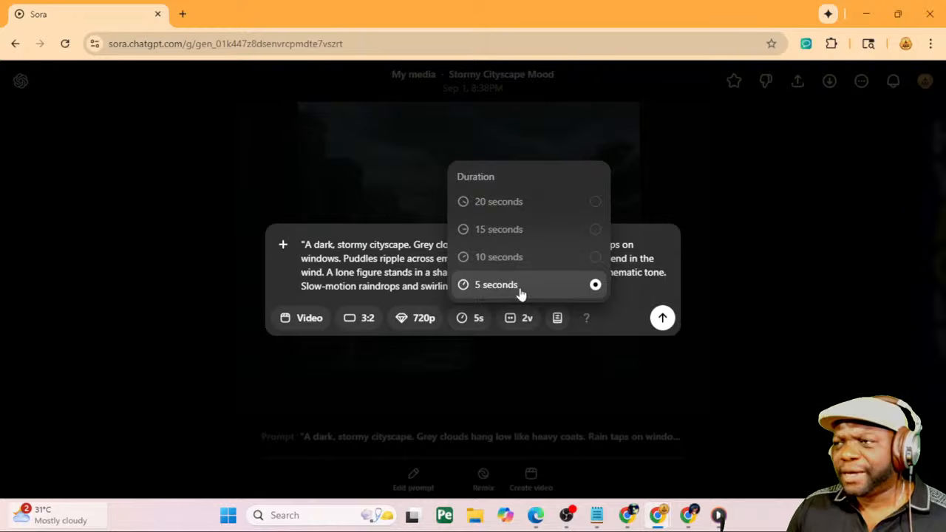
{"action": "left_click", "coordinate": [633, 282]}
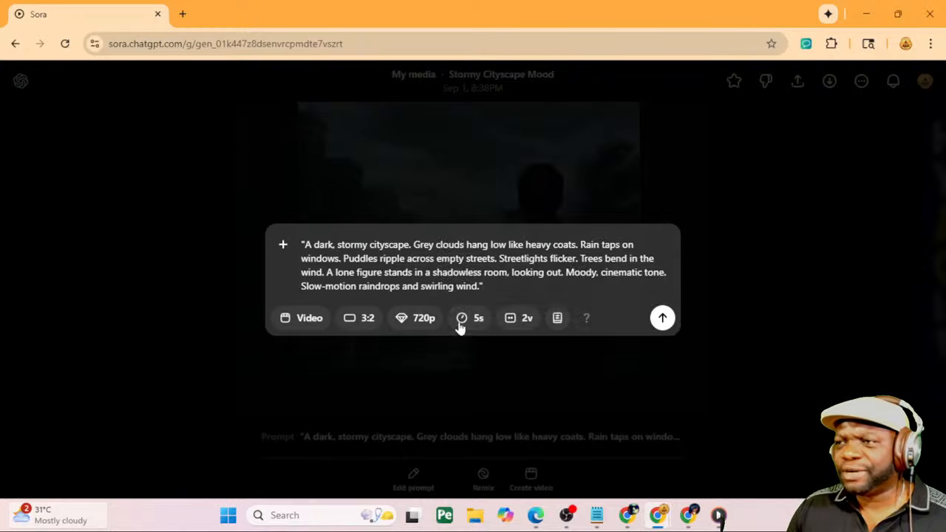
{"action": "left_click", "coordinate": [424, 318]}
{"action": "left_click", "coordinate": [423, 282]}
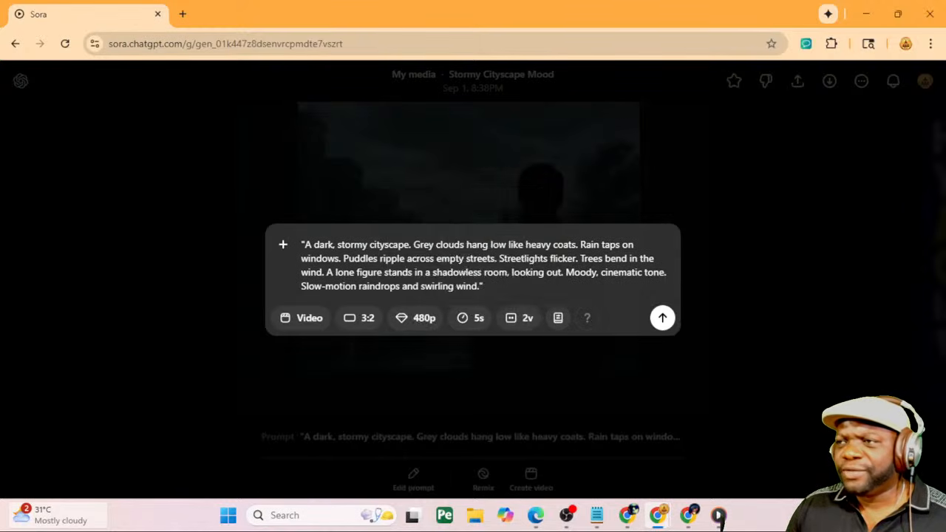
{"action": "left_click", "coordinate": [478, 318]}
{"action": "left_click", "coordinate": [500, 258]}
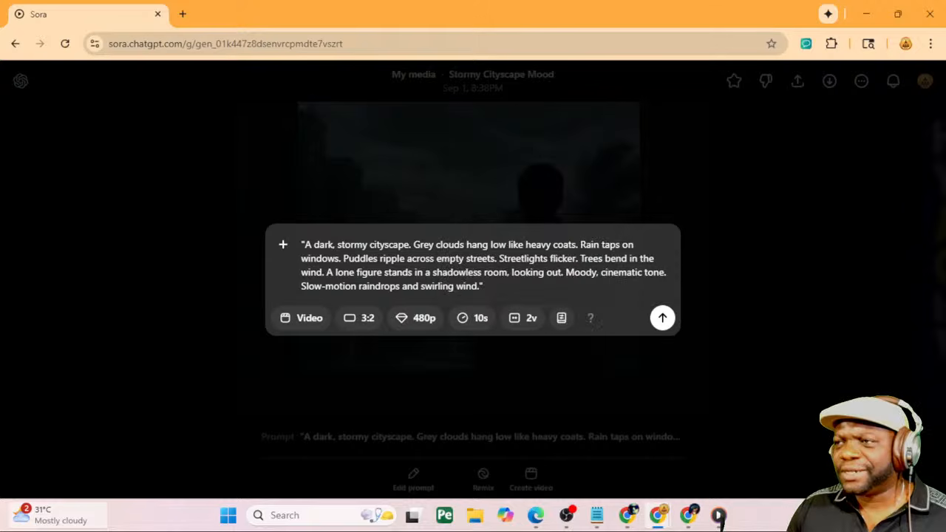
Set the video resolution back to 720p and submit the stormy cityscape prompt for generation
{"action": "left_click", "coordinate": [423, 319]}
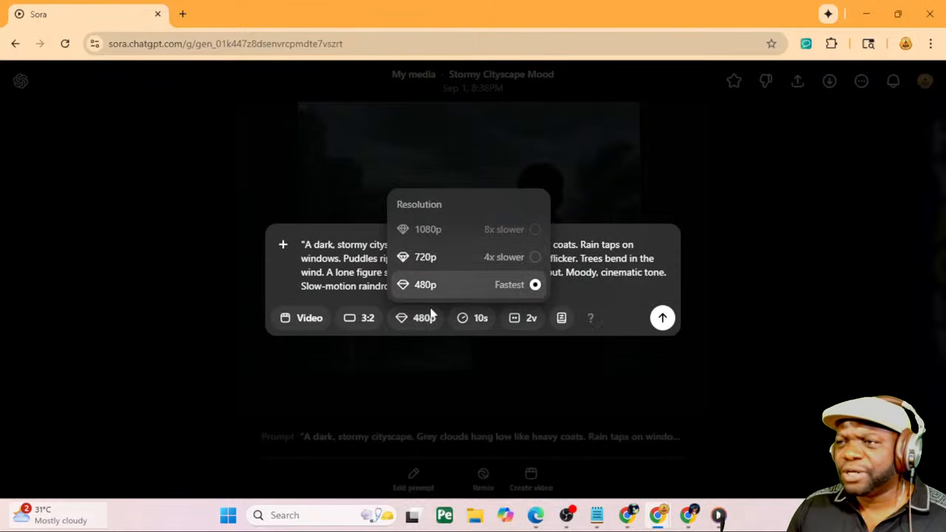
{"action": "left_click", "coordinate": [424, 255]}
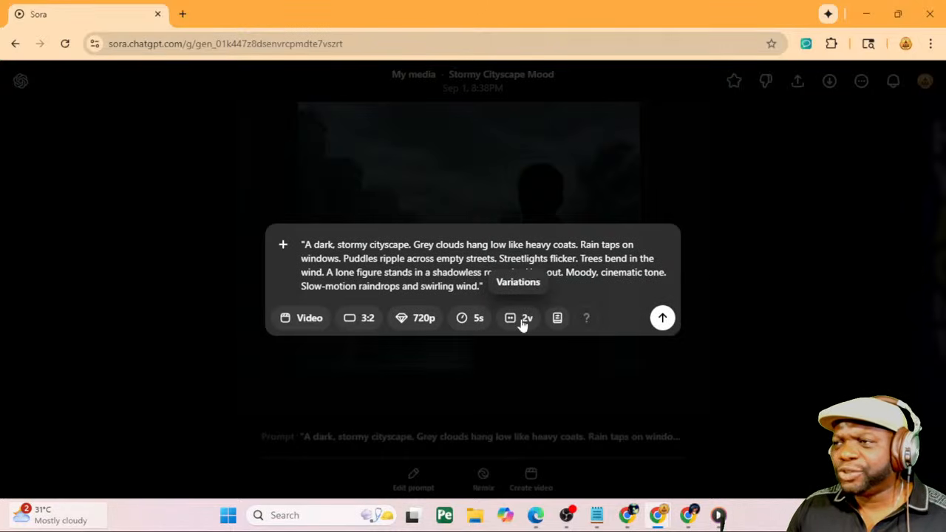
{"action": "left_click", "coordinate": [662, 318]}
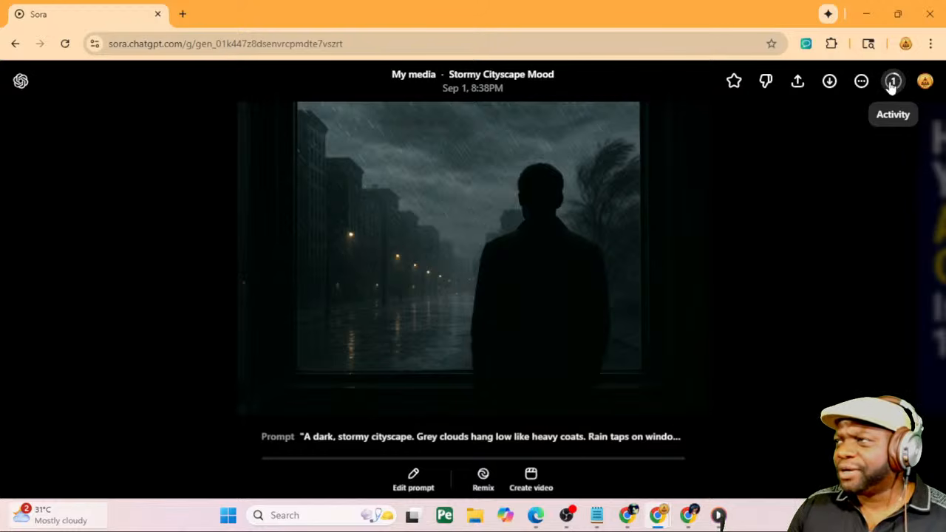
Switch to Midjourney, view the first image of the newest stormy cityscape set at full size, and return to the creation feed
{"action": "left_click_drag", "start_coordinate": [450, 6], "coordinate": [0, 421]}
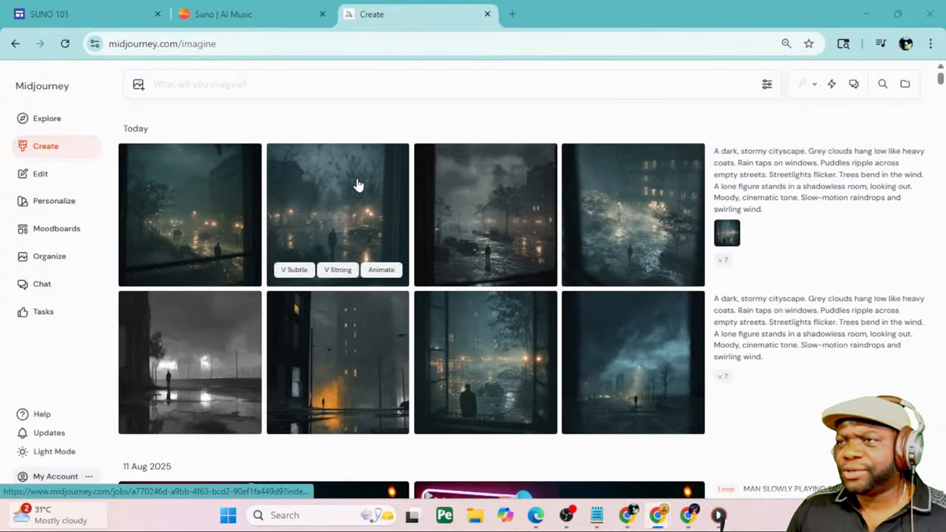
{"action": "left_click", "coordinate": [222, 186]}
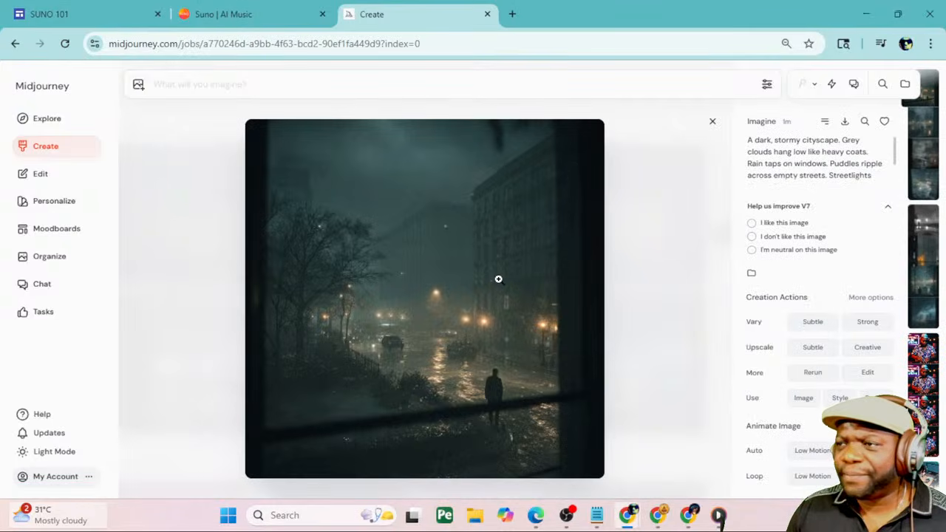
{"action": "left_click", "coordinate": [498, 279]}
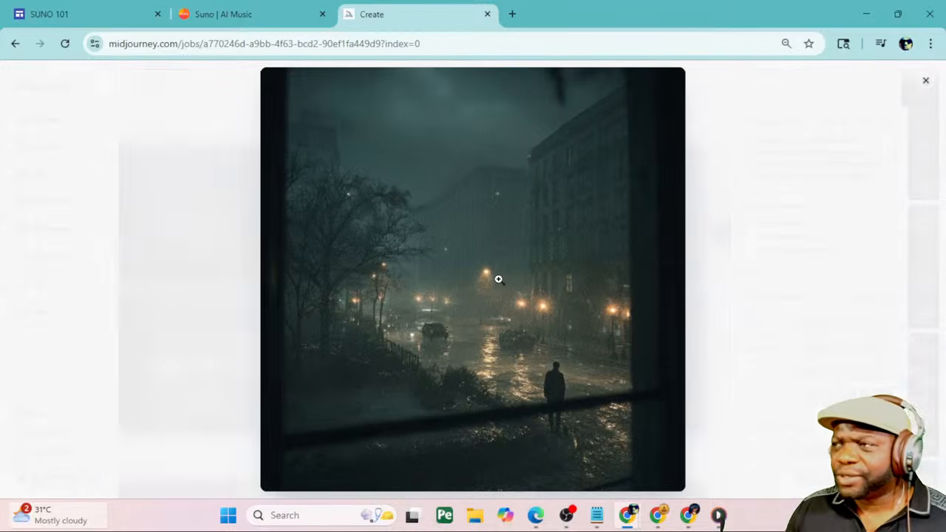
{"action": "left_click", "coordinate": [738, 234]}
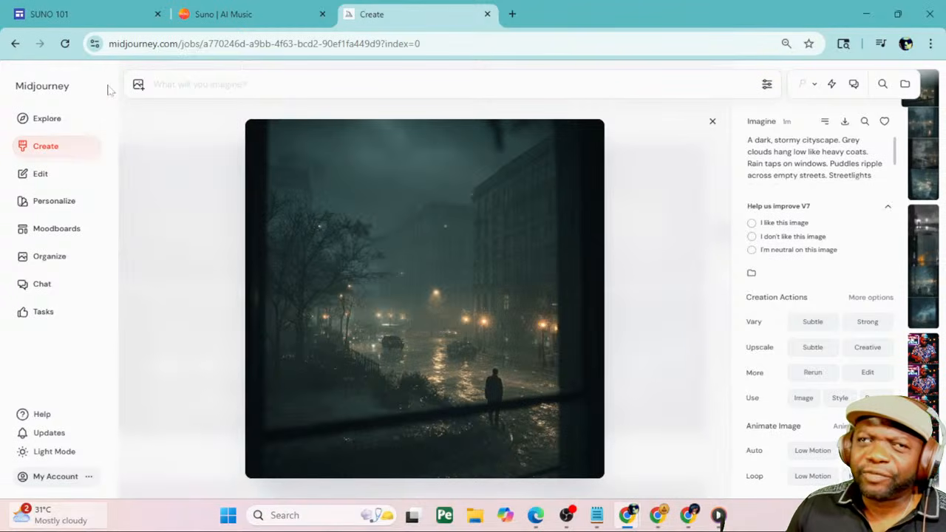
{"action": "left_click", "coordinate": [67, 151]}
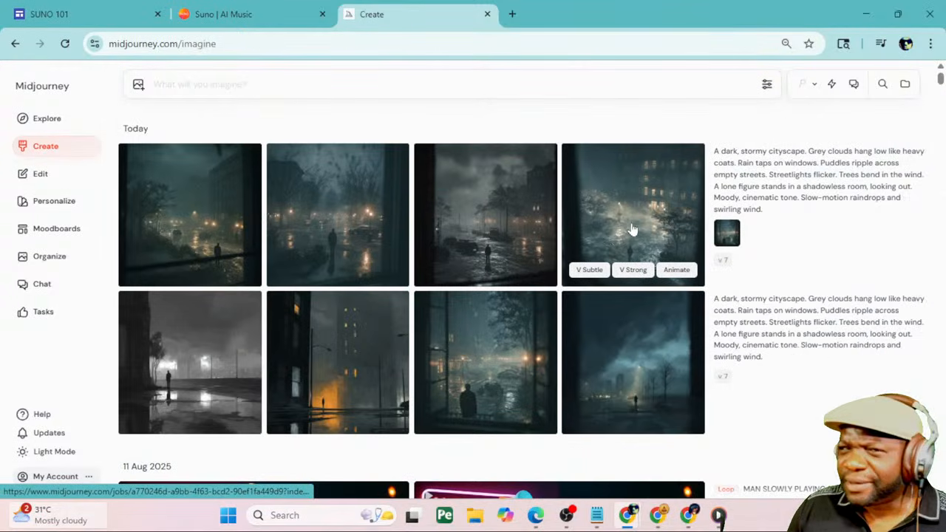
Add the first image of the newest stormy cityscape set as an image prompt
{"action": "left_click_drag", "start_coordinate": [180, 175], "coordinate": [342, 110]}
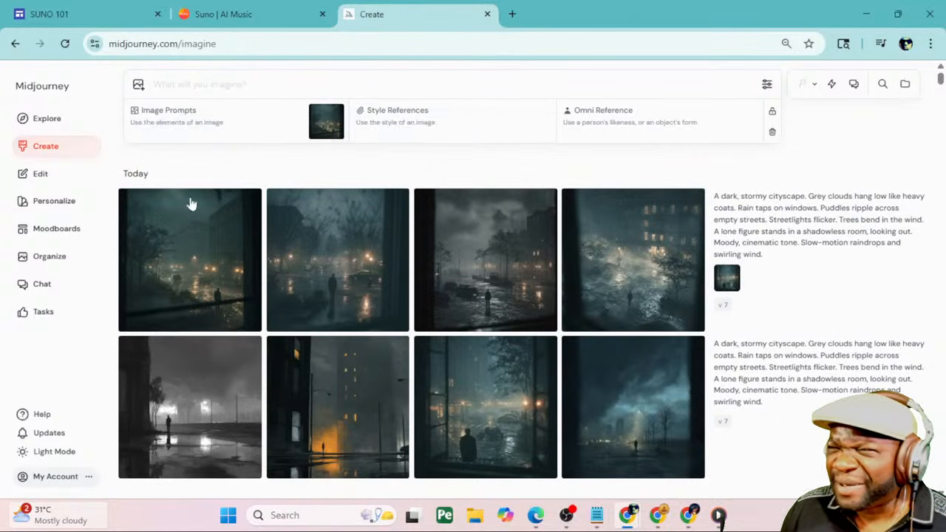
{"action": "left_click_drag", "start_coordinate": [190, 202], "coordinate": [153, 116]}
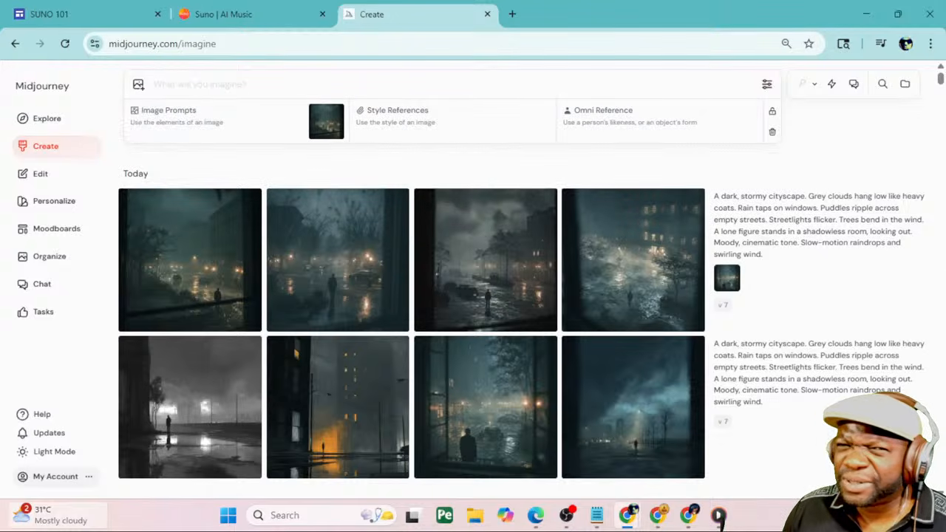
Look through the reference image library, the generation settings and the recent creations in the feed
{"action": "left_click", "coordinate": [138, 85]}
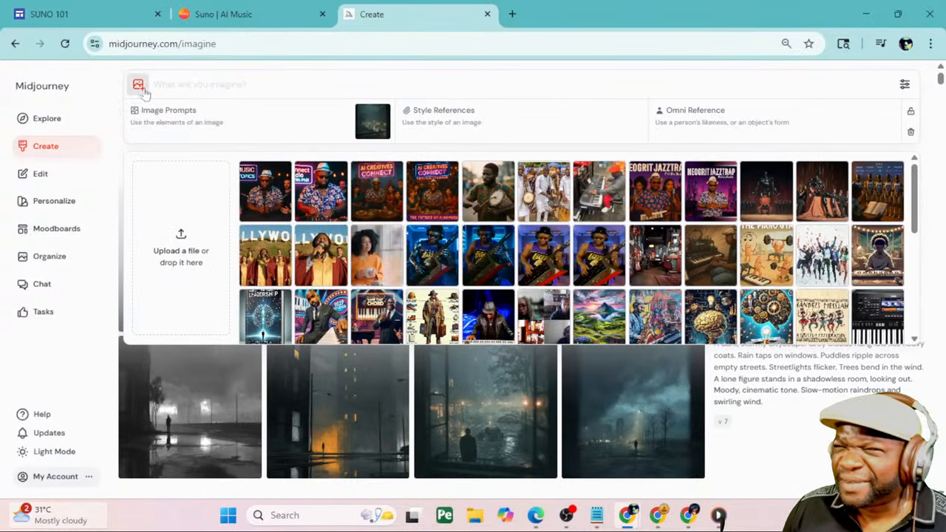
{"action": "left_click", "coordinate": [903, 84]}
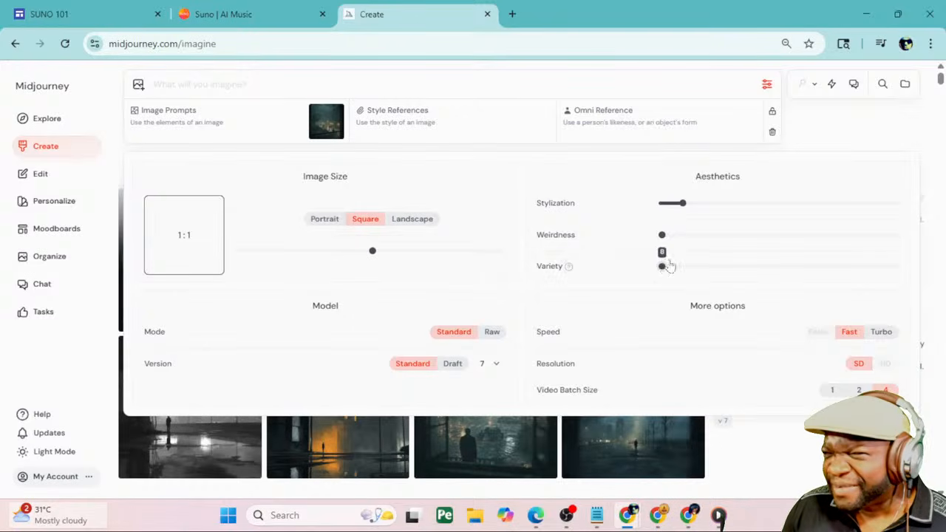
{"action": "left_click", "coordinate": [766, 85]}
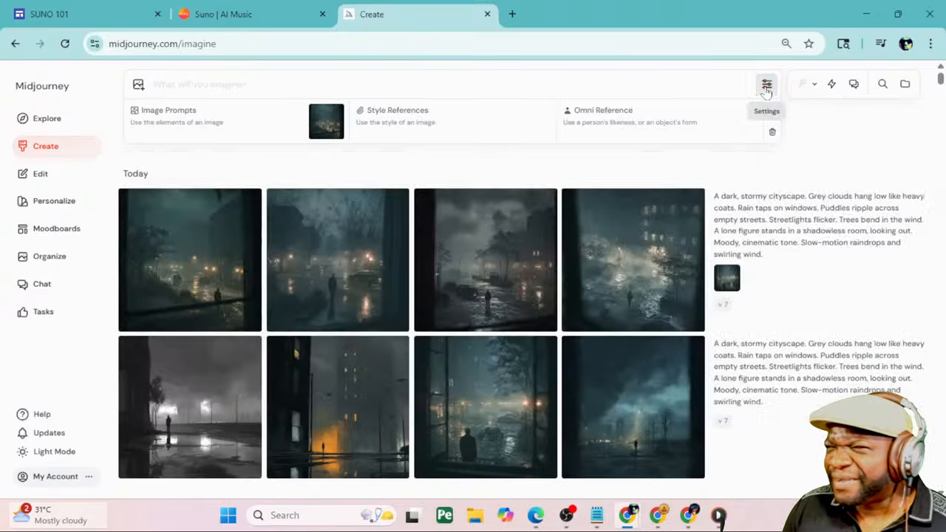
{"action": "left_click", "coordinate": [766, 85]}
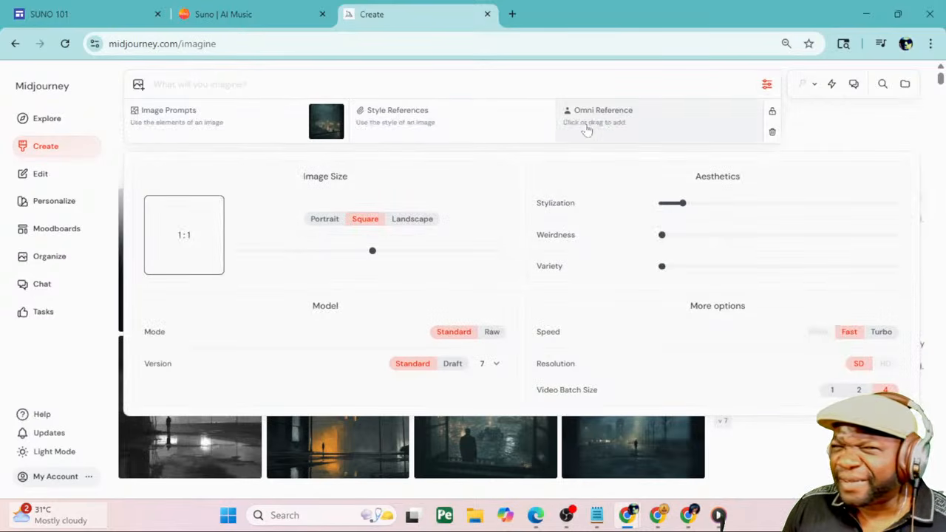
{"action": "left_click_drag", "start_coordinate": [319, 125], "coordinate": [147, 91]}
{"action": "left_click", "coordinate": [140, 87]}
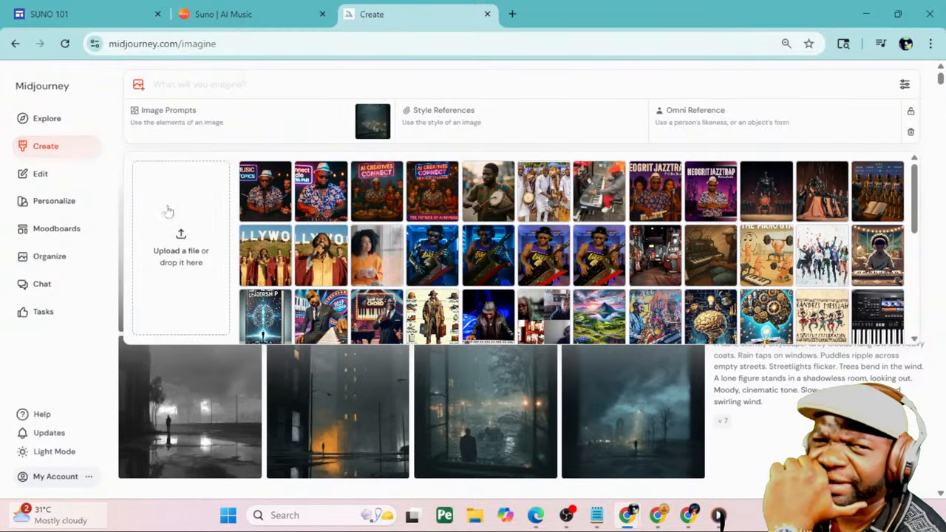
{"action": "left_click", "coordinate": [307, 372]}
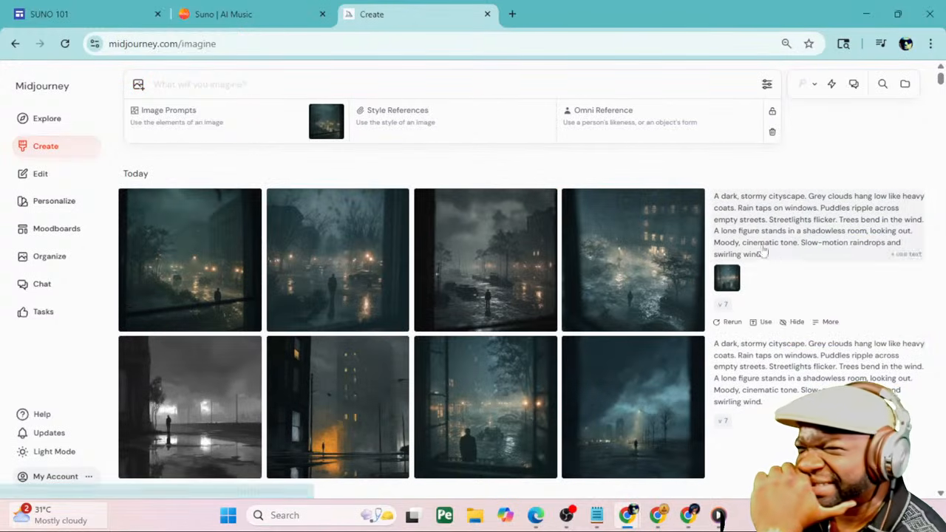
{"action": "scroll", "coordinate": [775, 271], "scroll_direction": "down", "scroll_amount": 1}
{"action": "scroll", "coordinate": [784, 317], "scroll_direction": "down", "scroll_amount": 1}
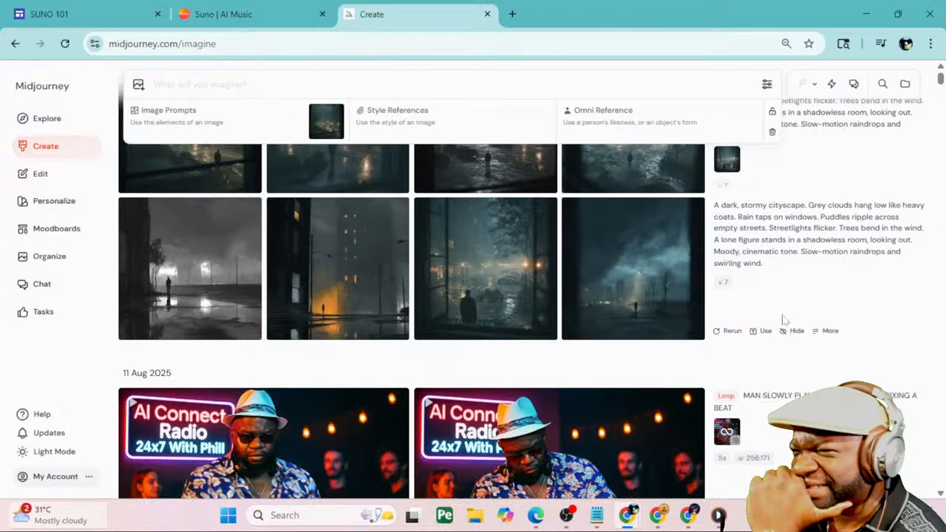
{"action": "scroll", "coordinate": [795, 352], "scroll_direction": "up", "scroll_amount": 2}
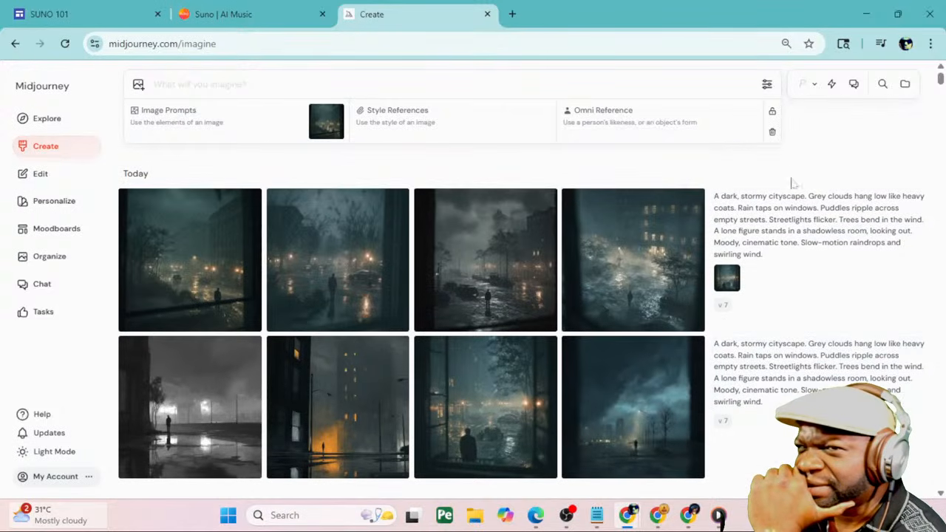
{"action": "left_click", "coordinate": [138, 84]}
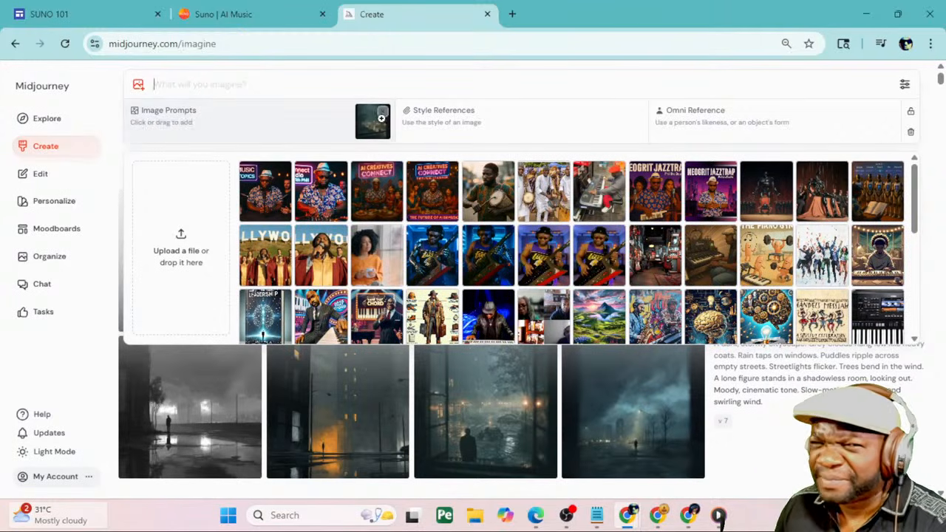
Set the image size to Landscape 4:3, preview the added image prompt, and leave the generation settings
{"action": "left_click", "coordinate": [905, 86]}
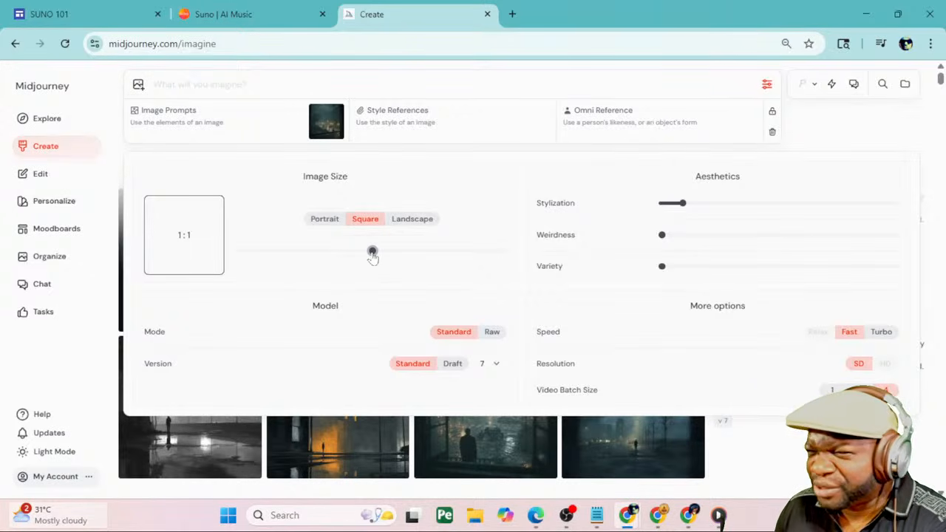
{"action": "left_click", "coordinate": [324, 221]}
{"action": "left_click", "coordinate": [411, 218]}
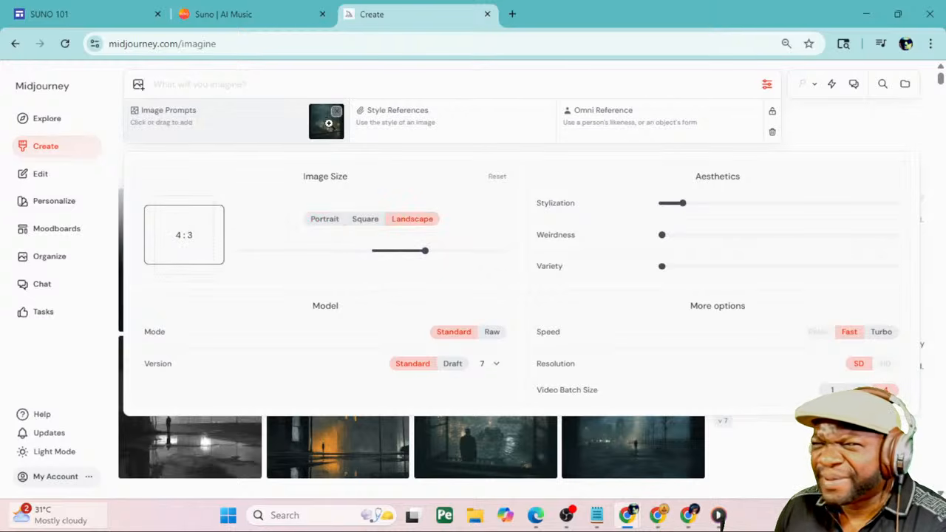
{"action": "left_click", "coordinate": [329, 123]}
{"action": "left_click", "coordinate": [460, 205]}
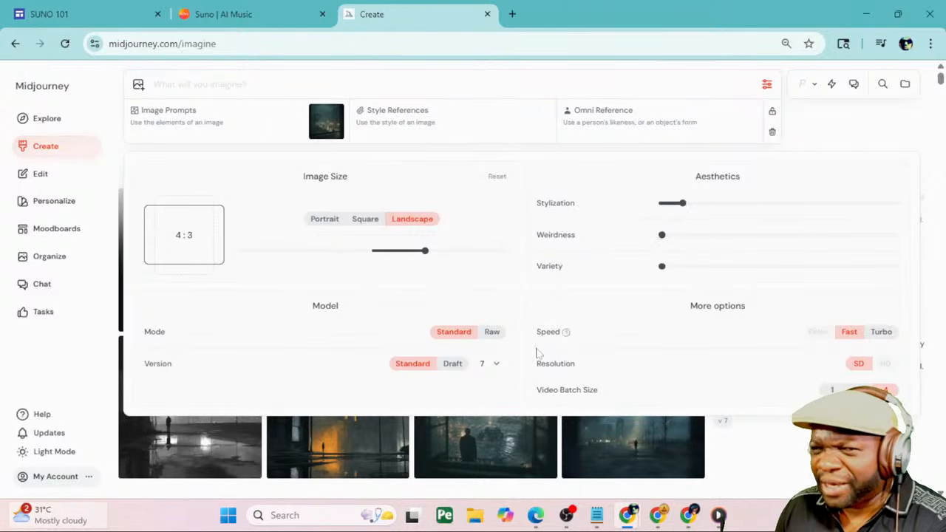
{"action": "left_click", "coordinate": [553, 436]}
Animate the second image of the newest stormy cityscape set
{"action": "scroll", "coordinate": [598, 359], "scroll_direction": "down", "scroll_amount": 2}
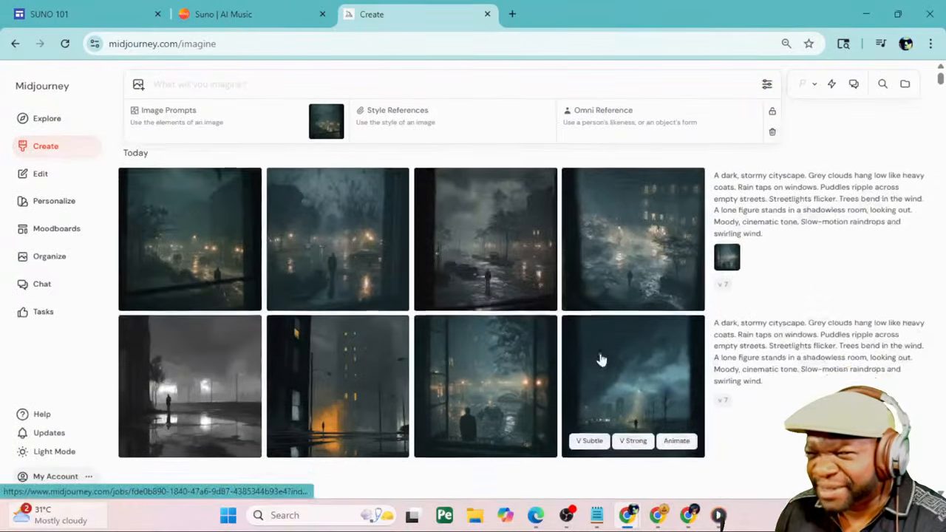
{"action": "scroll", "coordinate": [487, 223], "scroll_direction": "up", "scroll_amount": 1}
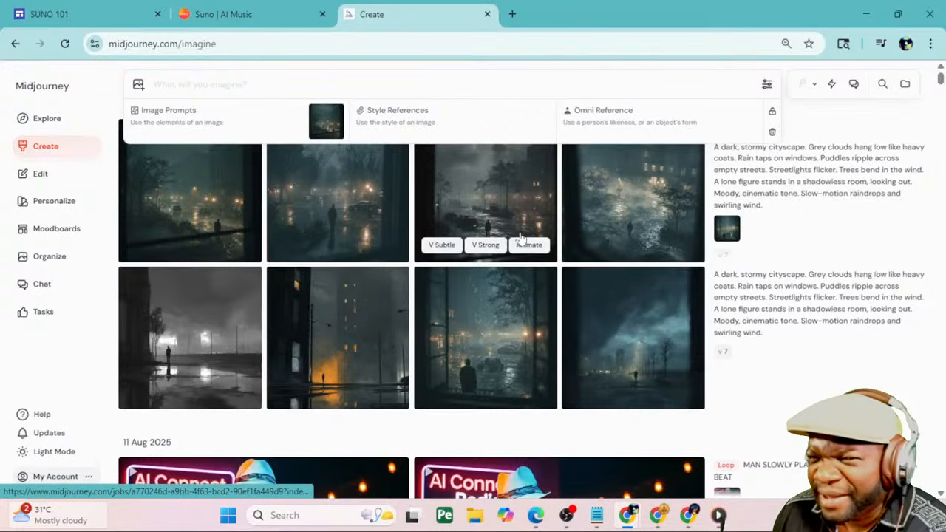
{"action": "scroll", "coordinate": [520, 237], "scroll_direction": "up", "scroll_amount": 1}
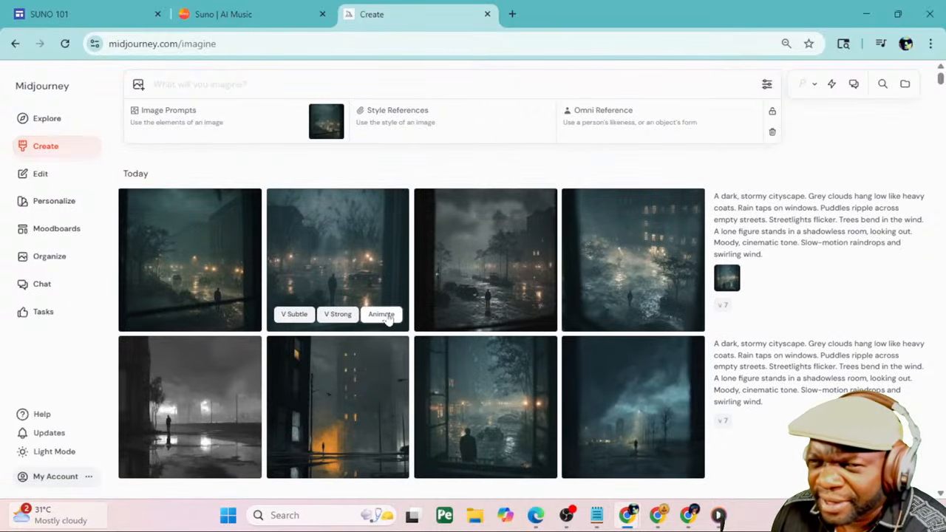
{"action": "left_click", "coordinate": [386, 316]}
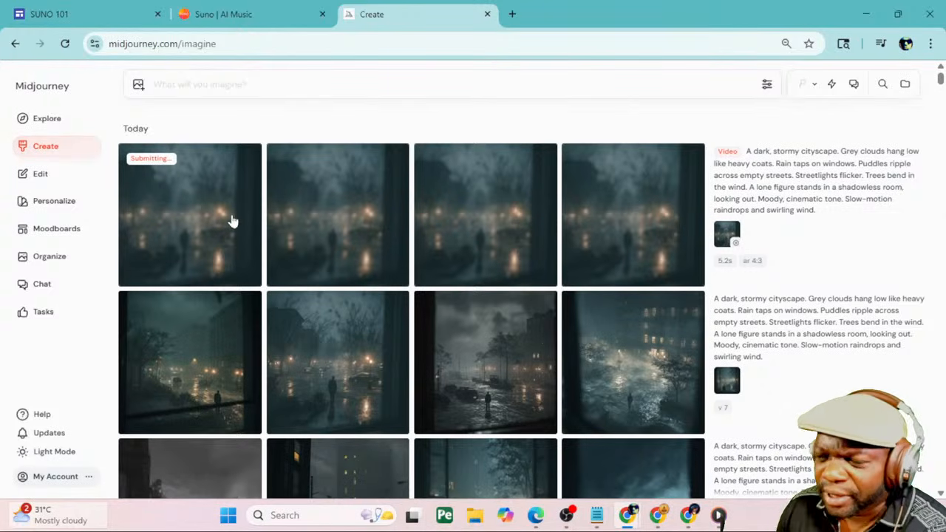
Switch to Sora and check the Stormy Cityscape Vibes videos in the media library
{"action": "left_click_drag", "start_coordinate": [2, 133], "coordinate": [369, 2]}
{"action": "left_click", "coordinate": [176, 142]}
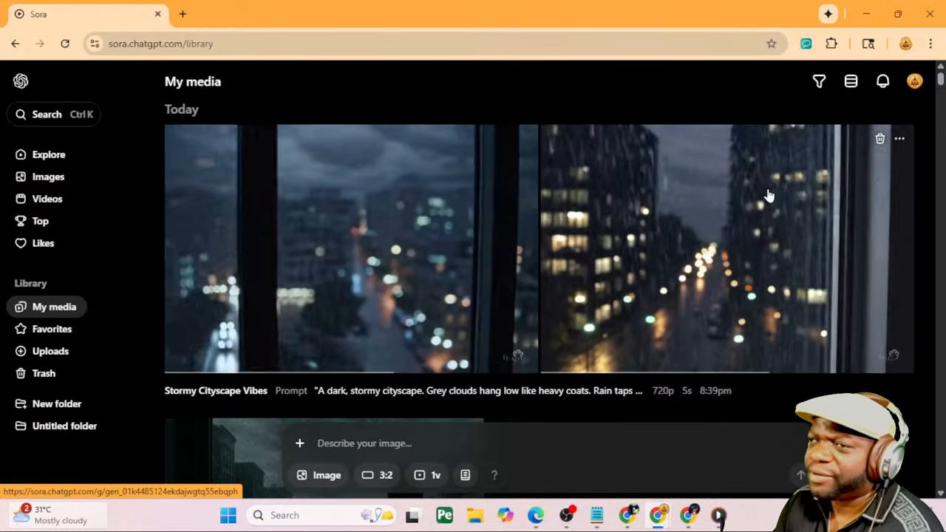
Download the rainy street video from the newest Stormy Cityscape Vibes pair as a watermarked video
{"action": "left_click", "coordinate": [794, 170]}
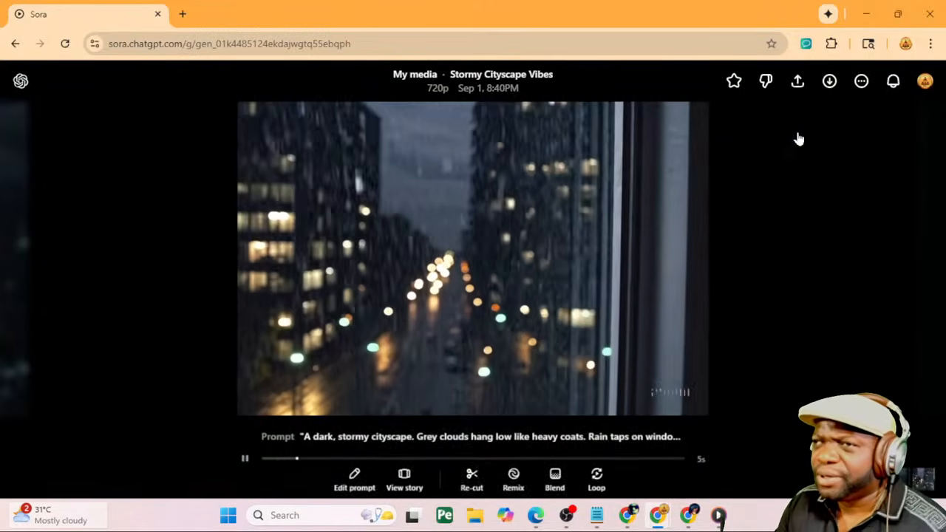
{"action": "left_click", "coordinate": [829, 81]}
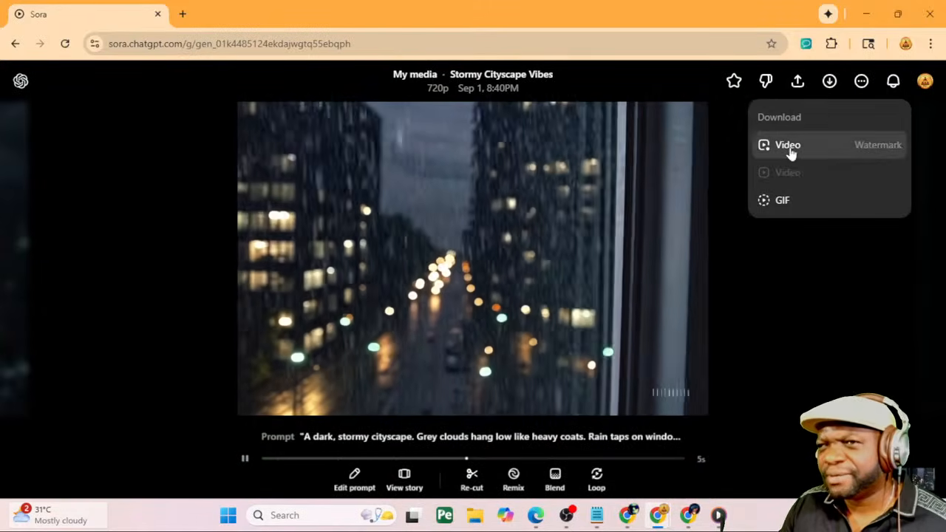
{"action": "left_click", "coordinate": [792, 148]}
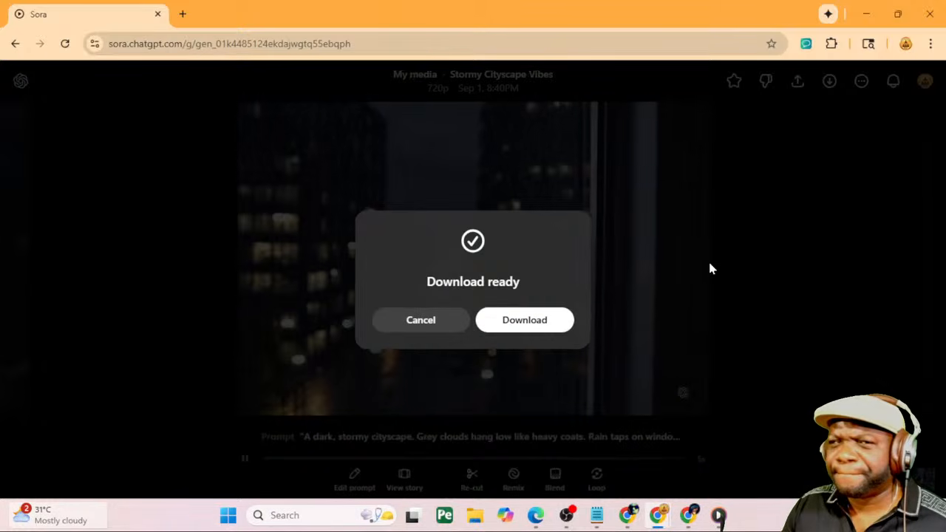
{"action": "left_click", "coordinate": [538, 320]}
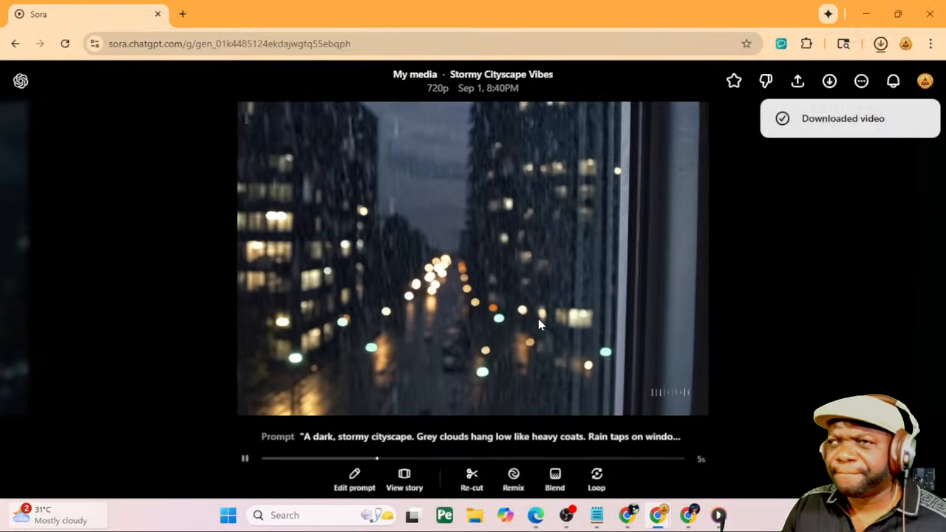
View the downloaded Stormy Cityscape Vibes clip in Media Player and move its window out of the way
{"action": "left_click", "coordinate": [756, 85]}
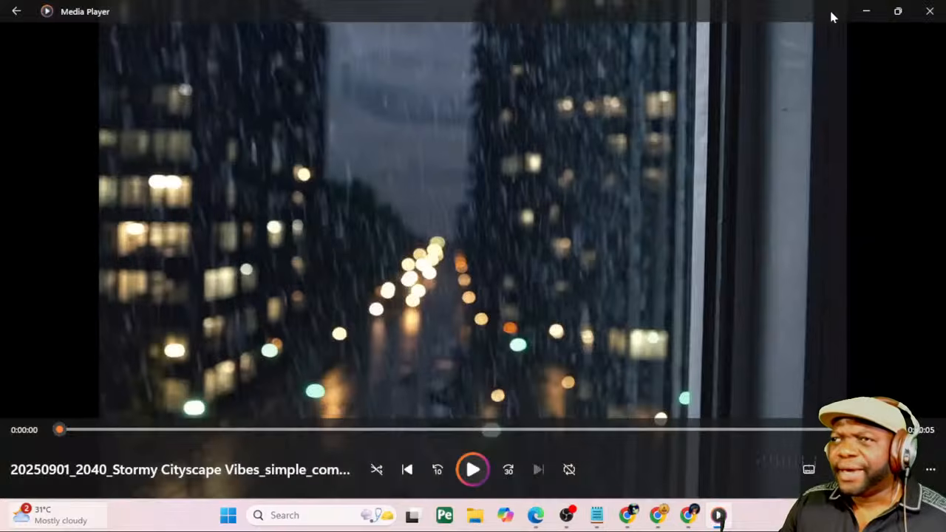
{"action": "left_click_drag", "start_coordinate": [804, 10], "coordinate": [0, 342]}
{"action": "left_click", "coordinate": [719, 515]}
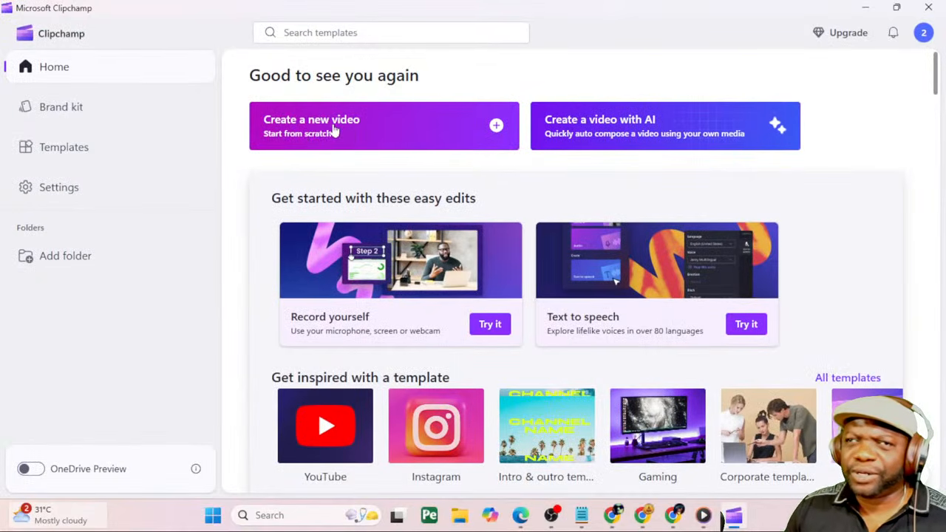
Create a new video in Clipchamp, import the downloaded Stormy Cityscape clip, and add it to the timeline
{"action": "left_click", "coordinate": [405, 131]}
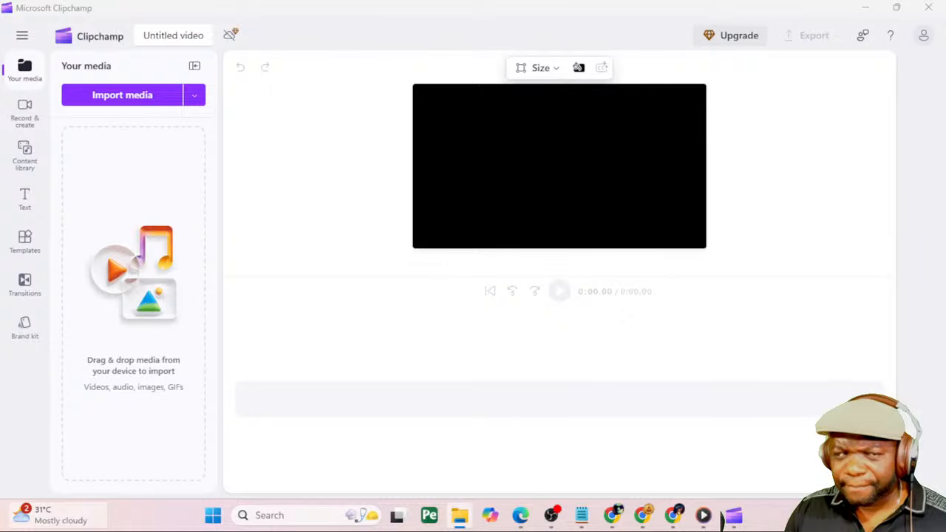
{"action": "left_click_drag", "start_coordinate": [177, 218], "coordinate": [131, 157]}
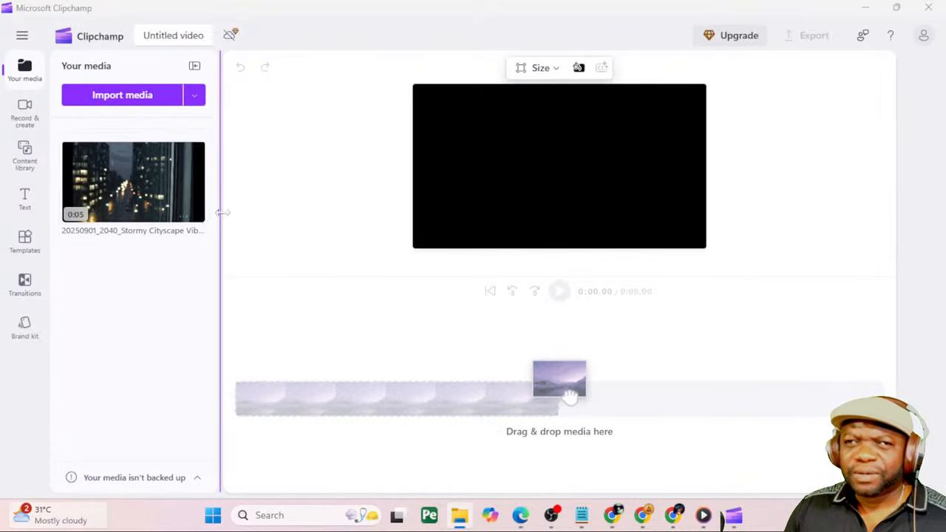
{"action": "mouse_move", "coordinate": [196, 215]}
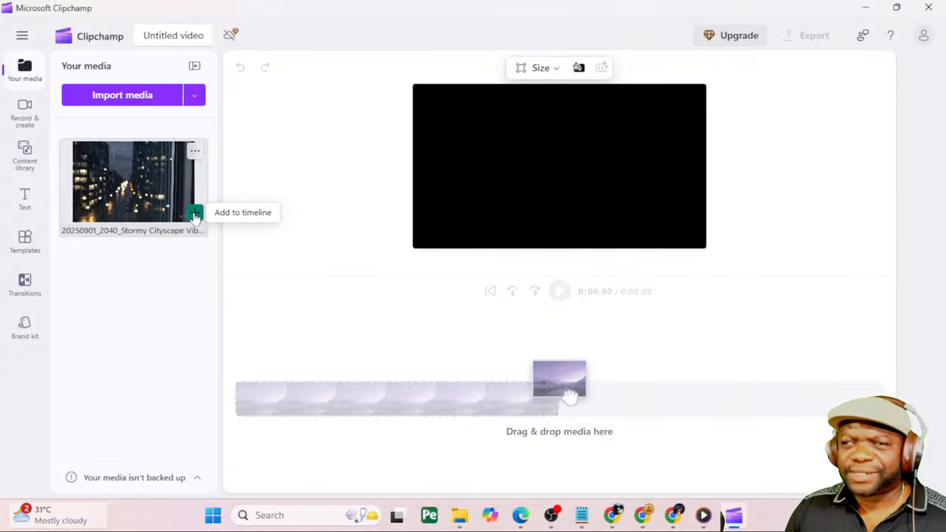
{"action": "left_click", "coordinate": [196, 214]}
Check a couple of points in the clip and set the video size to Wide 16:9
{"action": "left_click", "coordinate": [410, 351]}
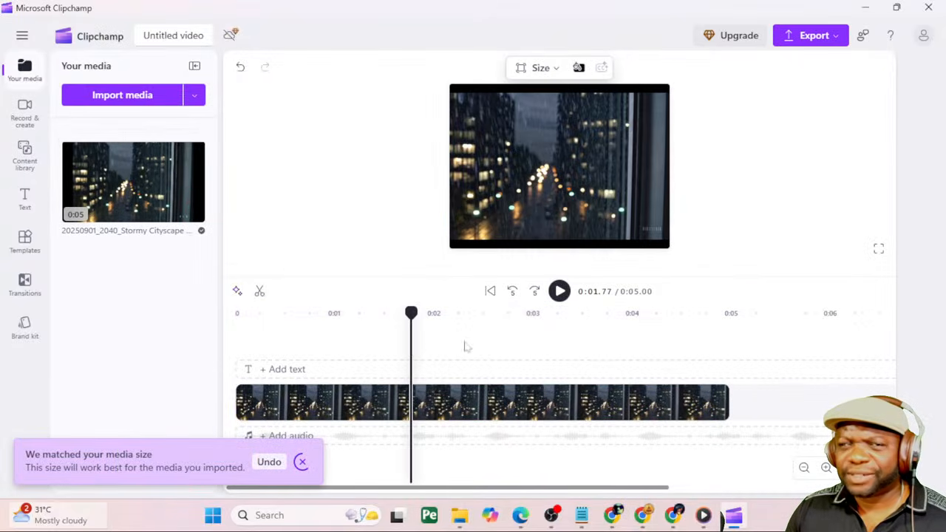
{"action": "left_click", "coordinate": [535, 357]}
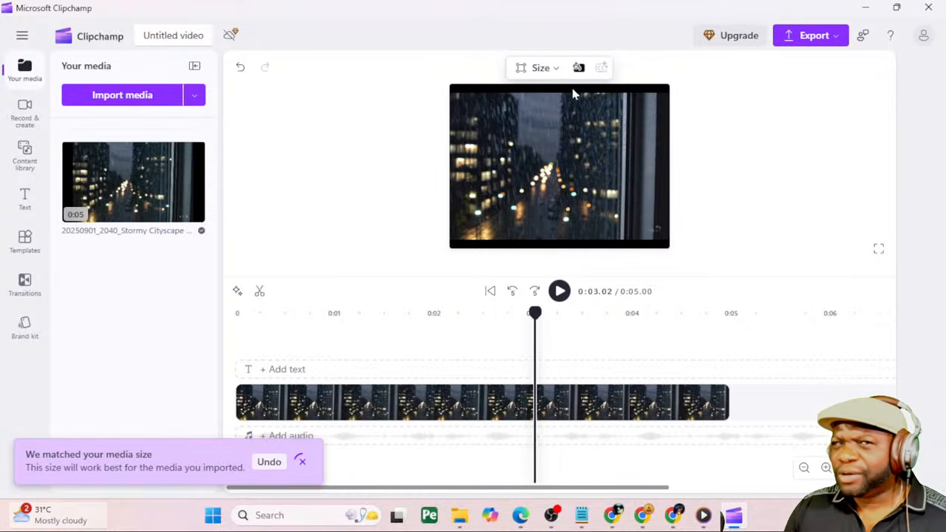
{"action": "left_click", "coordinate": [540, 67]}
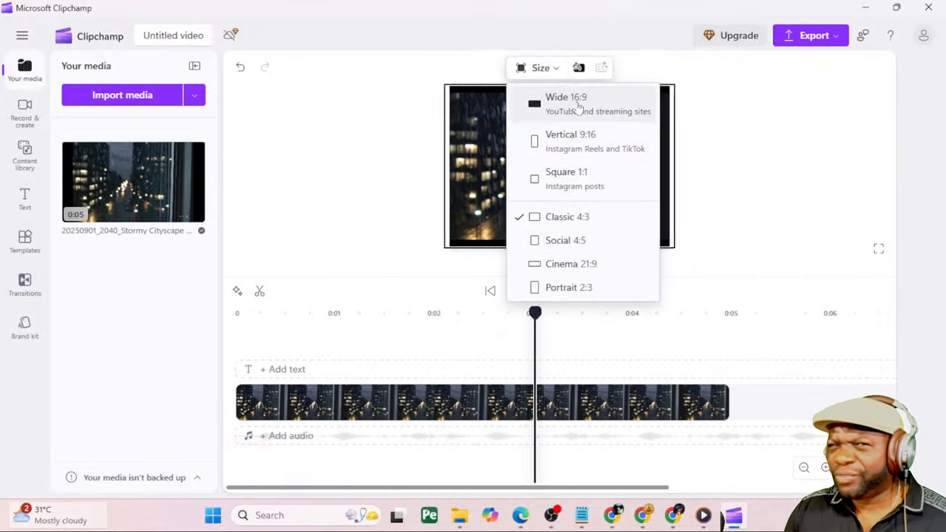
{"action": "left_click", "coordinate": [569, 103]}
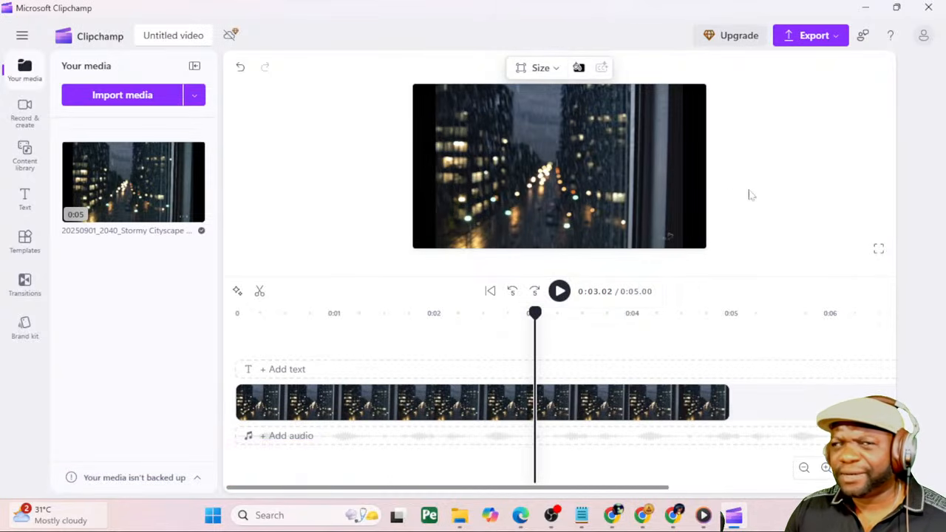
Duplicate the timeline clip, then duplicate both clips together to make four in a row
{"action": "left_click", "coordinate": [610, 191]}
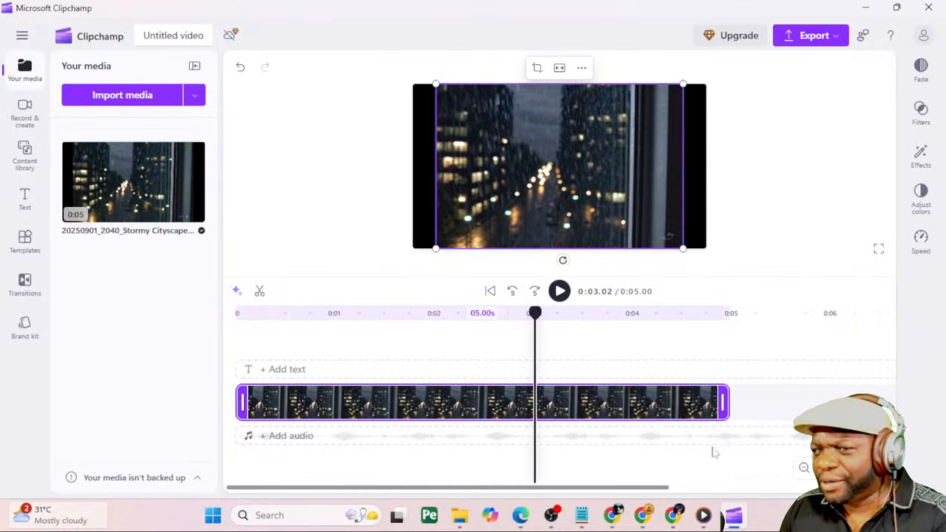
{"action": "left_click", "coordinate": [801, 467]}
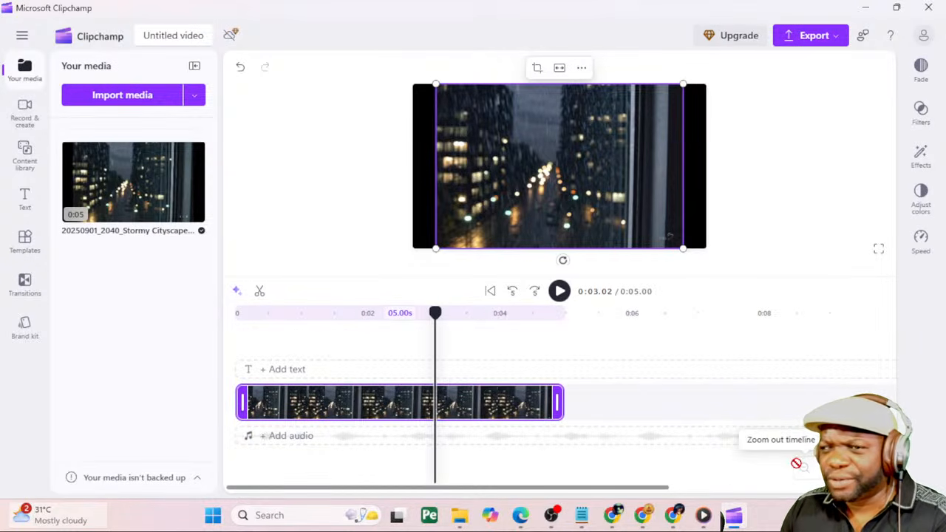
{"action": "right_click", "coordinate": [519, 403]}
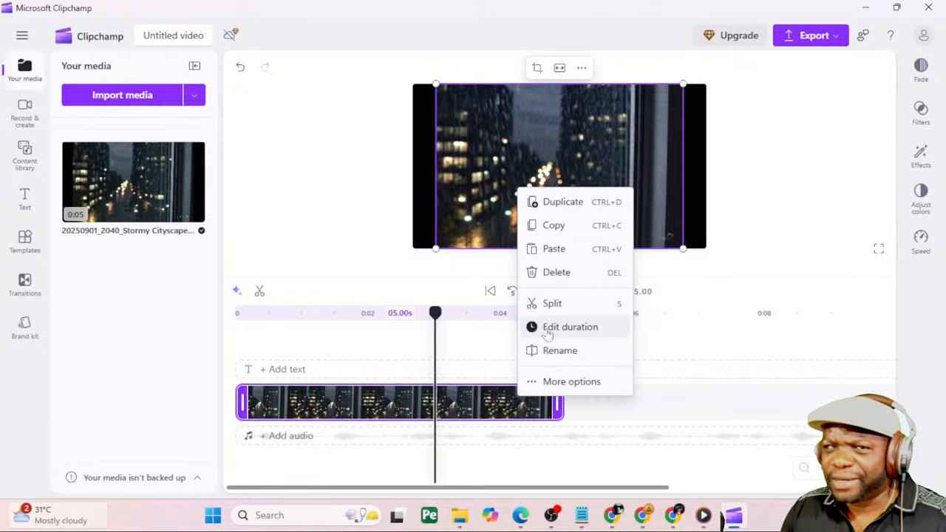
{"action": "left_click", "coordinate": [563, 202]}
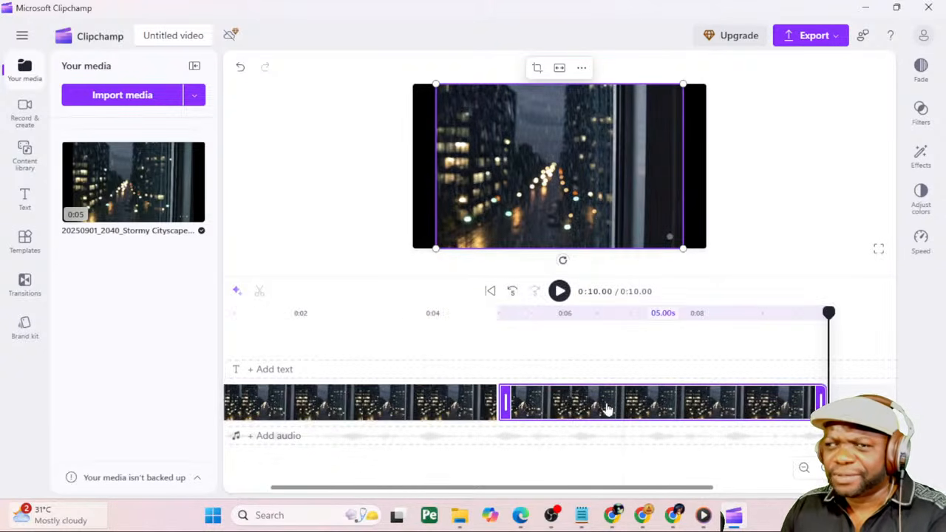
{"action": "left_click", "coordinate": [420, 412], "text": "ctrl"}
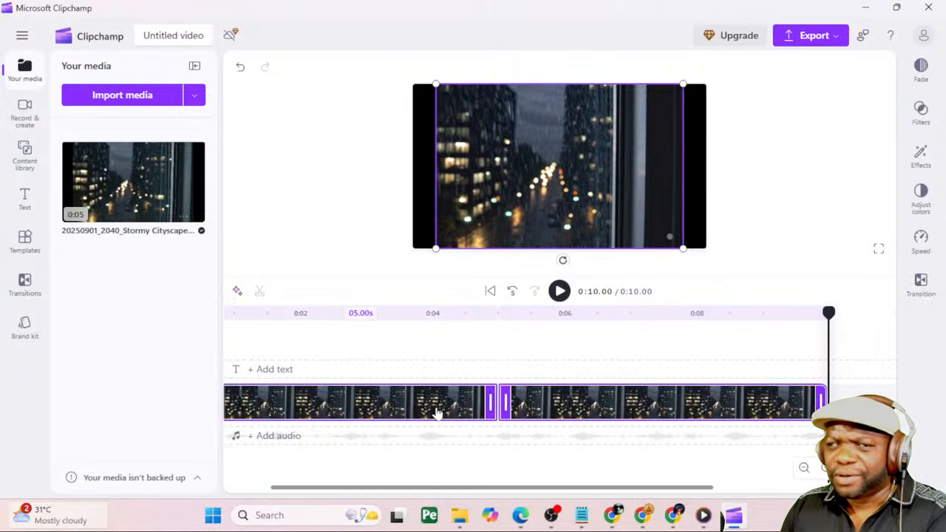
{"action": "right_click", "coordinate": [558, 408]}
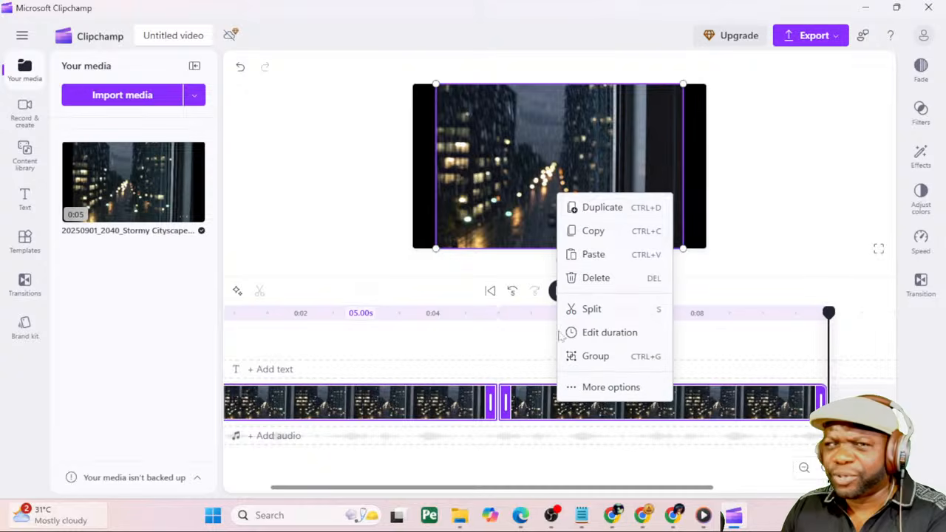
{"action": "left_click", "coordinate": [581, 207]}
Select all four clips on the timeline and duplicate them as a set
{"action": "left_click", "coordinate": [804, 467]}
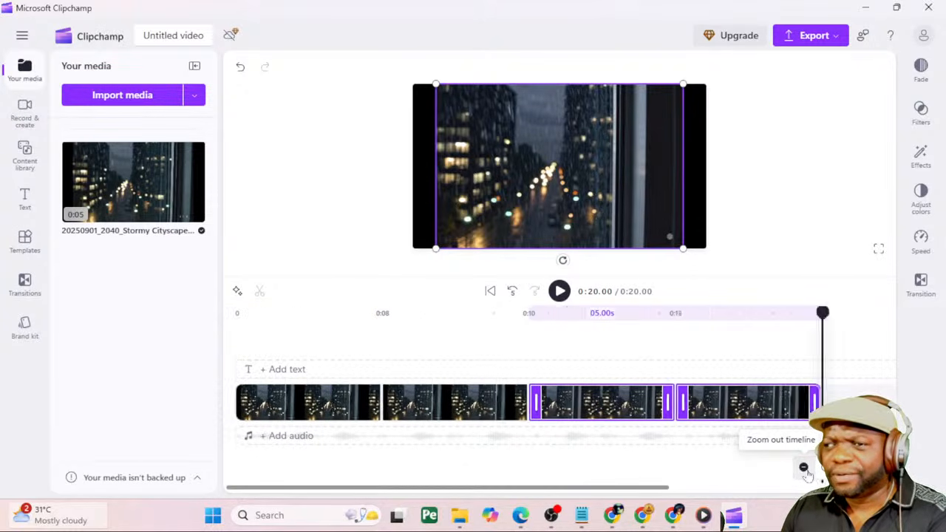
{"action": "left_click", "coordinate": [804, 467]}
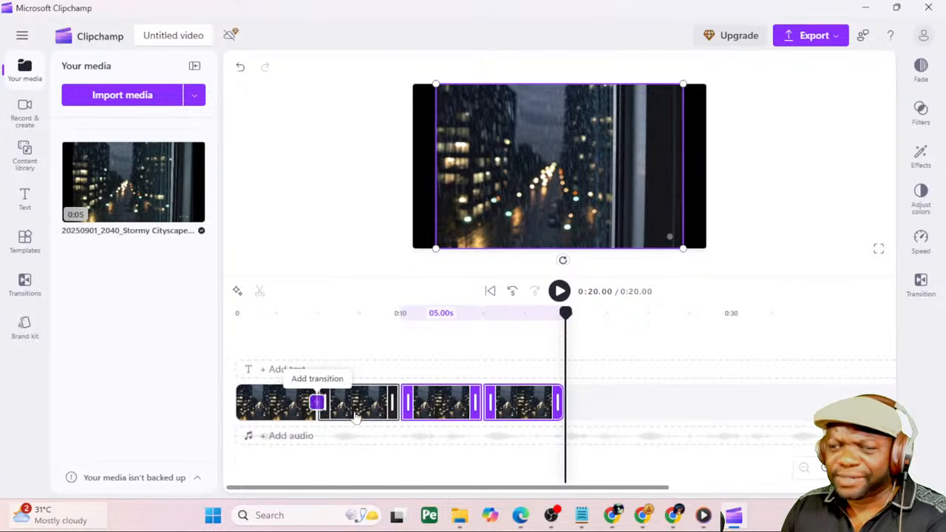
{"action": "left_click", "coordinate": [381, 408], "text": "ctrl"}
{"action": "left_click", "coordinate": [298, 408], "text": "ctrl"}
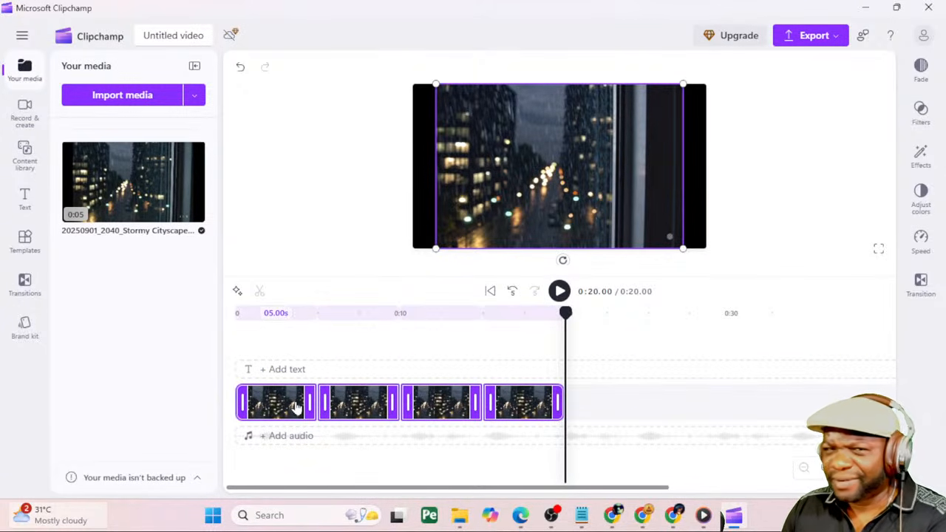
{"action": "right_click", "coordinate": [298, 406]}
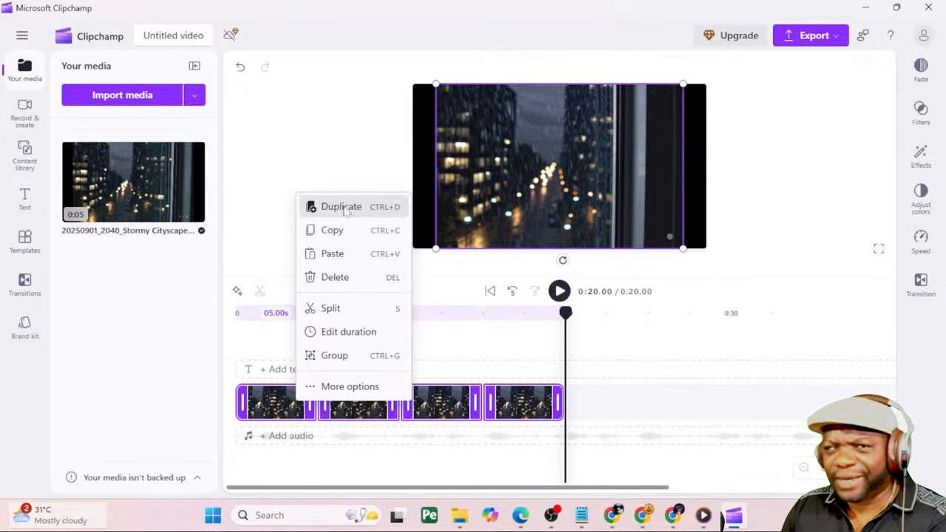
{"action": "left_click", "coordinate": [343, 210]}
Duplicate the selected set of four clips two more times to extend the timeline to 1:20
{"action": "right_click", "coordinate": [769, 405]}
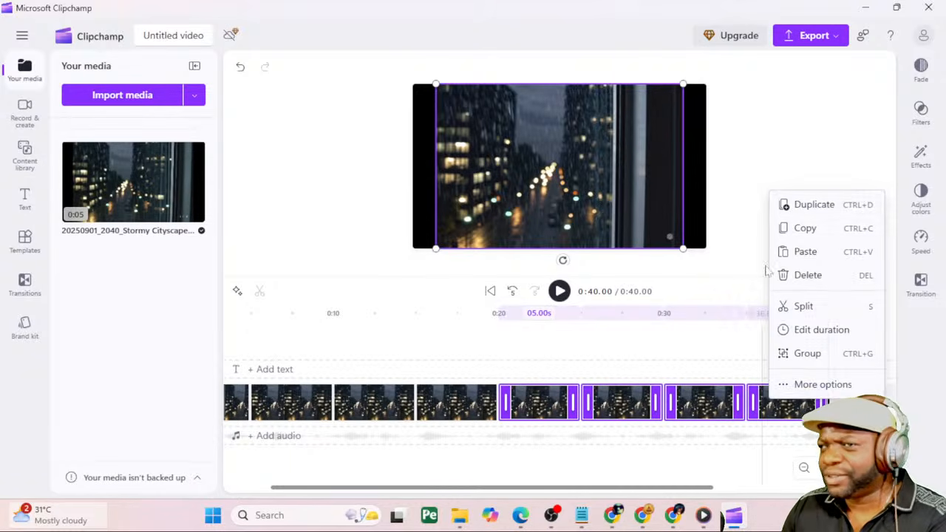
{"action": "left_click", "coordinate": [782, 205]}
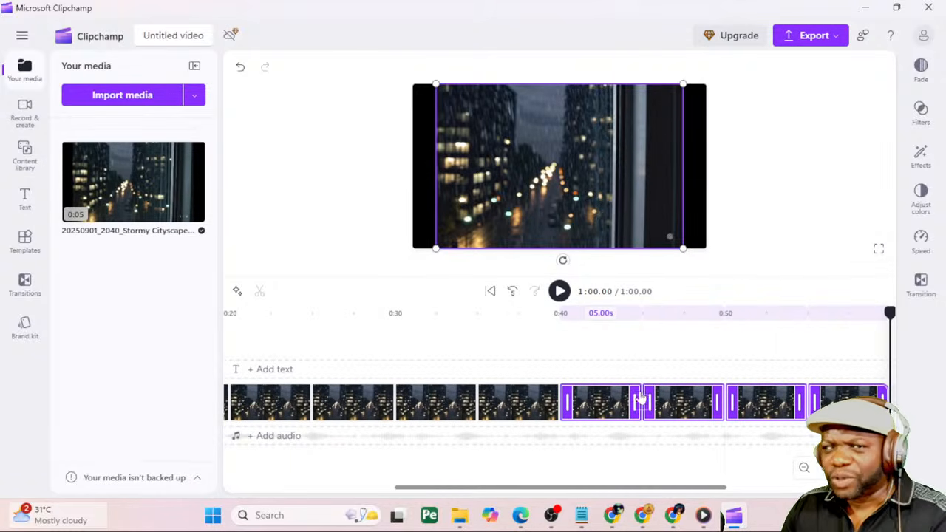
{"action": "left_click_drag", "start_coordinate": [526, 488], "coordinate": [701, 482]}
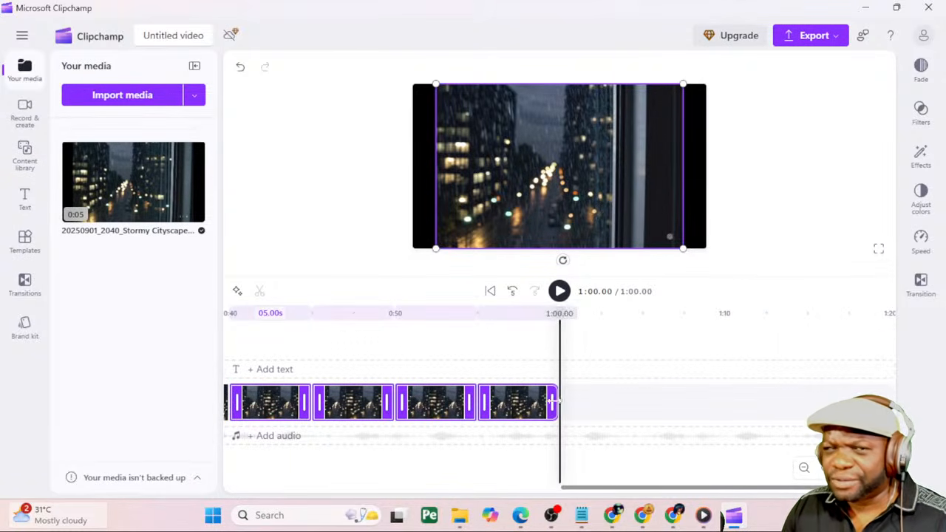
{"action": "right_click", "coordinate": [523, 403]}
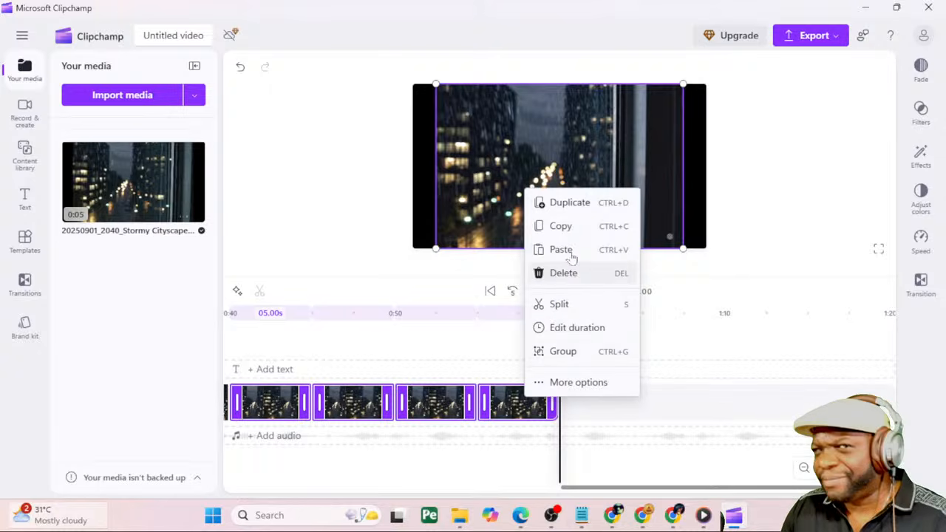
{"action": "left_click", "coordinate": [580, 210]}
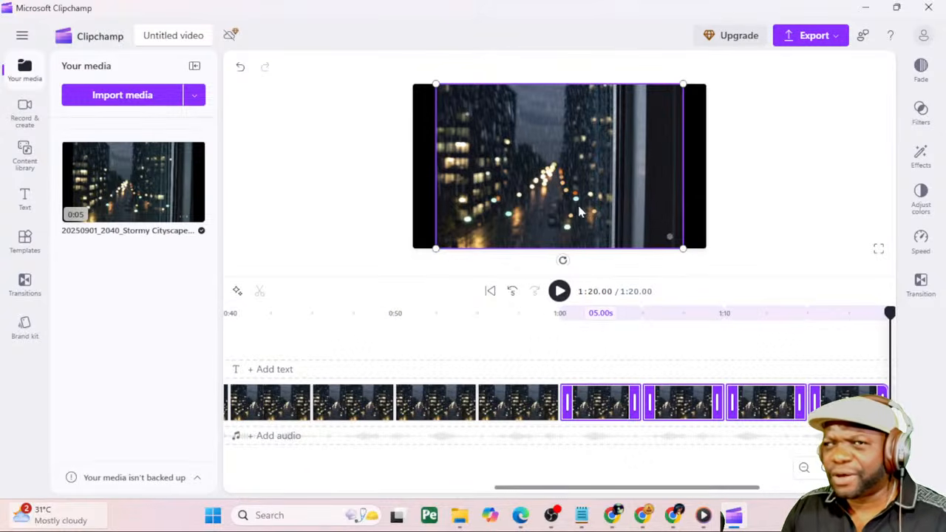
Enlarge and reposition the last clip in the preview so it covers the black bars of the 16:9 frame
{"action": "left_click", "coordinate": [735, 232]}
{"action": "left_click", "coordinate": [672, 240]}
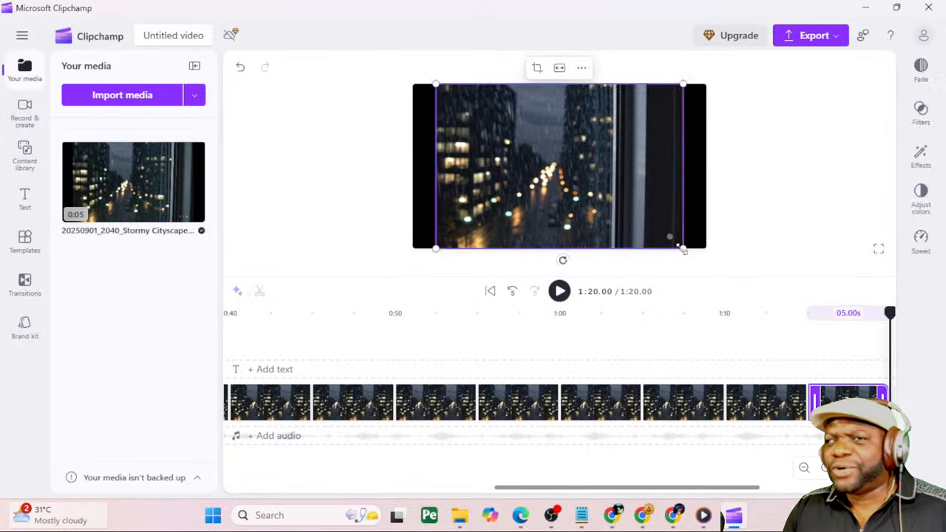
{"action": "left_click_drag", "start_coordinate": [683, 249], "coordinate": [721, 280]}
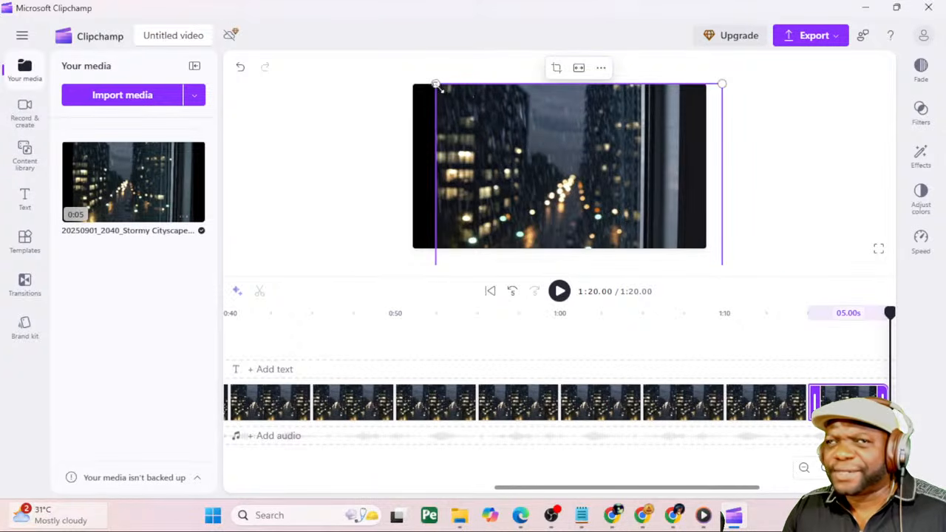
{"action": "left_click_drag", "start_coordinate": [437, 86], "coordinate": [391, 56]}
{"action": "left_click_drag", "start_coordinate": [477, 154], "coordinate": [492, 154]}
{"action": "left_click_drag", "start_coordinate": [732, 62], "coordinate": [715, 72]}
{"action": "mouse_move", "coordinate": [640, 165]}
{"action": "left_mouse_down"}
{"action": "mouse_move", "coordinate": [636, 139]}
{"action": "mouse_move", "coordinate": [645, 165]}
{"action": "mouse_move", "coordinate": [637, 161]}
{"action": "left_mouse_up"}
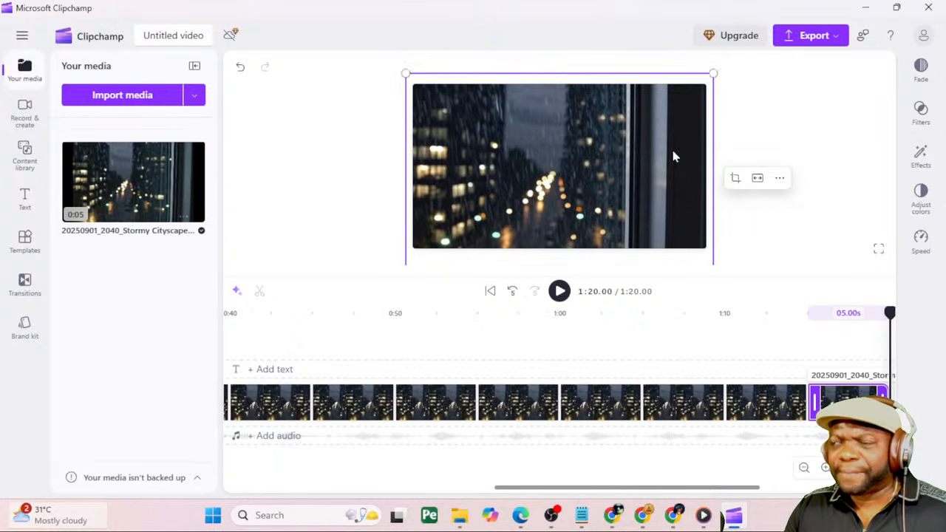
{"action": "left_click", "coordinate": [773, 146]}
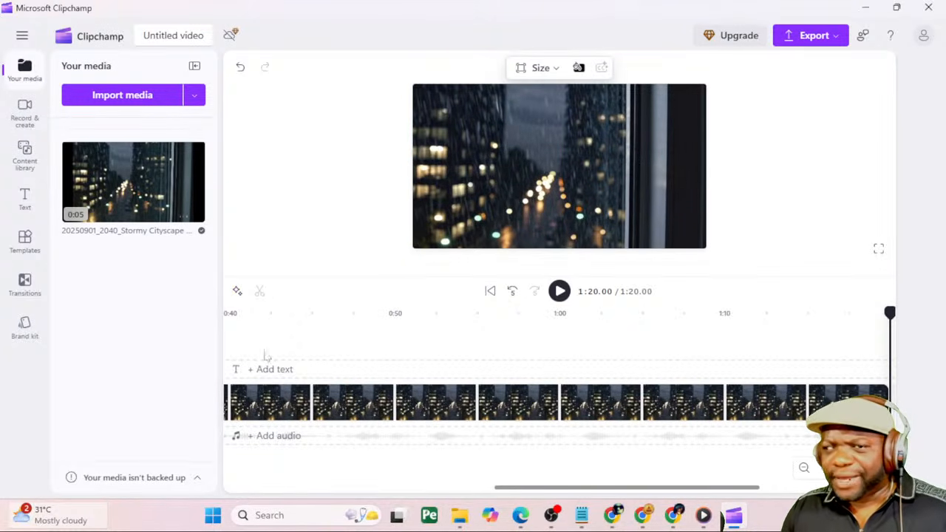
Switch to Suno, download the 1:33 version of TRAP VIBE EXAMPLE as MP3 audio, and return to Clipchamp
{"action": "left_click", "coordinate": [676, 517]}
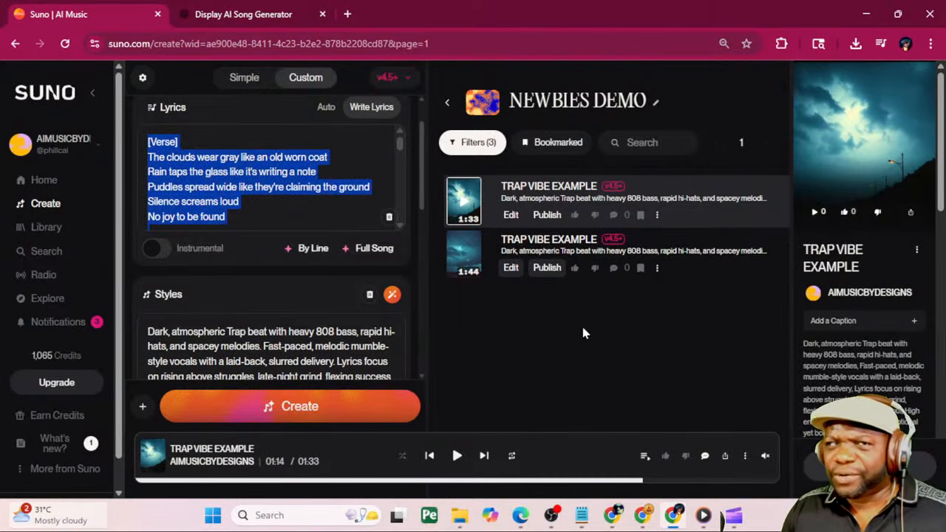
{"action": "left_click", "coordinate": [658, 215]}
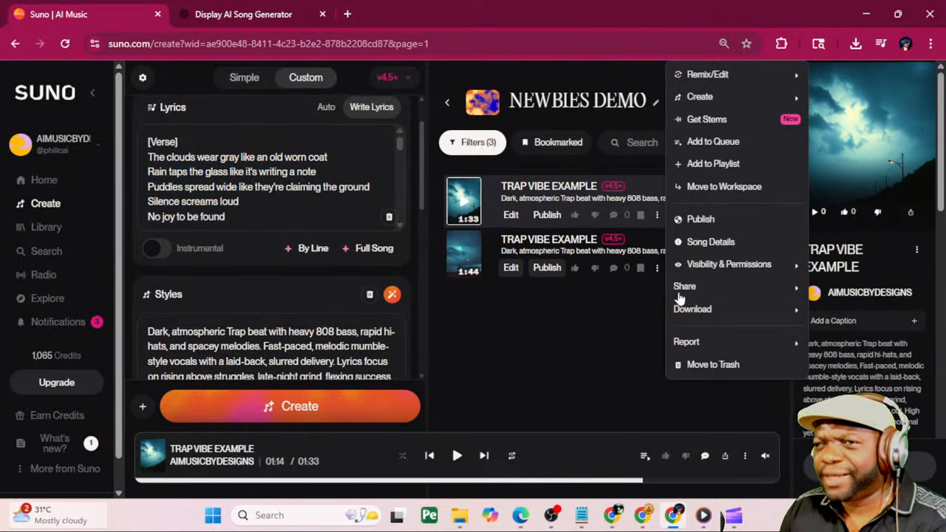
{"action": "mouse_move", "coordinate": [732, 314]}
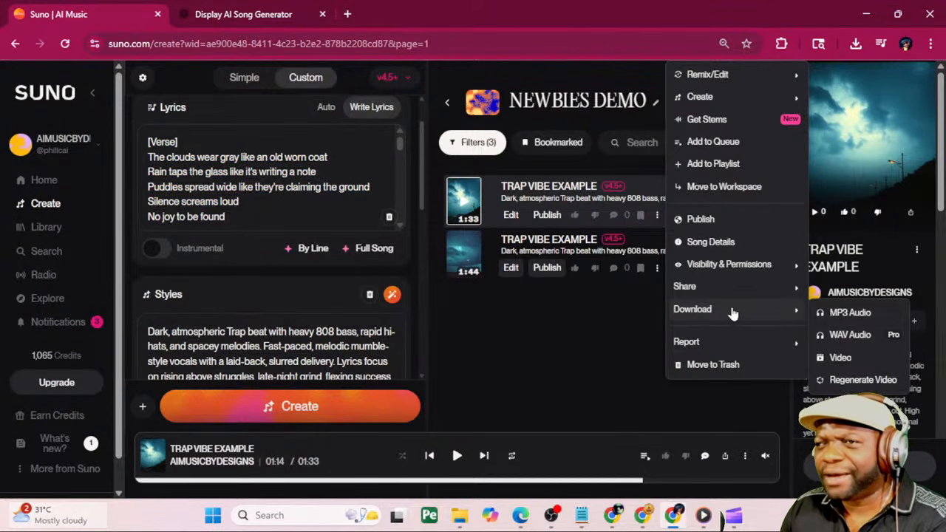
{"action": "left_click", "coordinate": [845, 314]}
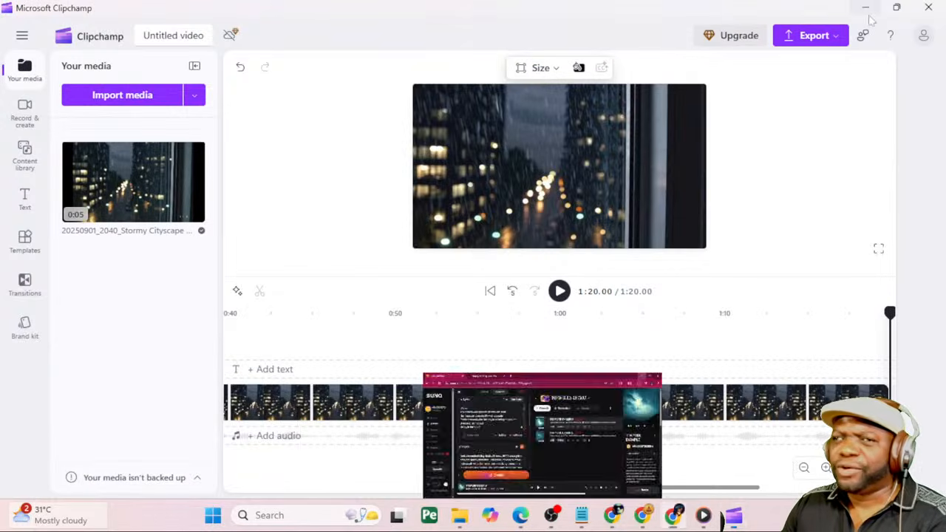
{"action": "left_click", "coordinate": [866, 13]}
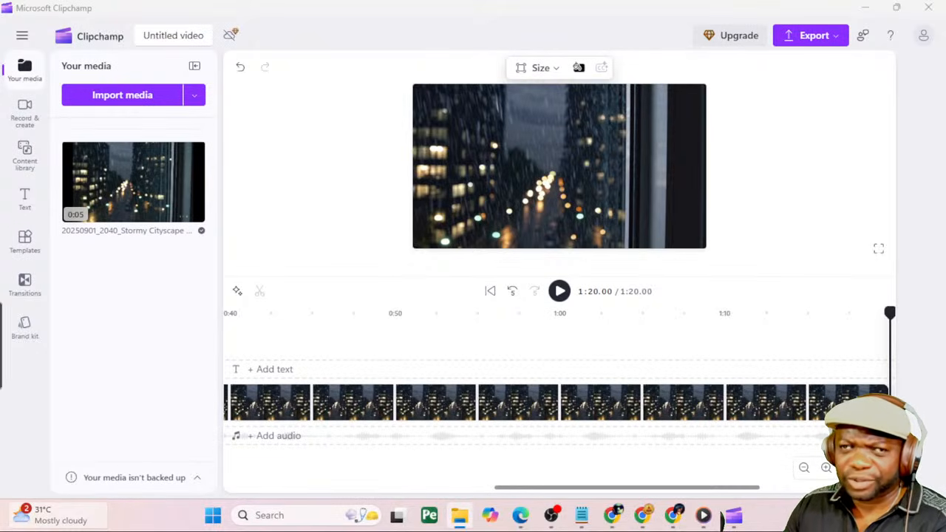
Import TRAP VIBE EXAMPLE.mp3 into the project media and add it to the timeline from the beginning
{"action": "left_click_drag", "start_coordinate": [122, 517], "coordinate": [124, 288]}
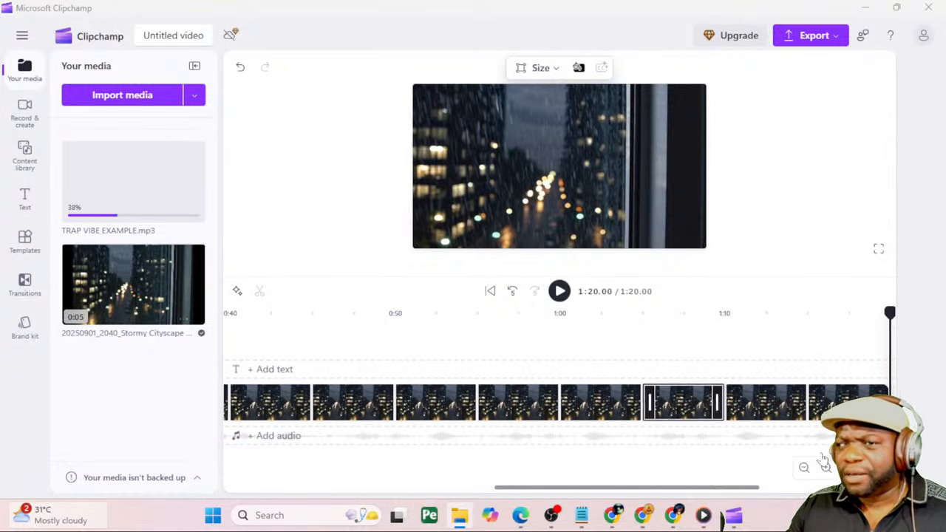
{"action": "left_click", "coordinate": [805, 468]}
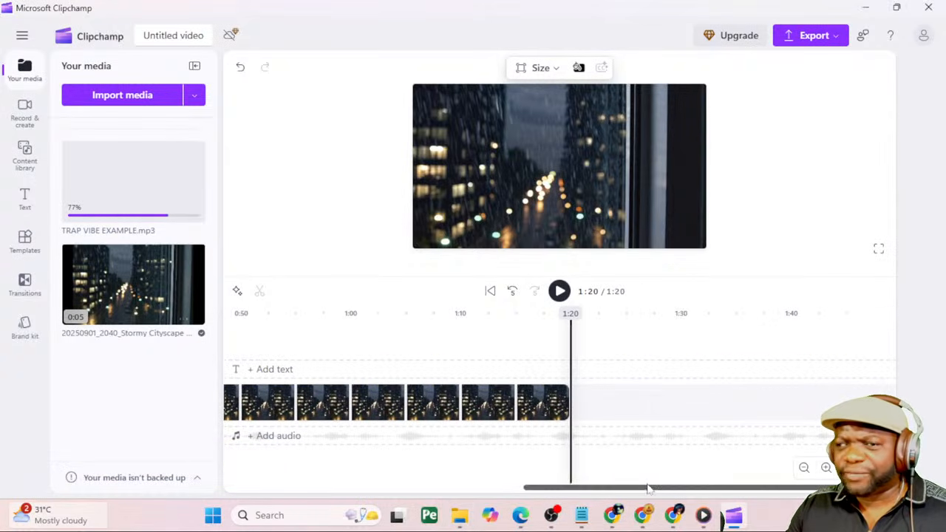
{"action": "left_click_drag", "start_coordinate": [643, 490], "coordinate": [348, 490]}
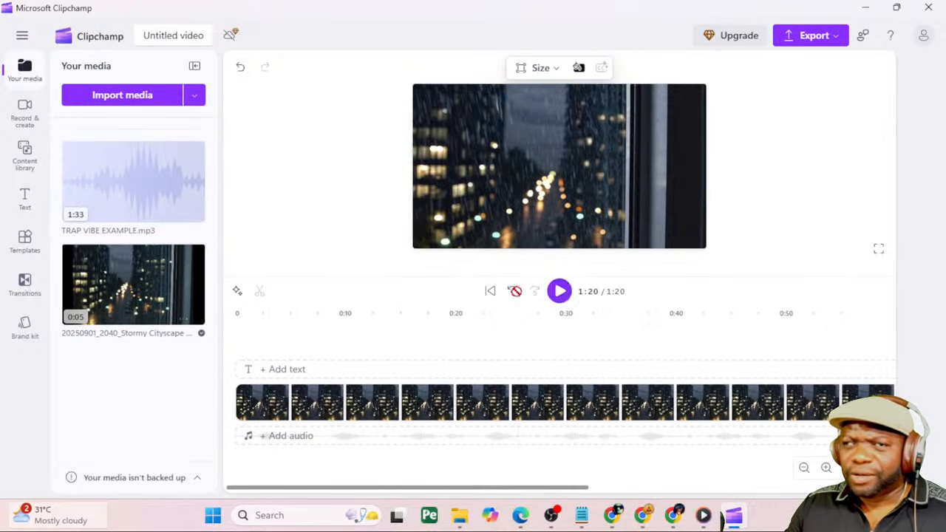
{"action": "left_click", "coordinate": [490, 292]}
{"action": "mouse_move", "coordinate": [193, 214]}
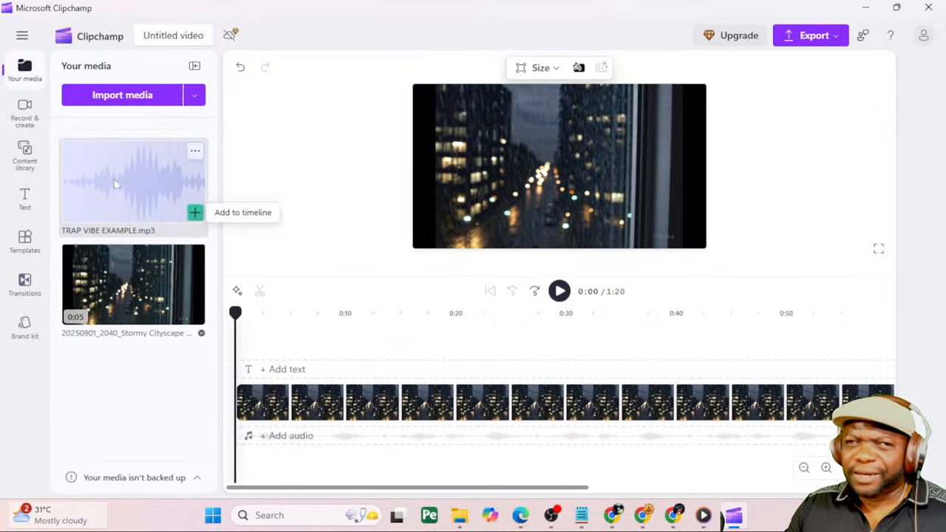
{"action": "left_click", "coordinate": [195, 212]}
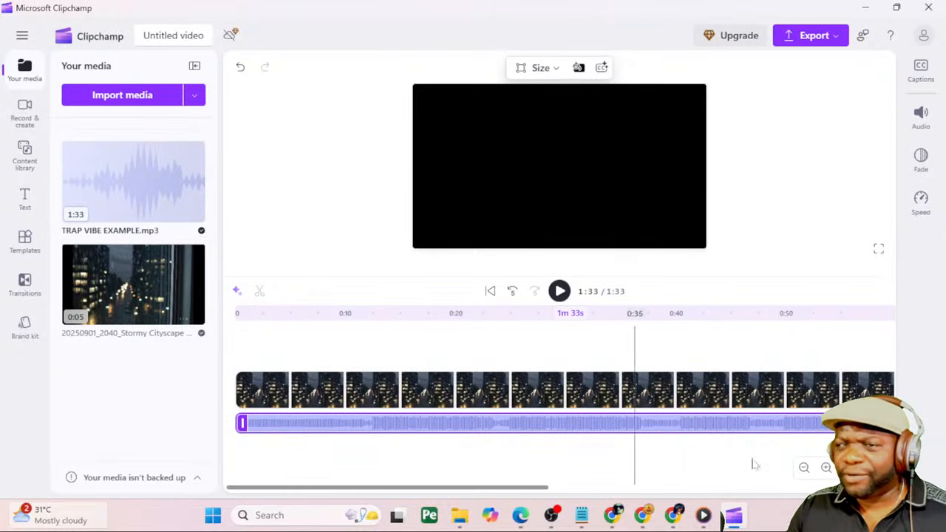
Duplicate the last five video clips so the video track extends past the end of the song
{"action": "left_click", "coordinate": [803, 469]}
{"action": "left_click", "coordinate": [803, 469]}
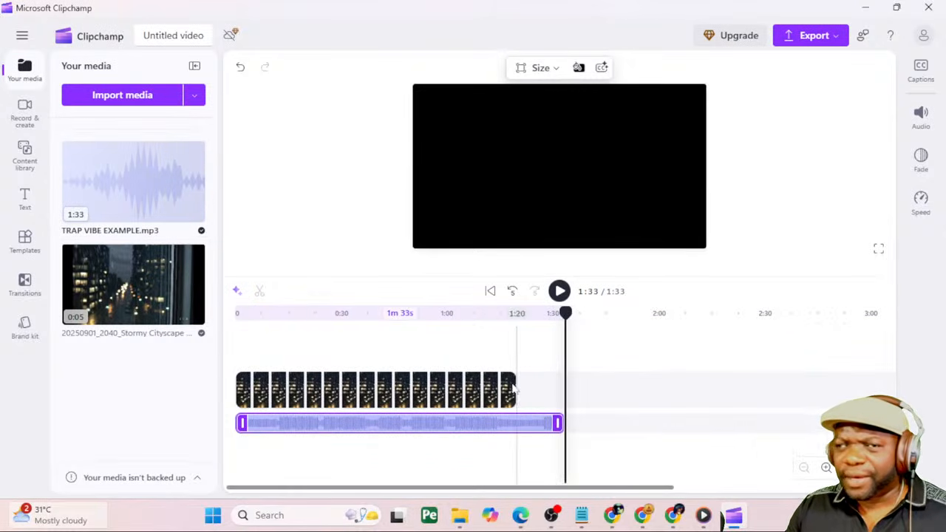
{"action": "left_click_drag", "start_coordinate": [539, 363], "coordinate": [443, 397]}
{"action": "right_click", "coordinate": [458, 394]}
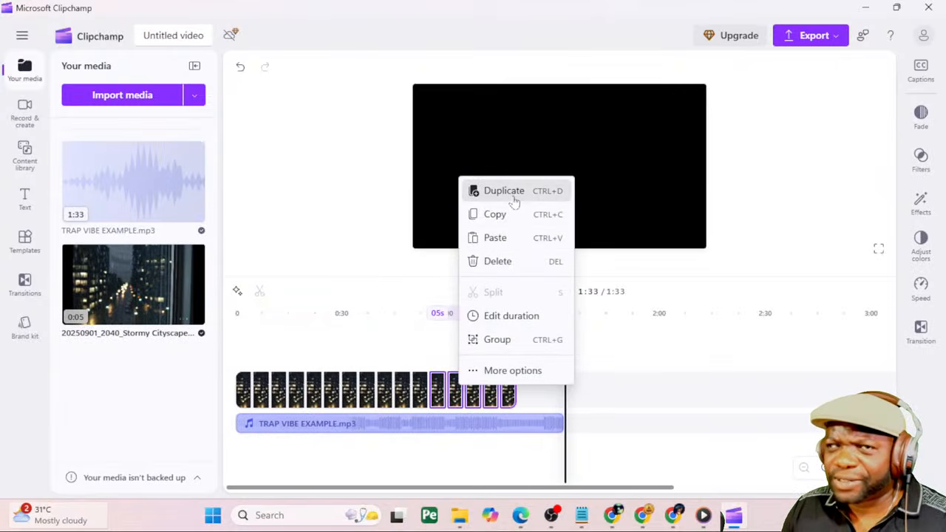
{"action": "left_click", "coordinate": [510, 191]}
{"action": "left_click", "coordinate": [600, 383]}
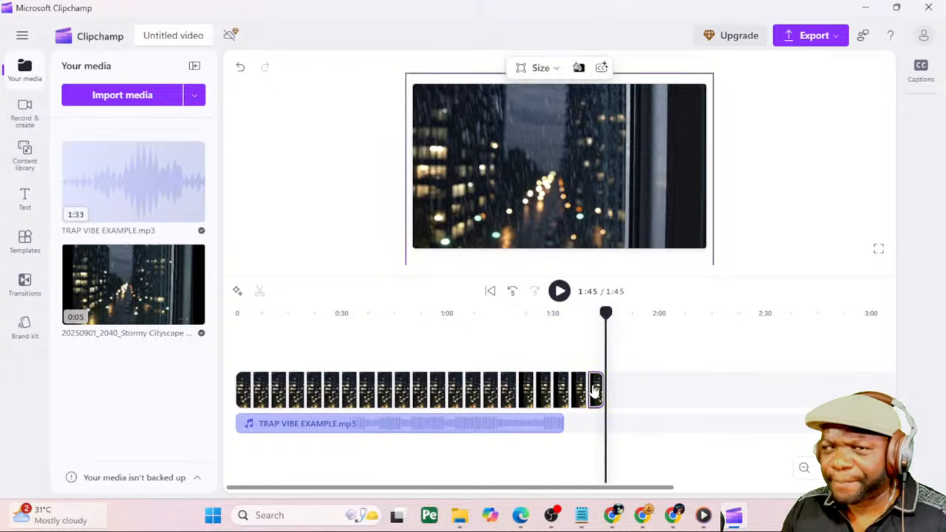
Delete the last two surplus video clips and trim the final one to end with the song at 1:33
{"action": "left_click", "coordinate": [595, 390]}
{"action": "key", "text": "Delete"}
{"action": "left_click", "coordinate": [580, 385]}
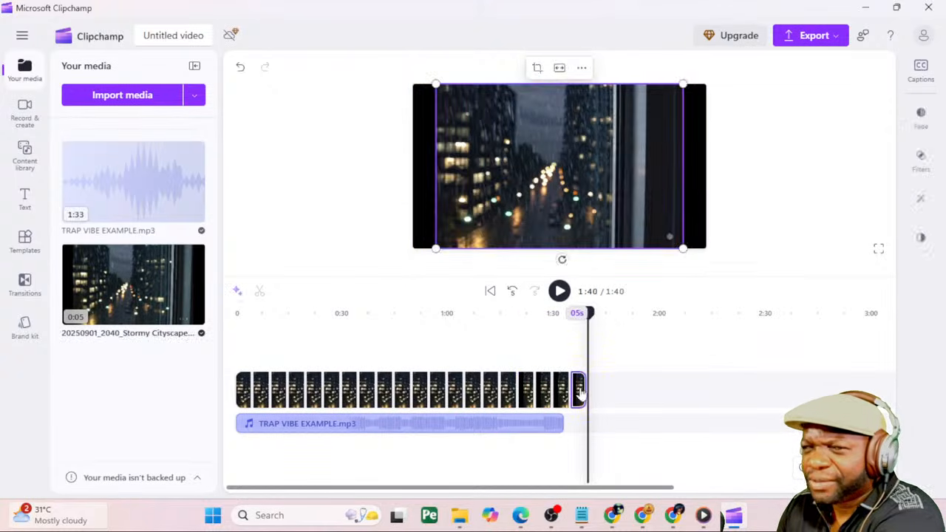
{"action": "key", "text": "Delete"}
{"action": "left_click", "coordinate": [565, 385]}
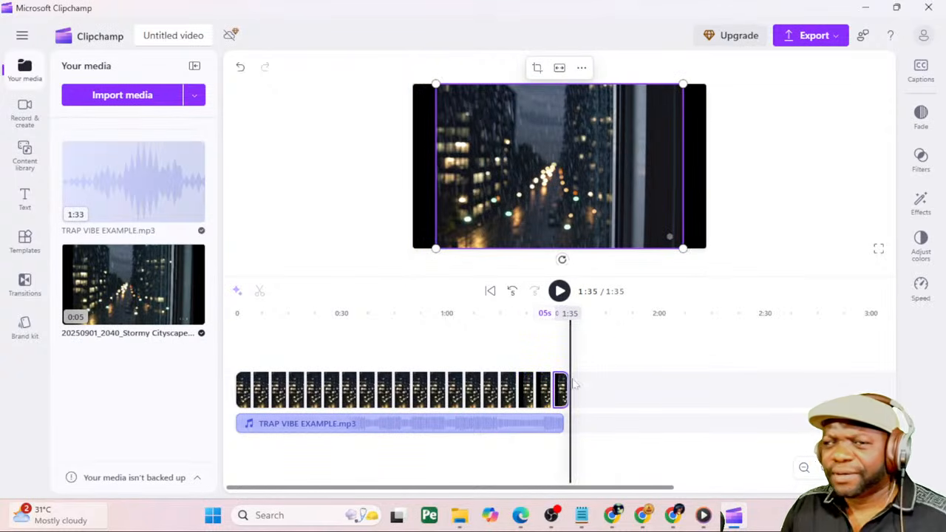
{"action": "left_click_drag", "start_coordinate": [562, 383], "coordinate": [557, 383]}
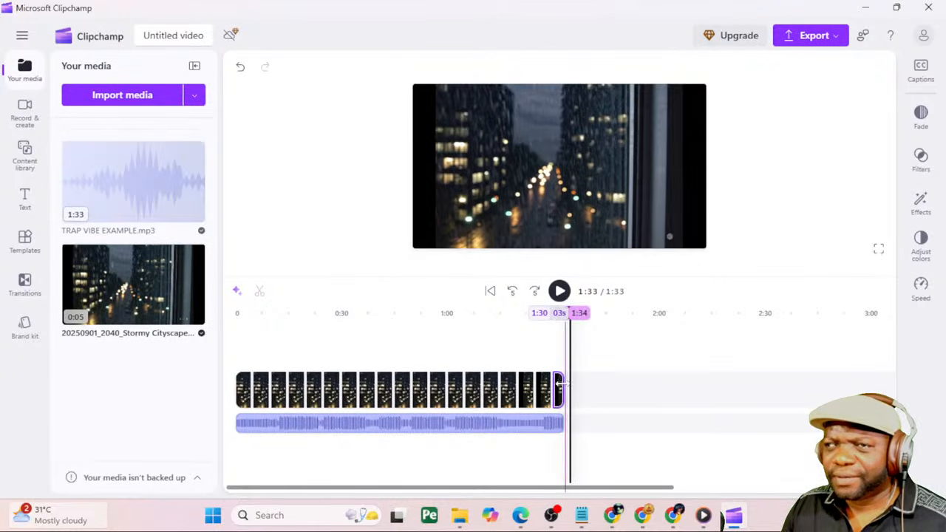
{"action": "left_click", "coordinate": [643, 373]}
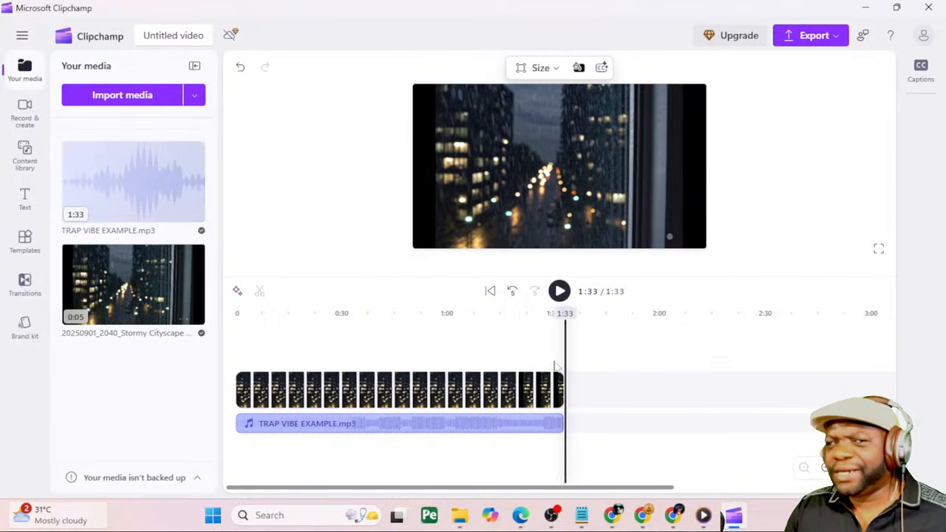
Try enlarging the second video clip in the preview to cover the black bars on both sides
{"action": "left_click", "coordinate": [245, 347]}
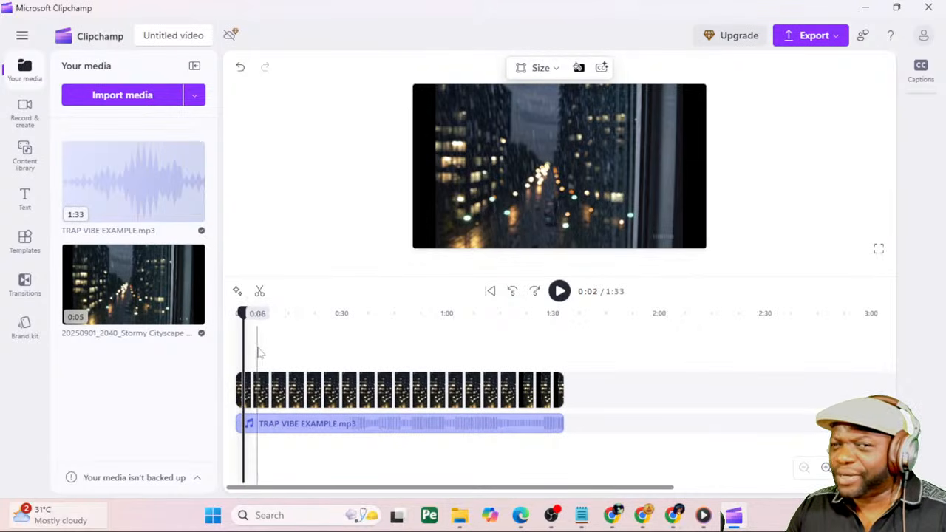
{"action": "left_click", "coordinate": [264, 347]}
{"action": "left_click", "coordinate": [279, 349]}
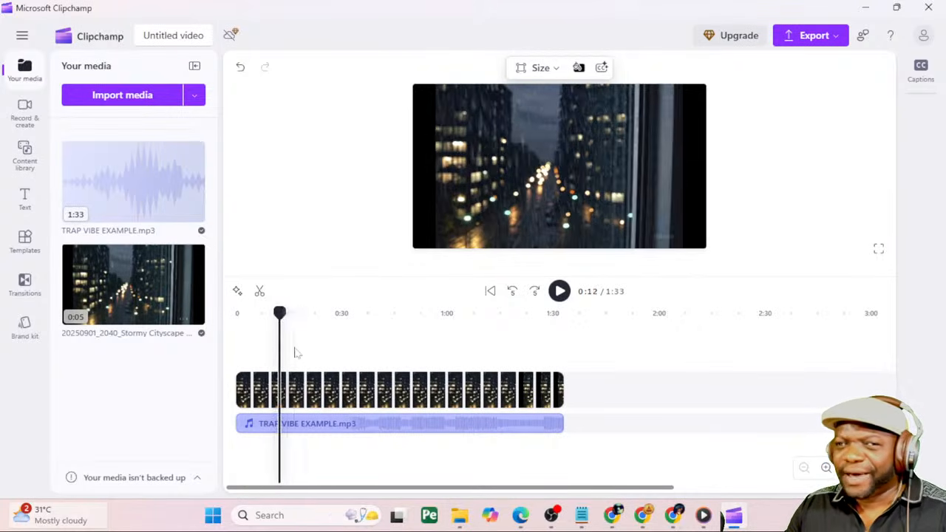
{"action": "left_click", "coordinate": [294, 353]}
{"action": "left_click", "coordinate": [264, 349]}
{"action": "left_click", "coordinate": [663, 220]}
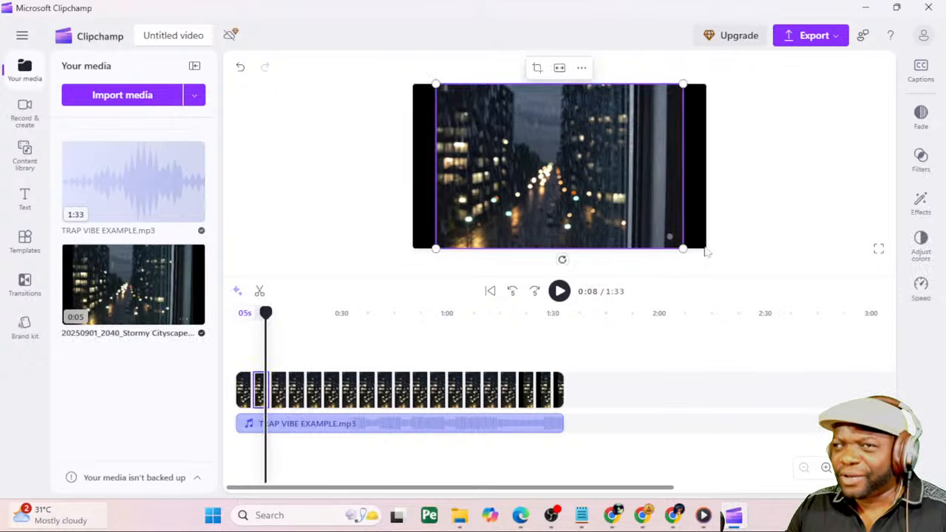
{"action": "left_click_drag", "start_coordinate": [681, 248], "coordinate": [739, 264]}
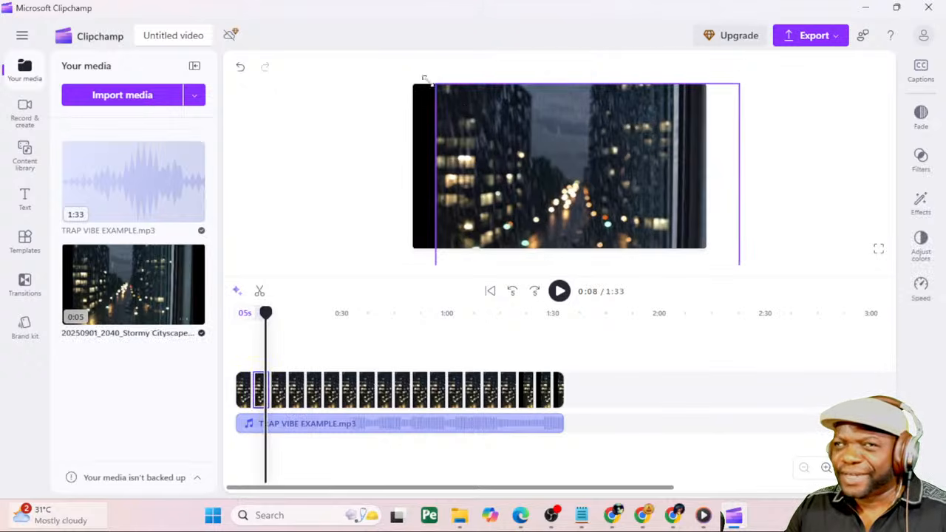
{"action": "left_click_drag", "start_coordinate": [424, 79], "coordinate": [390, 57]}
Delete every video clip after the first, then duplicate the remaining one once
{"action": "left_click_drag", "start_coordinate": [612, 354], "coordinate": [261, 397]}
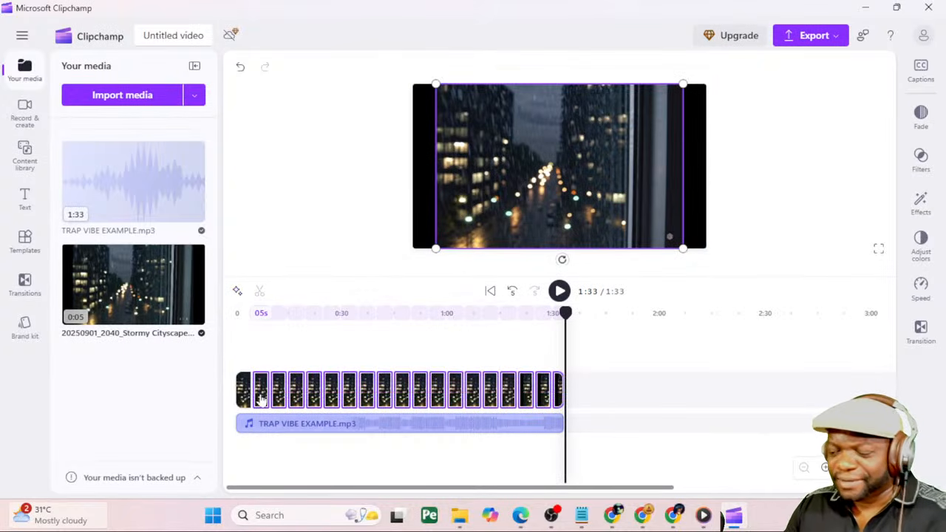
{"action": "key", "text": "Delete"}
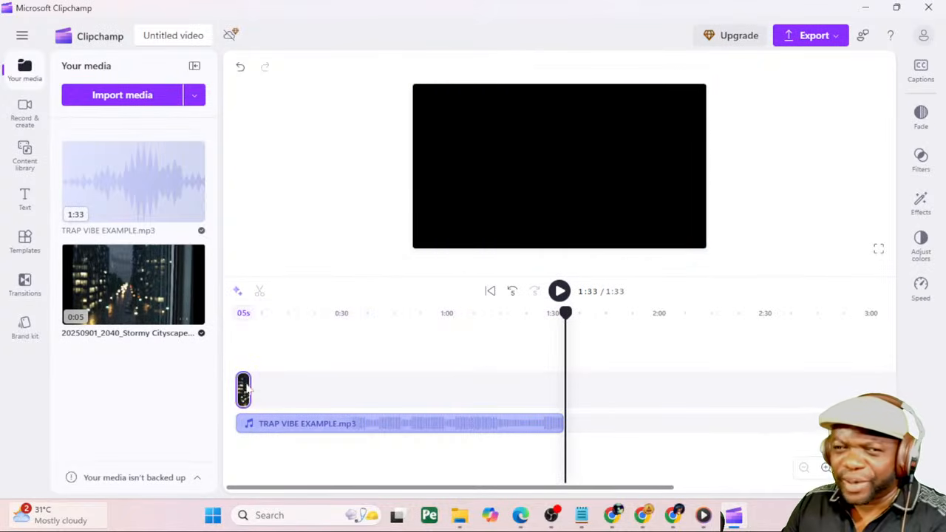
{"action": "right_click", "coordinate": [243, 387]}
{"action": "left_click", "coordinate": [306, 188]}
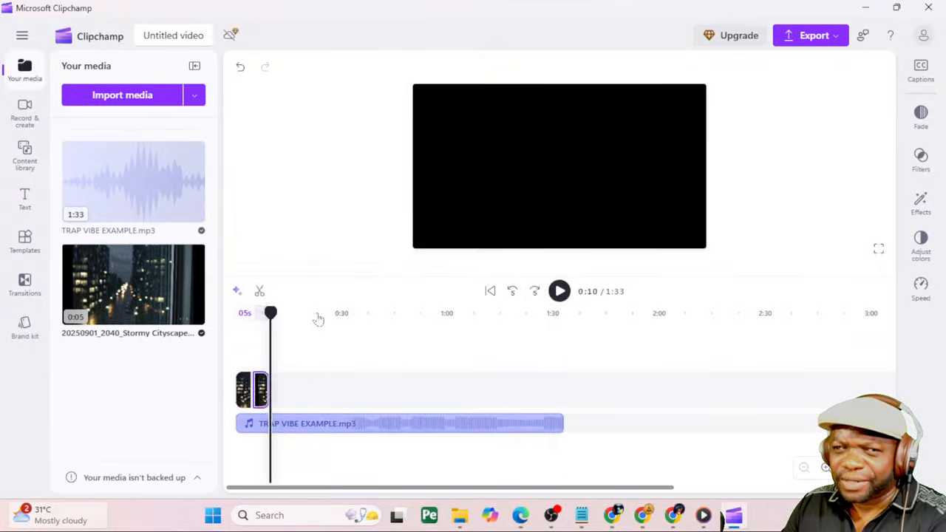
Duplicate the cityscape clip repeatedly until the track reaches 1:35, and trim the last copy to end with the song at 1:33
{"action": "key", "text": "ctrl+d"}
{"action": "key", "text": "ctrl+d"}
{"action": "key", "text": "ctrl+d"}
{"action": "key", "text": "ctrl+d"}
{"action": "key", "text": "ctrl+d"}
{"action": "key", "text": "ctrl+d"}
{"action": "key", "text": "ctrl+d"}
{"action": "key", "text": "ctrl+d"}
{"action": "key", "text": "ctrl+d"}
{"action": "key", "text": "ctrl+d"}
{"action": "key", "text": "ctrl+d"}
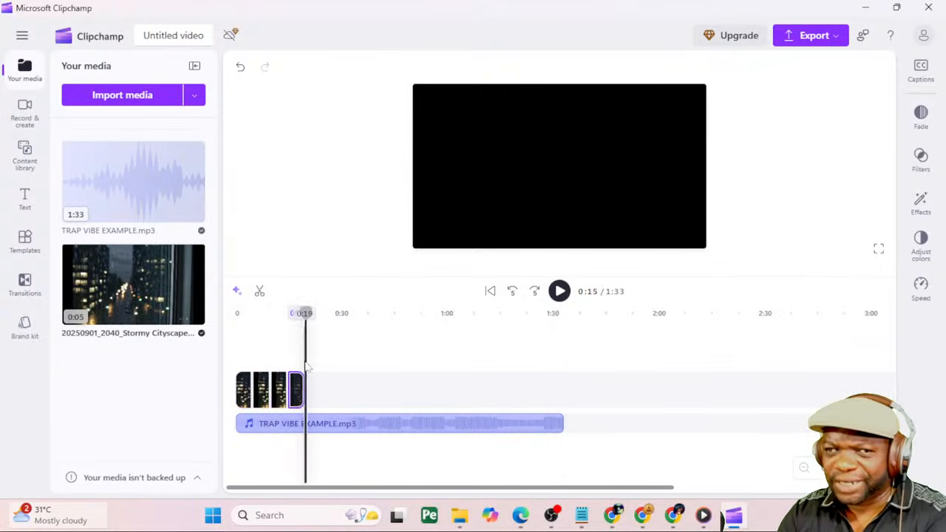
{"action": "key", "text": "ctrl+d"}
{"action": "key", "text": "ctrl+d"}
{"action": "key", "text": "ctrl+d"}
{"action": "key", "text": "ctrl+d"}
{"action": "key", "text": "ctrl+d"}
{"action": "key", "text": "ctrl+d"}
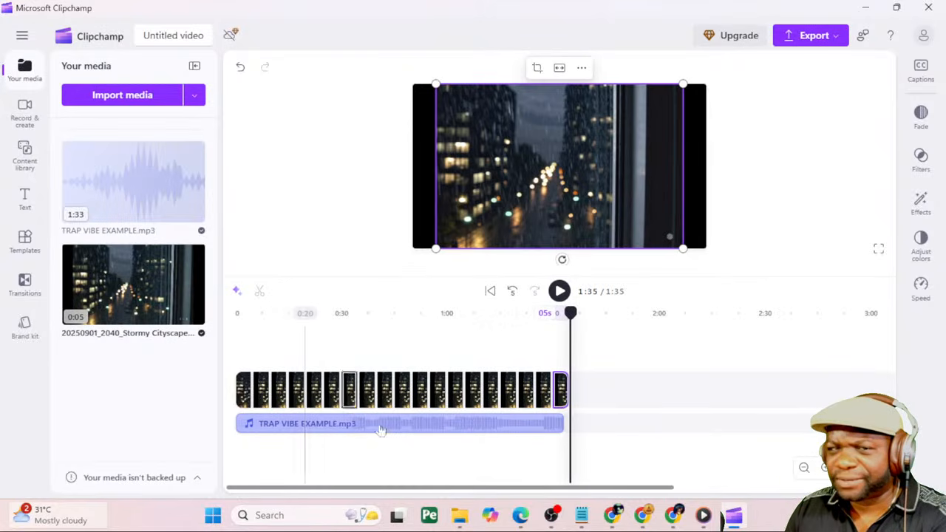
{"action": "left_click_drag", "start_coordinate": [563, 386], "coordinate": [559, 386]}
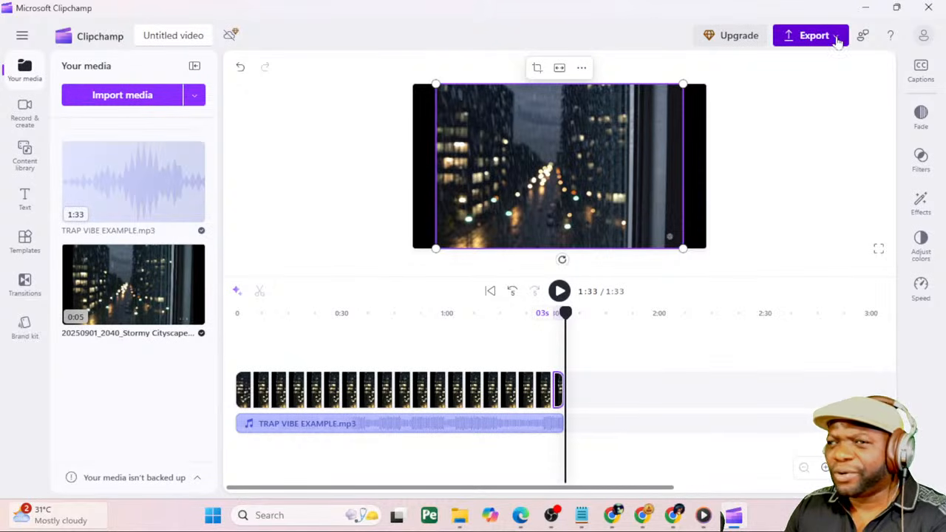
Check the framing of the video clips at several points along the timeline
{"action": "left_click", "coordinate": [237, 313]}
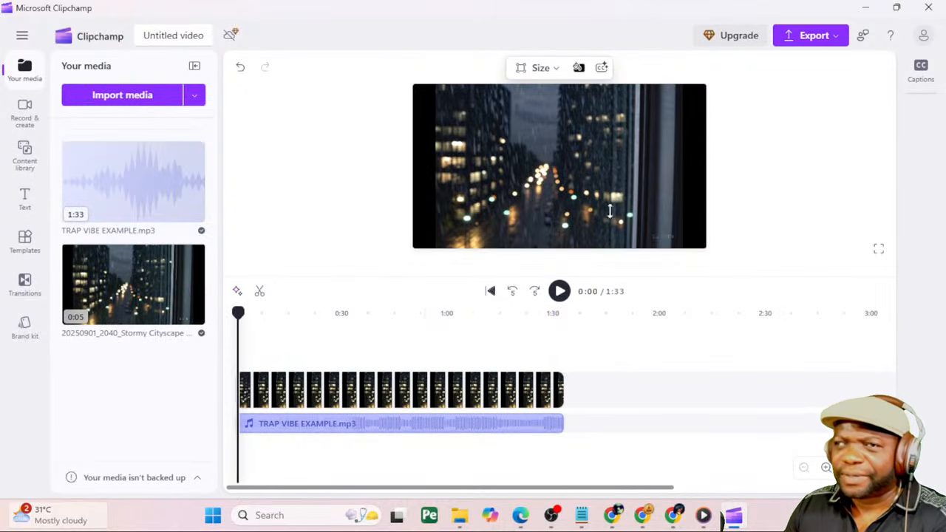
{"action": "left_click", "coordinate": [259, 355]}
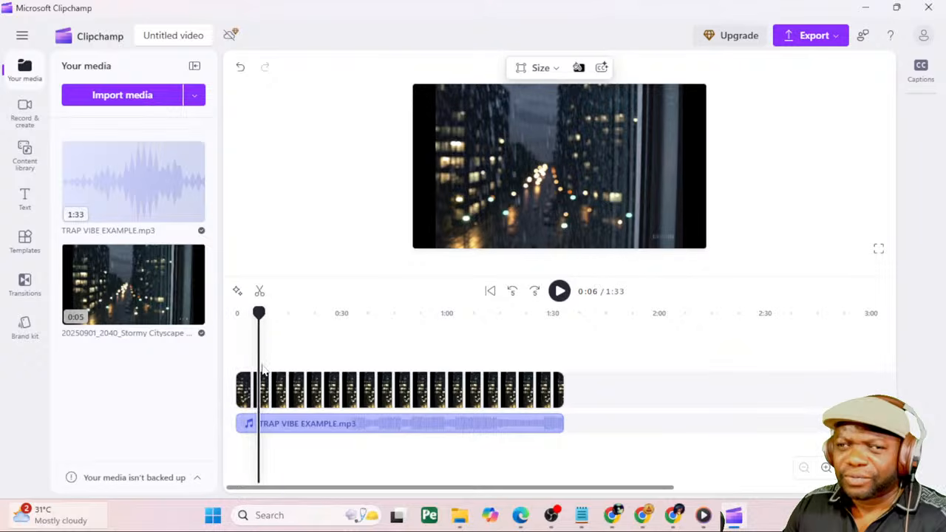
{"action": "left_click_drag", "start_coordinate": [323, 359], "coordinate": [532, 360]}
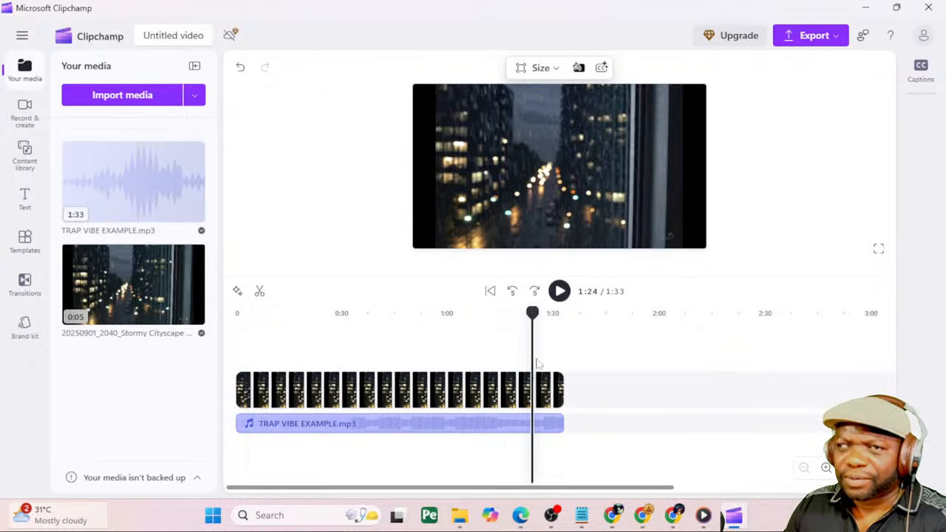
{"action": "left_click", "coordinate": [548, 361]}
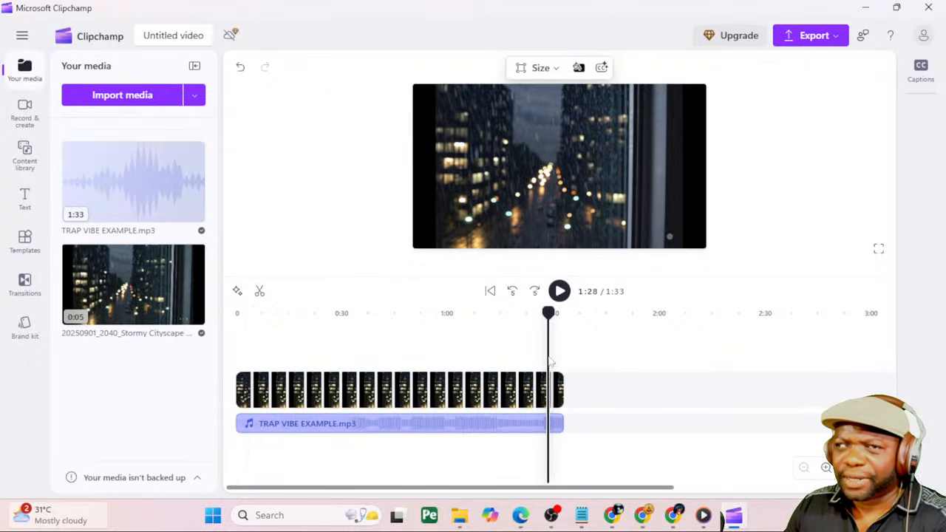
{"action": "left_click", "coordinate": [638, 185]}
{"action": "left_click", "coordinate": [325, 334]}
{"action": "left_click", "coordinate": [550, 191]}
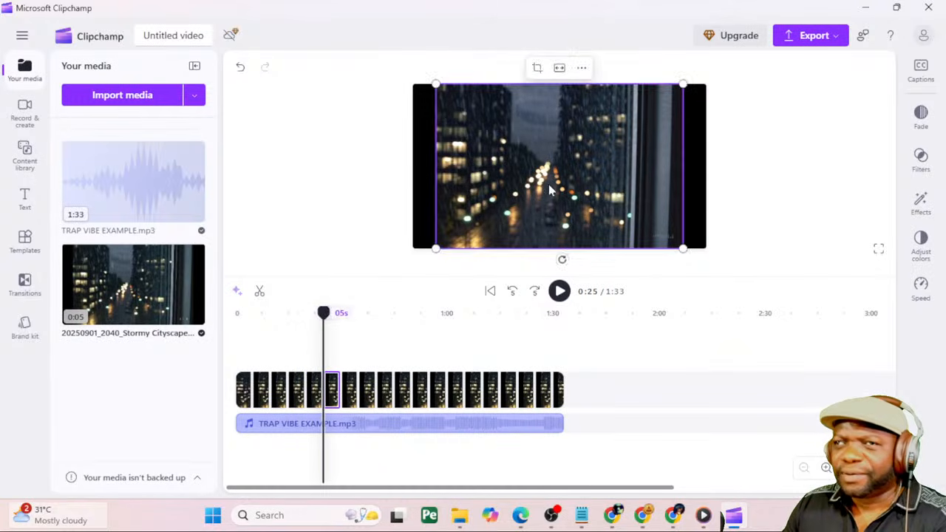
{"action": "left_click", "coordinate": [742, 178]}
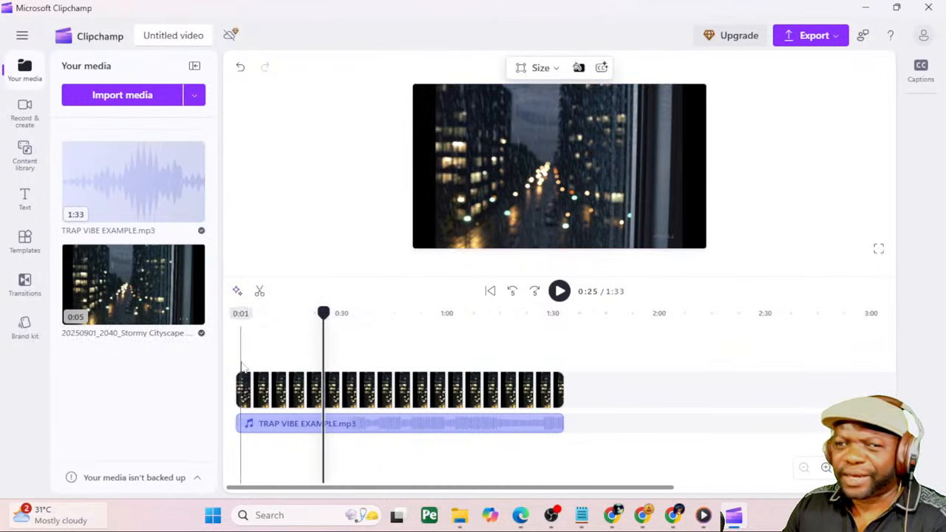
Enlarge the first video clip in the preview until it covers the black bars, and delete all video clips after it
{"action": "left_click", "coordinate": [241, 314]}
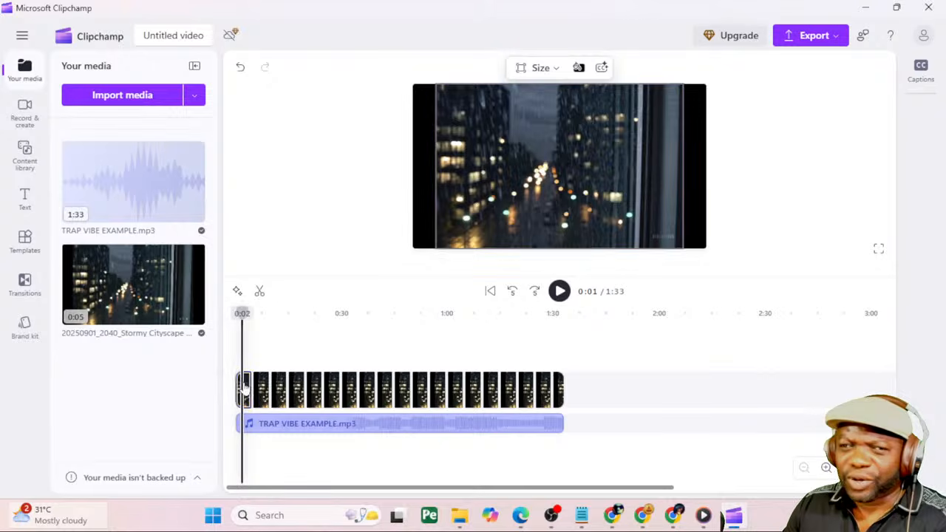
{"action": "left_click", "coordinate": [244, 388]}
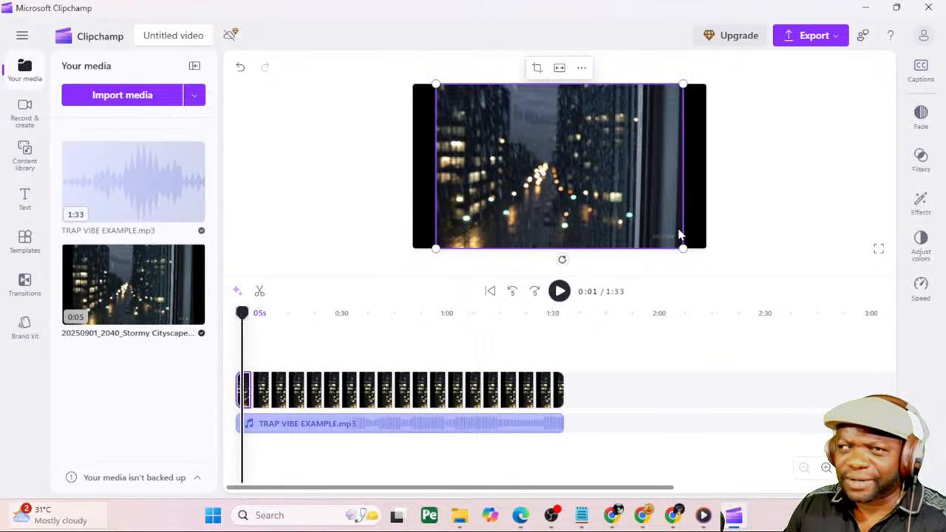
{"action": "left_click_drag", "start_coordinate": [680, 247], "coordinate": [725, 278]}
{"action": "left_click_drag", "start_coordinate": [436, 85], "coordinate": [396, 58]}
{"action": "left_click_drag", "start_coordinate": [608, 359], "coordinate": [260, 395]}
{"action": "key", "text": "Delete"}
Duplicate the enlarged cityscape clip repeatedly until the video track reaches 1:35
{"action": "left_click", "coordinate": [244, 386]}
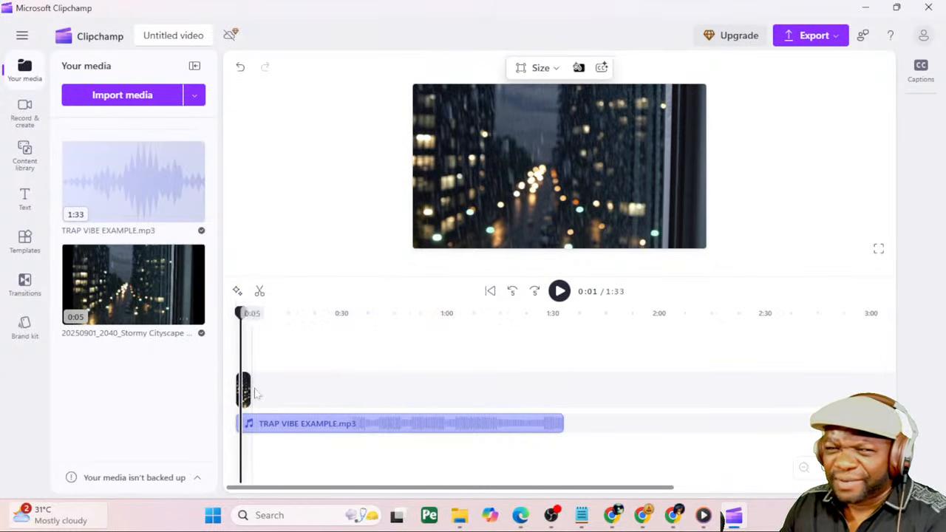
{"action": "key", "text": "ctrl+d"}
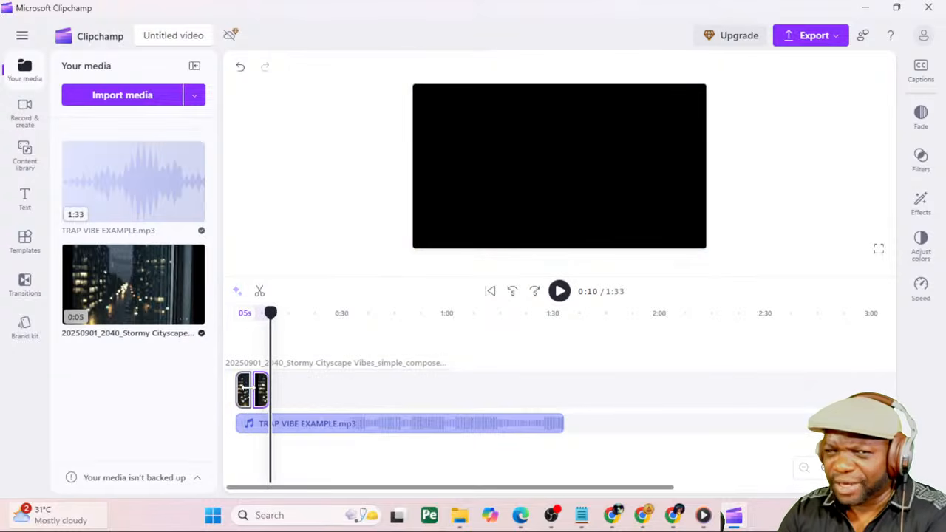
{"action": "key", "text": "ctrl+d"}
{"action": "key", "text": "ctrl+d"}
{"action": "key", "text": "ctrl+d"}
{"action": "key", "text": "ctrl+d"}
{"action": "key", "text": "ctrl+d"}
{"action": "key", "text": "ctrl+d"}
{"action": "key", "text": "ctrl+d"}
{"action": "key", "text": "ctrl+d"}
{"action": "key", "text": "ctrl+d"}
{"action": "key", "text": "ctrl+d"}
{"action": "key", "text": "ctrl+d"}
{"action": "key", "text": "ctrl+d"}
{"action": "key", "text": "ctrl+d"}
{"action": "key", "text": "ctrl+d"}
{"action": "key", "text": "ctrl+d"}
{"action": "key", "text": "ctrl+d"}
{"action": "key", "text": "ctrl+d"}
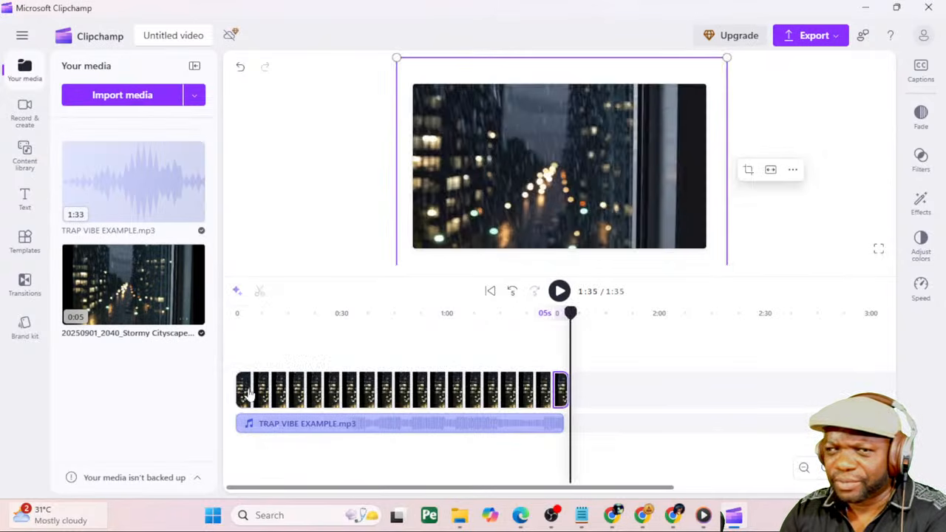
Trim the last cityscape copy to end with the song at 1:33
{"action": "left_click", "coordinate": [532, 359]}
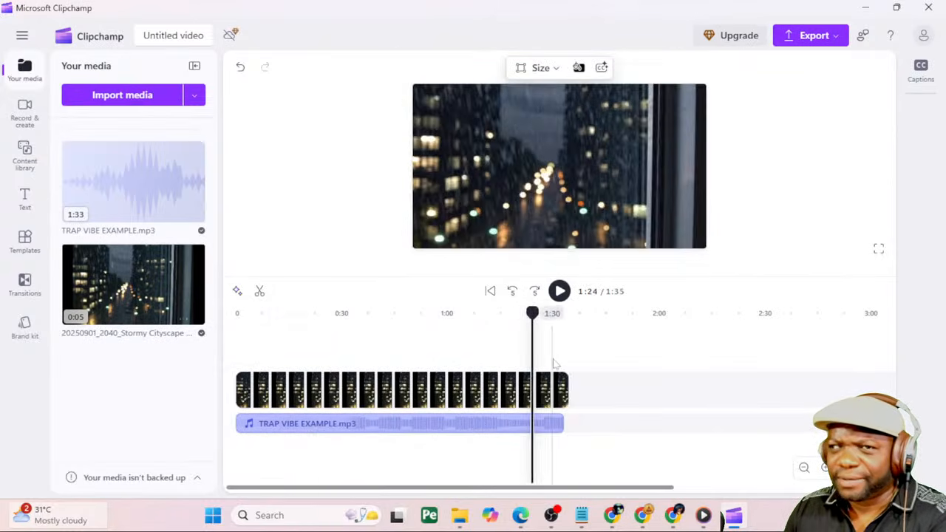
{"action": "left_click", "coordinate": [554, 364]}
{"action": "left_click_drag", "start_coordinate": [560, 386], "coordinate": [555, 386]}
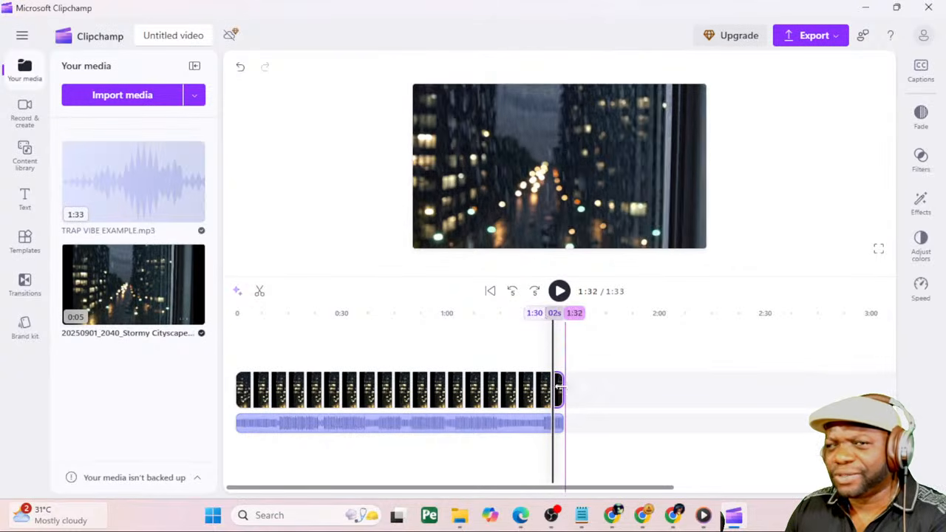
Export the video at 720p and title it RAINY DAY
{"action": "left_click", "coordinate": [813, 37]}
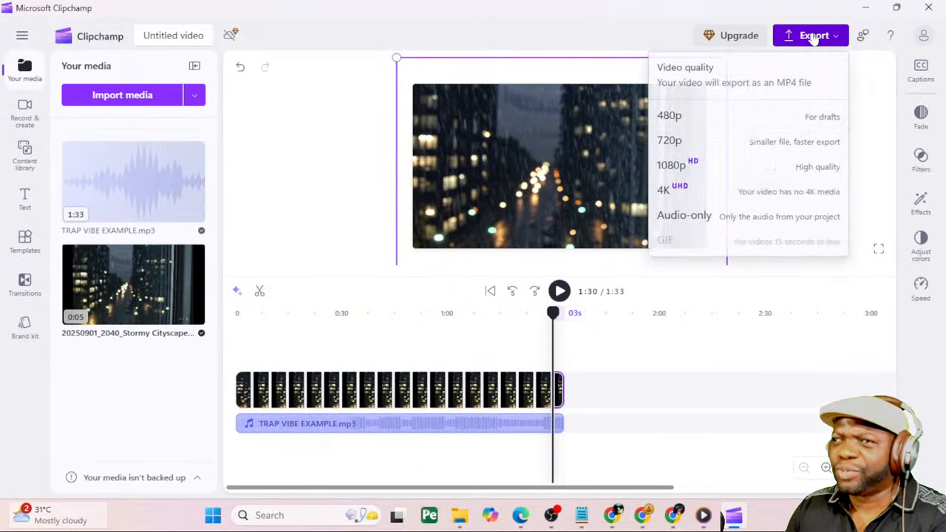
{"action": "left_click", "coordinate": [670, 142]}
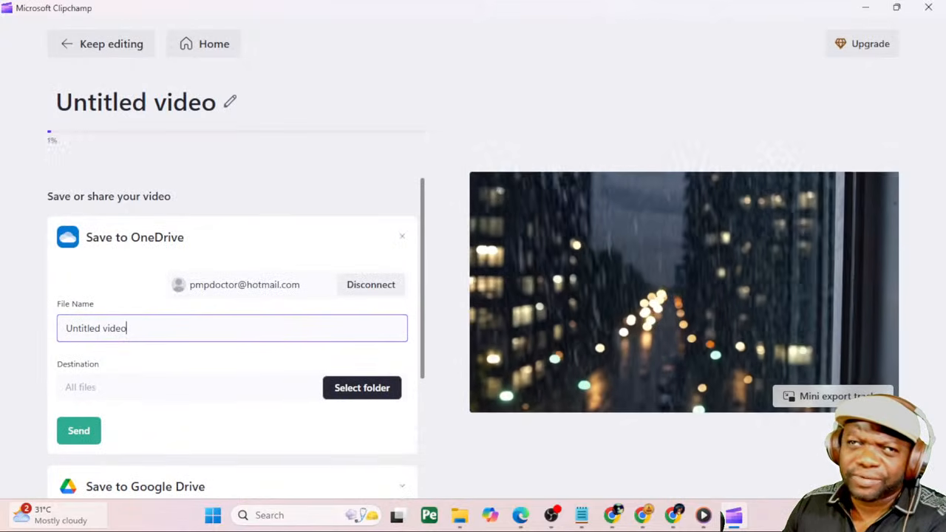
{"action": "left_click", "coordinate": [206, 102]}
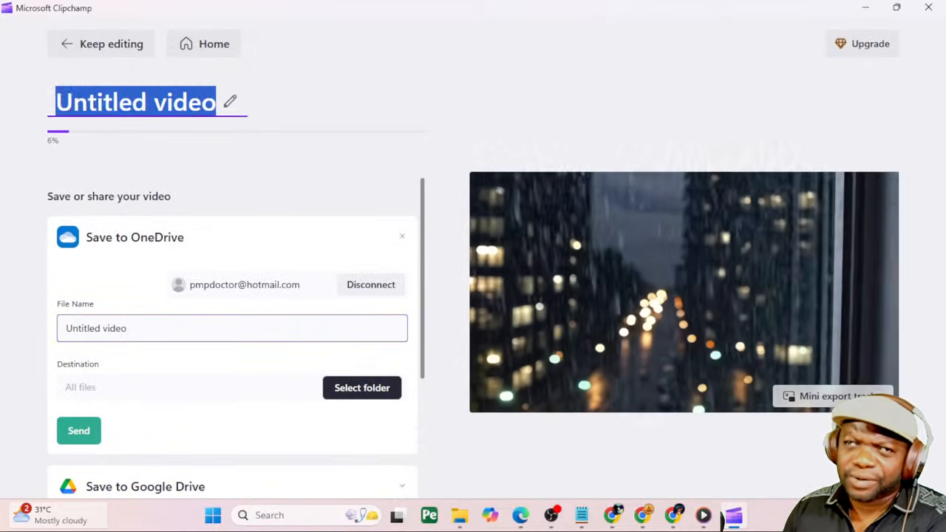
{"action": "type", "text": "RAIN"}
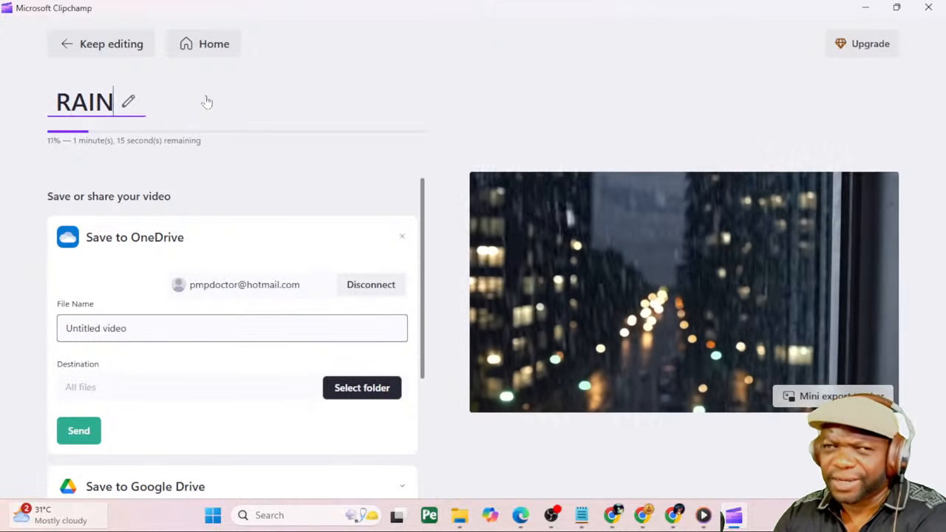
{"action": "type", "text": "YT"}
{"action": "key", "text": "BackSpace"}
{"action": "type", "text": "DAY"}
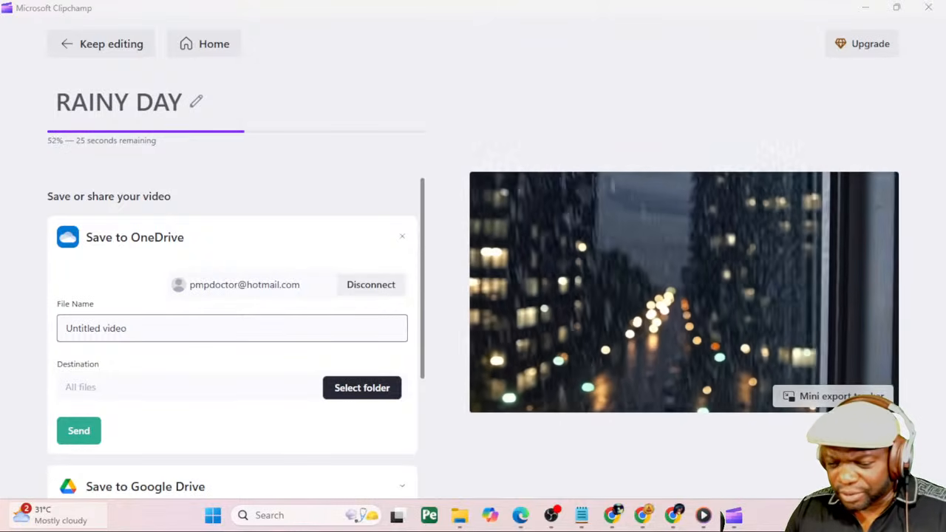
Switch to Midjourney in Chrome and view the generated stormy cityscape videos, then return to the creations list
{"action": "left_click", "coordinate": [613, 515]}
{"action": "mouse_move", "coordinate": [507, 213]}
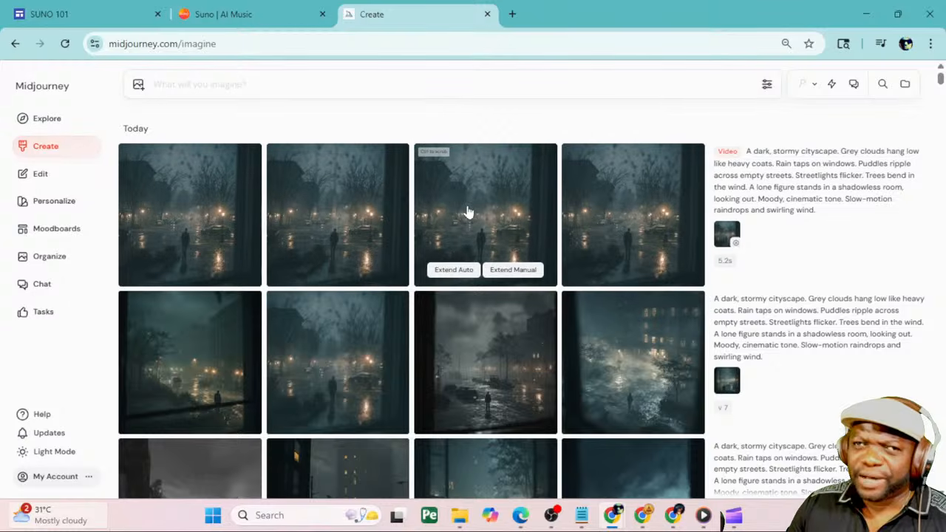
{"action": "mouse_move", "coordinate": [229, 184]}
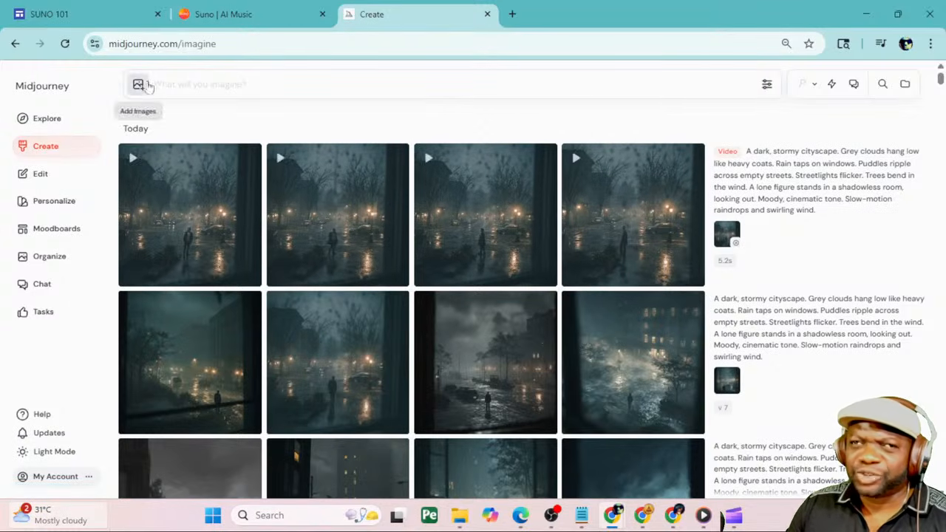
{"action": "left_click", "coordinate": [207, 187]}
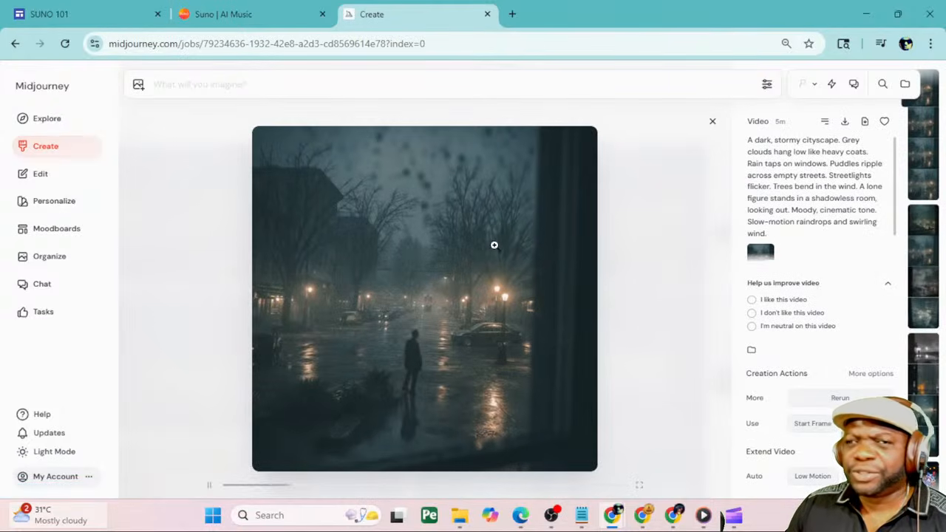
{"action": "left_click", "coordinate": [472, 334]}
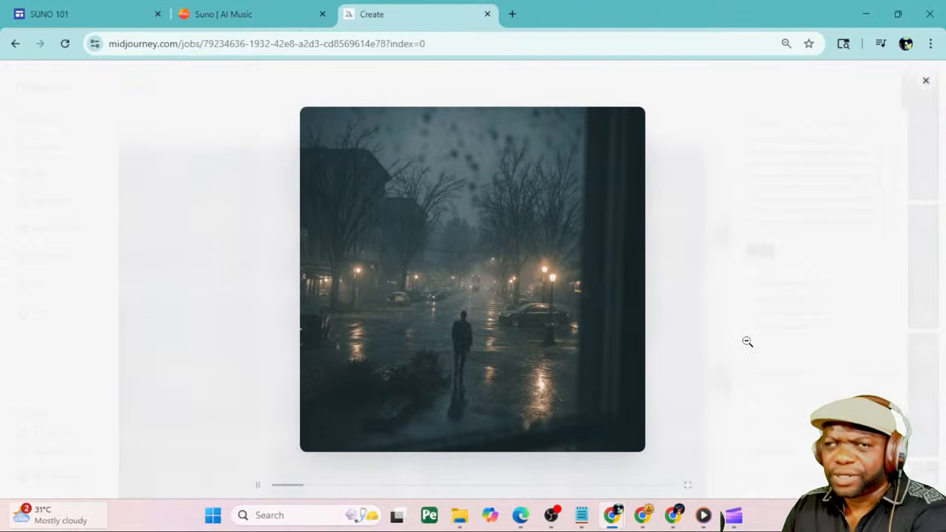
{"action": "left_click", "coordinate": [685, 337]}
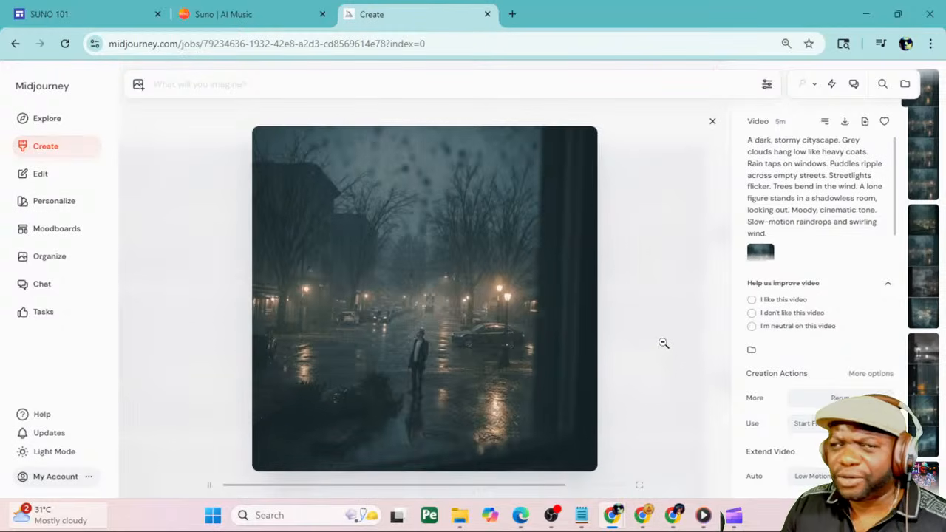
{"action": "scroll", "coordinate": [664, 343], "scroll_direction": "down", "scroll_amount": 3}
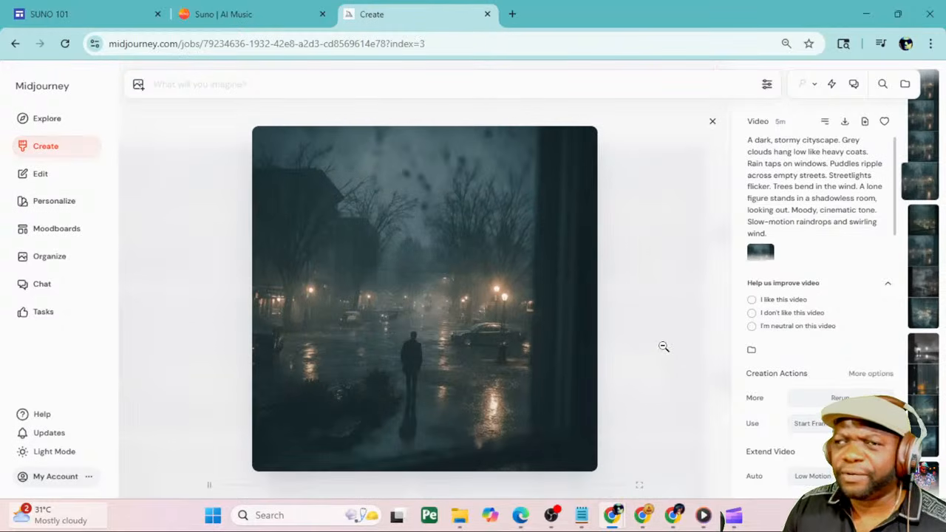
{"action": "left_click", "coordinate": [46, 149]}
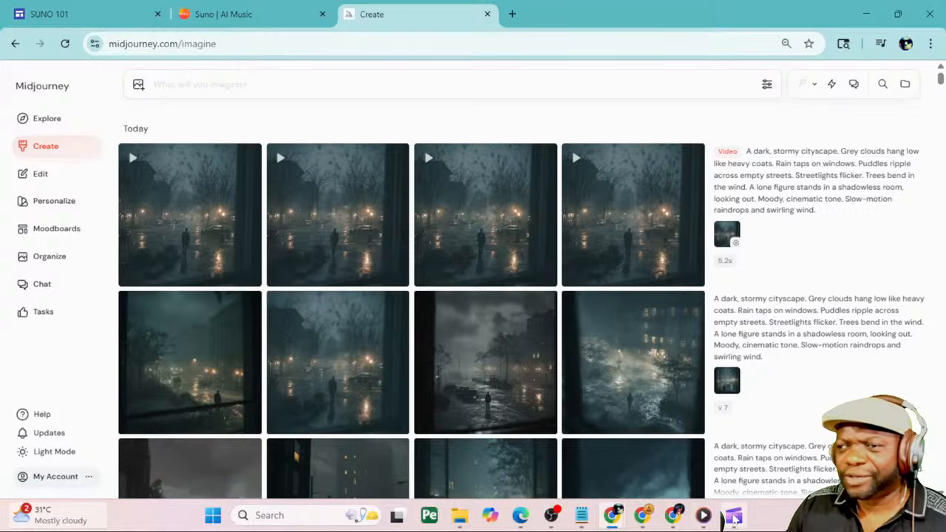
Return to Clipchamp and open the exported RAINY DAY.mp4 in a maximized Media Player window
{"action": "left_click", "coordinate": [733, 516]}
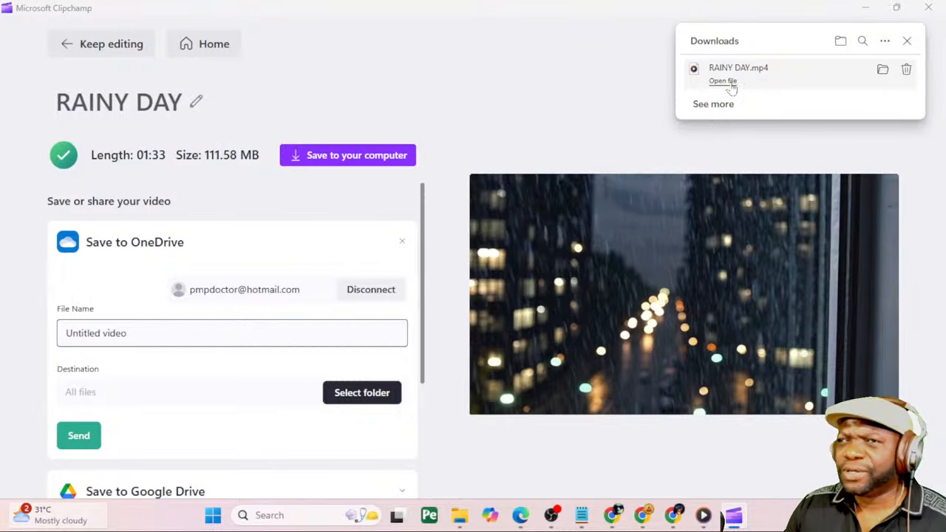
{"action": "left_click", "coordinate": [728, 85]}
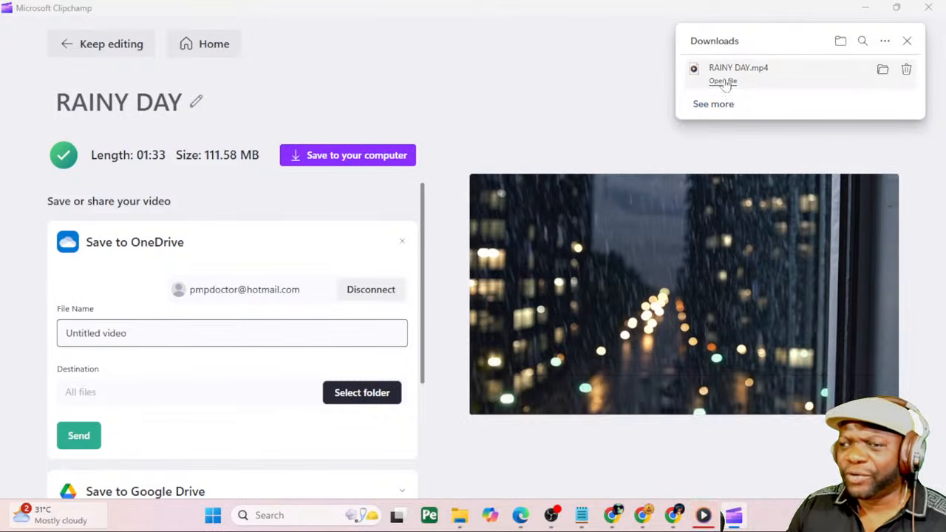
{"action": "mouse_move", "coordinate": [704, 517]}
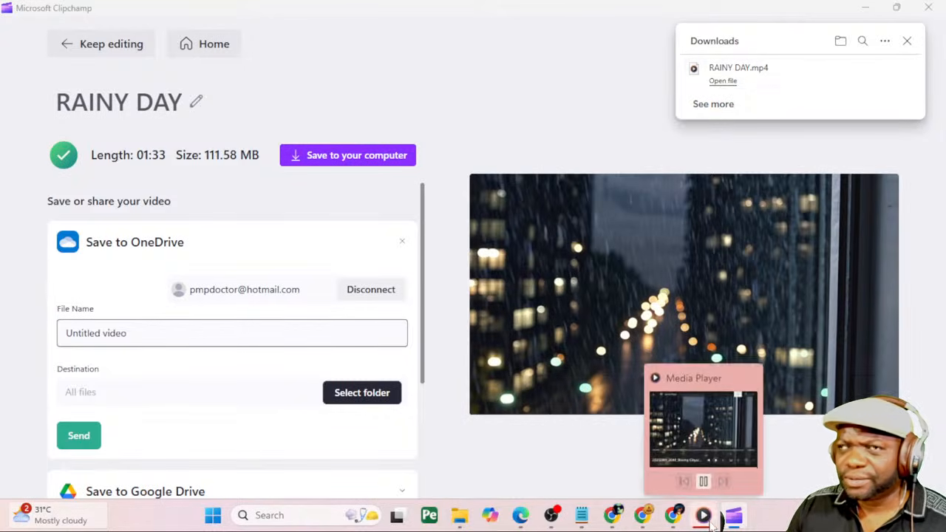
{"action": "mouse_move", "coordinate": [700, 438]}
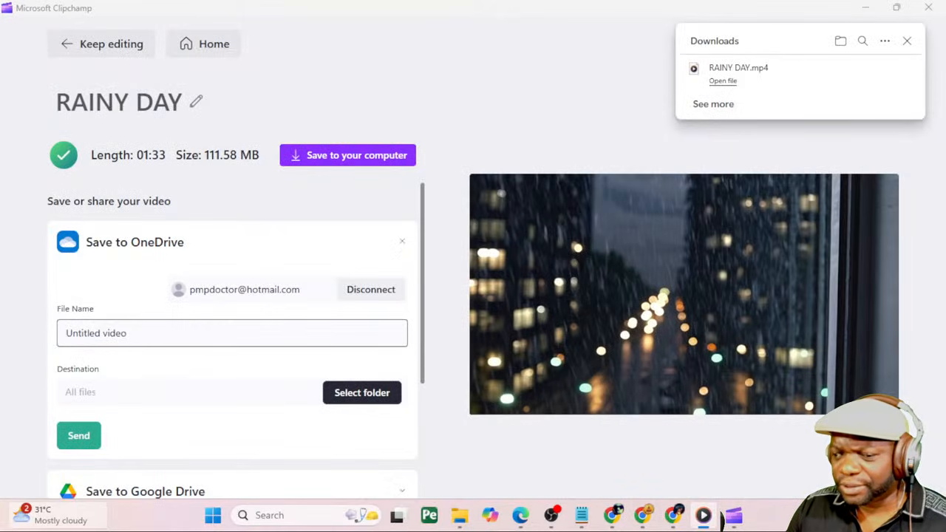
{"action": "left_click_drag", "start_coordinate": [1, 325], "coordinate": [402, 6]}
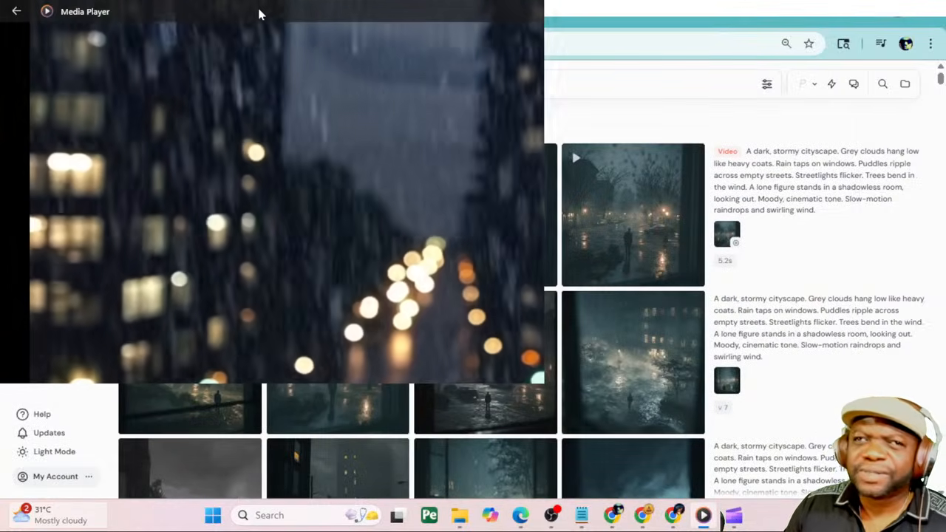
{"action": "double_click", "coordinate": [259, 15]}
{"action": "left_click", "coordinate": [760, 155]}
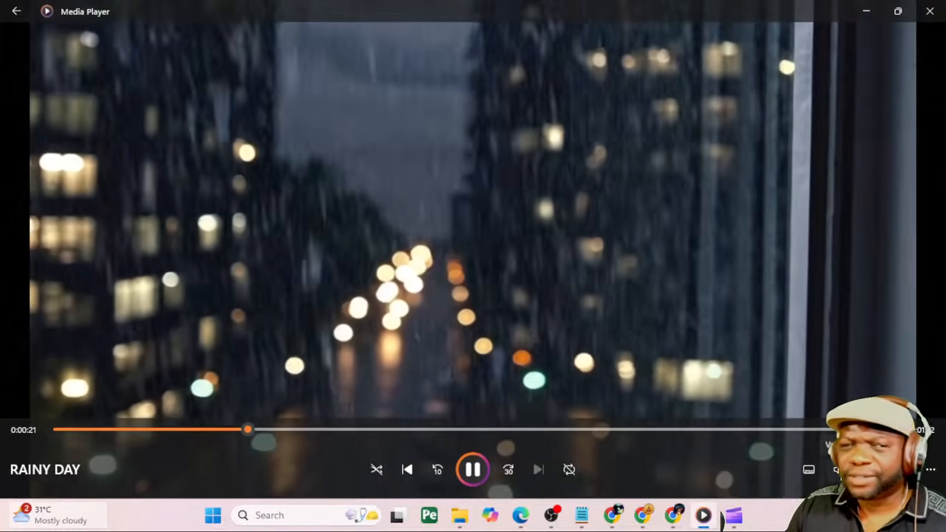
Play the RAINY DAY video from the beginning, adjusting the volume while it plays, then minimize the player
{"action": "left_click", "coordinate": [120, 430]}
{"action": "left_click", "coordinate": [57, 429]}
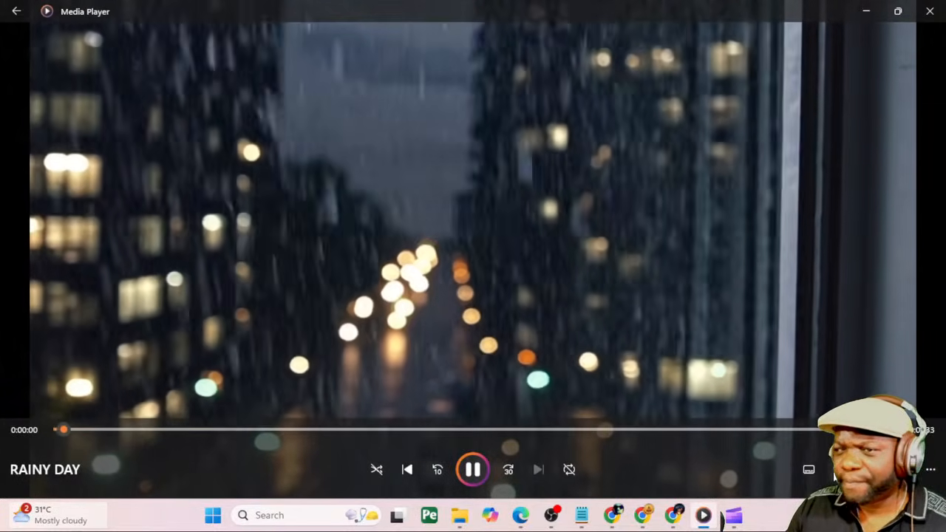
{"action": "left_click", "coordinate": [838, 470]}
{"action": "left_click_drag", "start_coordinate": [800, 435], "coordinate": [819, 438]}
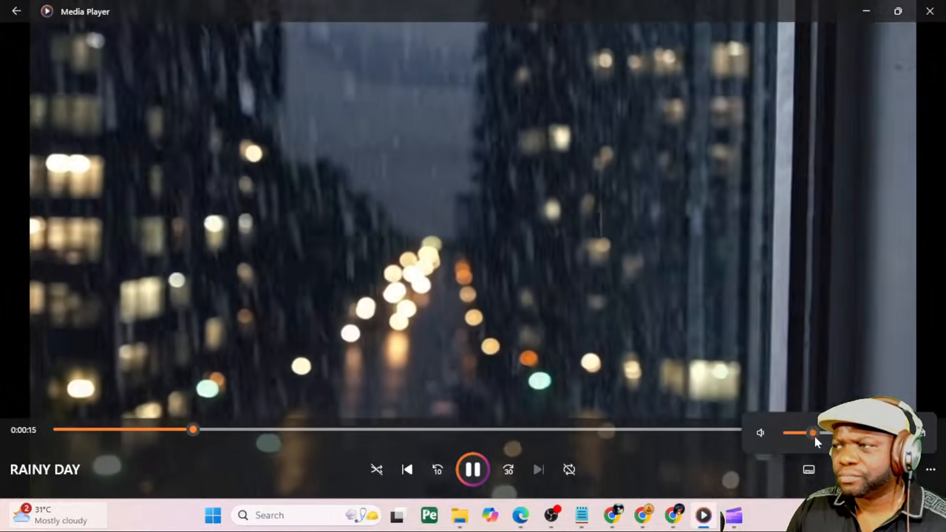
{"action": "left_click_drag", "start_coordinate": [815, 436], "coordinate": [789, 443]}
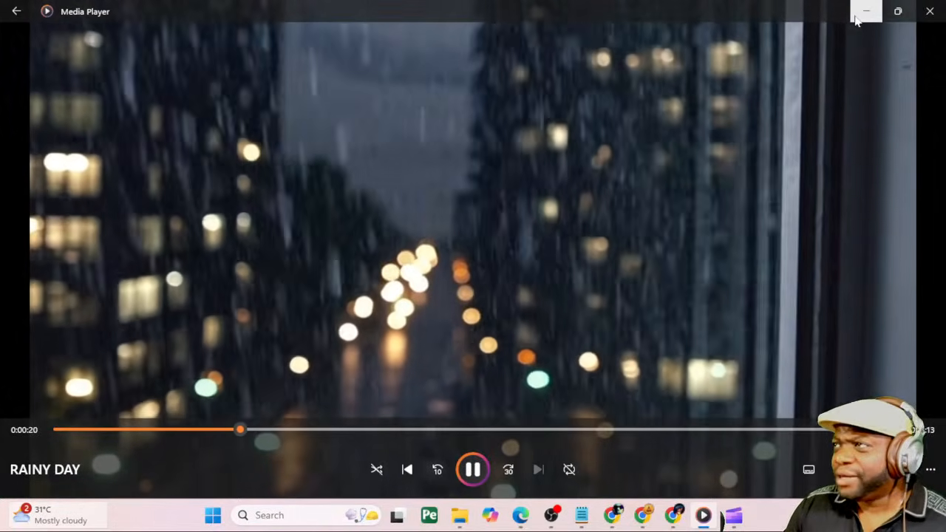
{"action": "left_click", "coordinate": [869, 11]}
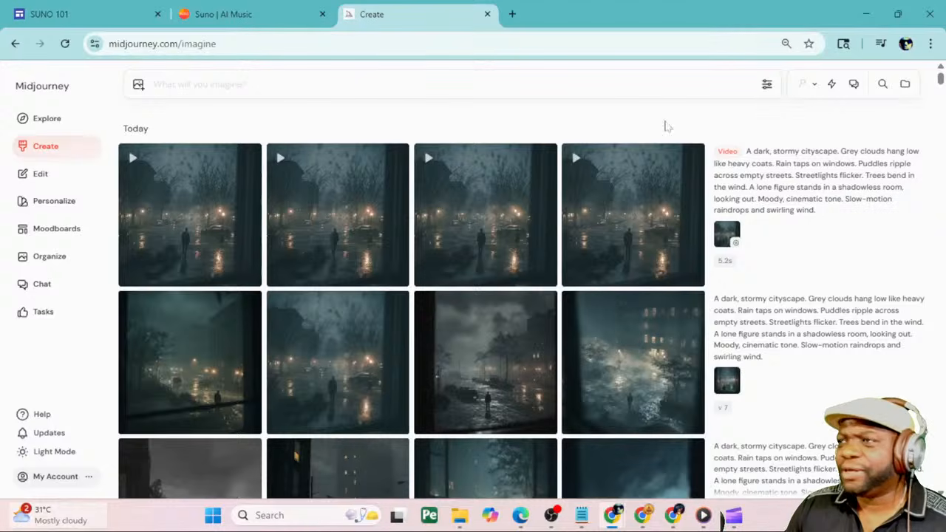
Preview the four Midjourney stormy cityscape videos, open the third one and download it
{"action": "mouse_move", "coordinate": [632, 205]}
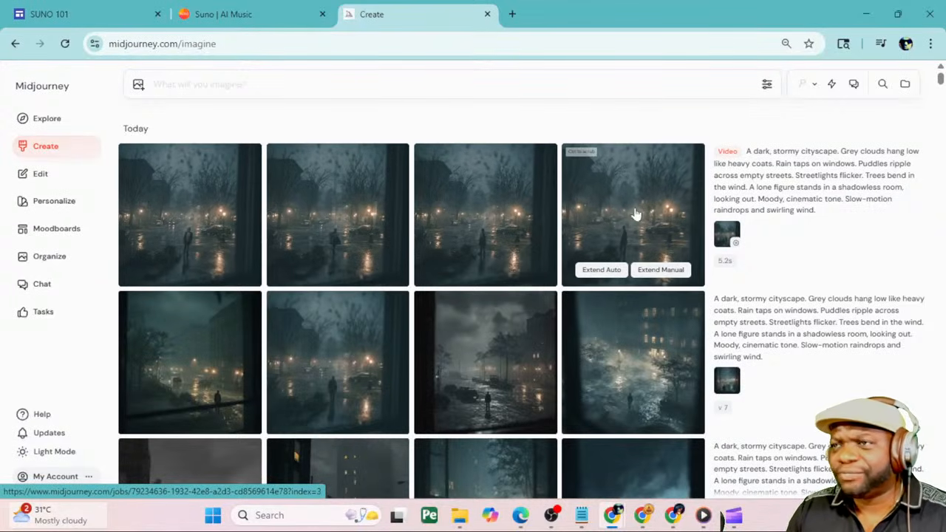
{"action": "mouse_move", "coordinate": [211, 213]}
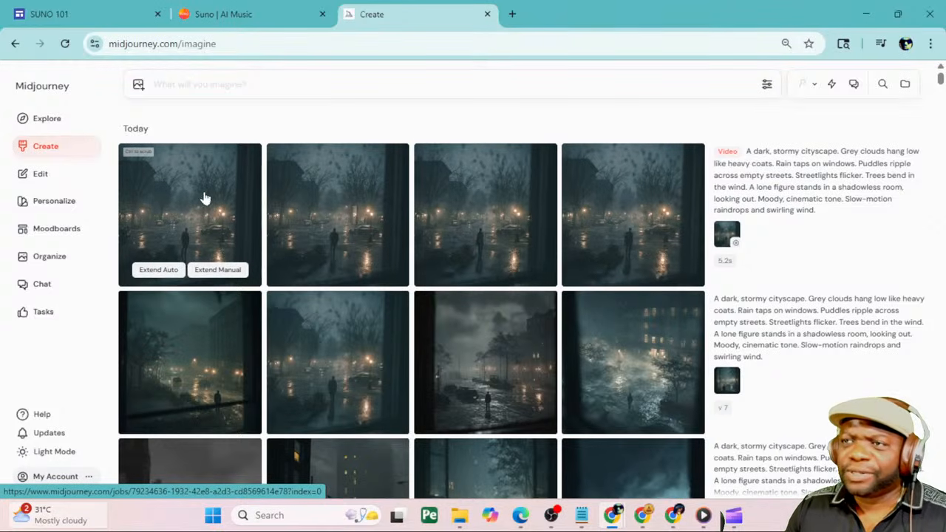
{"action": "mouse_move", "coordinate": [324, 230]}
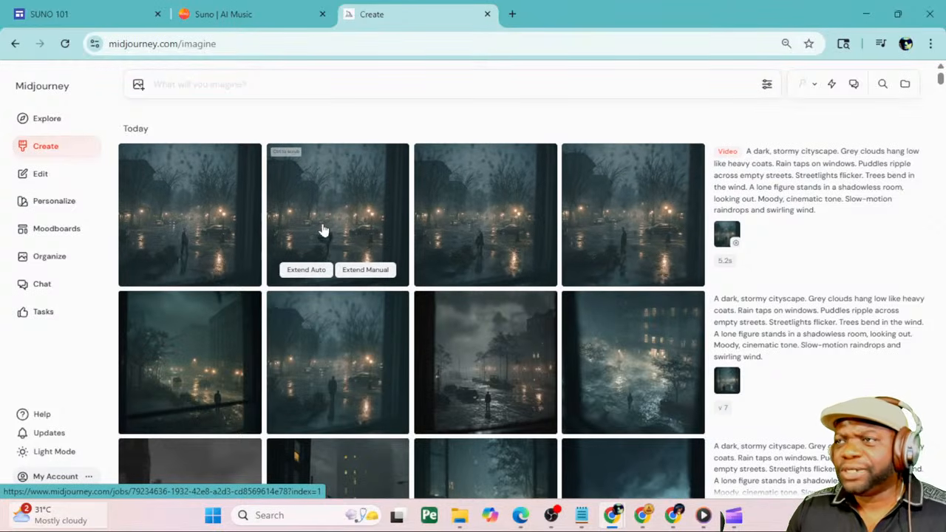
{"action": "mouse_move", "coordinate": [463, 200]}
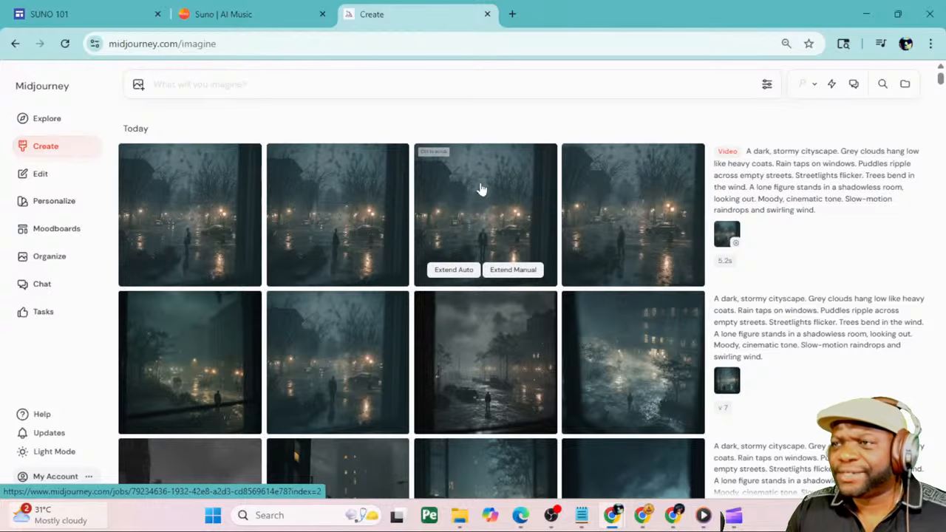
{"action": "left_click", "coordinate": [481, 190]}
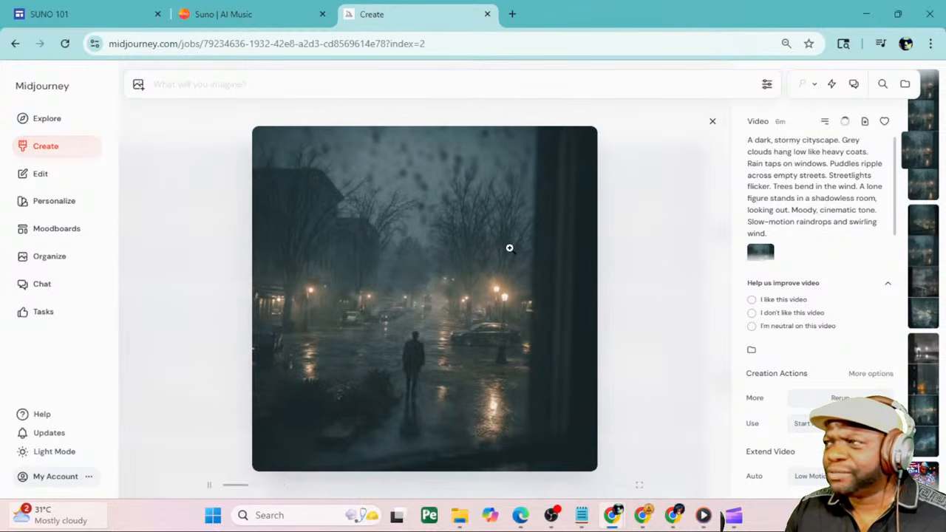
{"action": "left_click", "coordinate": [864, 122]}
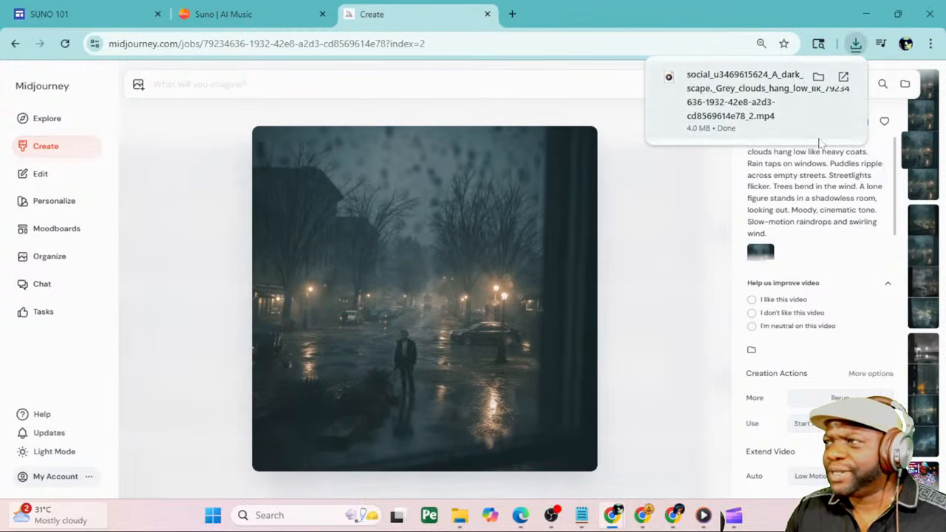
Return to the RAINY DAY project in Clipchamp for further editing and delete every Sora cityscape clip from the timeline, keeping the audio track
{"action": "left_click", "coordinate": [865, 14]}
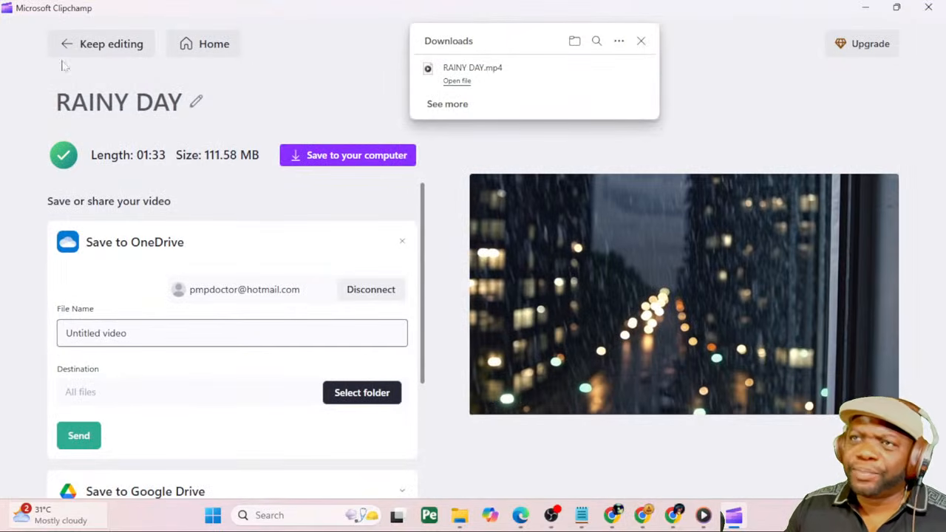
{"action": "left_click", "coordinate": [94, 49]}
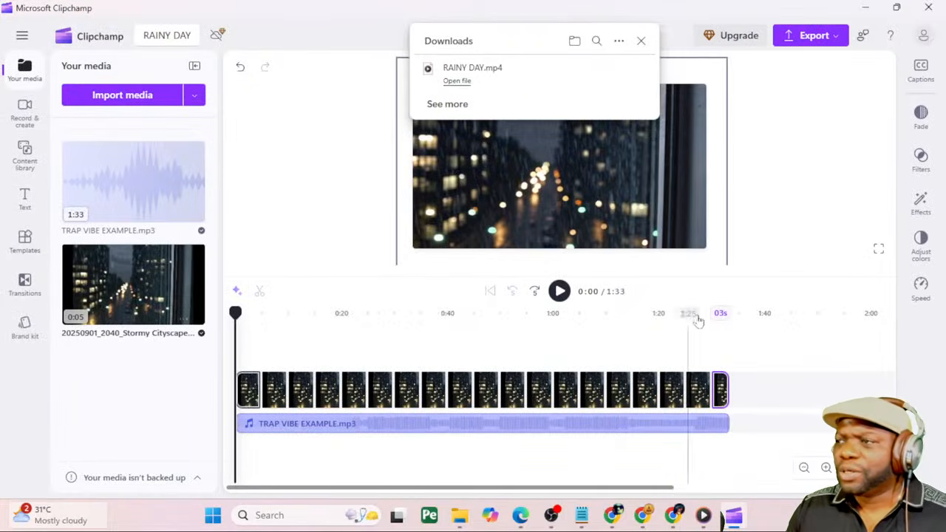
{"action": "left_click_drag", "start_coordinate": [616, 394], "coordinate": [274, 399]}
{"action": "key", "text": "Delete"}
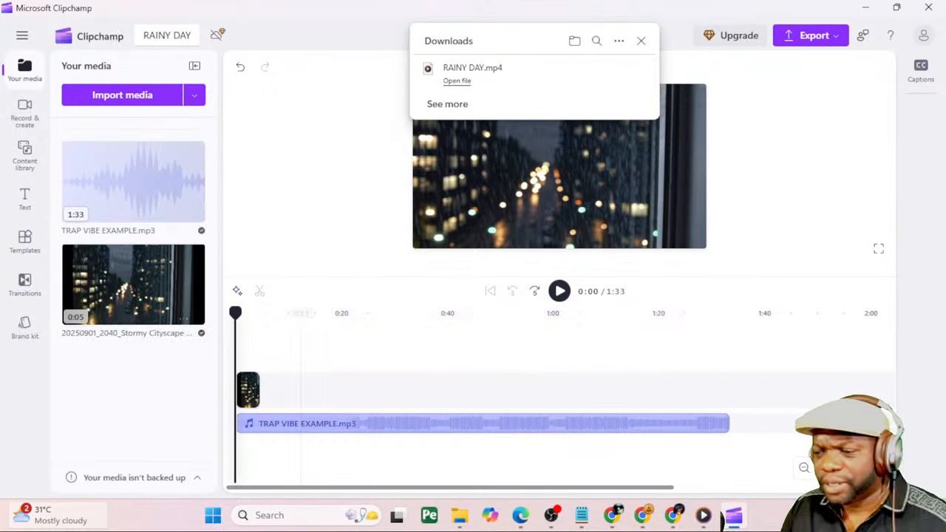
{"action": "left_click", "coordinate": [248, 387]}
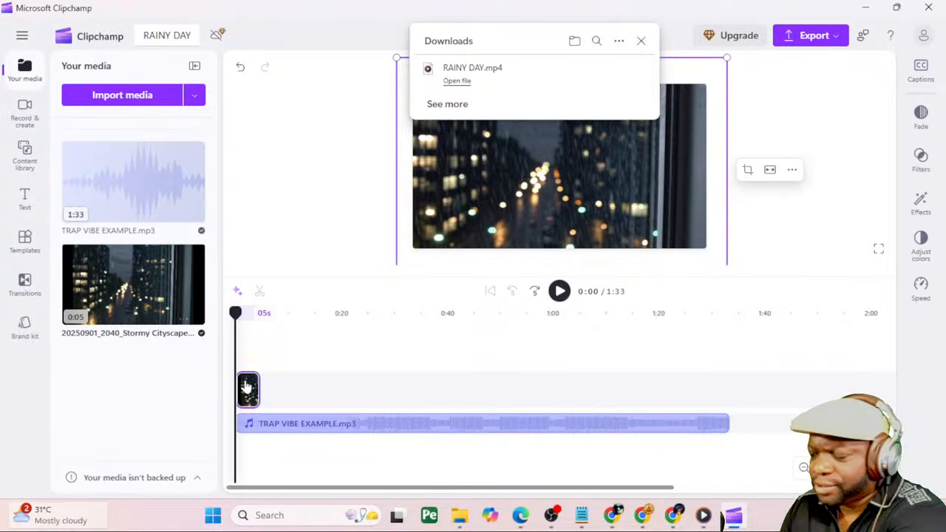
{"action": "key", "text": "Delete"}
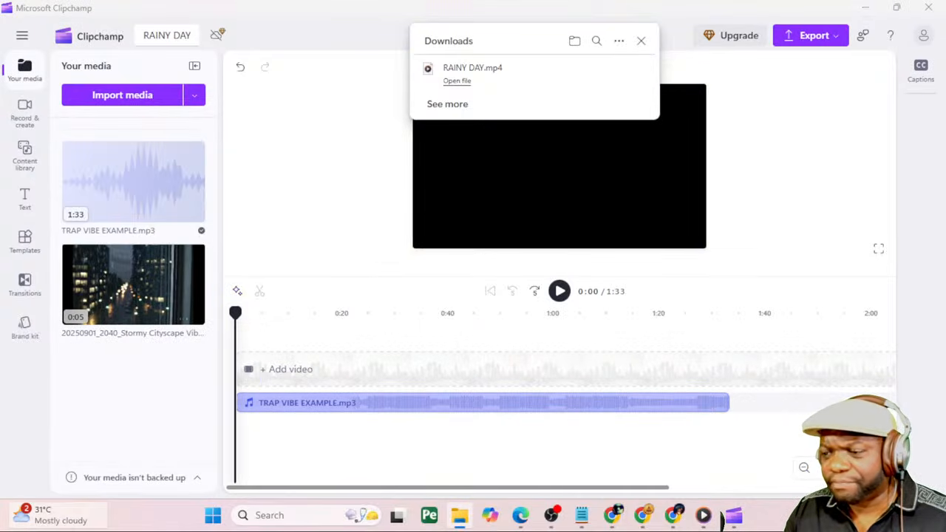
Import the downloaded Midjourney stormy cityscape clip, add it to the start of the timeline and make it fill the frame
{"action": "left_click_drag", "start_coordinate": [114, 481], "coordinate": [134, 413]}
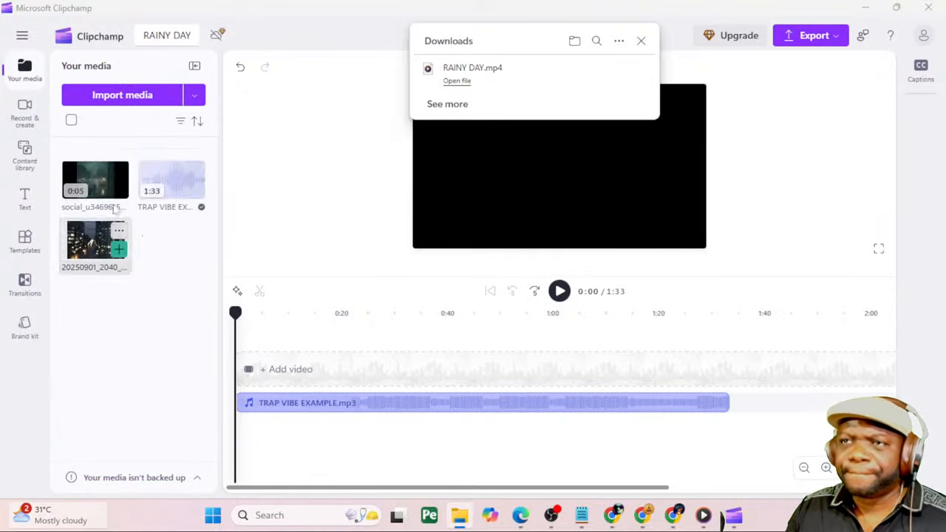
{"action": "left_click", "coordinate": [119, 190]}
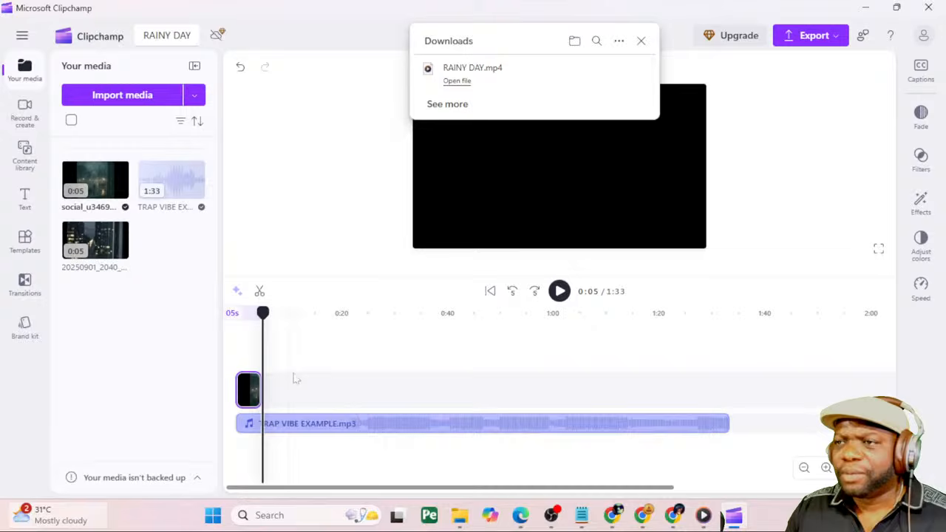
{"action": "left_click", "coordinate": [248, 358]}
{"action": "left_click", "coordinate": [641, 42]}
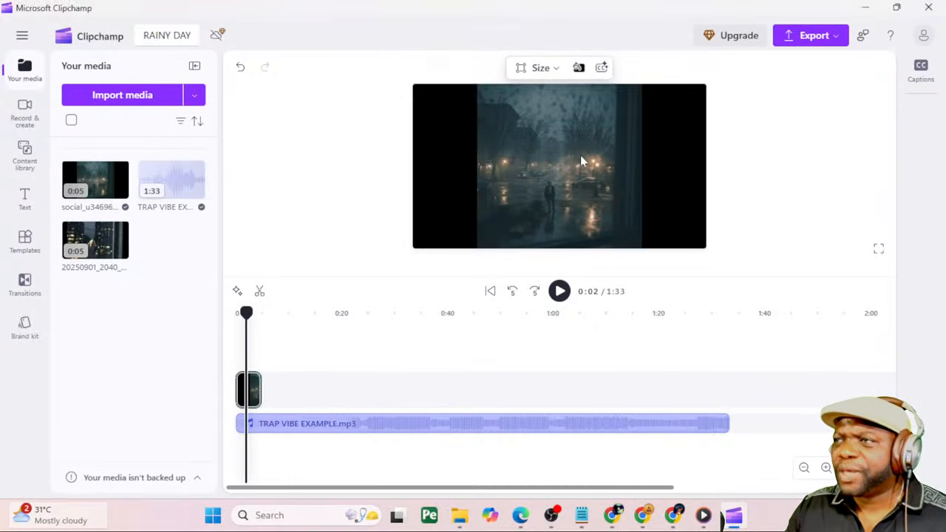
{"action": "left_click", "coordinate": [581, 156]}
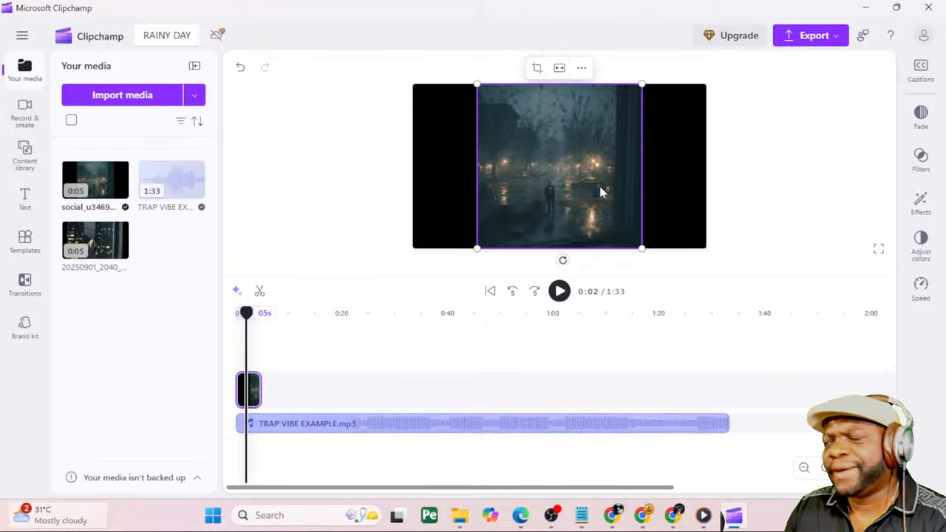
{"action": "left_click", "coordinate": [559, 69]}
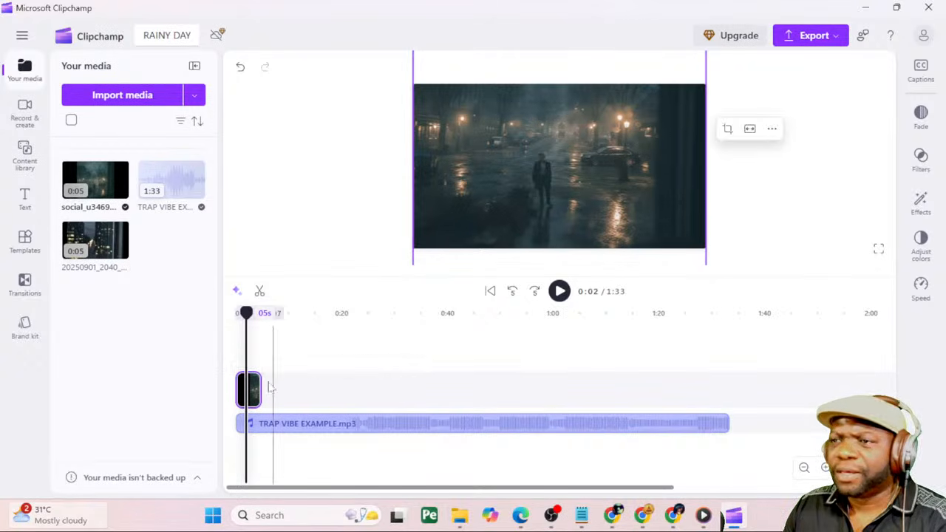
Paste copies of the frame-filling Midjourney clip end to end along the timeline until they cover the 1:33 song
{"action": "key", "text": "ctrl+v"}
{"action": "key", "text": "ctrl+v"}
{"action": "key", "text": "ctrl+v"}
{"action": "key", "text": "ctrl+v"}
{"action": "key", "text": "ctrl+v"}
{"action": "key", "text": "ctrl+v"}
{"action": "key", "text": "ctrl+v"}
{"action": "key", "text": "ctrl+v"}
{"action": "key", "text": "ctrl+v"}
{"action": "key", "text": "ctrl+v"}
{"action": "key", "text": "ctrl+v"}
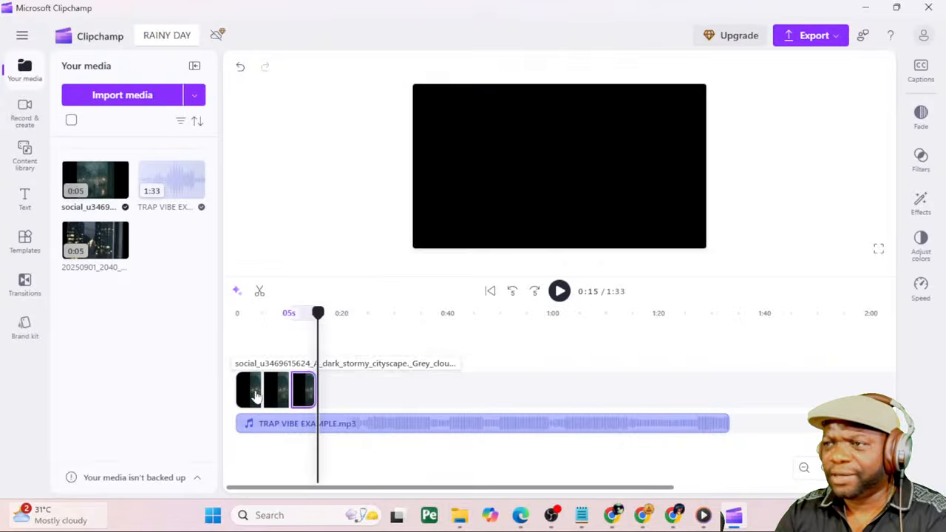
{"action": "key", "text": "ctrl+v"}
{"action": "key", "text": "ctrl+v"}
{"action": "key", "text": "ctrl+v"}
{"action": "key", "text": "ctrl+v"}
{"action": "key", "text": "ctrl+v"}
{"action": "key", "text": "ctrl+v"}
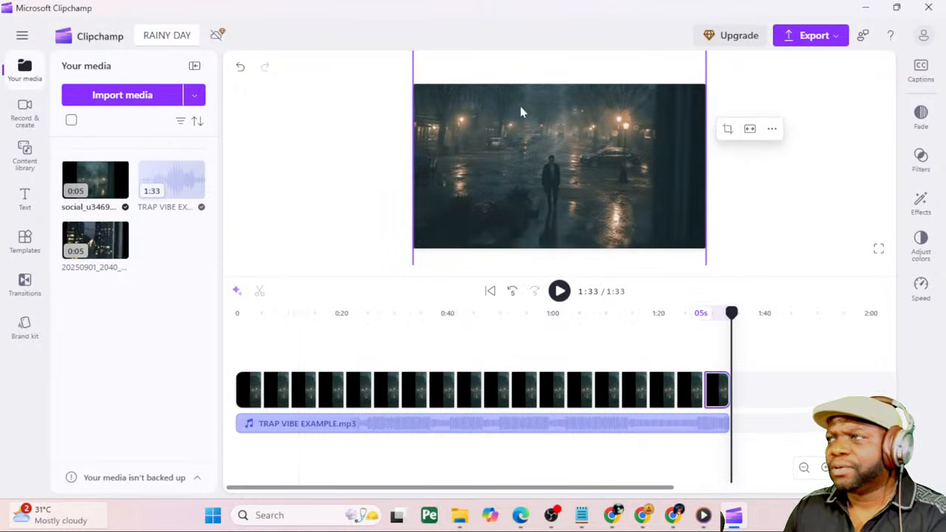
Export the video in 720p quality and rename it RAINY DAY2
{"action": "left_click", "coordinate": [813, 35]}
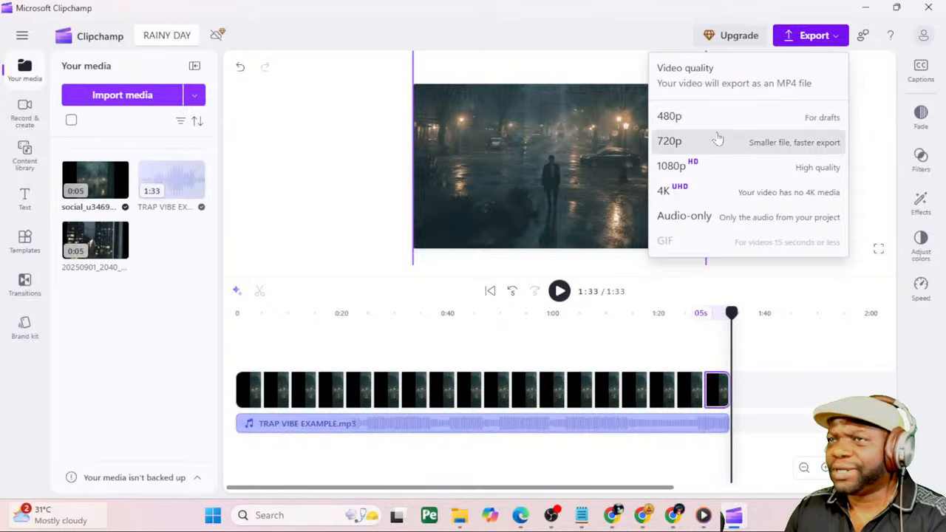
{"action": "left_click", "coordinate": [720, 139]}
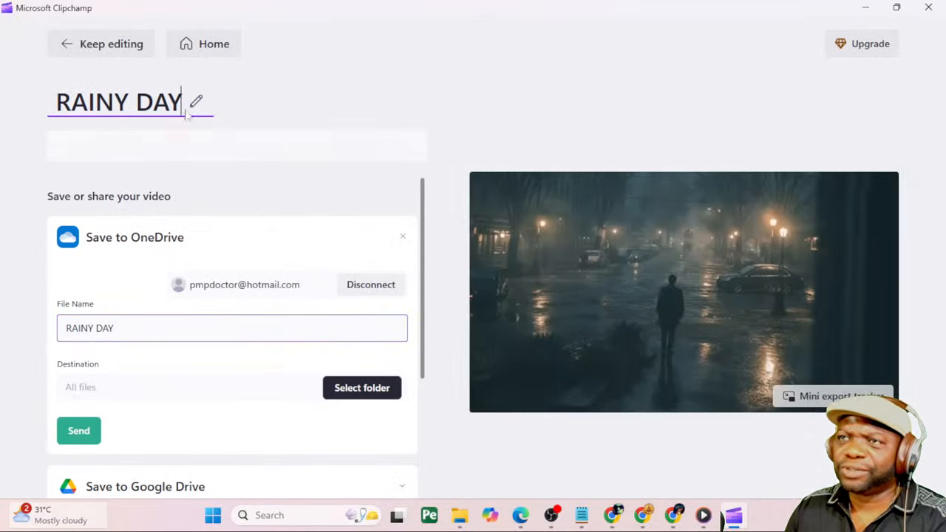
{"action": "type", "text": "2"}
{"action": "left_click", "coordinate": [346, 84]}
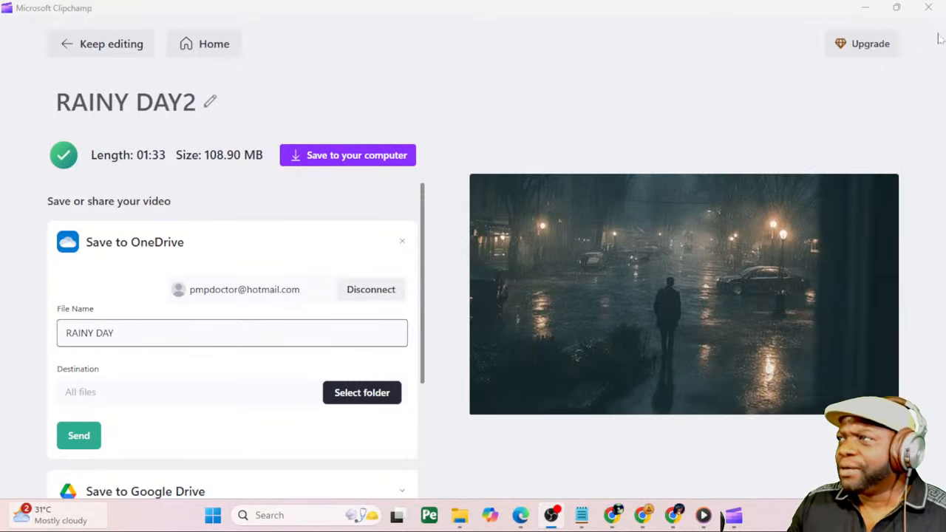
Minimize Clipchamp, watch the exported RAINY DAY2 video in Media Player while adjusting the volume, then minimize the player
{"action": "left_click", "coordinate": [867, 9]}
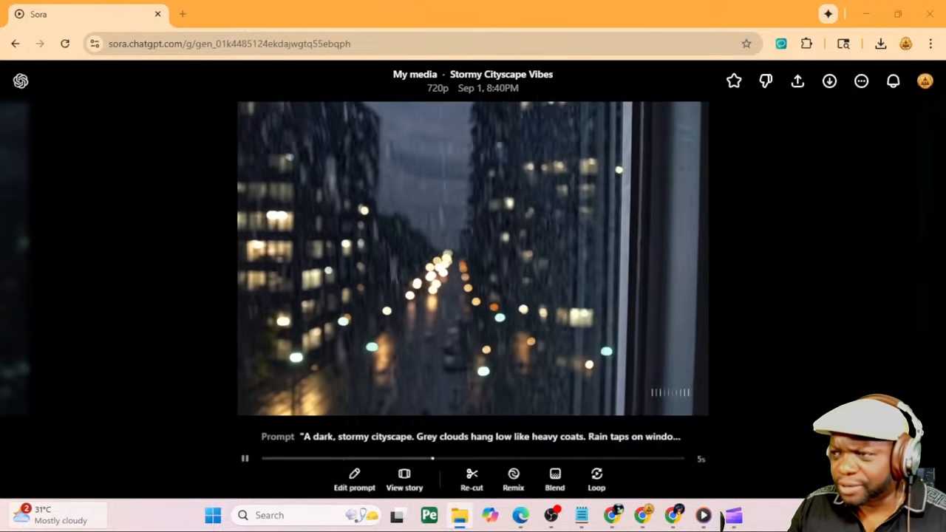
{"action": "left_click", "coordinate": [717, 518]}
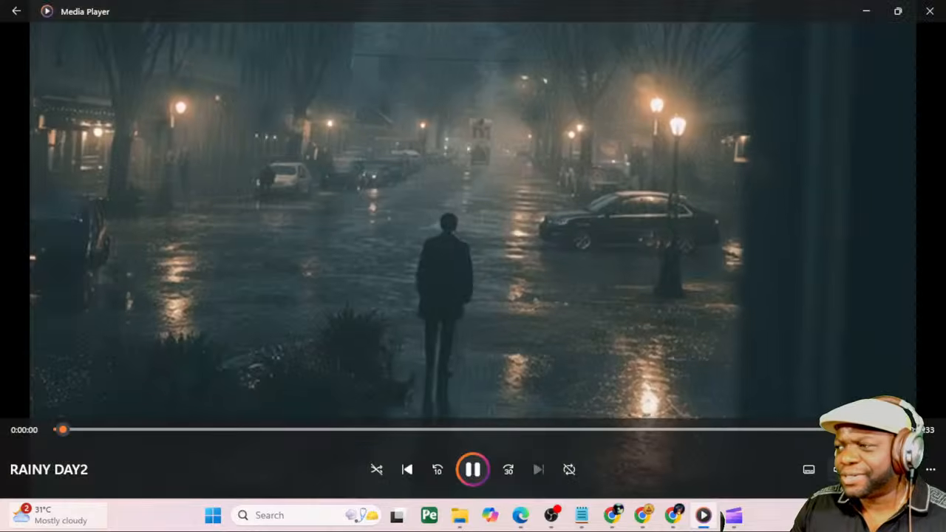
{"action": "left_click", "coordinate": [837, 472]}
{"action": "left_click_drag", "start_coordinate": [789, 434], "coordinate": [824, 436]}
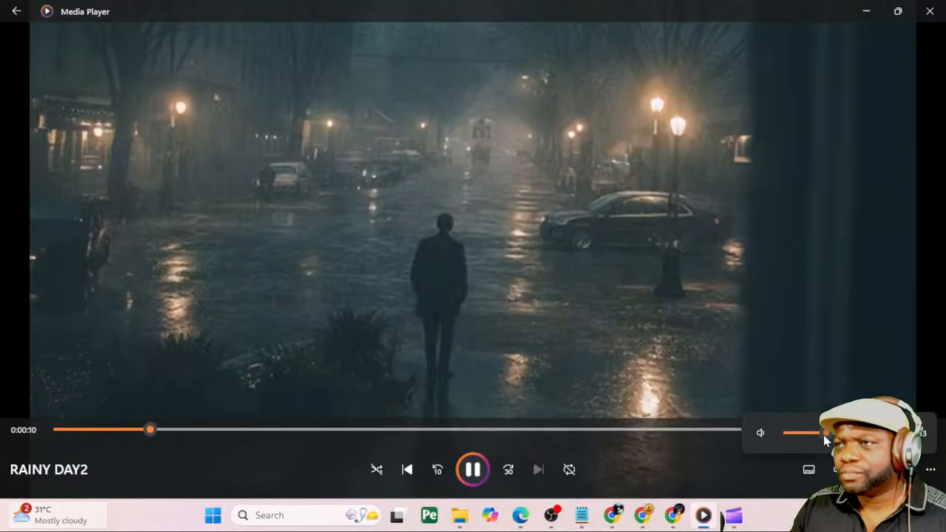
{"action": "left_click_drag", "start_coordinate": [824, 436], "coordinate": [831, 439]}
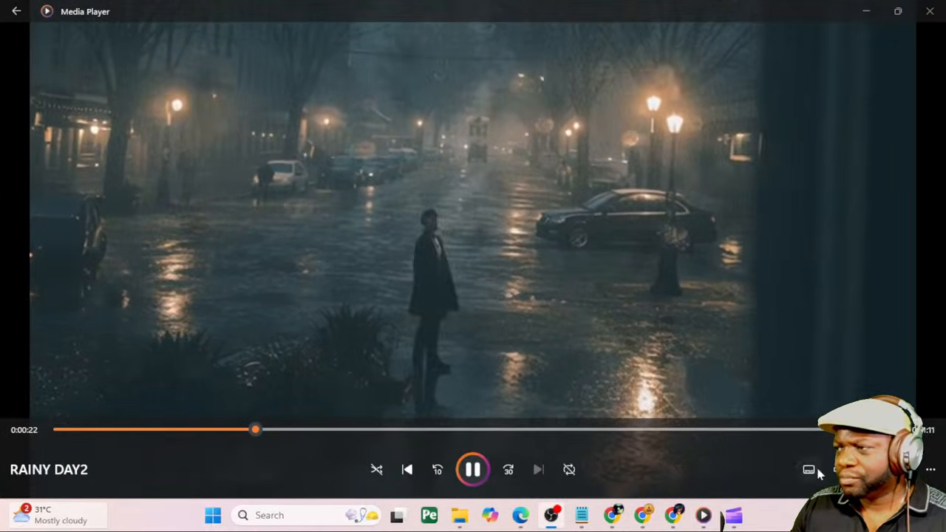
{"action": "left_click", "coordinate": [840, 470]}
{"action": "left_click_drag", "start_coordinate": [838, 434], "coordinate": [791, 435]}
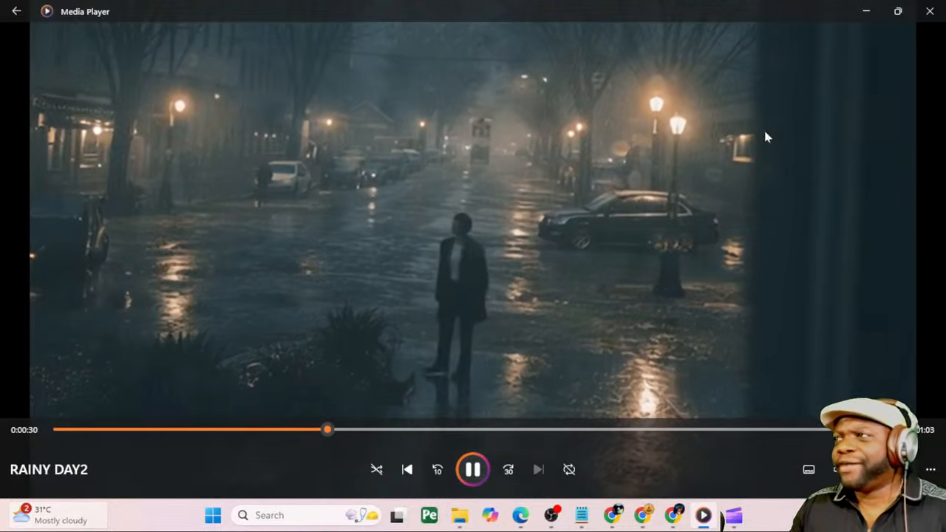
{"action": "left_click", "coordinate": [865, 12]}
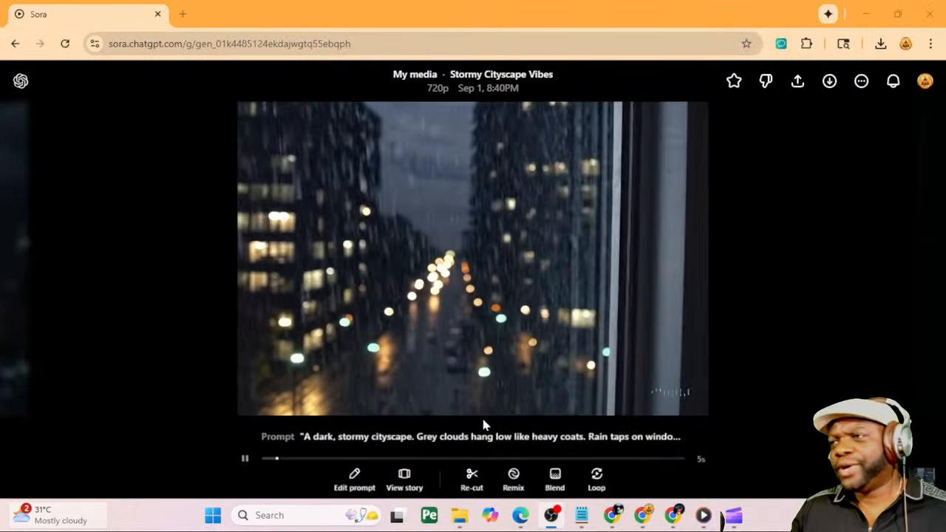
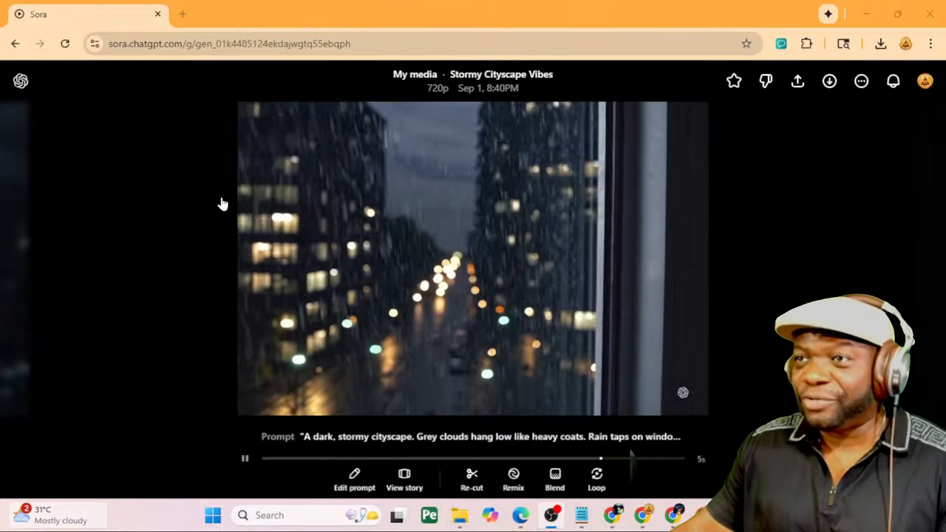
Return to the My media library in Sora and look over the generated Stormy Cityscape Vibes videos
{"action": "left_click", "coordinate": [223, 201]}
{"action": "scroll", "coordinate": [439, 249], "scroll_direction": "down", "scroll_amount": 1}
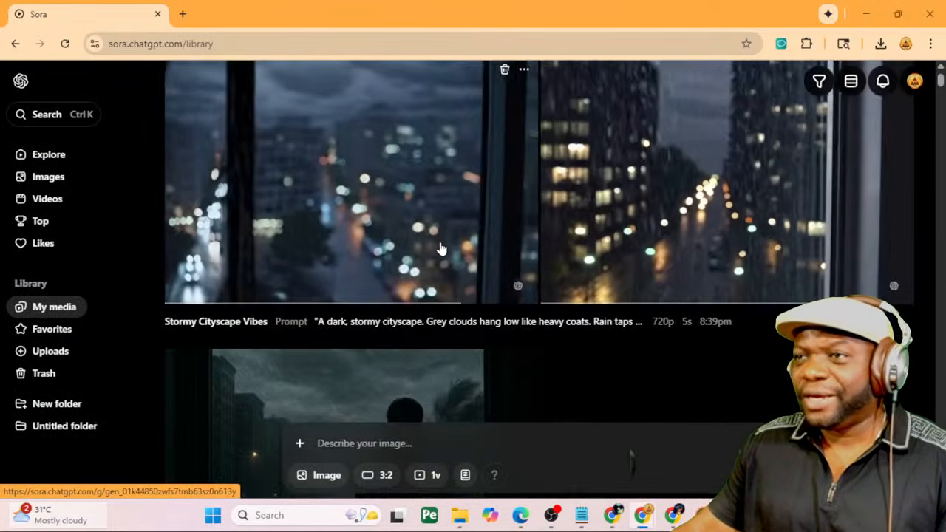
{"action": "scroll", "coordinate": [405, 266], "scroll_direction": "up", "scroll_amount": 1}
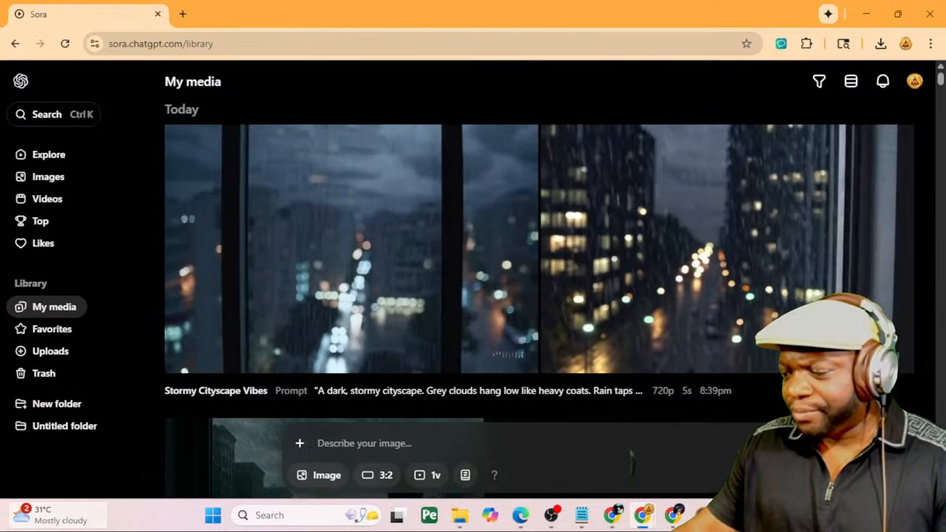
Switch to the SUNO 101 page, enlarge it to 150%, and highlight the Module 3 point on regenerating or remixing outputs
{"action": "key", "text": "alt+Tab"}
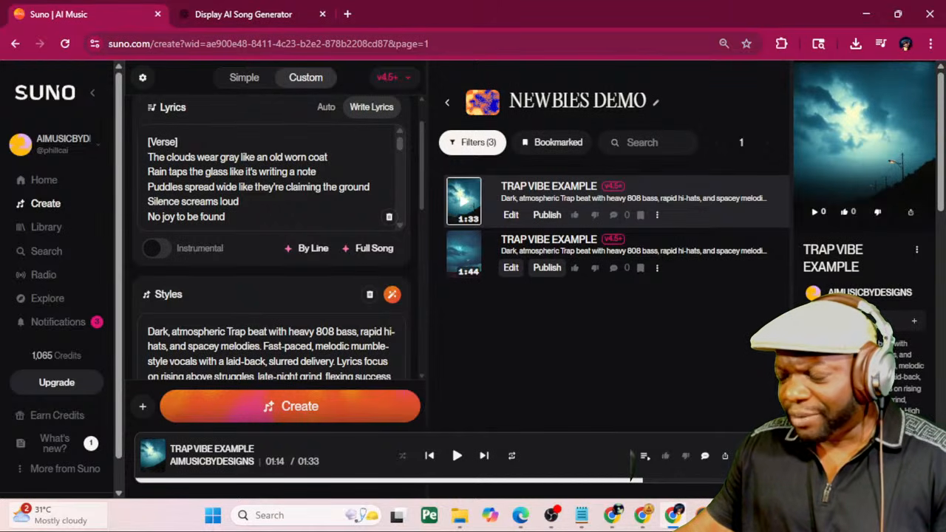
{"action": "key", "text": "alt+Tab"}
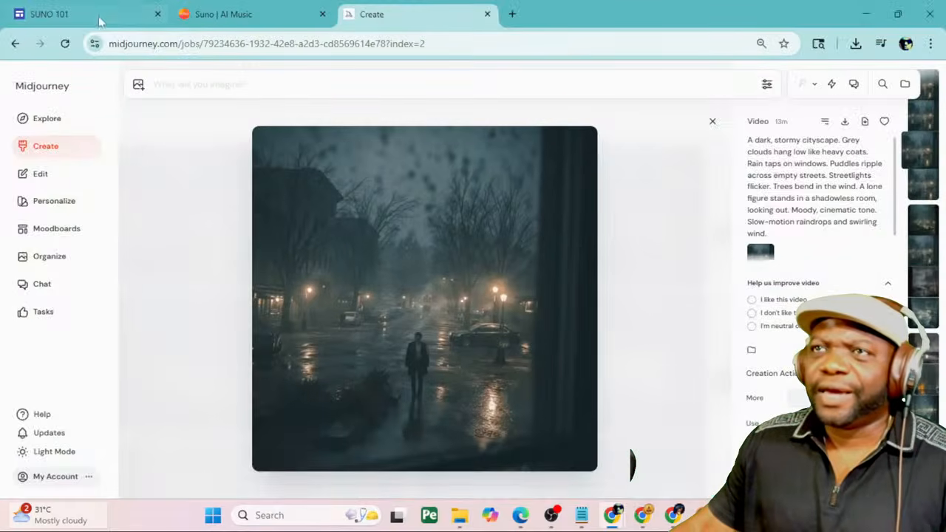
{"action": "left_click", "coordinate": [88, 14]}
{"action": "scroll", "coordinate": [608, 260], "scroll_direction": "up", "scroll_amount": 3}
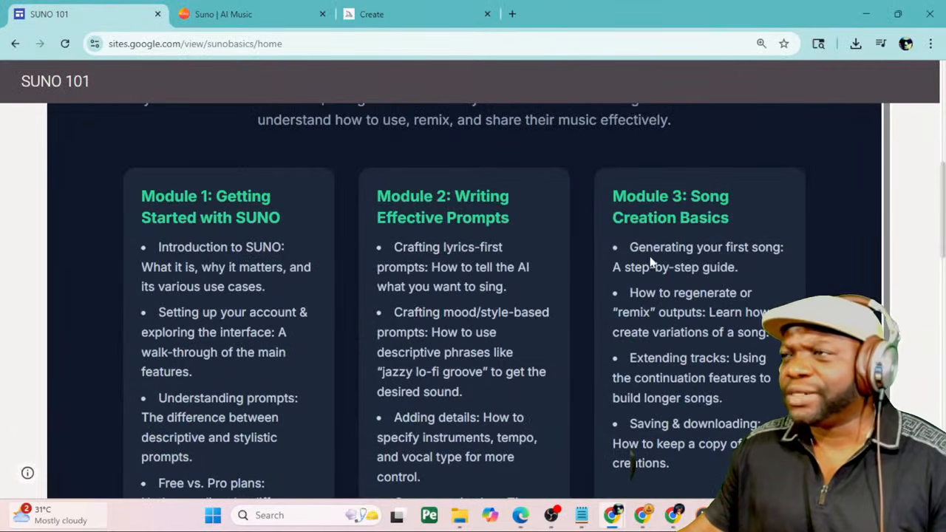
{"action": "key", "text": "ctrl+plus"}
{"action": "key", "text": "ctrl+plus"}
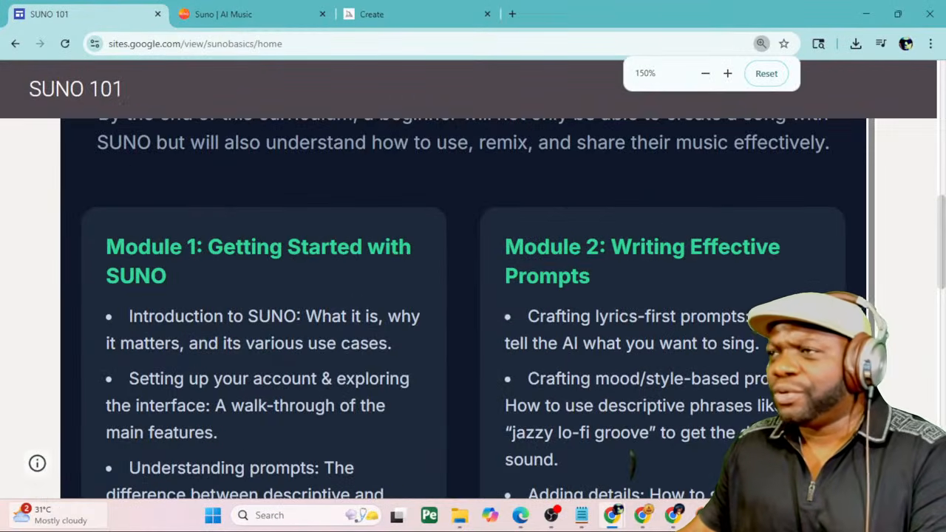
{"action": "scroll", "coordinate": [658, 238], "scroll_direction": "down", "scroll_amount": 7}
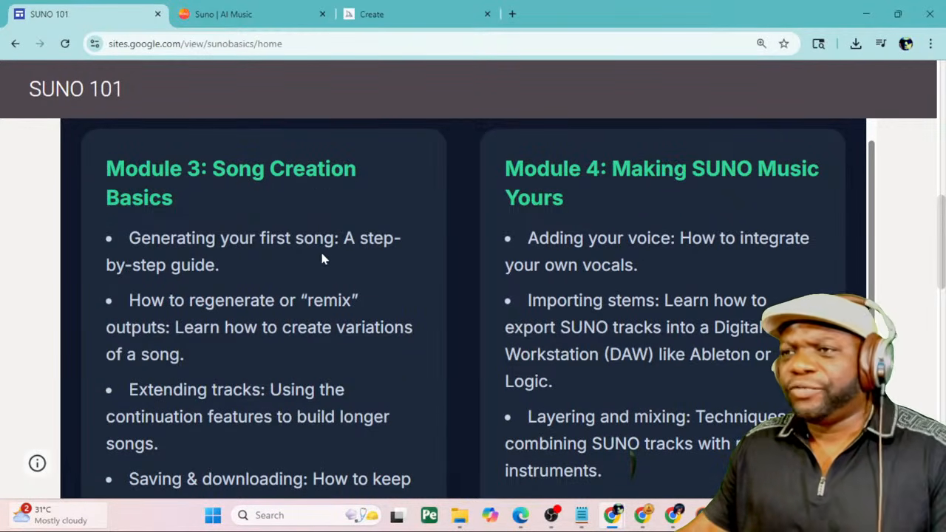
{"action": "scroll", "coordinate": [309, 273], "scroll_direction": "down", "scroll_amount": 1}
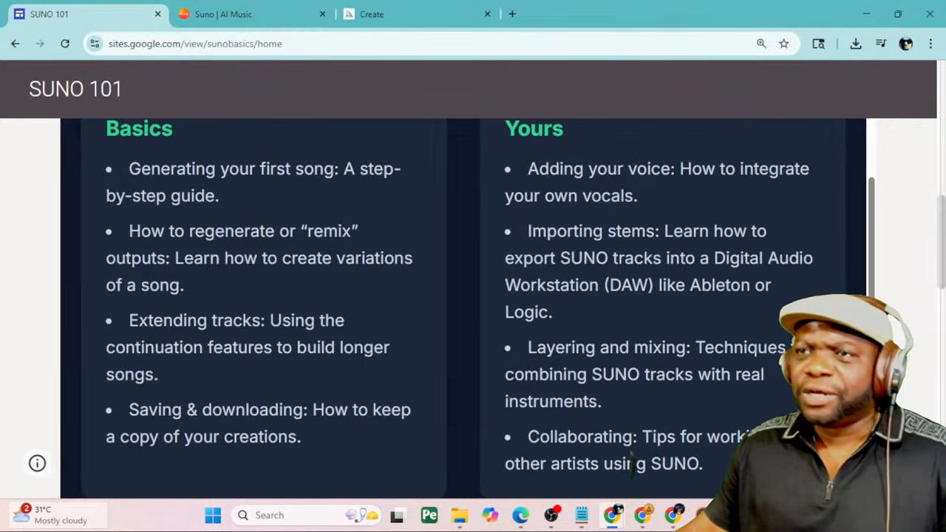
{"action": "left_click_drag", "start_coordinate": [129, 231], "coordinate": [351, 291]}
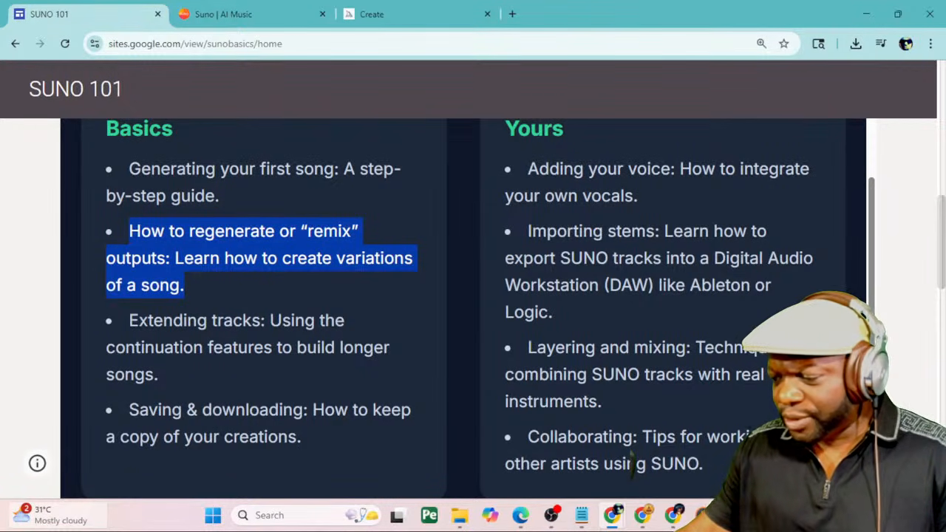
Switch to Suno and play the 1:44 version of TRAP VIBE EXAMPLE, adjusting the playback volume
{"action": "key", "text": "alt+Tab"}
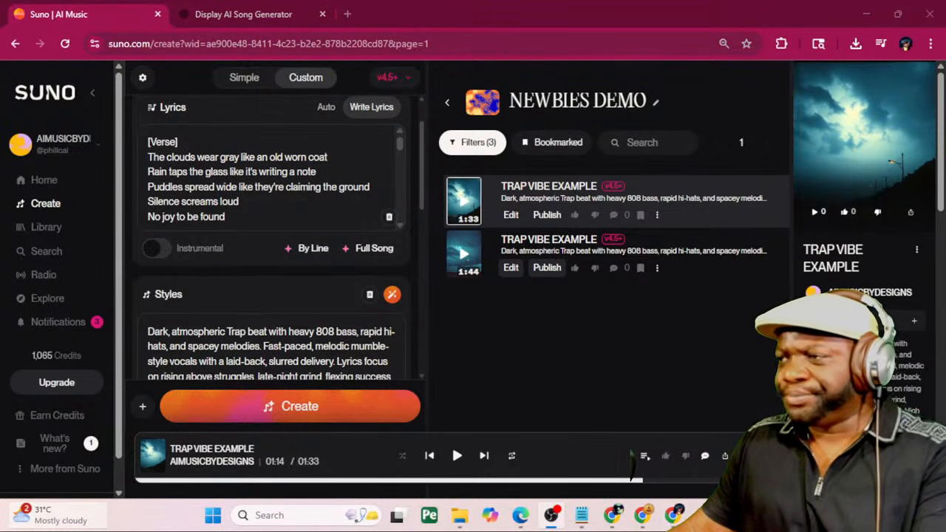
{"action": "left_click", "coordinate": [766, 419]}
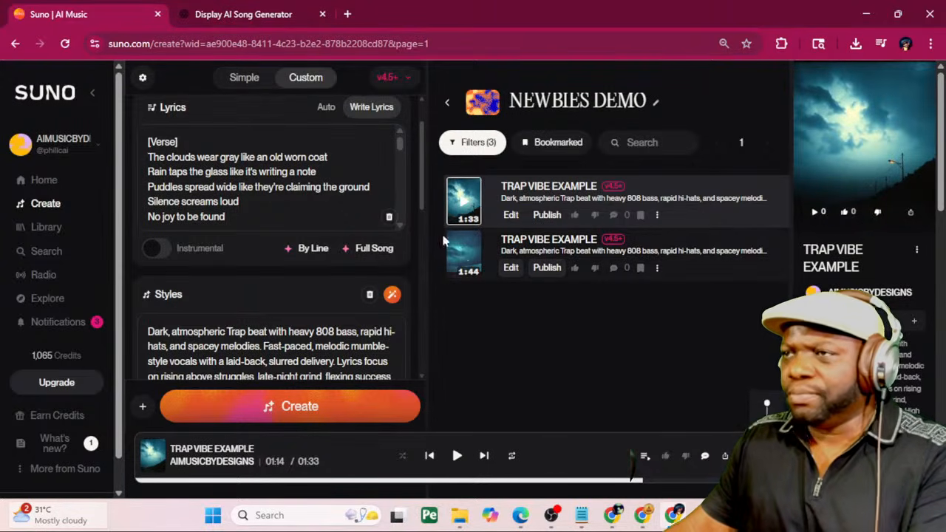
{"action": "left_click", "coordinate": [464, 254]}
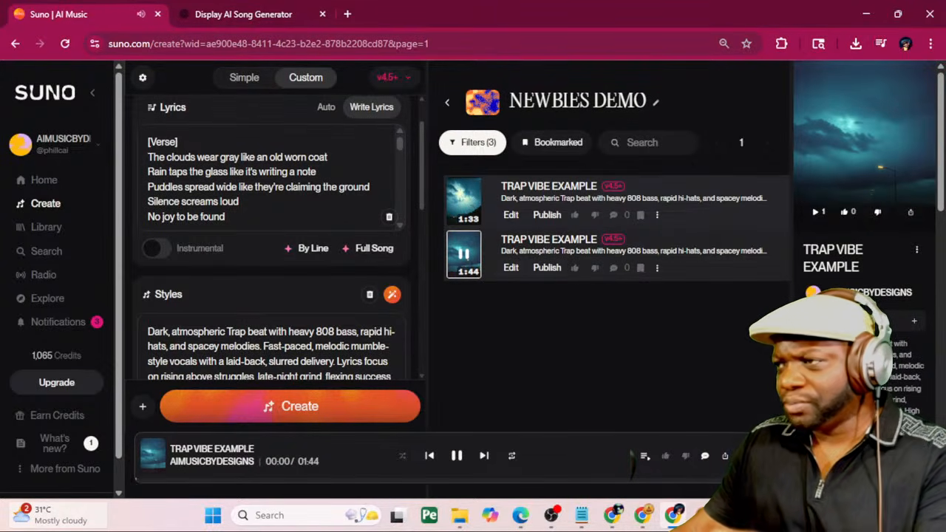
{"action": "left_click_drag", "start_coordinate": [766, 404], "coordinate": [766, 417]}
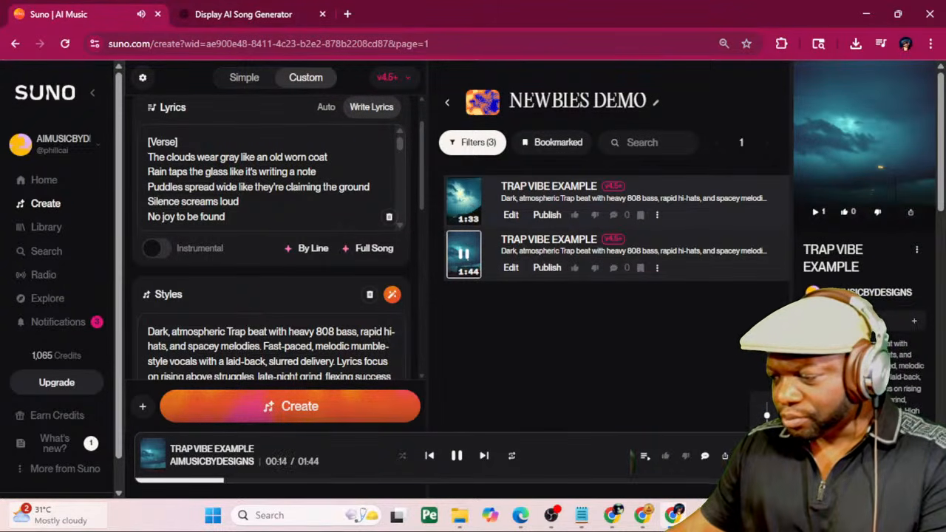
Pause the song and open the 1:44 version of TRAP VIBE EXAMPLE as a Cover remix
{"action": "key", "text": "alt+Tab"}
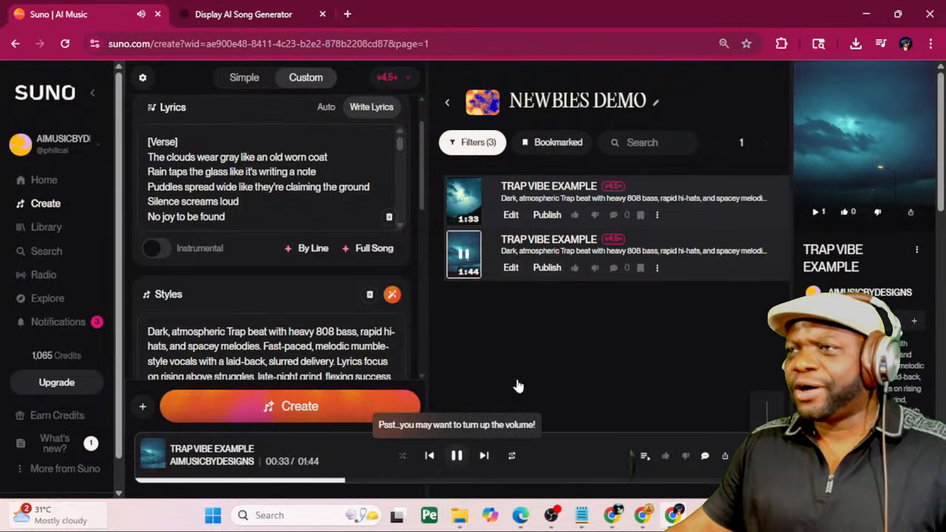
{"action": "left_click", "coordinate": [458, 456]}
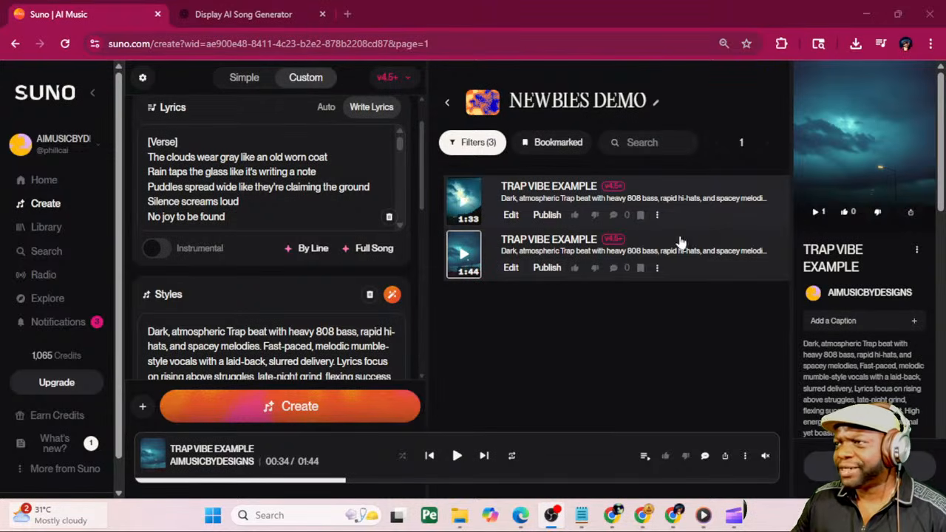
{"action": "left_click", "coordinate": [657, 269]}
{"action": "left_click", "coordinate": [658, 271]}
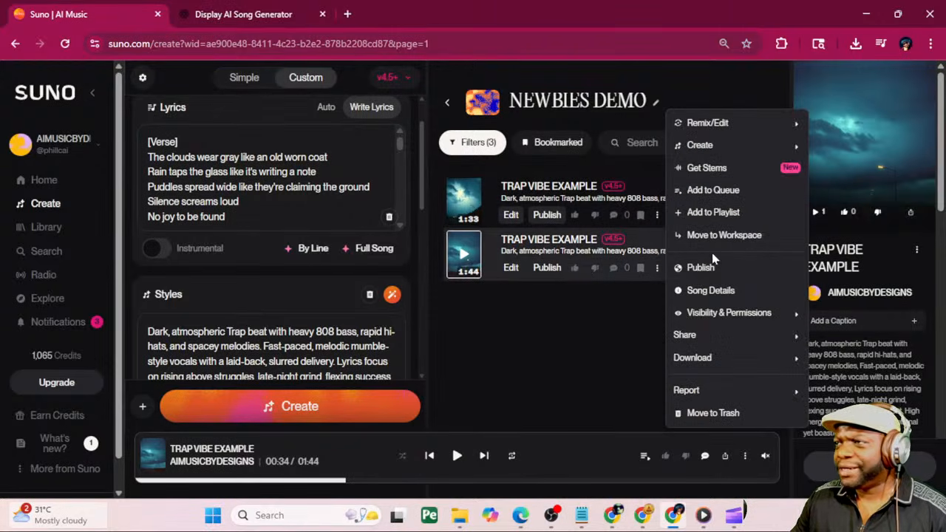
{"action": "mouse_move", "coordinate": [730, 124]}
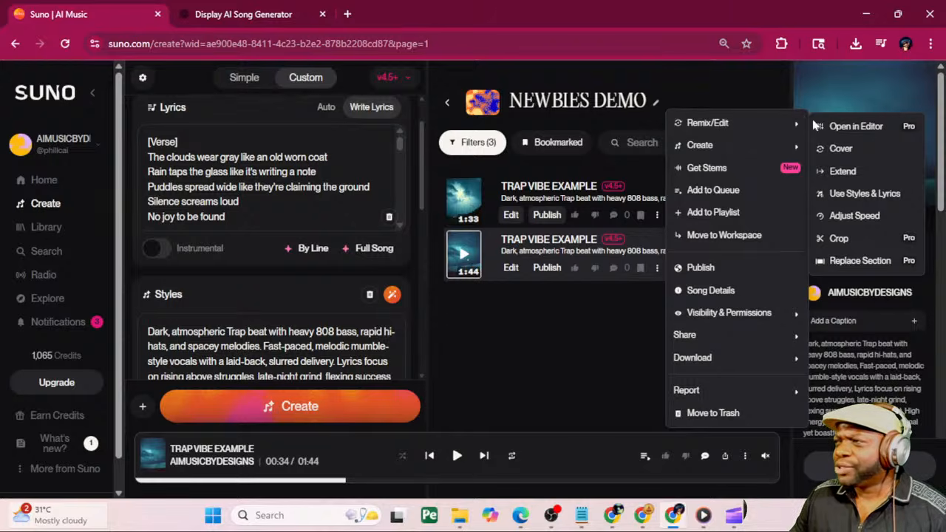
{"action": "left_click", "coordinate": [843, 150]}
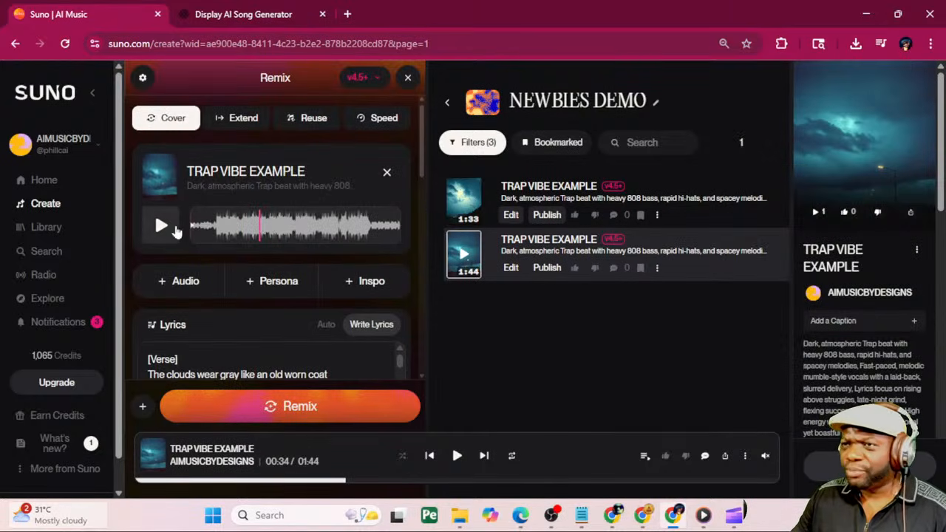
Clear the remix's existing lyrics and write the opening line "iT'S SO MUCH FUN"
{"action": "scroll", "coordinate": [155, 211], "scroll_direction": "down", "scroll_amount": 3}
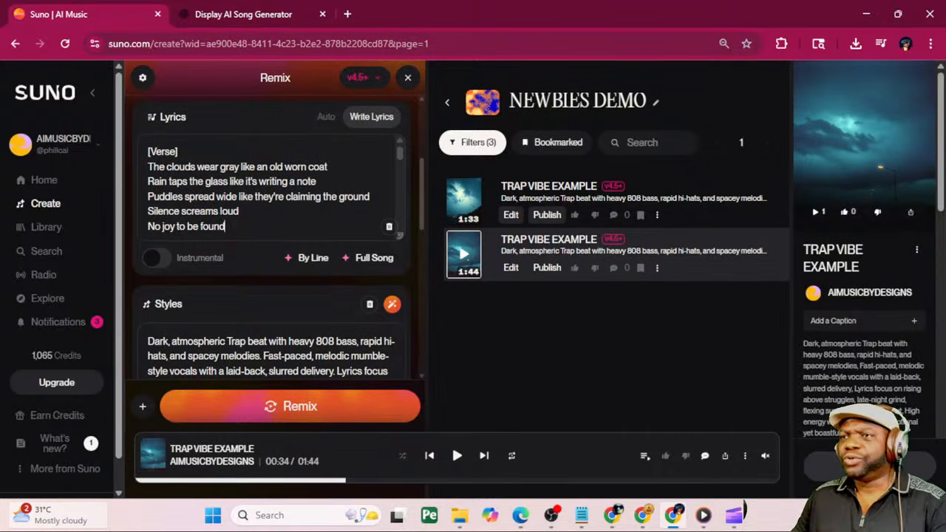
{"action": "key", "text": "ctrl+a"}
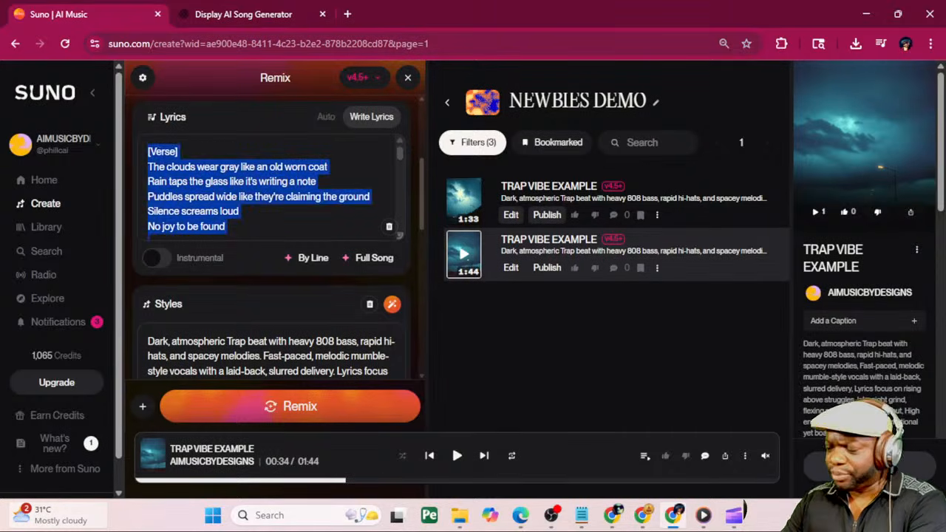
{"action": "key", "text": "BackSpace"}
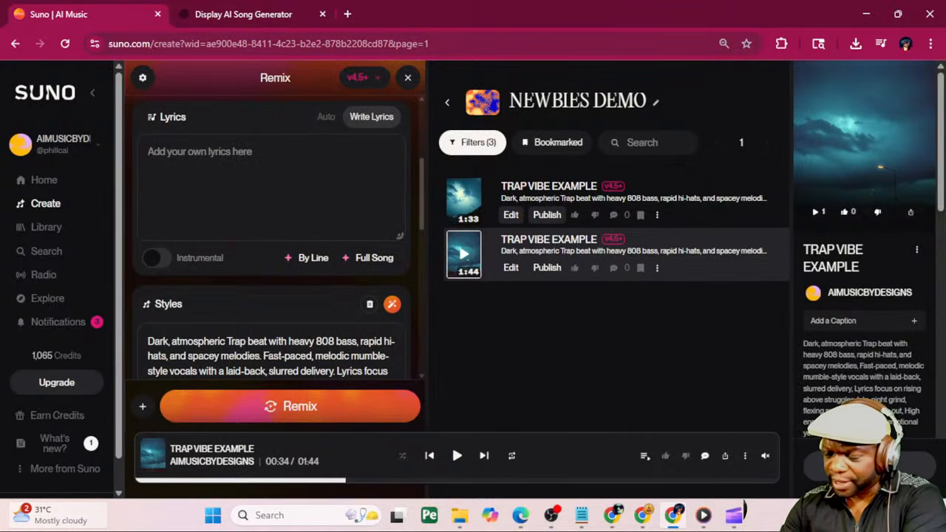
{"action": "type", "text": "It"}
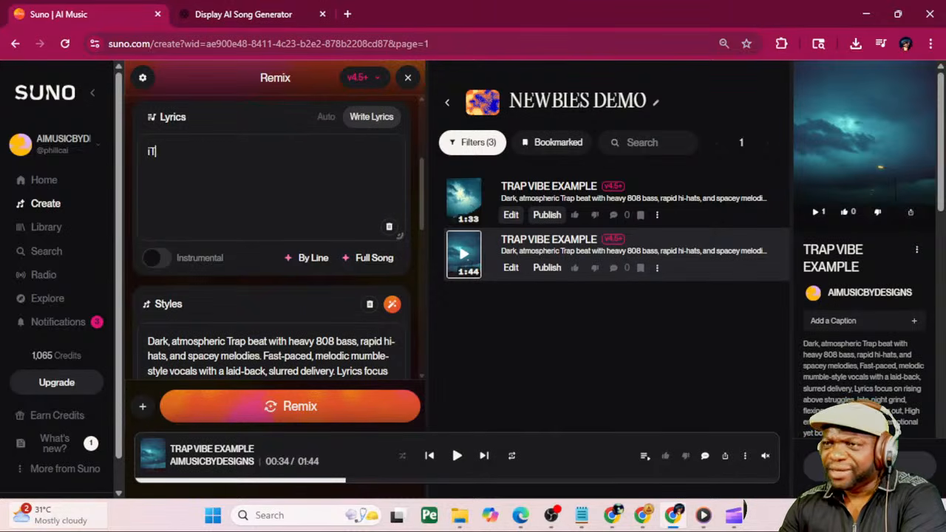
{"action": "type", "text": "'S SO MYCH"}
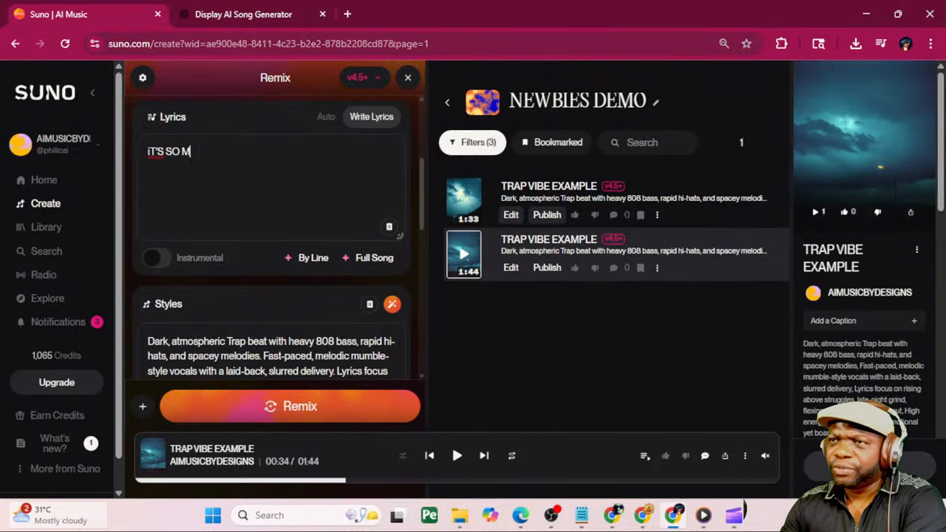
{"action": "key", "text": "BackSpace"}
{"action": "key", "text": "BackSpace"}
{"action": "key", "text": "BackSpace"}
{"action": "type", "text": "U"}
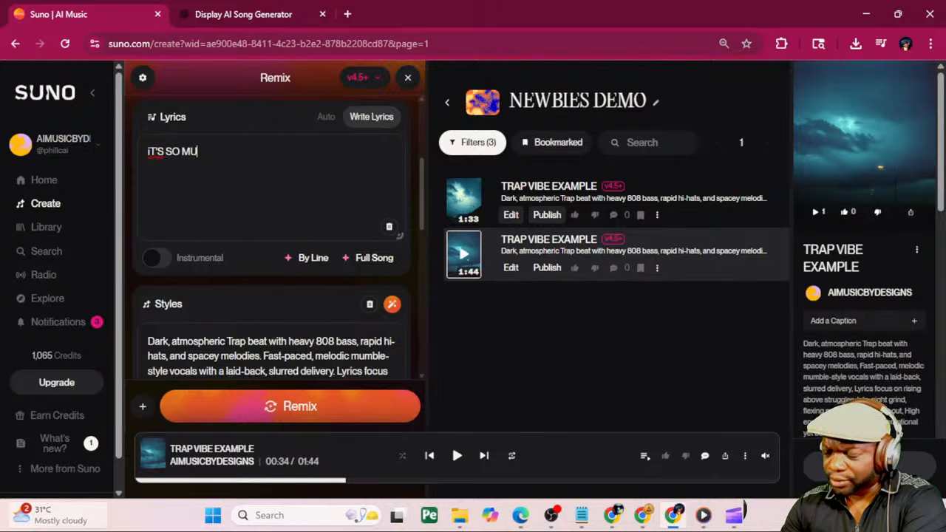
{"action": "type", "text": "CH FUN"}
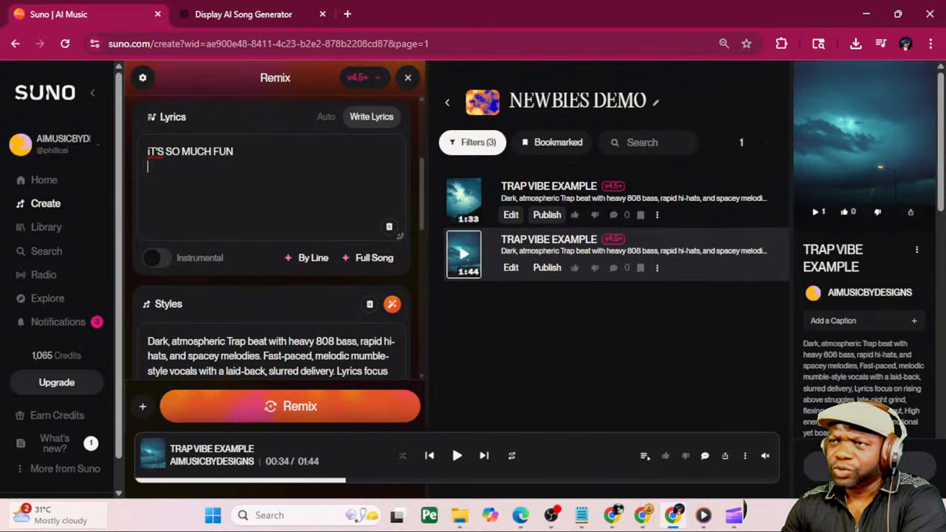
Add the lyric lines "JAMMING IN SUNO", "SO MUCH FUN" and "CREATING NEW VIBES", followed by a blank line
{"action": "type", "text": " JAM"}
{"action": "key", "text": "BackSpace"}
{"action": "type", "text": "JAMMING IN SUN"}
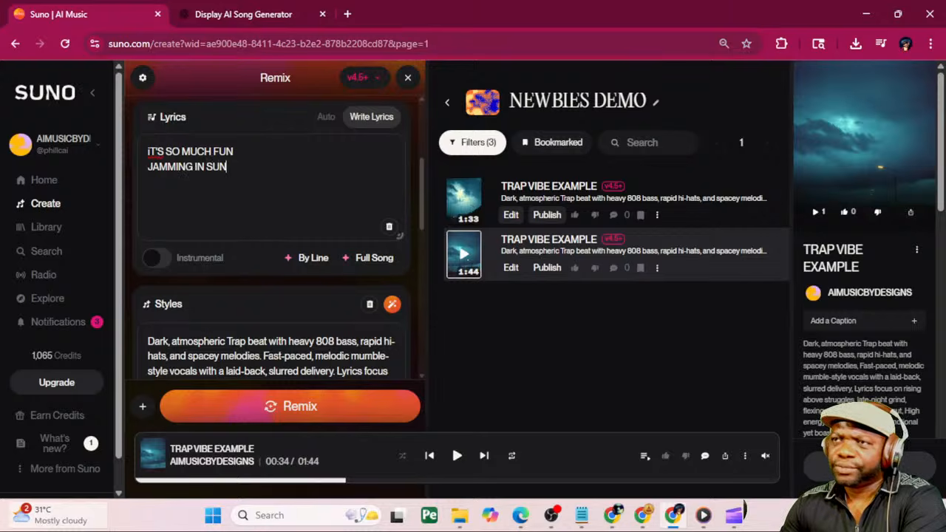
{"action": "type", "text": "O SO MUCH FU"}
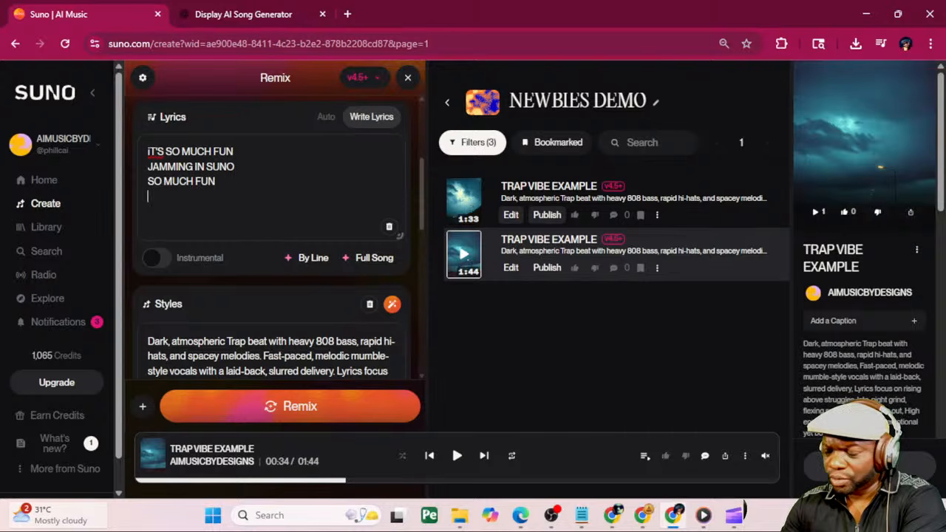
{"action": "type", "text": "N CREATING NEW"}
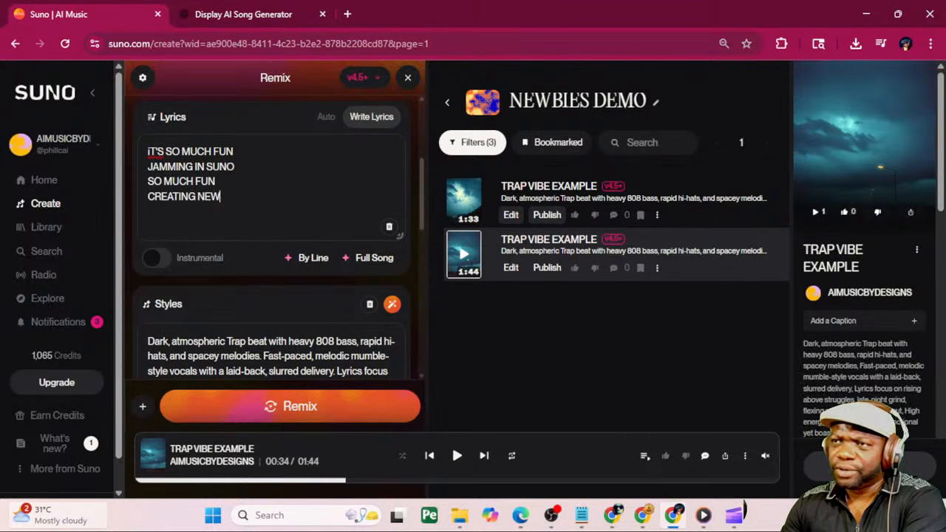
{"action": "type", "text": " VIBES"}
{"action": "key", "text": "Return"}
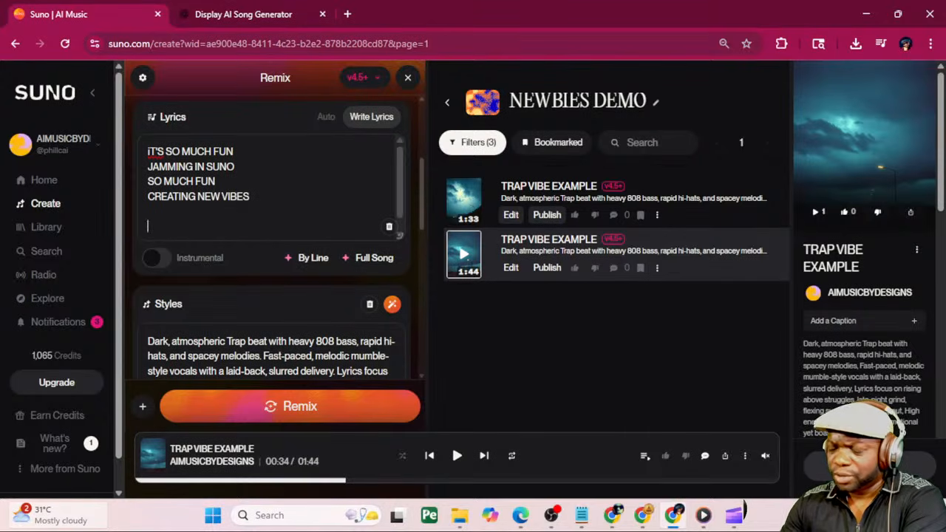
Start the second verse with the lines "THE FEELING IS REAL" and "THE DRIVE IS GREAT"
{"action": "type", "text": "THE FEELING IS R"}
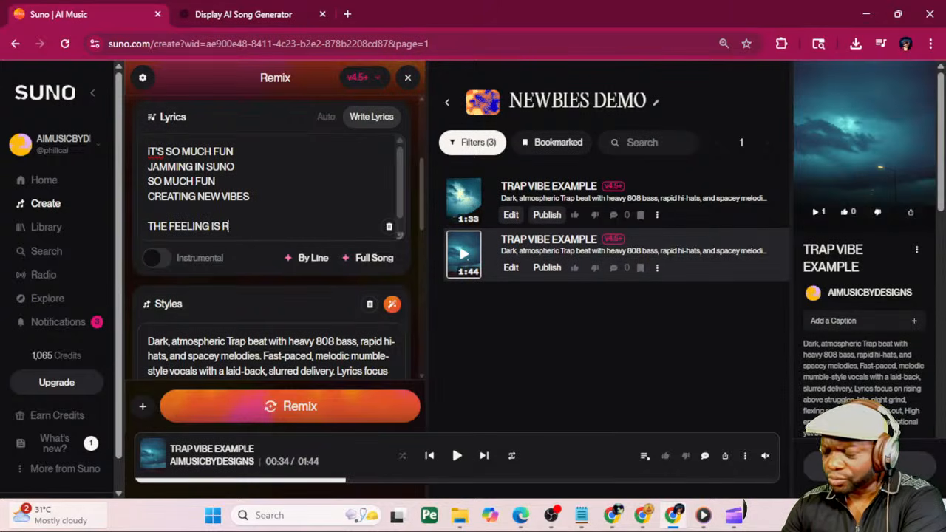
{"action": "type", "text": "EAL"}
{"action": "key", "text": "Return"}
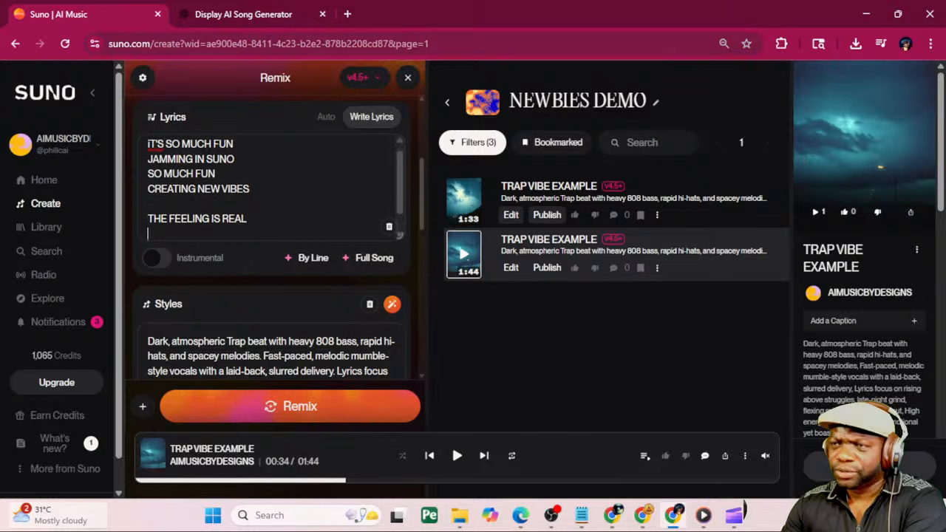
{"action": "type", "text": "THE DR"}
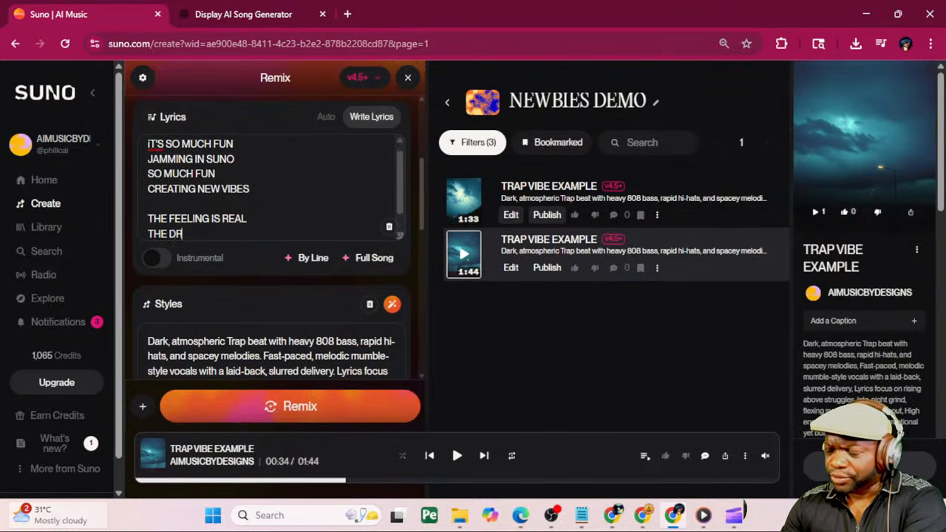
{"action": "type", "text": "IVE IS GRE"}
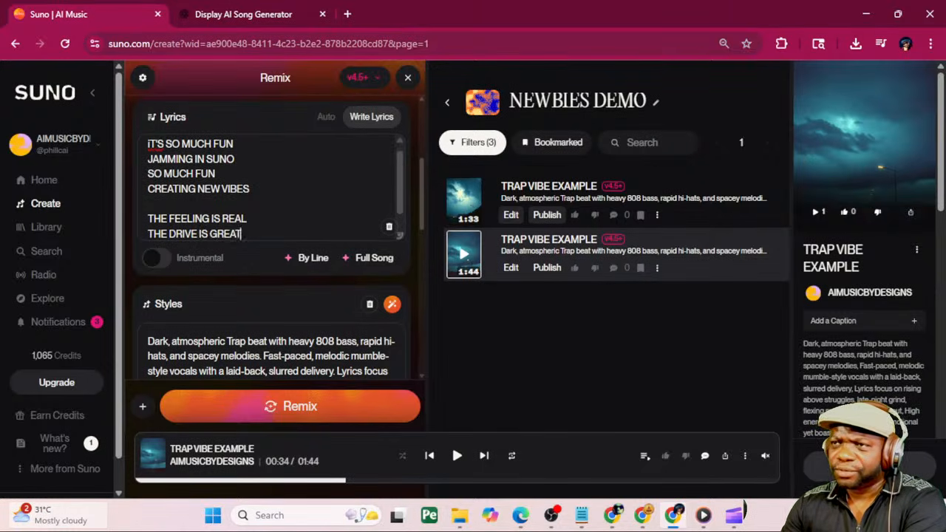
{"action": "type", "text": "AT"}
{"action": "key", "text": "Return"}
Finish the second verse with the lines "NEW HOT 808S" and "VIBING ON MY PLATE"
{"action": "type", "text": "NEW"}
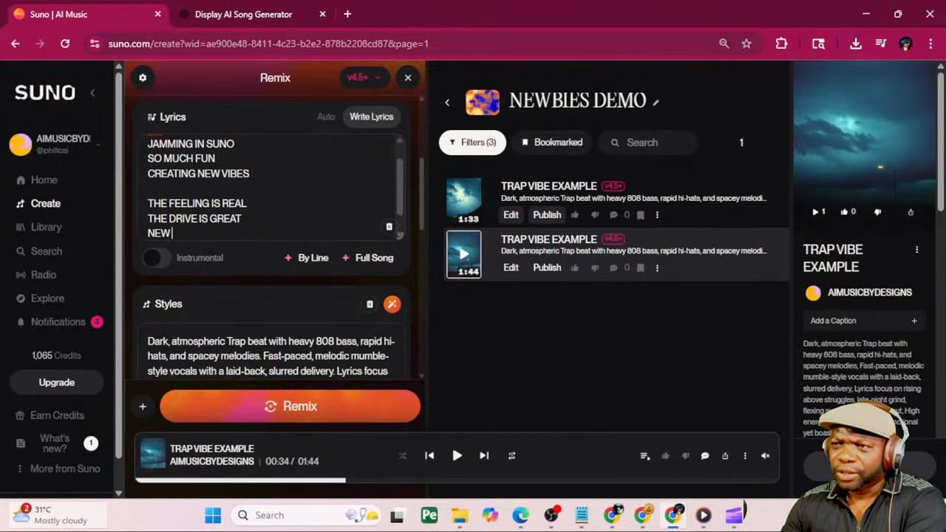
{"action": "type", "text": " HOT 80"}
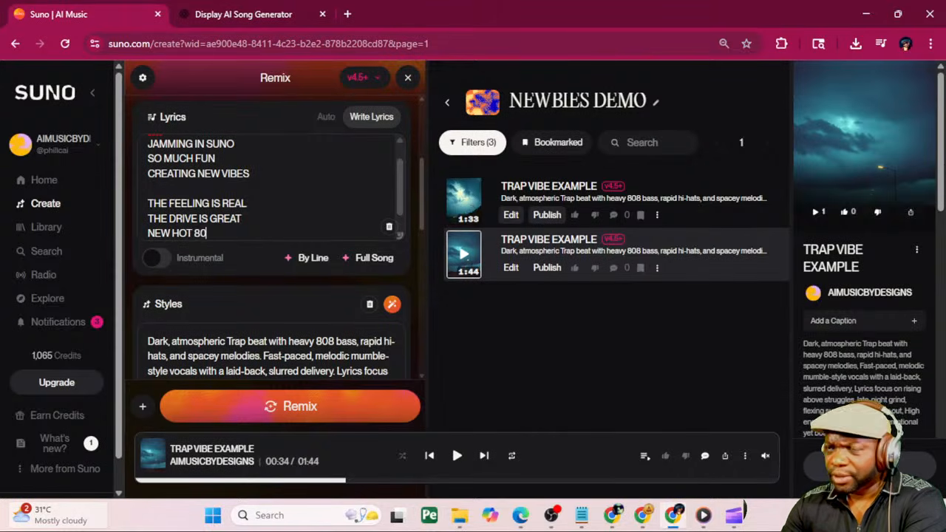
{"action": "type", "text": "8S"}
{"action": "key", "text": "Return"}
{"action": "type", "text": "VIBIN"}
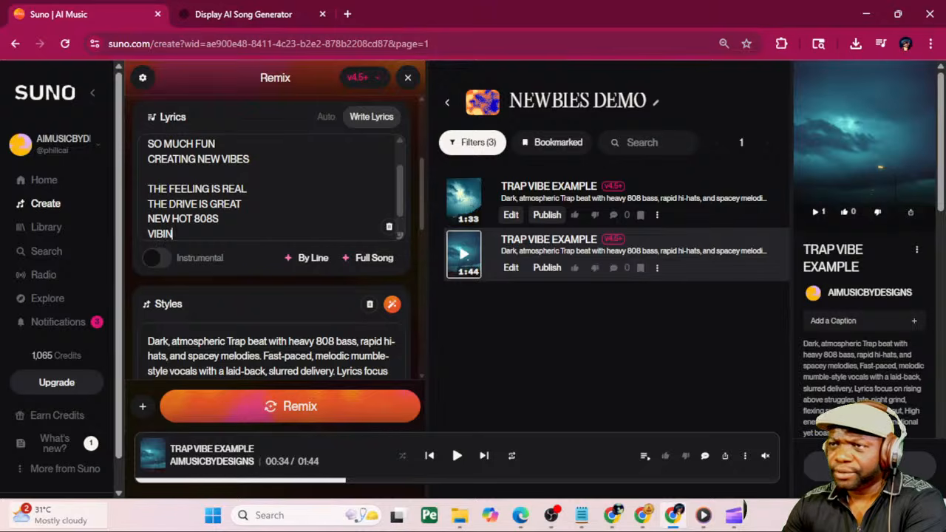
{"action": "type", "text": "G ON MY P"}
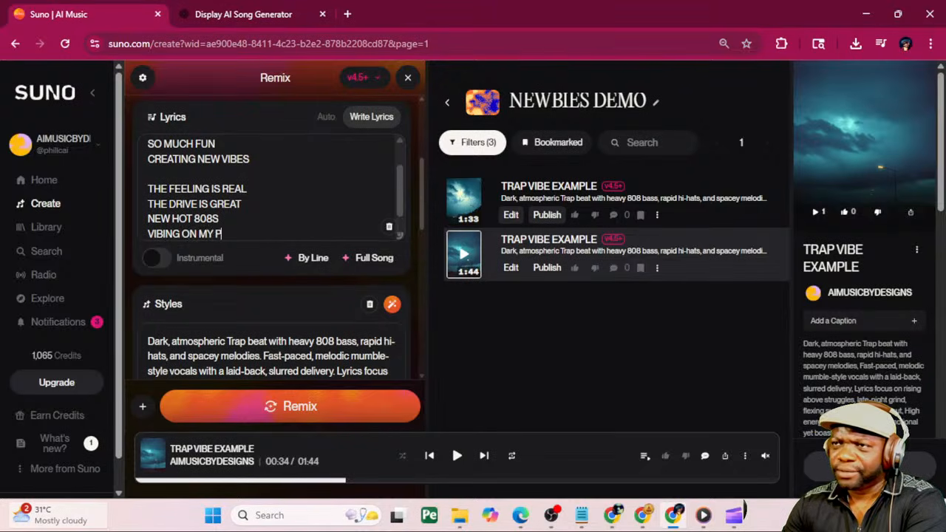
{"action": "type", "text": "LAY"}
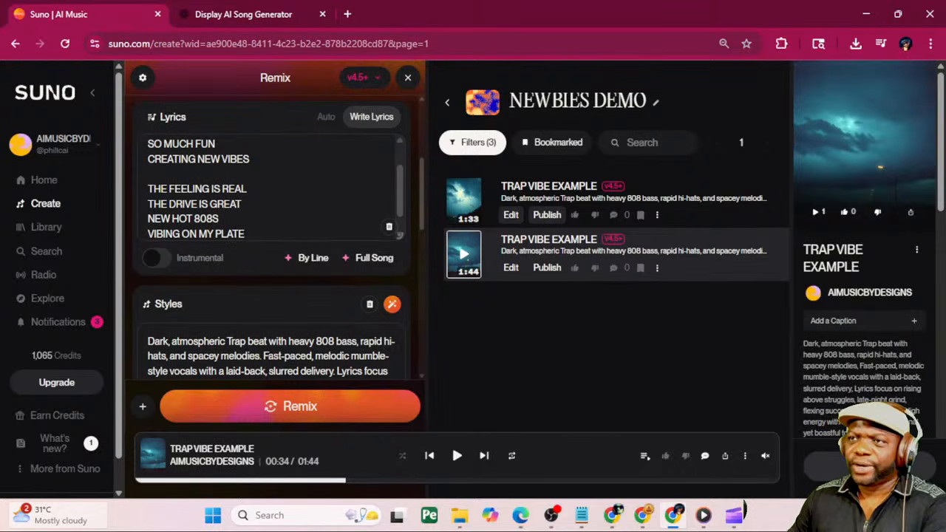
Check the new lyrics and the styles text, and generate the Cover remix of TRAP VIBE EXAMPLE
{"action": "scroll", "coordinate": [271, 188], "scroll_direction": "down", "scroll_amount": 1}
{"action": "scroll", "coordinate": [270, 188], "scroll_direction": "up", "scroll_amount": 1}
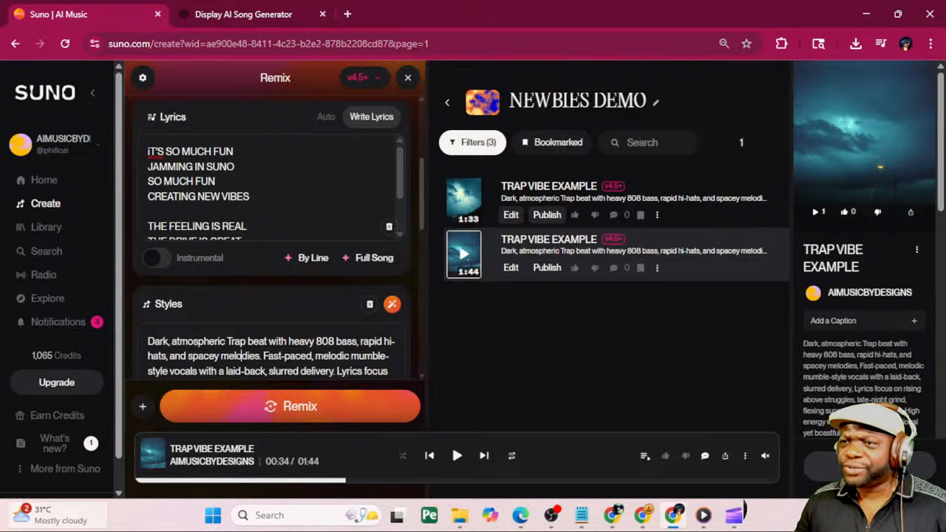
{"action": "scroll", "coordinate": [240, 358], "scroll_direction": "down", "scroll_amount": 2}
{"action": "scroll", "coordinate": [226, 369], "scroll_direction": "up", "scroll_amount": 5}
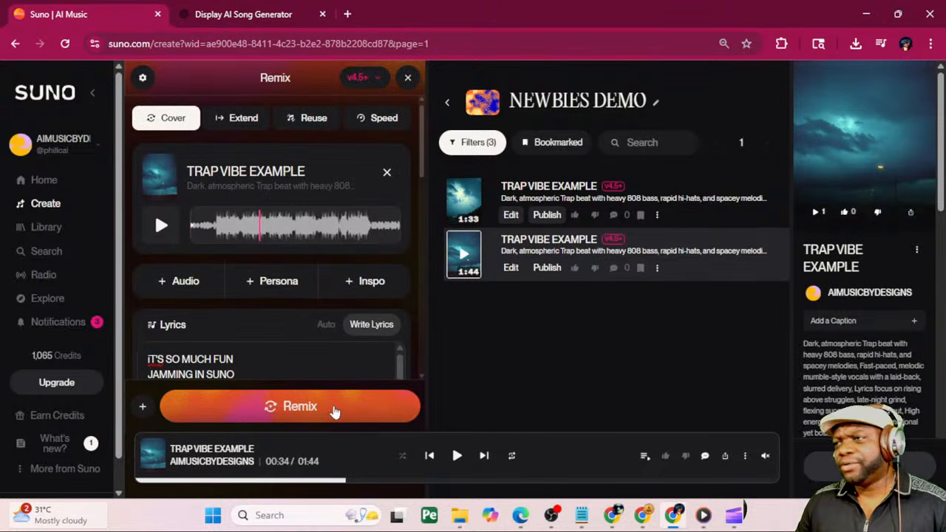
{"action": "left_click", "coordinate": [334, 408]}
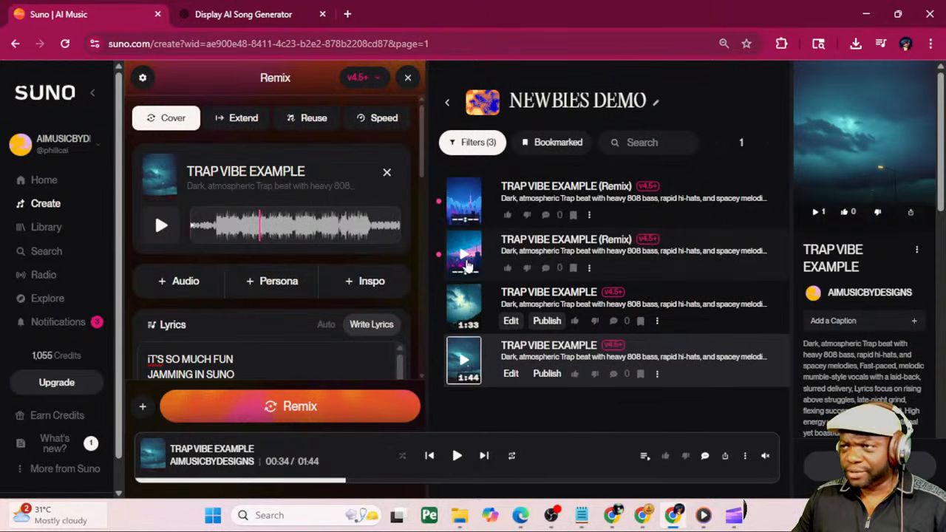
Play the second listed TRAP VIBE EXAMPLE (Remix), raise its volume, and follow along with the lyrics on an enlarged page
{"action": "left_click", "coordinate": [466, 258]}
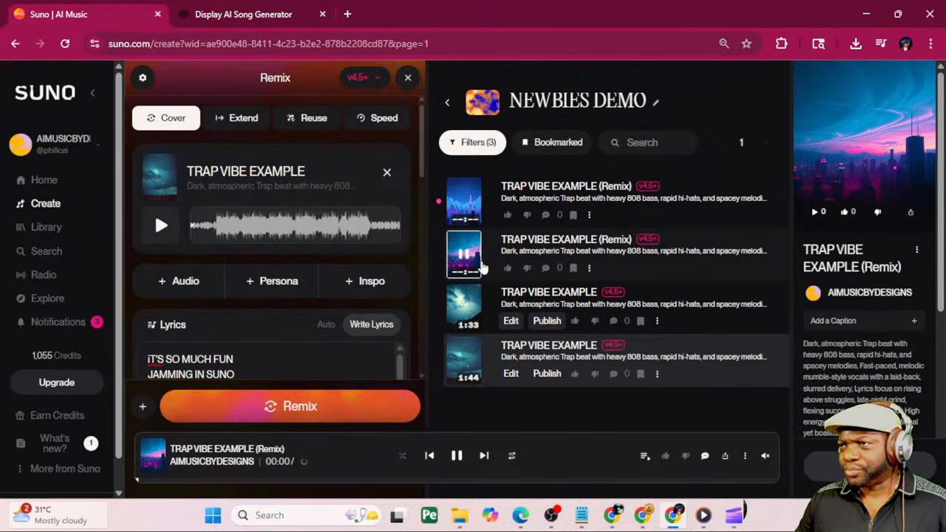
{"action": "mouse_move", "coordinate": [766, 456]}
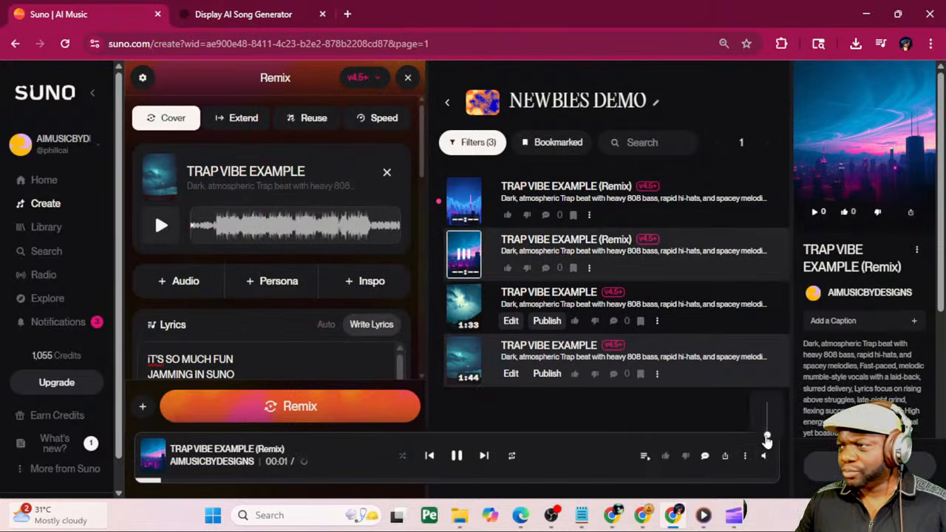
{"action": "left_click_drag", "start_coordinate": [766, 438], "coordinate": [767, 422]}
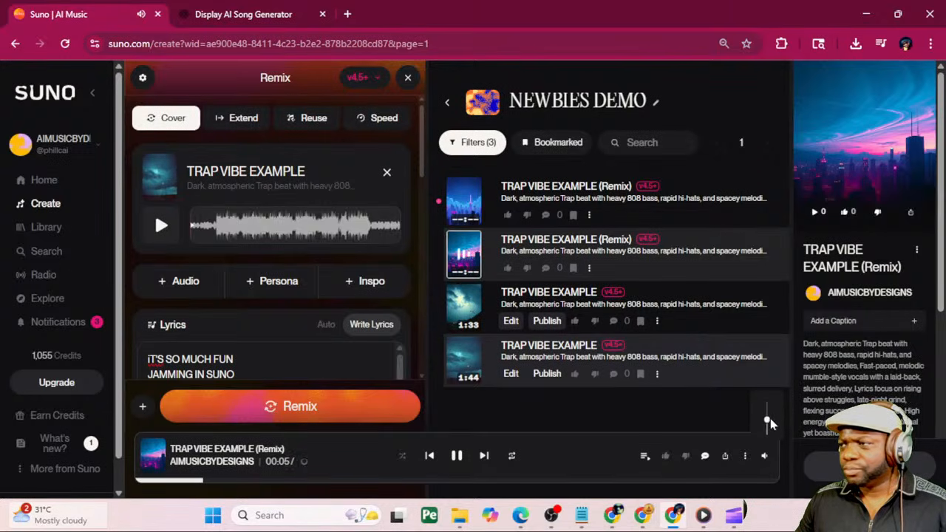
{"action": "scroll", "coordinate": [373, 281], "scroll_direction": "down", "scroll_amount": 2}
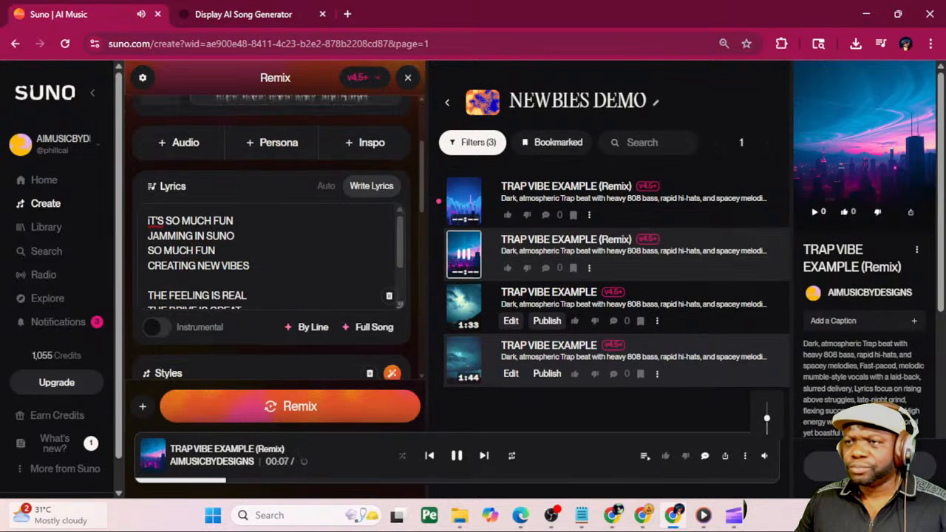
{"action": "scroll", "coordinate": [274, 259], "scroll_direction": "up", "scroll_amount": 3}
{"action": "scroll", "coordinate": [274, 259], "scroll_direction": "down", "scroll_amount": 3}
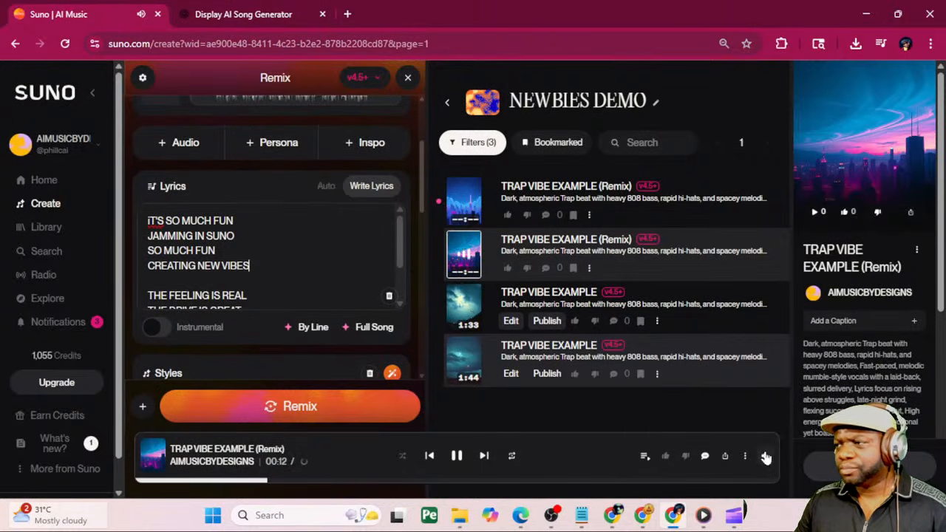
{"action": "mouse_move", "coordinate": [764, 434]}
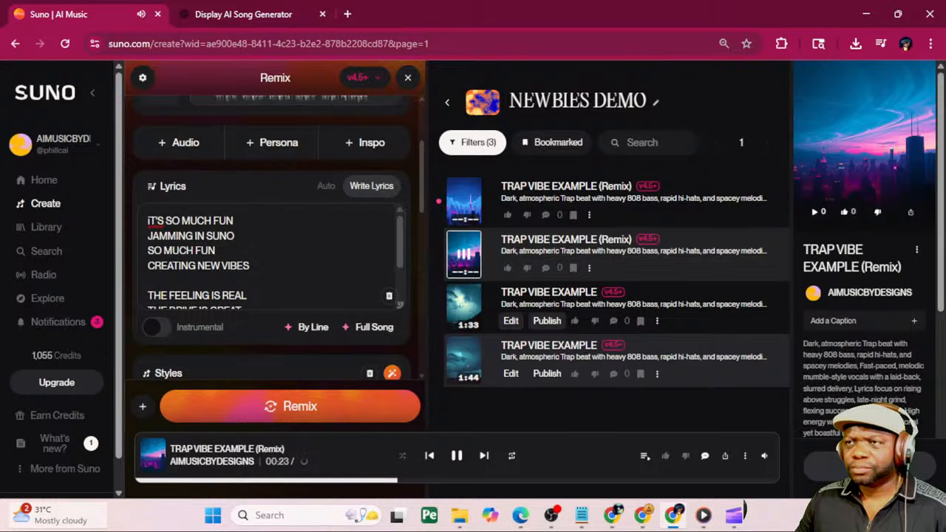
{"action": "key", "text": "ctrl+plus"}
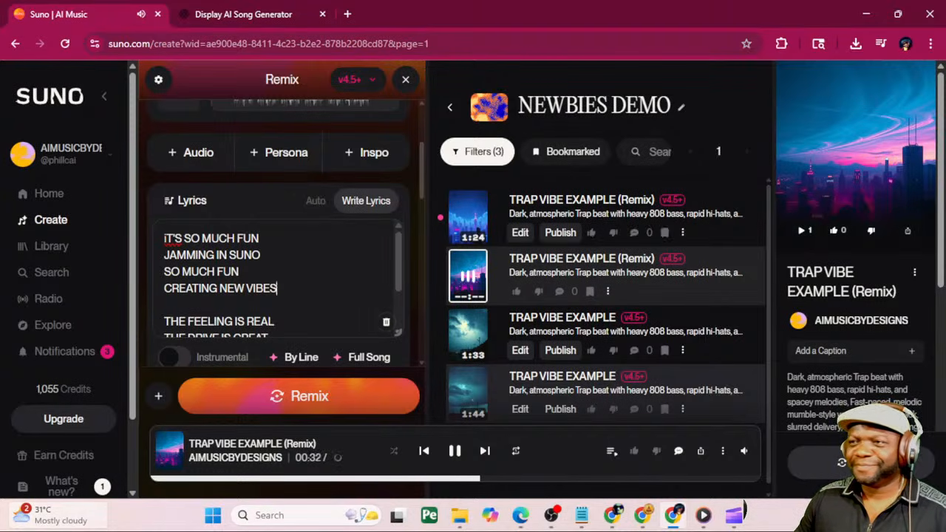
Follow both lyric verses while the second listed TRAP VIBE EXAMPLE (Remix) plays, and pause it
{"action": "left_click_drag", "start_coordinate": [397, 268], "coordinate": [399, 303]}
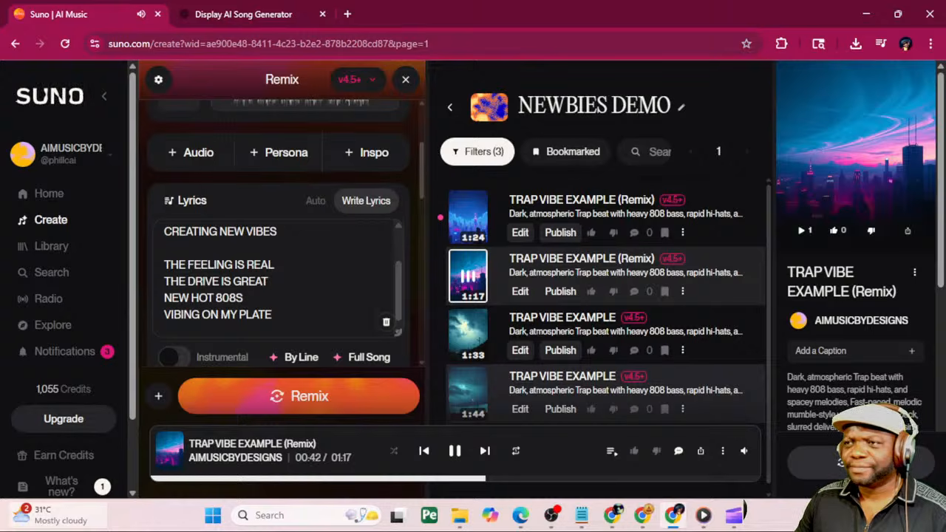
{"action": "left_click_drag", "start_coordinate": [399, 291], "coordinate": [398, 266]}
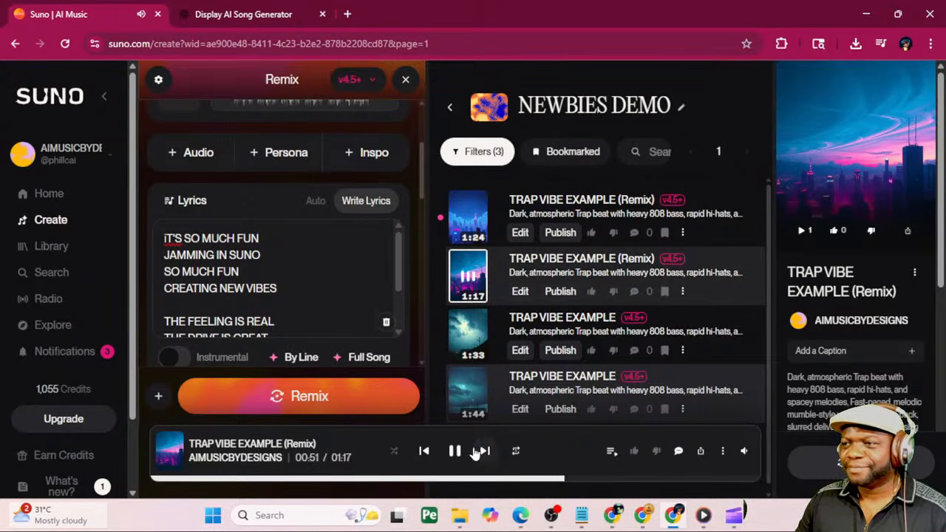
{"action": "left_click", "coordinate": [455, 451]}
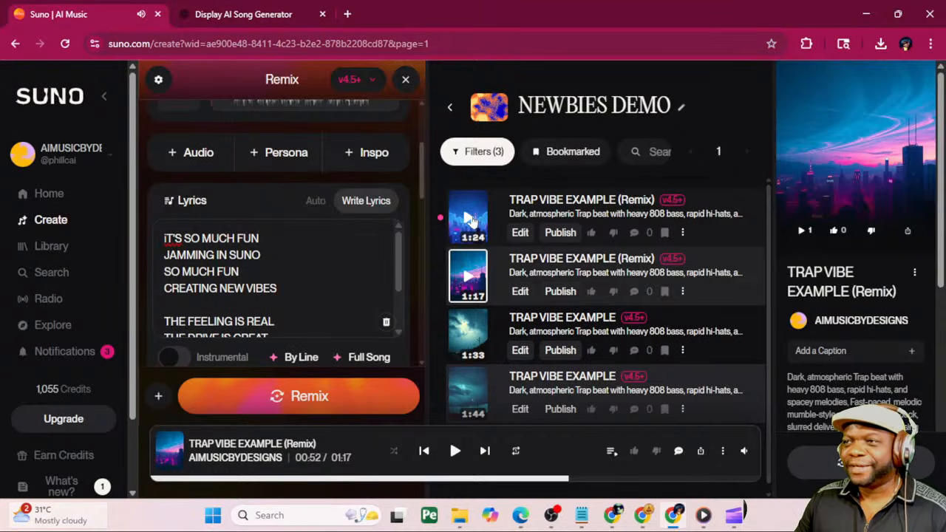
Play the first listed TRAP VIBE EXAMPLE (Remix), follow along with both lyric verses, lower the volume, and pause the song
{"action": "left_click", "coordinate": [468, 218]}
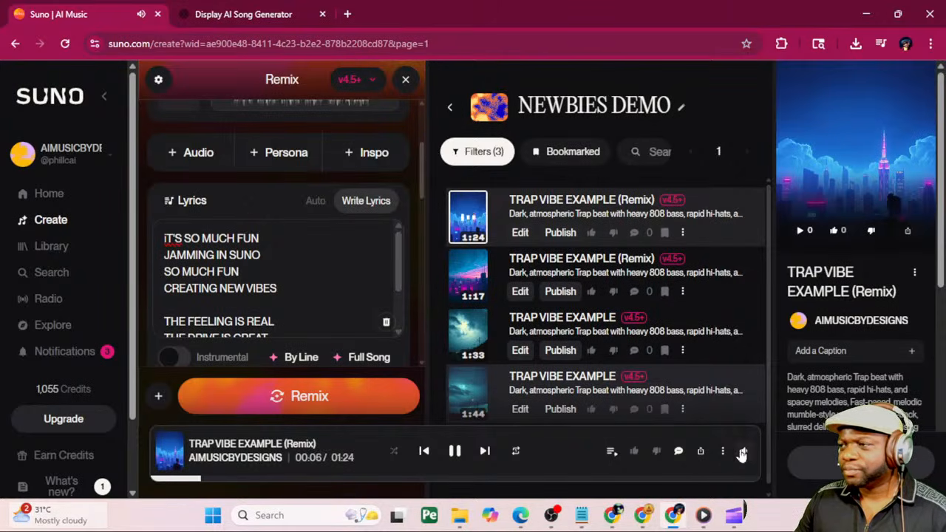
{"action": "mouse_move", "coordinate": [744, 452]}
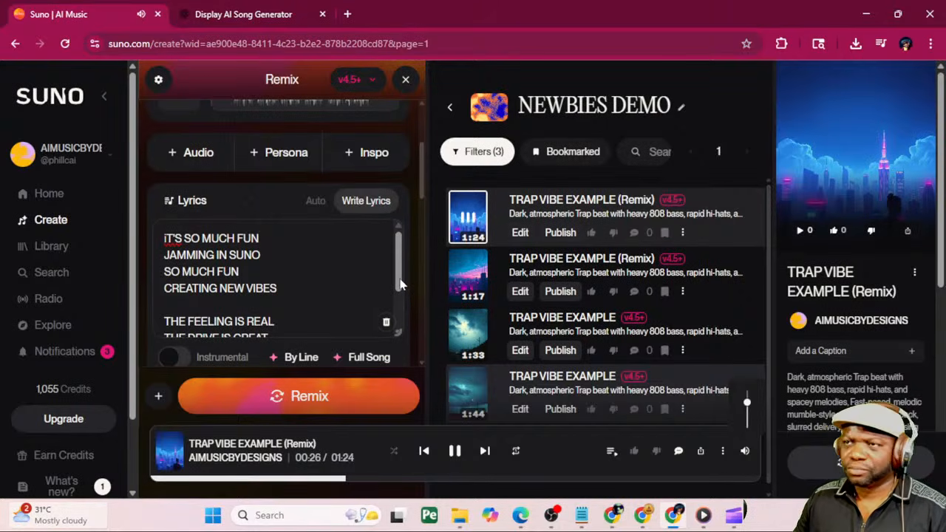
{"action": "left_click_drag", "start_coordinate": [399, 285], "coordinate": [394, 321]}
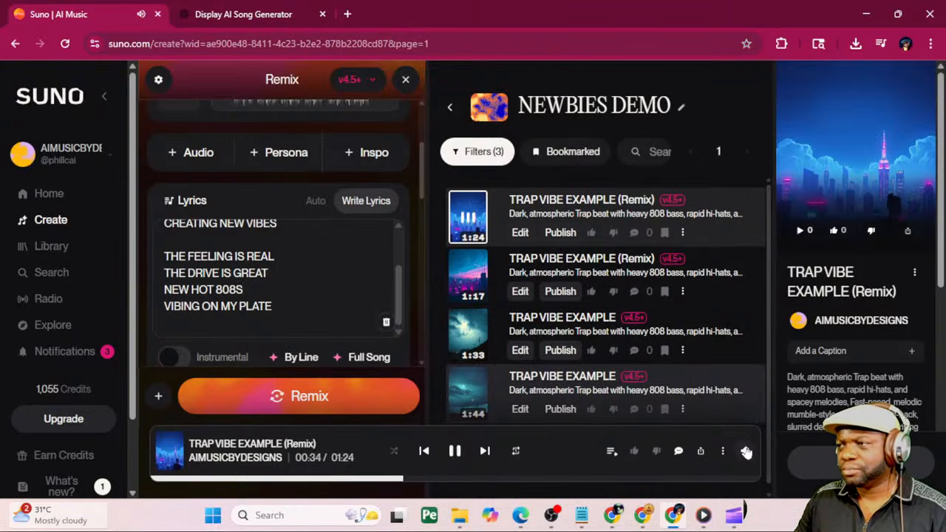
{"action": "mouse_move", "coordinate": [745, 451]}
{"action": "left_click_drag", "start_coordinate": [748, 407], "coordinate": [749, 424]}
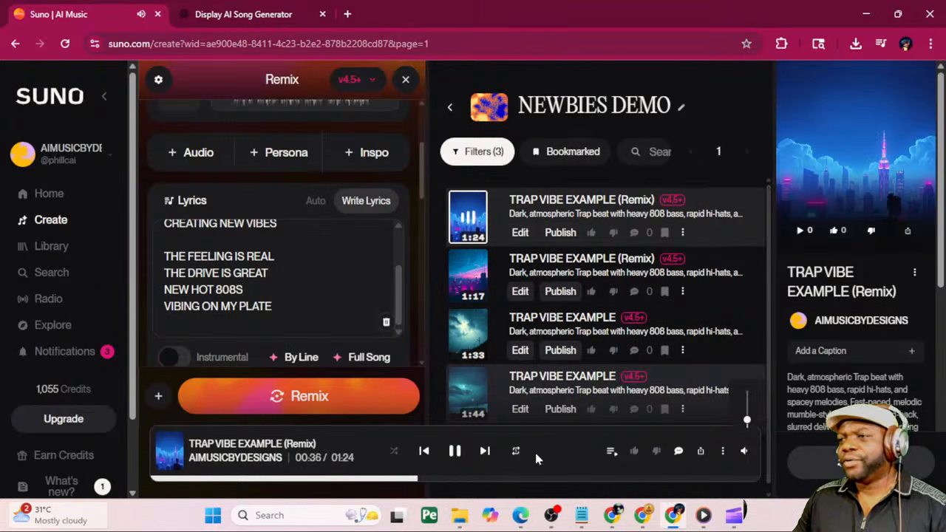
{"action": "left_click", "coordinate": [456, 452]}
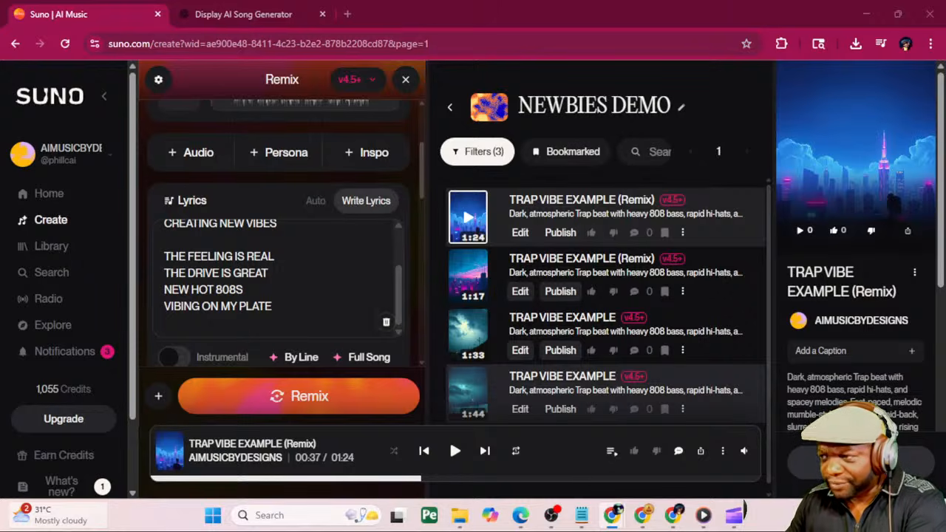
Switch to Clipchamp to dismiss its downloads list and minimise it, and clear the highlighted remix topic on the SUNO 101 page
{"action": "key", "text": "alt+Tab"}
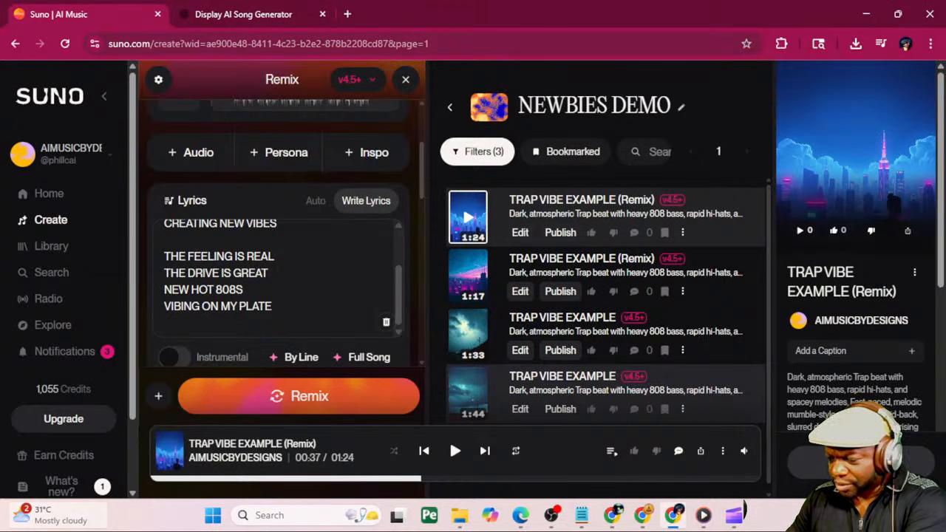
{"action": "key", "text": "alt+Tab"}
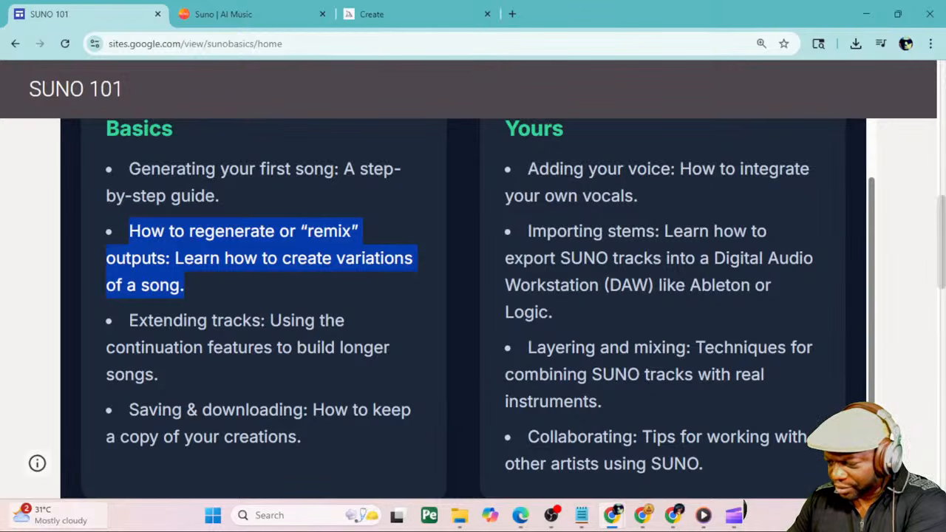
{"action": "key", "text": "alt+Tab"}
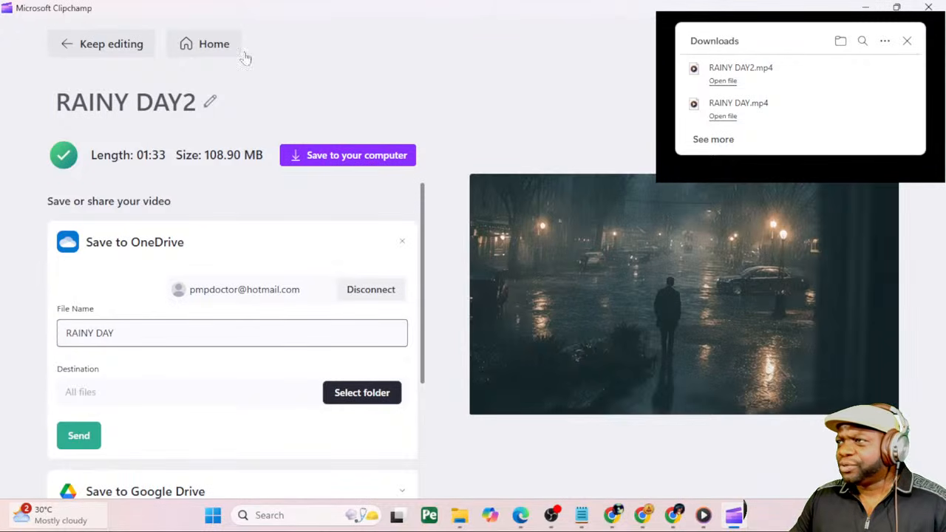
{"action": "left_click", "coordinate": [907, 40]}
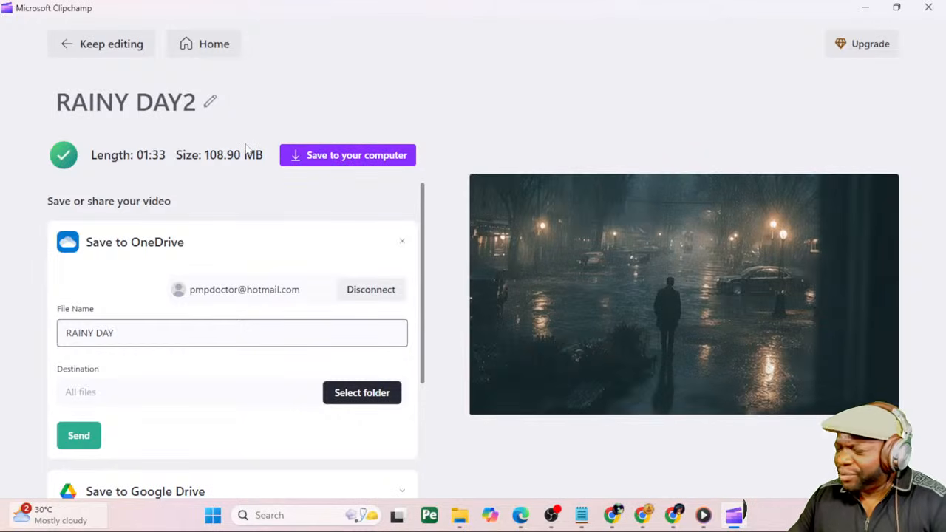
{"action": "left_click", "coordinate": [866, 7]}
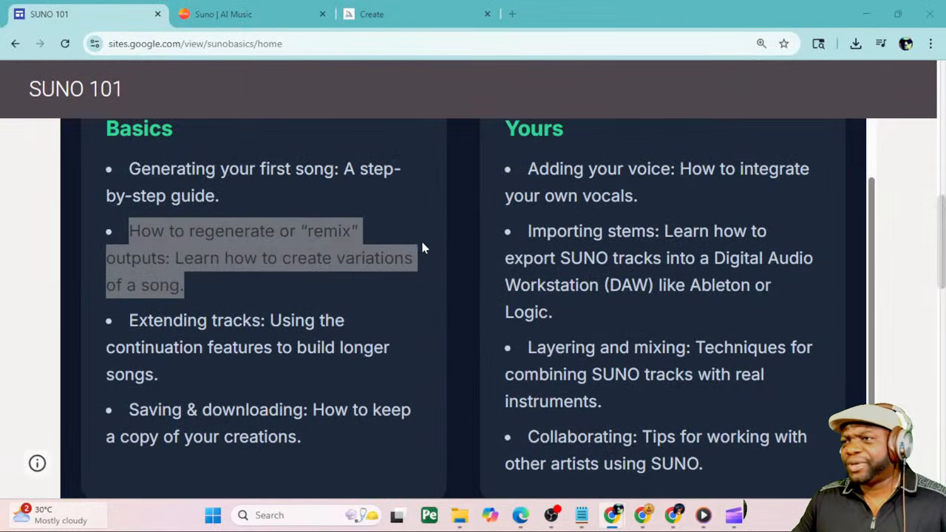
{"action": "left_click", "coordinate": [411, 238]}
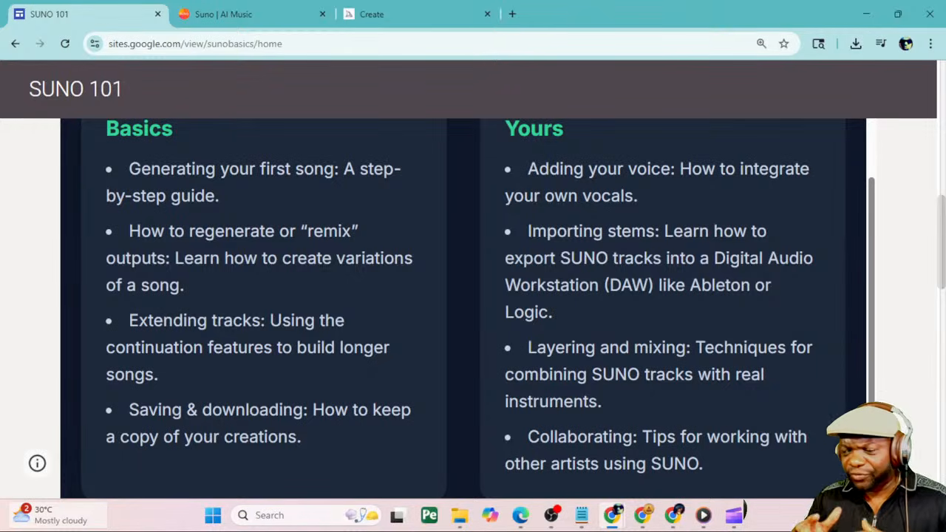
Switch to Clipchamp and add a transition between the second and third video clips of RAINY DAY2 on an enlarged timeline
{"action": "left_click", "coordinate": [734, 516]}
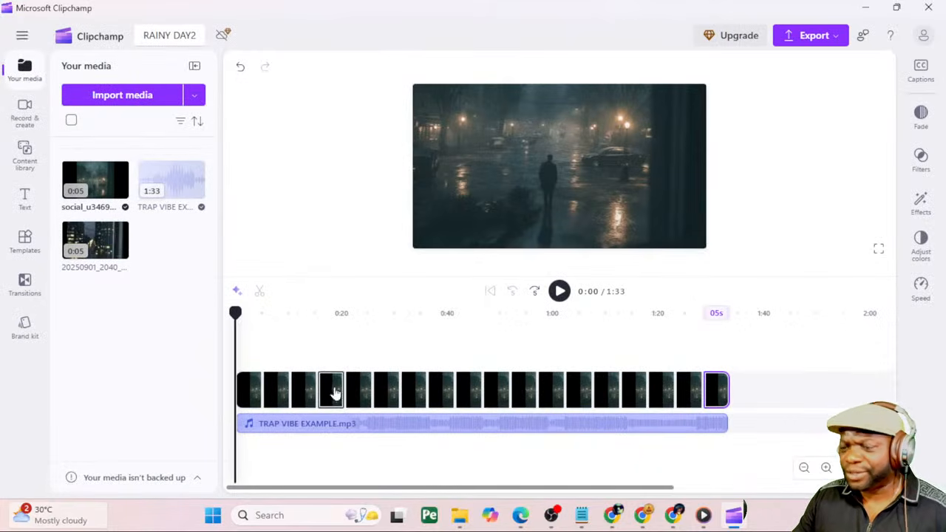
{"action": "left_click", "coordinate": [827, 467]}
{"action": "left_click", "coordinate": [826, 468]}
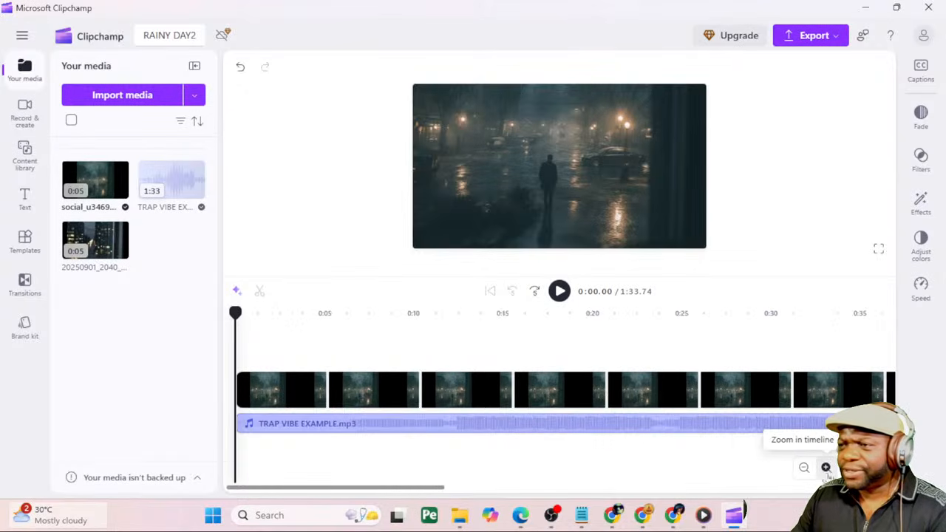
{"action": "left_click", "coordinate": [826, 467]}
{"action": "left_click", "coordinate": [484, 391]}
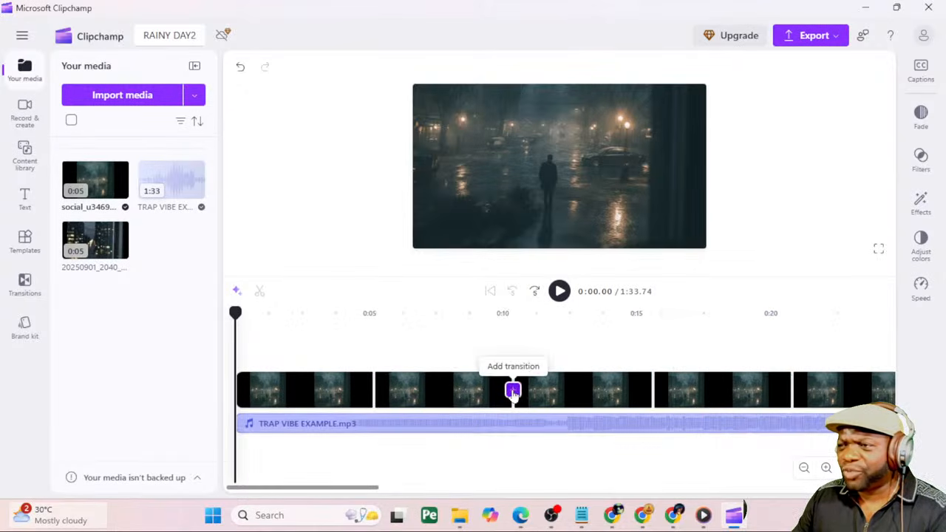
{"action": "left_click", "coordinate": [512, 392]}
{"action": "left_click", "coordinate": [476, 394]}
{"action": "left_click", "coordinate": [569, 392]}
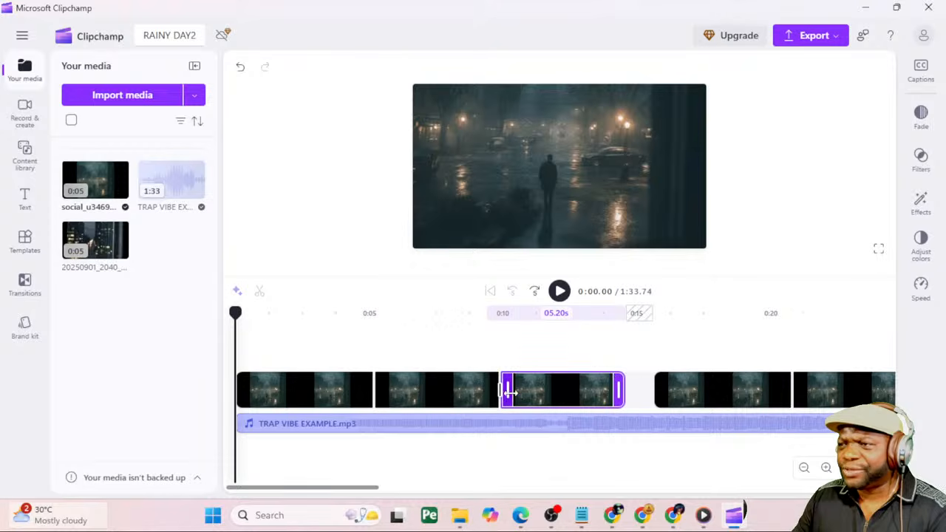
Open the transitions collection and preview the new transition between the second and third clips from just before it
{"action": "left_click", "coordinate": [491, 390]}
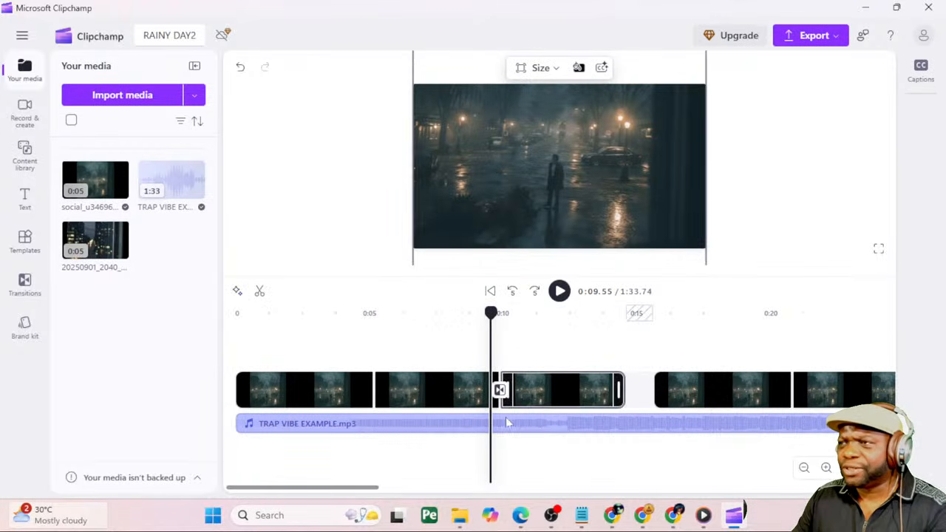
{"action": "left_click", "coordinate": [501, 391]}
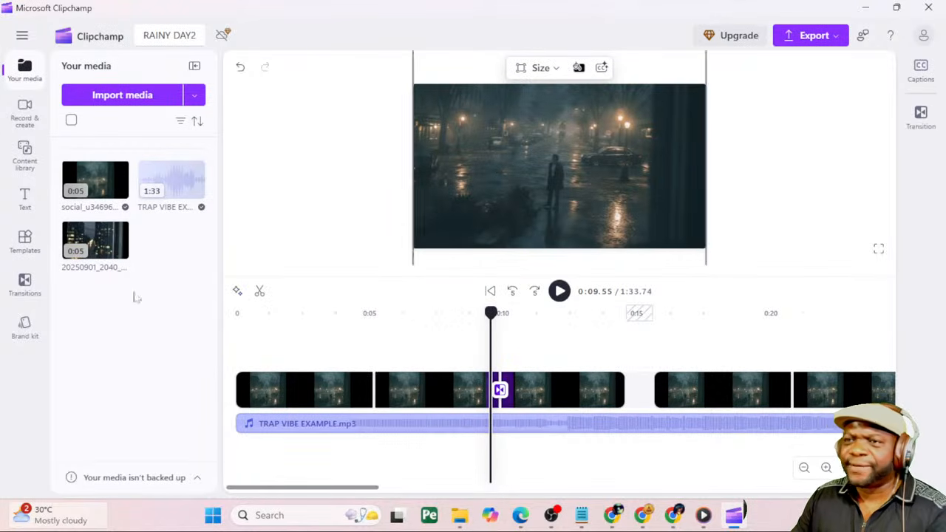
{"action": "left_click", "coordinate": [25, 285]}
{"action": "scroll", "coordinate": [161, 325], "scroll_direction": "down", "scroll_amount": 4}
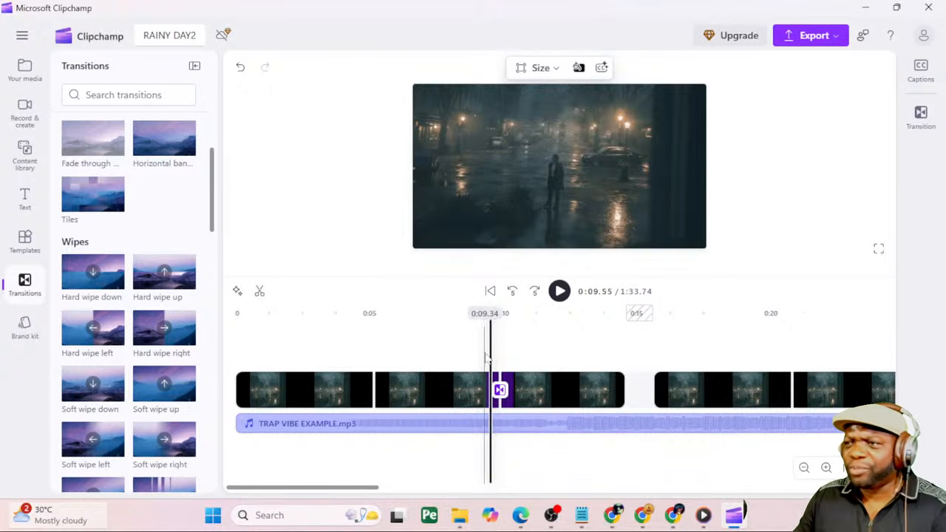
{"action": "key", "text": "space"}
{"action": "left_click", "coordinate": [463, 388]}
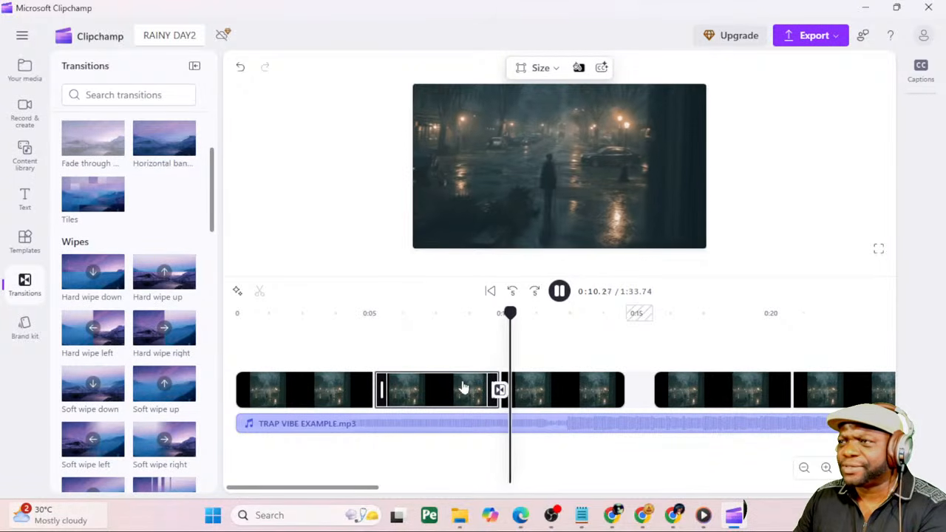
{"action": "left_click", "coordinate": [559, 291]}
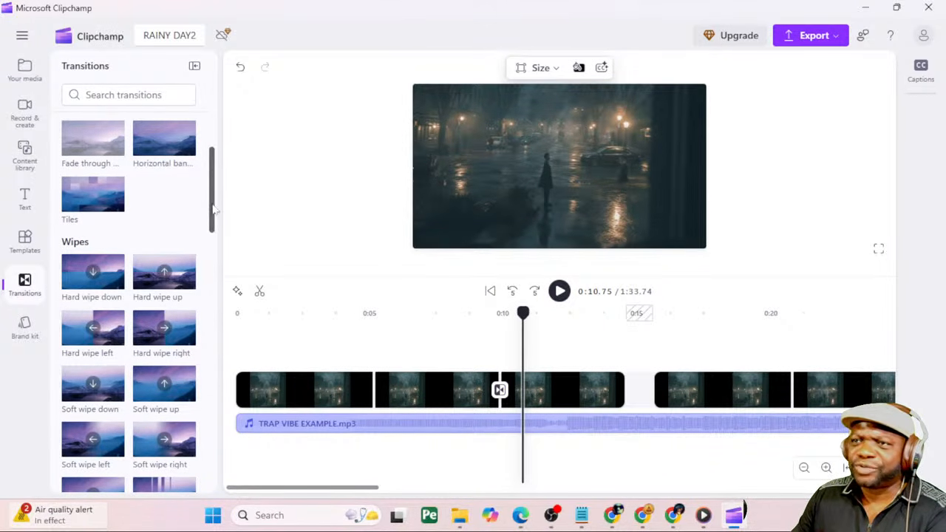
Look through the available wipe transitions and replay the transition between the second and third clips
{"action": "left_click_drag", "start_coordinate": [211, 209], "coordinate": [210, 272]}
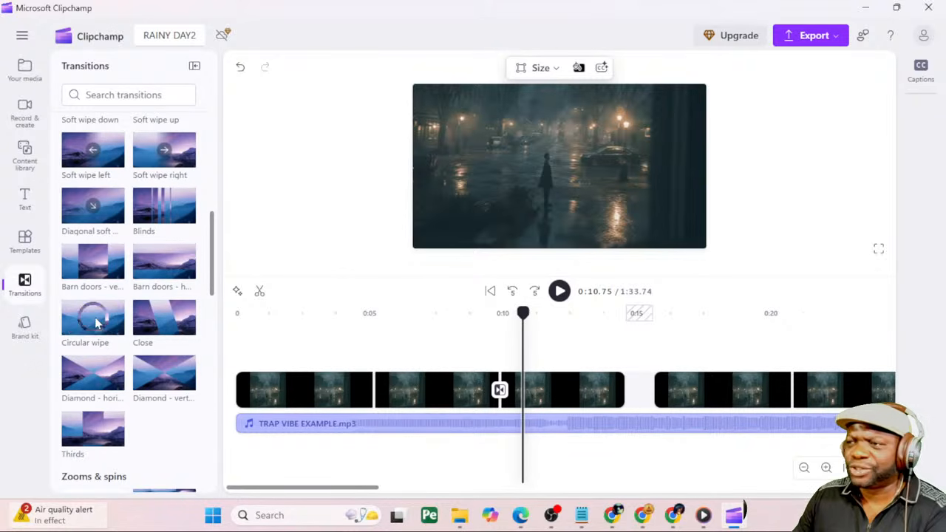
{"action": "left_click", "coordinate": [501, 389]}
{"action": "key", "text": "space"}
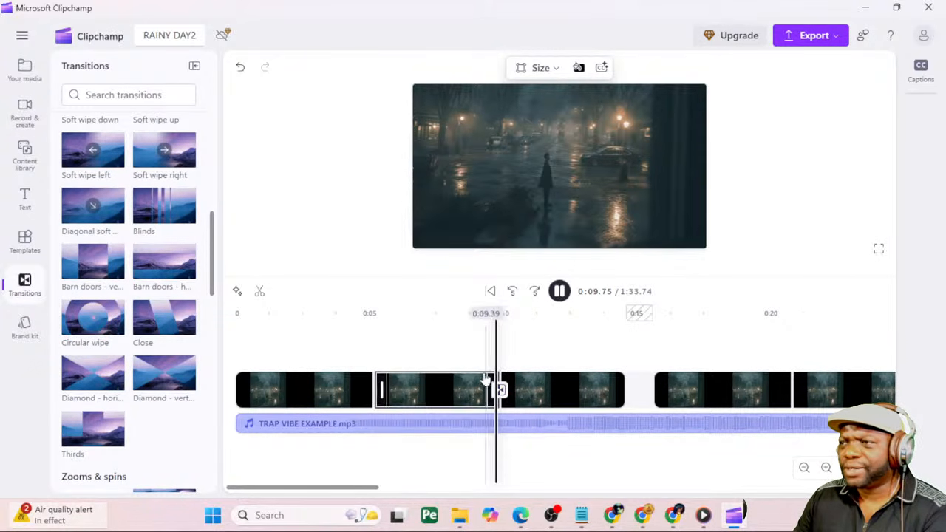
{"action": "key", "text": "space"}
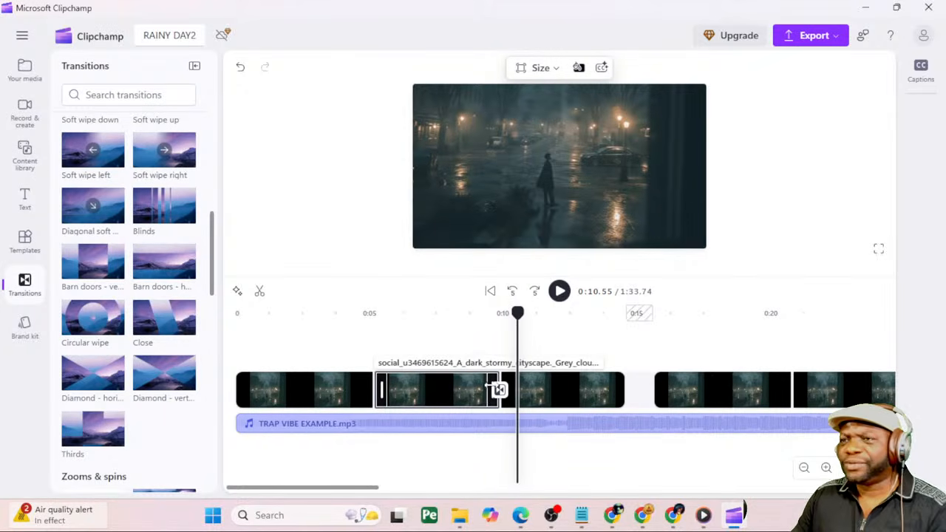
{"action": "scroll", "coordinate": [133, 296], "scroll_direction": "up", "scroll_amount": 3}
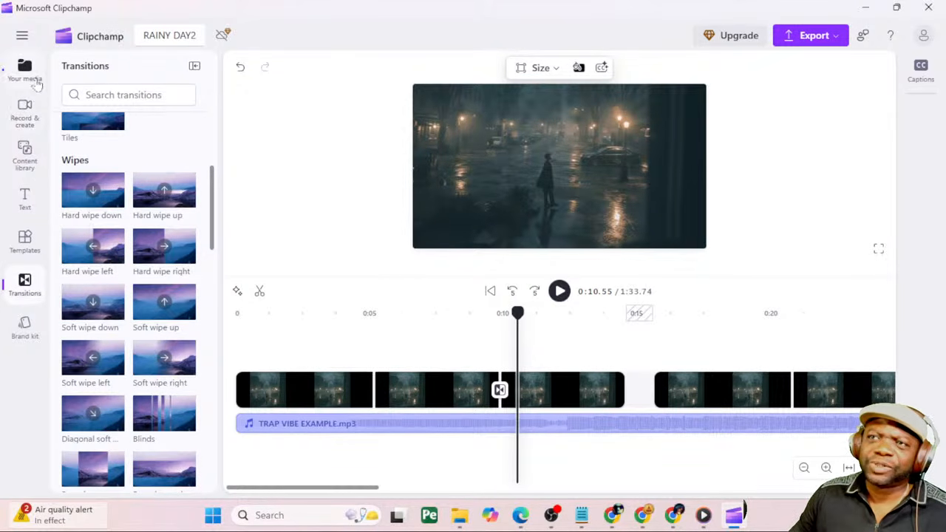
{"action": "scroll", "coordinate": [141, 177], "scroll_direction": "up", "scroll_amount": 5}
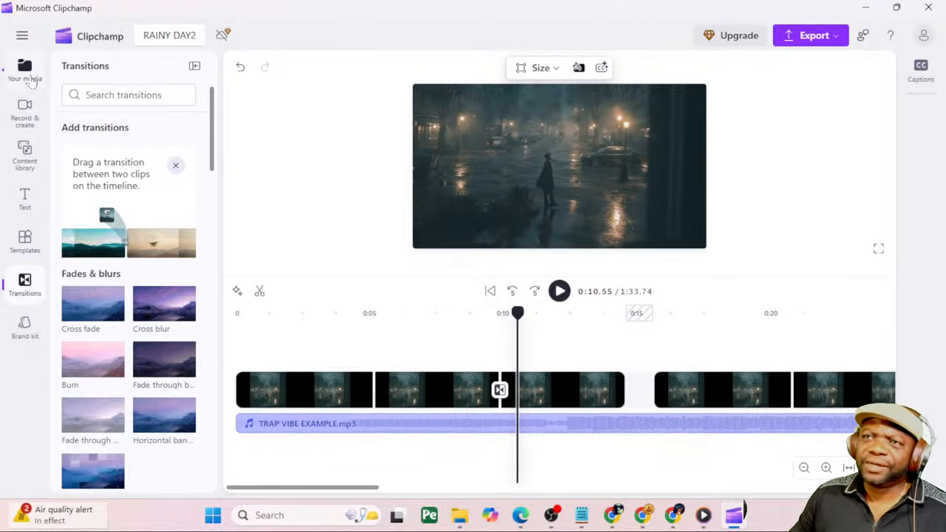
Replace the third timeline clip with the rainy city-lights clip from the project media, and preview the transition into it
{"action": "left_click", "coordinate": [25, 70]}
{"action": "left_click_drag", "start_coordinate": [94, 247], "coordinate": [569, 391]}
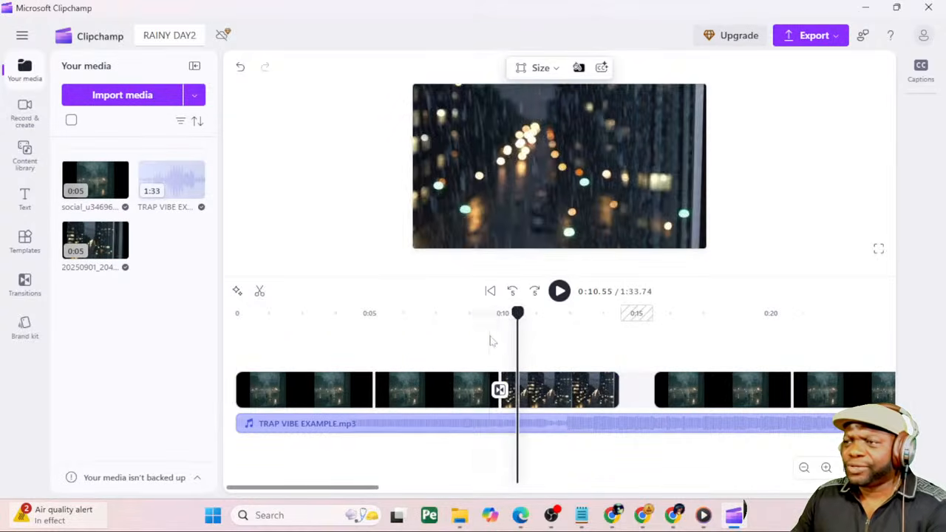
{"action": "left_click", "coordinate": [491, 338]}
{"action": "key", "text": "space"}
{"action": "left_click", "coordinate": [559, 291]}
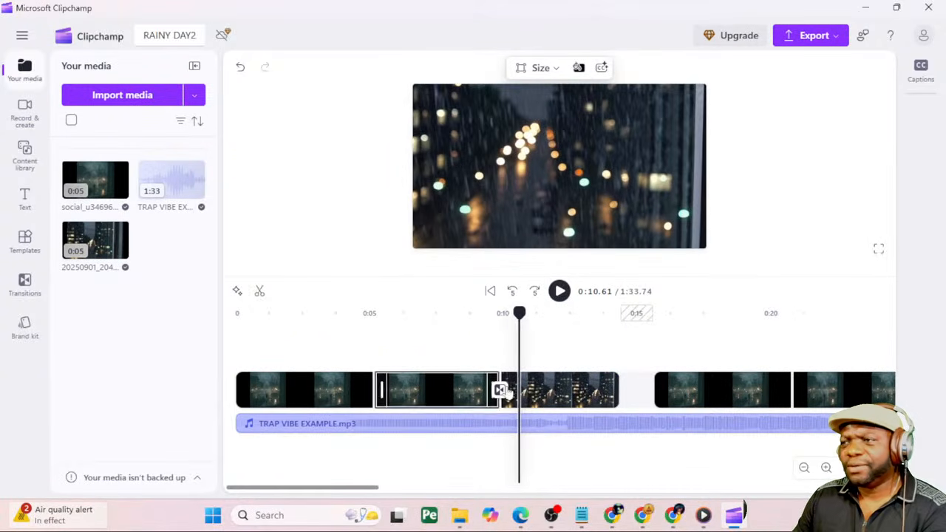
{"action": "left_click", "coordinate": [464, 396]}
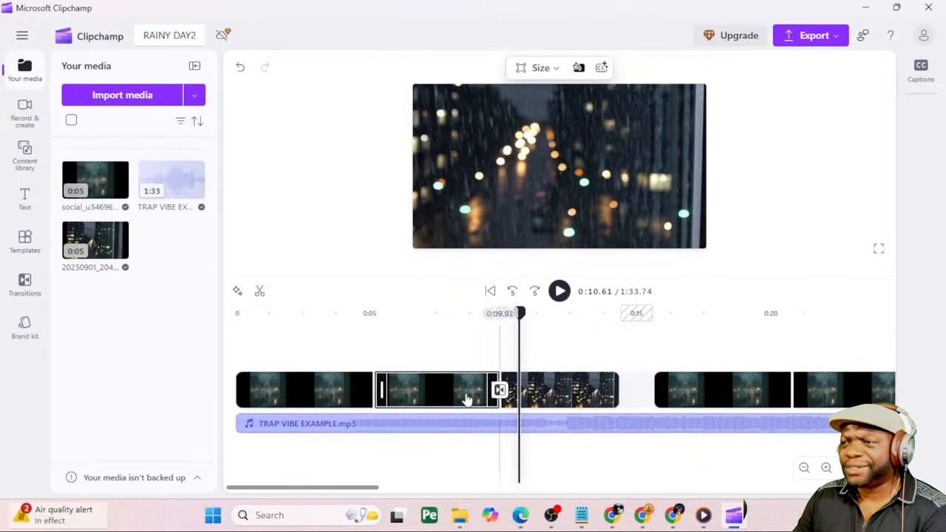
{"action": "left_click", "coordinate": [489, 341]}
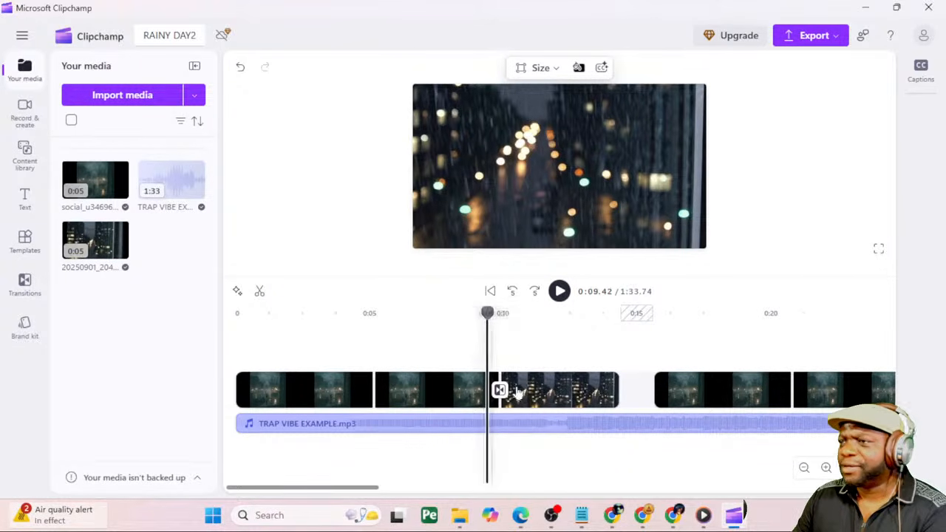
Mute the TRAP VIBE EXAMPLE.mp3 track on the timeline so that its volume is 0%
{"action": "left_click", "coordinate": [444, 391]}
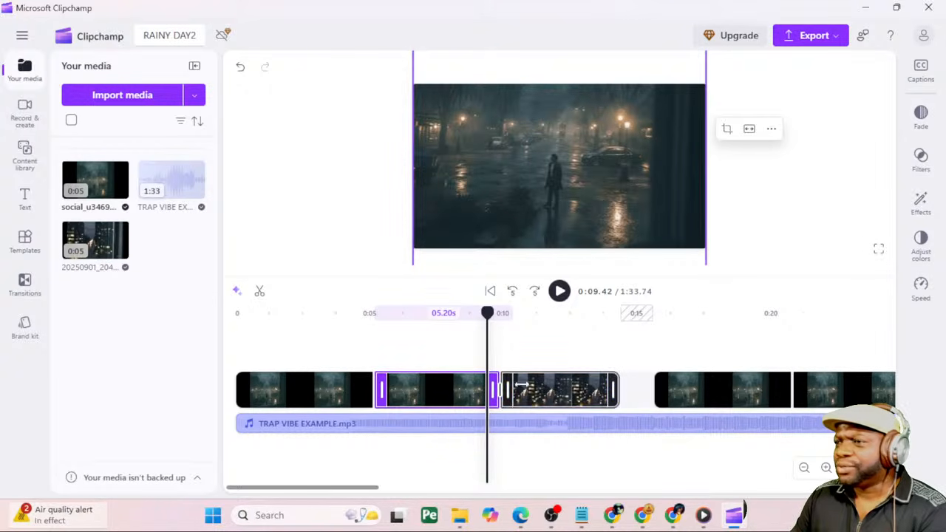
{"action": "left_click", "coordinate": [554, 390]}
{"action": "left_click", "coordinate": [554, 427]}
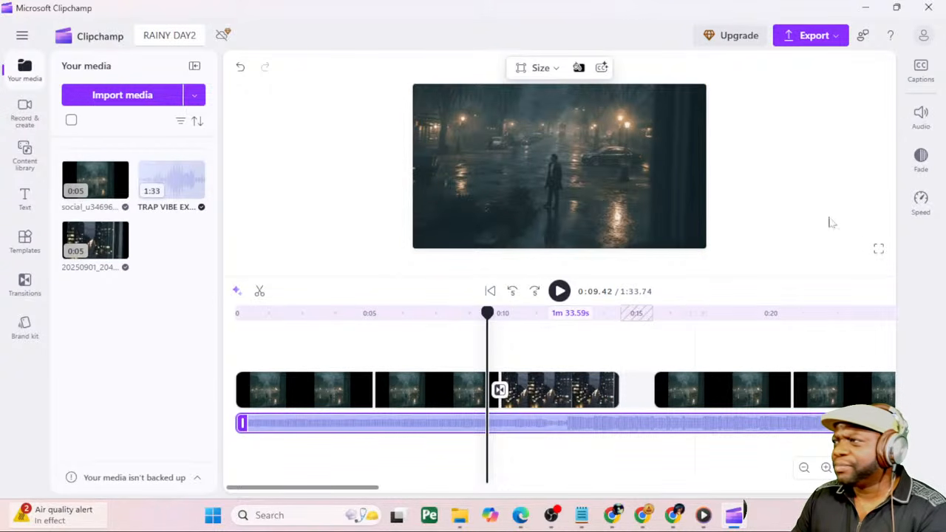
{"action": "left_click", "coordinate": [921, 116]}
{"action": "left_click", "coordinate": [751, 125]}
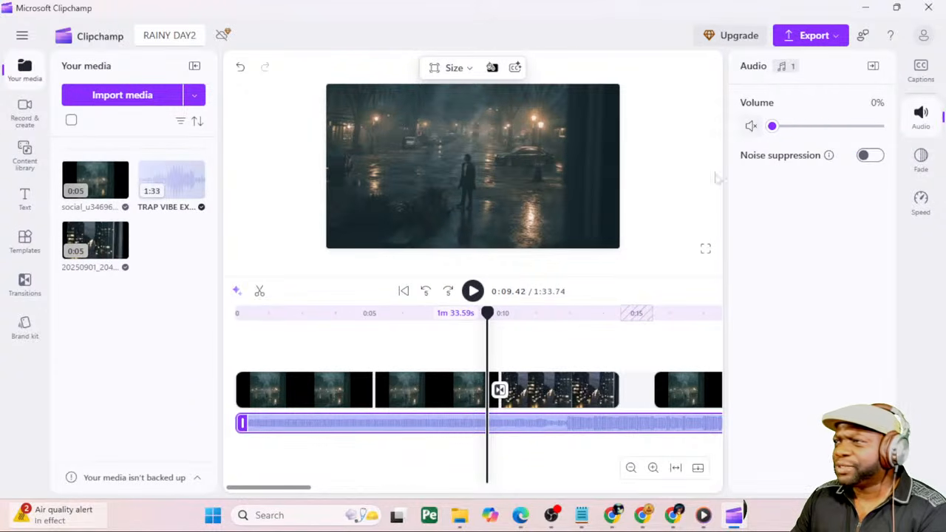
Preview the transition into the rainy city-lights clip from just before it with the music muted, and stop playback
{"action": "left_click", "coordinate": [479, 340]}
{"action": "key", "text": "space"}
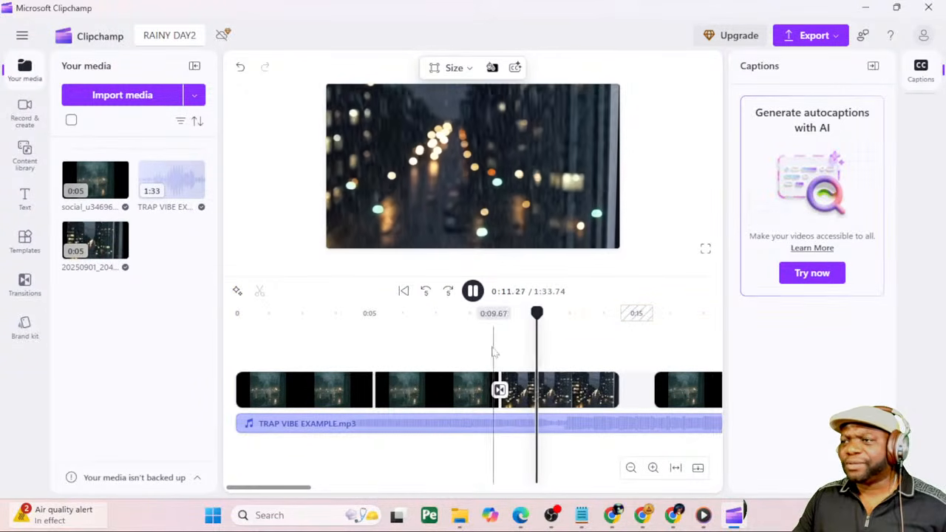
{"action": "left_click", "coordinate": [493, 390]}
{"action": "key", "text": "space"}
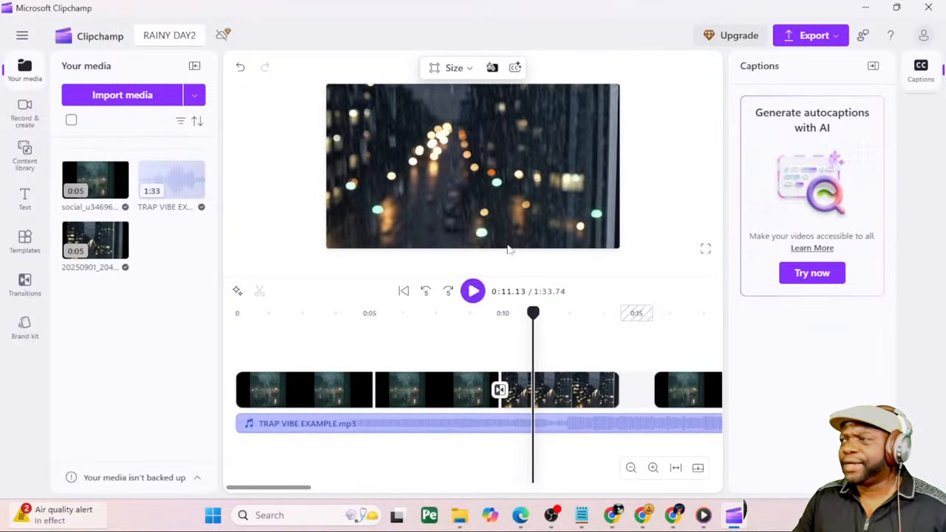
Switch to the SUNO 101 course page in the browser and review the Module 3 and Module 4 topics
{"action": "left_click", "coordinate": [863, 9]}
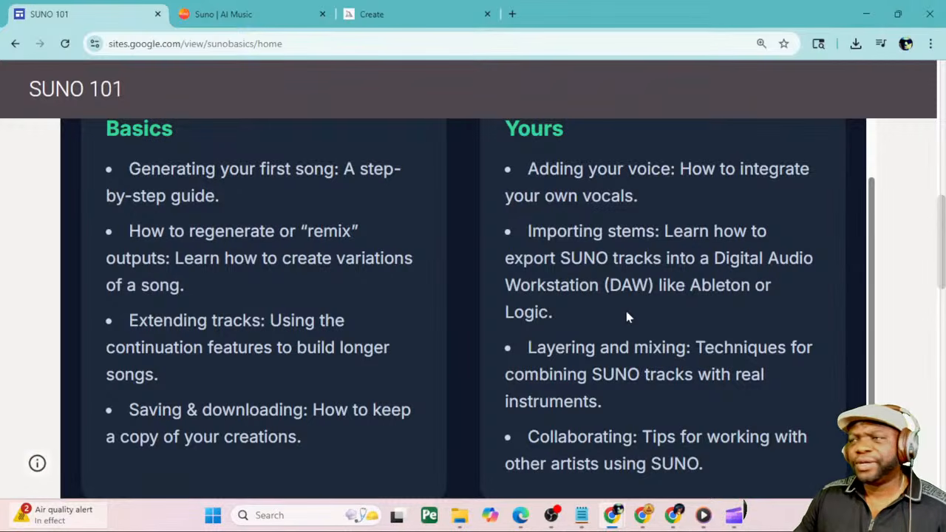
{"action": "scroll", "coordinate": [681, 304], "scroll_direction": "up", "scroll_amount": 2}
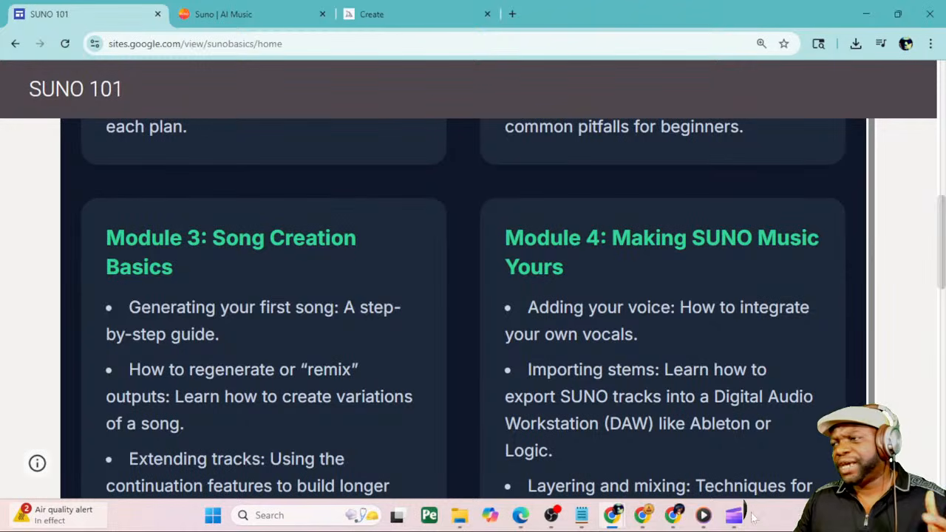
{"action": "mouse_move", "coordinate": [748, 519]}
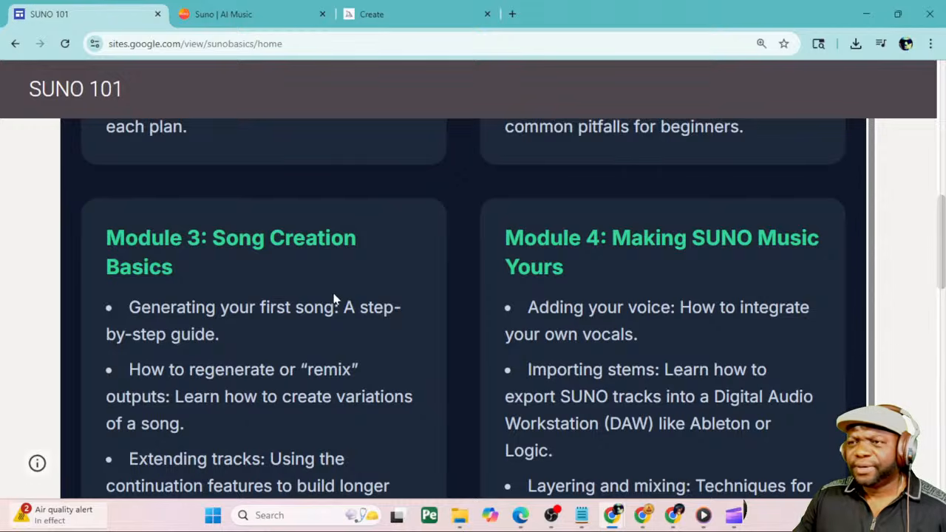
{"action": "scroll", "coordinate": [334, 300], "scroll_direction": "down", "scroll_amount": 2}
{"action": "scroll", "coordinate": [334, 299], "scroll_direction": "down", "scroll_amount": 1}
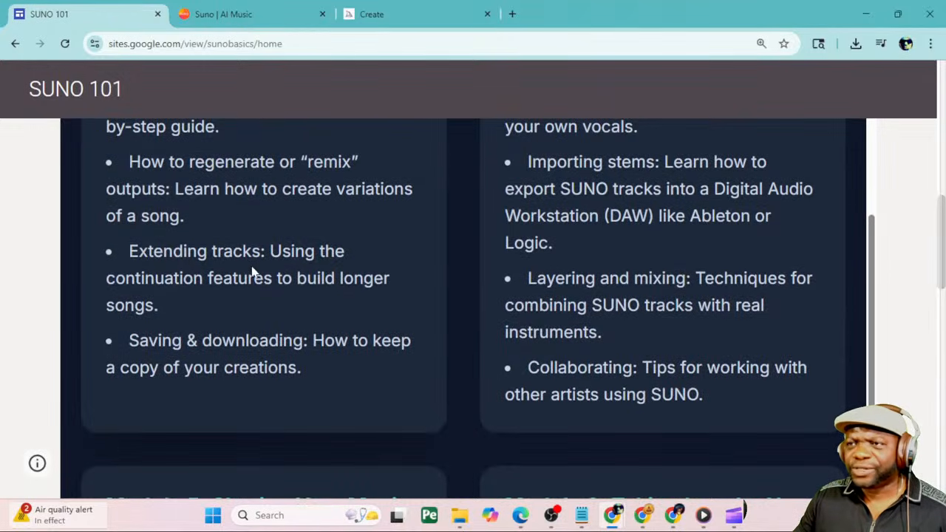
{"action": "scroll", "coordinate": [306, 249], "scroll_direction": "up", "scroll_amount": 1}
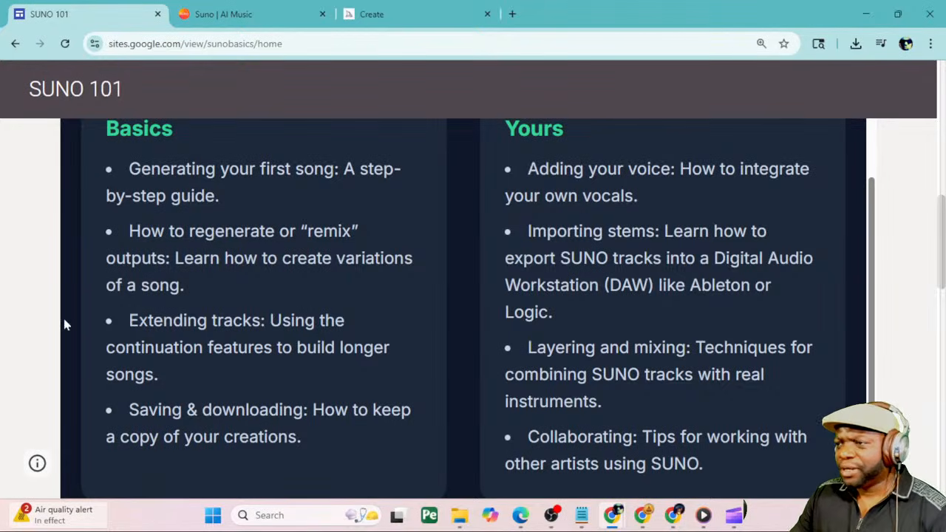
Switch to the Suno window and extract all detected stems from the 1:24 TRAP VIBE EXAMPLE (Remix) for 50 credits
{"action": "left_click", "coordinate": [674, 515]}
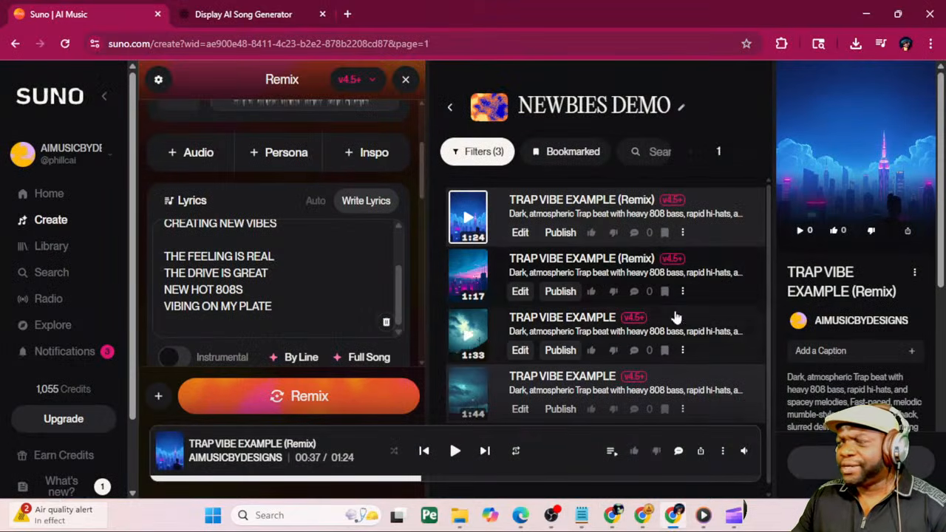
{"action": "left_click", "coordinate": [682, 232]}
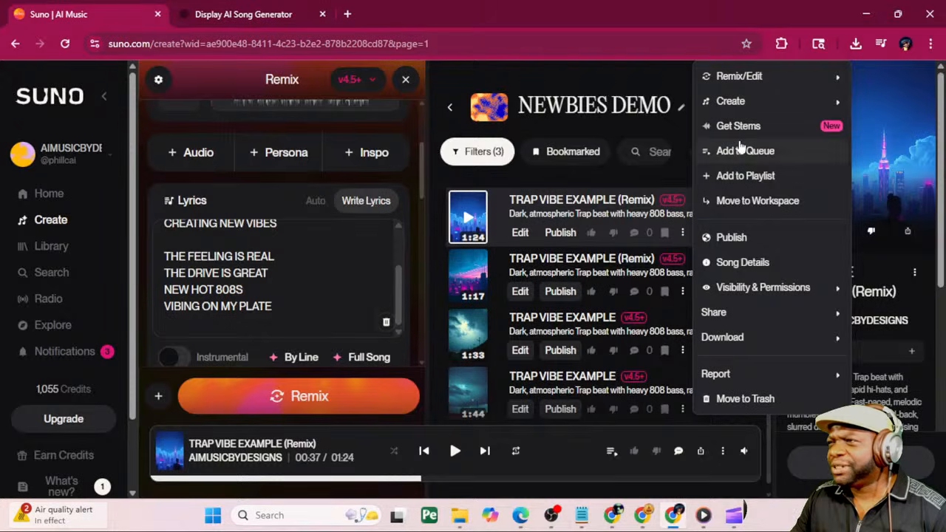
{"action": "mouse_move", "coordinate": [762, 100]}
{"action": "mouse_move", "coordinate": [771, 79]}
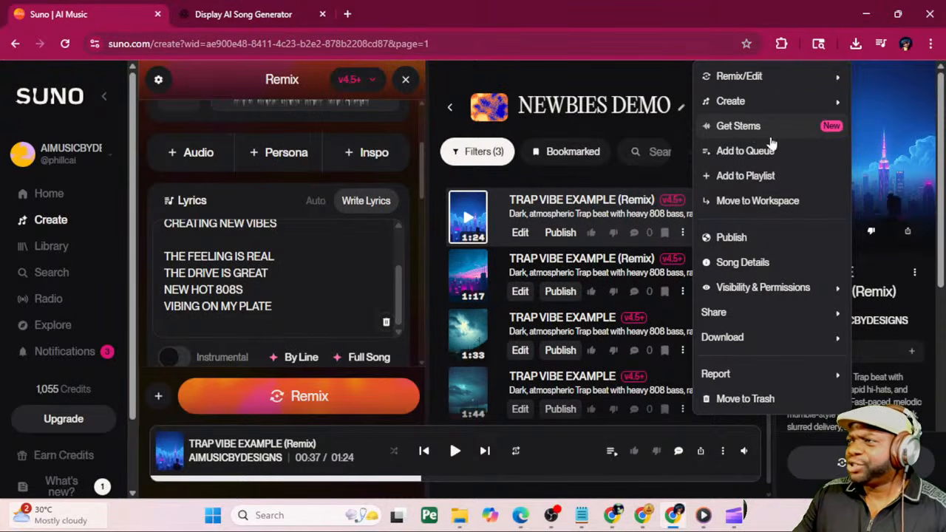
{"action": "left_click", "coordinate": [741, 126]}
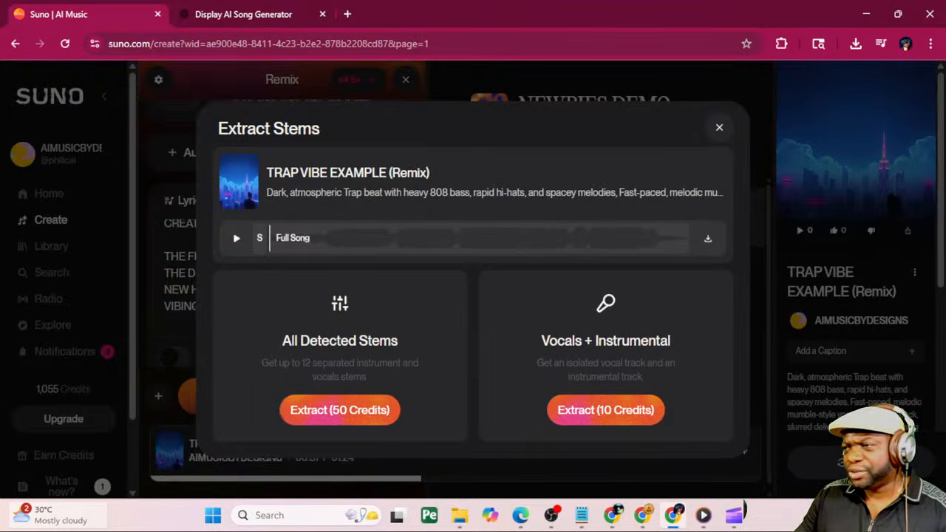
{"action": "left_click", "coordinate": [357, 416]}
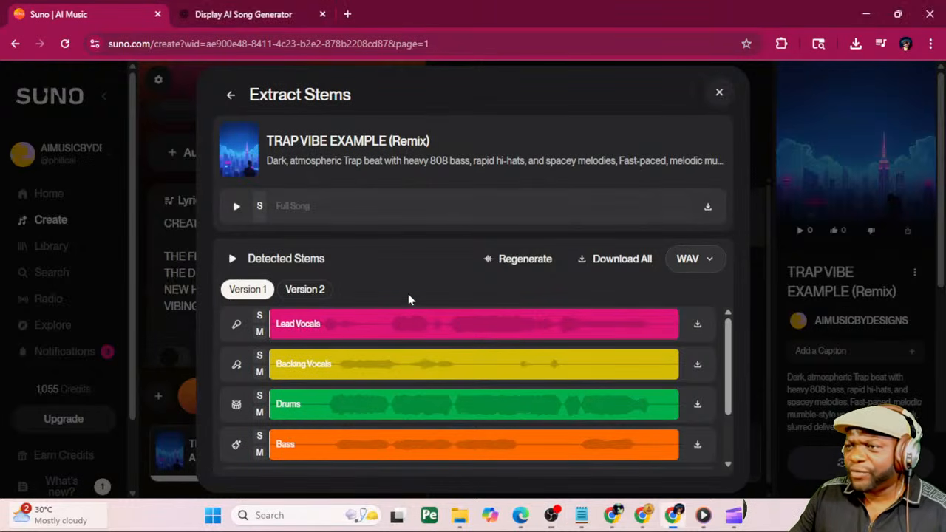
Solo the Lead Vocals stem, play it from about a third of the way into the song, and pause playback
{"action": "left_click", "coordinate": [407, 323]}
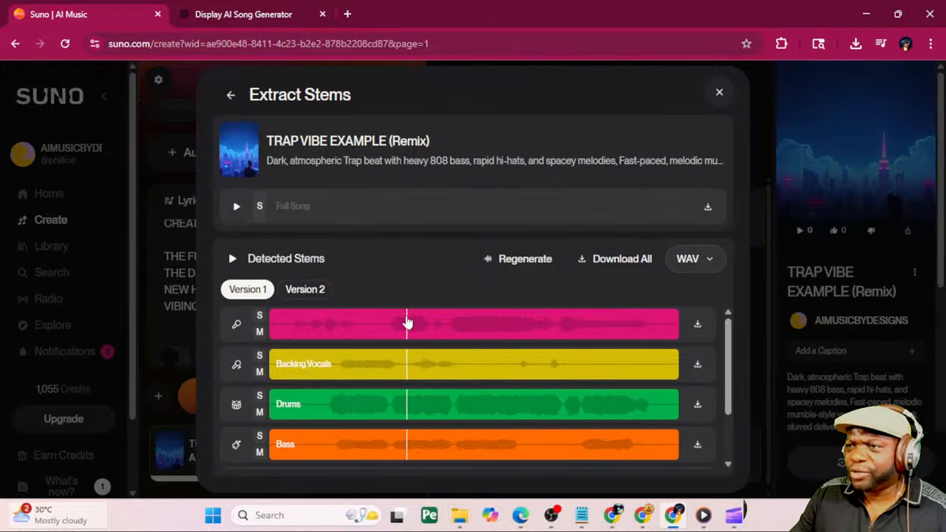
{"action": "left_click", "coordinate": [259, 316]}
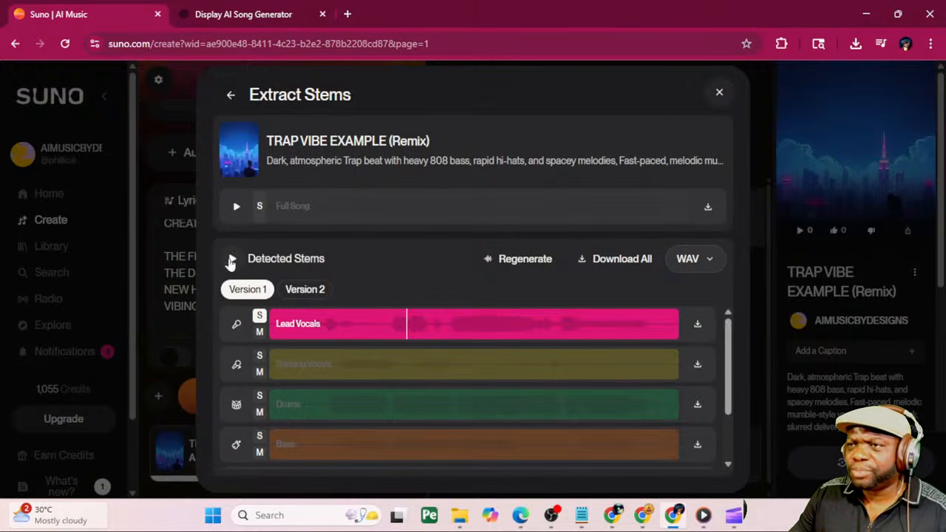
{"action": "left_click", "coordinate": [231, 260]}
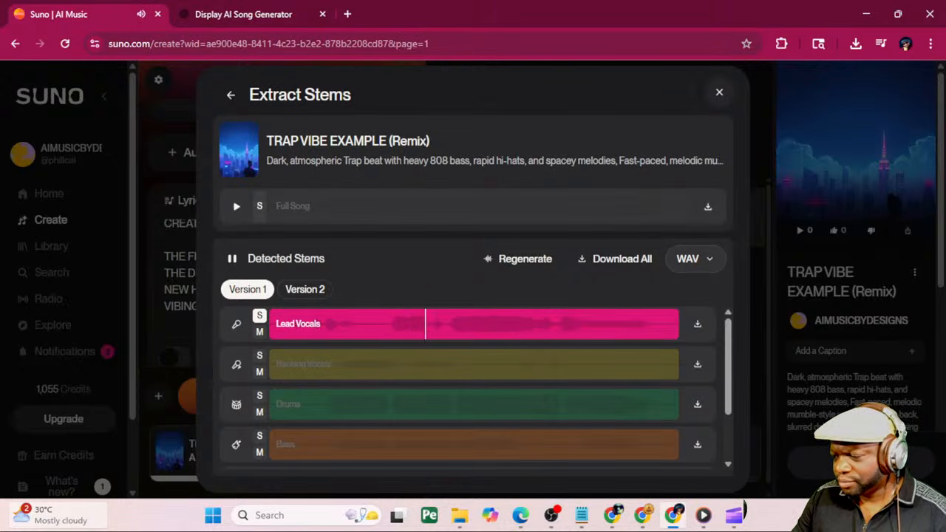
{"action": "key", "text": "alt+Tab"}
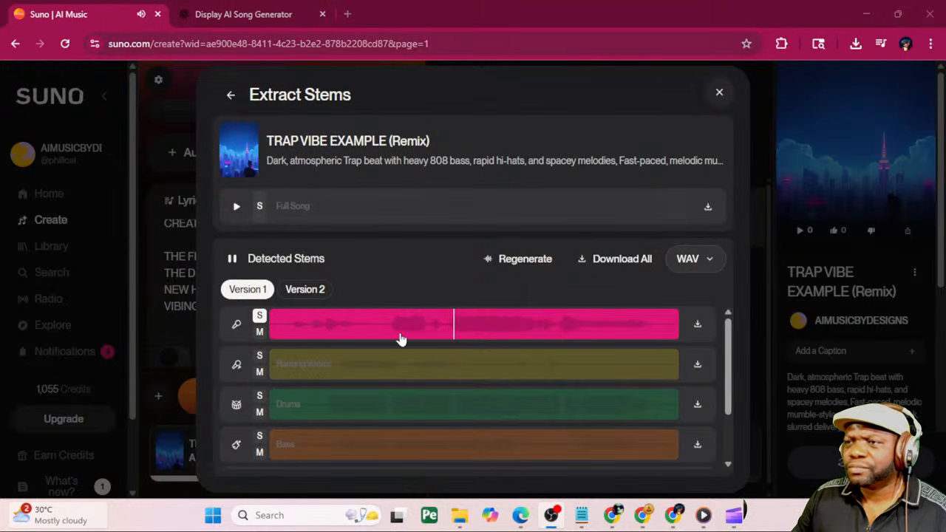
{"action": "left_click", "coordinate": [235, 258]}
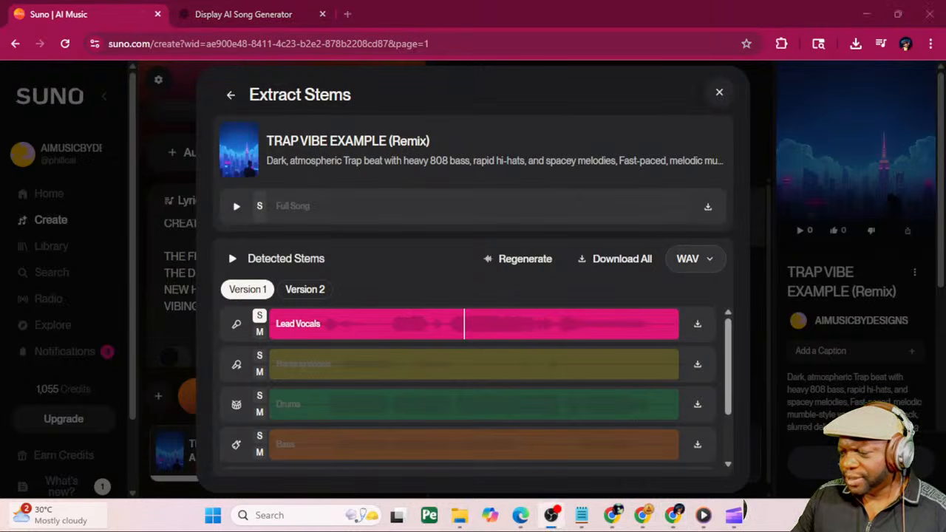
Solo the Backing Vocals stem and listen to its louder passages, and turn the solo off while playback continues
{"action": "left_click", "coordinate": [260, 358]}
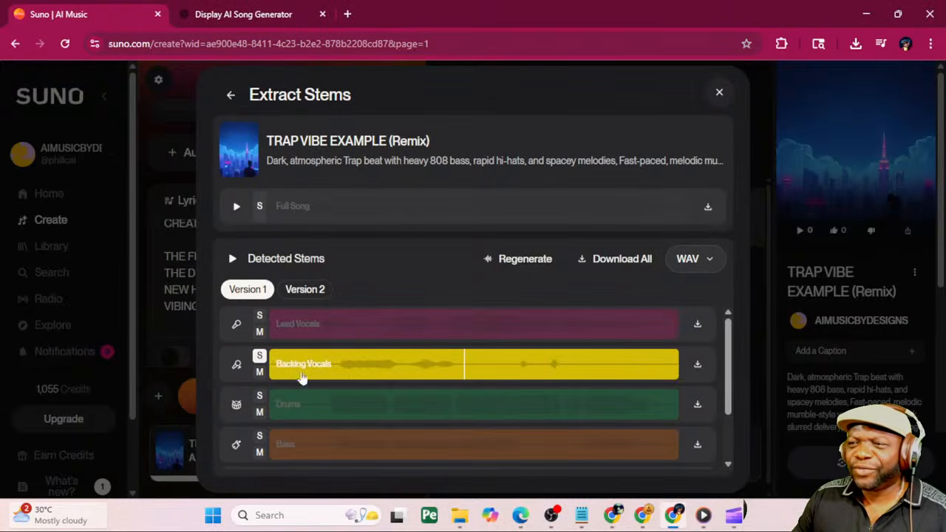
{"action": "left_click", "coordinate": [364, 362]}
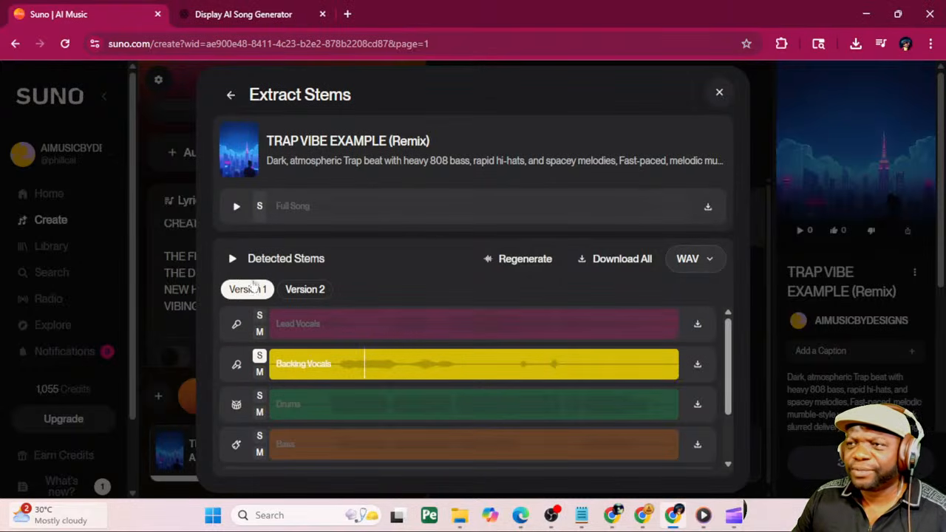
{"action": "left_click", "coordinate": [234, 258]}
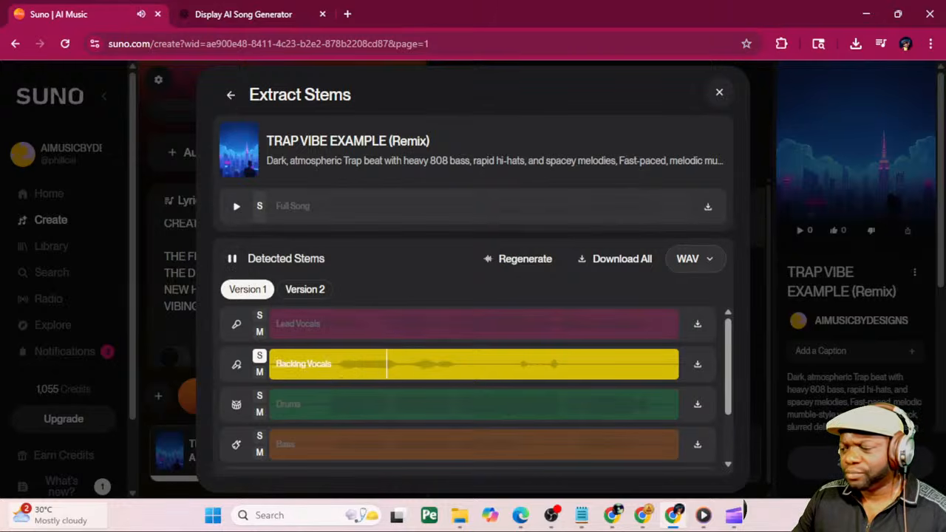
{"action": "key", "text": "alt+Tab"}
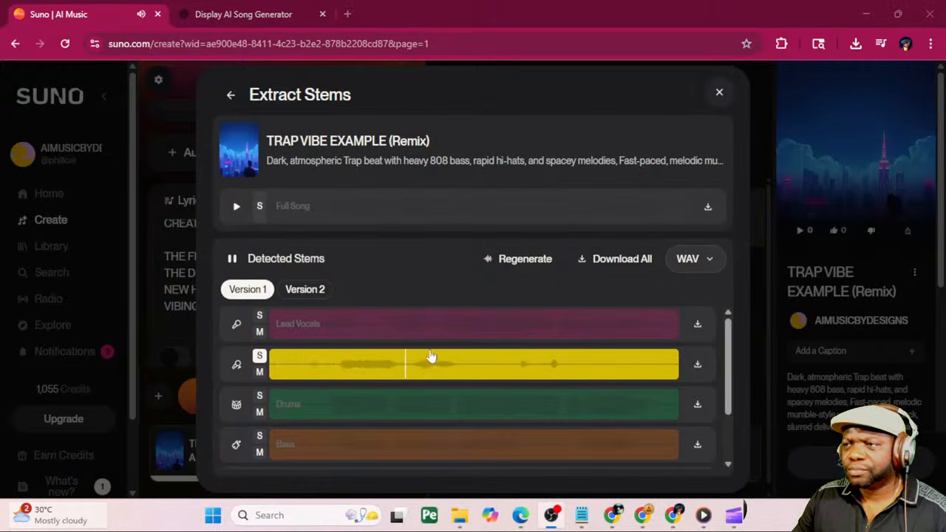
{"action": "left_click", "coordinate": [426, 377]}
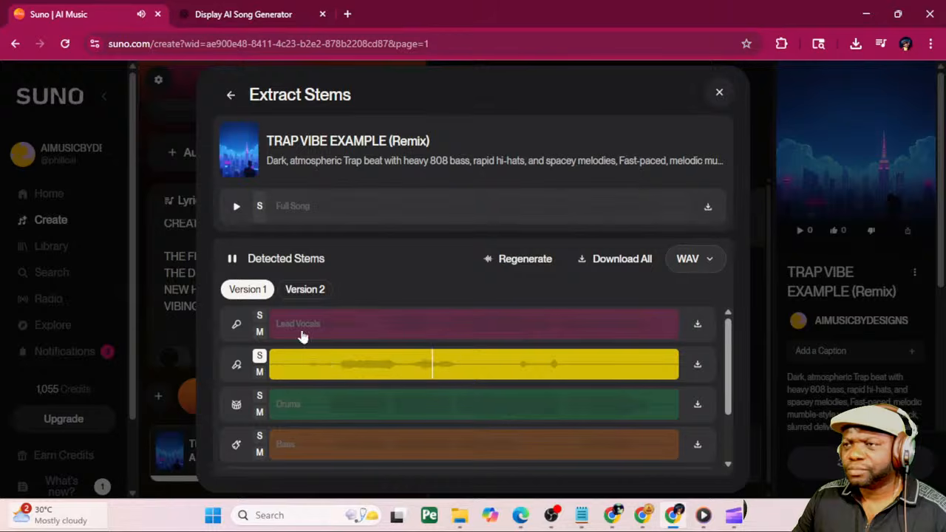
{"action": "left_click", "coordinate": [259, 356]}
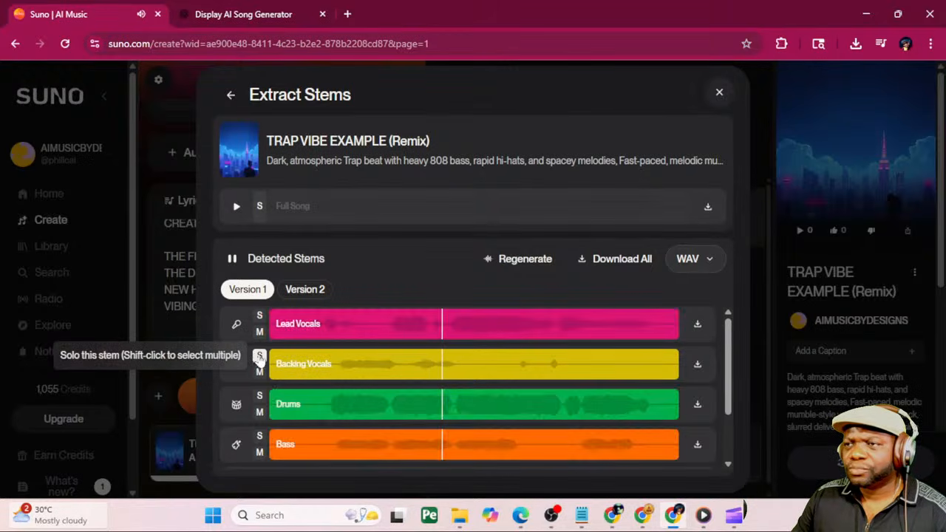
Solo the Drums, Bass and Synth stems one after another to hear each on its own
{"action": "left_click", "coordinate": [260, 398]}
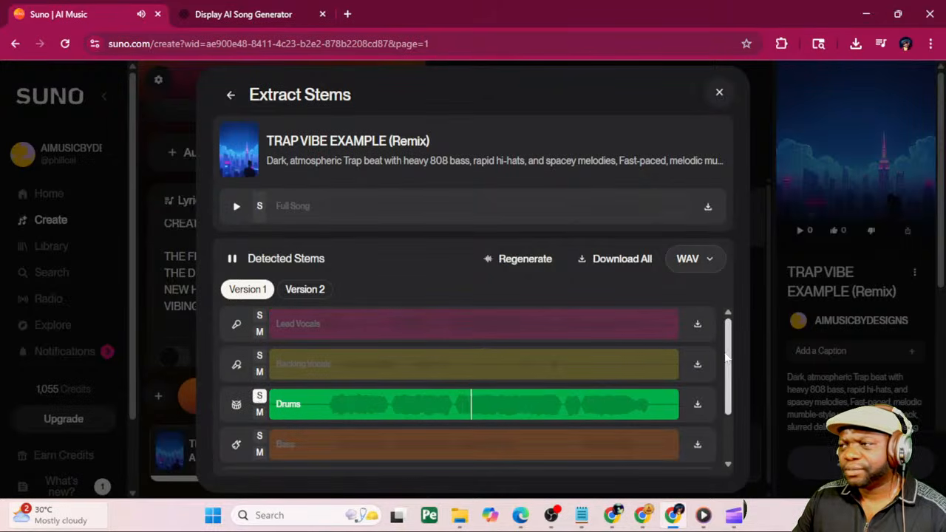
{"action": "scroll", "coordinate": [728, 358], "scroll_direction": "down", "scroll_amount": 1}
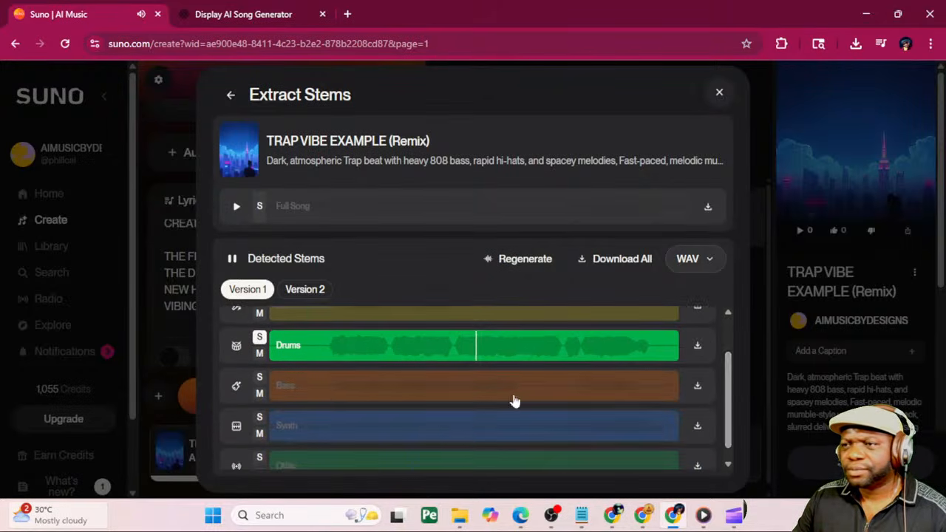
{"action": "left_click", "coordinate": [260, 378]}
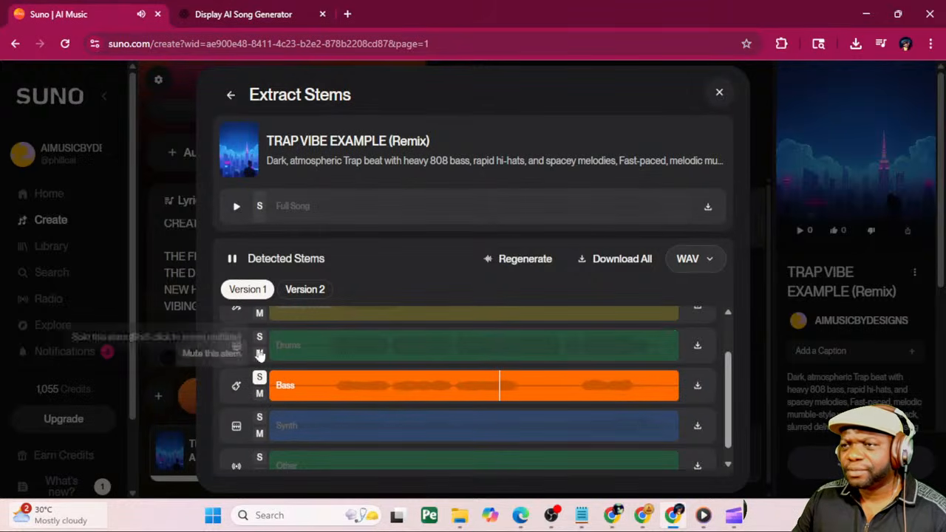
{"action": "left_click", "coordinate": [259, 419]}
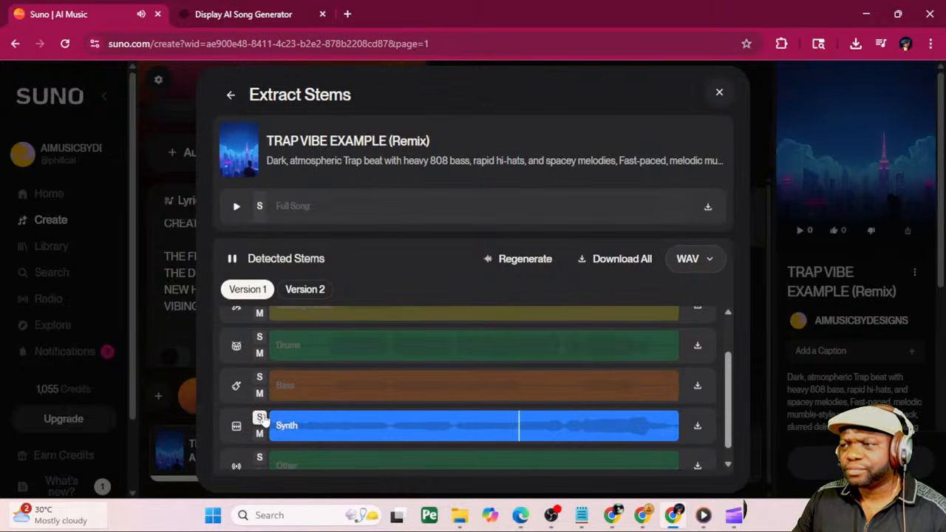
Solo the Other stem, listen to it from an earlier point, and restore playback of all stems
{"action": "scroll", "coordinate": [346, 401], "scroll_direction": "down", "scroll_amount": 1}
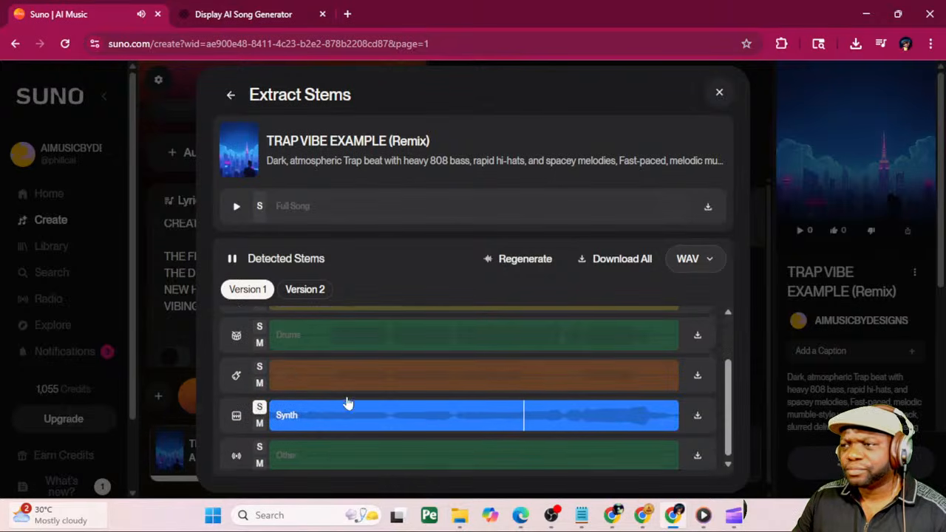
{"action": "left_click", "coordinate": [259, 445]}
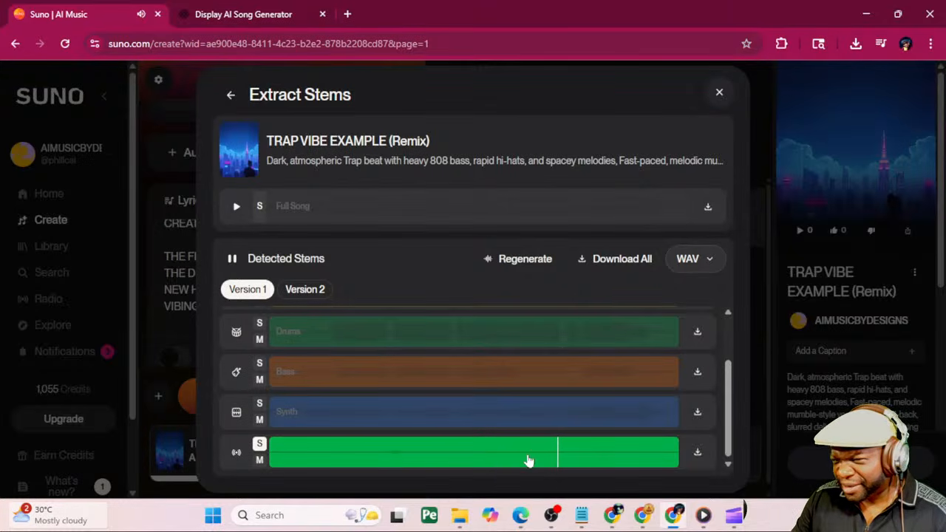
{"action": "left_click", "coordinate": [389, 444]}
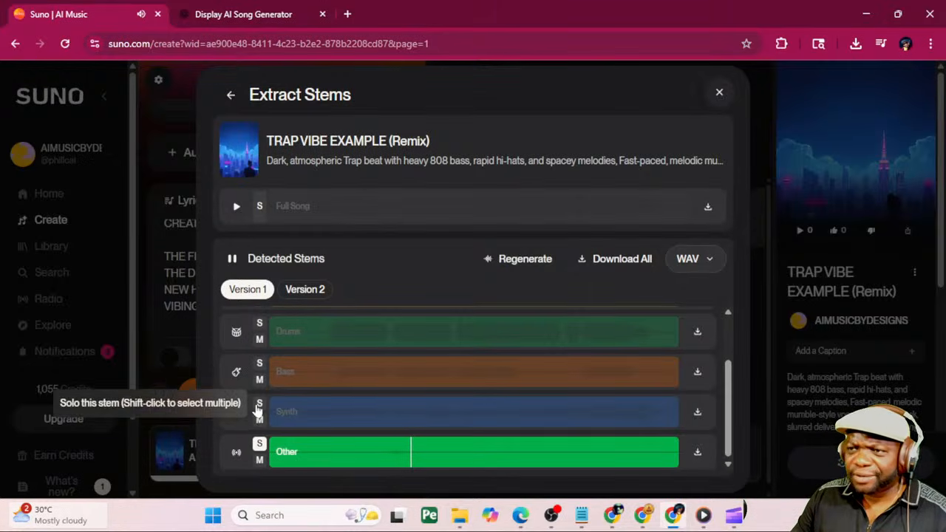
{"action": "left_click", "coordinate": [259, 444]}
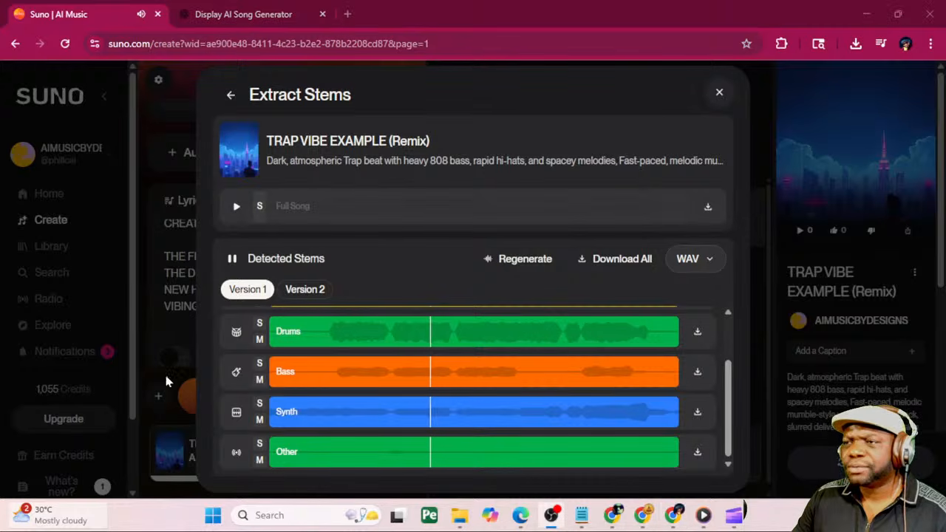
Mute the Drums, Bass, Backing Vocals and Lead Vocals stems, leaving Synth and Other playing
{"action": "scroll", "coordinate": [591, 362], "scroll_direction": "up", "scroll_amount": 2}
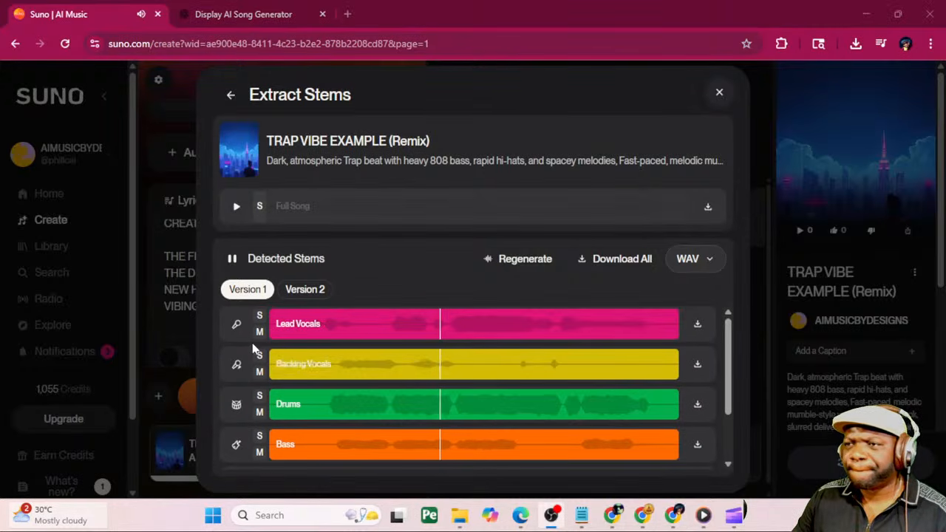
{"action": "left_click", "coordinate": [260, 411]}
{"action": "left_click", "coordinate": [260, 452]}
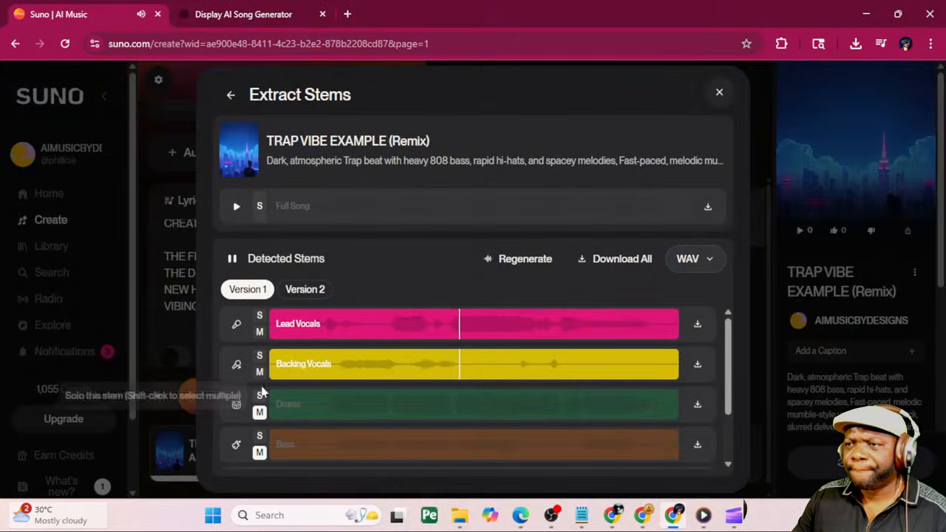
{"action": "left_click", "coordinate": [259, 372]}
{"action": "left_click", "coordinate": [259, 332]}
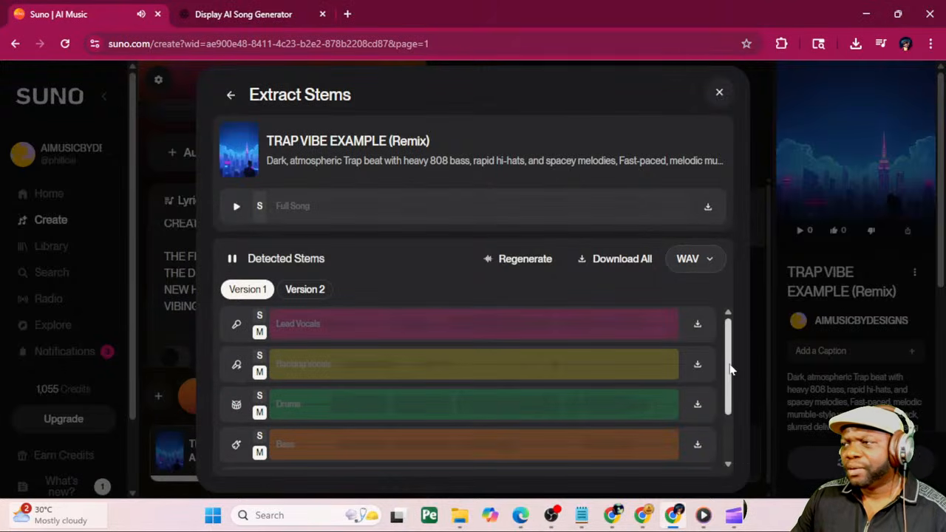
{"action": "left_click_drag", "start_coordinate": [731, 369], "coordinate": [725, 437]}
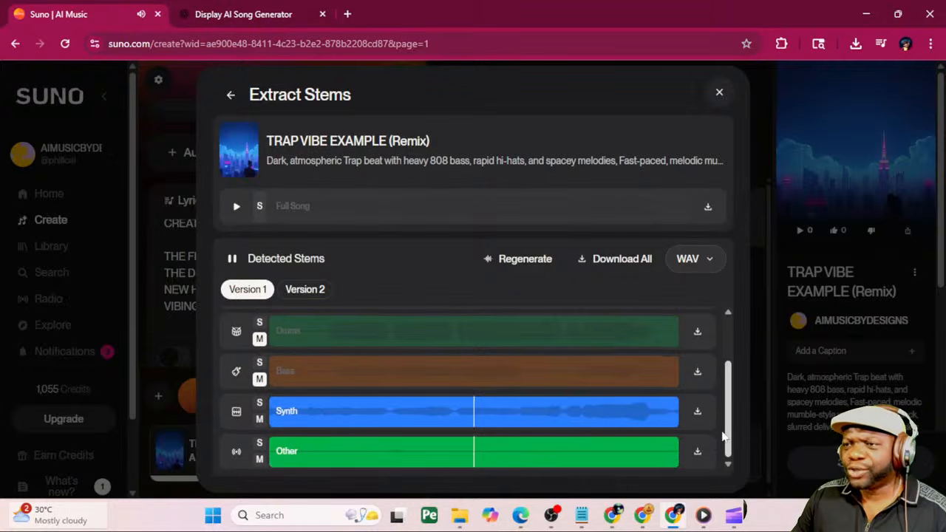
Mute the Other stem and unmute Drums and Bass one after another to hear them join the Synth
{"action": "left_click", "coordinate": [259, 419]}
{"action": "left_click", "coordinate": [260, 460]}
{"action": "left_click", "coordinate": [260, 419]}
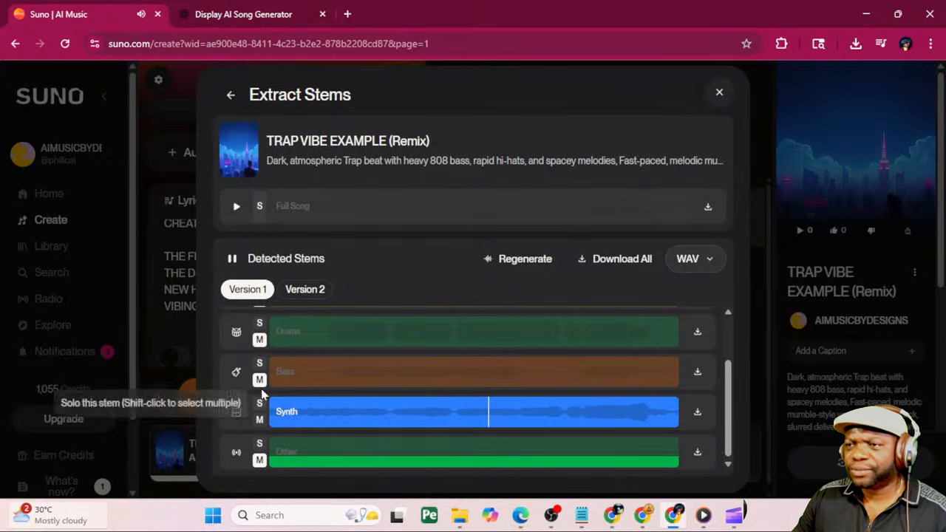
{"action": "left_click", "coordinate": [259, 339]}
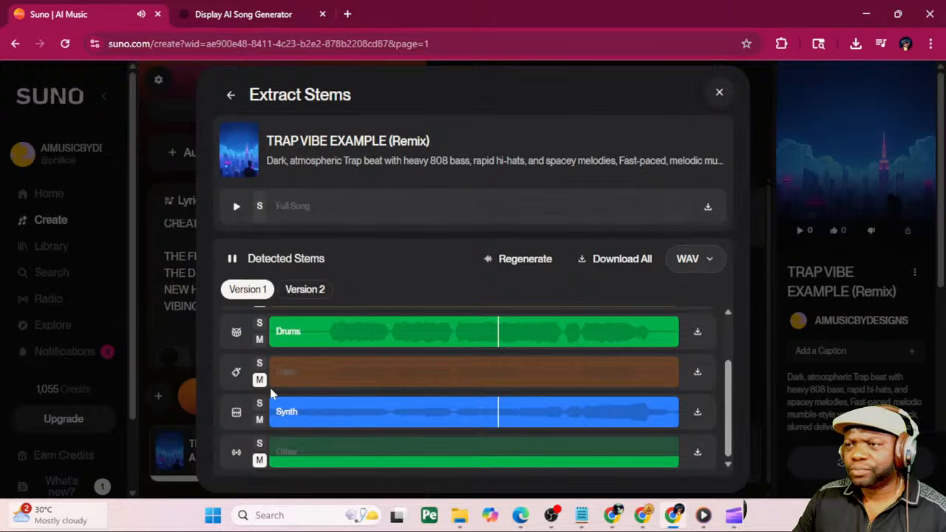
{"action": "left_click", "coordinate": [259, 381]}
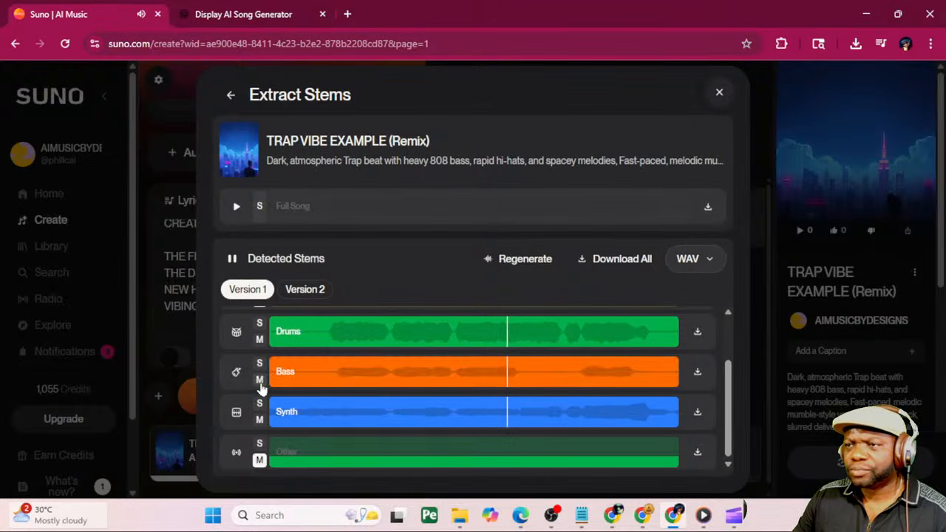
Mute and unmute the Bass stem repeatedly to compare the mix with and without it, leaving it muted
{"action": "left_click", "coordinate": [259, 381]}
{"action": "left_click", "coordinate": [259, 381]}
{"action": "left_click", "coordinate": [259, 381]}
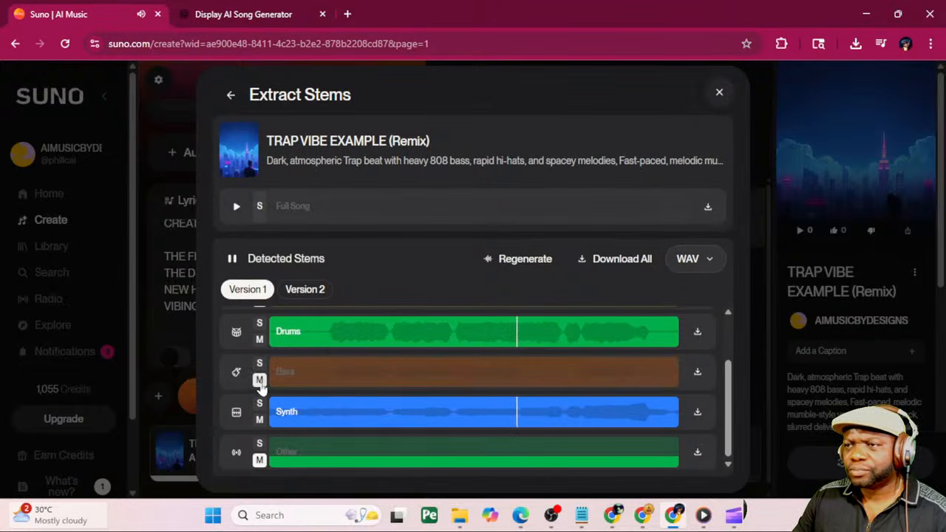
{"action": "left_click", "coordinate": [259, 381]}
{"action": "left_click", "coordinate": [260, 383]}
{"action": "left_click", "coordinate": [260, 383]}
{"action": "left_click", "coordinate": [260, 383]}
Switch the Drums stem's solo and mute on and off to compare it alone and within the mix, leaving both off
{"action": "left_click", "coordinate": [259, 324]}
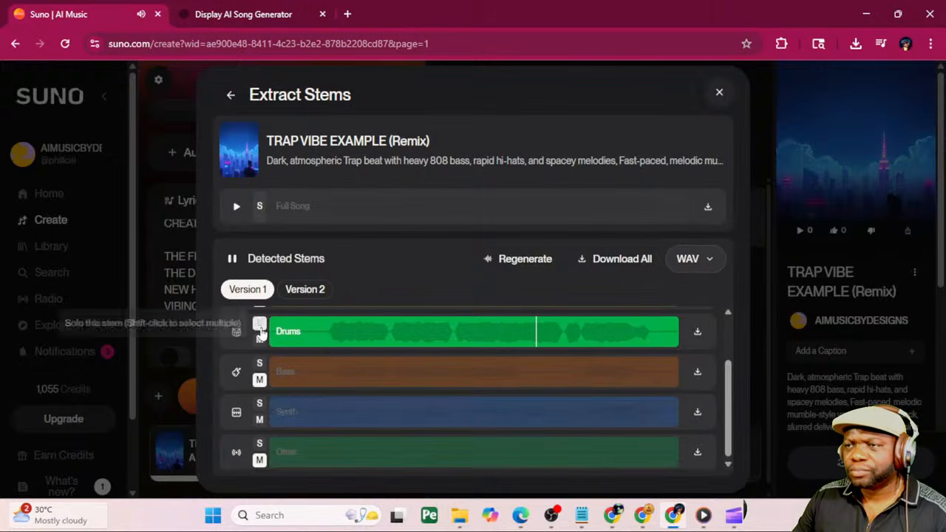
{"action": "left_click", "coordinate": [259, 323]}
{"action": "left_click", "coordinate": [259, 324]}
{"action": "left_click", "coordinate": [259, 323]}
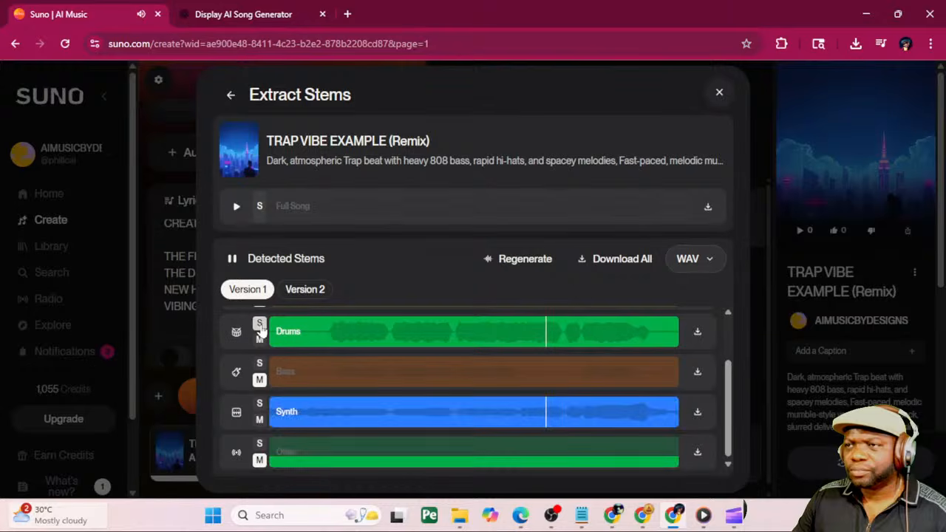
{"action": "left_click", "coordinate": [259, 339]}
{"action": "left_click", "coordinate": [260, 341]}
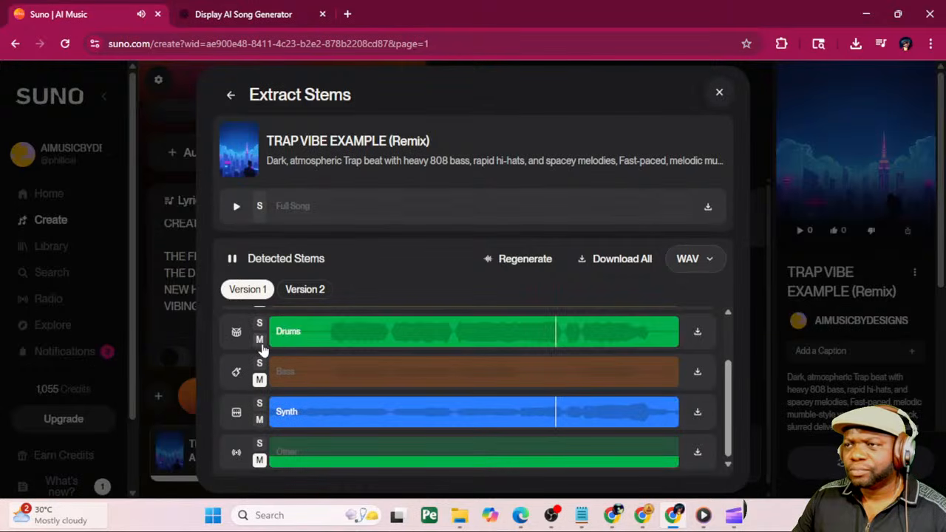
{"action": "left_click", "coordinate": [260, 341]}
{"action": "left_click", "coordinate": [260, 341]}
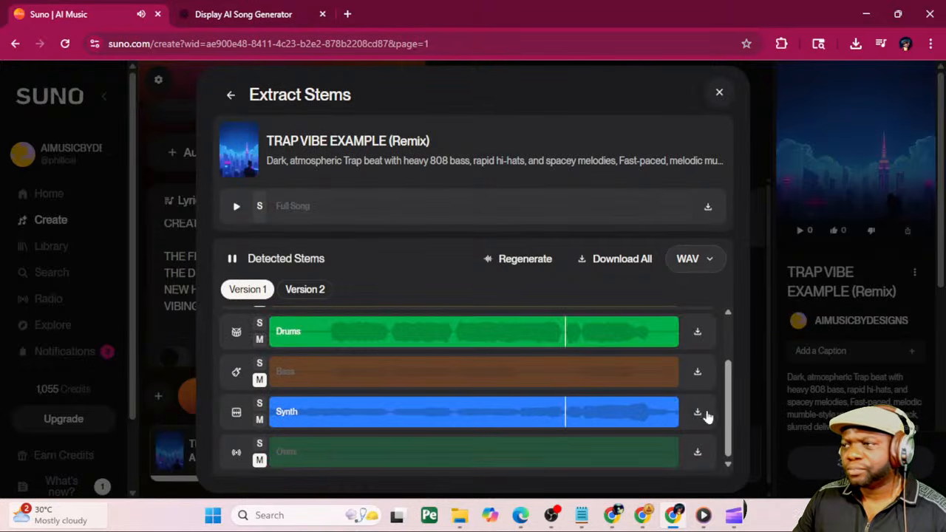
Pause the stem playback and unmute the Lead Vocals, Backing Vocals and Bass stems
{"action": "left_click", "coordinate": [232, 259]}
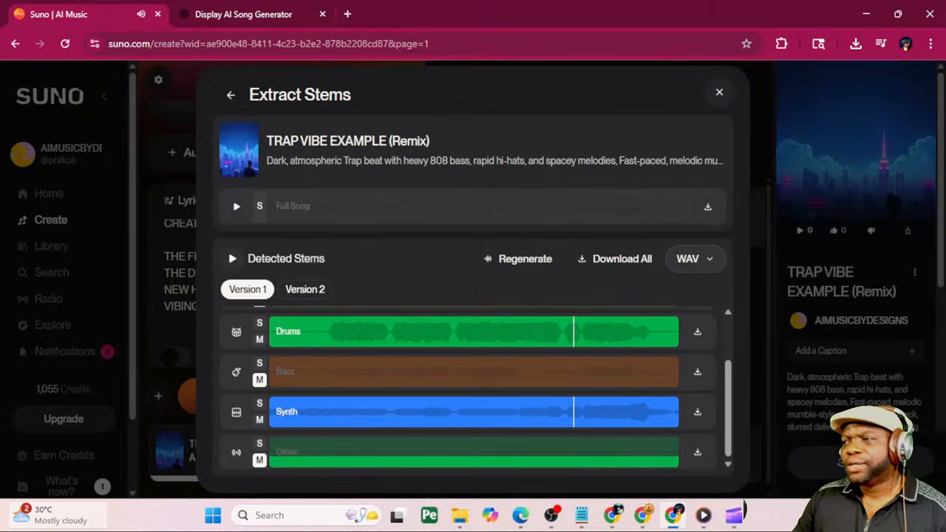
{"action": "left_click_drag", "start_coordinate": [730, 393], "coordinate": [731, 337]}
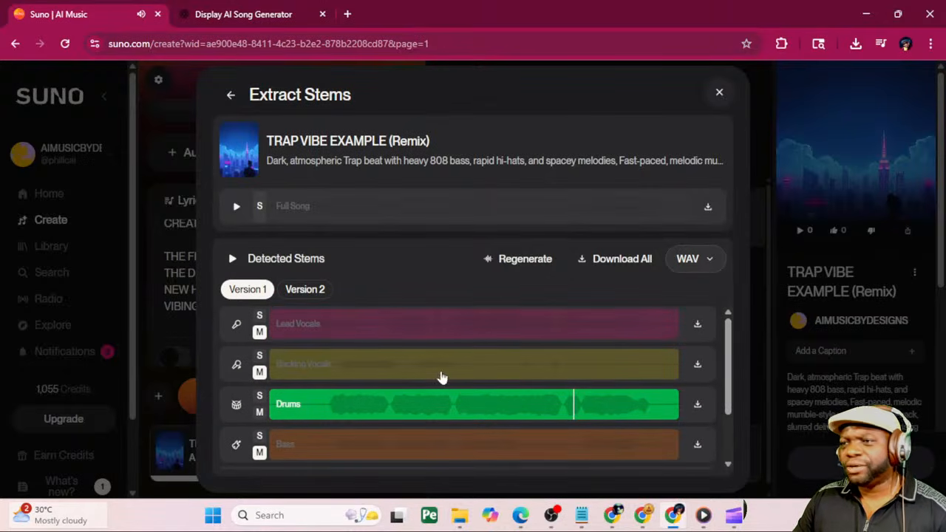
{"action": "left_click", "coordinate": [259, 333]}
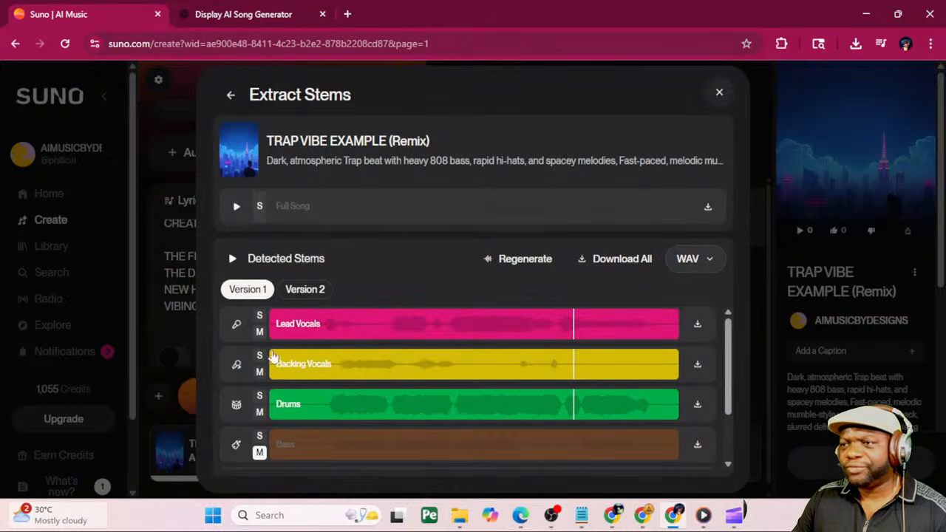
{"action": "left_click", "coordinate": [259, 452]}
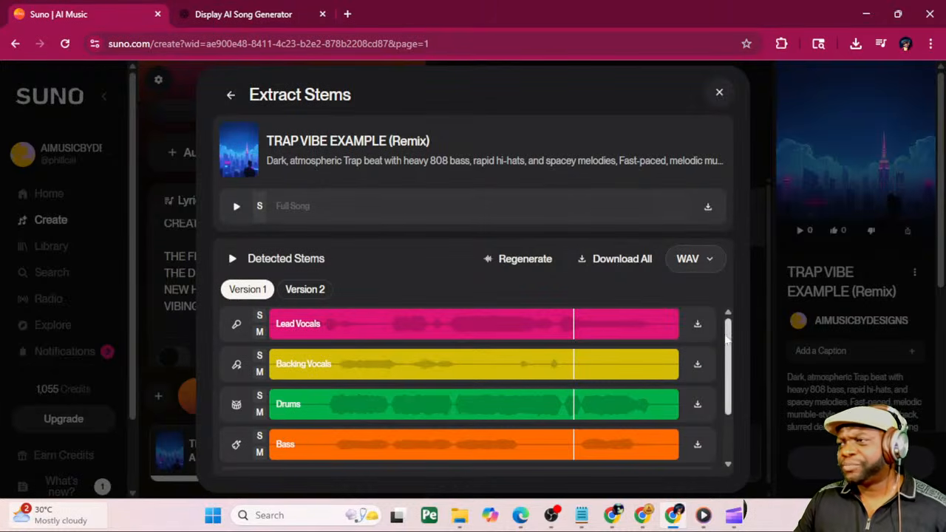
Download all the remix's stems as WAV files and close the stem extraction dialog
{"action": "left_click_drag", "start_coordinate": [728, 339], "coordinate": [729, 278]}
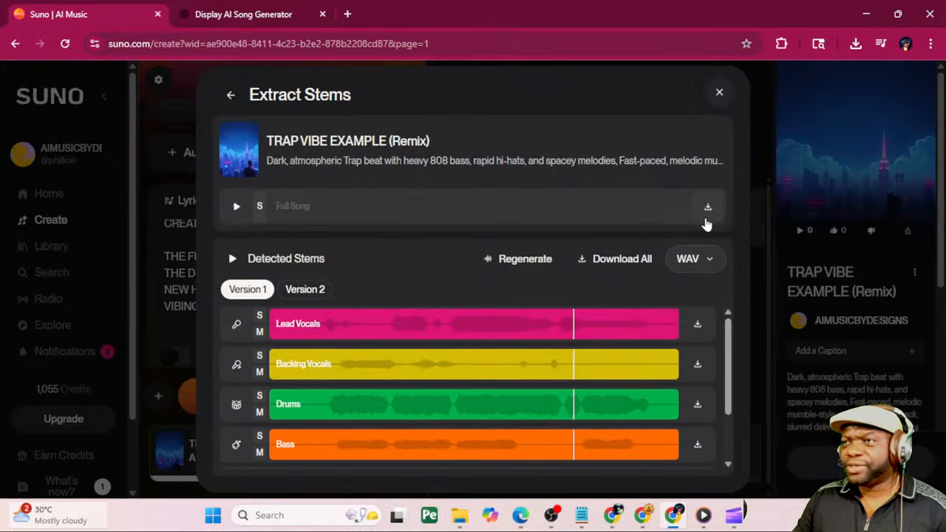
{"action": "left_click", "coordinate": [616, 258]}
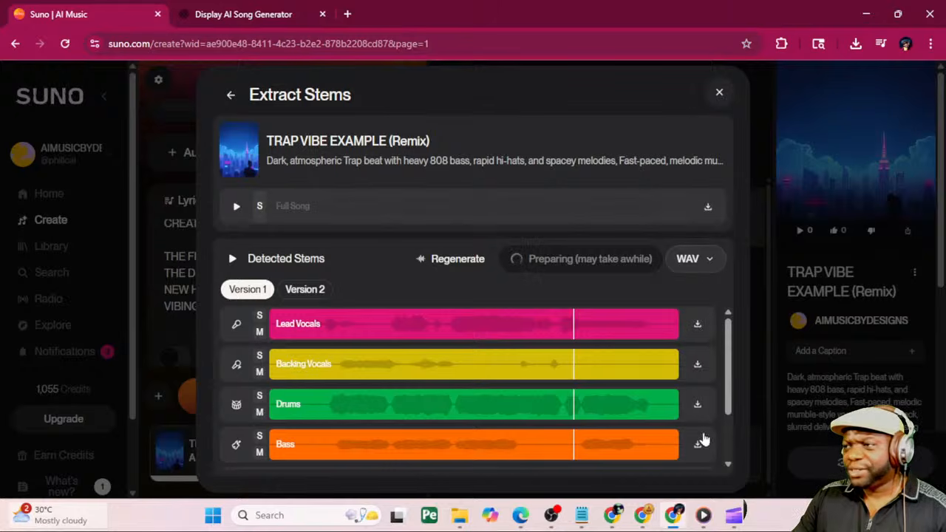
{"action": "scroll", "coordinate": [736, 415], "scroll_direction": "down", "scroll_amount": 3}
{"action": "scroll", "coordinate": [736, 415], "scroll_direction": "up", "scroll_amount": 3}
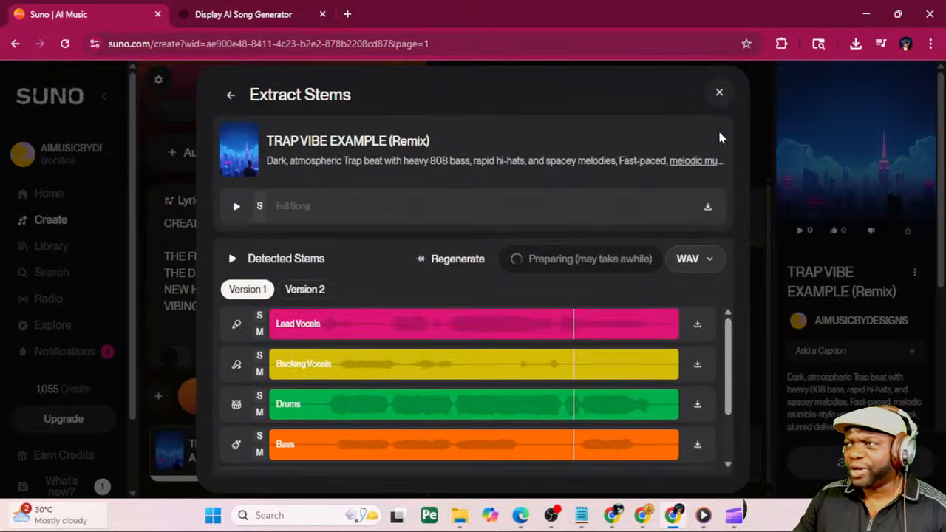
{"action": "left_click", "coordinate": [719, 94]}
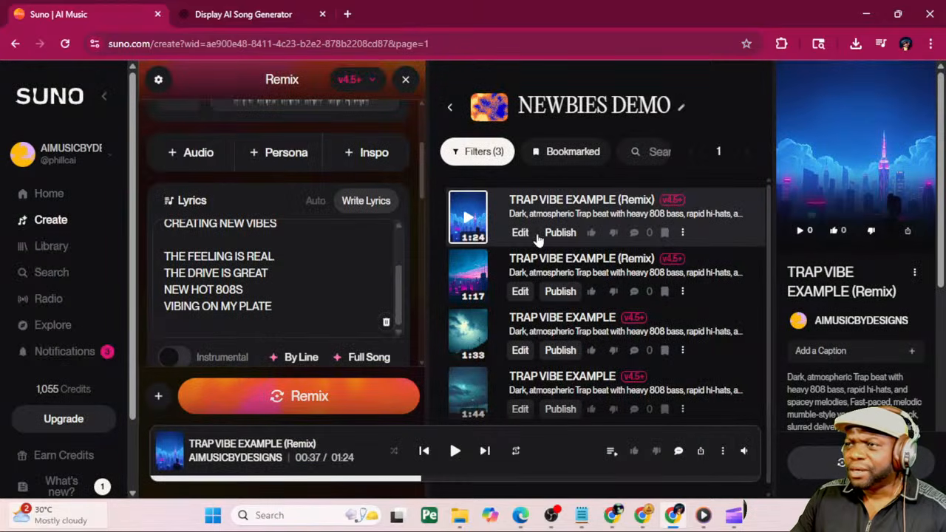
{"action": "left_click_drag", "start_coordinate": [428, 231], "coordinate": [411, 231]}
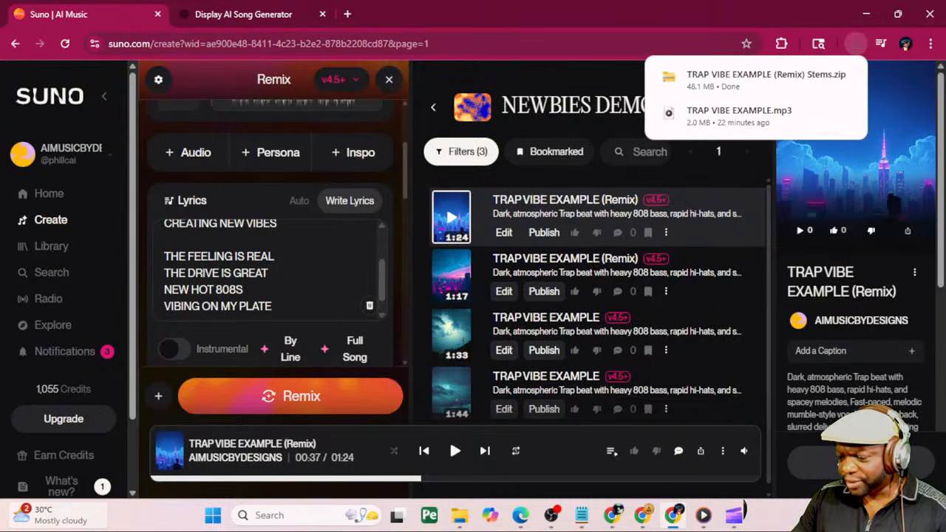
Switch to the SUNO 101 page and review the topics listed under Modules 3 and 4
{"action": "key", "text": "alt+Tab"}
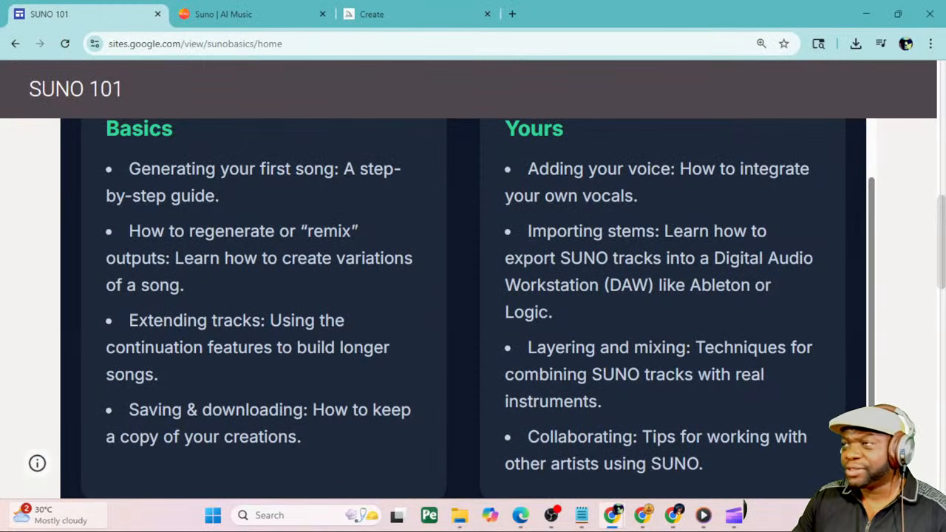
{"action": "scroll", "coordinate": [510, 332], "scroll_direction": "up", "scroll_amount": 2}
{"action": "scroll", "coordinate": [510, 332], "scroll_direction": "down", "scroll_amount": 1}
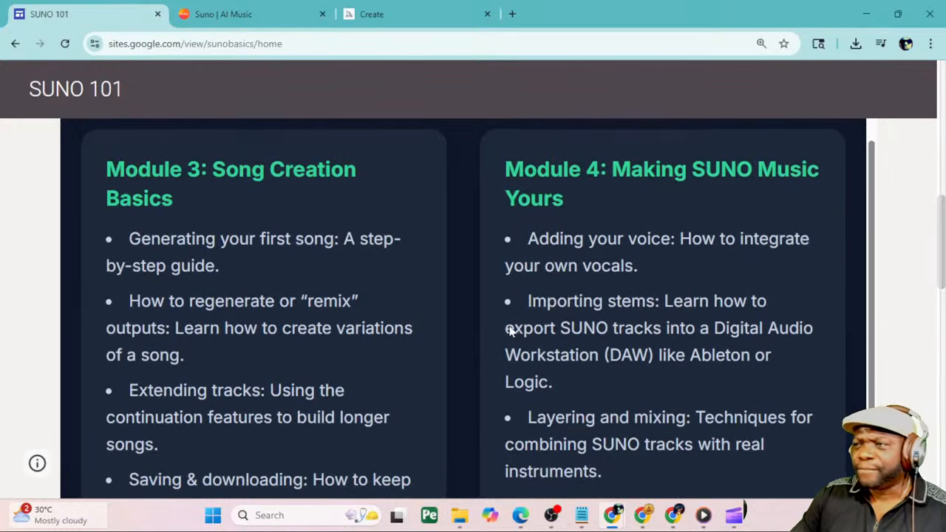
{"action": "scroll", "coordinate": [510, 332], "scroll_direction": "down", "scroll_amount": 2}
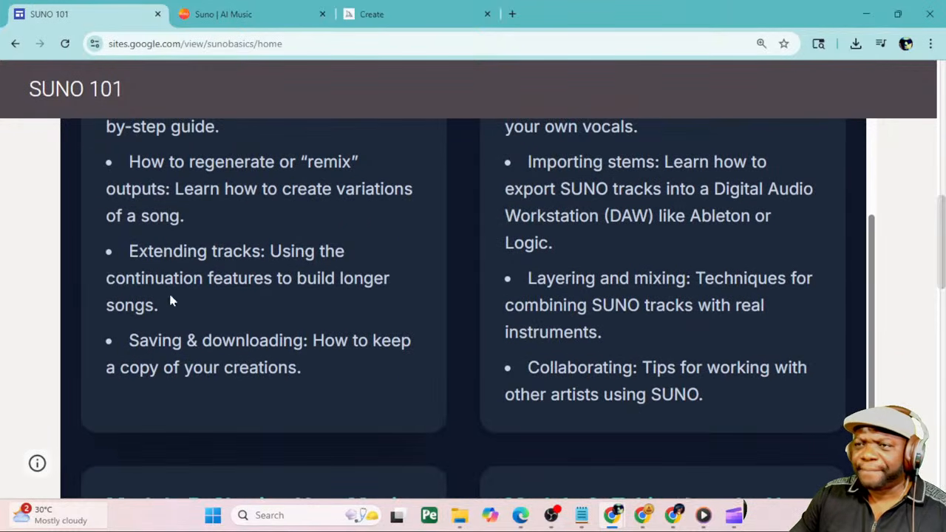
{"action": "scroll", "coordinate": [235, 316], "scroll_direction": "up", "scroll_amount": 1}
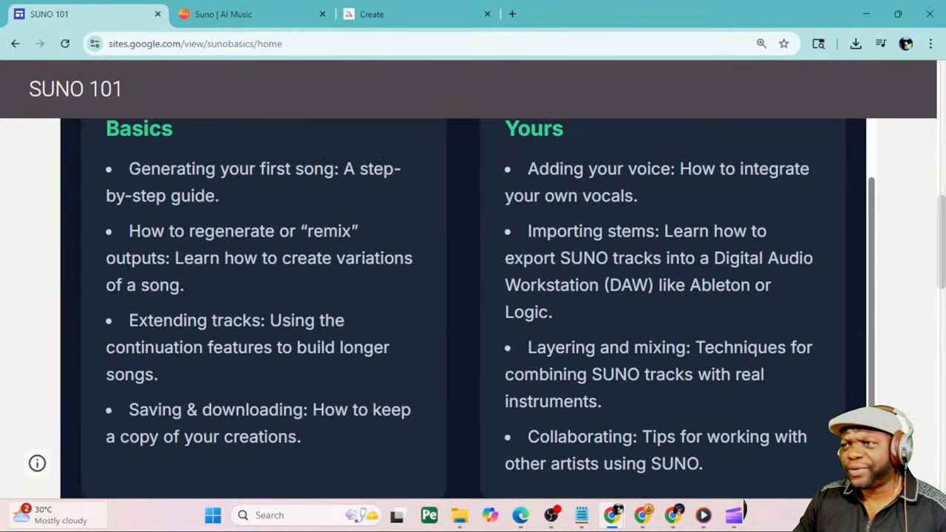
{"action": "scroll", "coordinate": [281, 407], "scroll_direction": "up", "scroll_amount": 1}
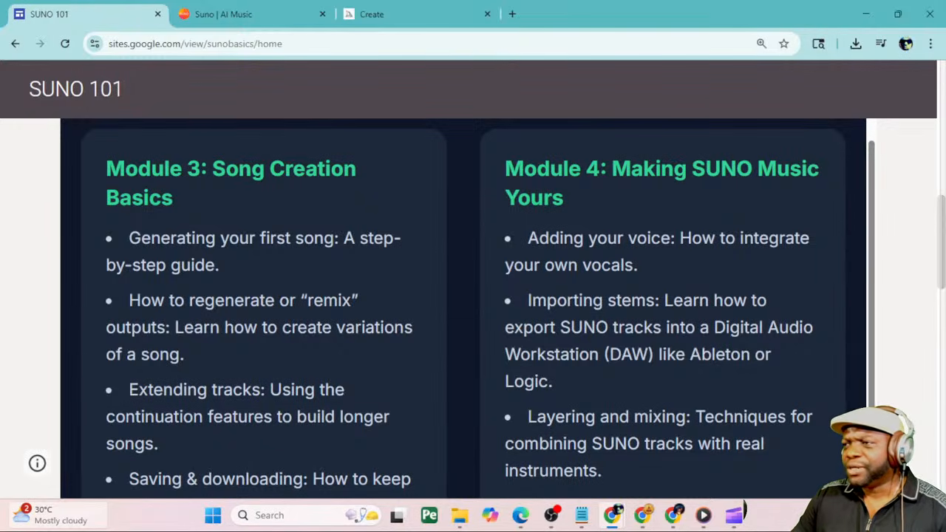
{"action": "scroll", "coordinate": [473, 309], "scroll_direction": "down", "scroll_amount": 3}
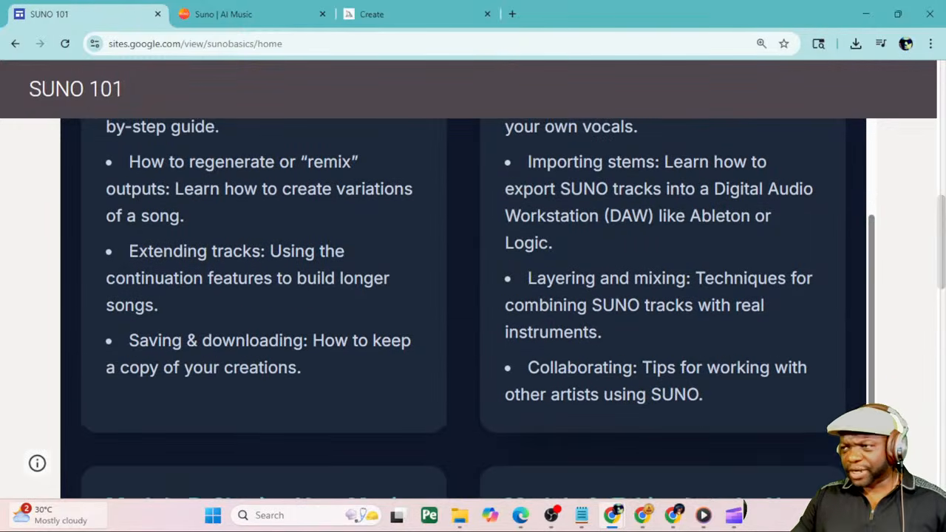
{"action": "scroll", "coordinate": [473, 308], "scroll_direction": "up", "scroll_amount": 8}
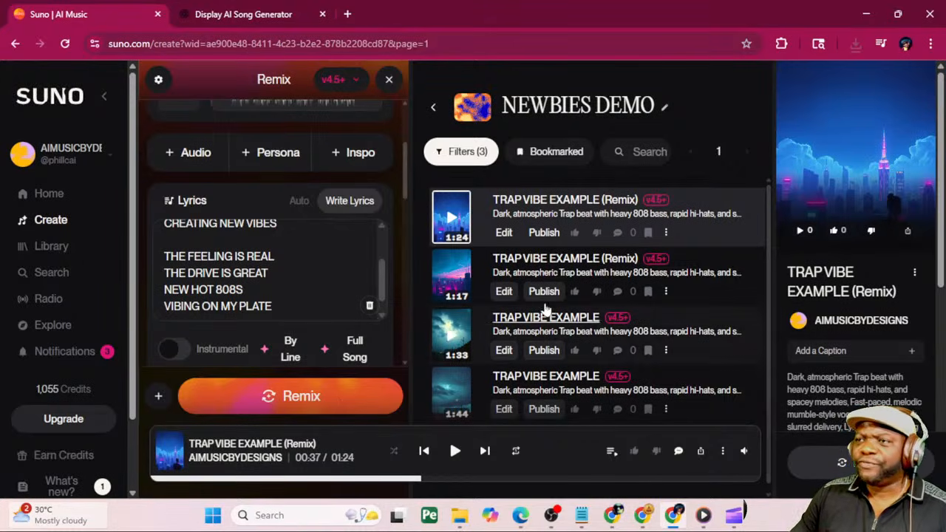
Return to the Suno remix form and delete all of its lyrics
{"action": "scroll", "coordinate": [274, 277], "scroll_direction": "up", "scroll_amount": 1}
{"action": "scroll", "coordinate": [273, 277], "scroll_direction": "up", "scroll_amount": 2}
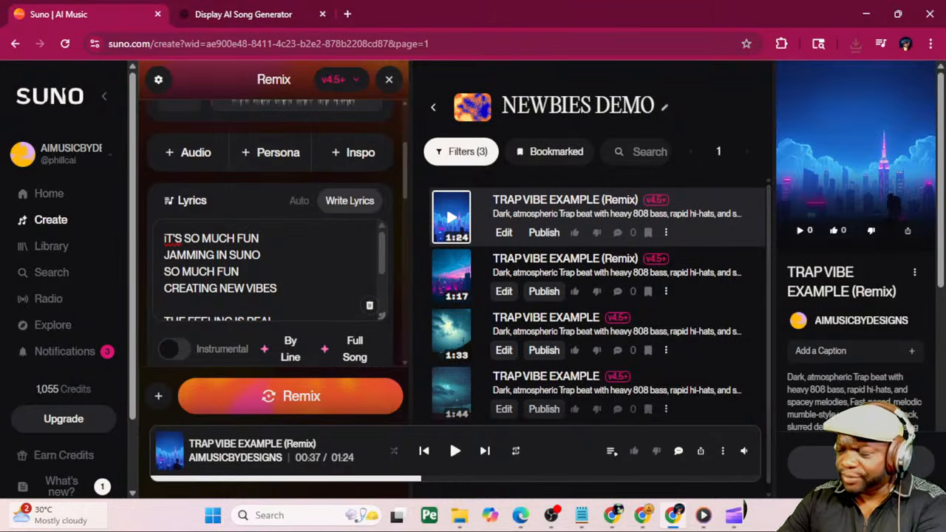
{"action": "key", "text": "ctrl+a"}
{"action": "key", "text": "BackSpace"}
Clear the style description and remove the TRAP VIBE EXAMPLE source track from the remix form
{"action": "scroll", "coordinate": [264, 275], "scroll_direction": "down", "scroll_amount": 3}
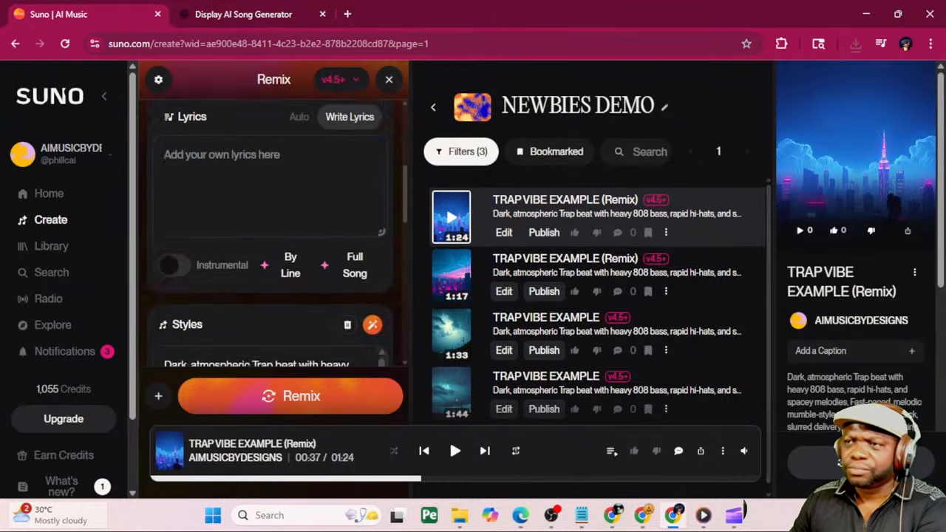
{"action": "left_click", "coordinate": [264, 275]}
{"action": "key", "text": "ctrl+a"}
{"action": "key", "text": "BackSpace"}
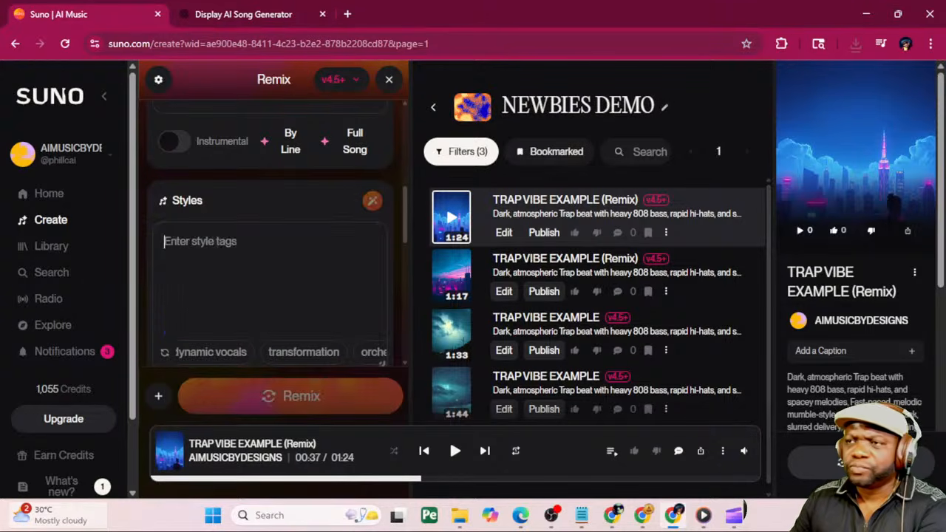
{"action": "scroll", "coordinate": [274, 281], "scroll_direction": "up", "scroll_amount": 5}
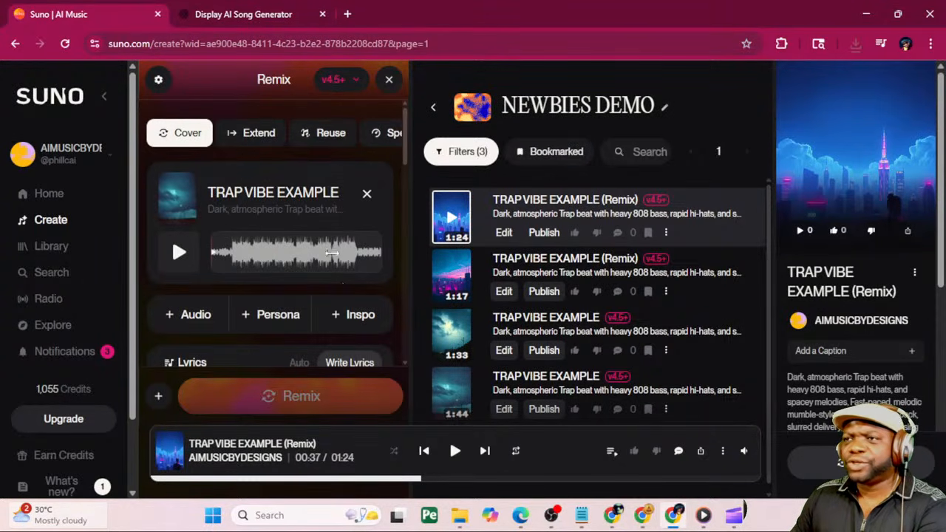
{"action": "left_click", "coordinate": [367, 195]}
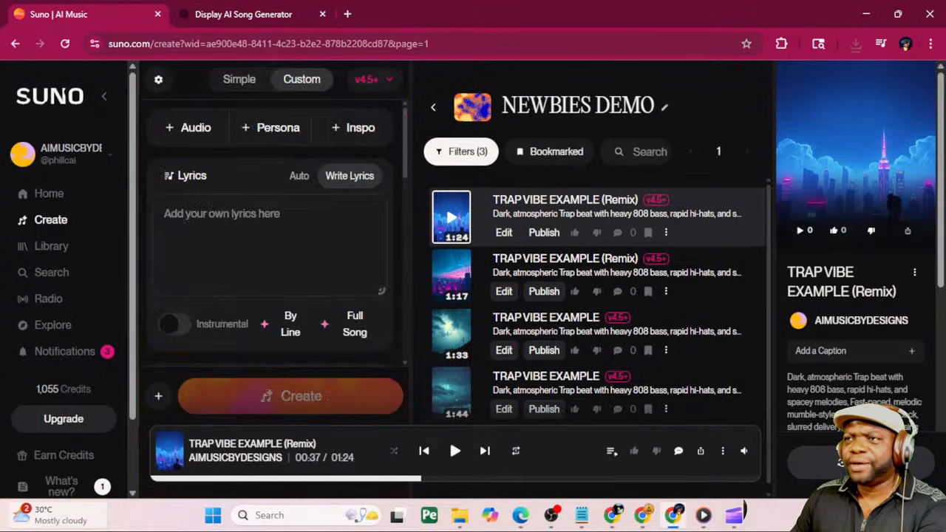
Record a new audio clip about 20 seconds long as song input
{"action": "left_click", "coordinate": [196, 131]}
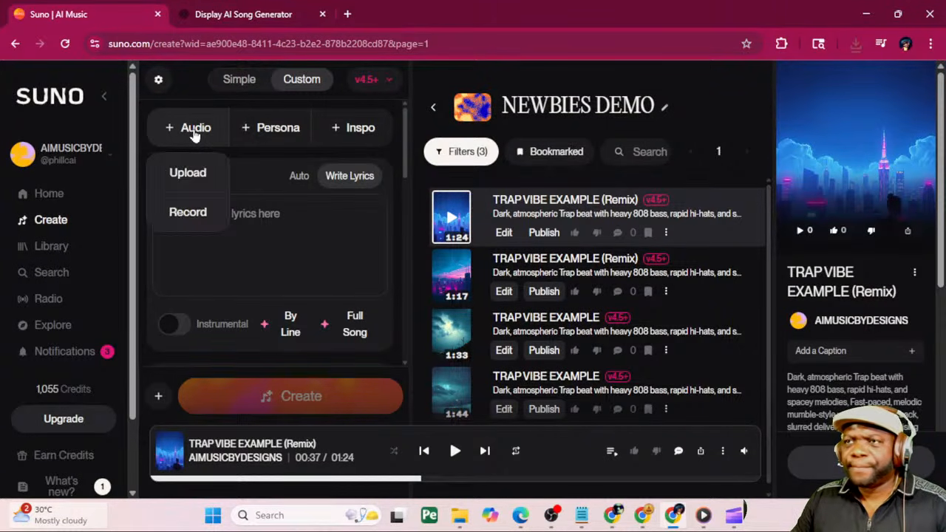
{"action": "left_click", "coordinate": [193, 213]}
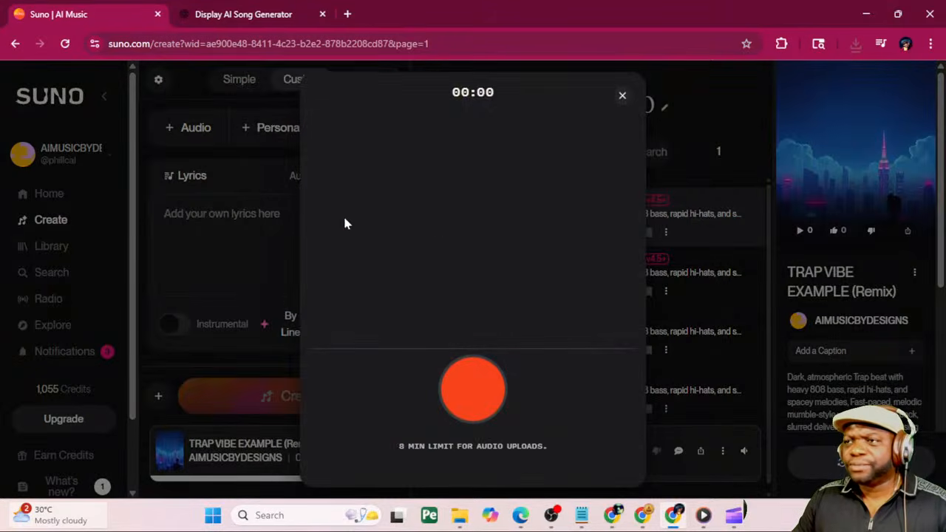
{"action": "left_click", "coordinate": [473, 388]}
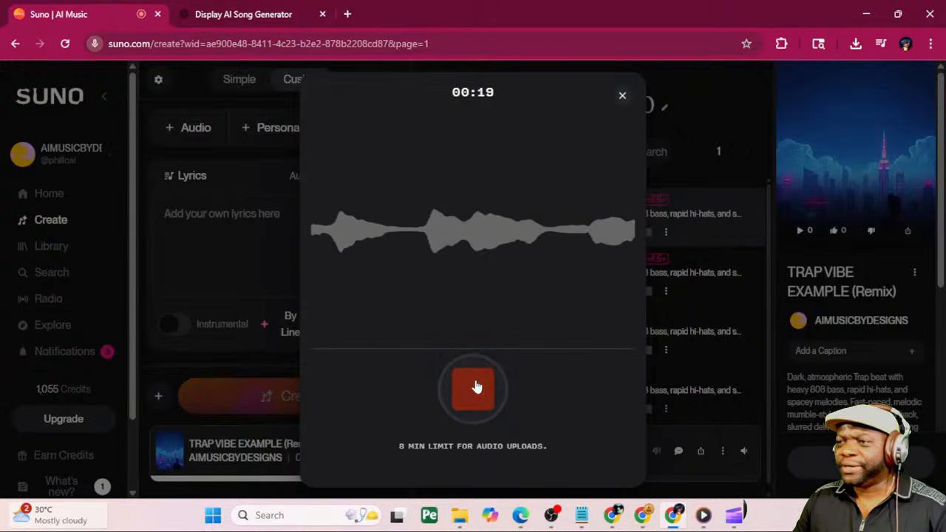
{"action": "left_click", "coordinate": [479, 394]}
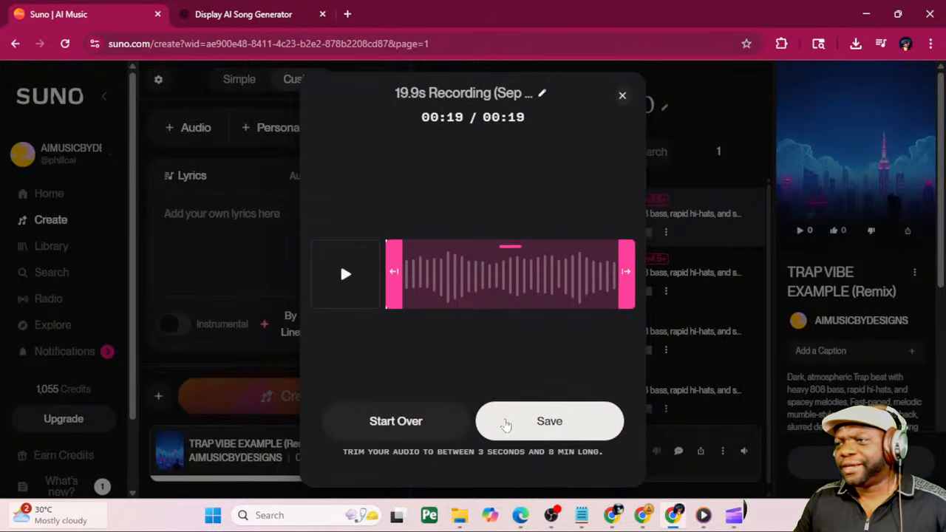
Save the 19.9-second recording, load it as the source for a Cover, and preview its first few seconds
{"action": "left_click", "coordinate": [507, 425]}
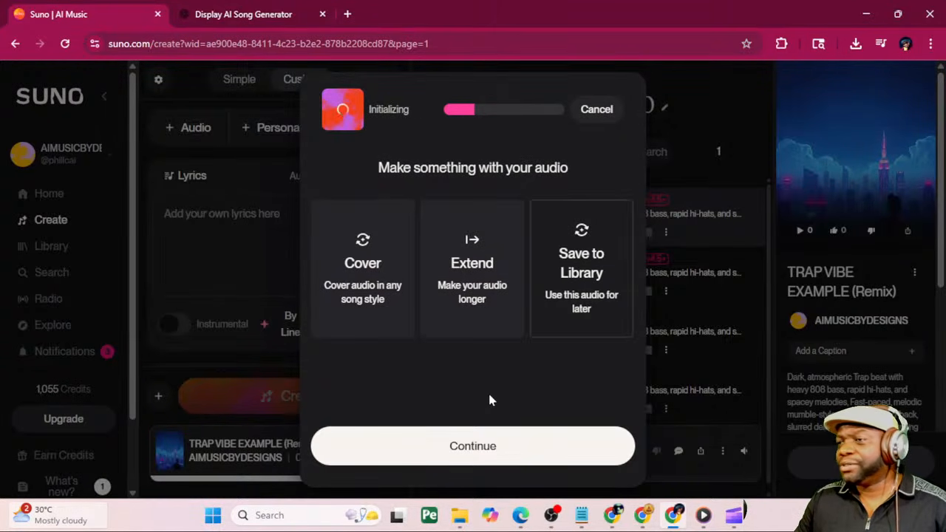
{"action": "left_click", "coordinate": [379, 326]}
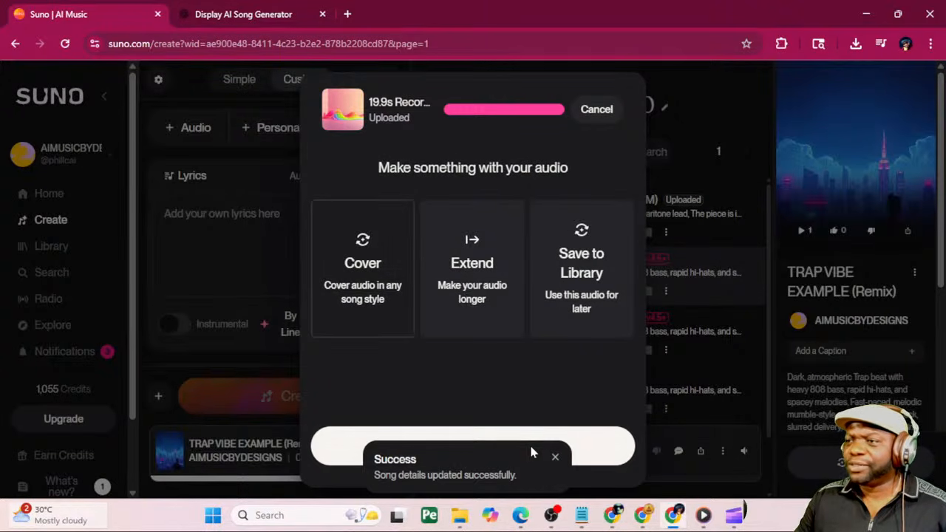
{"action": "left_click", "coordinate": [592, 441]}
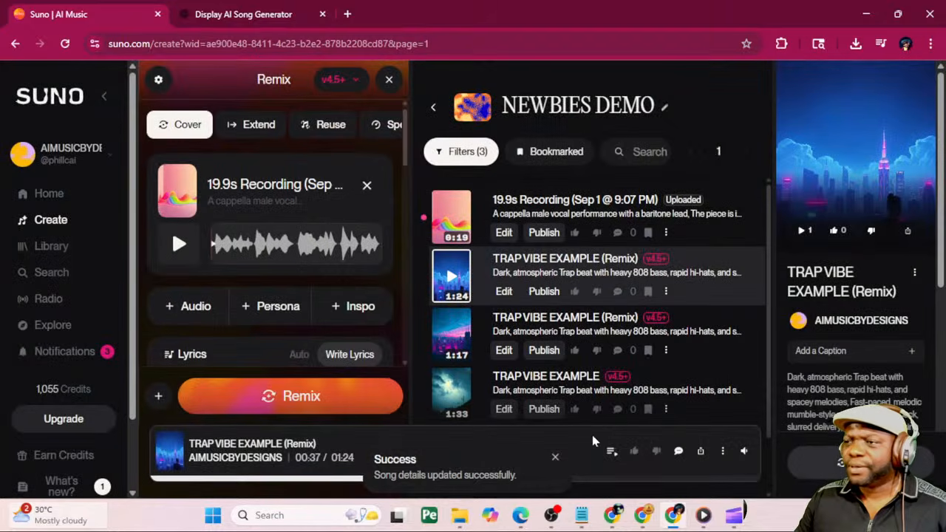
{"action": "left_click", "coordinate": [179, 244]}
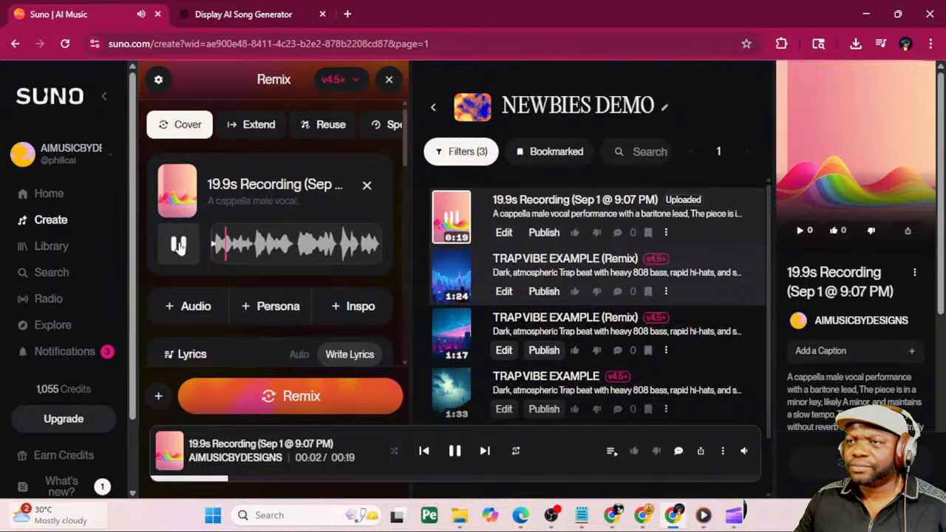
{"action": "left_click", "coordinate": [178, 245]}
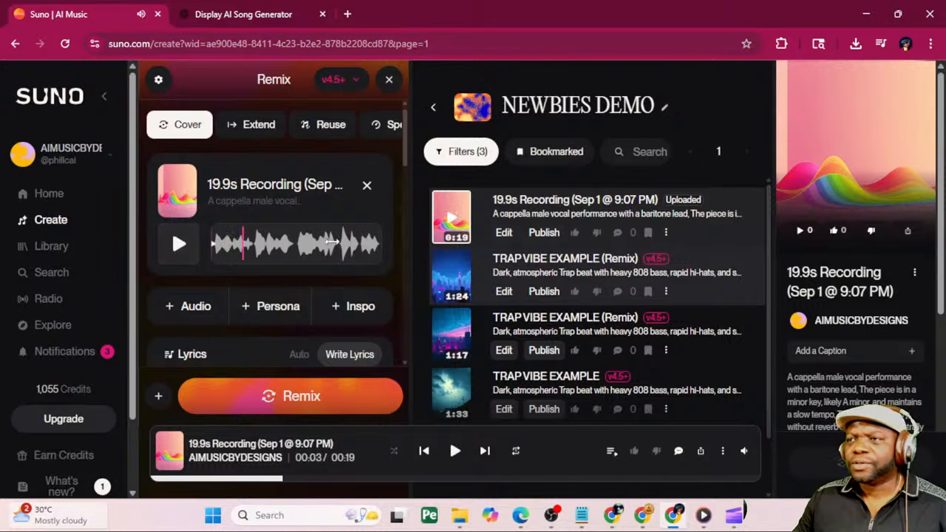
Start the cover's style description with "1950S BIG BAND", "SOARING TRUMPET LEAD" and "SAX SOLO (BARITONE)" on separate lines
{"action": "scroll", "coordinate": [405, 184], "scroll_direction": "down", "scroll_amount": 2}
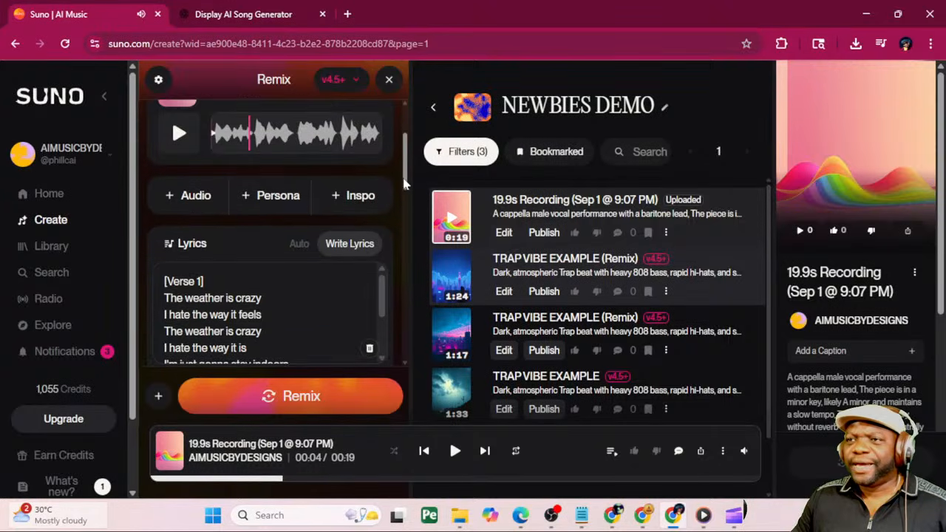
{"action": "left_click_drag", "start_coordinate": [404, 184], "coordinate": [397, 238]}
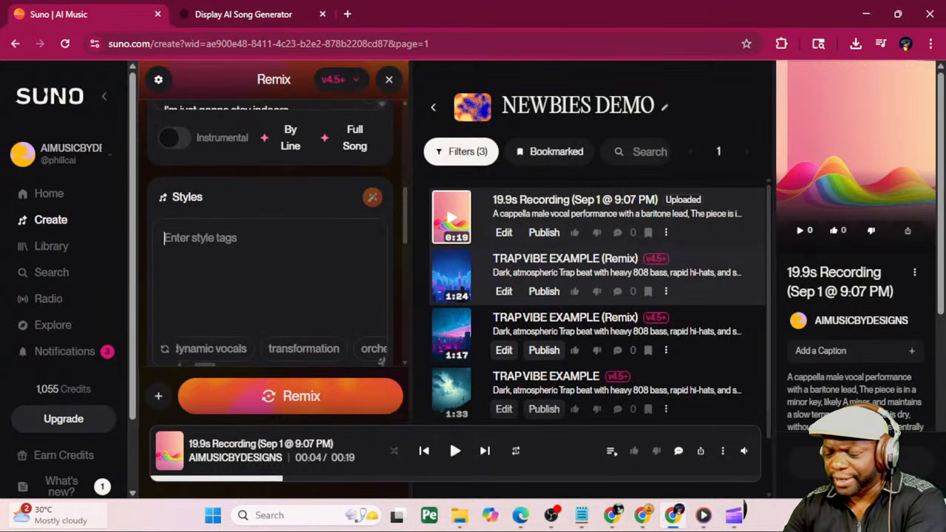
{"action": "type", "text": "1950"}
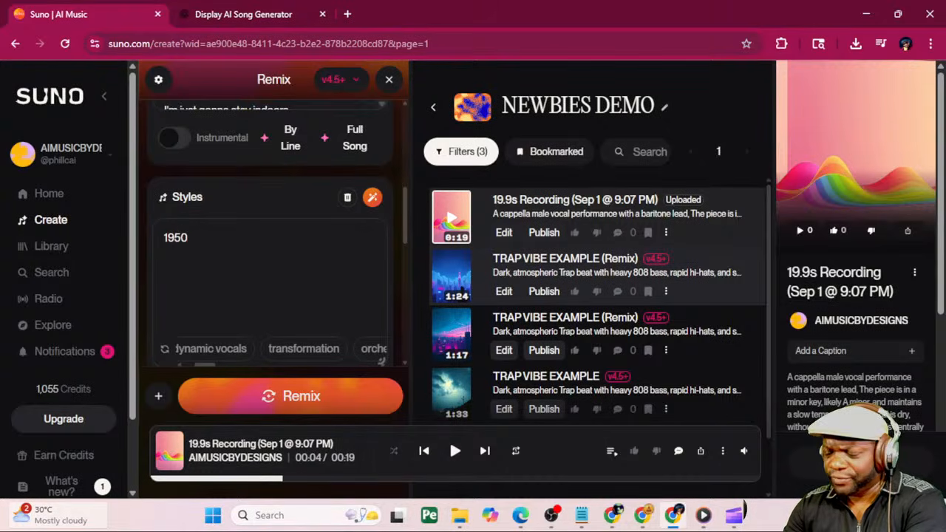
{"action": "type", "text": "S BIG"}
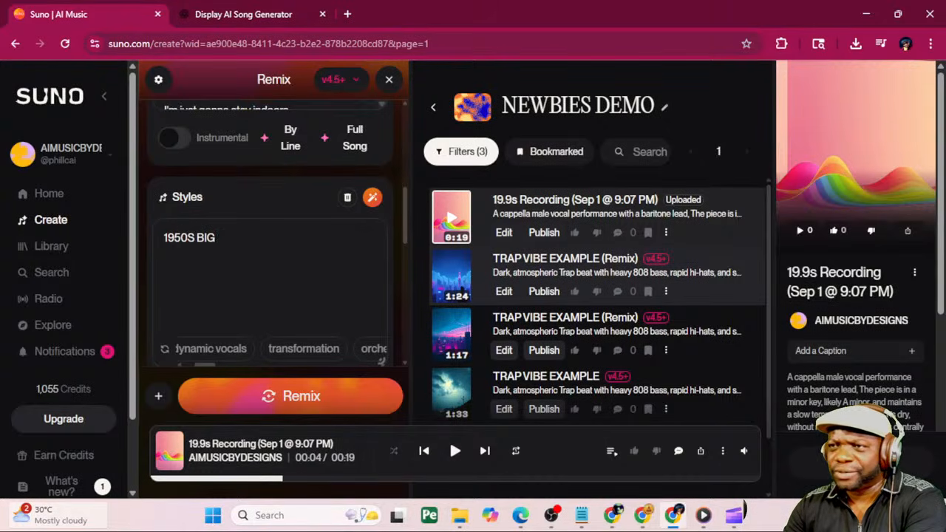
{"action": "type", "text": " BAND"}
{"action": "key", "text": "Return"}
{"action": "type", "text": "SO"}
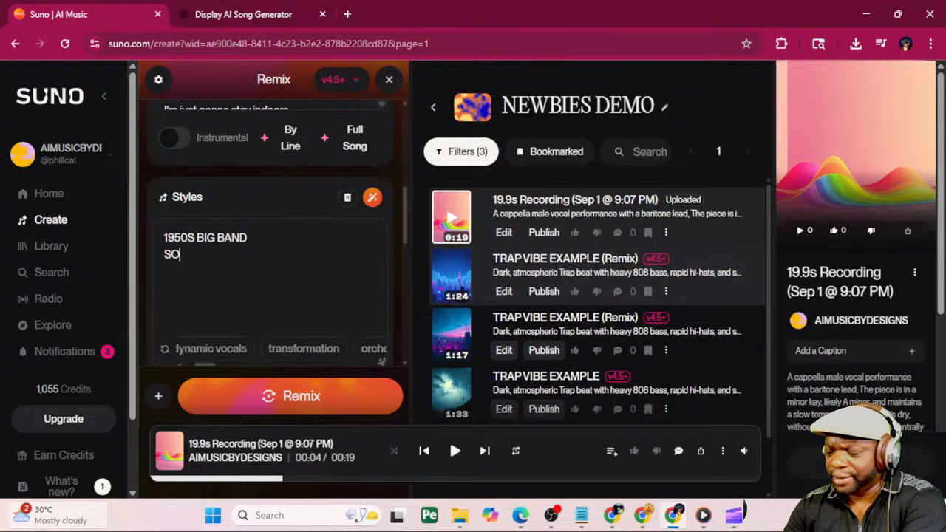
{"action": "type", "text": "ARING"}
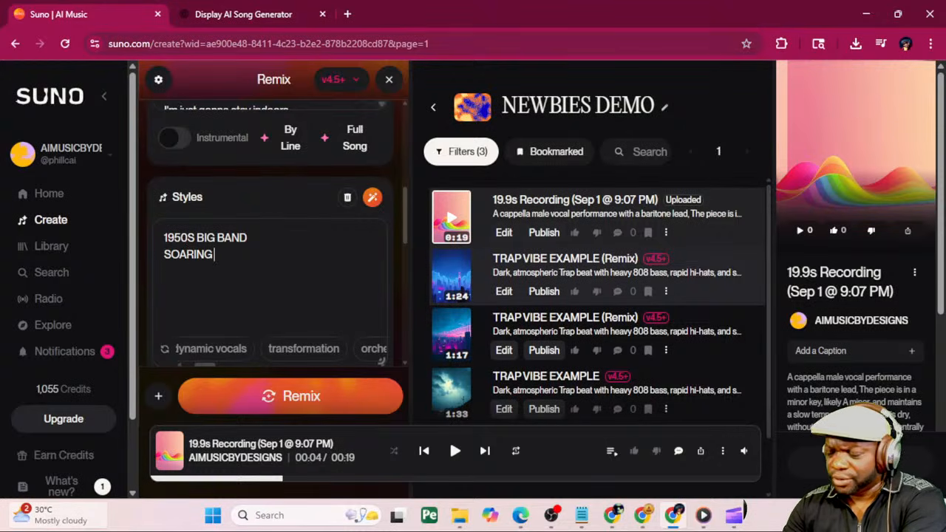
{"action": "type", "text": " TRUMPET"}
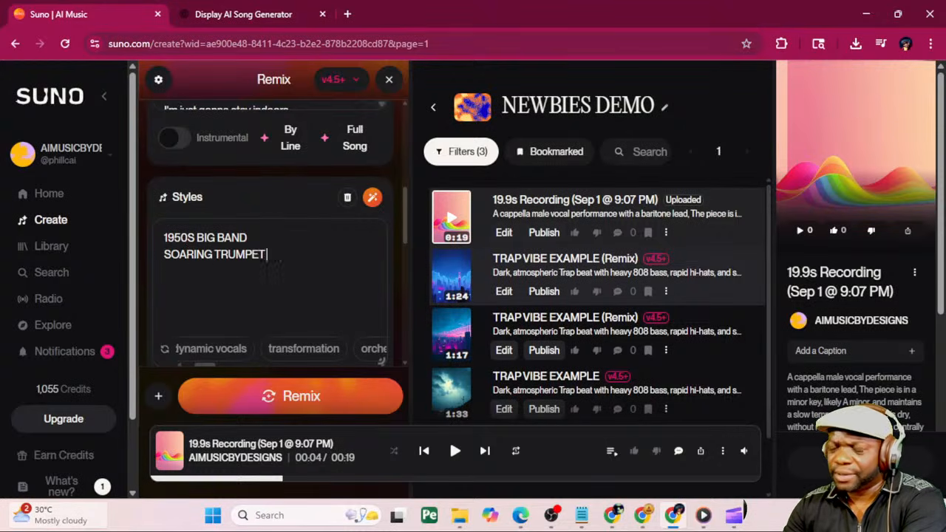
{"action": "type", "text": " LEAD"}
{"action": "key", "text": "Return"}
{"action": "type", "text": "SAX"}
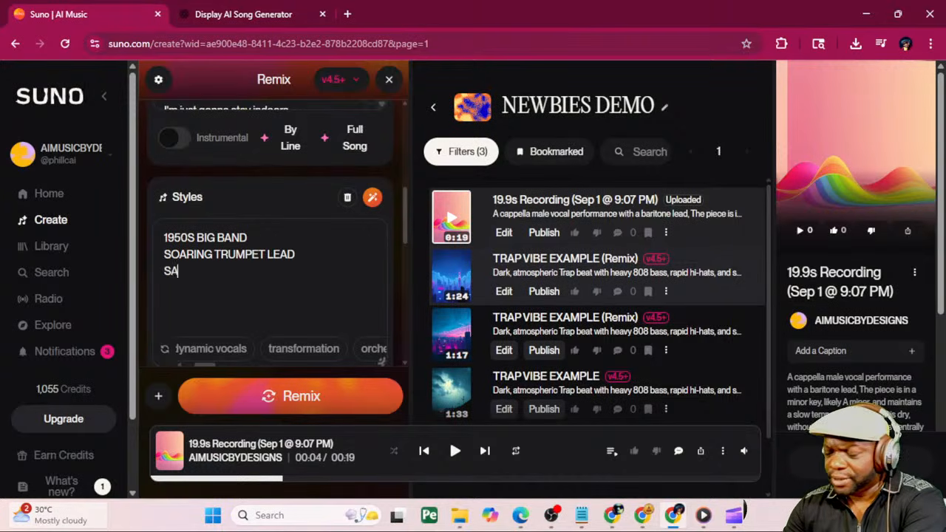
{"action": "key", "text": "Return"}
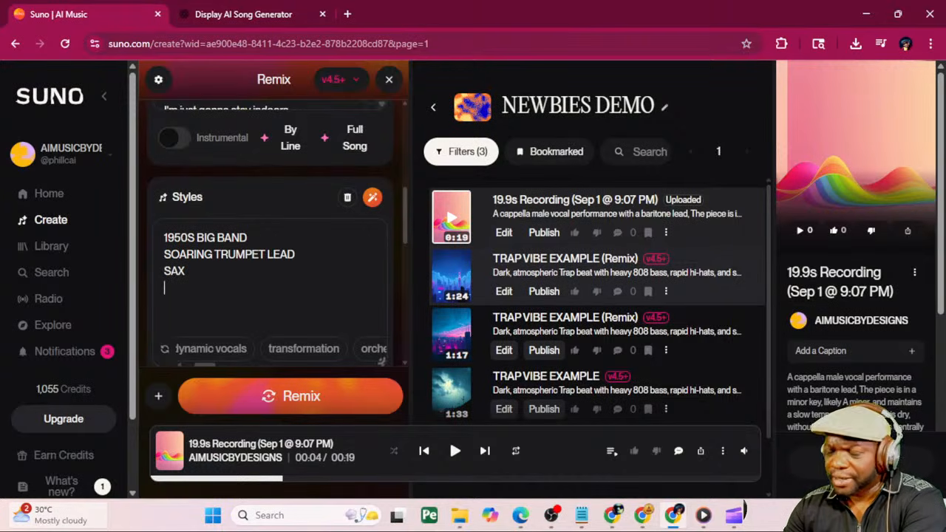
{"action": "type", "text": "SOLO"}
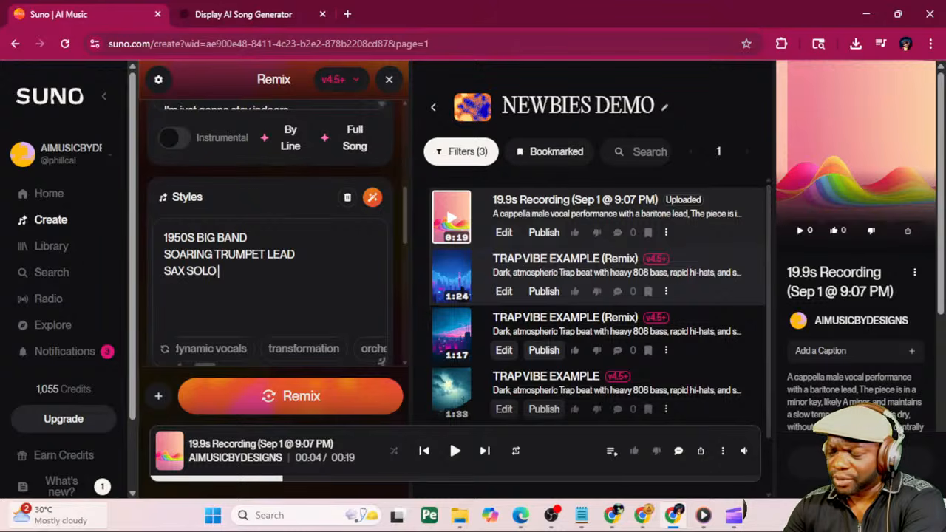
{"action": "type", "text": " (BARITONE) "}
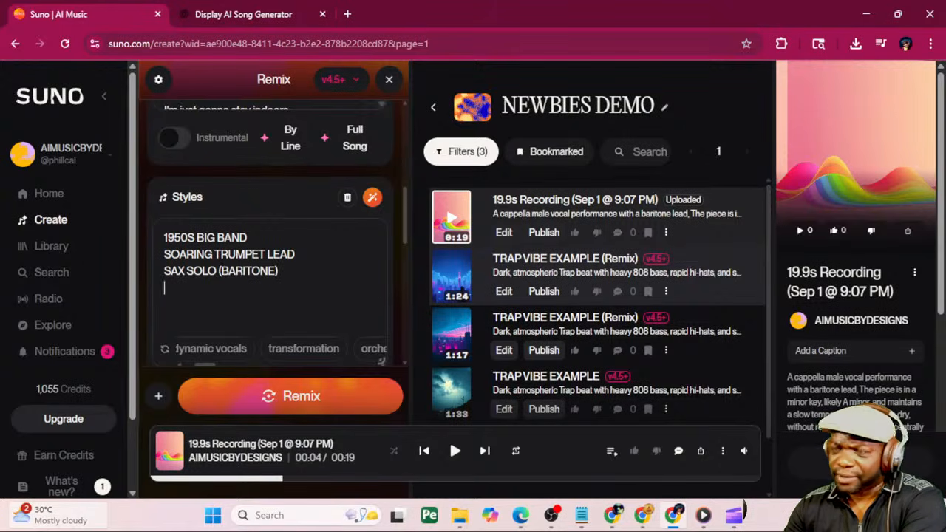
Add "PIANO", "BASS", "DRUMS" and "PUNCHY DRUMS (" as further lines of the style description
{"action": "type", "text": "PIANO"}
{"action": "key", "text": "Return"}
{"action": "type", "text": "BASS"}
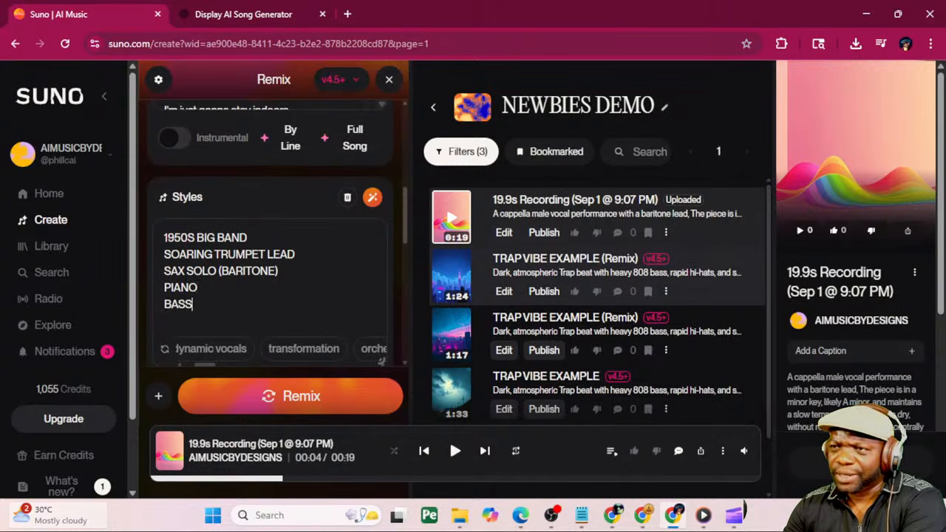
{"action": "key", "text": "Return"}
{"action": "type", "text": "DRUMS"}
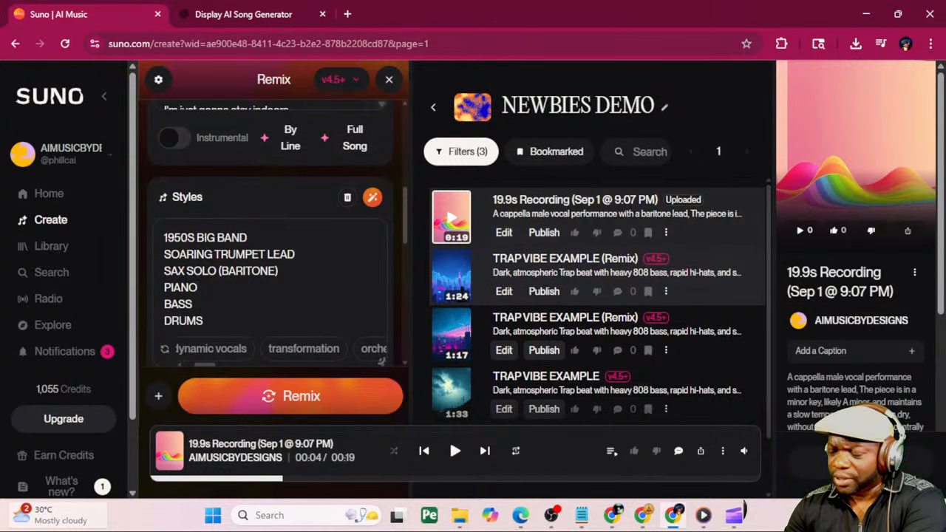
{"action": "key", "text": "Return"}
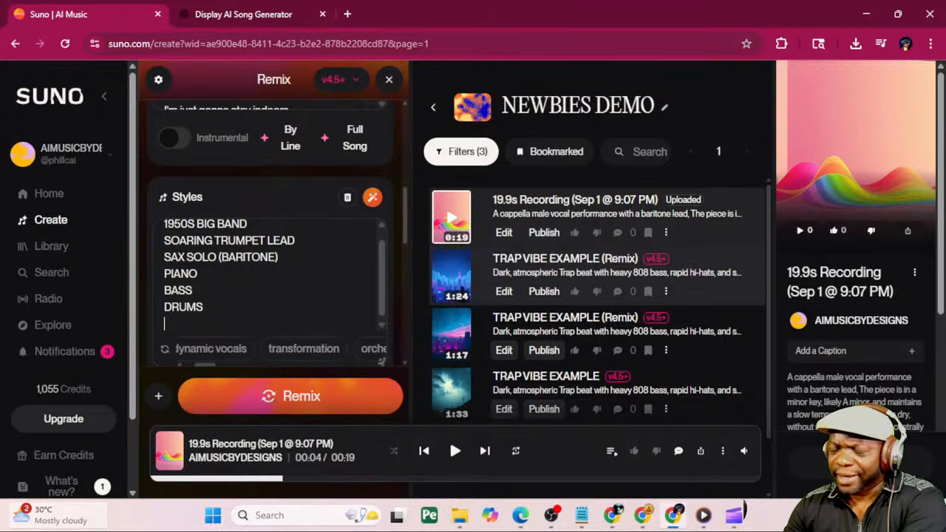
{"action": "type", "text": "PUN"}
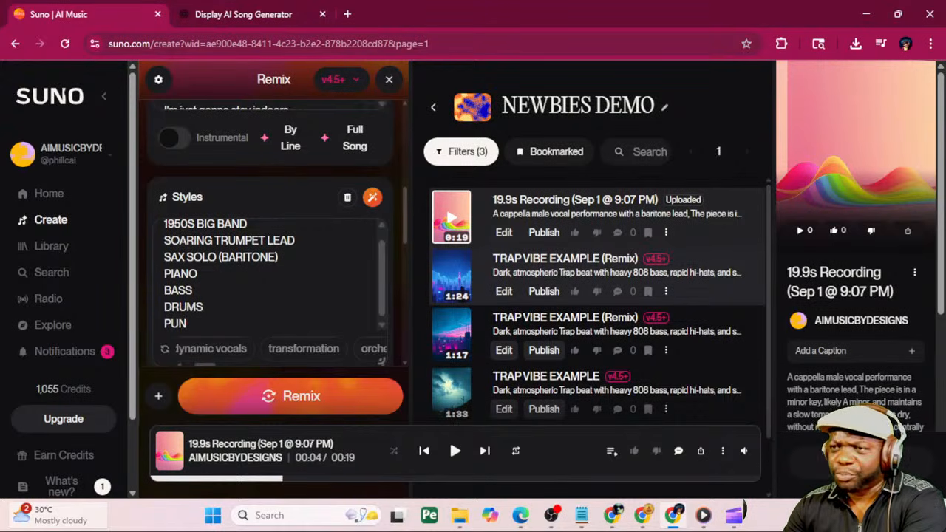
{"action": "type", "text": "CHY DRU"}
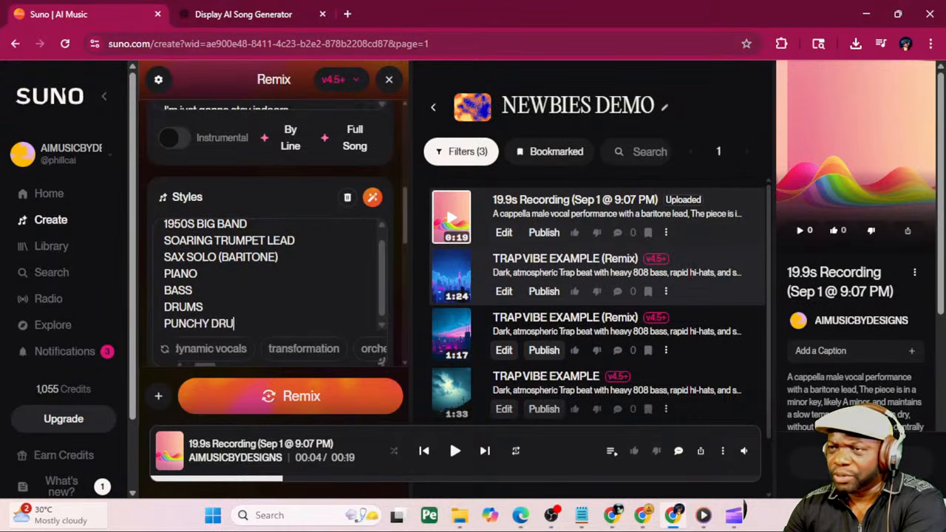
{"action": "type", "text": "MS ("}
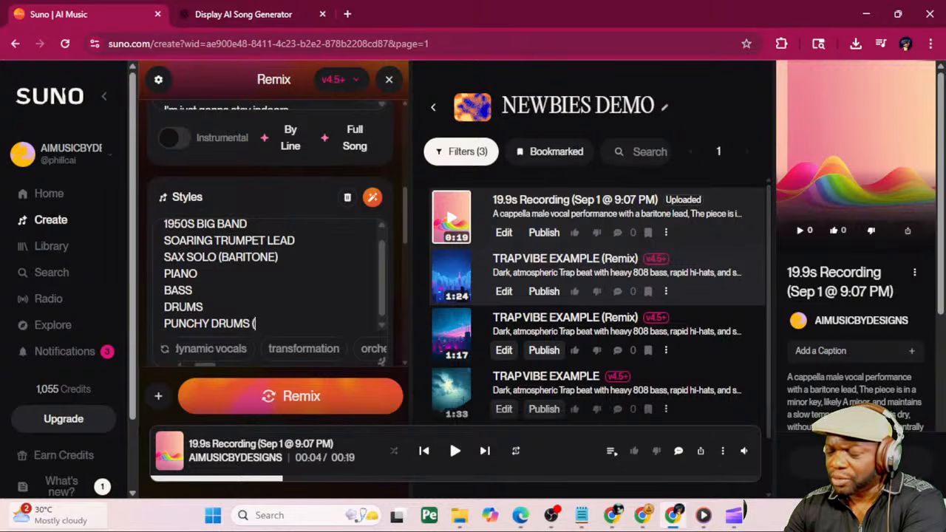
Complete the last style line as "PUNCHY DRUMS (BRUSHES FOR VERSE)"
{"action": "type", "text": "BRUSHES"}
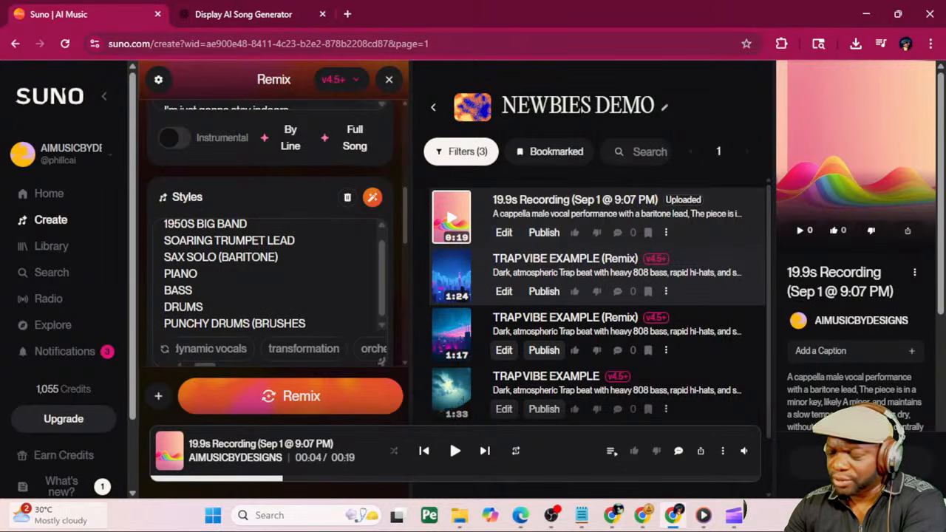
{"action": "type", "text": " FOR "}
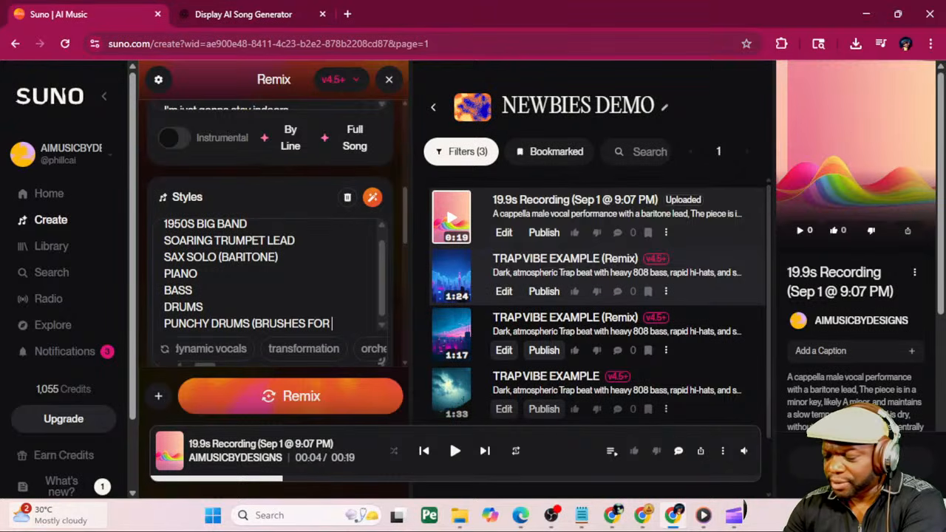
{"action": "type", "text": "VERSE)"}
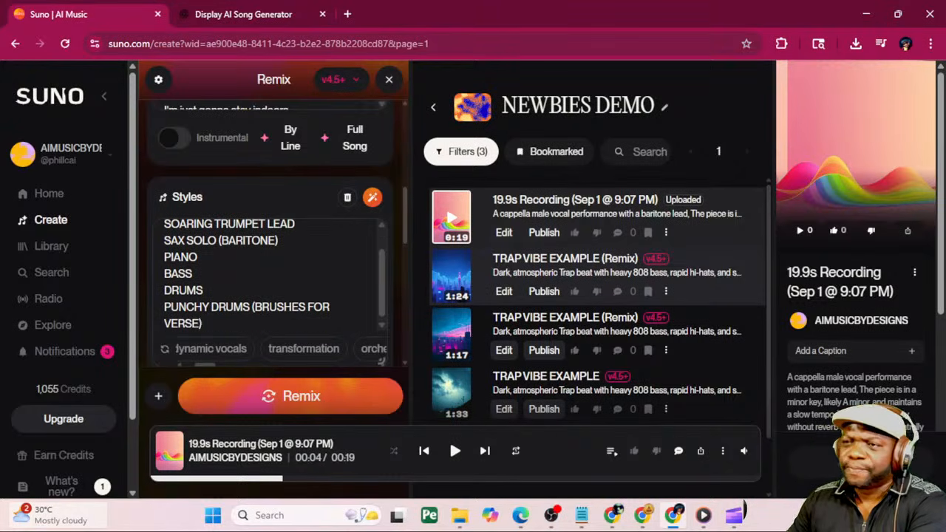
{"action": "scroll", "coordinate": [273, 273], "scroll_direction": "up", "scroll_amount": 6}
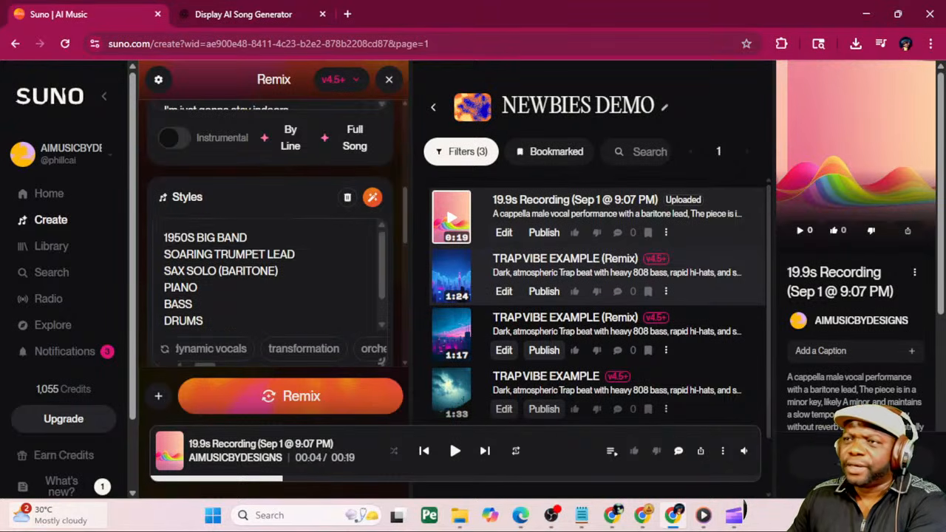
Append a CHORUS section to the lyrics that repeats the last four lines, from "I'm just gonna stay indoors" to "I hate the way it feels"
{"action": "scroll", "coordinate": [273, 281], "scroll_direction": "down", "scroll_amount": 5}
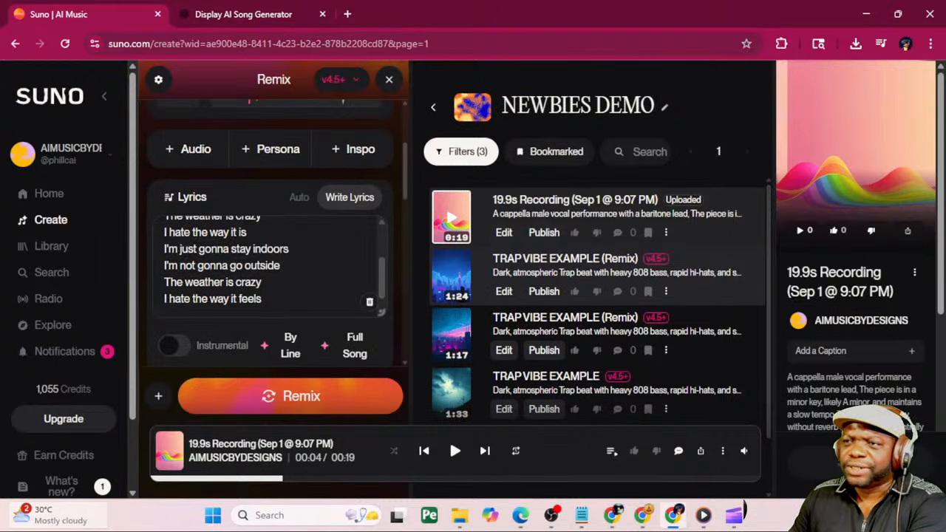
{"action": "key", "text": "shift+Up"}
{"action": "key", "text": "shift+Up"}
{"action": "key", "text": "shift+Up"}
{"action": "key", "text": "shift+Home"}
{"action": "key", "text": "ctrl+c"}
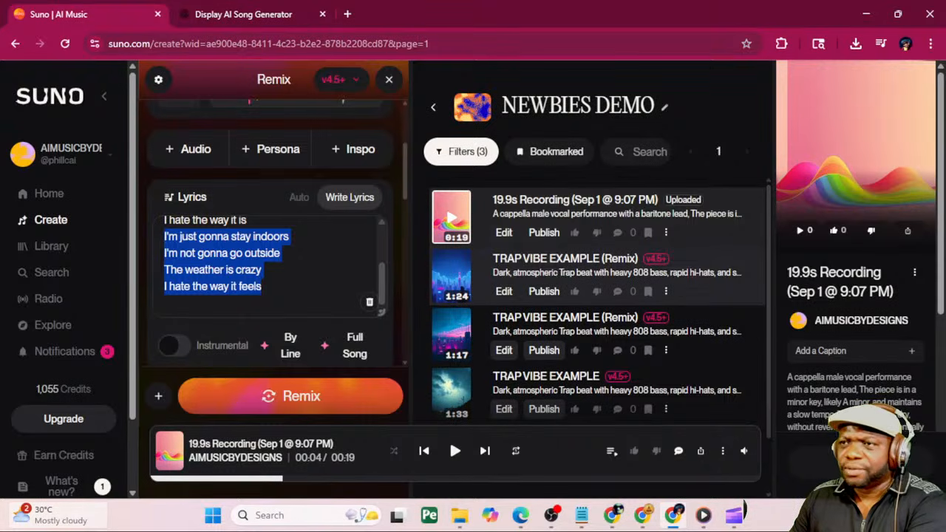
{"action": "left_click", "coordinate": [263, 286]}
{"action": "key", "text": "Return"}
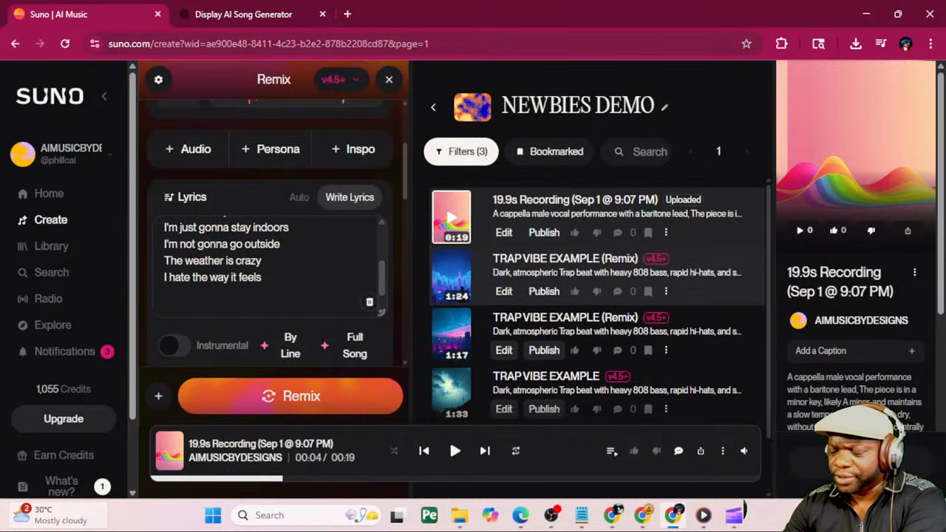
{"action": "type", "text": "CHORUS"}
{"action": "key", "text": "Return"}
{"action": "key", "text": "ctrl+v"}
{"action": "key", "text": "Return"}
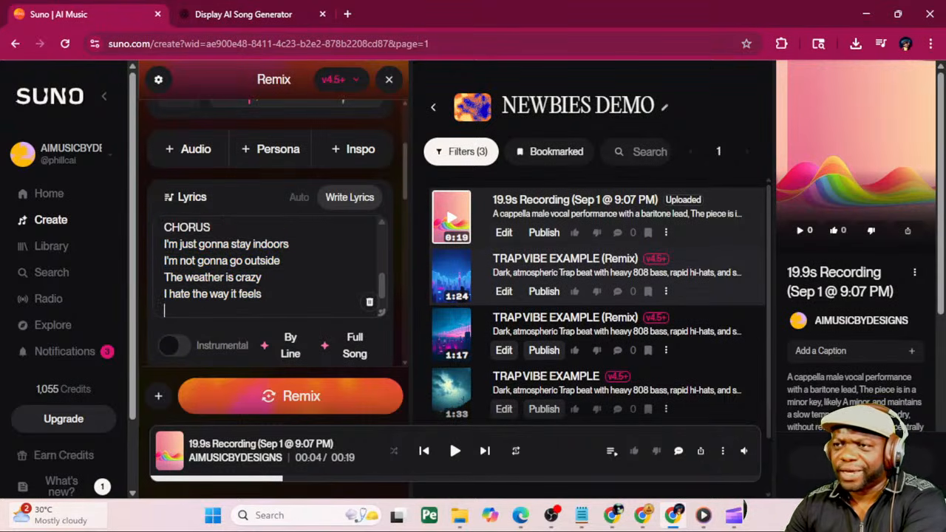
Add a VERSE section below the chorus, filled with the same four copied lyric lines
{"action": "key", "text": "Return"}
{"action": "type", "text": "VERSE"}
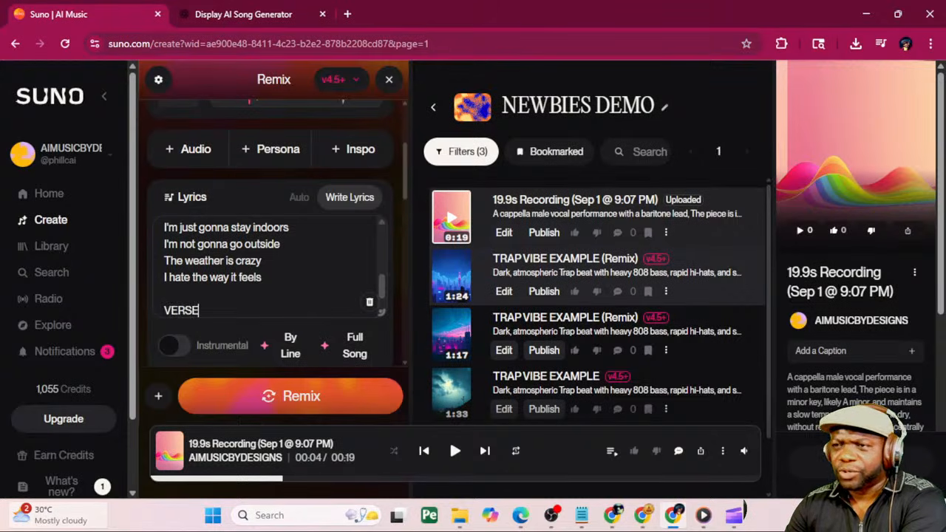
{"action": "key", "text": "Return"}
{"action": "key", "text": "ctrl+v"}
{"action": "key", "text": "Return"}
Add another CHORUS section after the new verse with the copied four lines, leaving a blank line below
{"action": "key", "text": "Return"}
{"action": "type", "text": "CHORUS"}
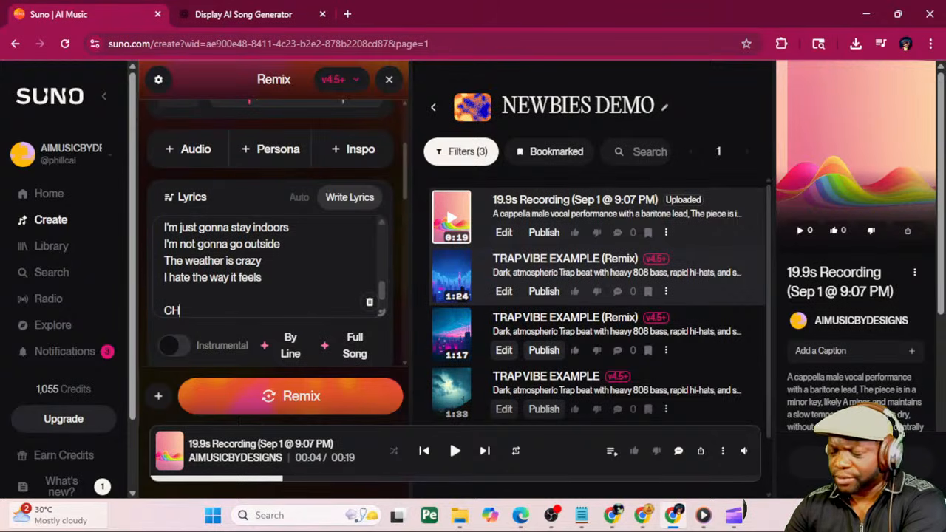
{"action": "key", "text": "Return"}
{"action": "key", "text": "Return"}
{"action": "key", "text": "Return"}
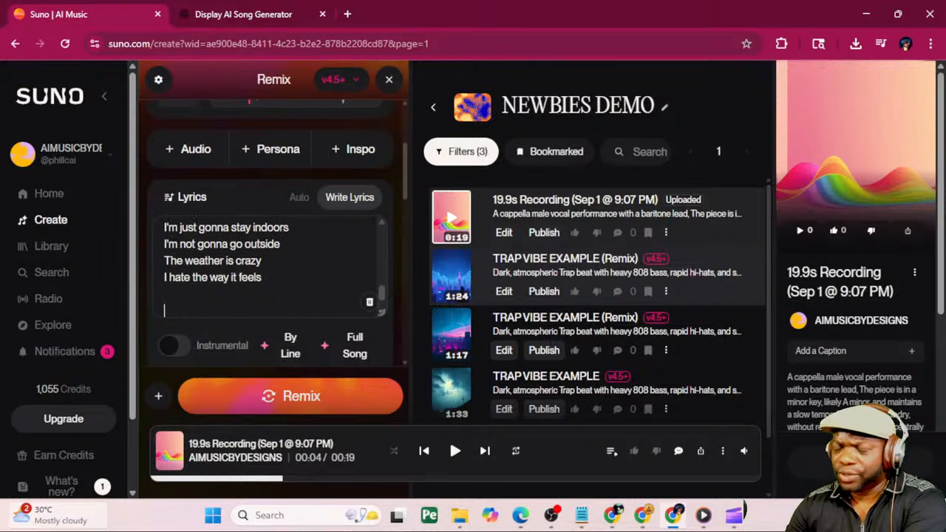
Add a BRIDGE section at the end of the lyrics with the line "STAY AWAY MISERABLE WEATHER"
{"action": "type", "text": "BRIDGE"}
{"action": "key", "text": "Return"}
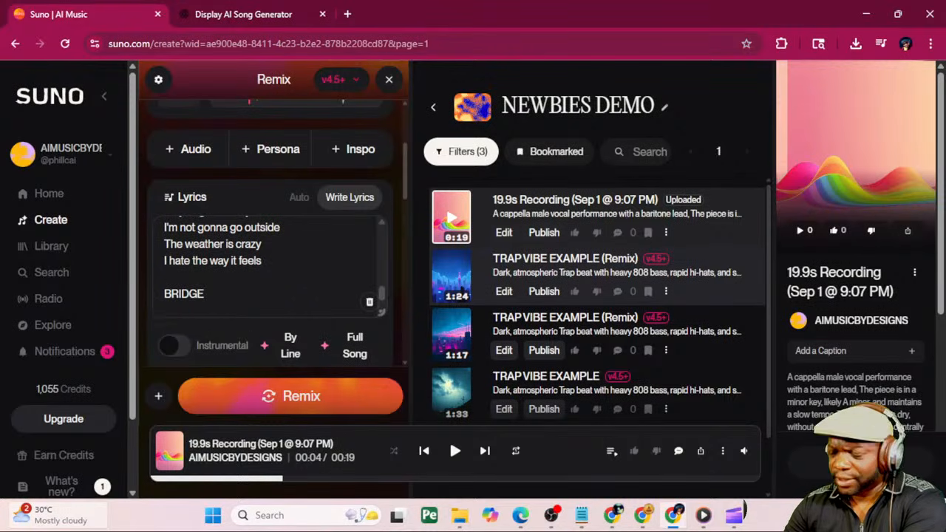
{"action": "type", "text": "STAY AWAY "}
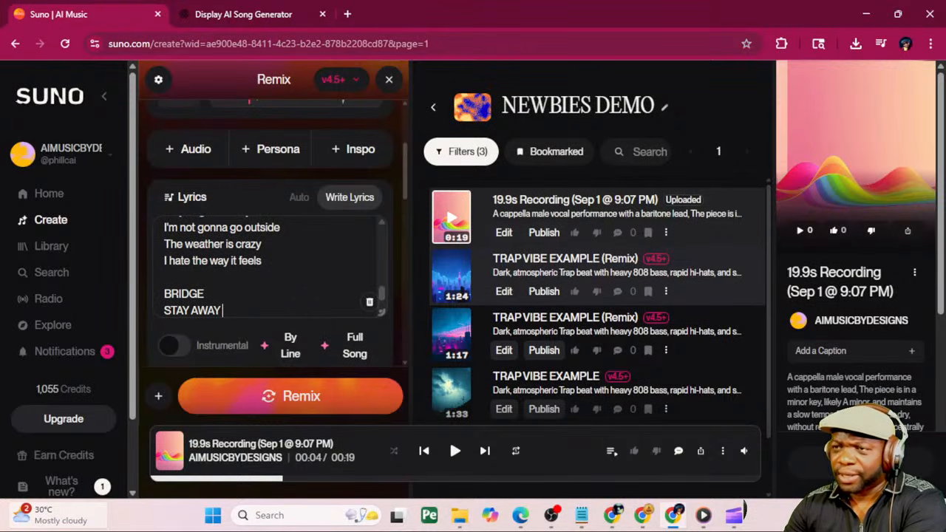
{"action": "type", "text": "MISERABLE W"}
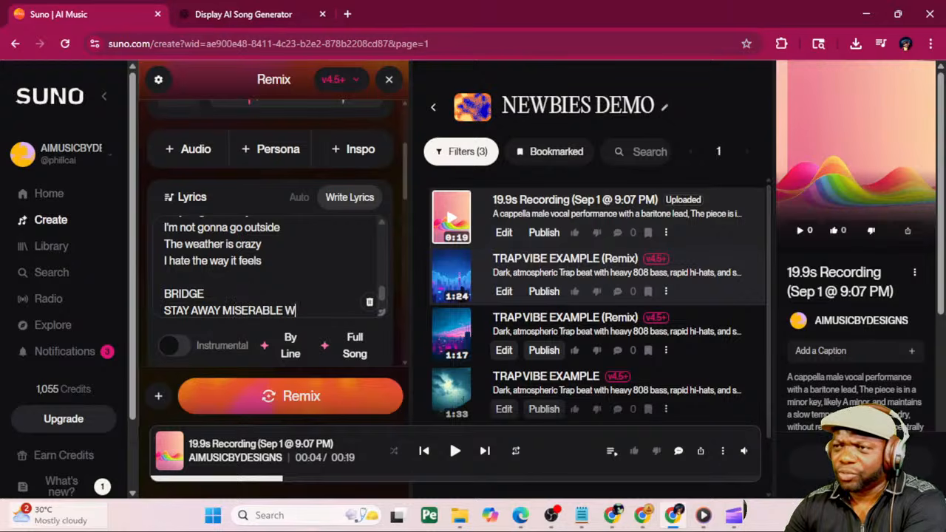
{"action": "type", "text": "EAHTHER"}
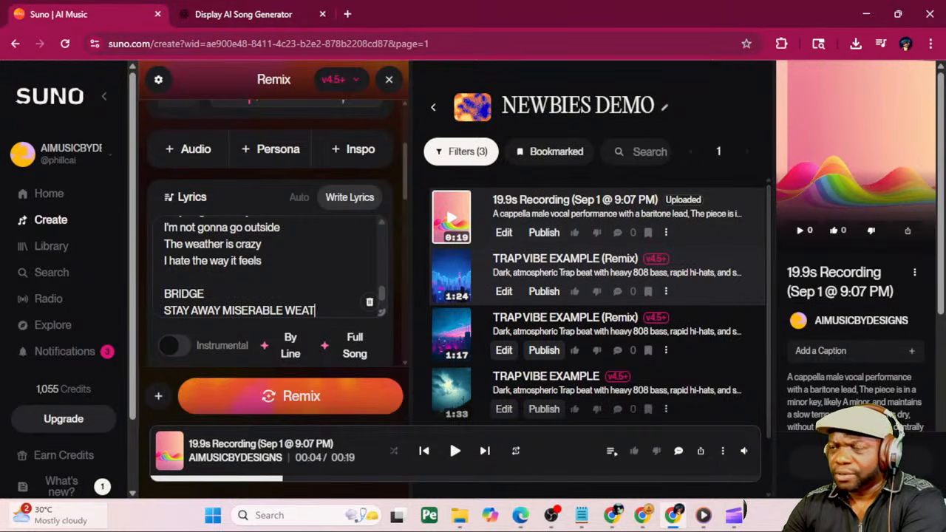
Duplicate the bridge line "STAY AWAY MISERABLE WEATHER" so that the bridge has four identical lines
{"action": "key", "text": "ctrl+shift+Left"}
{"action": "key", "text": "ctrl+shift+Left"}
{"action": "key", "text": "ctrl+shift+Left"}
{"action": "key", "text": "ctrl+shift+Left"}
{"action": "key", "text": "ctrl+c"}
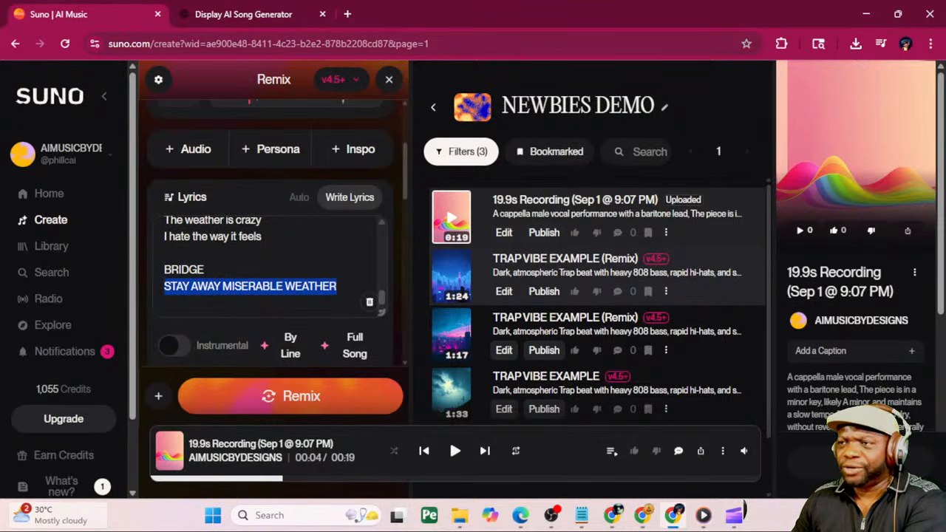
{"action": "key", "text": "Right"}
{"action": "key", "text": "ctrl+v"}
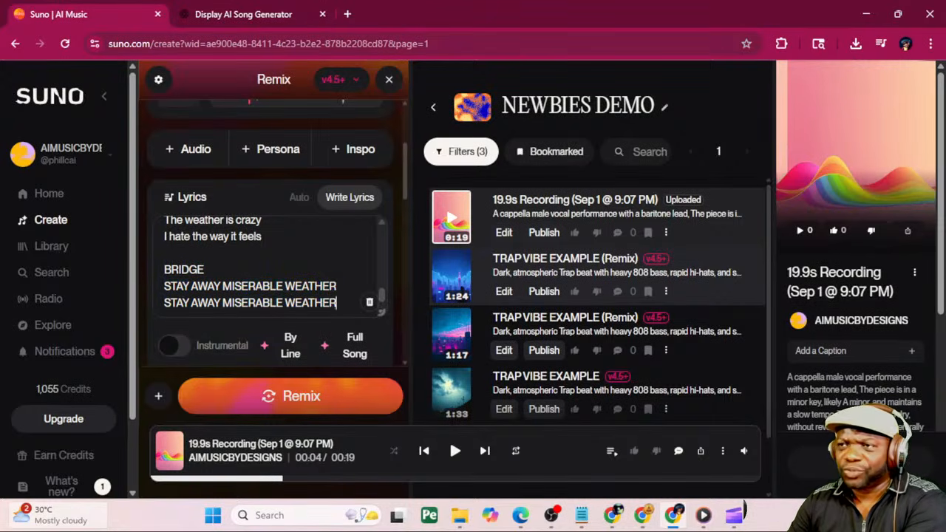
{"action": "key", "text": "Return"}
{"action": "key", "text": "ctrl+v"}
{"action": "key", "text": "Return"}
{"action": "key", "text": "ctrl+v"}
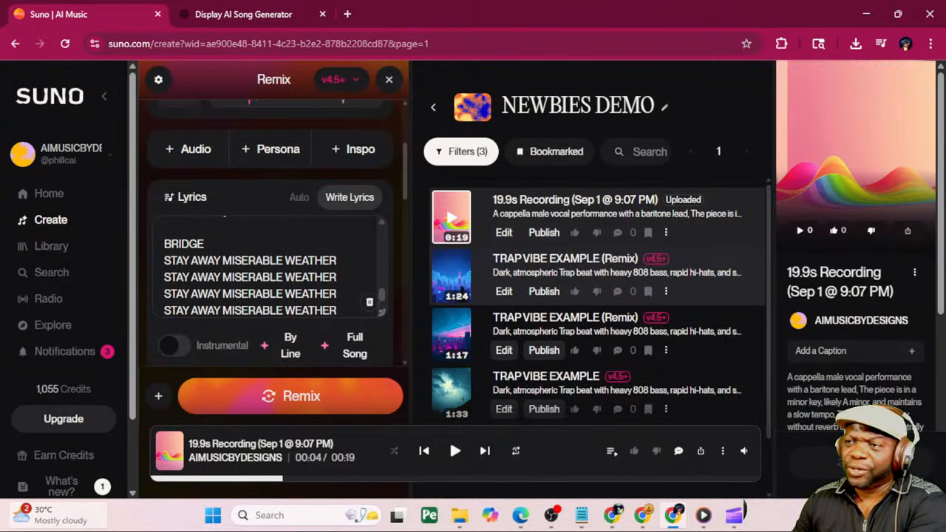
{"action": "key", "text": "Return"}
Set the Audio Influence to 91% and the vocal gender to Male in the advanced options
{"action": "scroll", "coordinate": [270, 266], "scroll_direction": "up", "scroll_amount": 10}
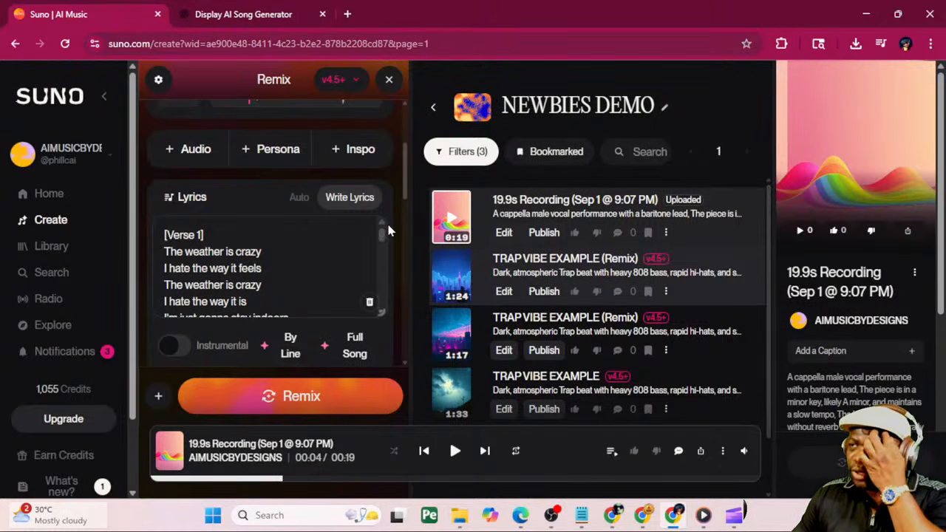
{"action": "scroll", "coordinate": [358, 247], "scroll_direction": "up", "scroll_amount": 3}
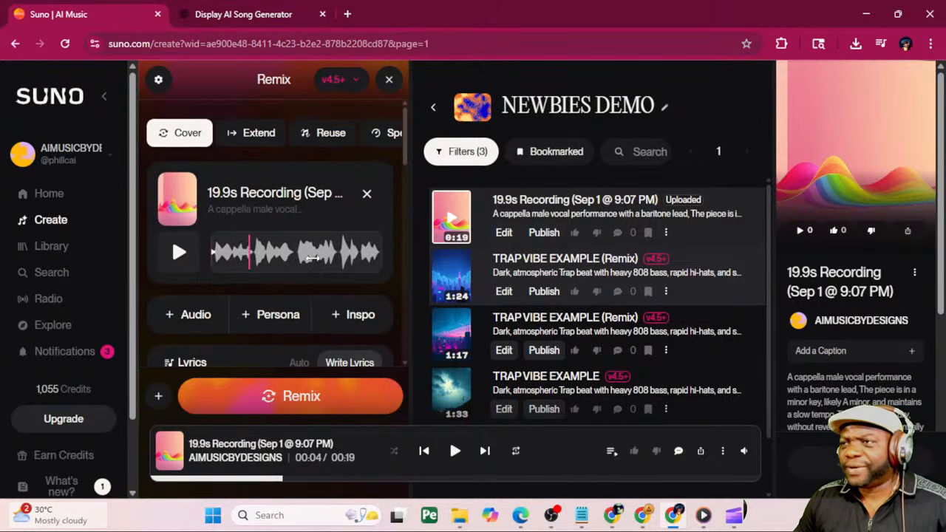
{"action": "scroll", "coordinate": [358, 247], "scroll_direction": "down", "scroll_amount": 5}
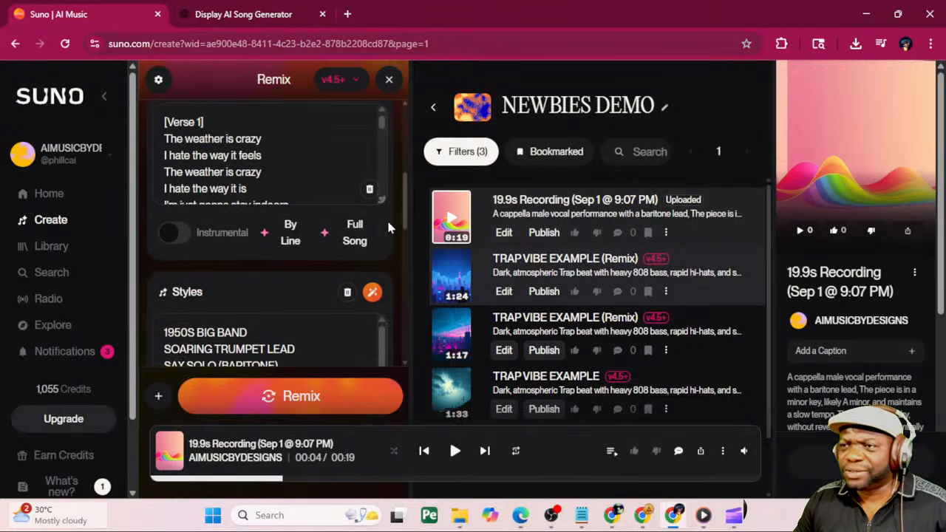
{"action": "scroll", "coordinate": [359, 247], "scroll_direction": "down", "scroll_amount": 3}
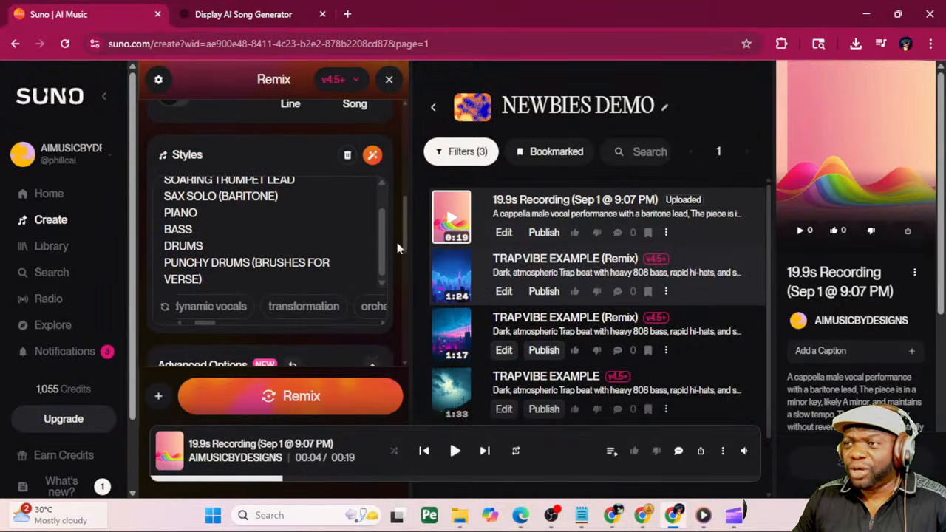
{"action": "scroll", "coordinate": [304, 272], "scroll_direction": "down", "scroll_amount": 4}
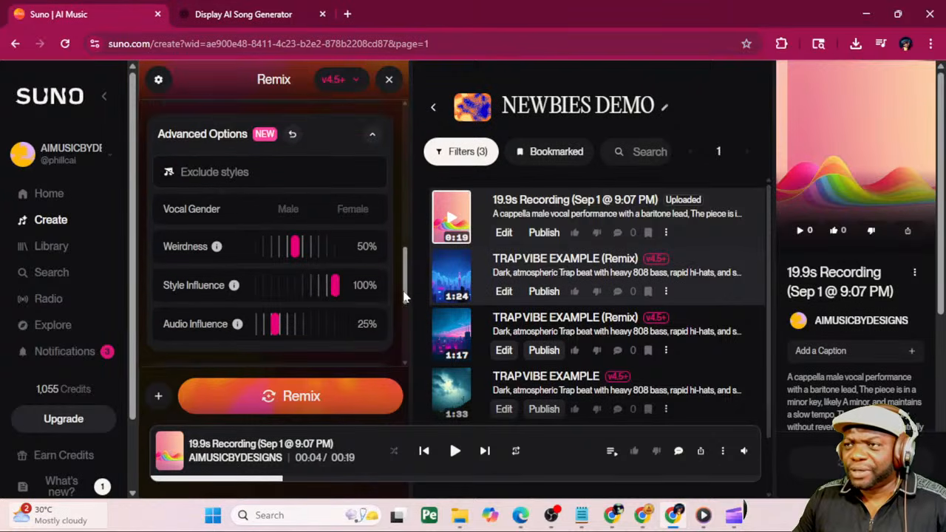
{"action": "left_click_drag", "start_coordinate": [274, 295], "coordinate": [335, 296]}
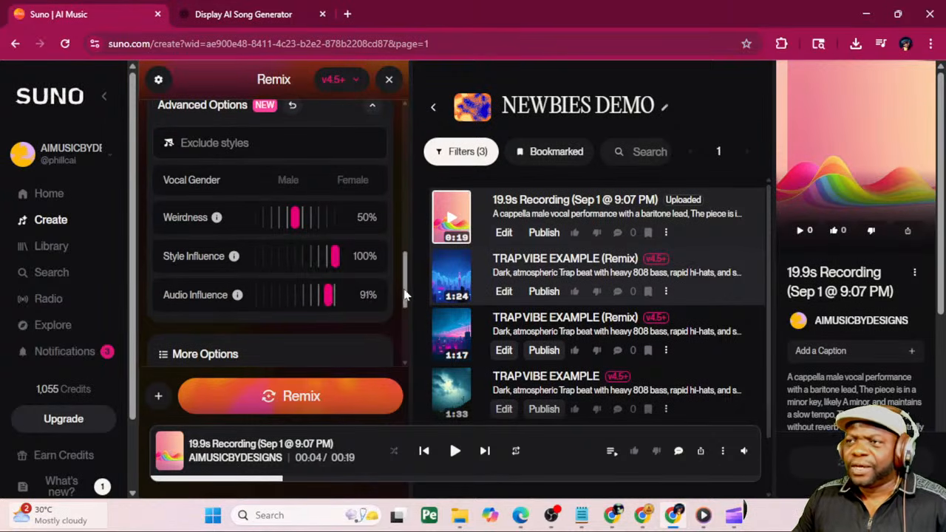
{"action": "mouse_move", "coordinate": [404, 290]}
{"action": "left_mouse_down"}
{"action": "mouse_move", "coordinate": [403, 306]}
{"action": "mouse_move", "coordinate": [404, 293]}
{"action": "left_mouse_up"}
{"action": "left_click", "coordinate": [290, 167]}
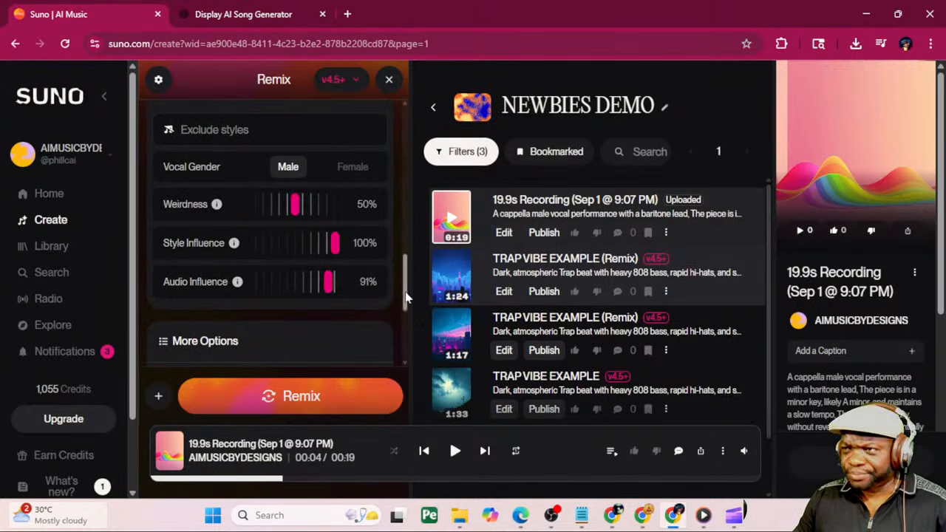
Insert the style line "MALE BARITONE CROONER" directly below "1950S BIG BAND"
{"action": "left_click_drag", "start_coordinate": [408, 292], "coordinate": [414, 242]}
{"action": "scroll", "coordinate": [370, 244], "scroll_direction": "up", "scroll_amount": 2}
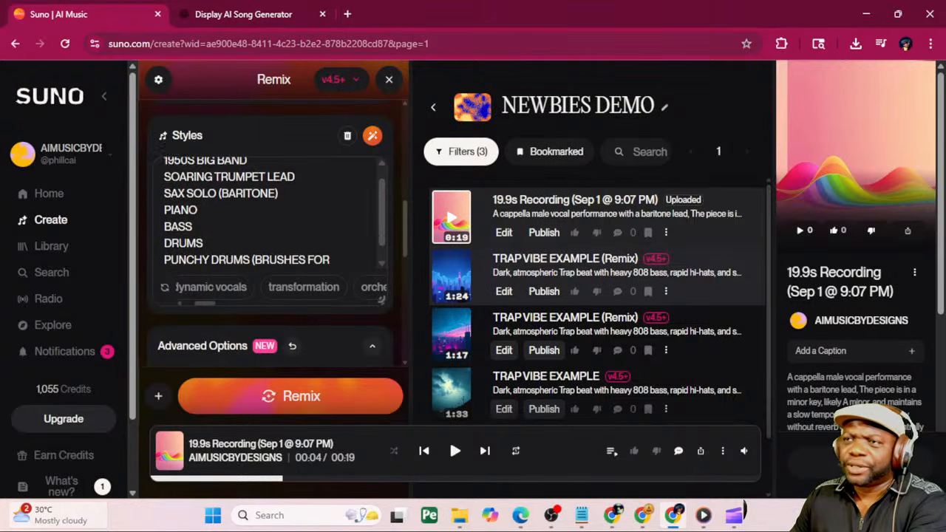
{"action": "key", "text": "Return"}
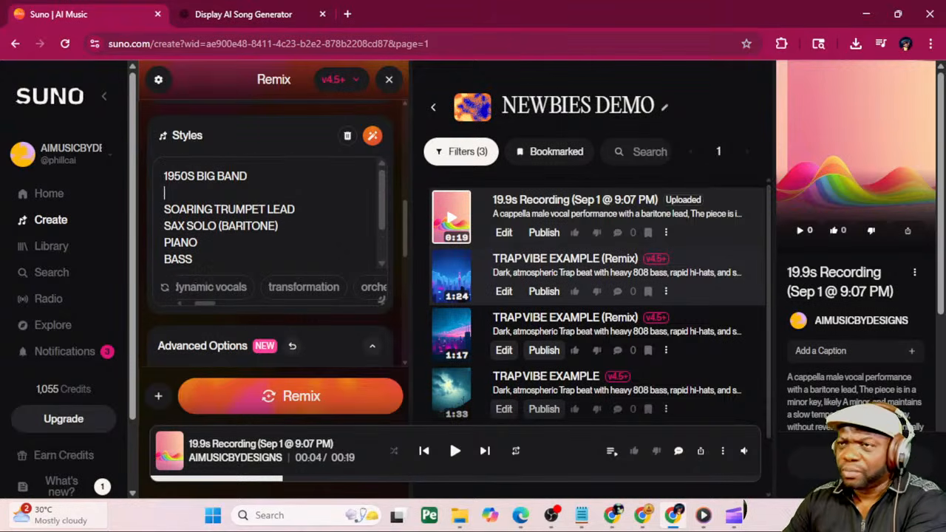
{"action": "type", "text": "MALE BARI"}
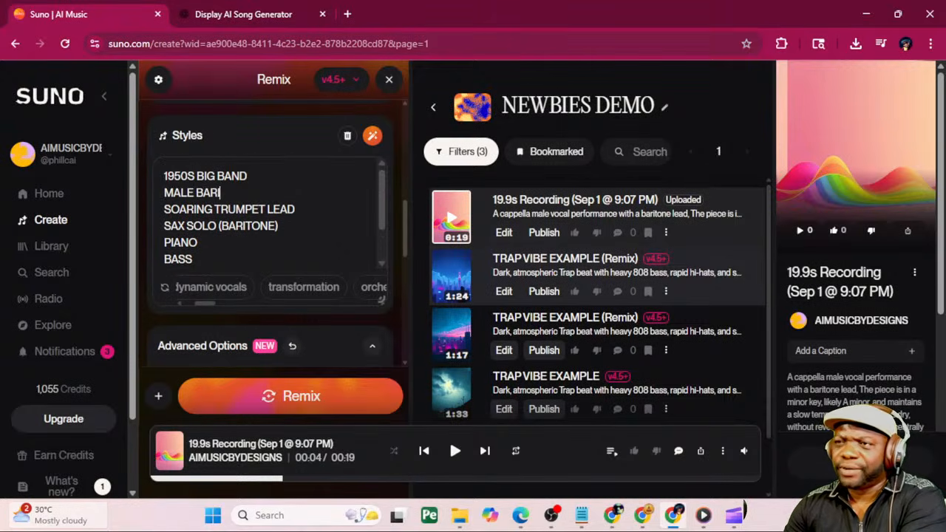
{"action": "type", "text": "TONE CROONER"}
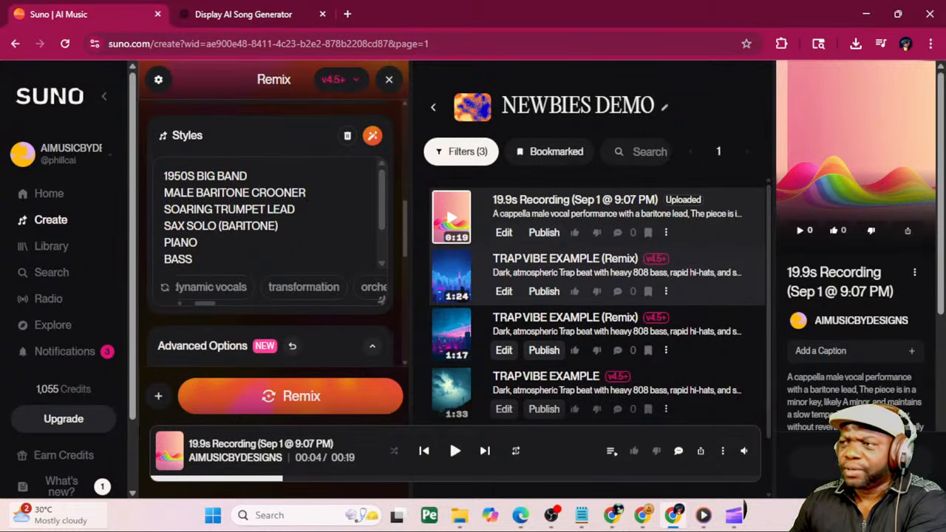
Replace the song title with "CRAZY WEATHER"
{"action": "scroll", "coordinate": [573, 313], "scroll_direction": "down", "scroll_amount": 2}
{"action": "scroll", "coordinate": [371, 310], "scroll_direction": "down", "scroll_amount": 7}
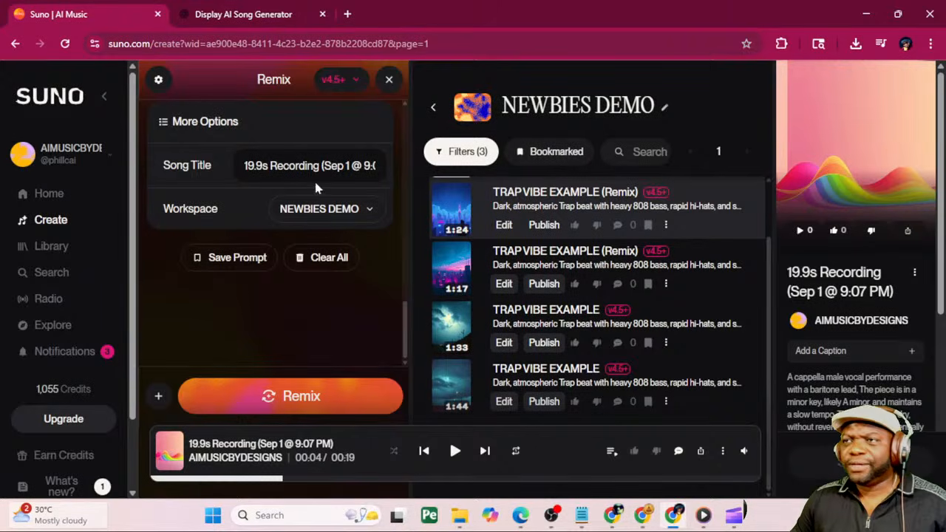
{"action": "left_click", "coordinate": [319, 166]}
{"action": "key", "text": "shift+Left"}
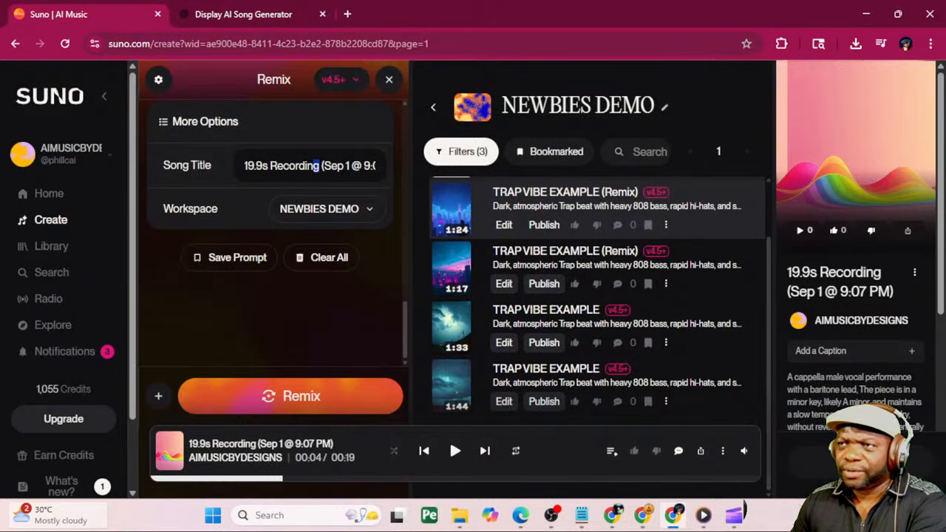
{"action": "key", "text": "ctrl+a"}
{"action": "type", "text": "CRA"}
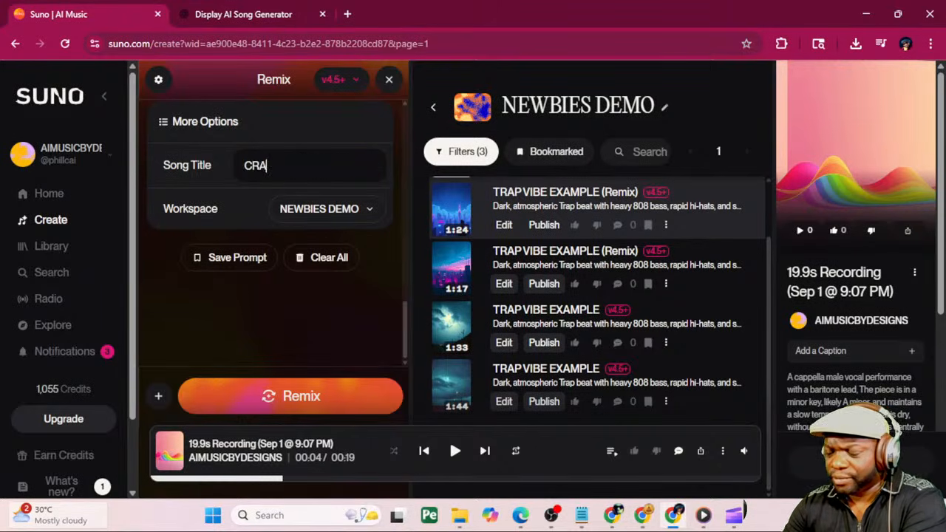
{"action": "type", "text": "ZY WEATHER"}
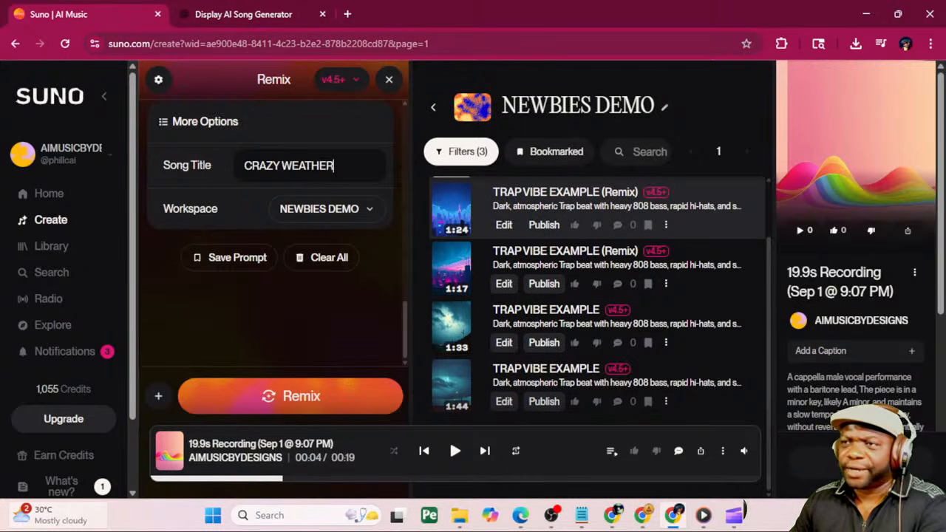
Generate the cover remix of the 19.9s recording with the prepared lyrics and styles
{"action": "scroll", "coordinate": [347, 334], "scroll_direction": "up", "scroll_amount": 2}
{"action": "scroll", "coordinate": [348, 334], "scroll_direction": "up", "scroll_amount": 6}
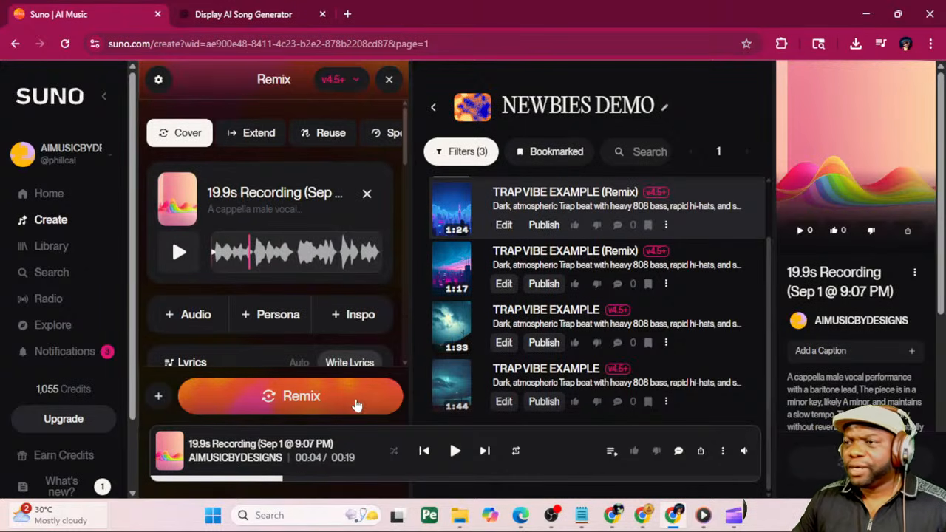
{"action": "left_click", "coordinate": [354, 400]}
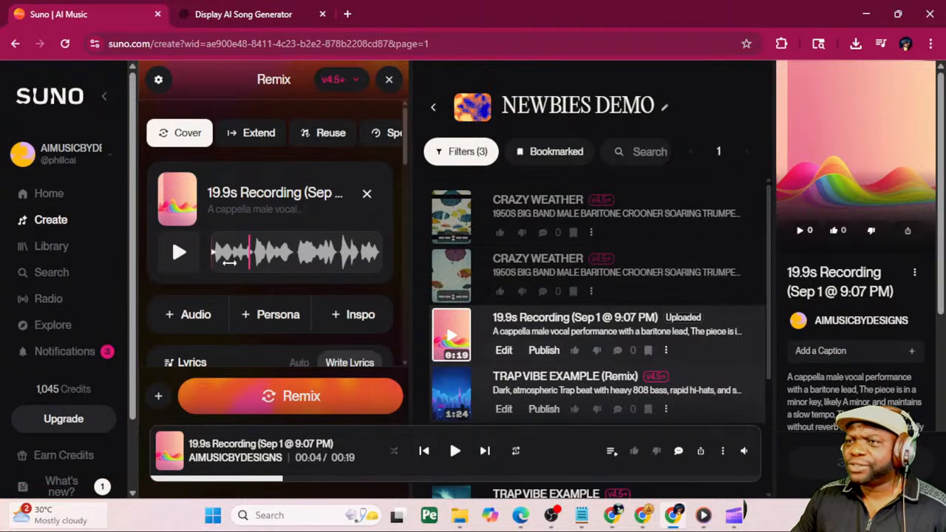
Briefly preview the source recording, and play the second CRAZY WEATHER version at a higher volume
{"action": "left_click", "coordinate": [179, 255]}
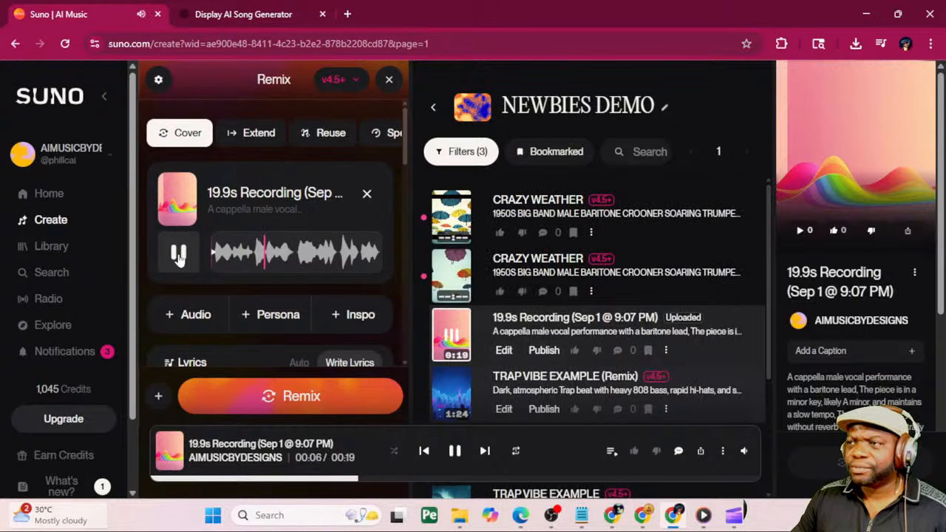
{"action": "left_click", "coordinate": [179, 255]}
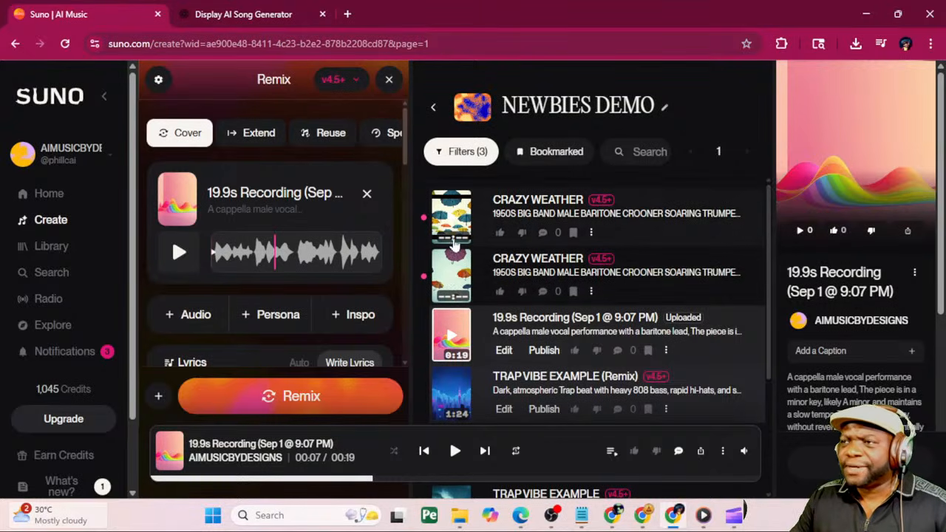
{"action": "left_click", "coordinate": [457, 281]}
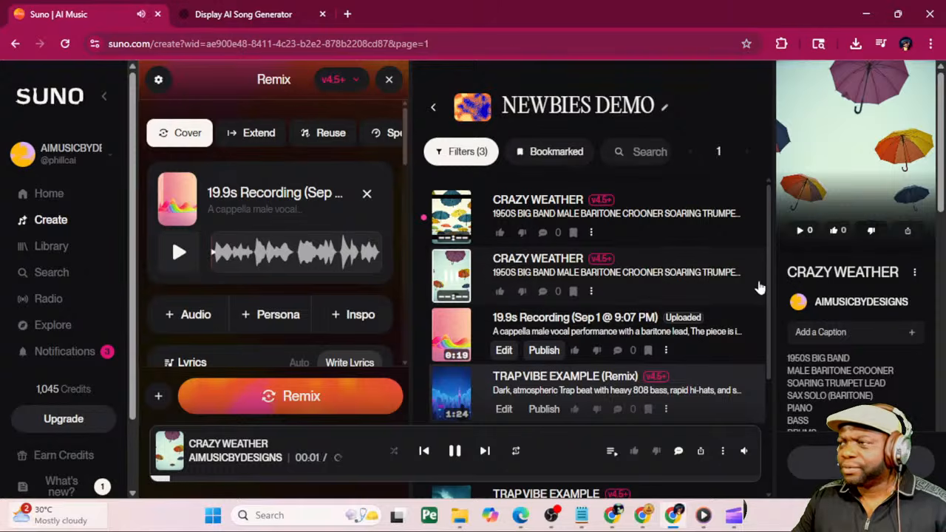
{"action": "mouse_move", "coordinate": [745, 453]}
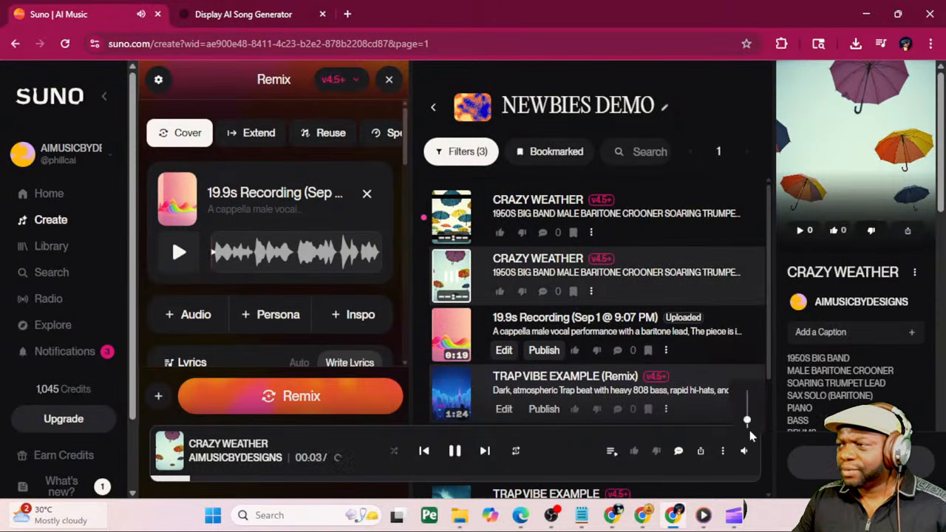
{"action": "left_click_drag", "start_coordinate": [747, 420], "coordinate": [753, 405]}
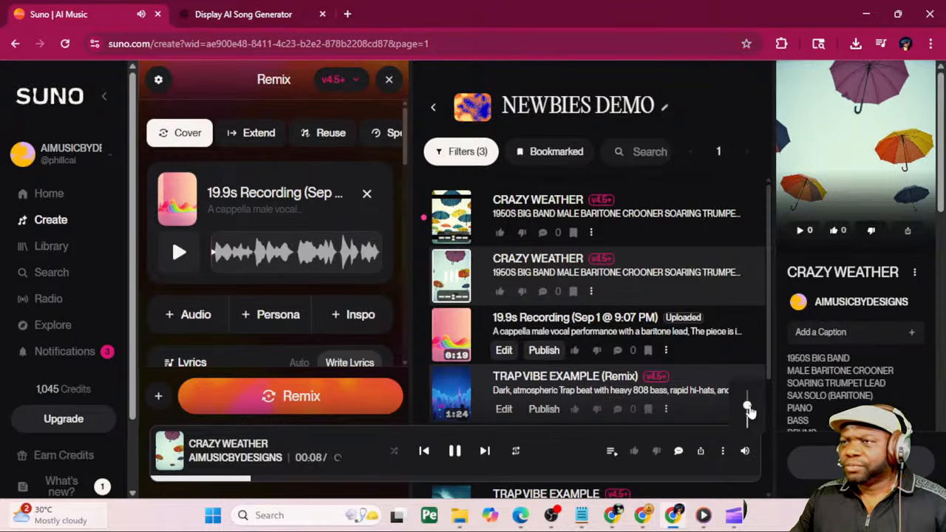
Follow the lyrics of Verse 1 and the first chorus line by line while the second CRAZY WEATHER version plays
{"action": "scroll", "coordinate": [393, 285], "scroll_direction": "down", "scroll_amount": 2}
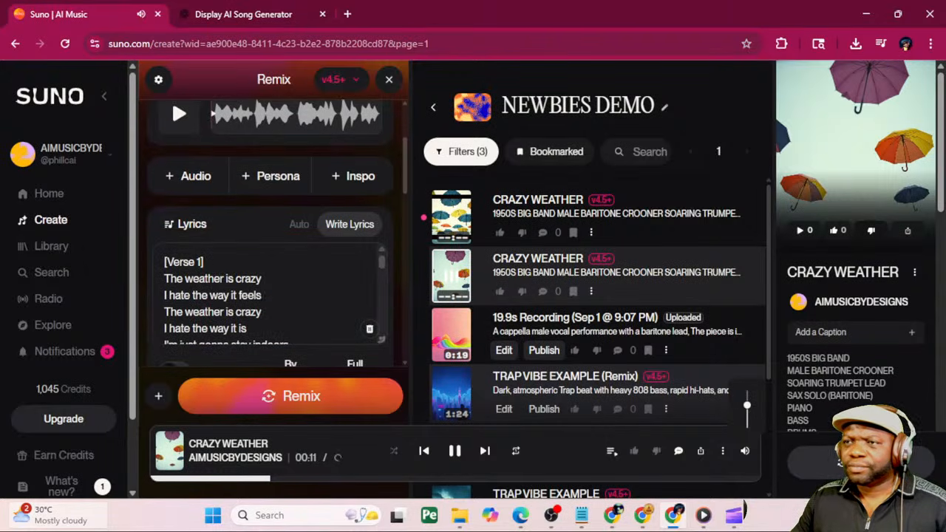
{"action": "scroll", "coordinate": [310, 296], "scroll_direction": "up", "scroll_amount": 1}
{"action": "scroll", "coordinate": [314, 297], "scroll_direction": "down", "scroll_amount": 2}
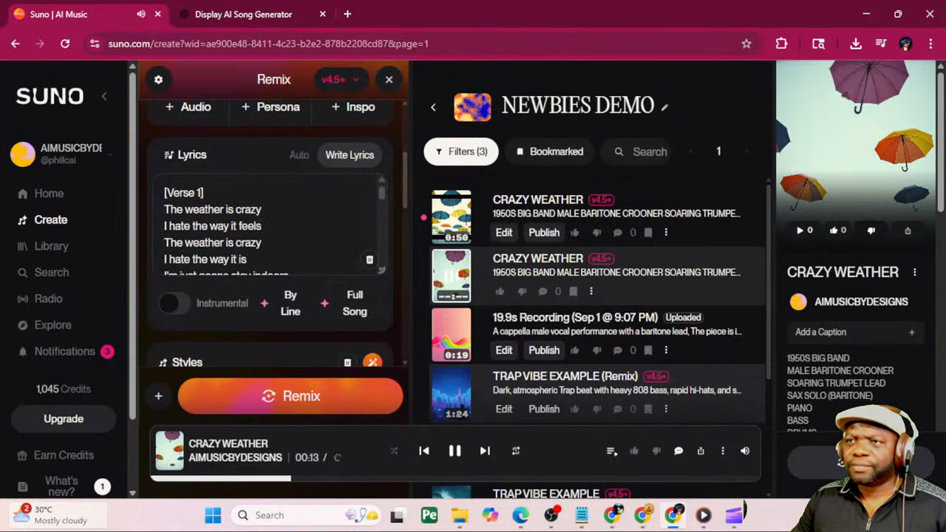
{"action": "scroll", "coordinate": [270, 226], "scroll_direction": "down", "scroll_amount": 1}
{"action": "scroll", "coordinate": [270, 226], "scroll_direction": "up", "scroll_amount": 1}
{"action": "left_click", "coordinate": [263, 226]}
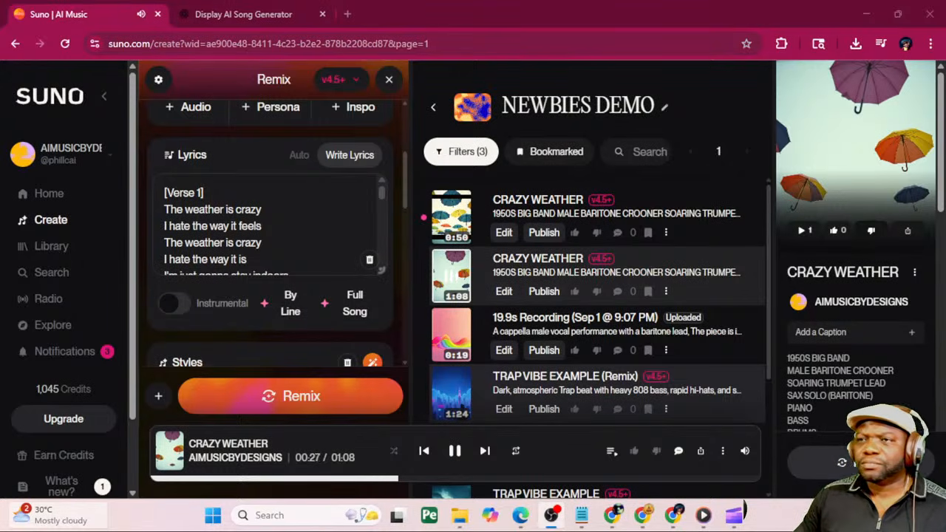
{"action": "left_click", "coordinate": [261, 226]}
{"action": "key", "text": "Down"}
{"action": "key", "text": "Down"}
{"action": "key", "text": "Down"}
{"action": "key", "text": "Down"}
{"action": "key", "text": "Down"}
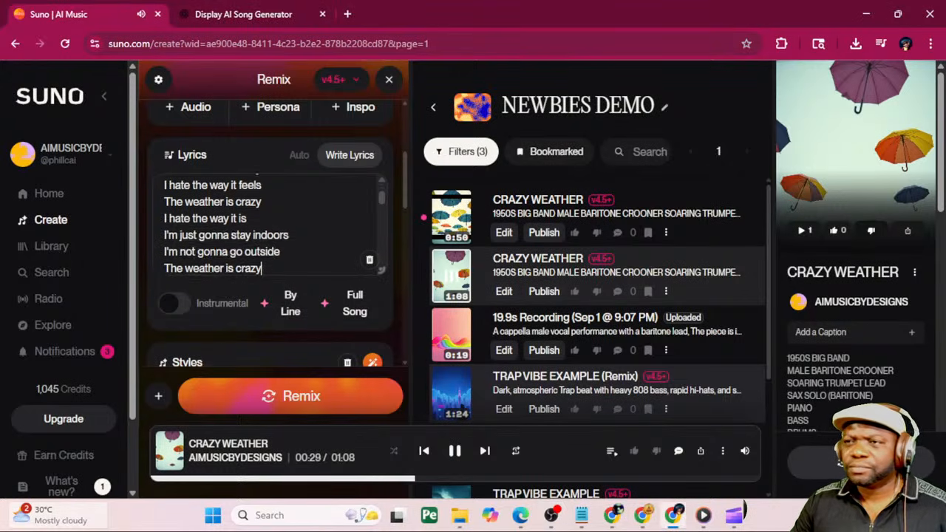
{"action": "key", "text": "Return"}
{"action": "type", "text": "I hate the way it feels"}
{"action": "key", "text": "Return"}
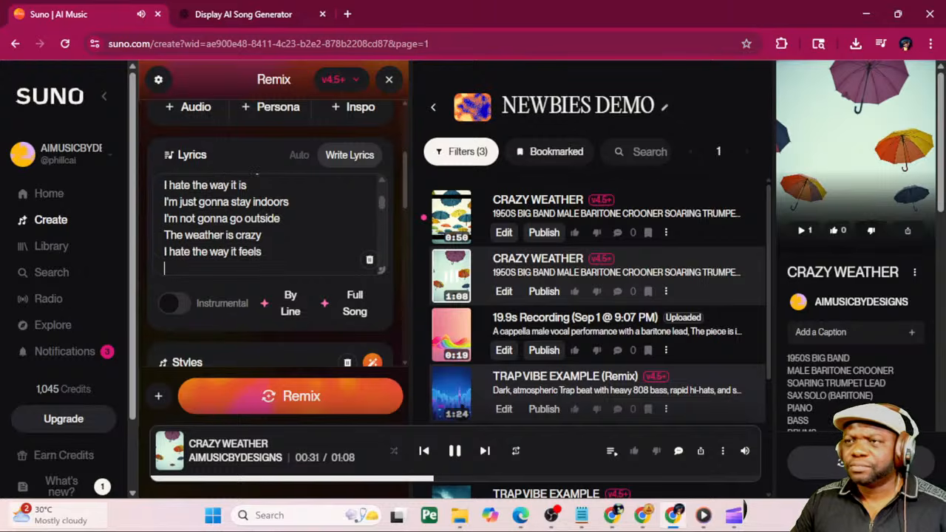
{"action": "key", "text": "Down"}
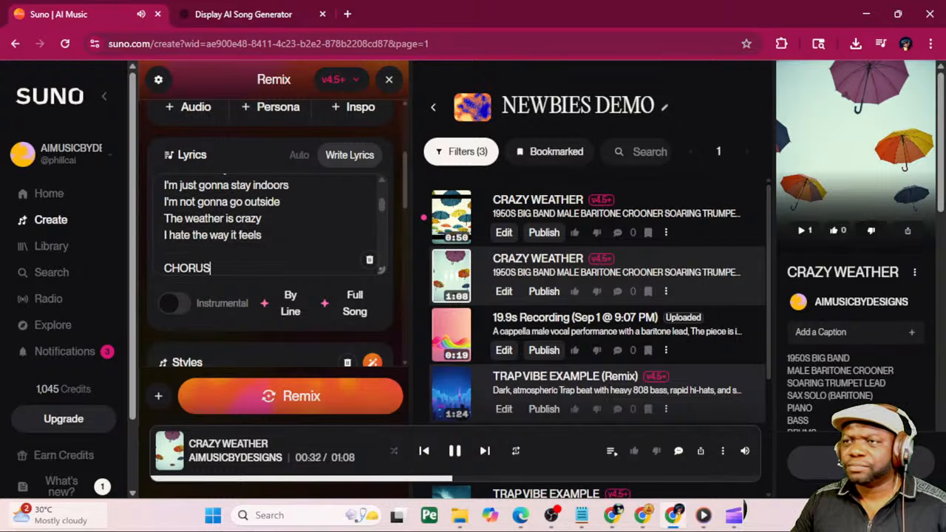
{"action": "key", "text": "Return"}
{"action": "type", "text": "I'm just gonna stay indoors"}
{"action": "key", "text": "Return"}
{"action": "type", "text": "I'm not gonna go outside"}
{"action": "key", "text": "Return"}
{"action": "key", "text": "ctrl+v"}
{"action": "key", "text": "Return"}
{"action": "key", "text": "ctrl+v"}
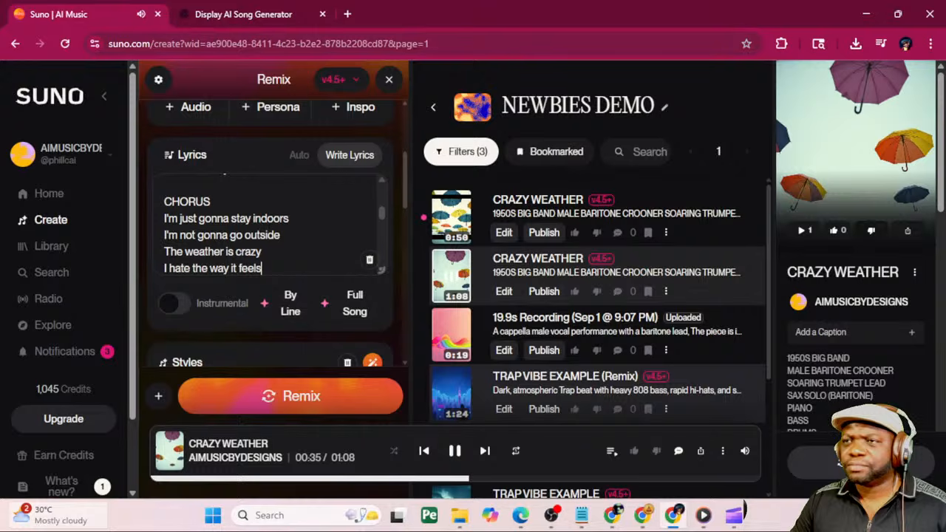
{"action": "key", "text": "Return"}
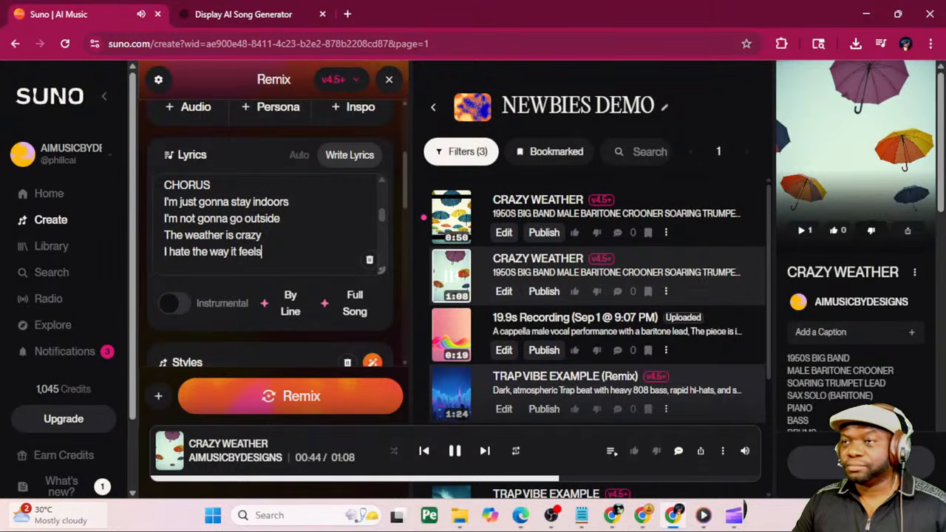
Follow the remaining lyrics from the second verse through the end of the bridge during playback
{"action": "type", "text": "VERSE I'm just gonna stay indoors I'm not gonna go outside The weather is crazy"}
{"action": "key", "text": "Down"}
{"action": "key", "text": "Down"}
{"action": "key", "text": "Down"}
{"action": "key", "text": "Down"}
{"action": "key", "text": "Down"}
{"action": "key", "text": "Down"}
{"action": "key", "text": "Down"}
{"action": "key", "text": "Down"}
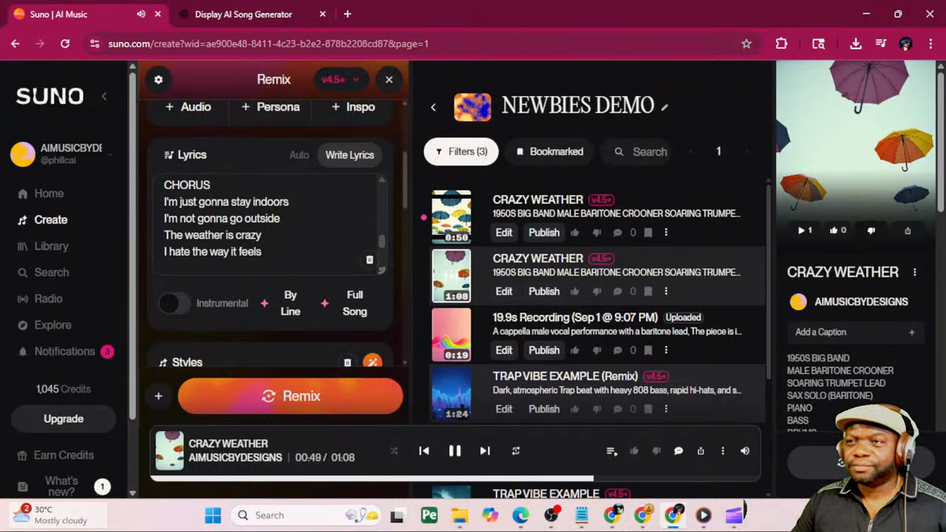
{"action": "key", "text": "Down"}
{"action": "key", "text": "Down"}
{"action": "key", "text": "Down"}
{"action": "key", "text": "Down"}
{"action": "key", "text": "Down"}
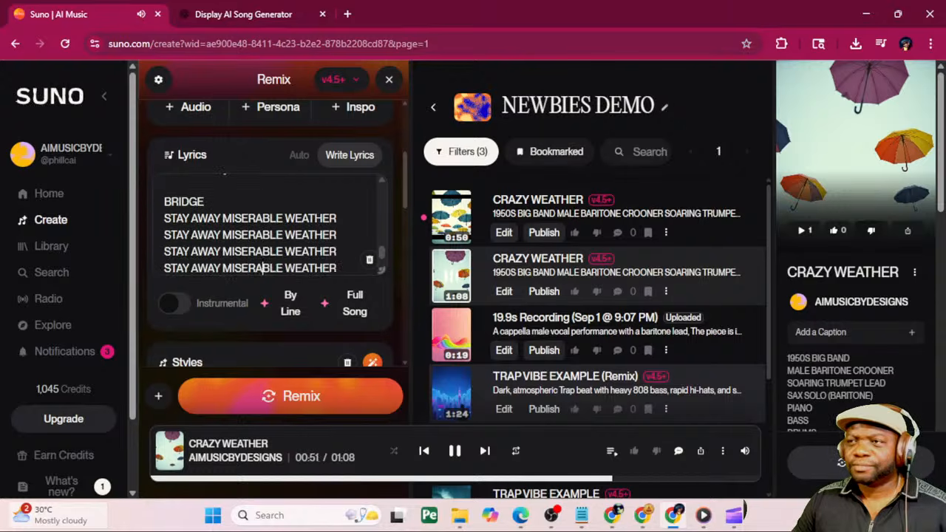
{"action": "key", "text": "End"}
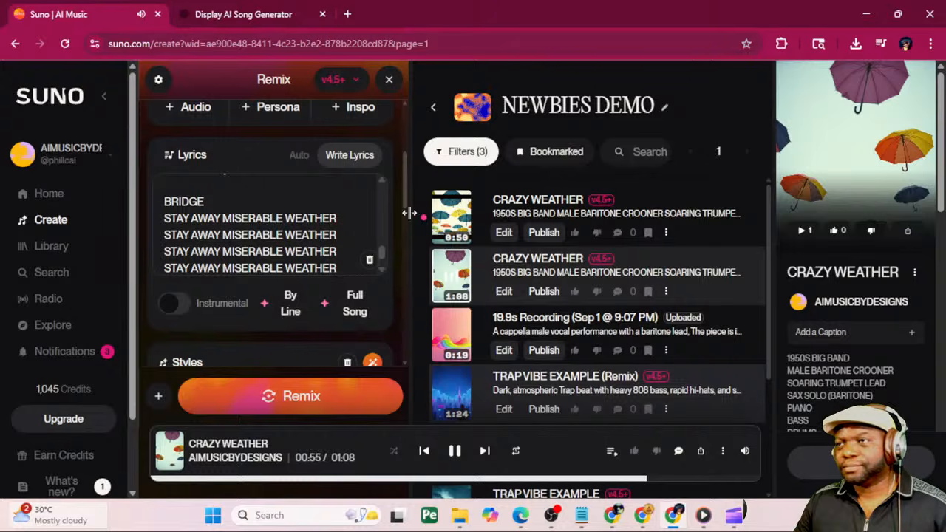
Widen the Remix form and go back to the beginning of the lyrics
{"action": "left_click_drag", "start_coordinate": [411, 216], "coordinate": [464, 216]}
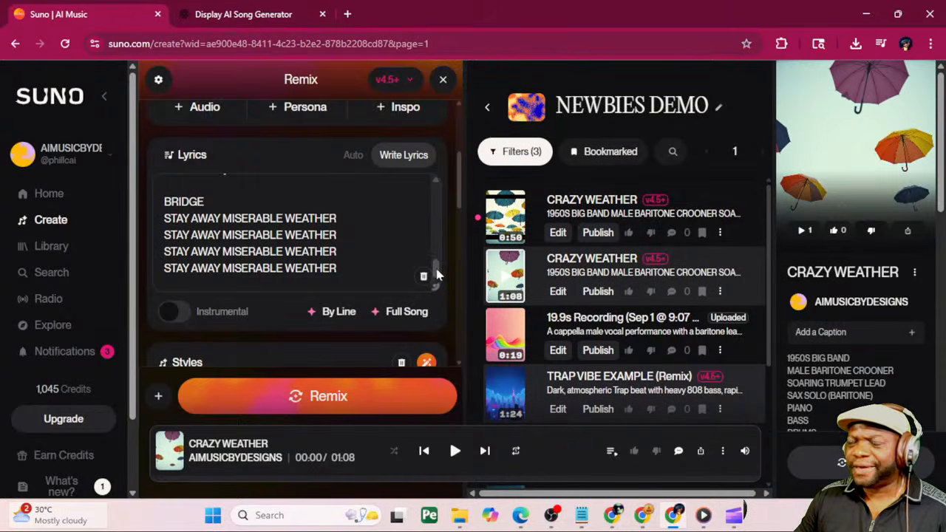
{"action": "scroll", "coordinate": [435, 206], "scroll_direction": "up", "scroll_amount": 5}
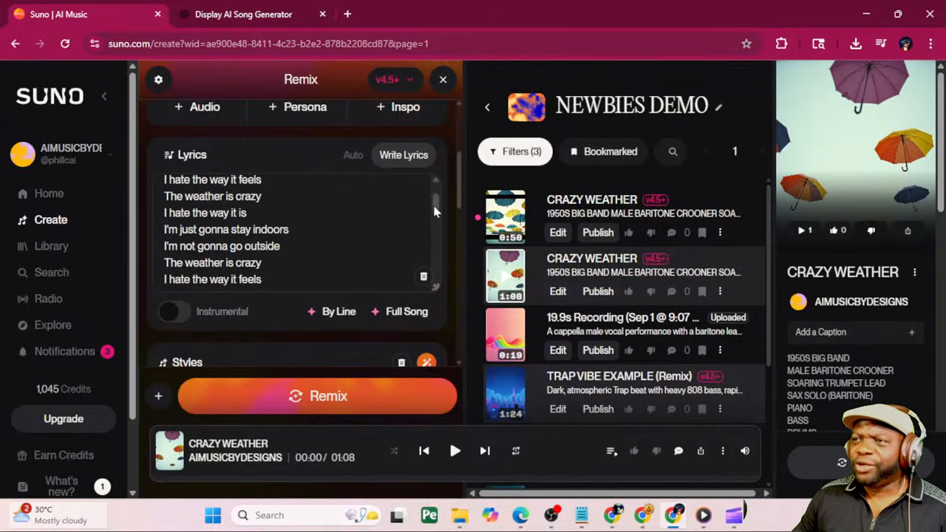
{"action": "scroll", "coordinate": [435, 206], "scroll_direction": "up", "scroll_amount": 2}
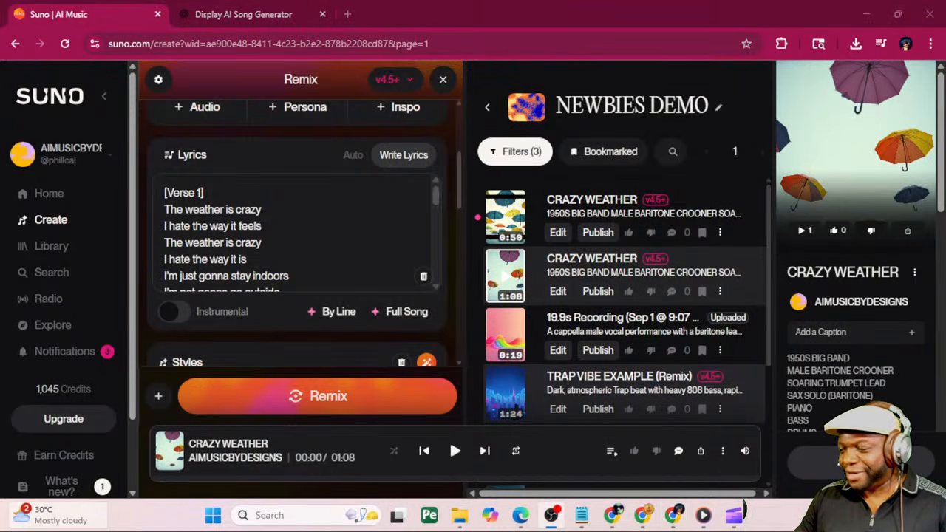
Play the first CRAZY WEATHER version and follow its lyrics through Verse 1 and the first chorus
{"action": "left_click", "coordinate": [504, 233]}
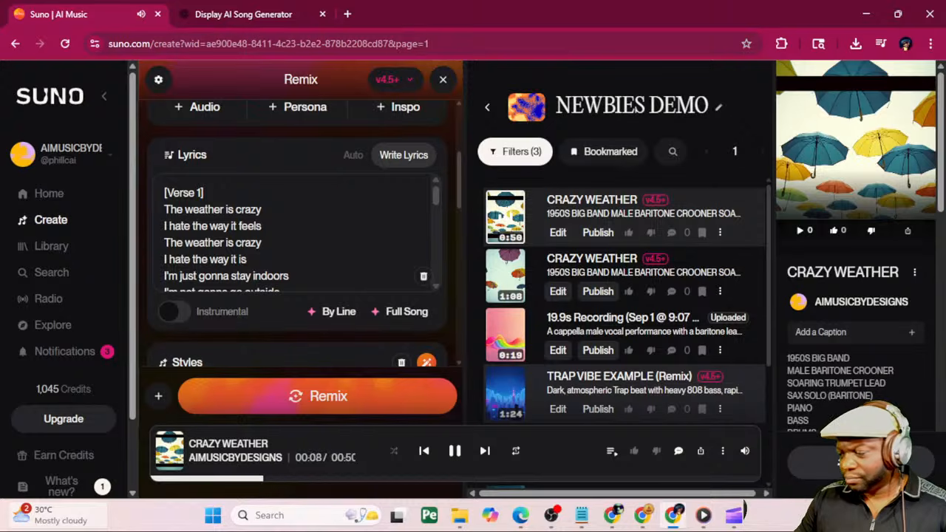
{"action": "key", "text": "alt+Tab"}
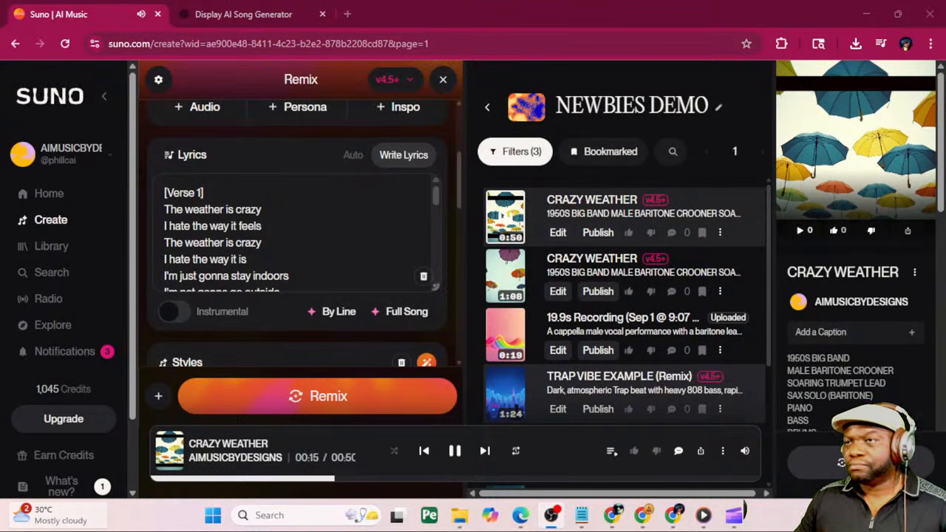
{"action": "left_click", "coordinate": [262, 209]}
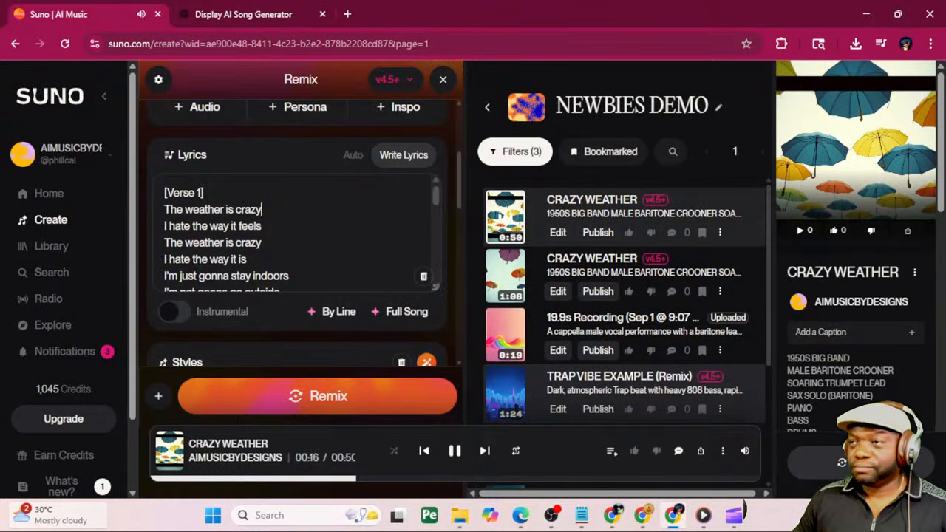
{"action": "key", "text": "Down"}
{"action": "key", "text": "Down"}
{"action": "key", "text": "Down"}
{"action": "key", "text": "Down"}
{"action": "key", "text": "Down"}
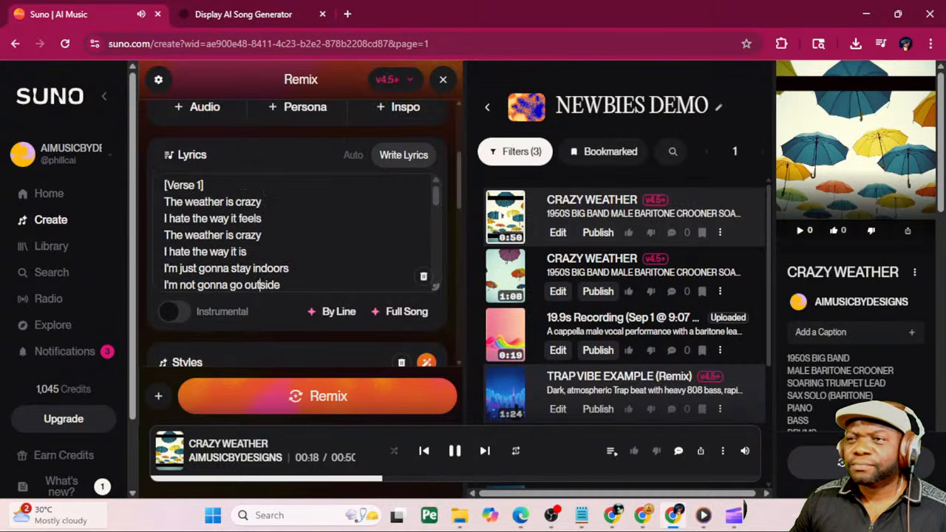
{"action": "key", "text": "Down"}
{"action": "key", "text": "Down"}
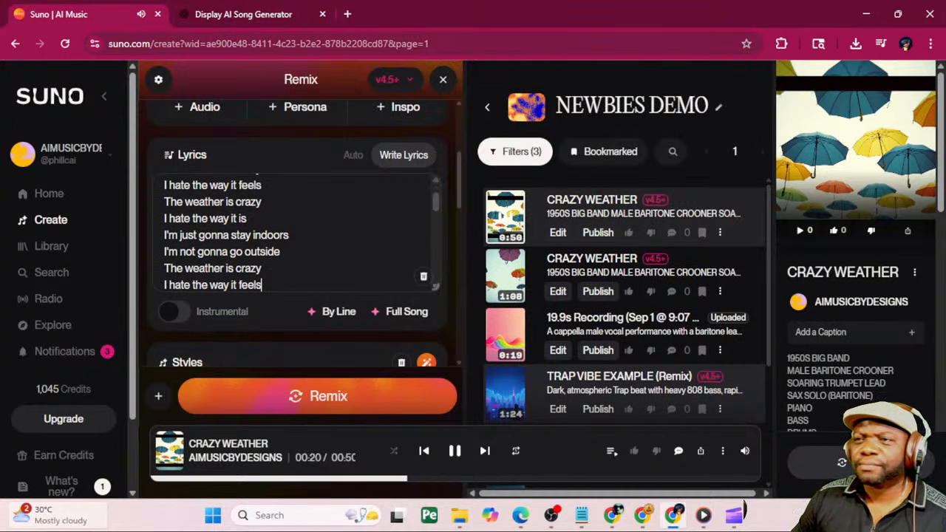
{"action": "key", "text": "Return"}
{"action": "key", "text": "Return"}
{"action": "type", "text": "CHORUS"}
{"action": "key", "text": "Down"}
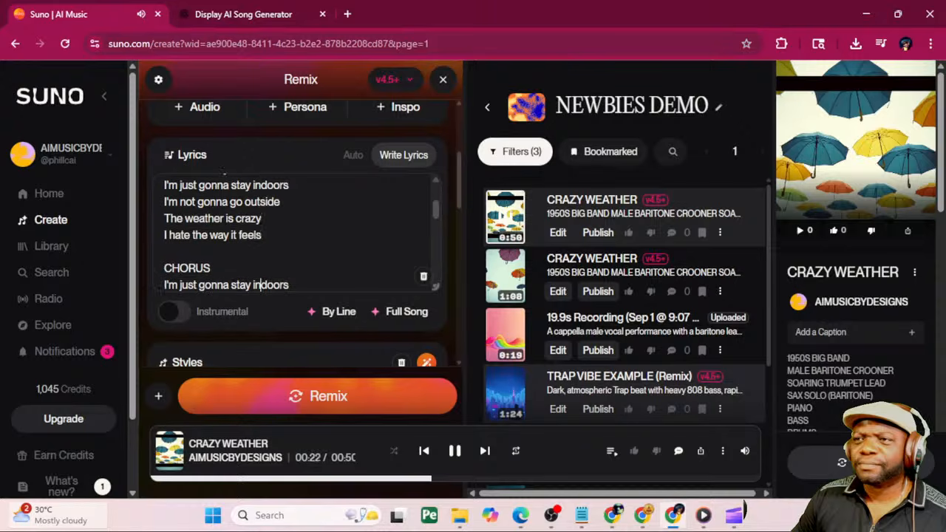
{"action": "key", "text": "Down"}
{"action": "key", "text": "Down"}
{"action": "key", "text": "Down"}
{"action": "key", "text": "Down"}
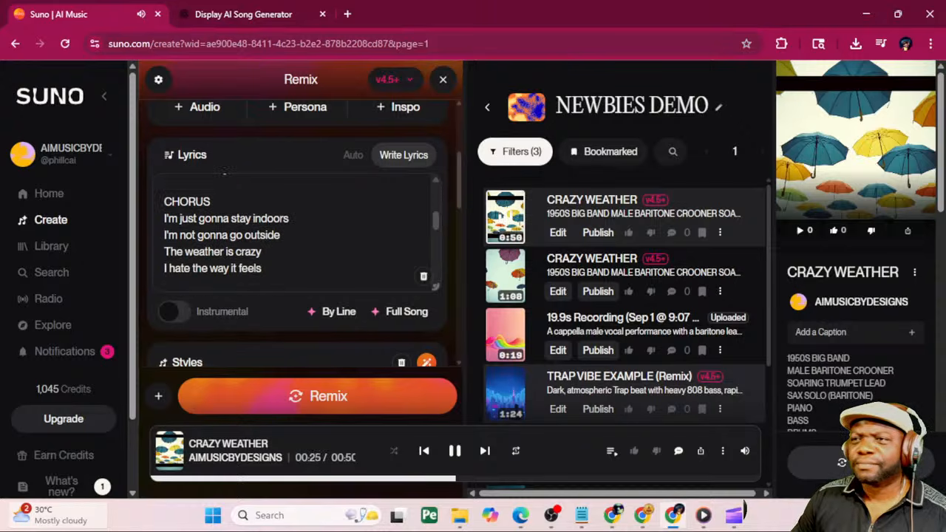
Follow the rest of the lyrics, from the second verse to the last bridge line, while the first version plays
{"action": "key", "text": "Return"}
{"action": "type", "text": "VERSE"}
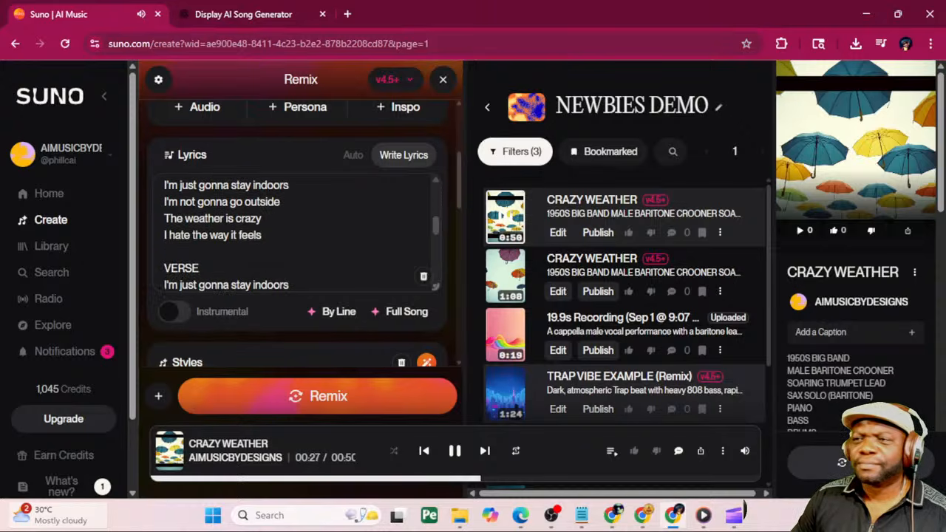
{"action": "key", "text": "Down"}
{"action": "key", "text": "Down"}
{"action": "key", "text": "Down"}
{"action": "key", "text": "Down"}
{"action": "key", "text": "Down"}
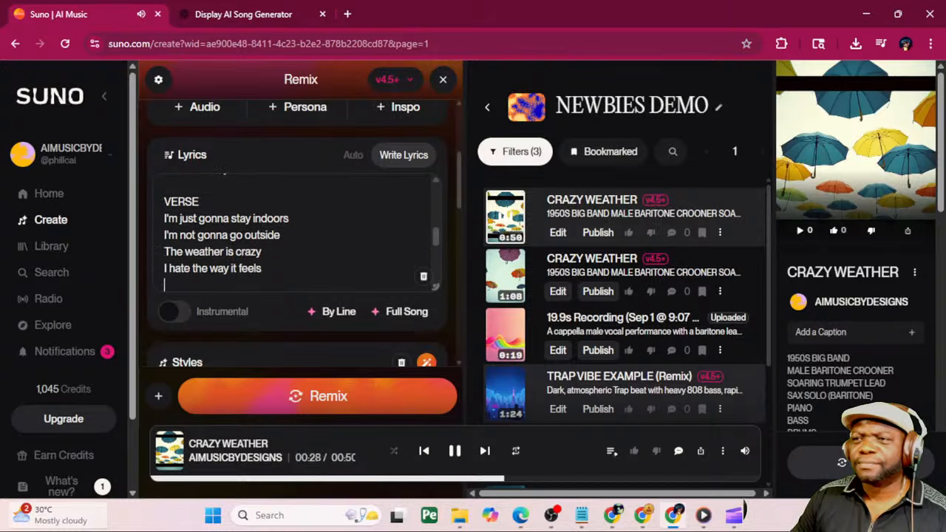
{"action": "key", "text": "Return"}
{"action": "type", "text": "CHORUS"}
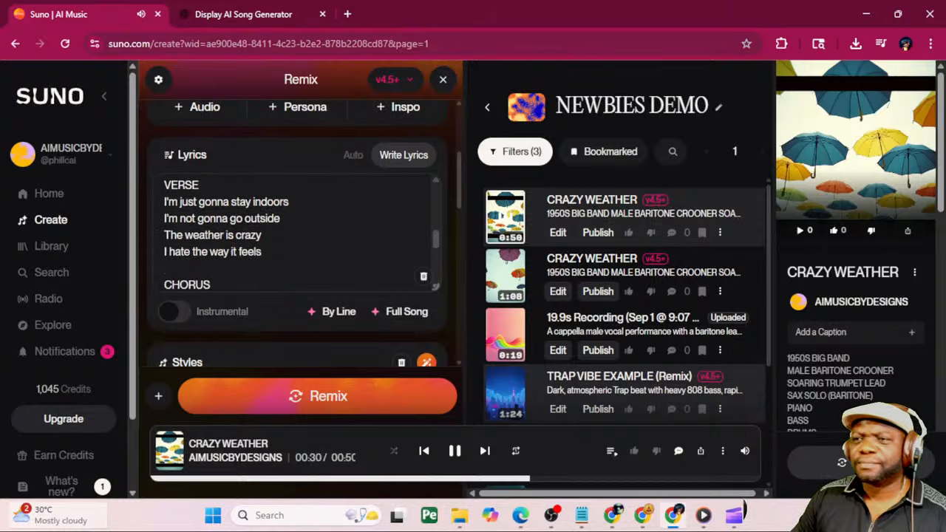
{"action": "key", "text": "Down"}
{"action": "key", "text": "Down"}
{"action": "key", "text": "Down"}
{"action": "key", "text": "Down"}
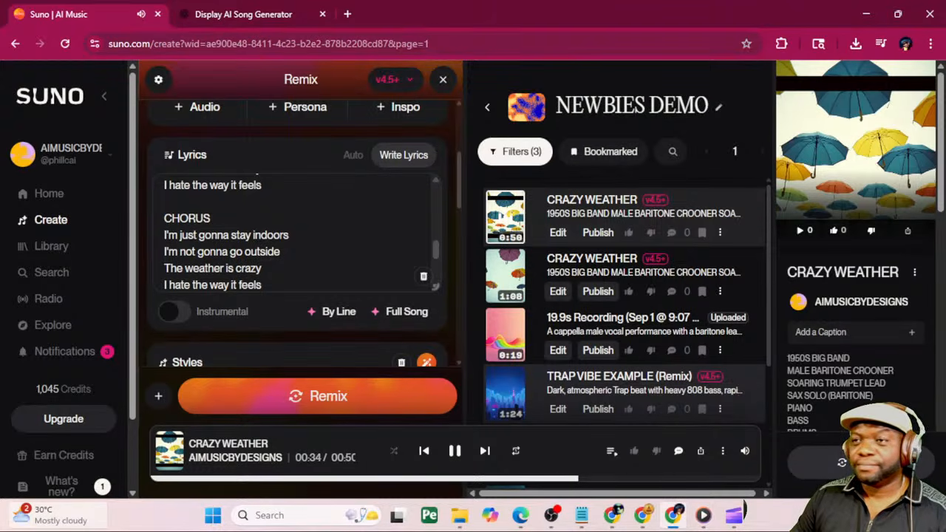
{"action": "key", "text": "Down"}
{"action": "key", "text": "Return"}
{"action": "key", "text": "Return"}
{"action": "type", "text": "BRIDGE"}
{"action": "key", "text": "ctrl+v"}
{"action": "key", "text": "ctrl+v"}
{"action": "key", "text": "ctrl+v"}
{"action": "key", "text": "ctrl+v"}
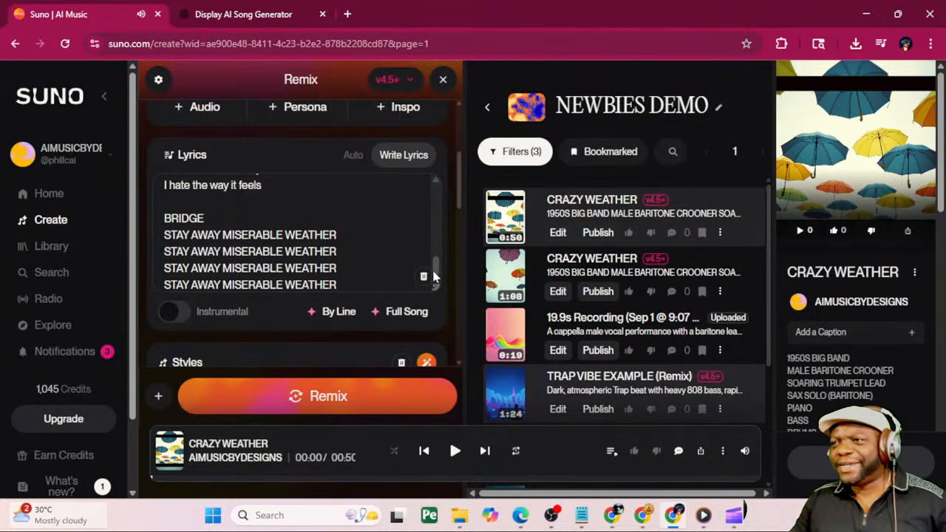
{"action": "mouse_move", "coordinate": [438, 267]}
{"action": "left_mouse_down"}
{"action": "mouse_move", "coordinate": [433, 190]}
{"action": "mouse_move", "coordinate": [431, 270]}
{"action": "left_mouse_up"}
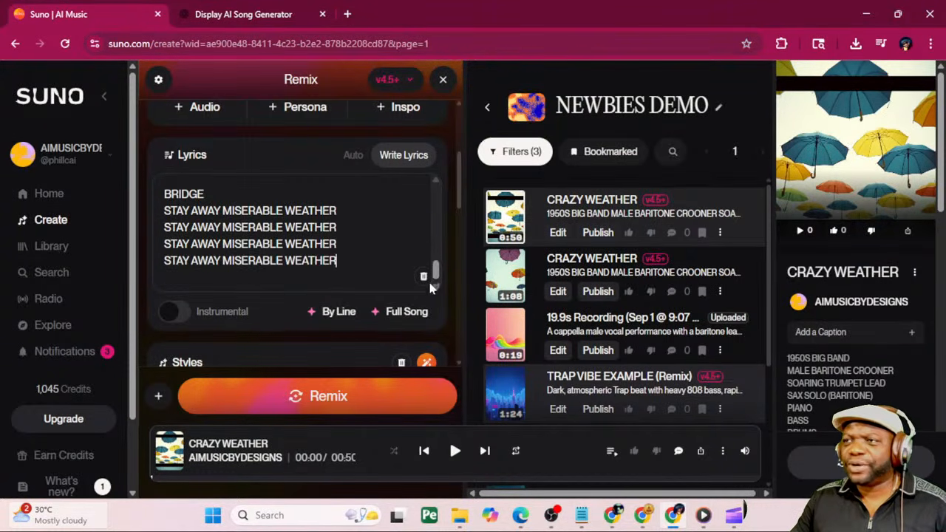
Set the Audio Influence to 100% in the advanced options
{"action": "left_click_drag", "start_coordinate": [463, 175], "coordinate": [460, 247]}
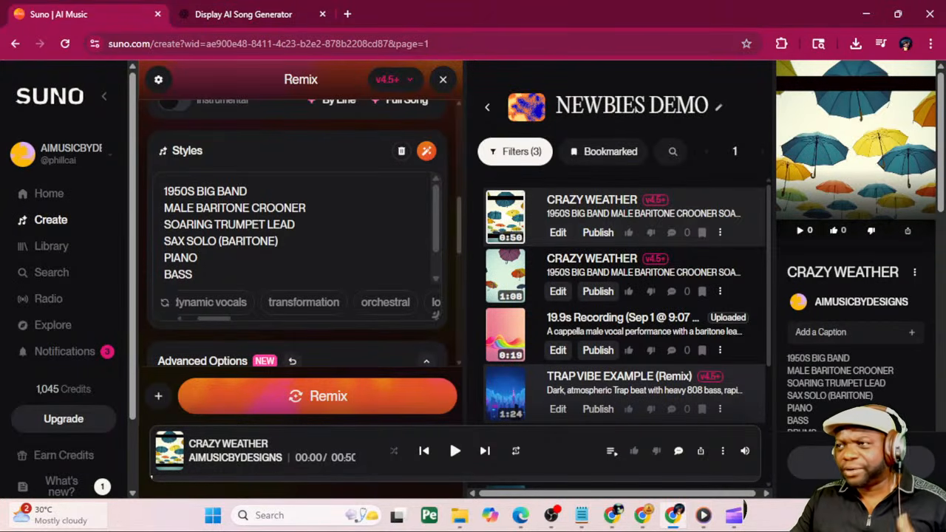
{"action": "scroll", "coordinate": [365, 312], "scroll_direction": "down", "scroll_amount": 5}
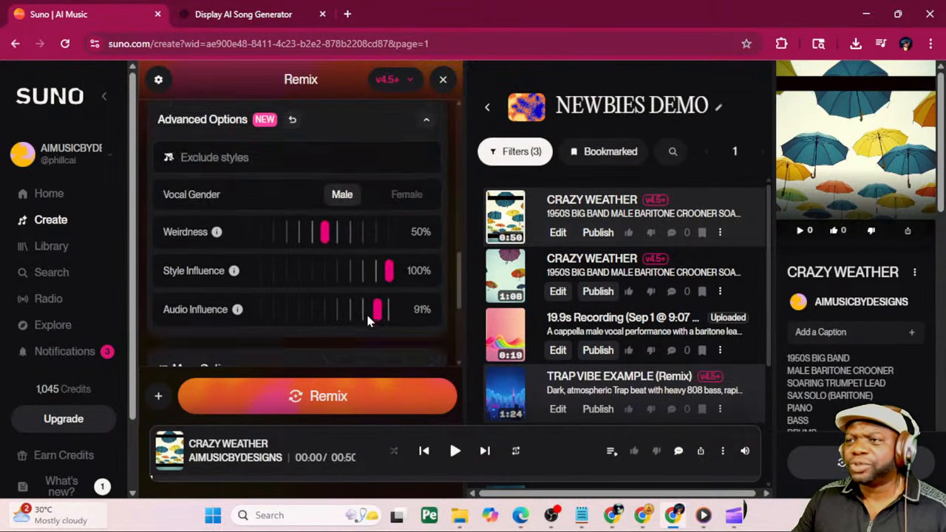
{"action": "left_click_drag", "start_coordinate": [385, 276], "coordinate": [390, 275]}
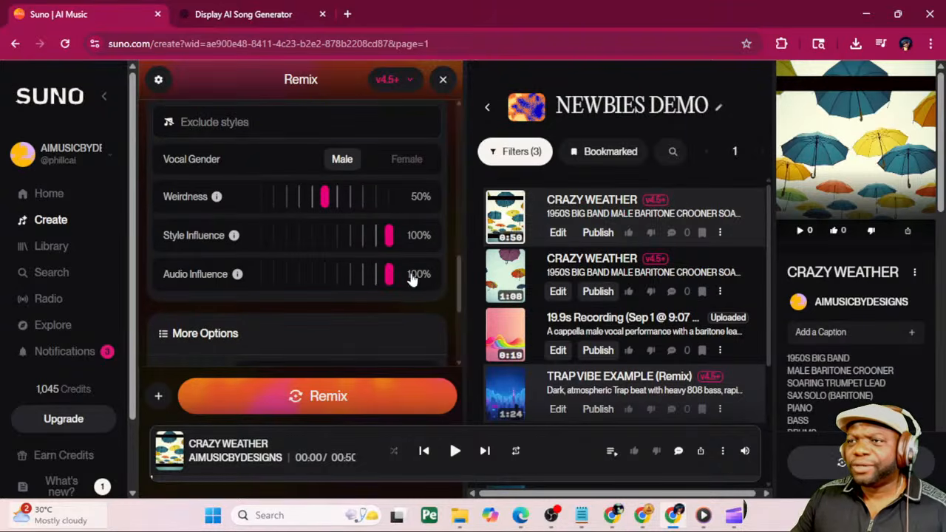
Set the Style Influence to 80% and replace the 1950S BIG BAND style with "SLOW BALLAD JAZZ (FEMALE SULTRY VOICE)"
{"action": "left_click_drag", "start_coordinate": [389, 236], "coordinate": [365, 236]}
{"action": "scroll", "coordinate": [388, 233], "scroll_direction": "up", "scroll_amount": 5}
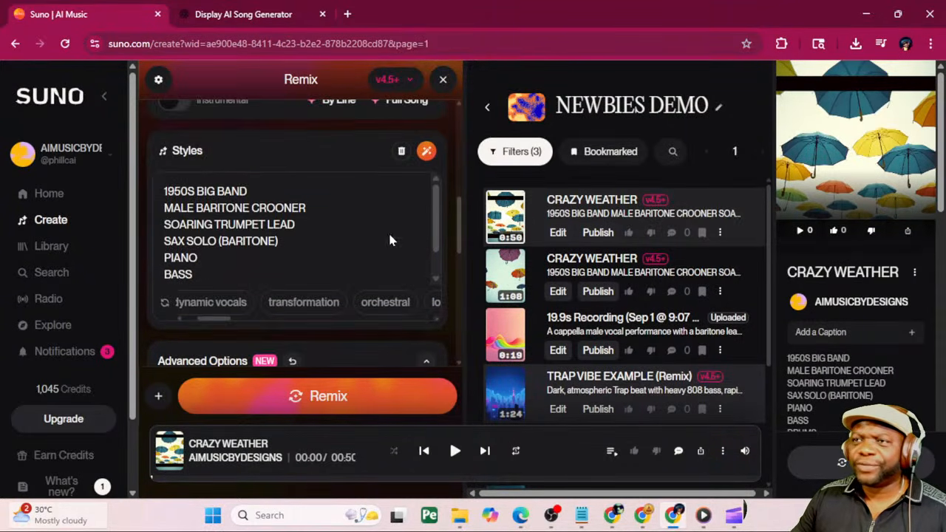
{"action": "left_click_drag", "start_coordinate": [248, 192], "coordinate": [164, 192]}
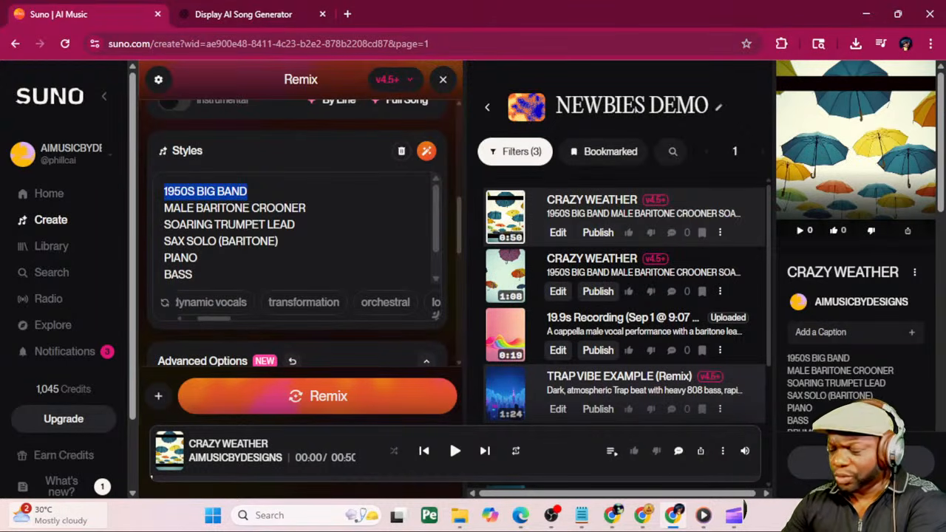
{"action": "type", "text": "SLOW BA"}
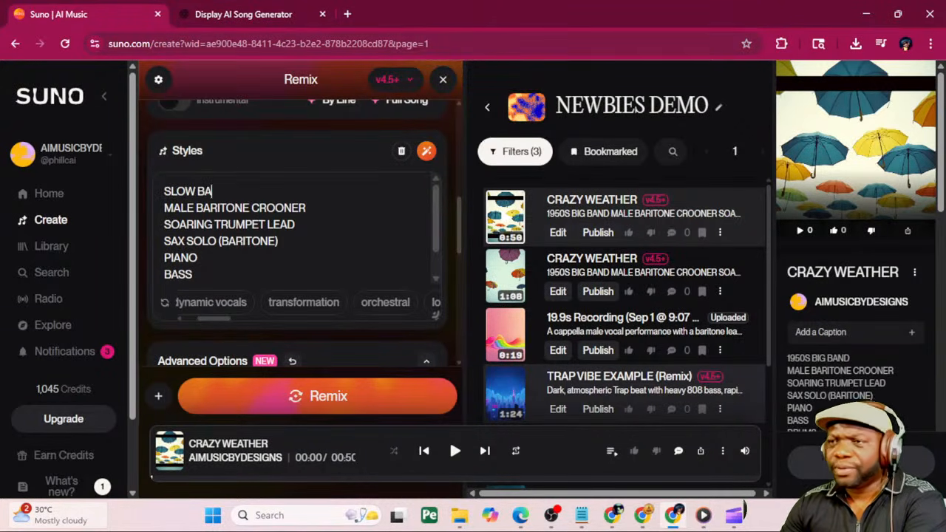
{"action": "type", "text": "LLAD"}
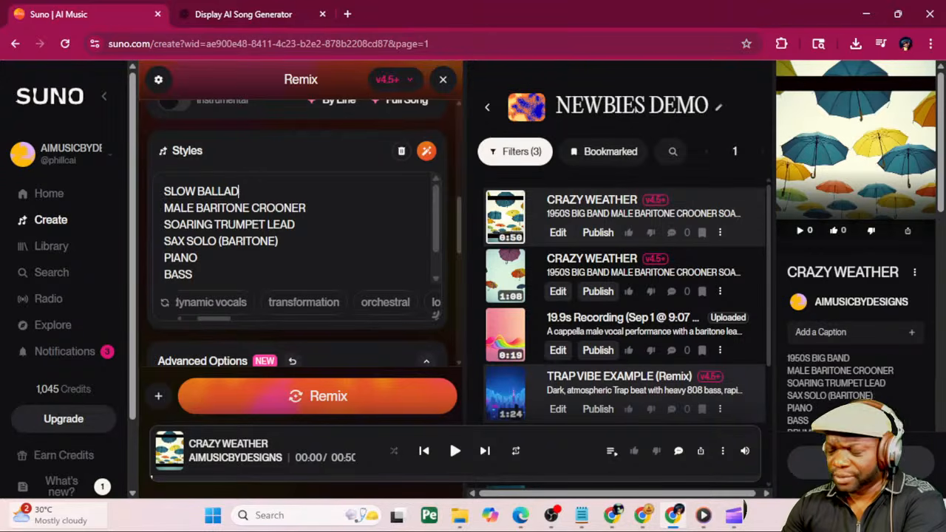
{"action": "type", "text": " JAZZ"}
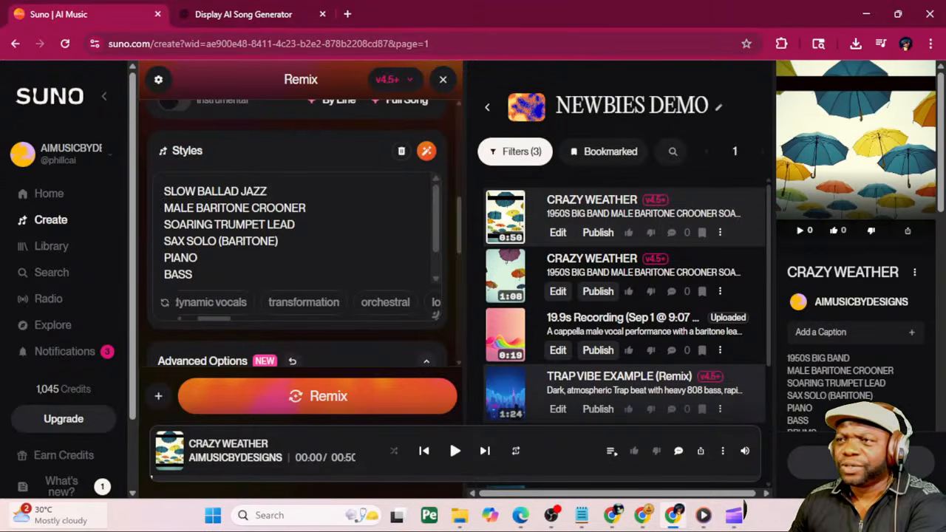
{"action": "type", "text": " (FEMAL"}
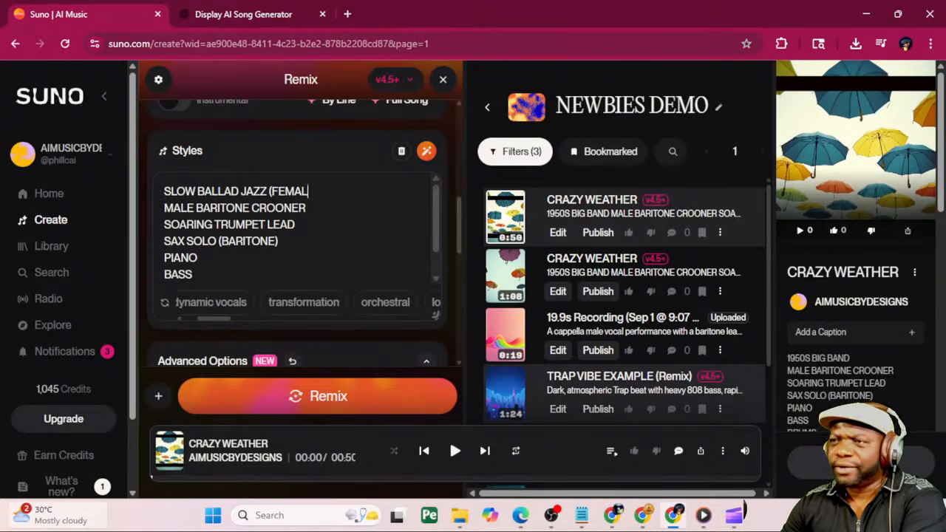
{"action": "type", "text": "E S"}
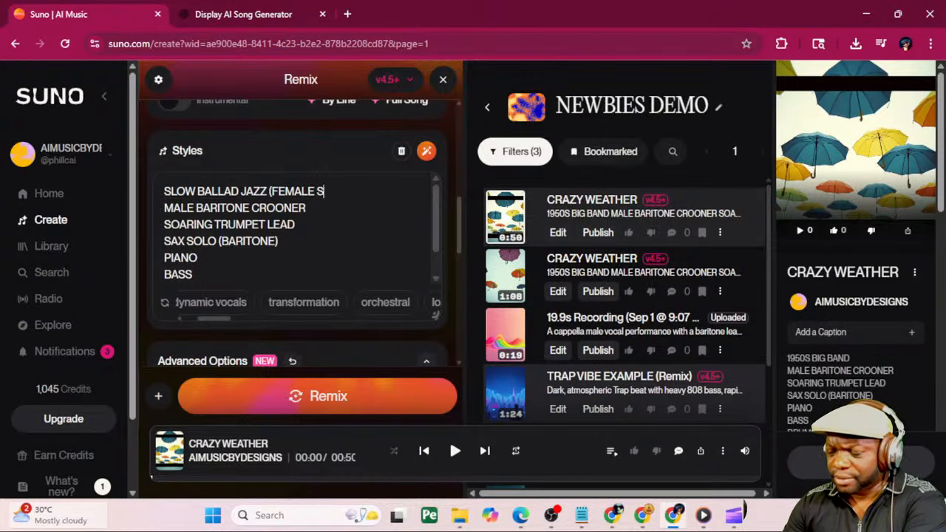
{"action": "type", "text": "ULTRY VOICE)"}
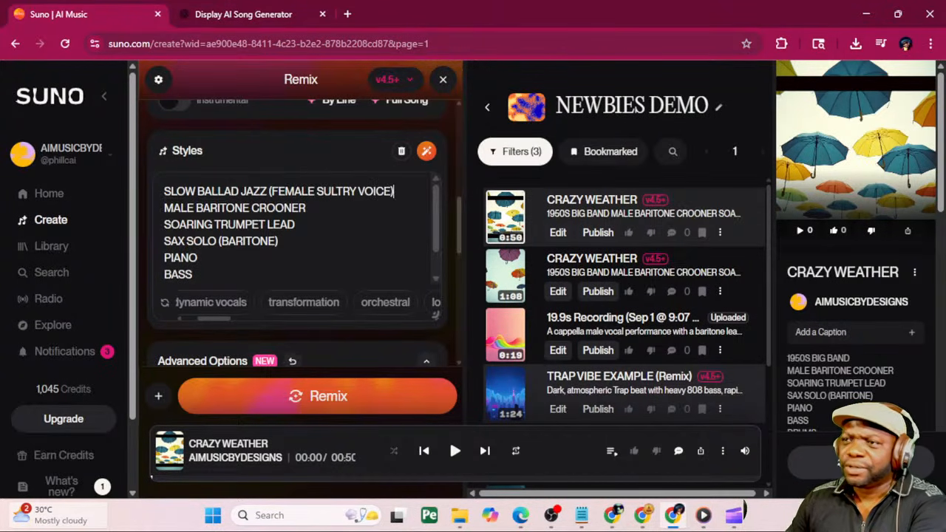
Set the vocal gender to Female and change the song title to "CRAZY WEATHER - FEM"
{"action": "scroll", "coordinate": [297, 233], "scroll_direction": "up", "scroll_amount": 3}
{"action": "scroll", "coordinate": [331, 184], "scroll_direction": "up", "scroll_amount": 3}
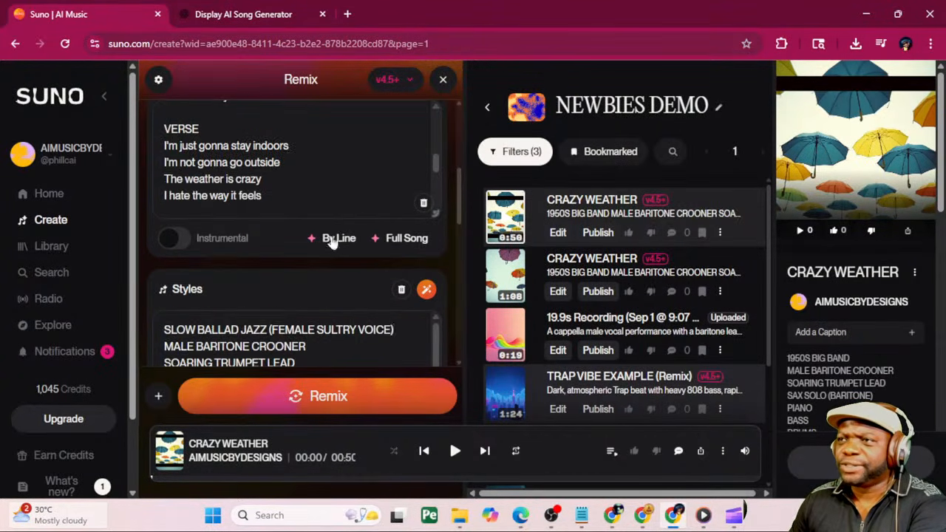
{"action": "scroll", "coordinate": [337, 333], "scroll_direction": "down", "scroll_amount": 1}
{"action": "scroll", "coordinate": [445, 317], "scroll_direction": "down", "scroll_amount": 3}
{"action": "scroll", "coordinate": [444, 325], "scroll_direction": "down", "scroll_amount": 2}
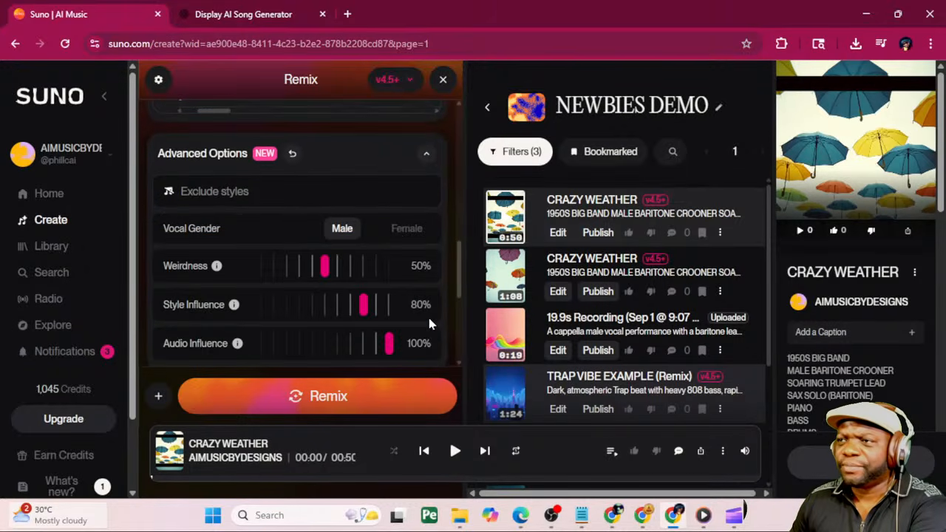
{"action": "left_click", "coordinate": [402, 231]}
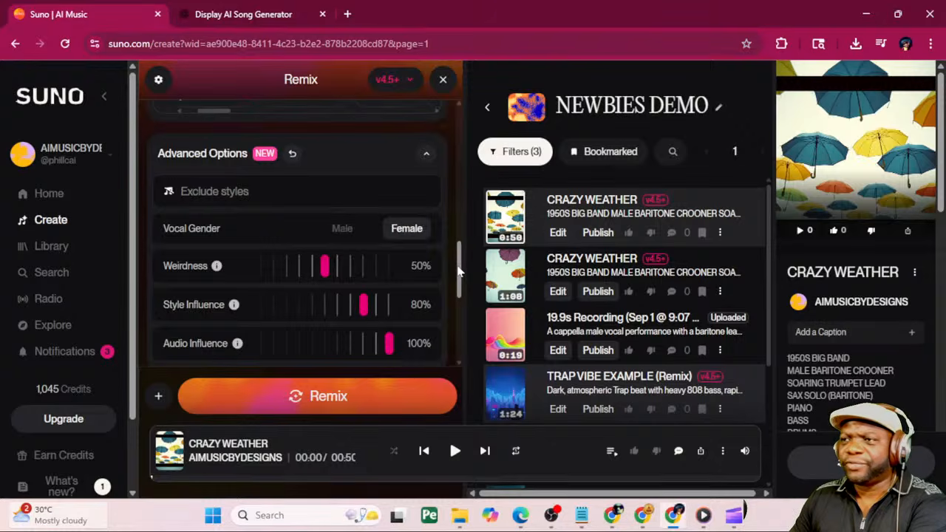
{"action": "left_click_drag", "start_coordinate": [460, 272], "coordinate": [459, 324]}
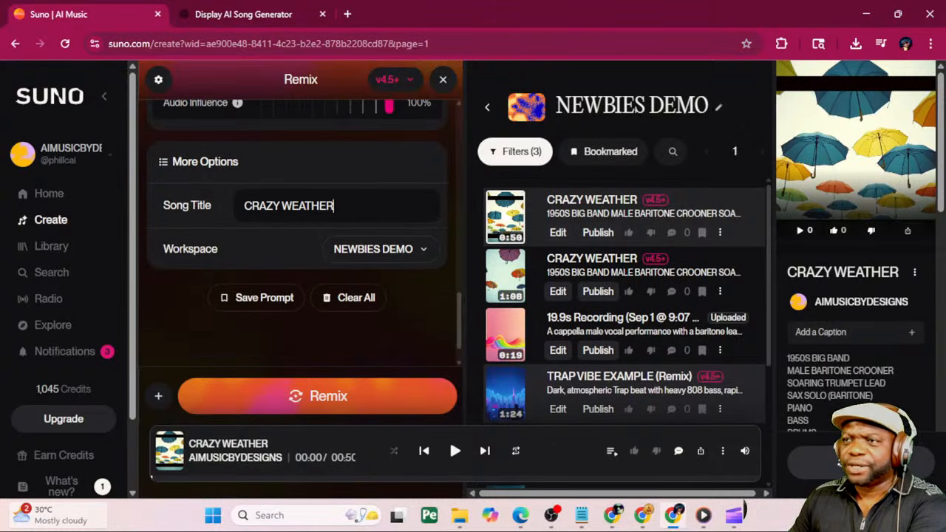
{"action": "type", "text": "- FEM"}
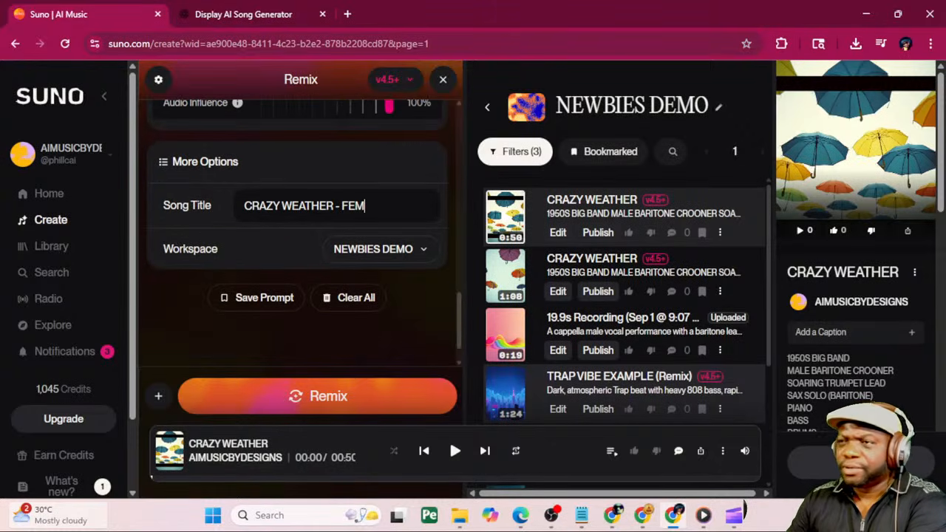
Add "WAH WAH PLUG TRUMPET" on a new line below the slow ballad jazz style
{"action": "scroll", "coordinate": [366, 336], "scroll_direction": "up", "scroll_amount": 6}
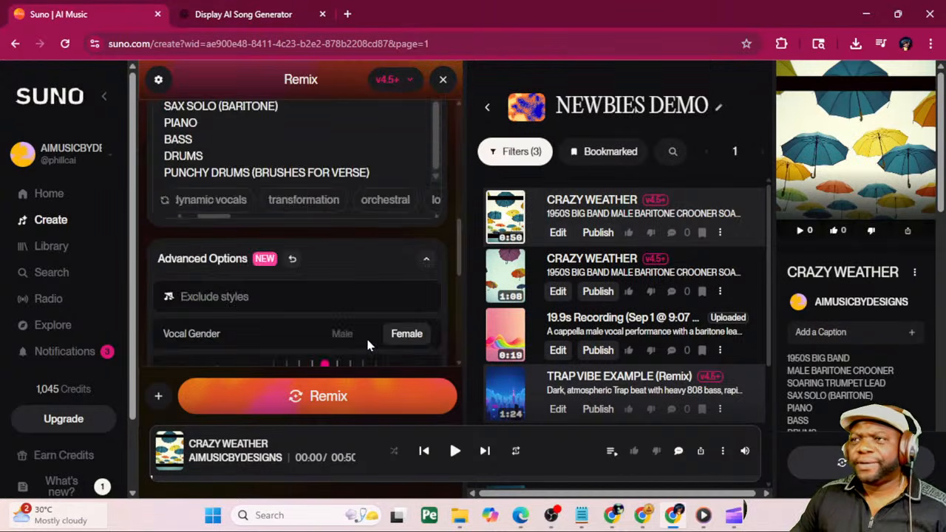
{"action": "scroll", "coordinate": [366, 335], "scroll_direction": "down", "scroll_amount": 5}
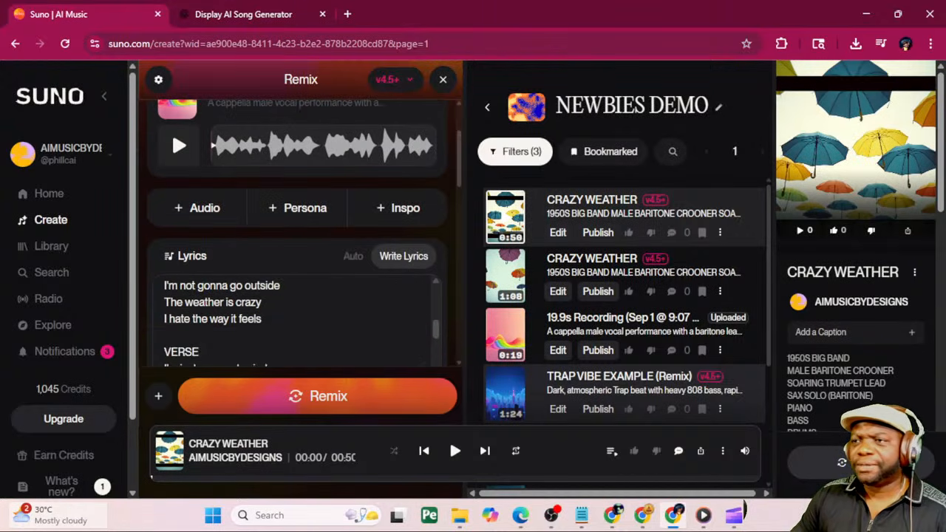
{"action": "scroll", "coordinate": [433, 318], "scroll_direction": "down", "scroll_amount": 6}
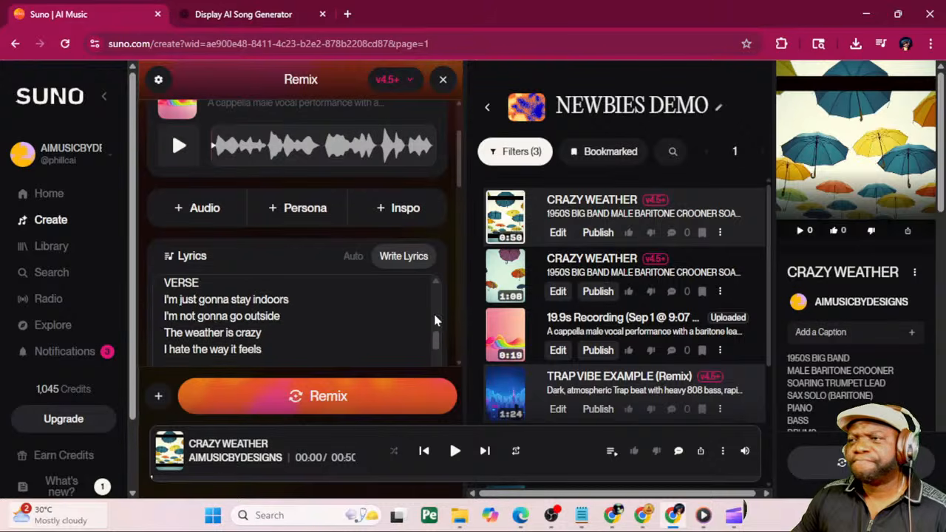
{"action": "scroll", "coordinate": [433, 318], "scroll_direction": "down", "scroll_amount": 8}
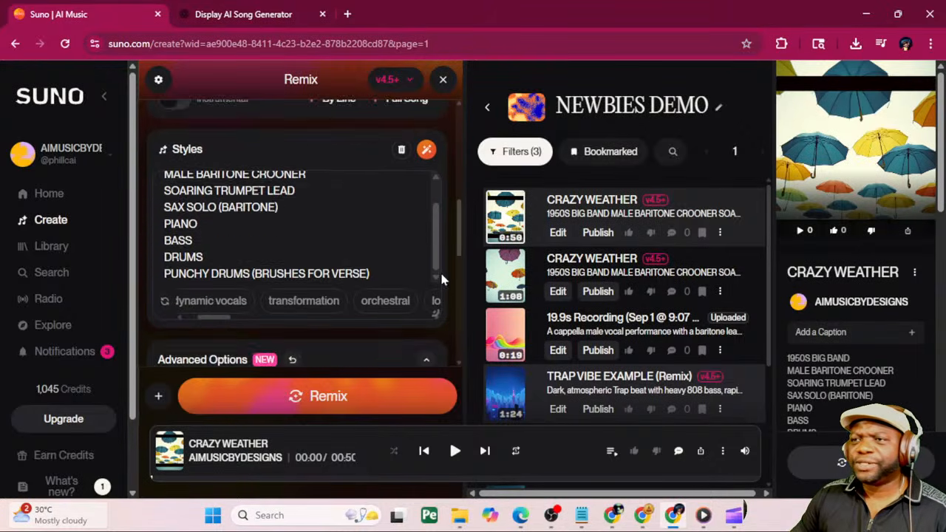
{"action": "scroll", "coordinate": [299, 196], "scroll_direction": "up", "scroll_amount": 2}
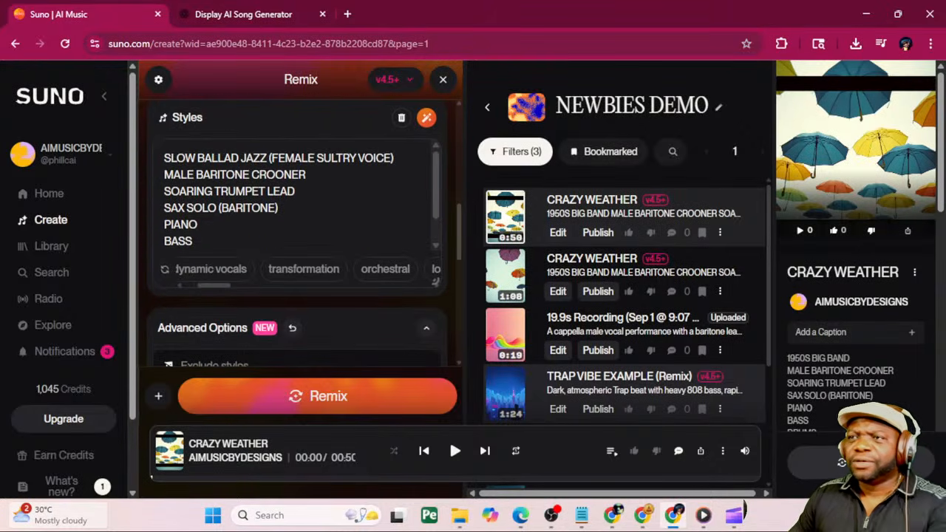
{"action": "key", "text": "Return"}
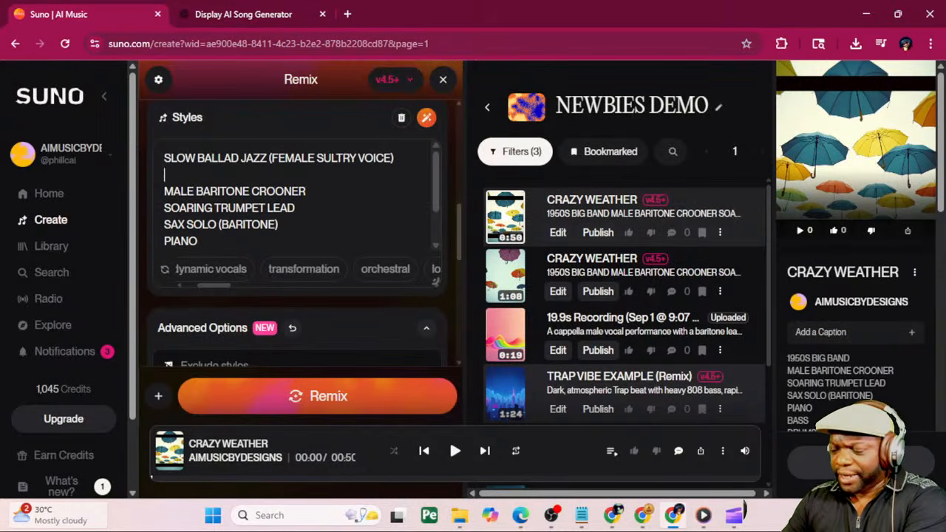
{"action": "type", "text": "WAH W"}
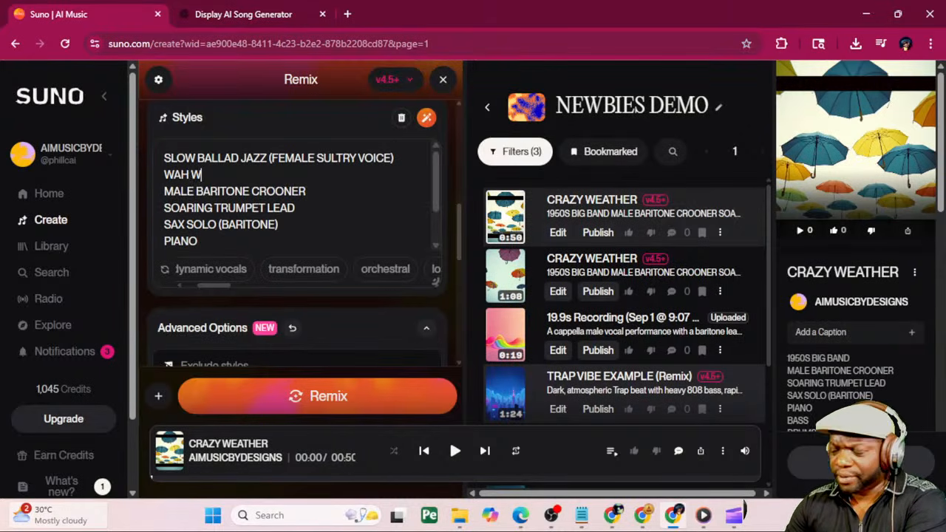
{"action": "type", "text": "AH "}
{"action": "type", "text": "PLUG T"}
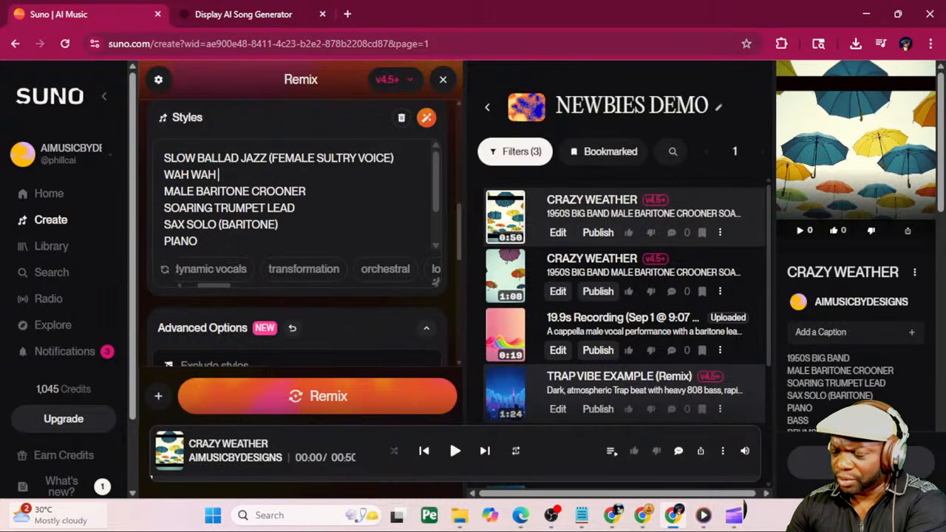
{"action": "type", "text": "RUMPET"}
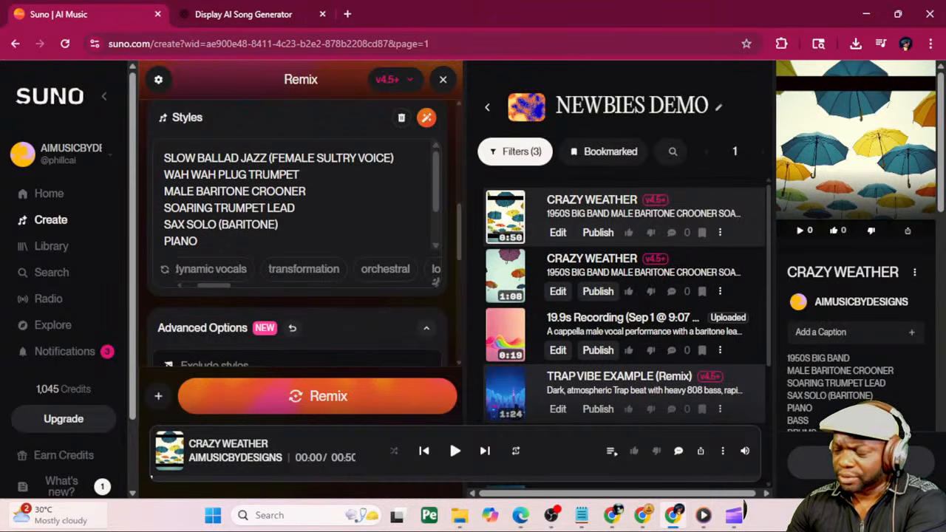
Add "MUTE TRUMPET" and "TROMBONE" as two further lines below the wah wah trumpet style
{"action": "key", "text": "Return"}
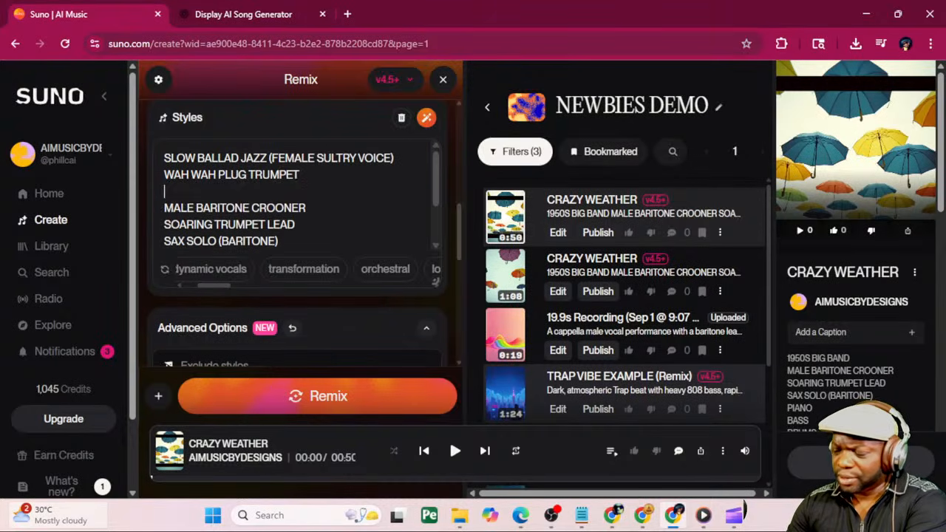
{"action": "type", "text": "MUTE TRU"}
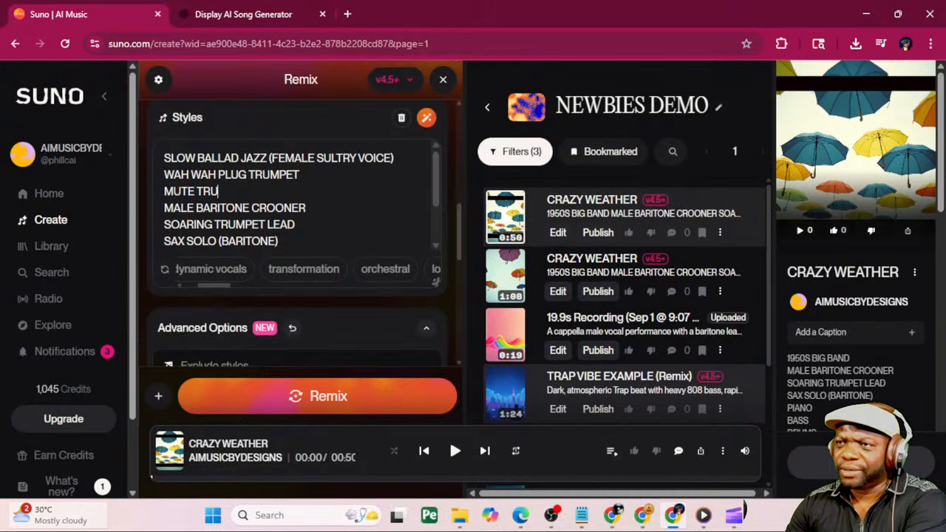
{"action": "type", "text": "MPET"}
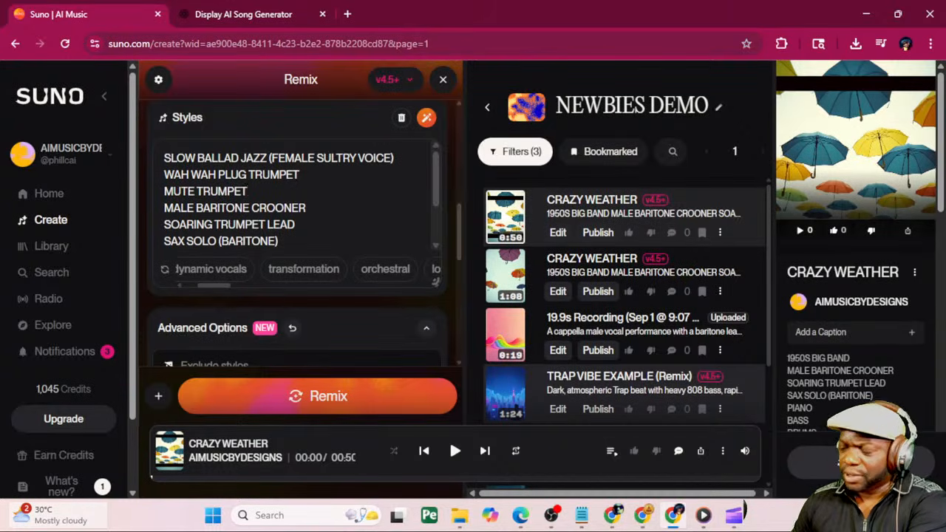
{"action": "key", "text": "Return"}
{"action": "type", "text": "TRO"}
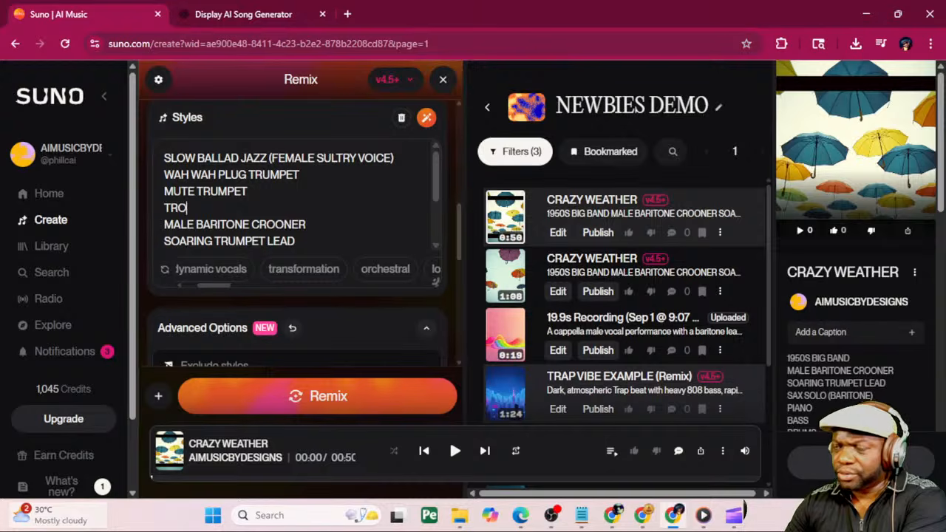
{"action": "type", "text": "MBONE"}
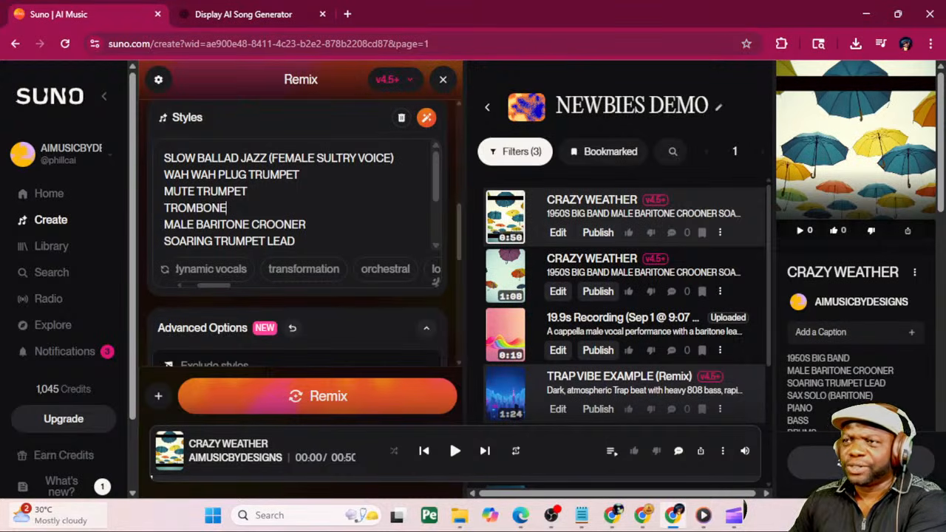
Delete the MALE BARITONE CROONER and SOARING TRUMPET LEAD entries from the styles
{"action": "triple_click", "coordinate": [278, 225]}
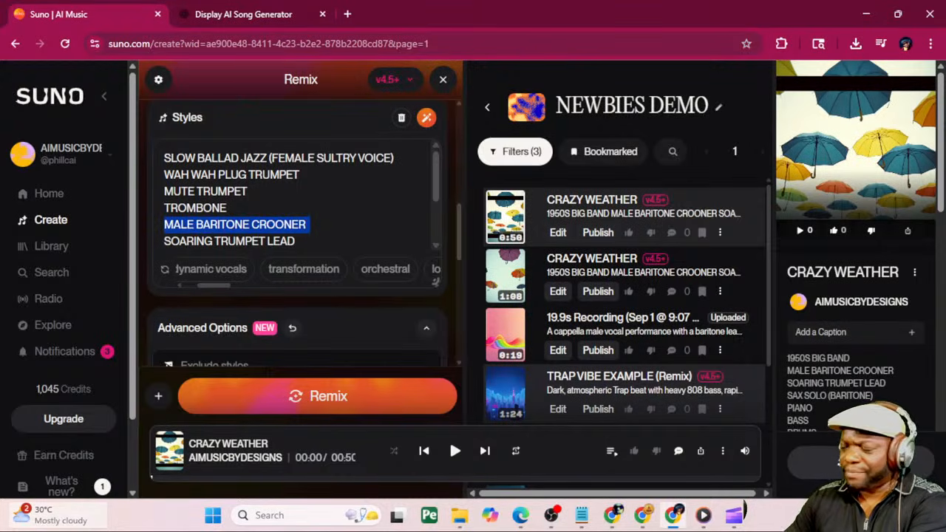
{"action": "key", "text": "BackSpace"}
{"action": "left_click_drag", "start_coordinate": [295, 225], "coordinate": [164, 225]}
{"action": "key", "text": "BackSpace"}
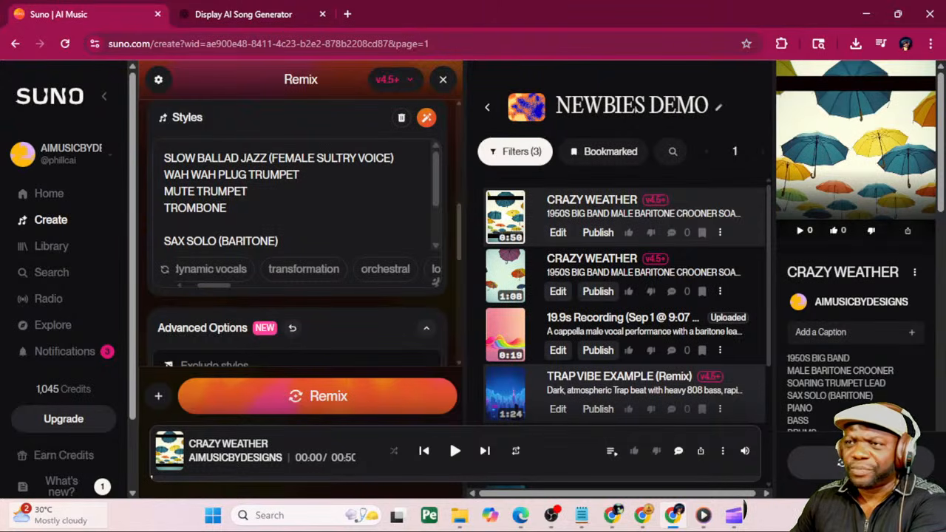
Remove the SAX SOLO (BARITONE), PIANO, BASS and DRUMS lines from the styles, keeping PUNCHY DRUMS (BRUSHES FOR VERSE)
{"action": "left_click_drag", "start_coordinate": [278, 241], "coordinate": [157, 216]}
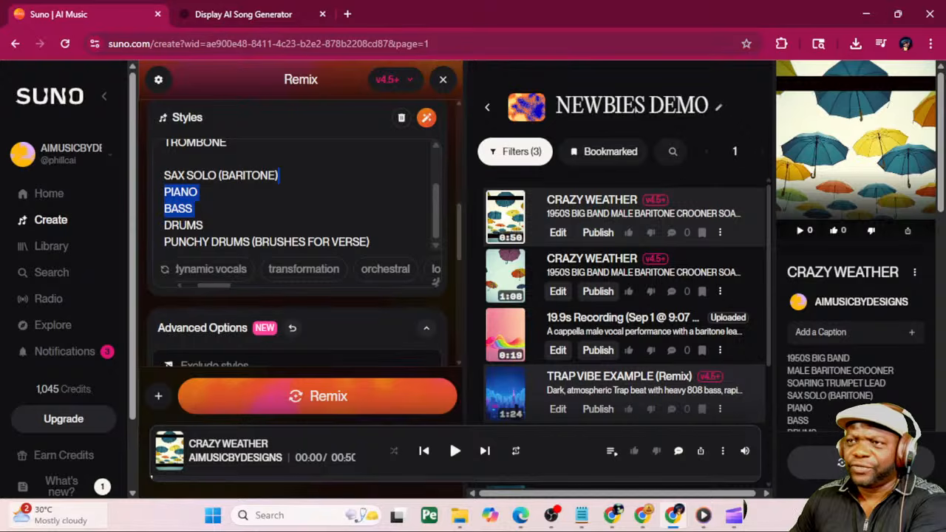
{"action": "triple_click", "coordinate": [203, 175]}
{"action": "left_click", "coordinate": [187, 176]}
{"action": "left_click_drag", "start_coordinate": [280, 187], "coordinate": [171, 176]}
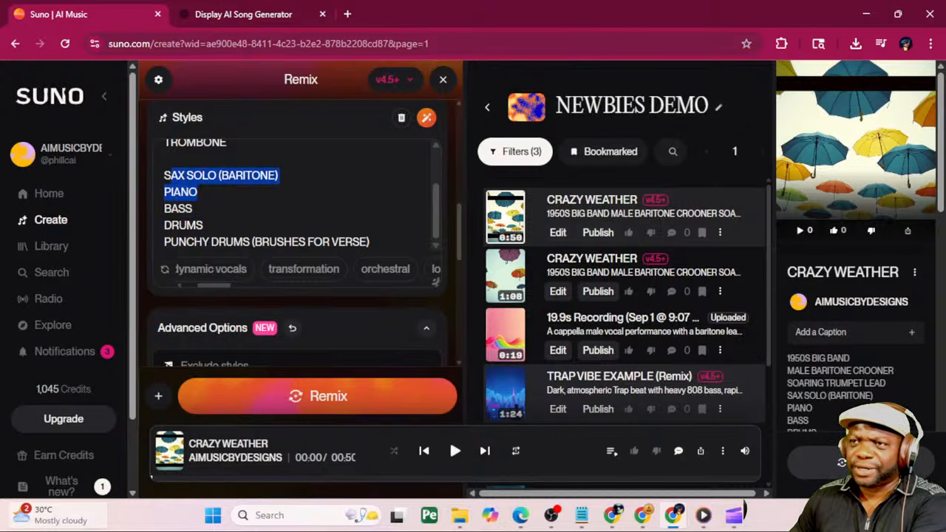
{"action": "key", "text": "shift+Down"}
{"action": "key", "text": "shift+Down"}
{"action": "key", "text": "BackSpace"}
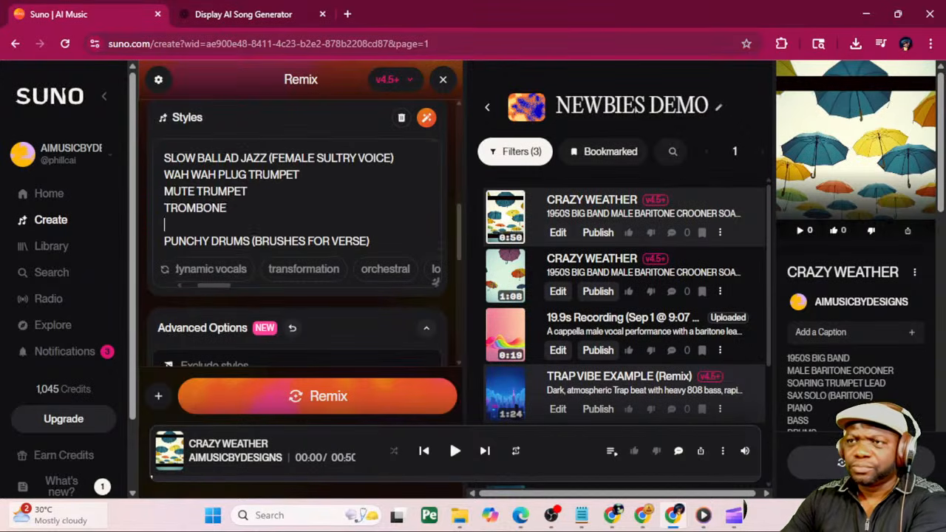
Check the revised styles and generate the new cover of the 19.9s recording
{"action": "scroll", "coordinate": [311, 291], "scroll_direction": "up", "scroll_amount": 5}
{"action": "scroll", "coordinate": [312, 292], "scroll_direction": "down", "scroll_amount": 5}
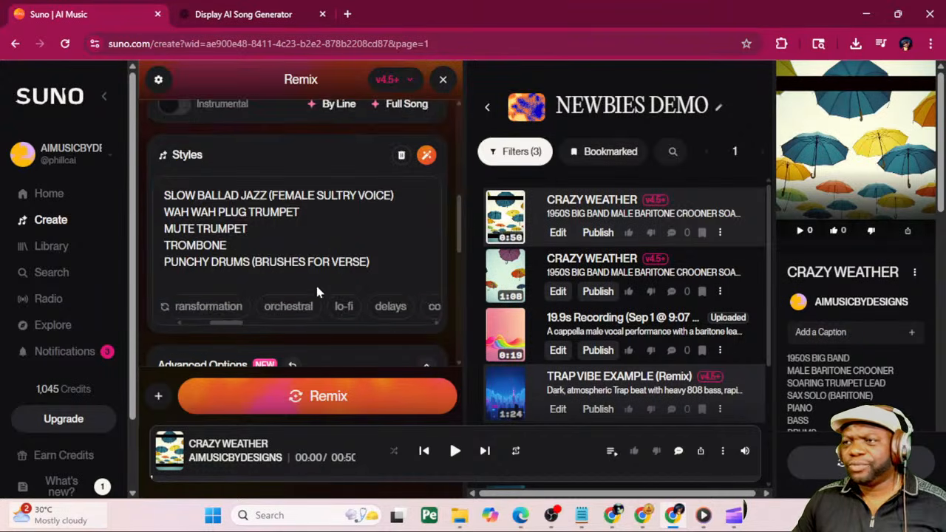
{"action": "scroll", "coordinate": [315, 283], "scroll_direction": "up", "scroll_amount": 5}
{"action": "left_click", "coordinate": [377, 404]}
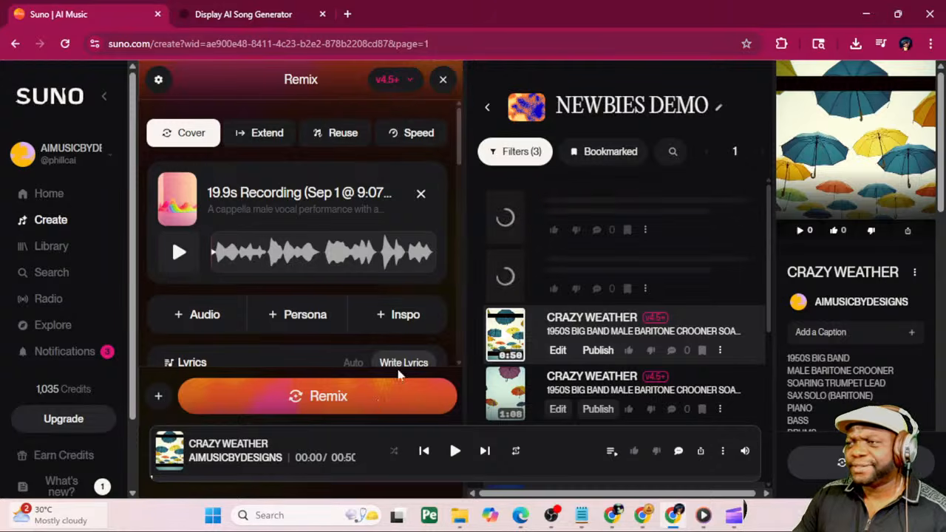
{"action": "scroll", "coordinate": [438, 242], "scroll_direction": "down", "scroll_amount": 3}
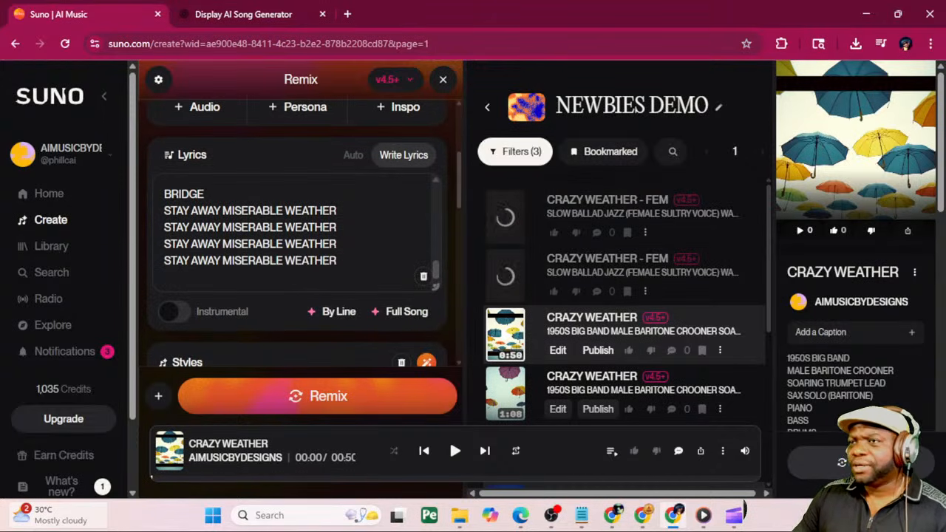
Listen to the 1:59 slow ballad CRAZY WEATHER - FEM cover, adjusting the volume during playback, then mute and pause it
{"action": "left_click_drag", "start_coordinate": [438, 266], "coordinate": [436, 189]}
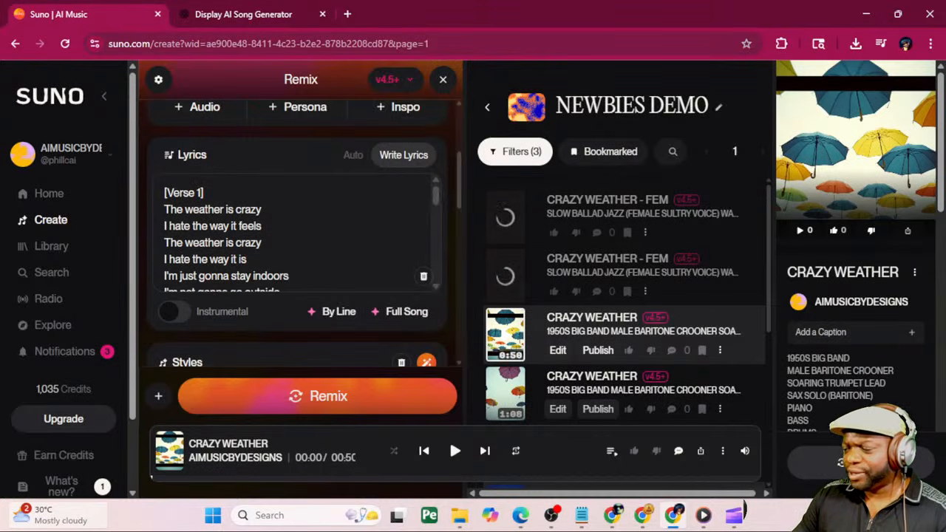
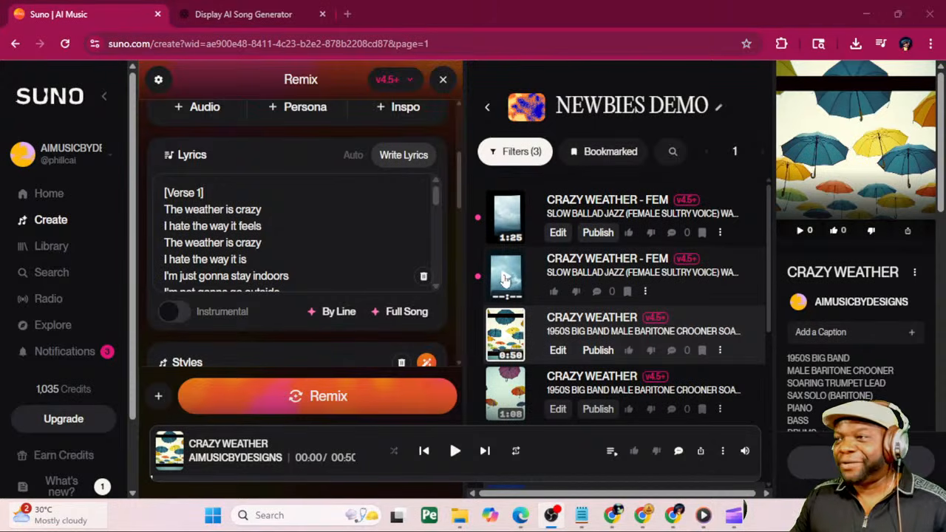
{"action": "left_click", "coordinate": [504, 278]}
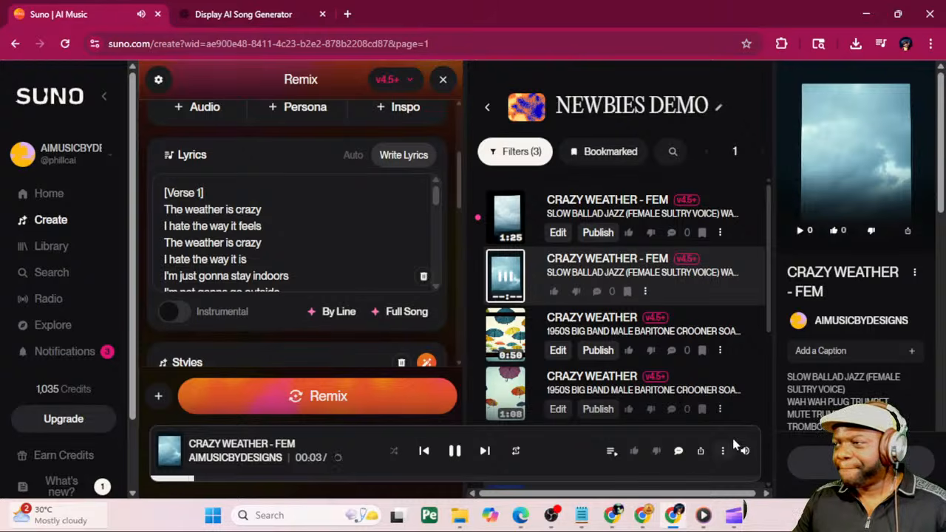
{"action": "mouse_move", "coordinate": [745, 452]}
{"action": "left_click_drag", "start_coordinate": [749, 414], "coordinate": [749, 411]}
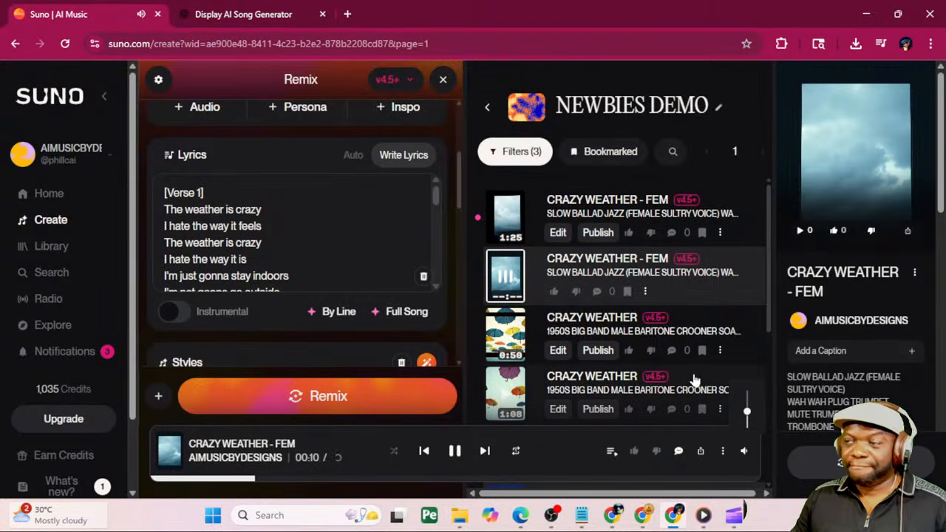
{"action": "left_click_drag", "start_coordinate": [747, 412], "coordinate": [749, 405]}
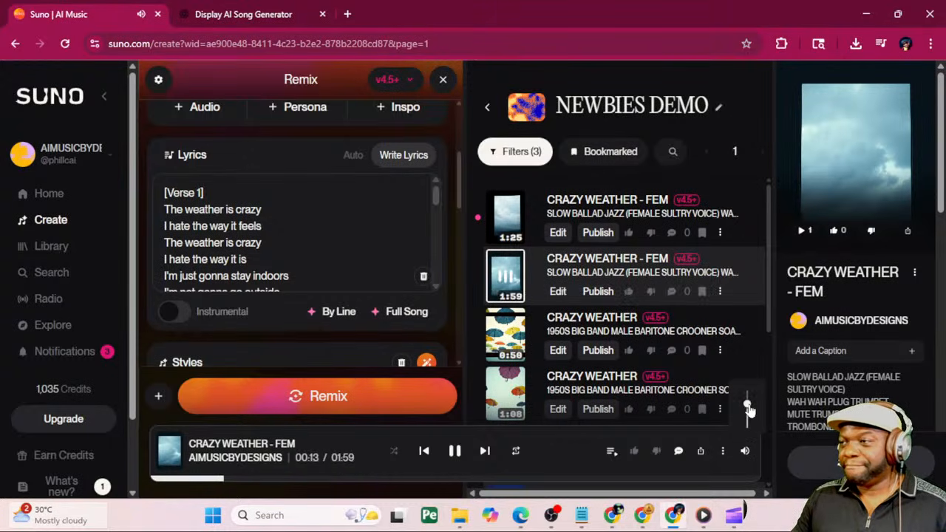
{"action": "mouse_move", "coordinate": [749, 407]}
{"action": "left_mouse_down"}
{"action": "mouse_move", "coordinate": [749, 428]}
{"action": "mouse_move", "coordinate": [747, 409]}
{"action": "left_mouse_up"}
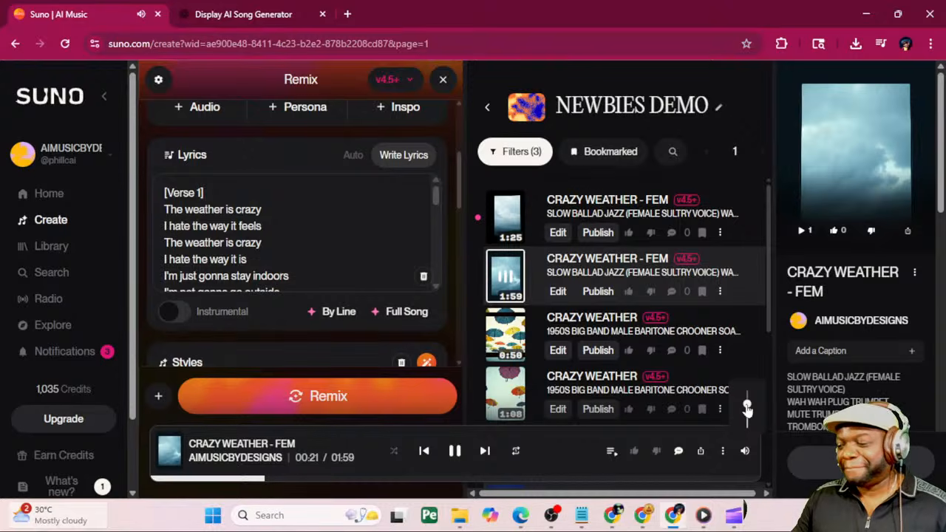
{"action": "mouse_move", "coordinate": [747, 407]}
{"action": "left_mouse_down"}
{"action": "mouse_move", "coordinate": [747, 419]}
{"action": "mouse_move", "coordinate": [747, 401]}
{"action": "left_mouse_up"}
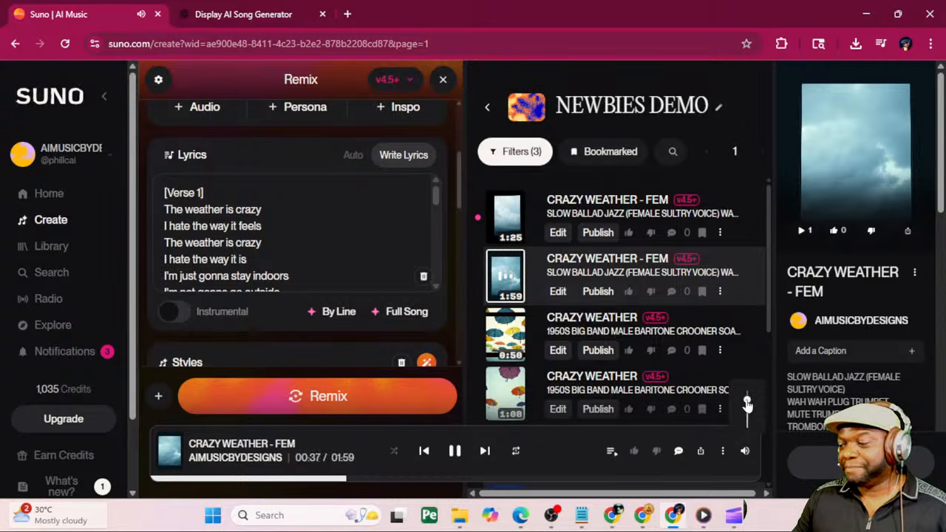
{"action": "left_click_drag", "start_coordinate": [746, 401], "coordinate": [747, 403]}
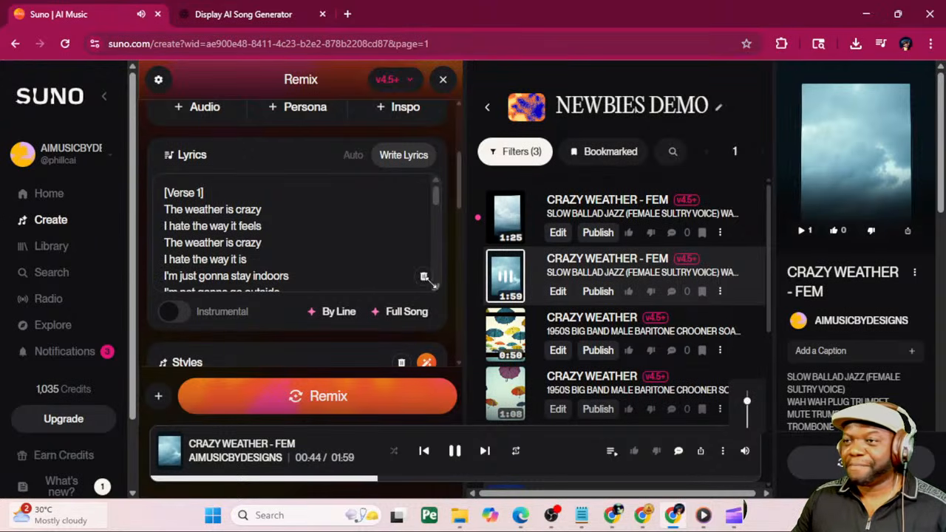
{"action": "scroll", "coordinate": [427, 281], "scroll_direction": "down", "scroll_amount": 6}
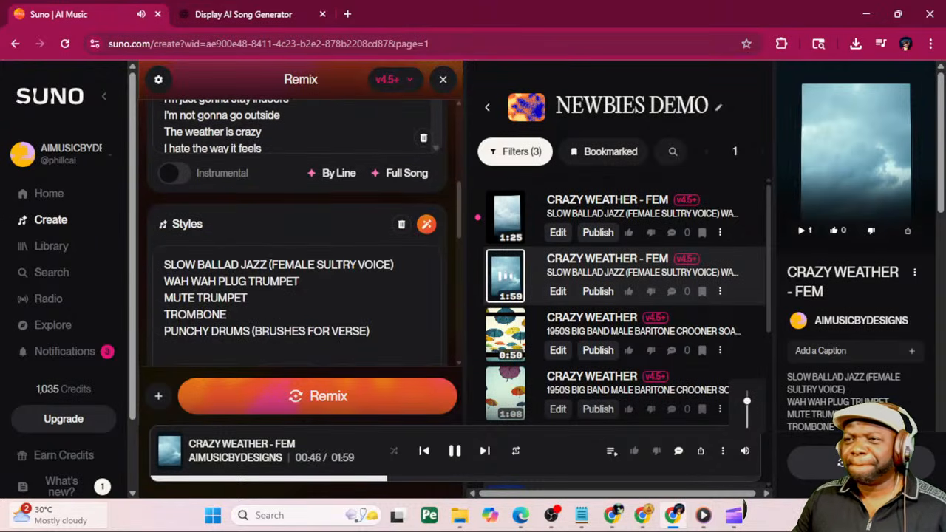
{"action": "left_click_drag", "start_coordinate": [747, 405], "coordinate": [745, 433]}
{"action": "left_click", "coordinate": [454, 450]}
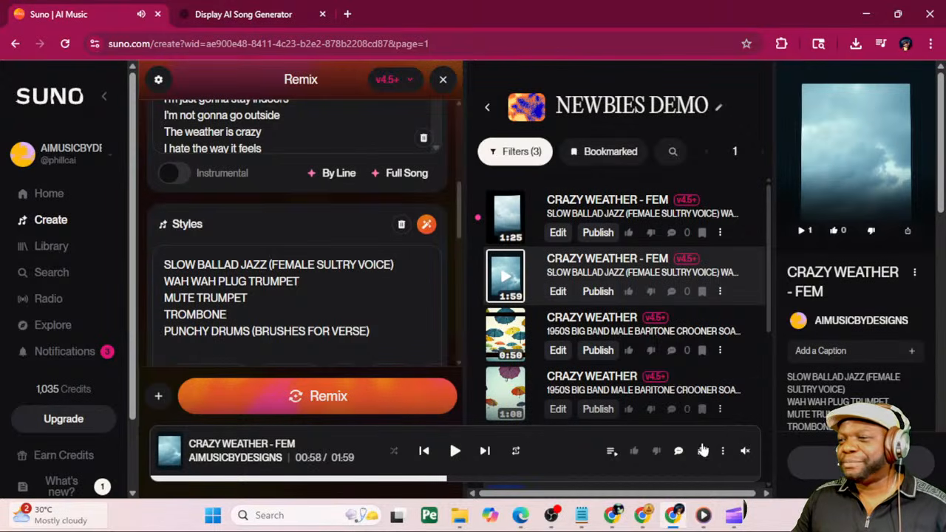
Restore the playback volume and listen to the 1:25 slow ballad version of CRAZY WEATHER - FEM while reviewing the styles
{"action": "left_click_drag", "start_coordinate": [747, 430], "coordinate": [745, 400]}
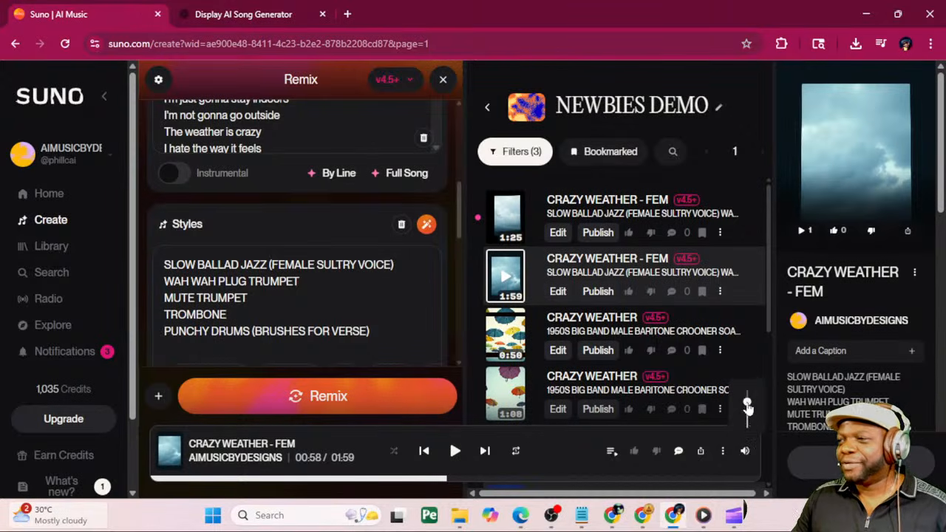
{"action": "left_click", "coordinate": [504, 220]}
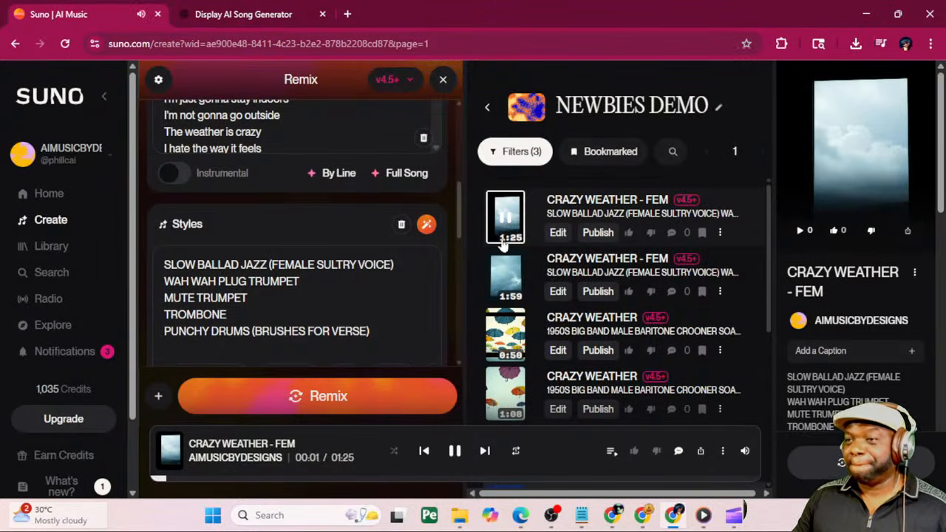
{"action": "scroll", "coordinate": [386, 296], "scroll_direction": "up", "scroll_amount": 1}
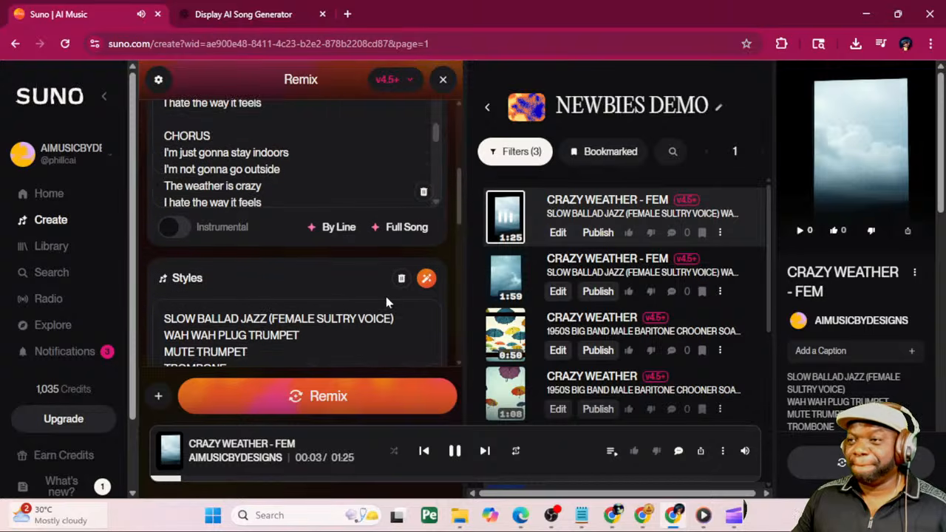
{"action": "scroll", "coordinate": [379, 300], "scroll_direction": "down", "scroll_amount": 3}
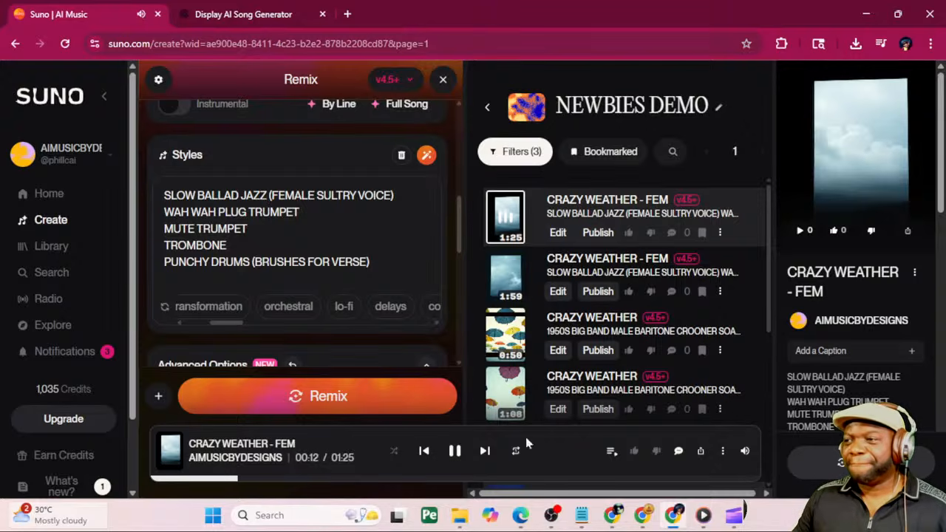
{"action": "left_click", "coordinate": [743, 454]}
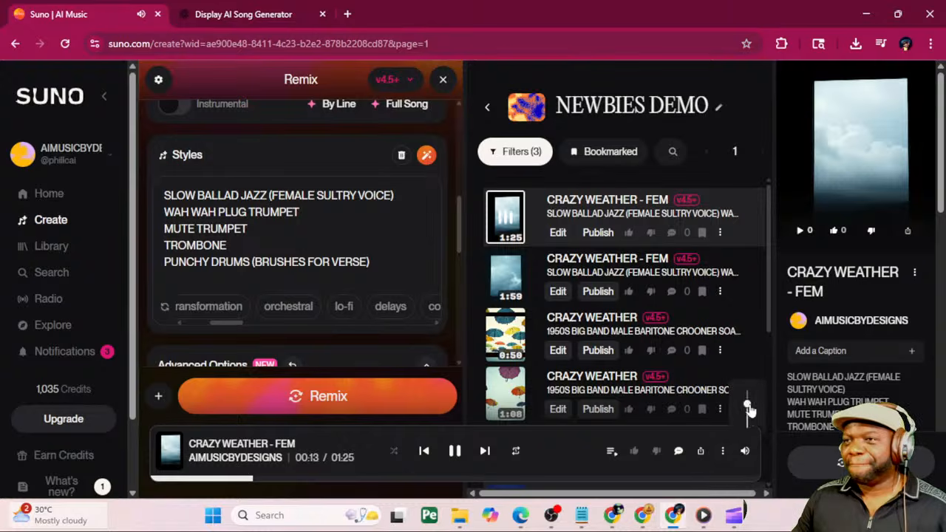
{"action": "mouse_move", "coordinate": [748, 403]}
{"action": "left_mouse_down"}
{"action": "mouse_move", "coordinate": [748, 427]}
{"action": "mouse_move", "coordinate": [747, 403]}
{"action": "left_mouse_up"}
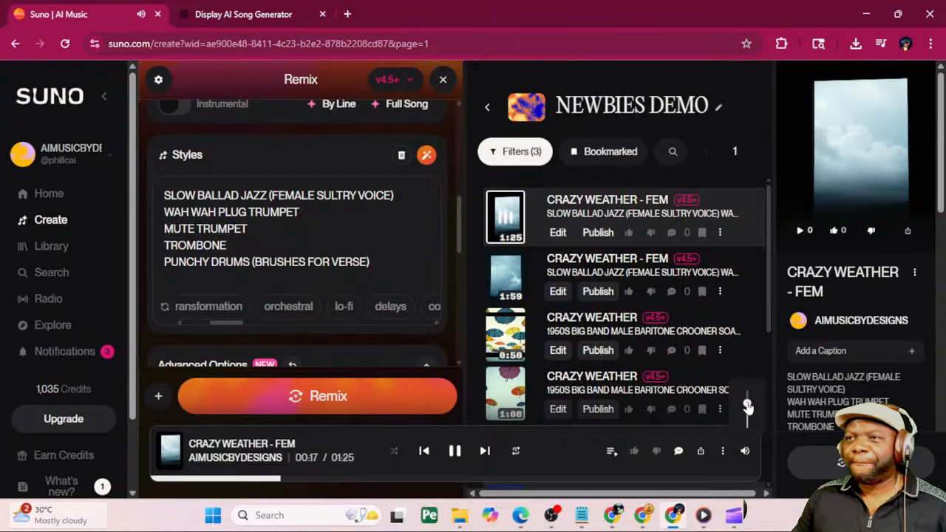
Insert "DINNER" before JAZZ in the first style line and delete the trumpet, trombone and drum lines below it
{"action": "left_click", "coordinate": [241, 196]}
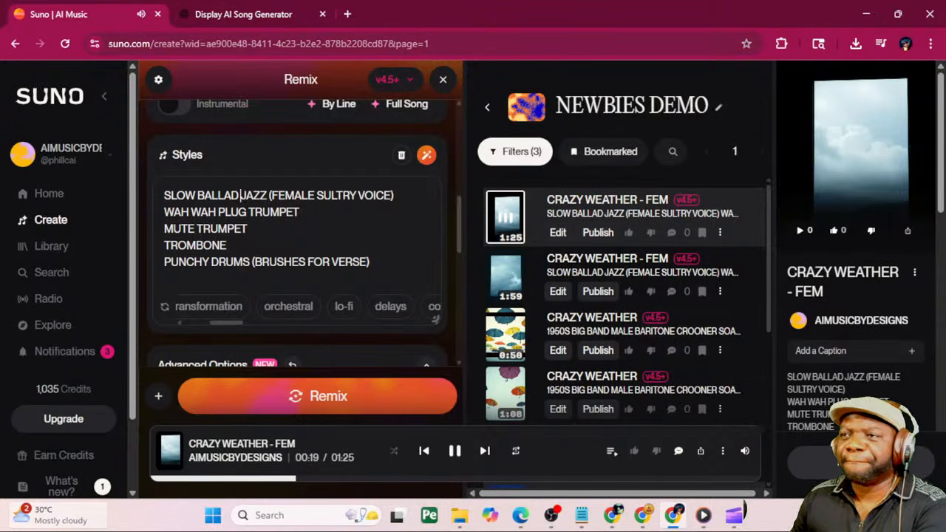
{"action": "type", "text": "DINNER"}
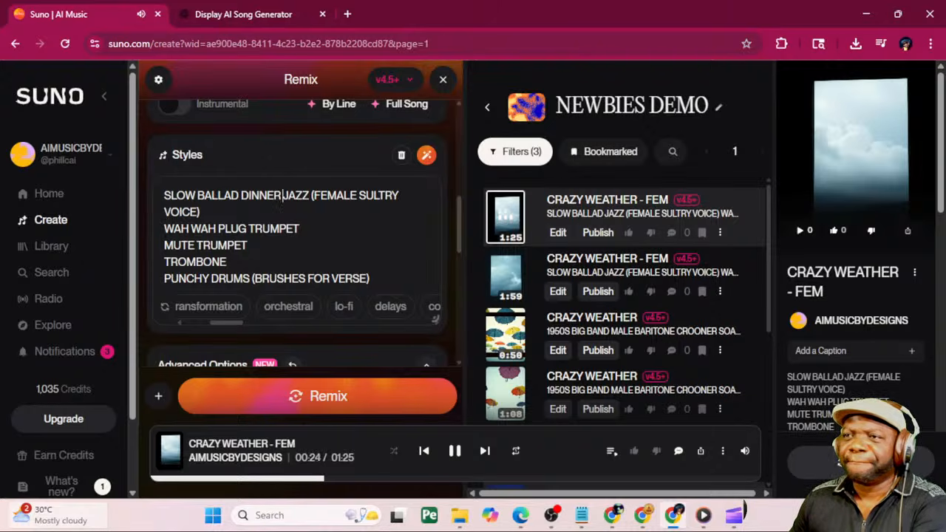
{"action": "mouse_move", "coordinate": [164, 229]}
{"action": "left_mouse_down"}
{"action": "mouse_move", "coordinate": [317, 306]}
{"action": "mouse_move", "coordinate": [387, 306]}
{"action": "left_mouse_up"}
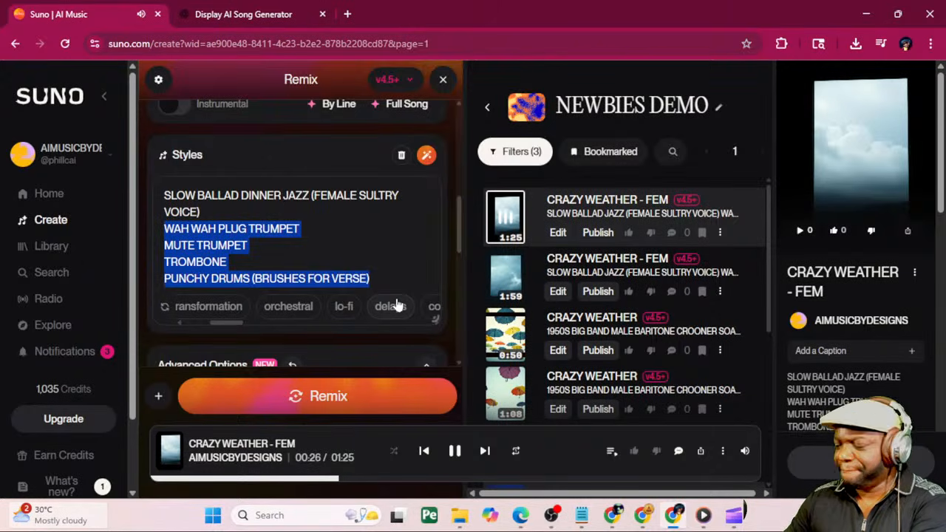
{"action": "key", "text": "BackSpace"}
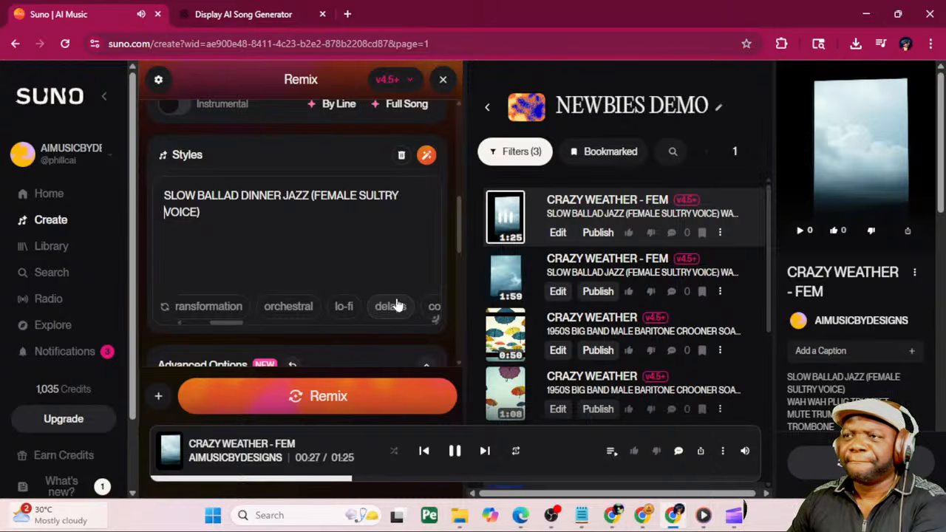
Add "JAZZ 1930S -" at the start of the remaining slow ballad style line
{"action": "key", "text": "Up"}
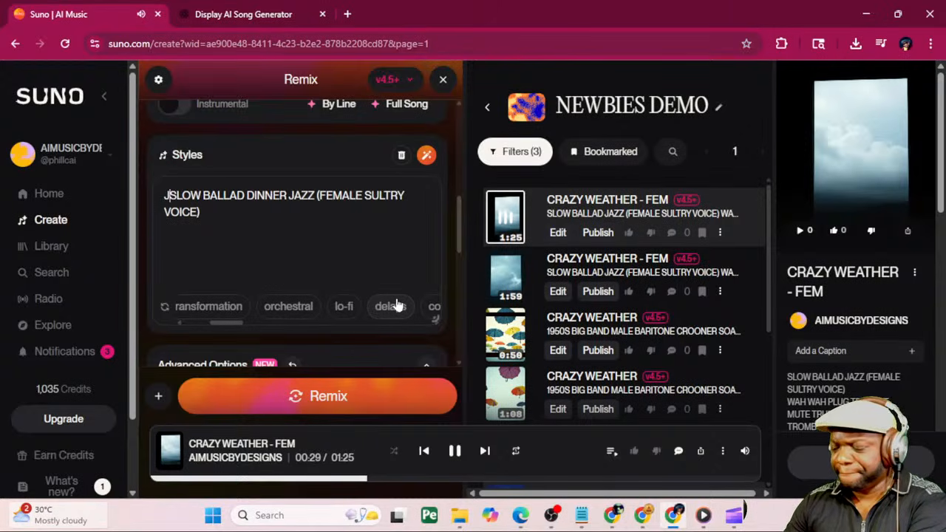
{"action": "type", "text": "JAZZ"}
{"action": "type", "text": " 1930"}
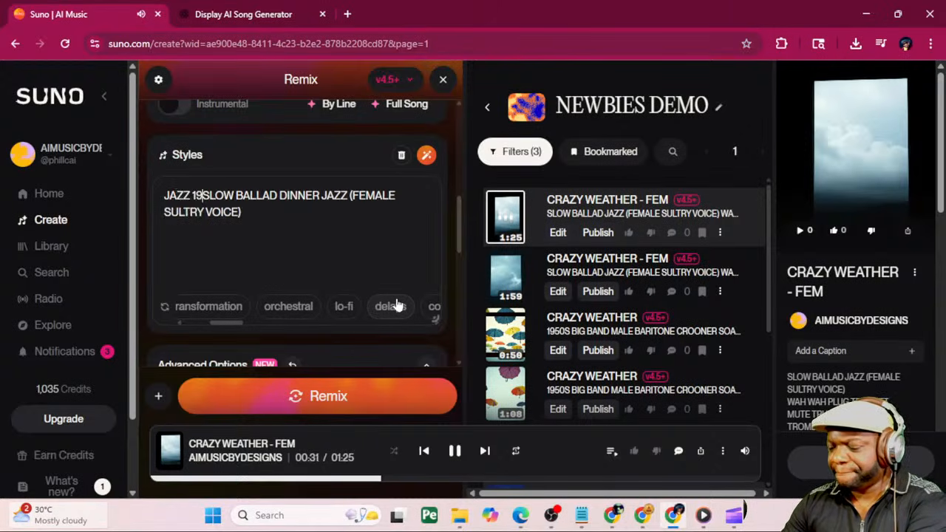
{"action": "type", "text": "S -"}
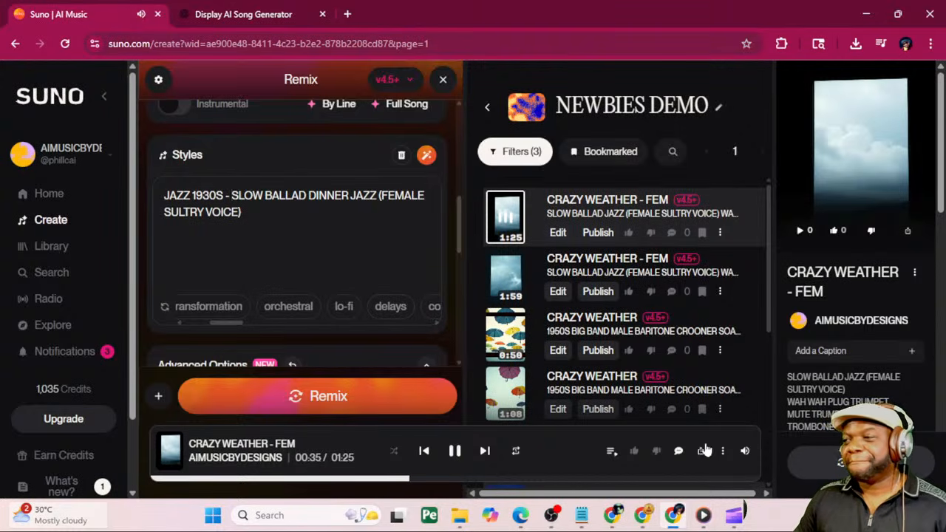
Lower the volume, pause the playing cover, and generate a new remix with the revised 1930s dinner jazz style
{"action": "mouse_move", "coordinate": [745, 451]}
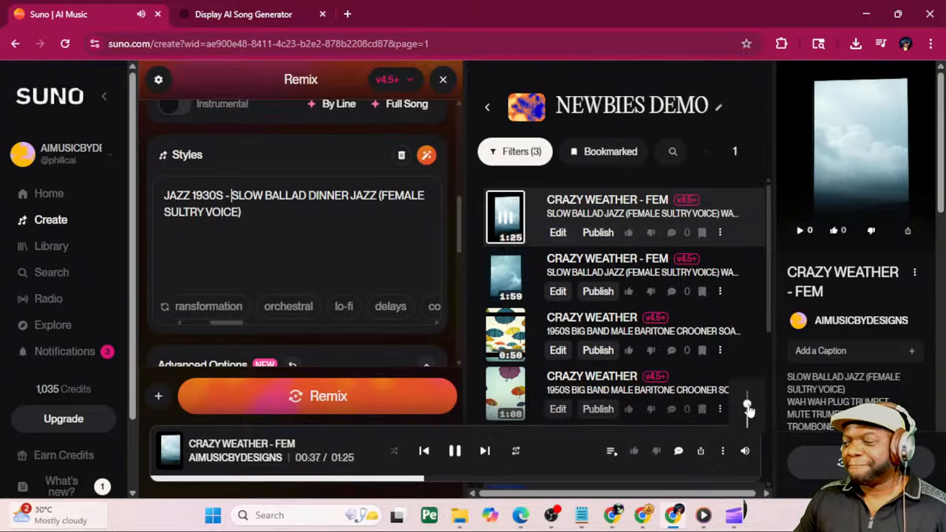
{"action": "left_click_drag", "start_coordinate": [749, 409], "coordinate": [748, 434]}
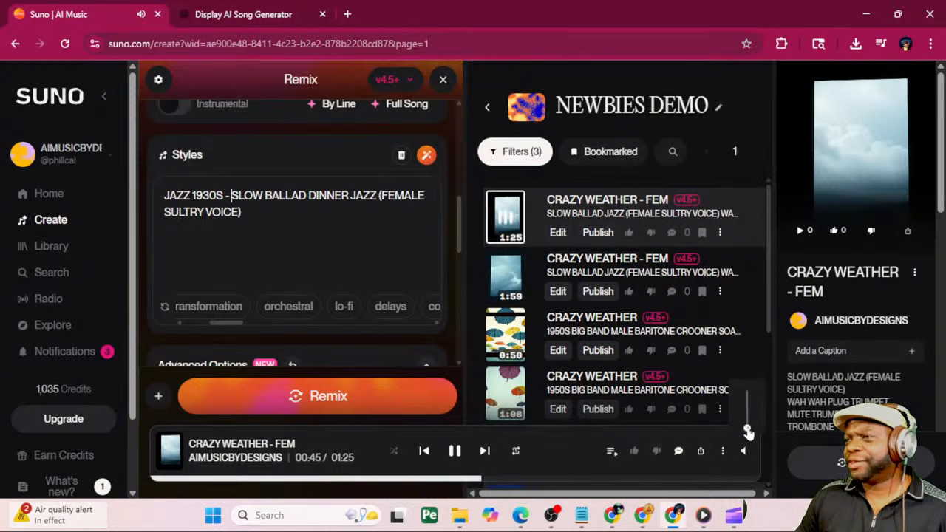
{"action": "mouse_move", "coordinate": [749, 432]}
{"action": "left_mouse_down"}
{"action": "mouse_move", "coordinate": [749, 414]}
{"action": "mouse_move", "coordinate": [748, 422]}
{"action": "left_mouse_up"}
{"action": "left_click", "coordinate": [455, 451]}
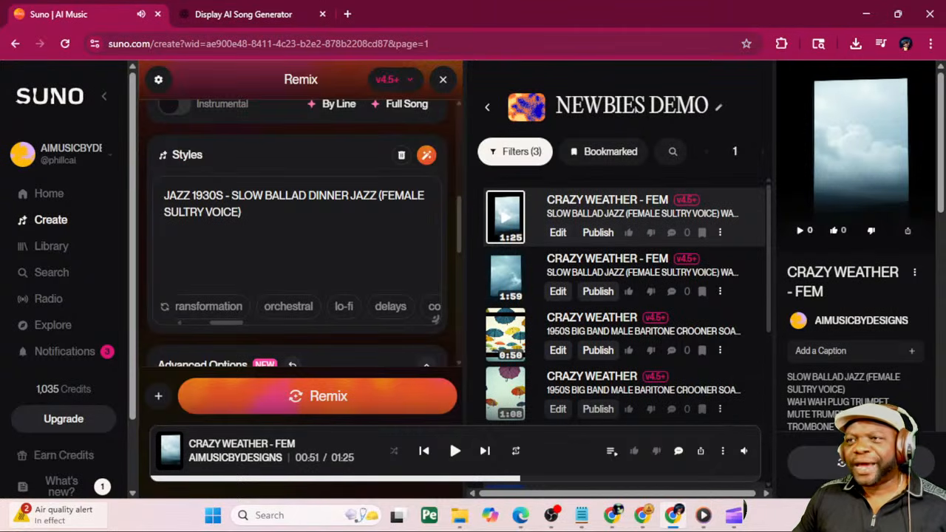
{"action": "left_click", "coordinate": [375, 397]}
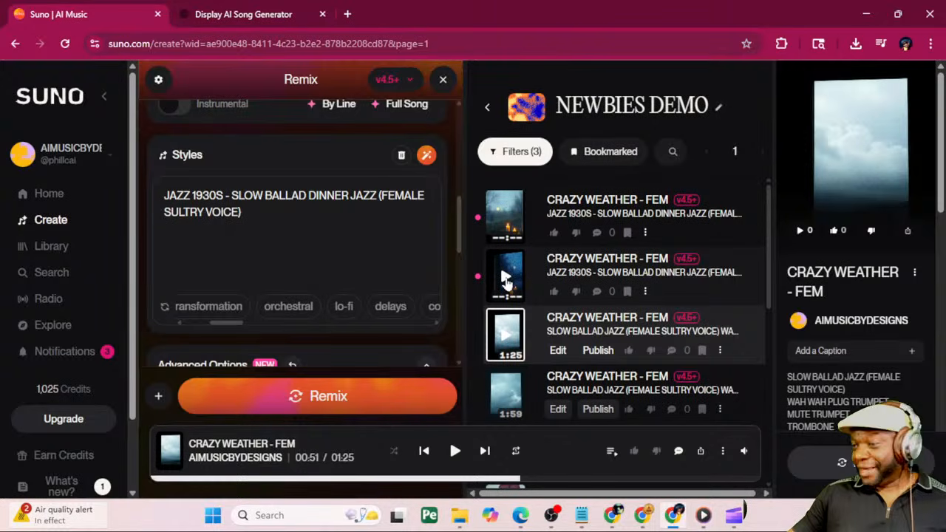
Listen to the lower of the two new JAZZ 1930S covers at raised volume, then turn it down and pause
{"action": "left_click", "coordinate": [506, 278]}
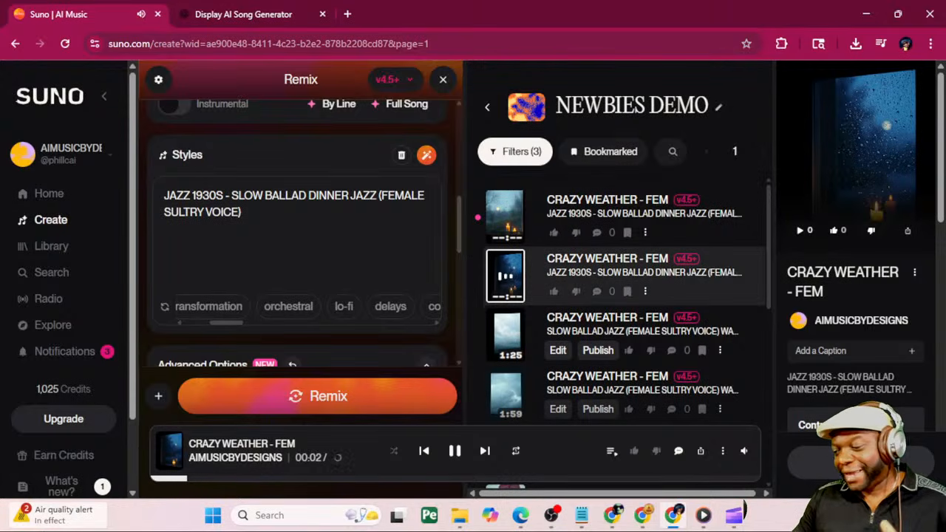
{"action": "mouse_move", "coordinate": [743, 450]}
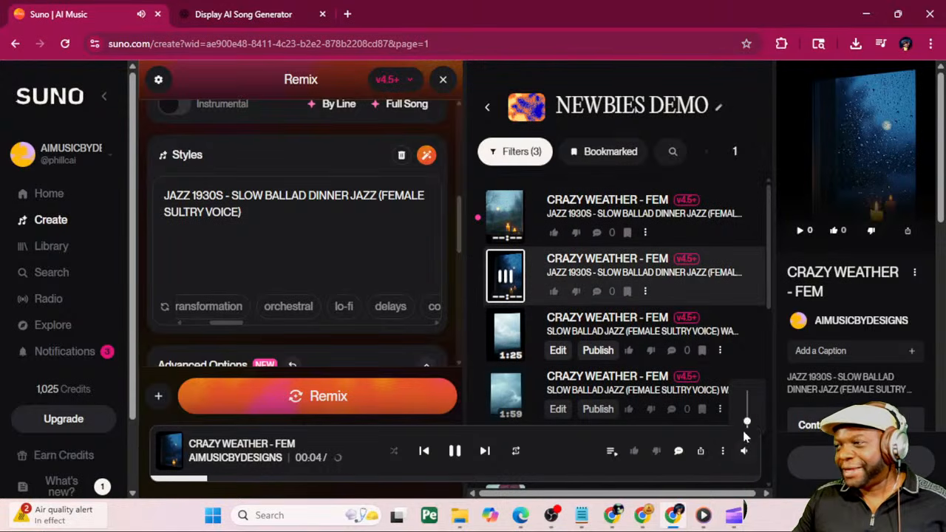
{"action": "left_click_drag", "start_coordinate": [746, 422], "coordinate": [748, 403]}
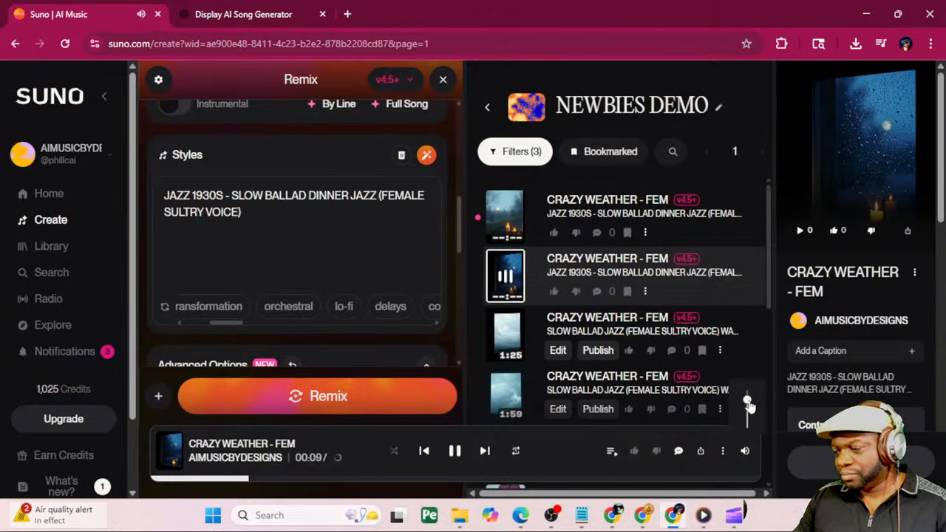
{"action": "left_click_drag", "start_coordinate": [748, 403], "coordinate": [748, 425]}
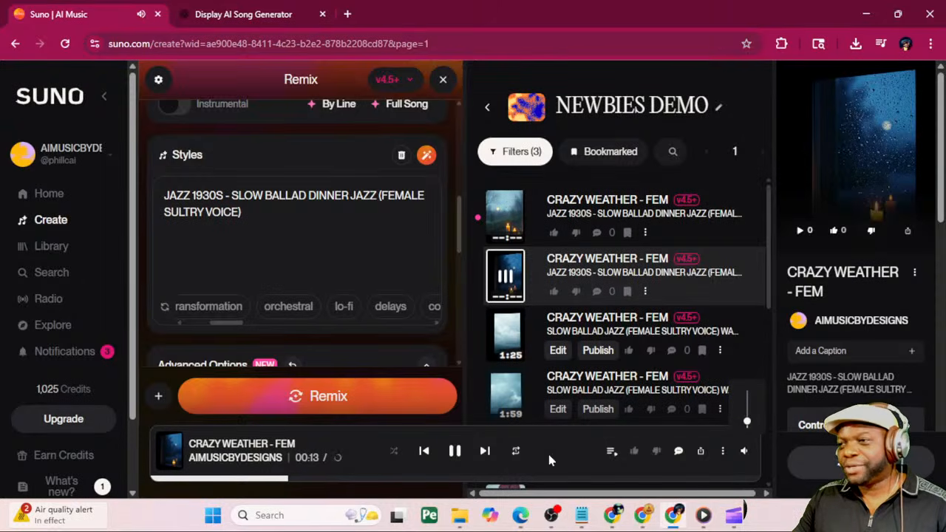
{"action": "left_click", "coordinate": [455, 451]}
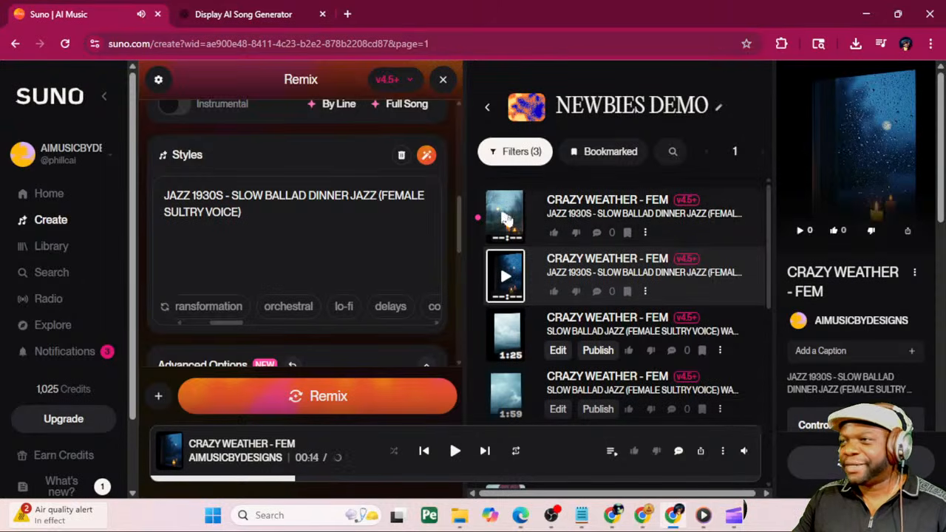
Play the upper of the two new JAZZ 1930S covers and raise its volume
{"action": "left_click", "coordinate": [506, 218]}
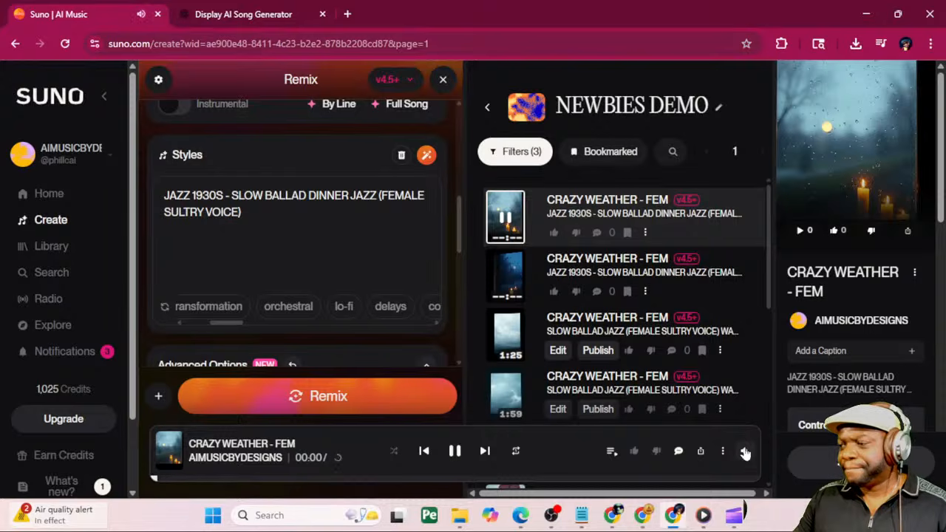
{"action": "mouse_move", "coordinate": [745, 452]}
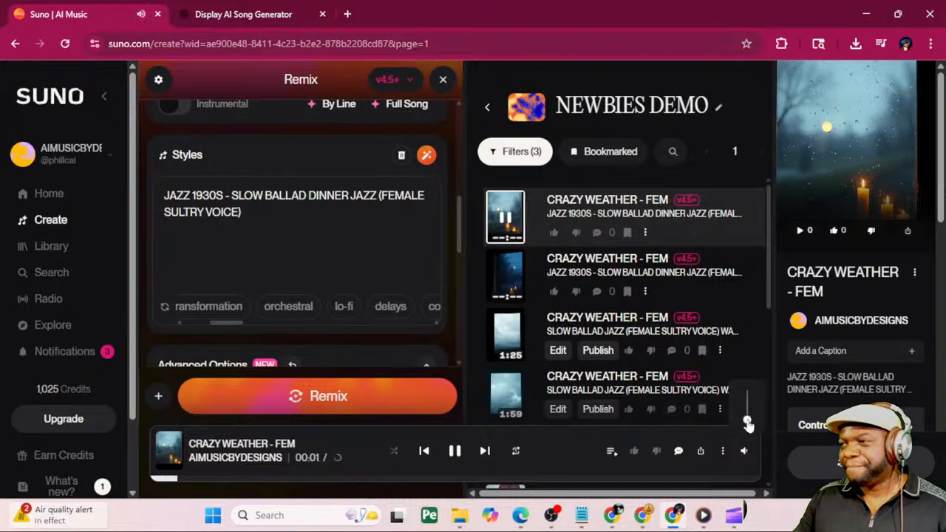
{"action": "left_click_drag", "start_coordinate": [749, 428], "coordinate": [749, 415]}
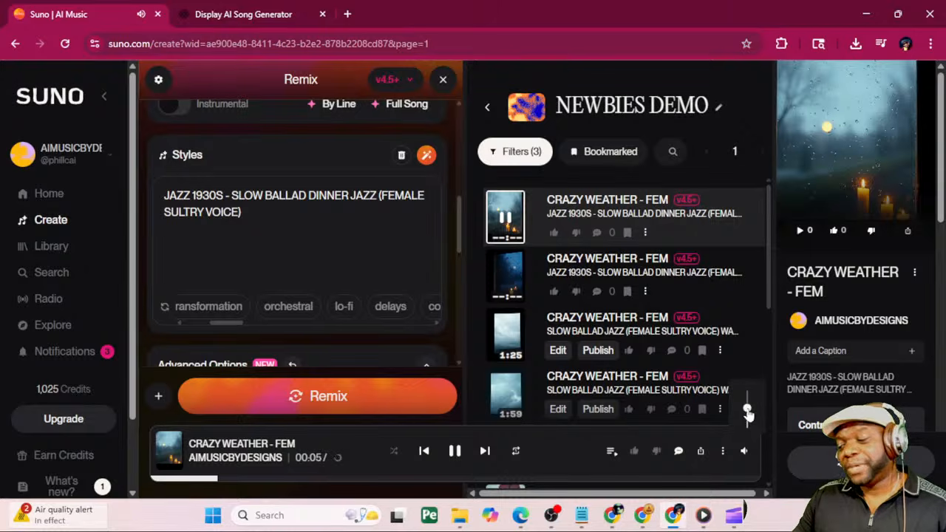
Turn the volume all the way down and pause the upper JAZZ 1930S cover
{"action": "left_click_drag", "start_coordinate": [748, 416], "coordinate": [748, 430]}
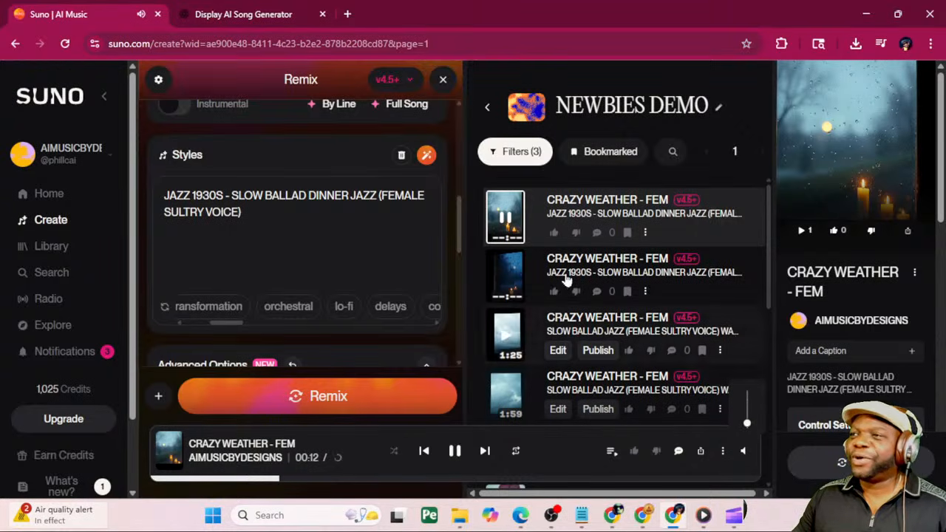
{"action": "left_click", "coordinate": [507, 219]}
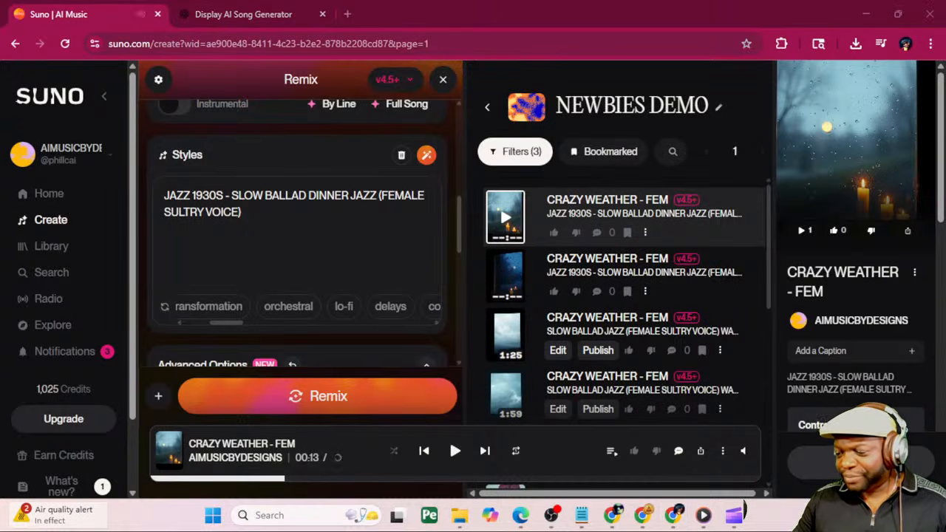
Switch to the SUNO 101 course page and review the topics of Module 3 and Module 4
{"action": "key", "text": "alt+Tab"}
{"action": "scroll", "coordinate": [294, 392], "scroll_direction": "down", "scroll_amount": 5}
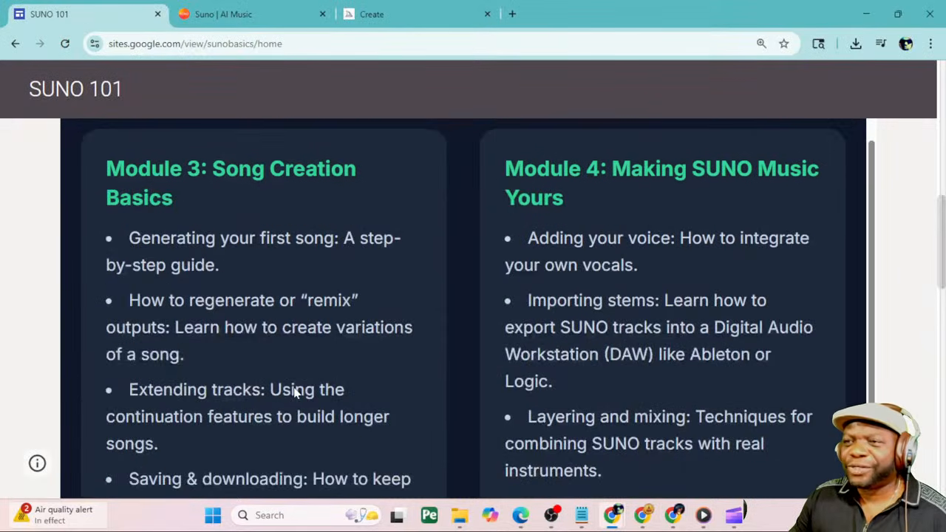
{"action": "scroll", "coordinate": [293, 392], "scroll_direction": "up", "scroll_amount": 2}
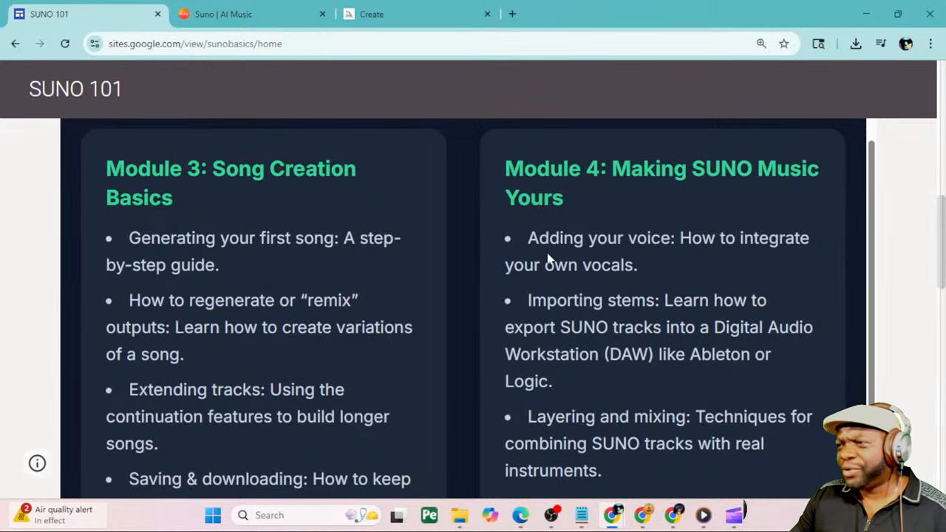
{"action": "scroll", "coordinate": [547, 307], "scroll_direction": "down", "scroll_amount": 1}
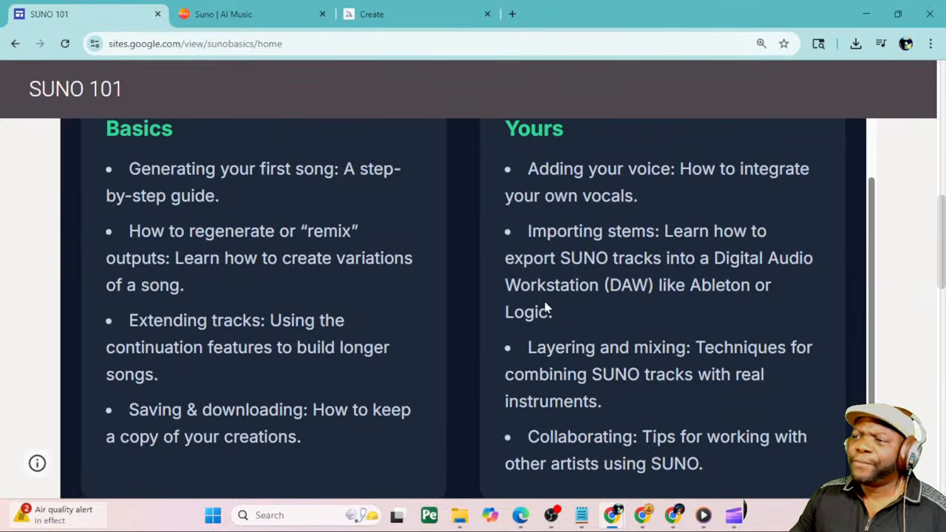
{"action": "scroll", "coordinate": [547, 307], "scroll_direction": "up", "scroll_amount": 1}
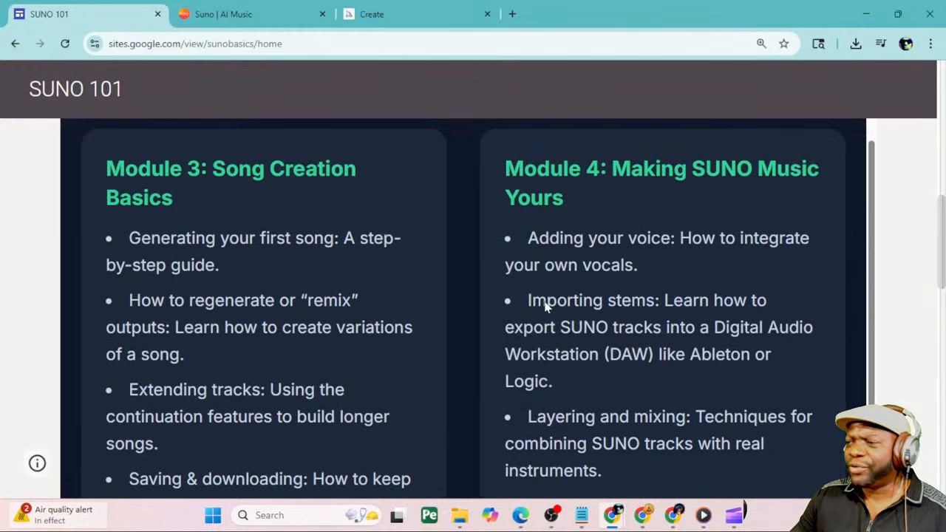
{"action": "scroll", "coordinate": [546, 308], "scroll_direction": "up", "scroll_amount": 2}
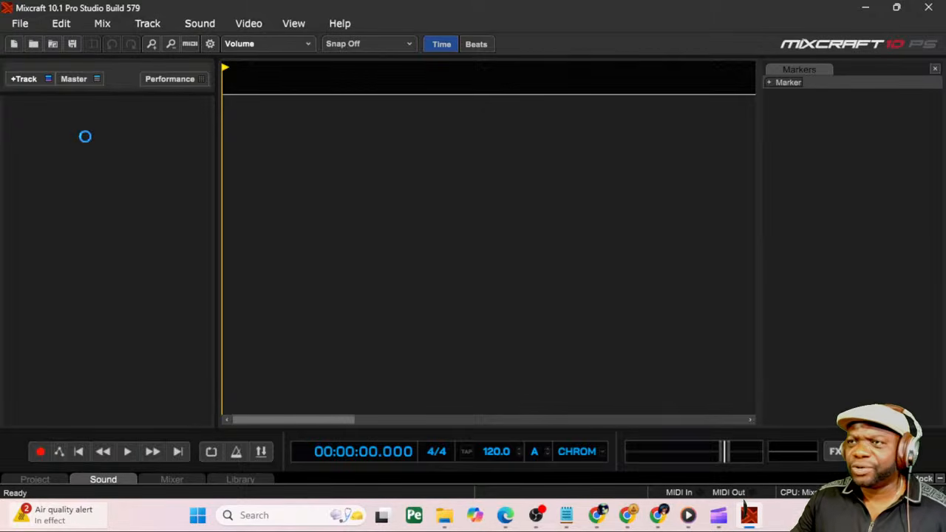
Start a new Mixcraft project, then open the TRAP VIBE EXAMPLE (Remix) Stems archive in Downloads and widen its Name column
{"action": "left_click", "coordinate": [14, 45]}
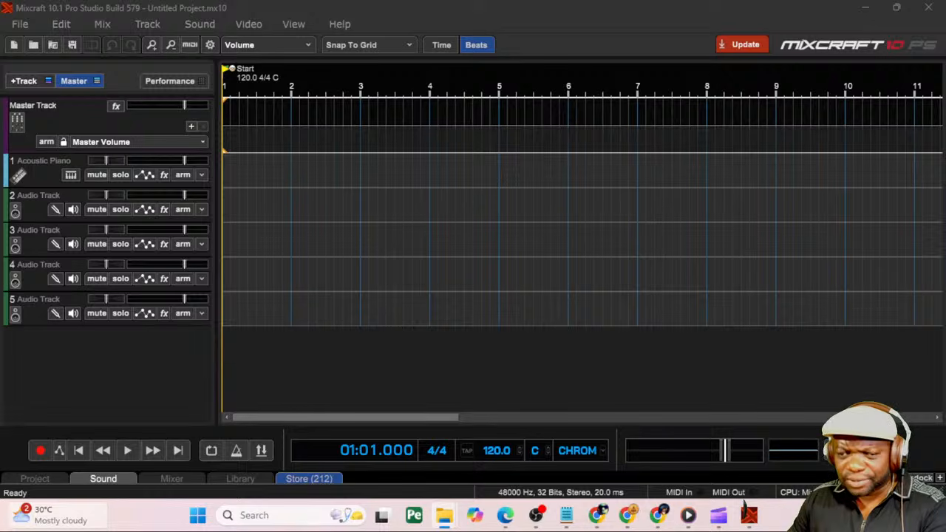
{"action": "left_click_drag", "start_coordinate": [0, 111], "coordinate": [289, 2]}
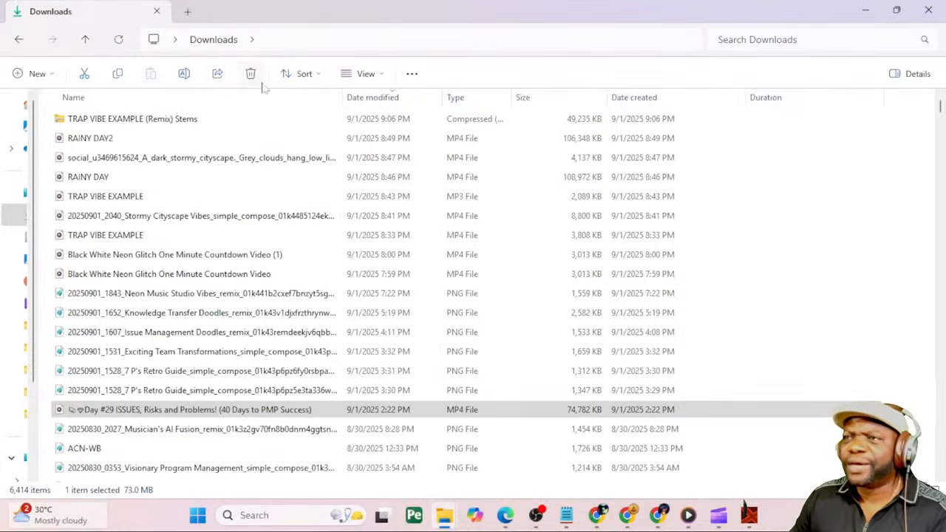
{"action": "double_click", "coordinate": [144, 122]}
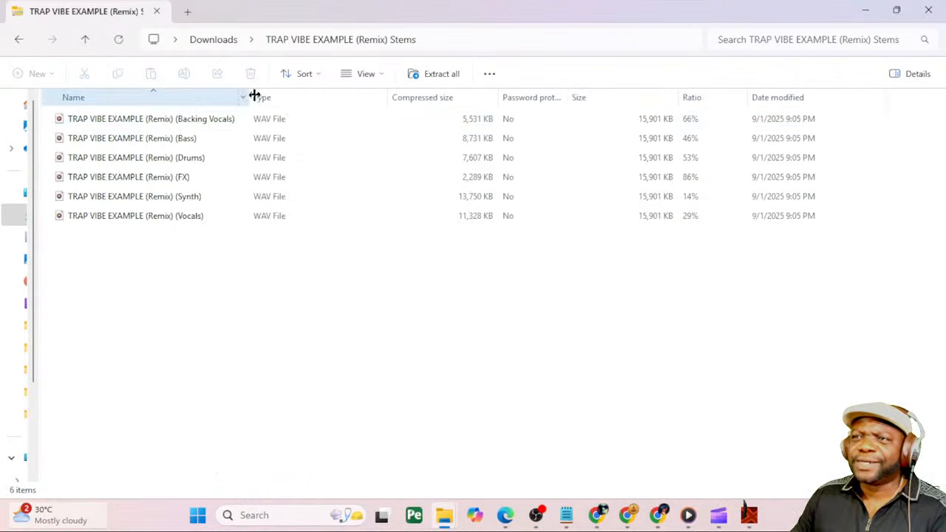
{"action": "left_click_drag", "start_coordinate": [250, 96], "coordinate": [368, 97]}
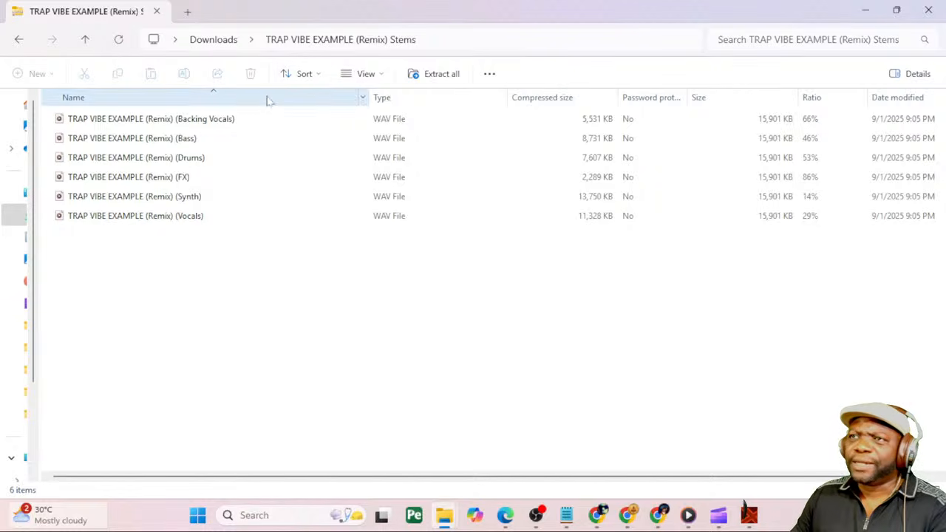
{"action": "left_click_drag", "start_coordinate": [283, 17], "coordinate": [2, 502]}
{"action": "left_click_drag", "start_coordinate": [3, 460], "coordinate": [0, 200]}
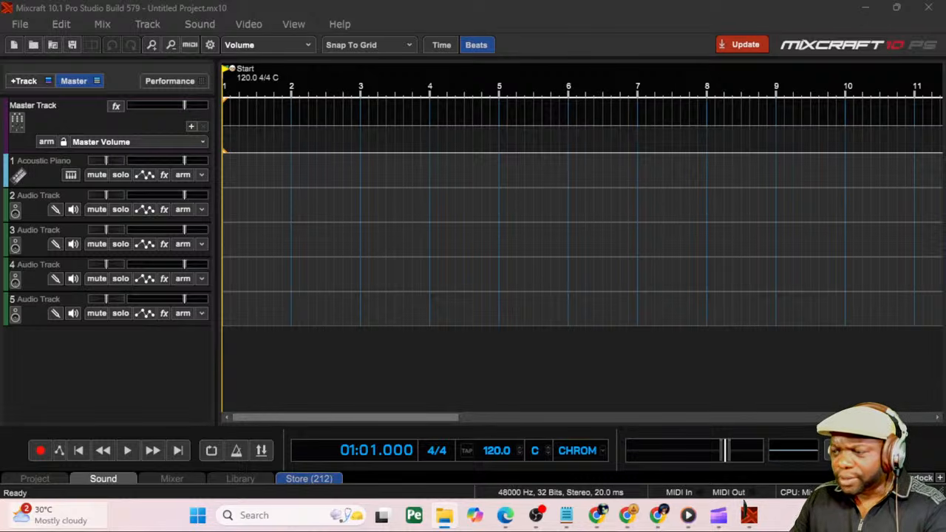
{"action": "left_click_drag", "start_coordinate": [0, 165], "coordinate": [248, 1]}
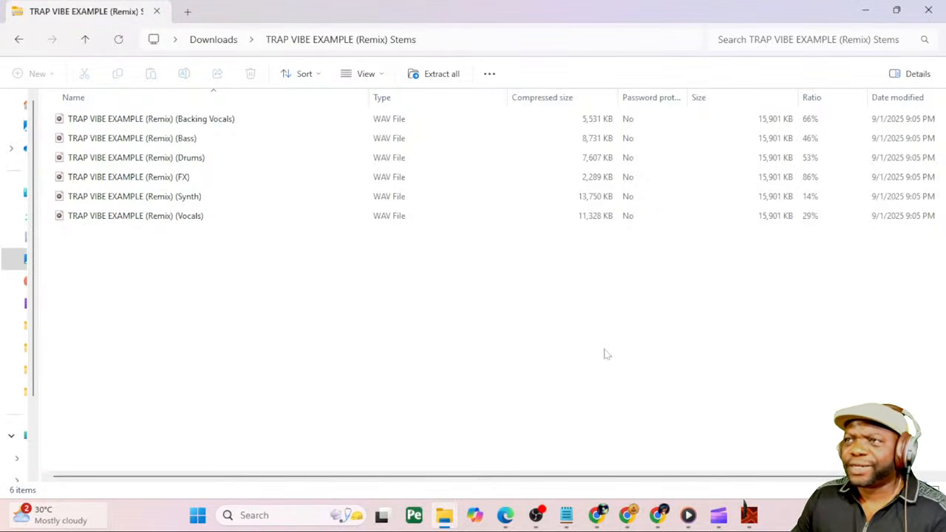
{"action": "left_click_drag", "start_coordinate": [490, 9], "coordinate": [2, 204]}
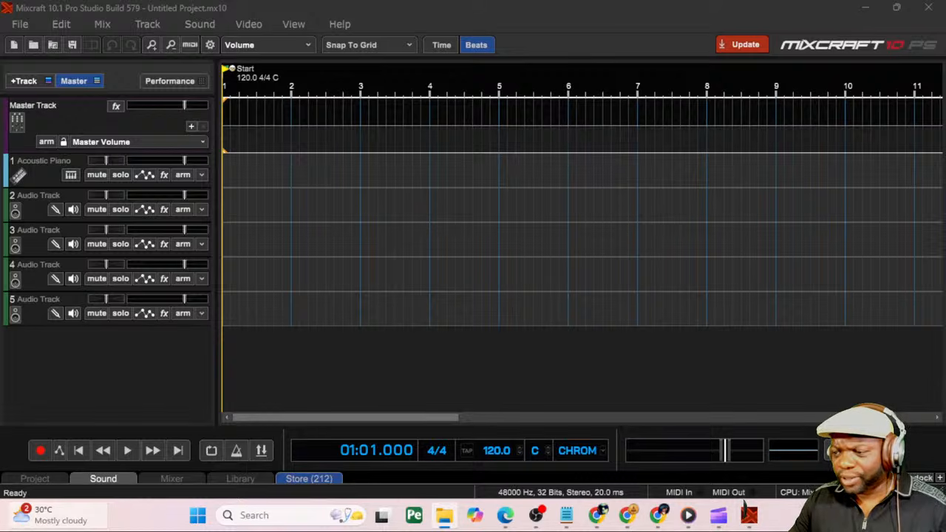
Import all six TRAP VIBE EXAMPLE (Remix) WAV stems from the extracted folder onto separate Mixcraft tracks, declining the 110.5 bpm tempo change
{"action": "left_click", "coordinate": [444, 515]}
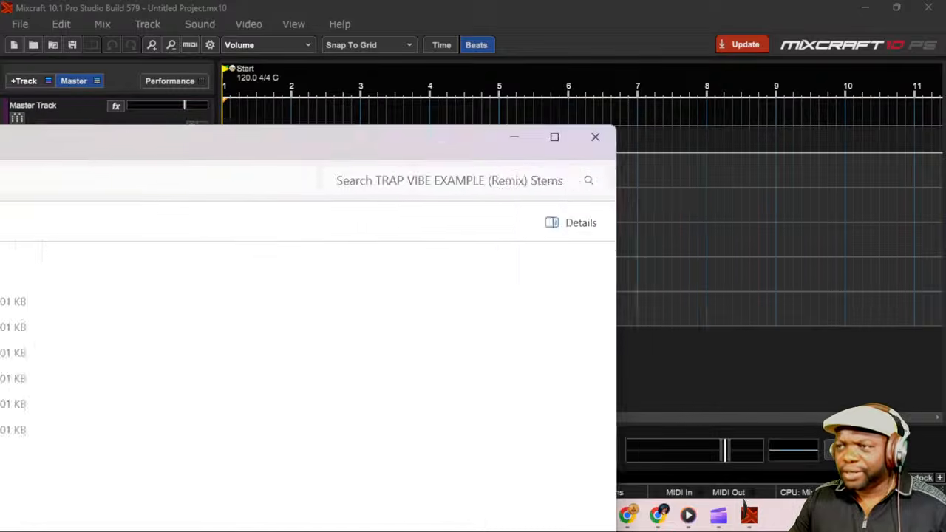
{"action": "left_click_drag", "start_coordinate": [302, 95], "coordinate": [828, 73]}
{"action": "left_click_drag", "start_coordinate": [813, 342], "coordinate": [223, 176]}
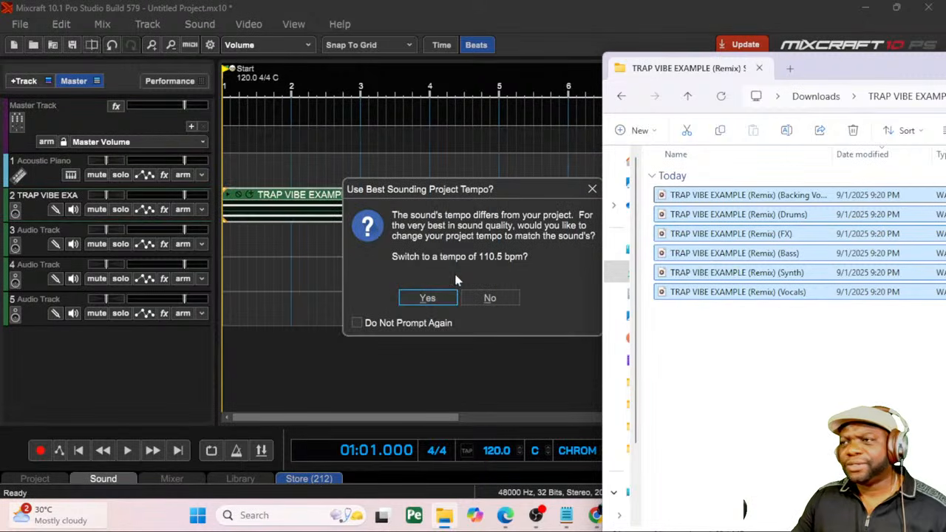
{"action": "left_click", "coordinate": [490, 298]}
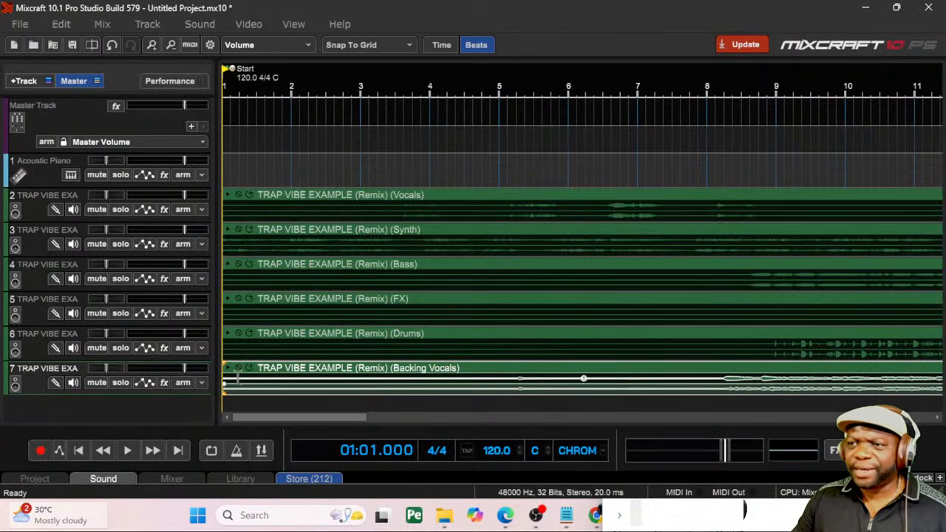
Lower the master volume and play the imported stems from about bar 8, stopping after a few bars
{"action": "left_click", "coordinate": [395, 377]}
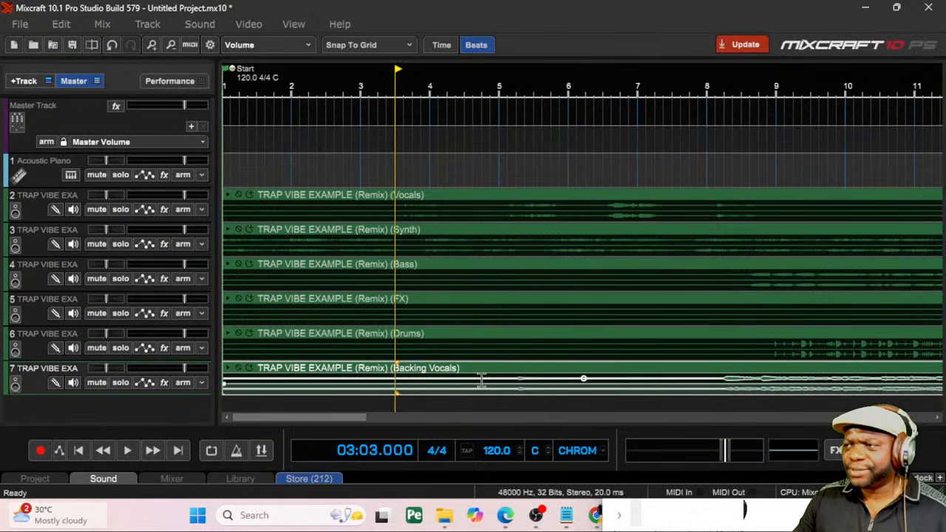
{"action": "left_click", "coordinate": [727, 167]}
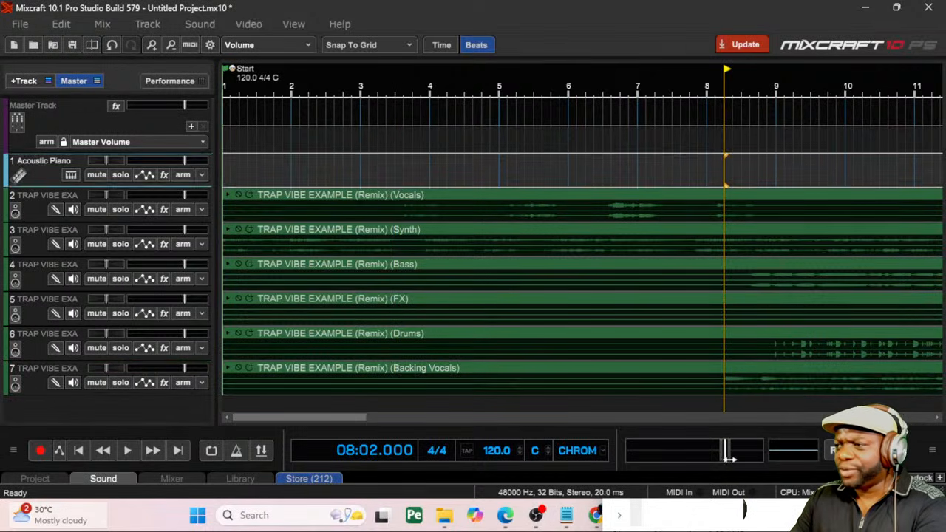
{"action": "left_click_drag", "start_coordinate": [726, 451], "coordinate": [681, 450]}
{"action": "key", "text": "space"}
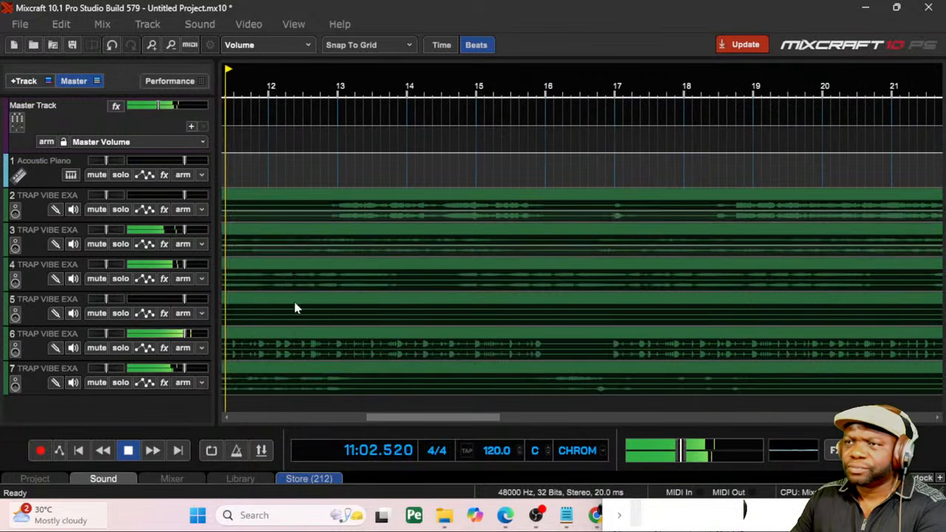
{"action": "key", "text": "space"}
{"action": "left_click_drag", "start_coordinate": [370, 416], "coordinate": [195, 416]}
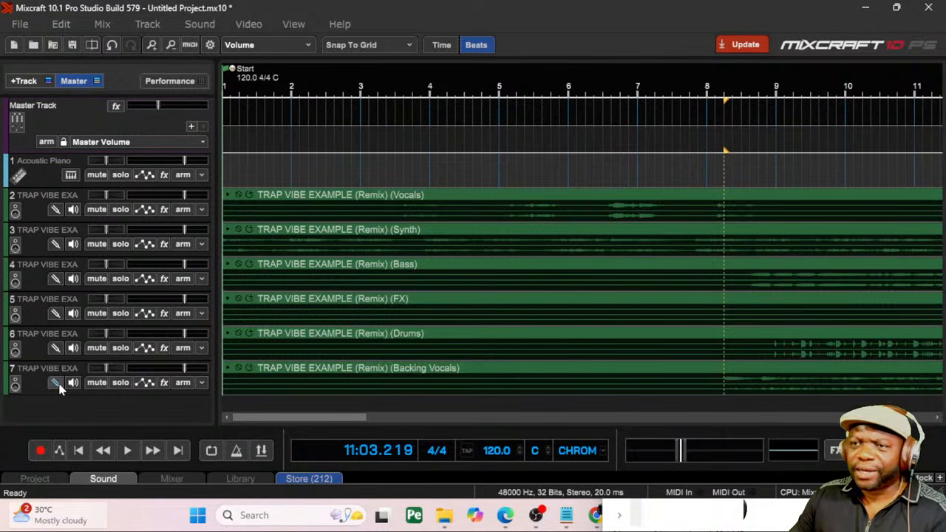
Move the Backing Vocals track directly above the Vocals track and delete its audio clip
{"action": "left_click_drag", "start_coordinate": [30, 382], "coordinate": [21, 210]}
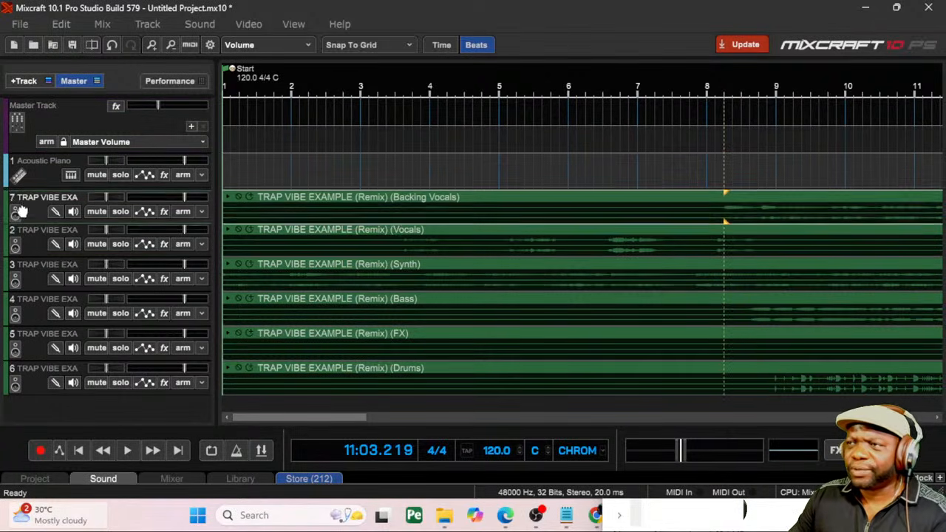
{"action": "left_click", "coordinate": [496, 201]}
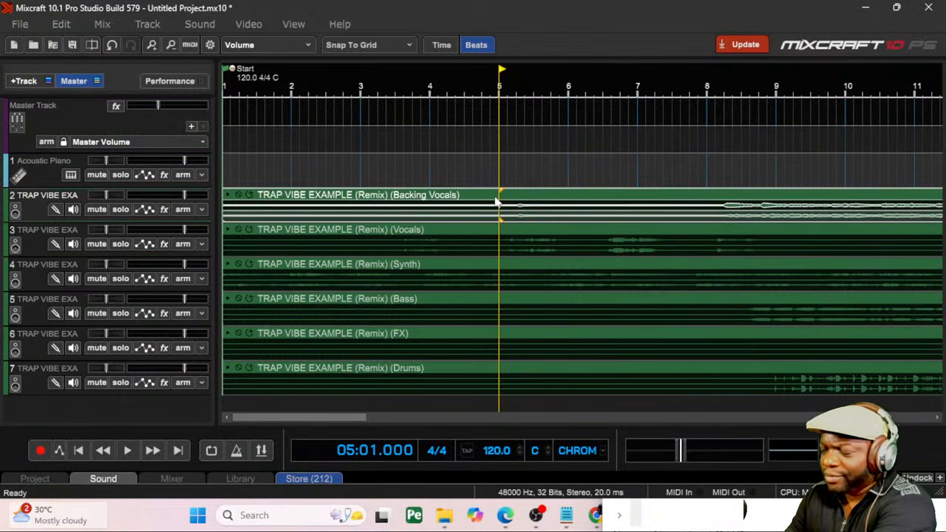
{"action": "key", "text": "Delete"}
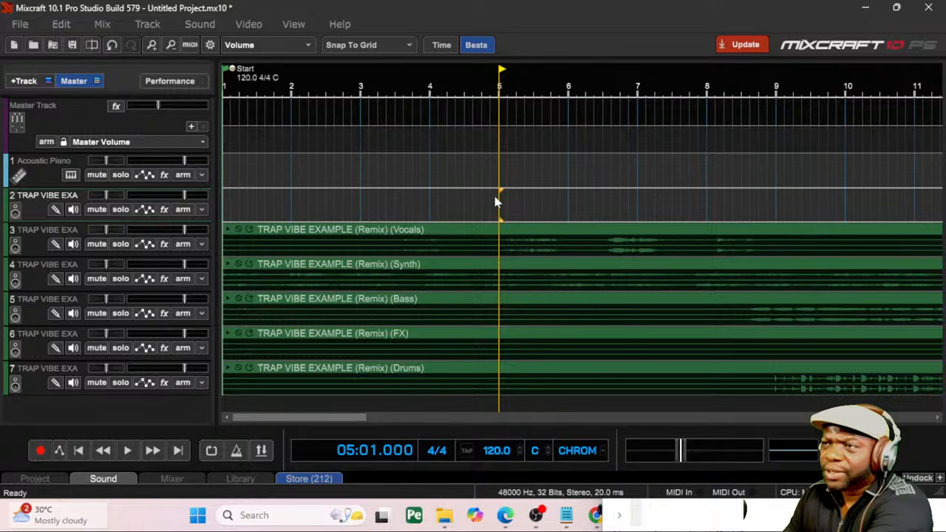
Arm the emptied track 2 and record a short voice take of about one bar starting at bar 5
{"action": "left_click", "coordinate": [182, 210]}
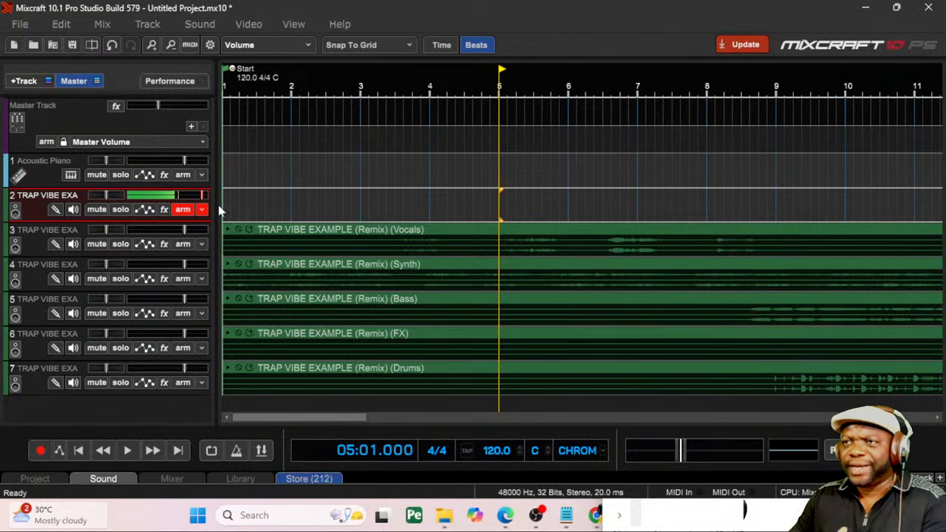
{"action": "left_click", "coordinate": [40, 451]}
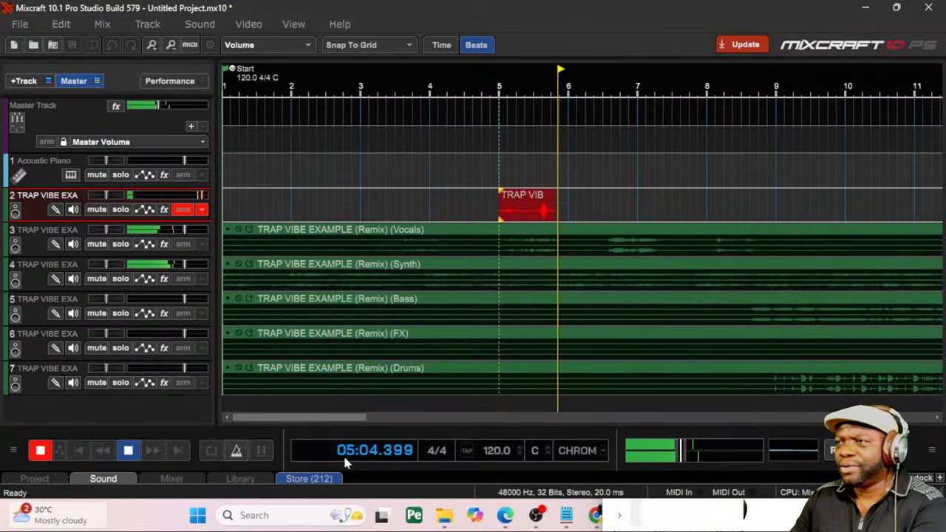
{"action": "key", "text": "space"}
Play the recorded voice take back with the stems from bar 5 and stop at its end
{"action": "left_click", "coordinate": [501, 87]}
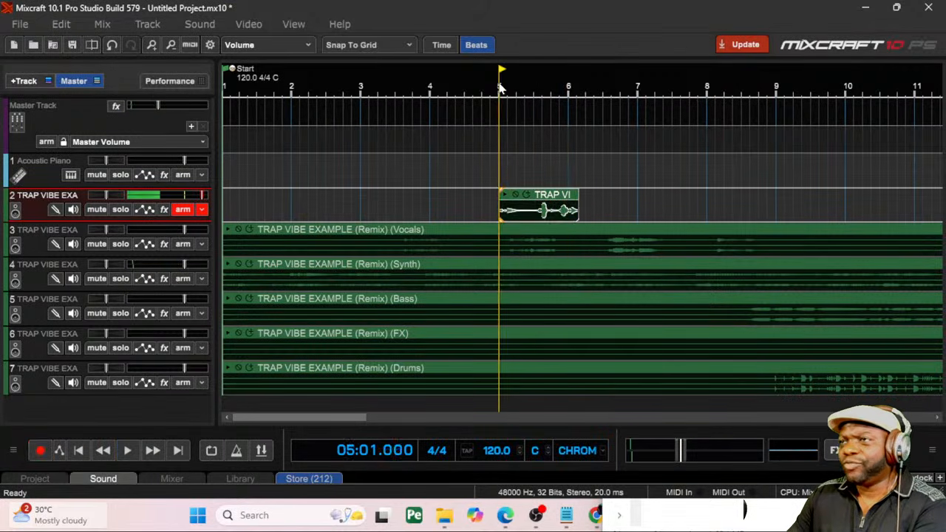
{"action": "key", "text": "space"}
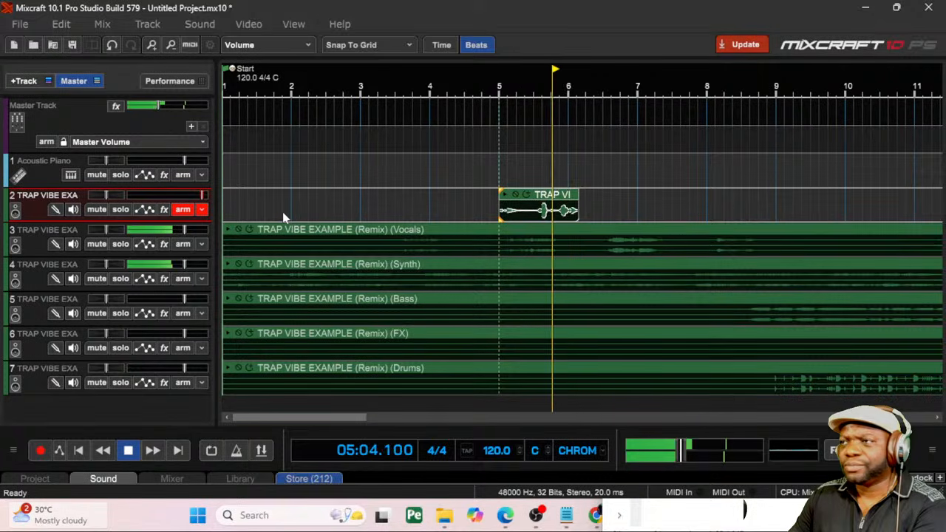
{"action": "key", "text": "space"}
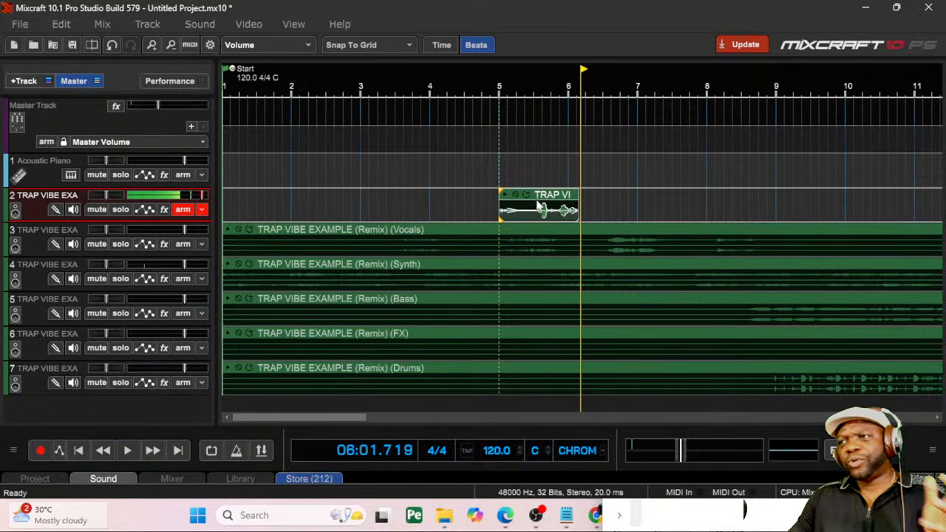
{"action": "mouse_move", "coordinate": [550, 198]}
{"action": "left_mouse_down"}
{"action": "mouse_move", "coordinate": [604, 200]}
{"action": "mouse_move", "coordinate": [542, 205]}
{"action": "left_mouse_up"}
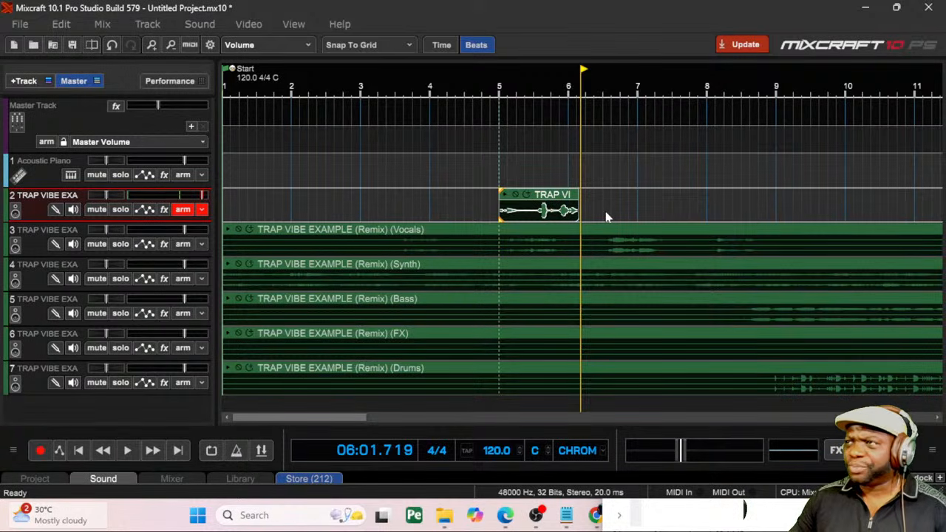
Return to the SUNO 101 course page and close the extracted stems folder window covering it
{"action": "left_click_drag", "start_coordinate": [653, 14], "coordinate": [2, 222]}
{"action": "left_click_drag", "start_coordinate": [2, 190], "coordinate": [0, 214]}
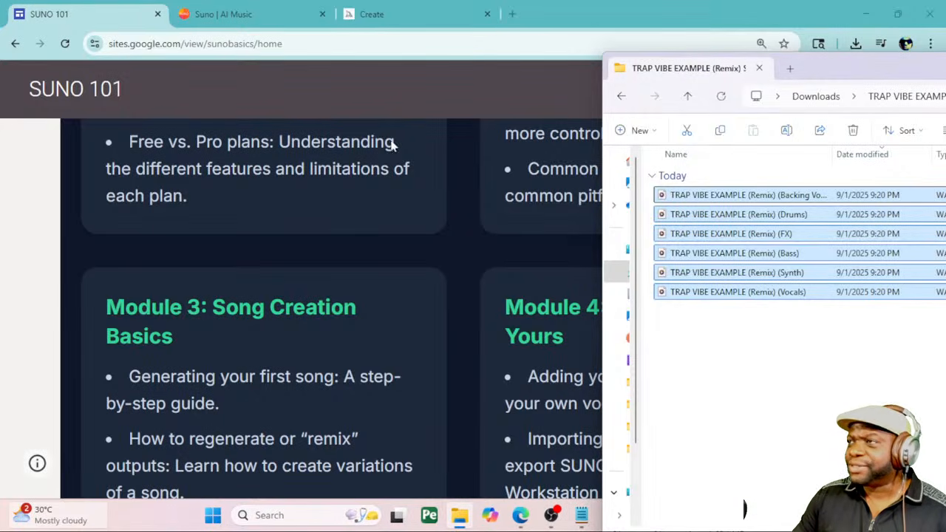
{"action": "left_click_drag", "start_coordinate": [843, 78], "coordinate": [171, 169]}
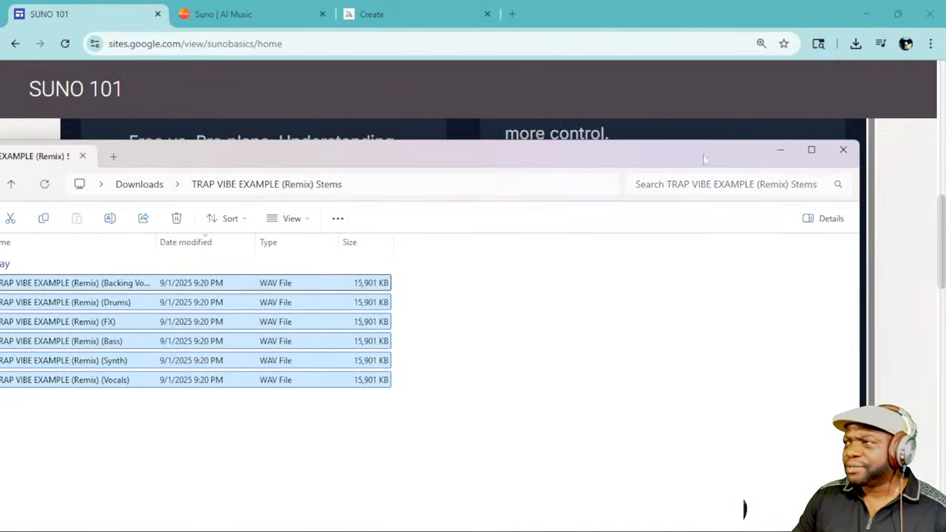
{"action": "left_click", "coordinate": [844, 150]}
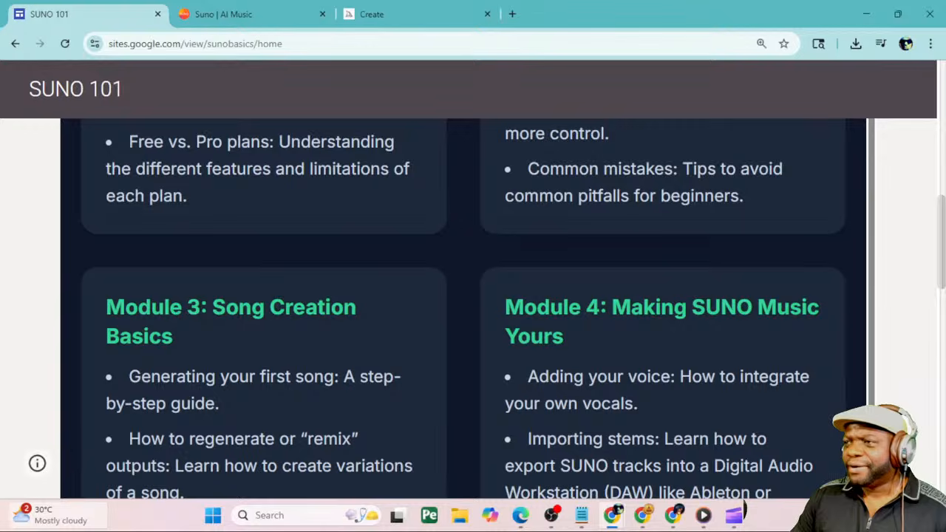
Review the topics of Module 5: Sharing Your Music and Module 6: Taking It to the Next Level
{"action": "scroll", "coordinate": [462, 310], "scroll_direction": "down", "scroll_amount": 2}
{"action": "scroll", "coordinate": [463, 311], "scroll_direction": "down", "scroll_amount": 6}
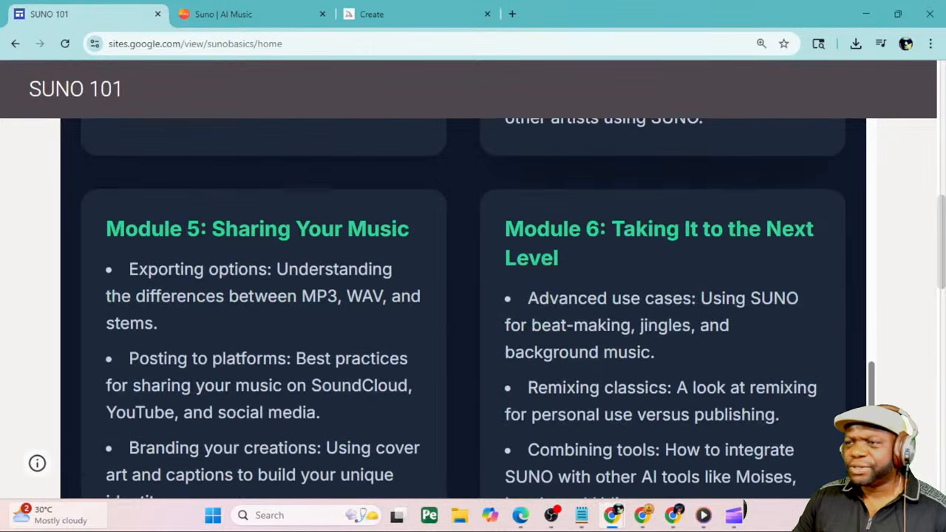
{"action": "scroll", "coordinate": [599, 309], "scroll_direction": "down", "scroll_amount": 1}
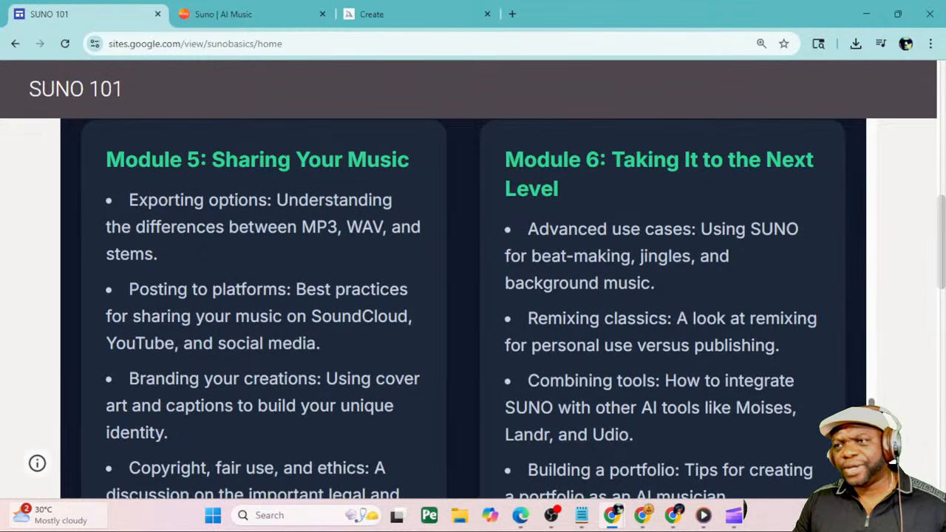
Read the remaining topics of Modules 5 and 6, through copyright and ethics and building a portfolio
{"action": "scroll", "coordinate": [462, 310], "scroll_direction": "down", "scroll_amount": 1}
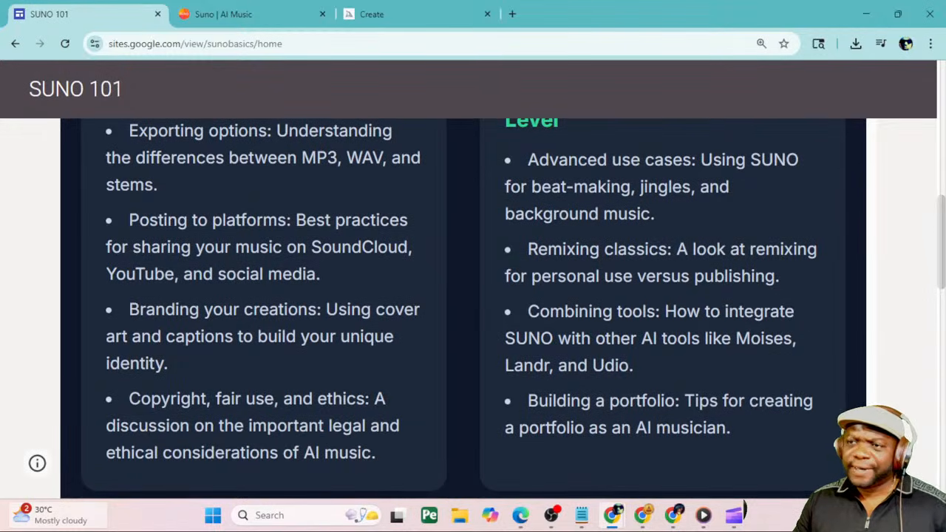
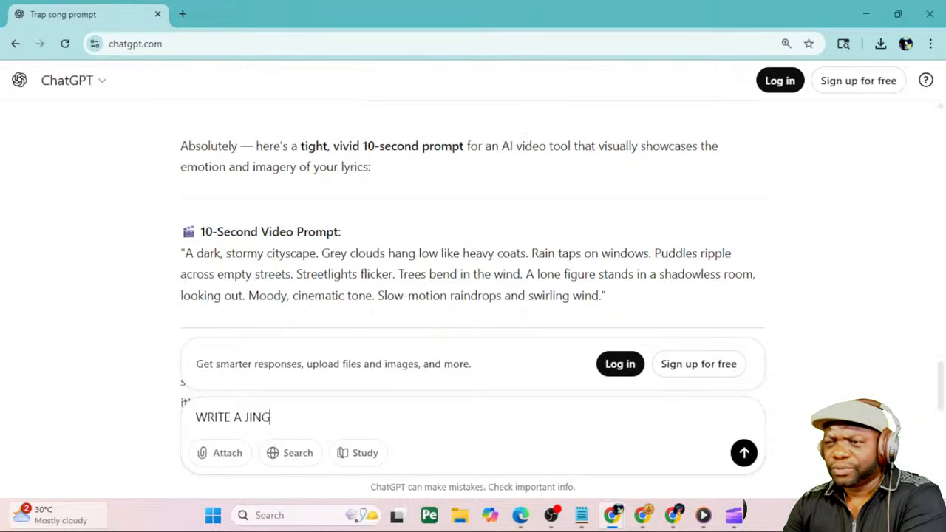
Ask ChatGPT to write a jingle for A.I CONNECT RADIO saying "THANKS FOR TUNING IN! YOU ARE THE BEST" and submit the prompt
{"action": "type", "text": "LE FOR a"}
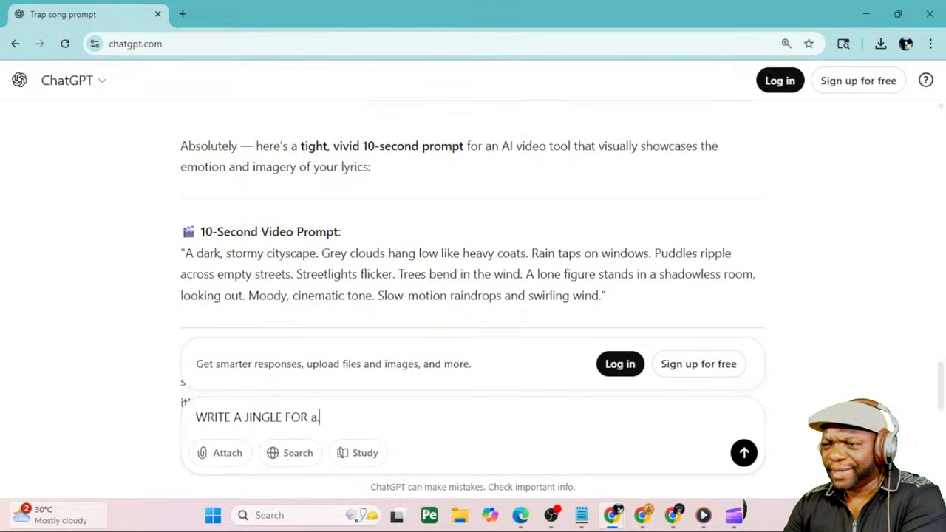
{"action": "key", "text": "BackSpace"}
{"action": "type", "text": "AL"}
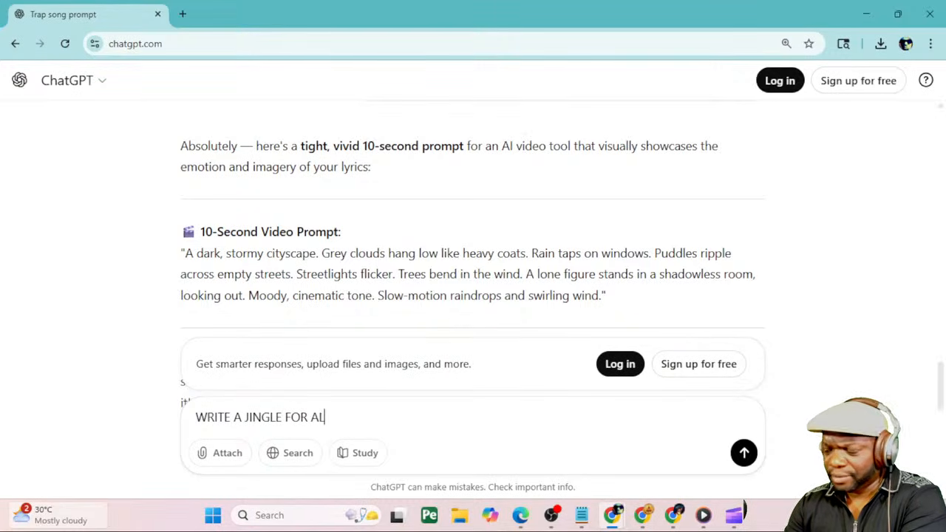
{"action": "key", "text": "BackSpace"}
{"action": "type", "text": ".I CONNECT "}
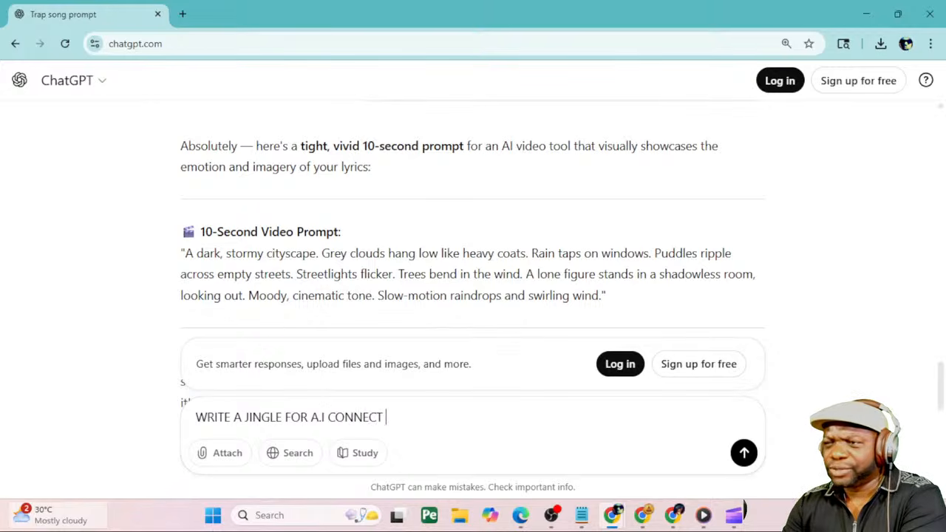
{"action": "type", "text": "RADION SA"}
{"action": "key", "text": "BackSpace"}
{"action": "key", "text": "BackSpace"}
{"action": "key", "text": "BackSpace"}
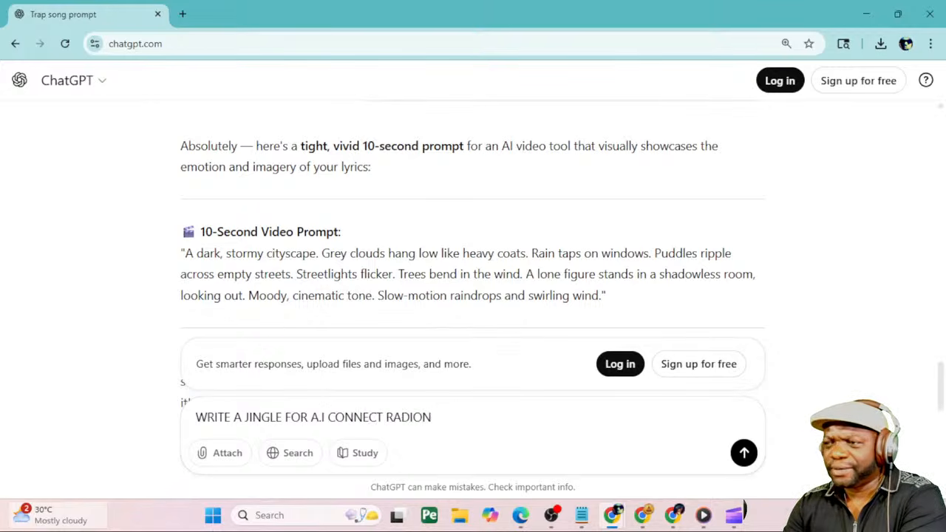
{"action": "type", "text": "SAYING. "}
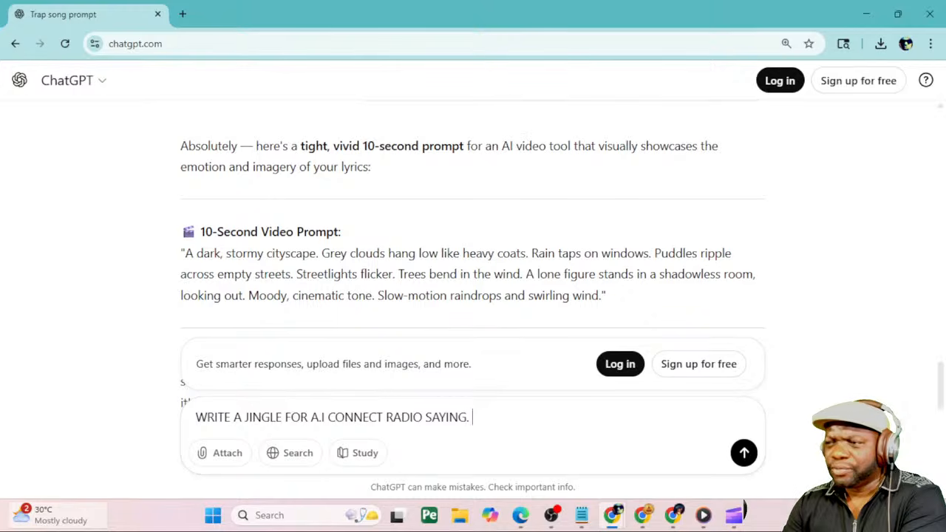
{"action": "type", "text": "THANKS FOR TUN"}
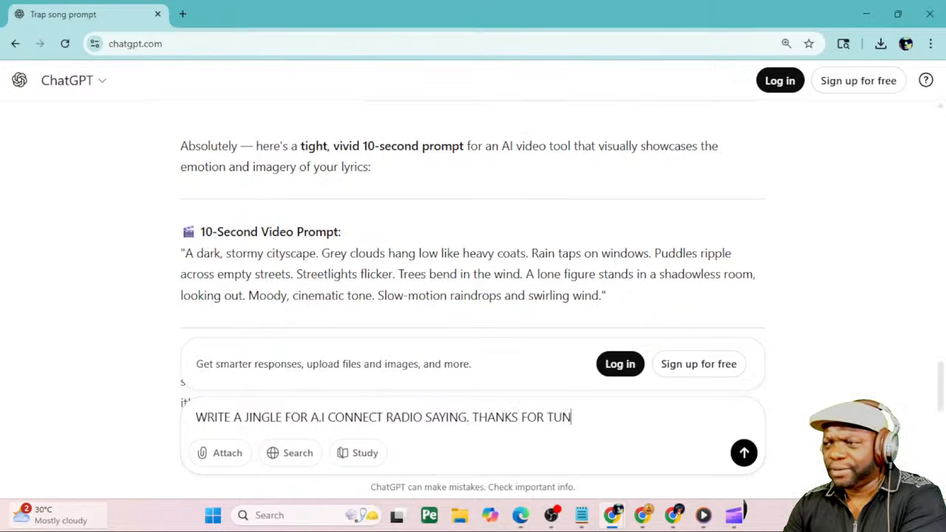
{"action": "type", "text": "ING IN! YOU ARE THE BEST"}
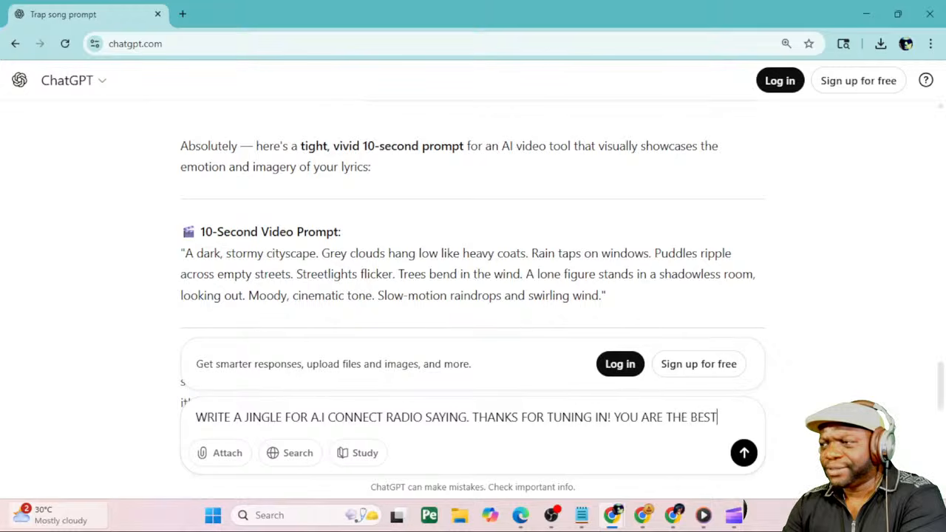
{"action": "key", "text": "Return"}
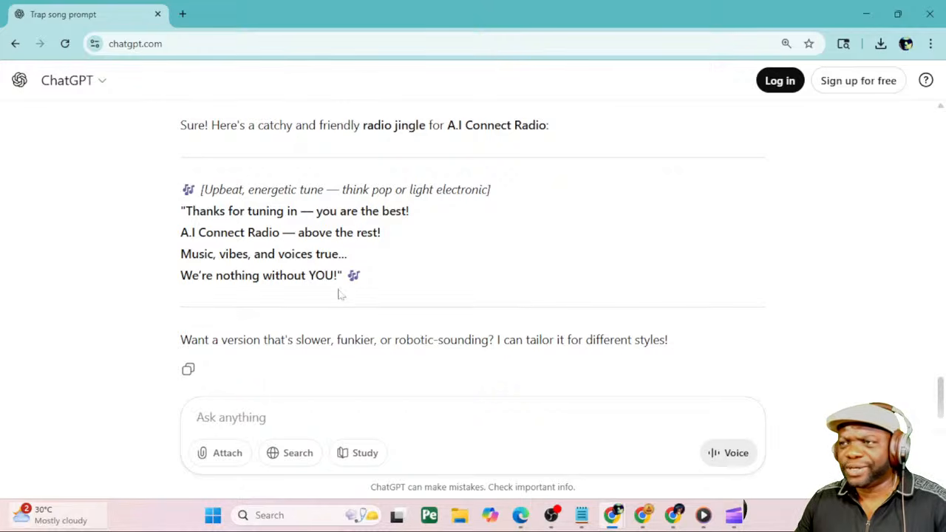
Copy the generated jingle text from ChatGPT and replace the whole Crazy Weather lyrics in Suno's Remix form with it
{"action": "left_click_drag", "start_coordinate": [373, 278], "coordinate": [170, 192]}
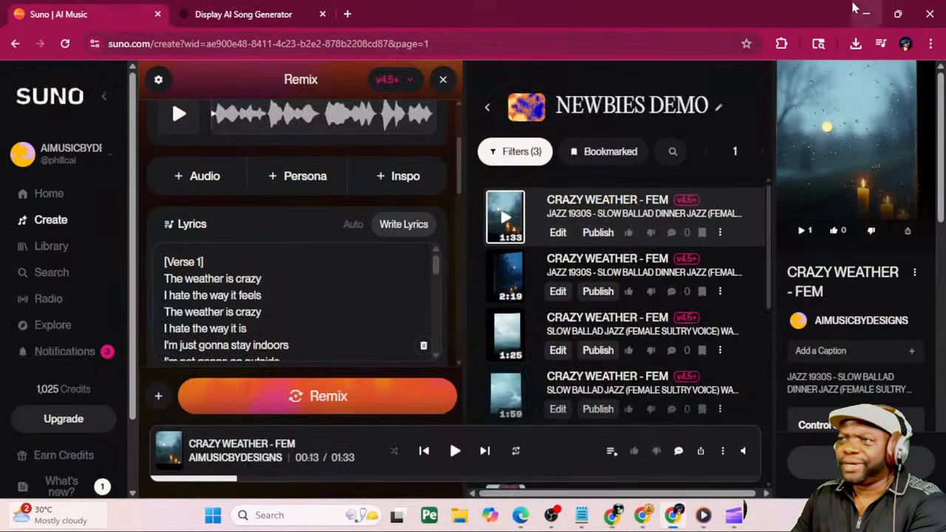
{"action": "left_click", "coordinate": [866, 14]}
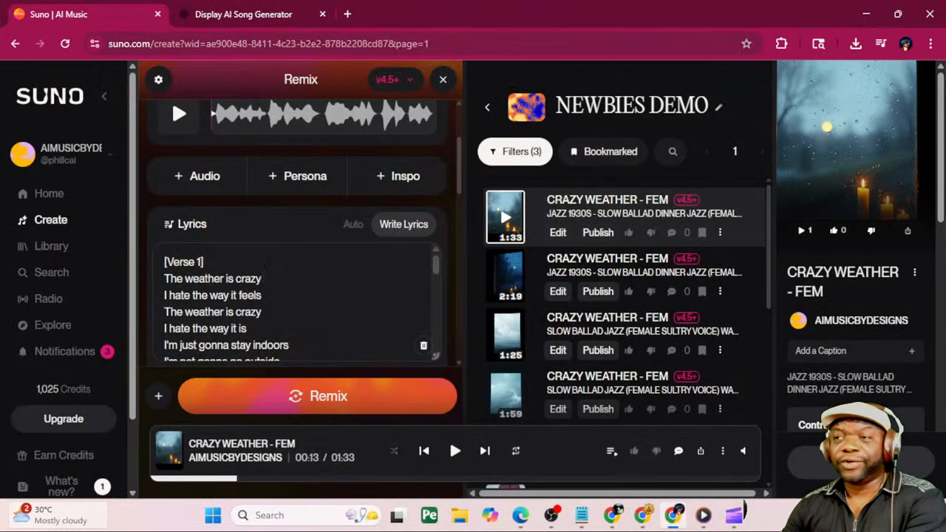
{"action": "key", "text": "ctrl+a"}
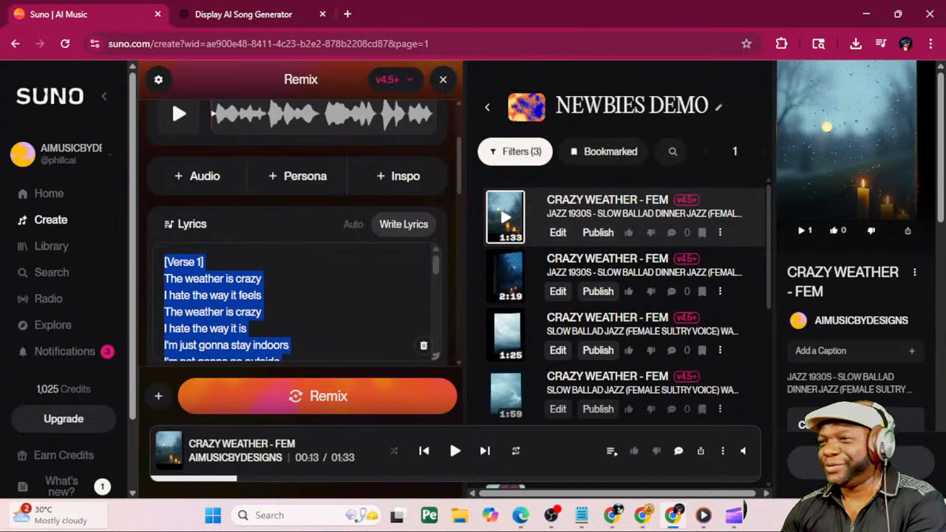
{"action": "key", "text": "BackSpace"}
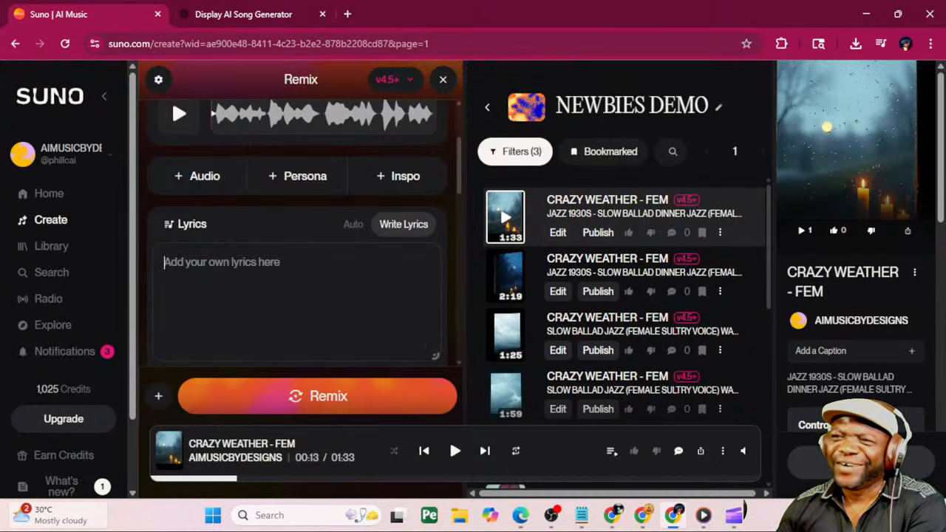
{"action": "type", "text": "🎶 [Upbeat, energetic tune — think pop or light electronic] \"Thanks for tuning in — you are the best! A.I Connect Radio — above the rest! Music, vibes, and voices true... We're nothing without YOU!\" 🎶"}
Replace the jazz ballad style description with the lines "catchy radio jingle", "jazzy" and "heavy 5 part harmony"
{"action": "scroll", "coordinate": [298, 303], "scroll_direction": "down", "scroll_amount": 5}
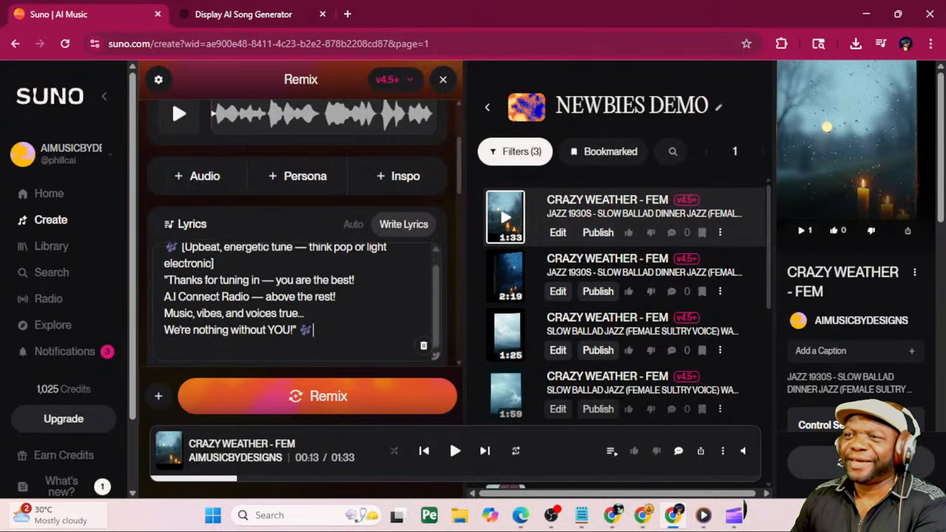
{"action": "left_click", "coordinate": [296, 229]}
{"action": "key", "text": "ctrl+a"}
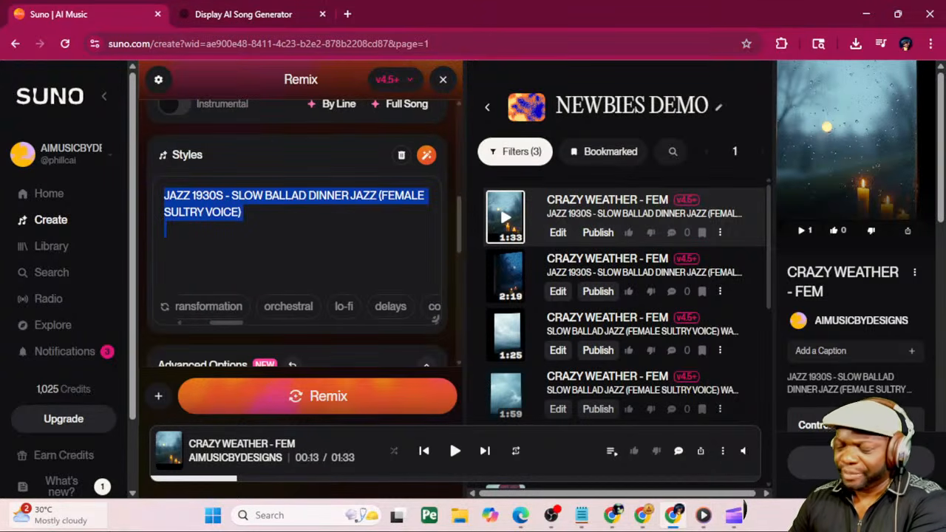
{"action": "type", "text": "catchu"}
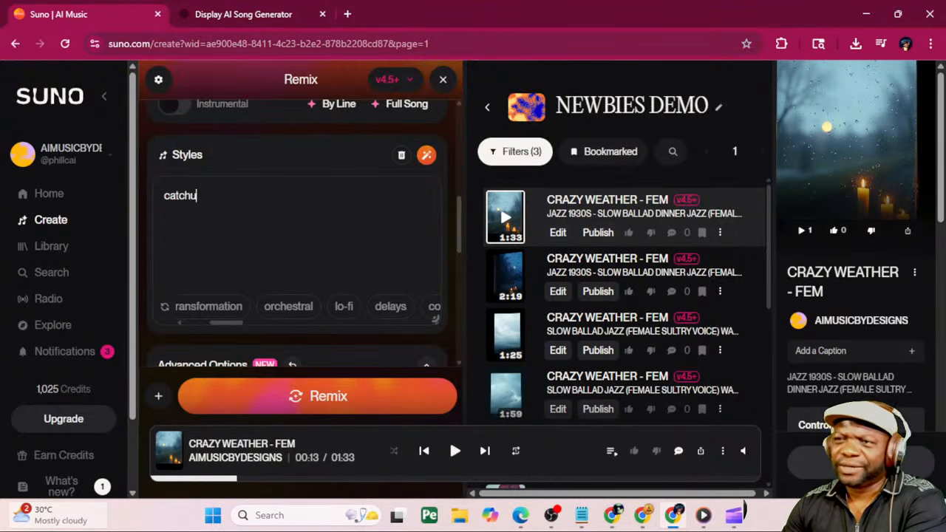
{"action": "key", "text": "BackSpace"}
{"action": "type", "text": "y radi"}
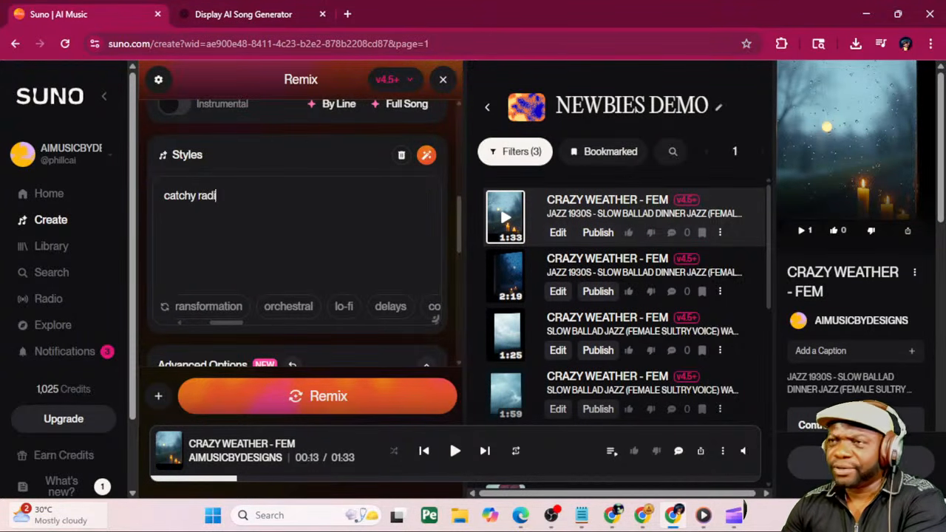
{"action": "type", "text": "o jingle"}
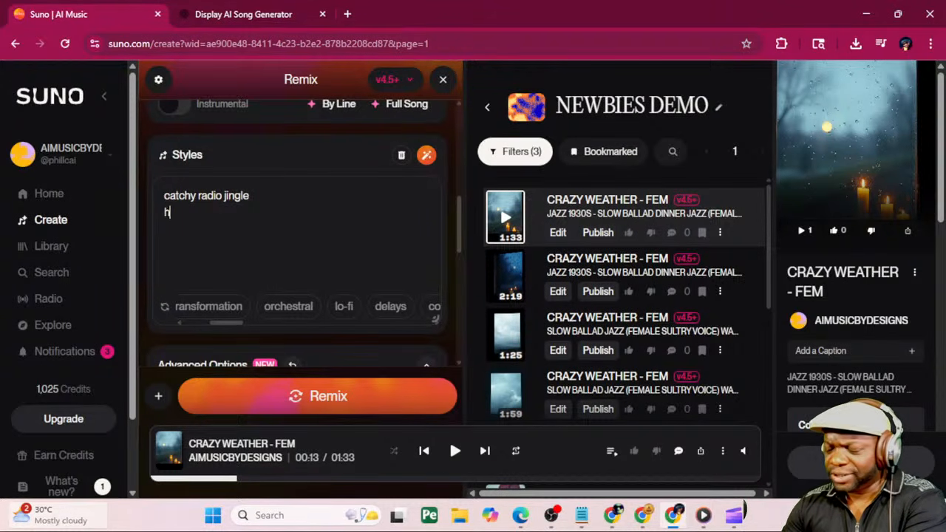
{"action": "key", "text": "BackSpace"}
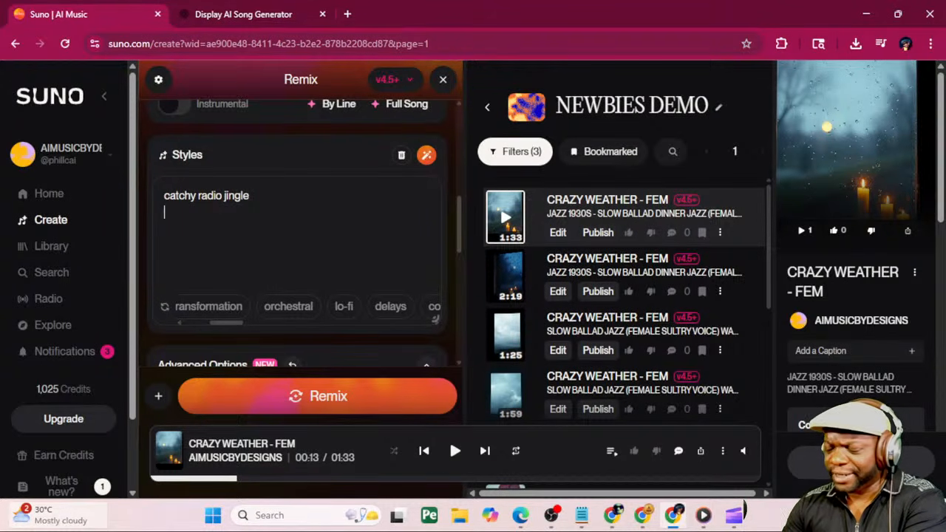
{"action": "type", "text": "jazzy"}
{"action": "key", "text": "Return"}
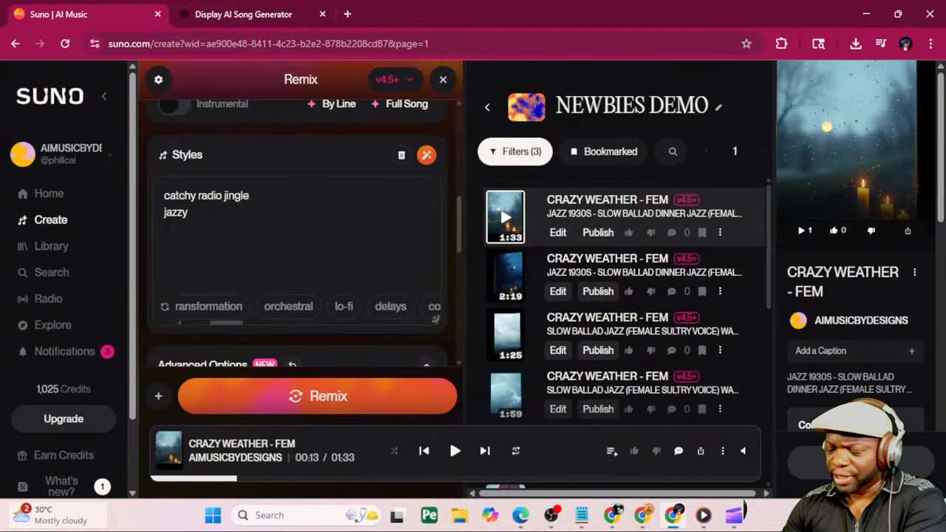
{"action": "type", "text": "heavy"}
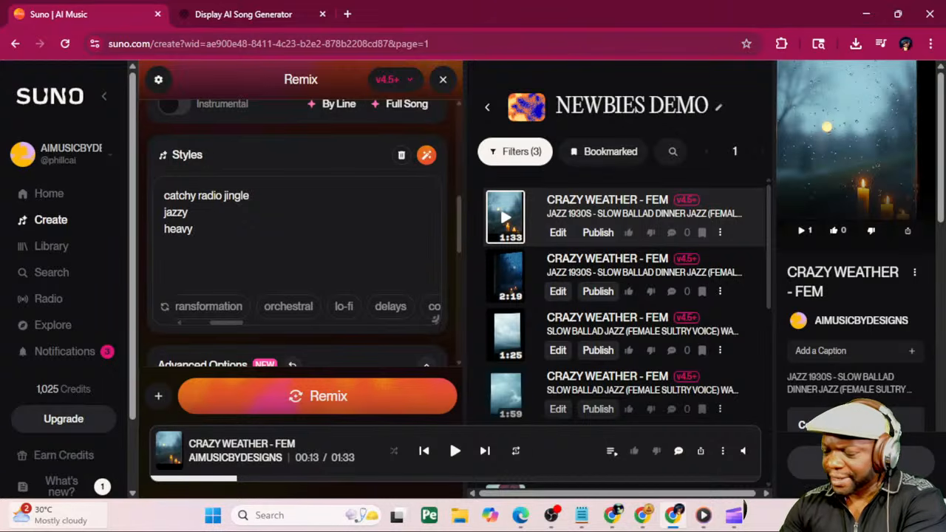
{"action": "type", "text": " 5 part har"}
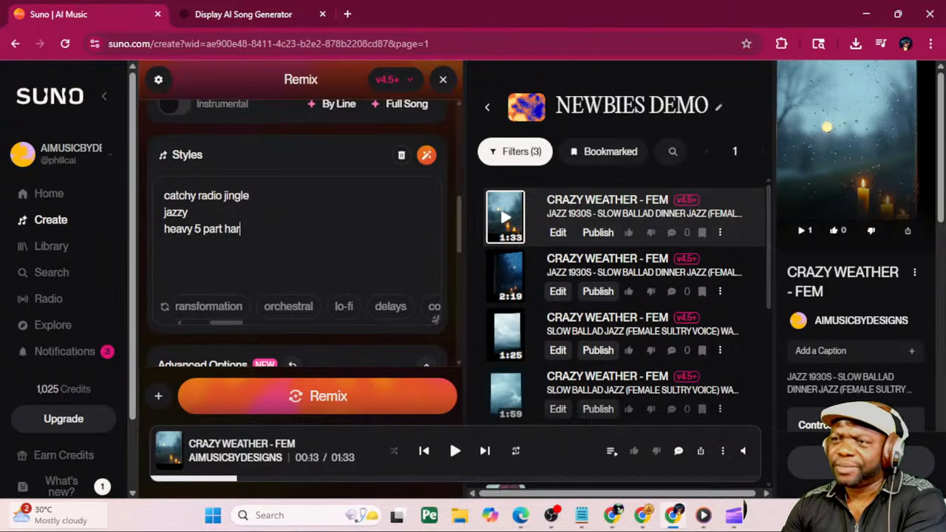
{"action": "type", "text": "mony"}
{"action": "key", "text": "Return"}
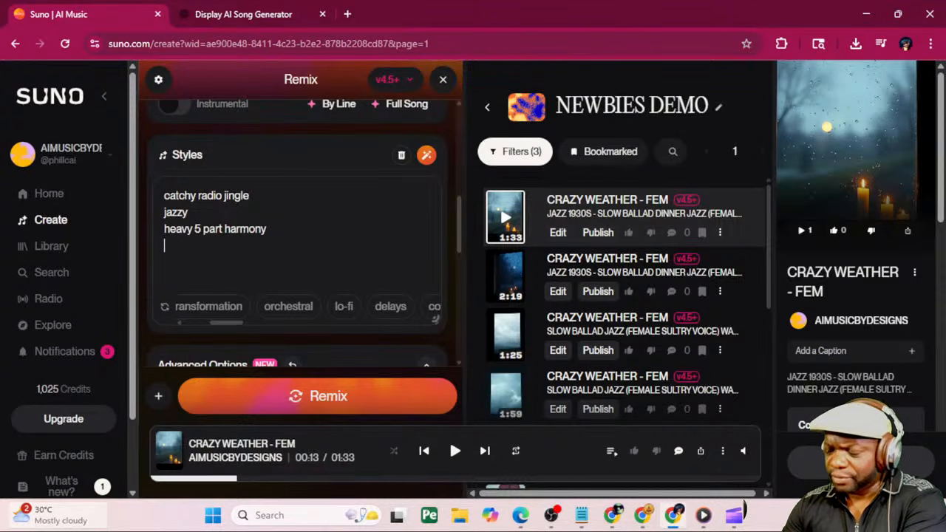
Add the style lines "vocal", "catchy", "short, sweet, nostalgic." and "complex chordal arrangements" below the harmony line
{"action": "type", "text": "vocal"}
{"action": "key", "text": "Return"}
{"action": "type", "text": "vat"}
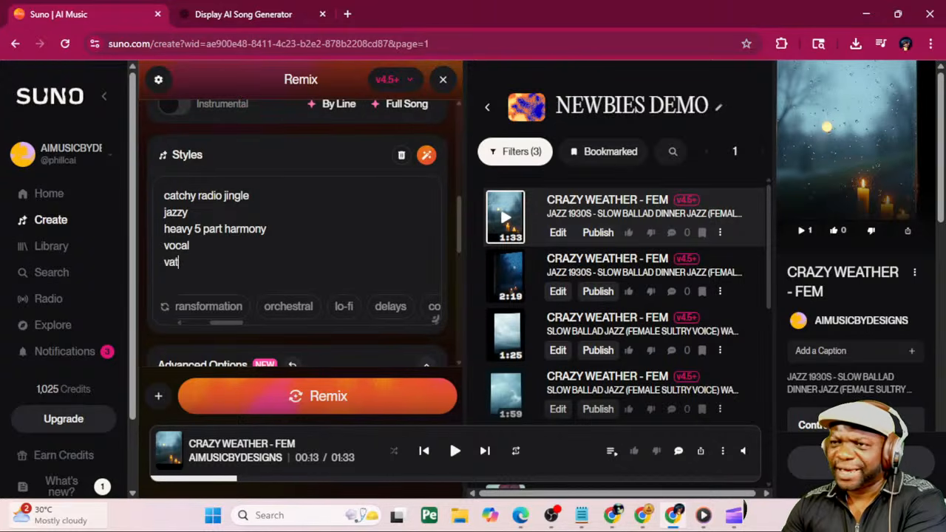
{"action": "key", "text": "BackSpace"}
{"action": "key", "text": "BackSpace"}
{"action": "type", "text": "catchy "}
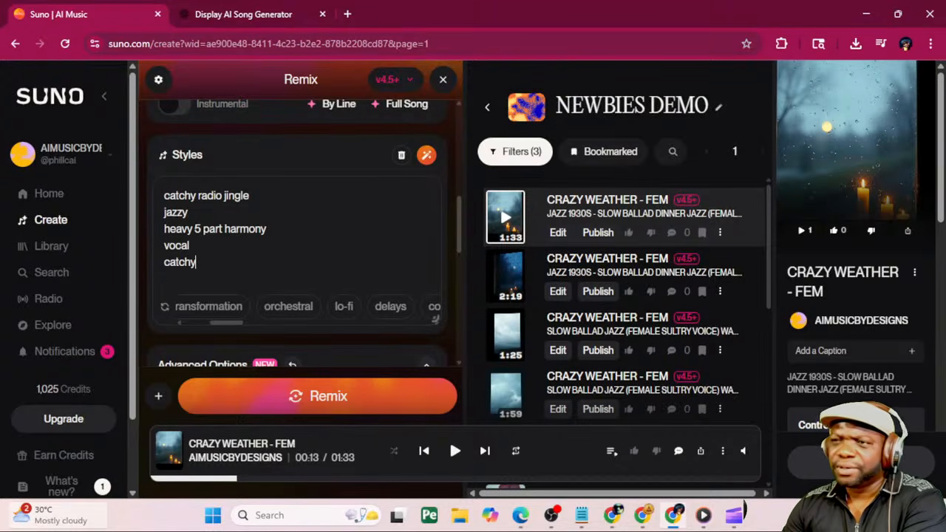
{"action": "type", "text": "sho"}
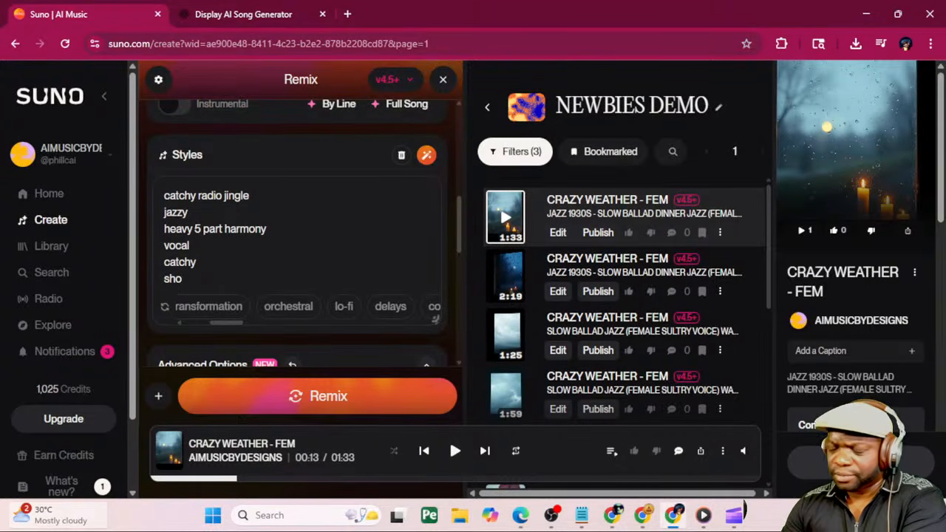
{"action": "type", "text": "rt, swe"}
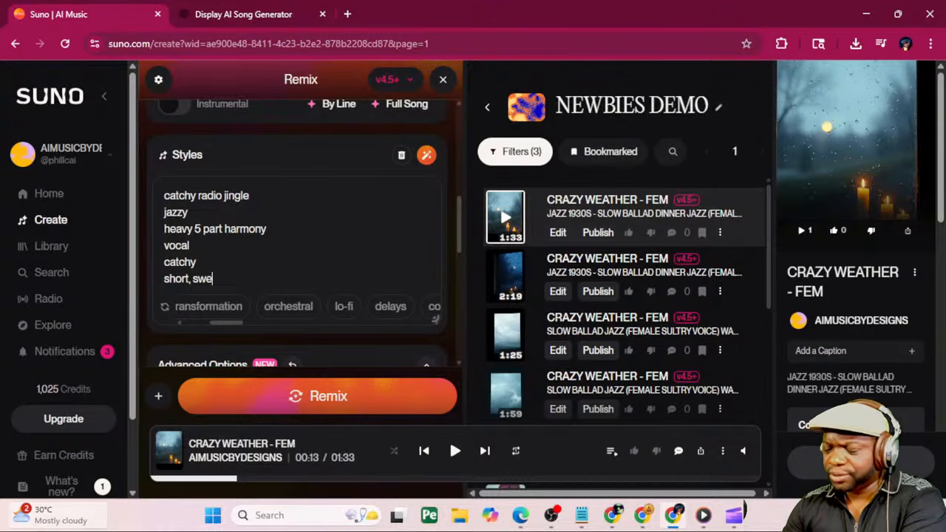
{"action": "type", "text": "et, nost"}
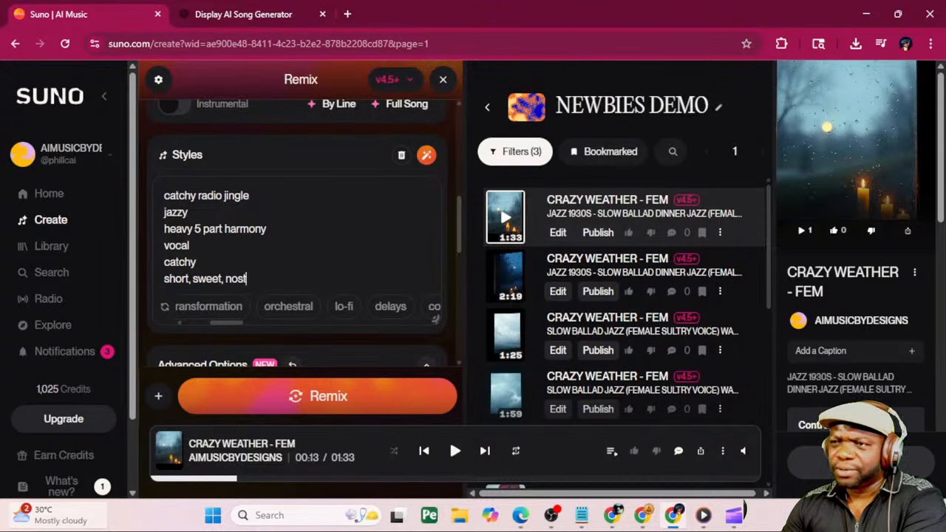
{"action": "type", "text": "algic,"}
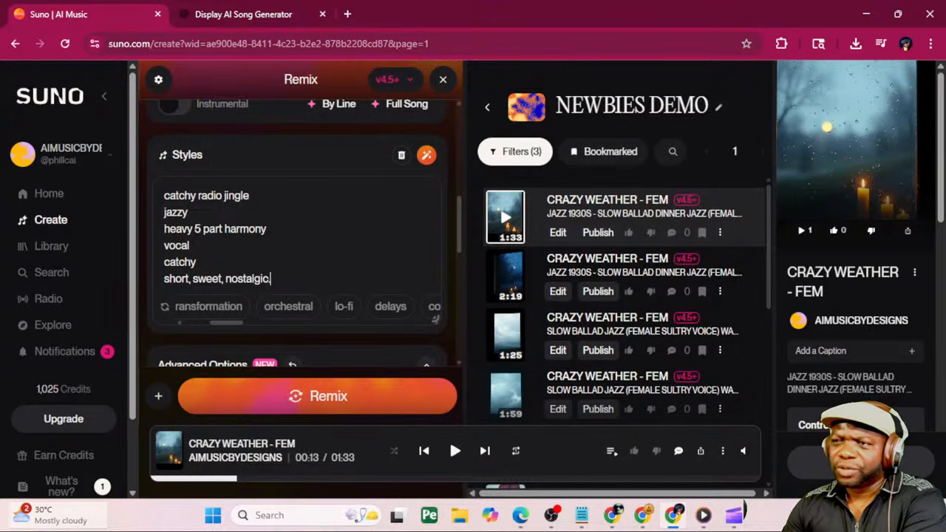
{"action": "key", "text": "Return"}
{"action": "type", "text": "comp"}
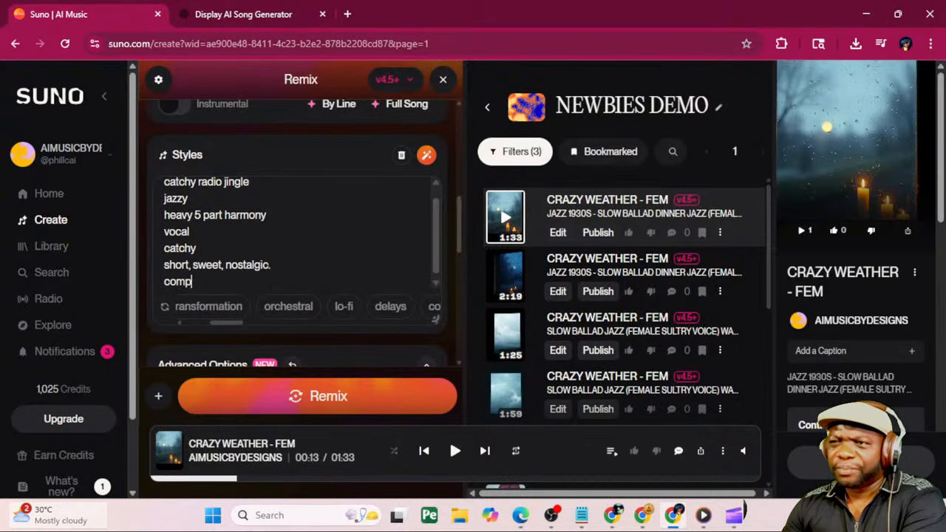
{"action": "type", "text": "lex c"}
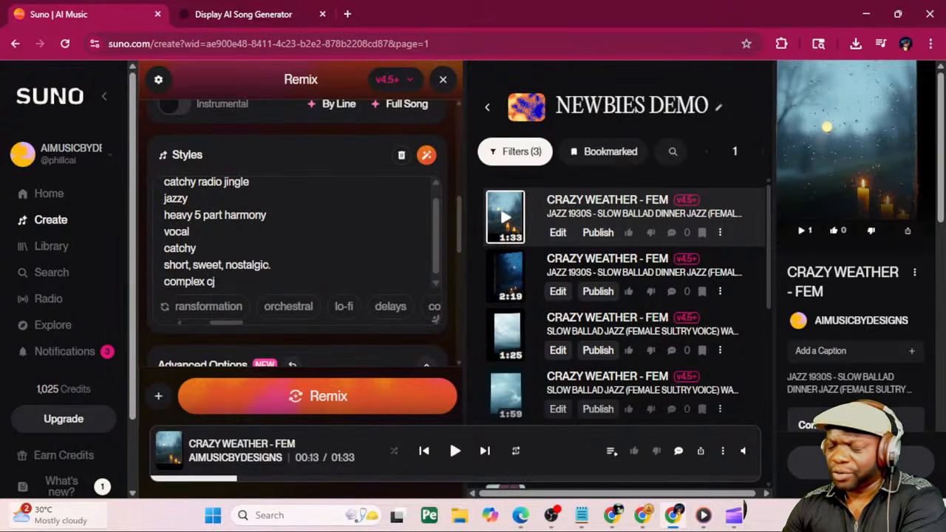
{"action": "type", "text": "hordal "}
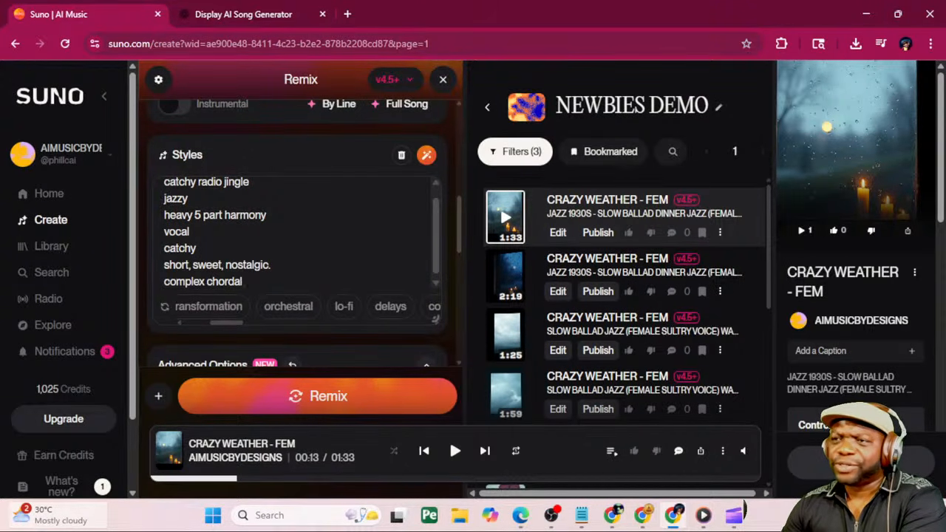
{"action": "type", "text": "arrangements"}
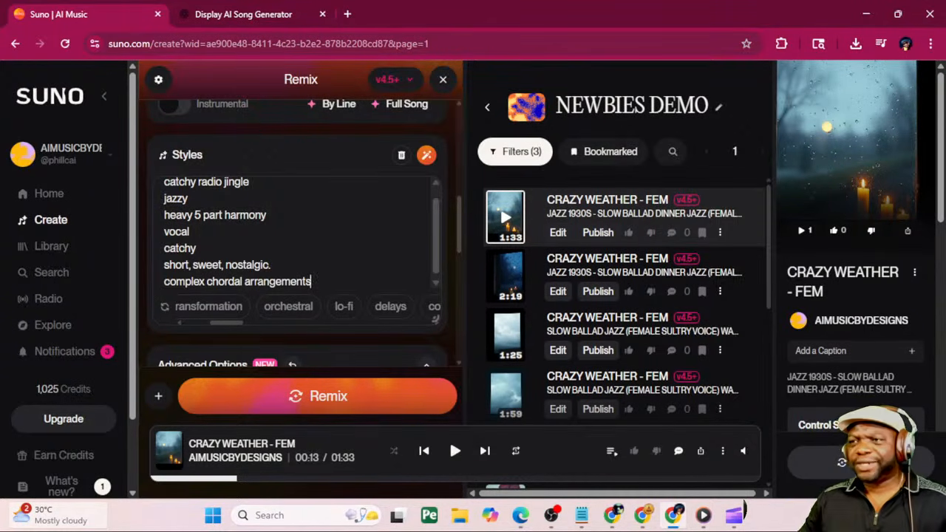
{"action": "scroll", "coordinate": [296, 232], "scroll_direction": "up", "scroll_amount": 1}
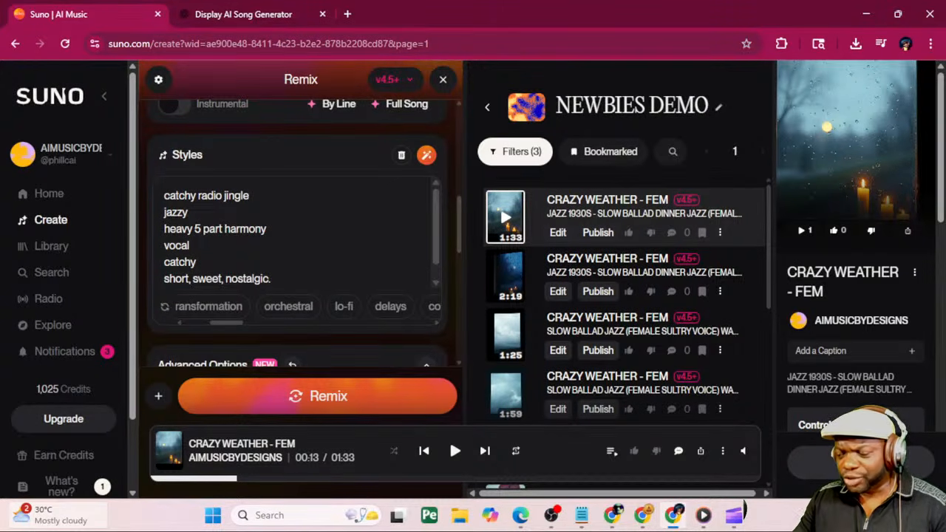
Switch from Suno to the keys tutor website on the 50 AI Prompts for NEWBIES page and open its Home page
{"action": "key", "text": "super+d"}
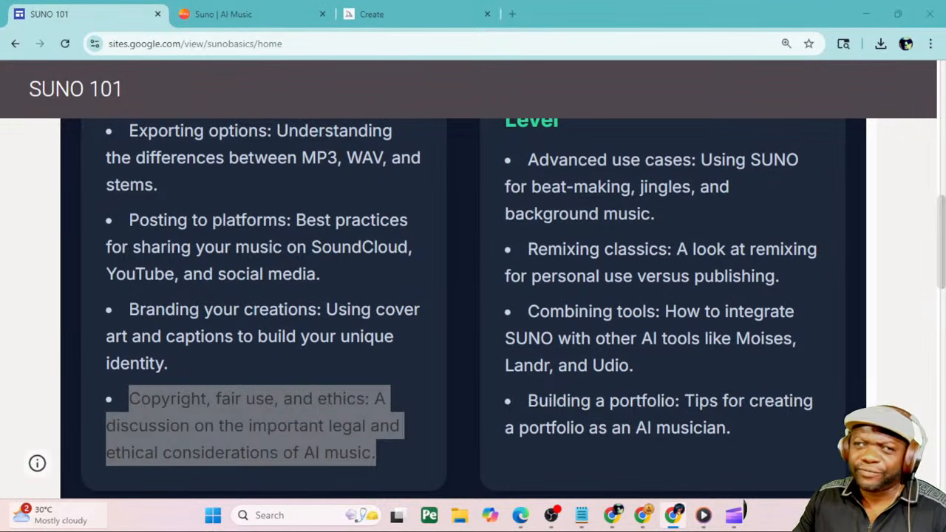
{"action": "key", "text": "alt+Tab"}
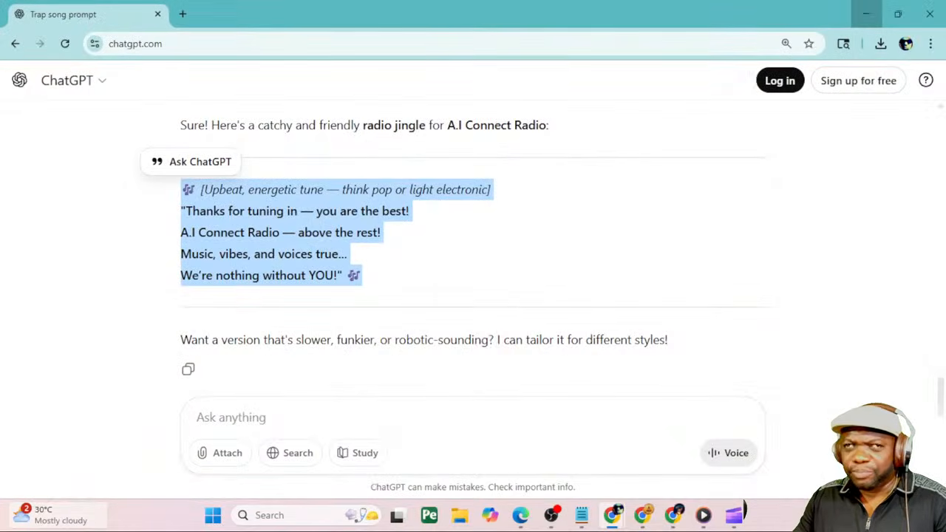
{"action": "left_click", "coordinate": [867, 14]}
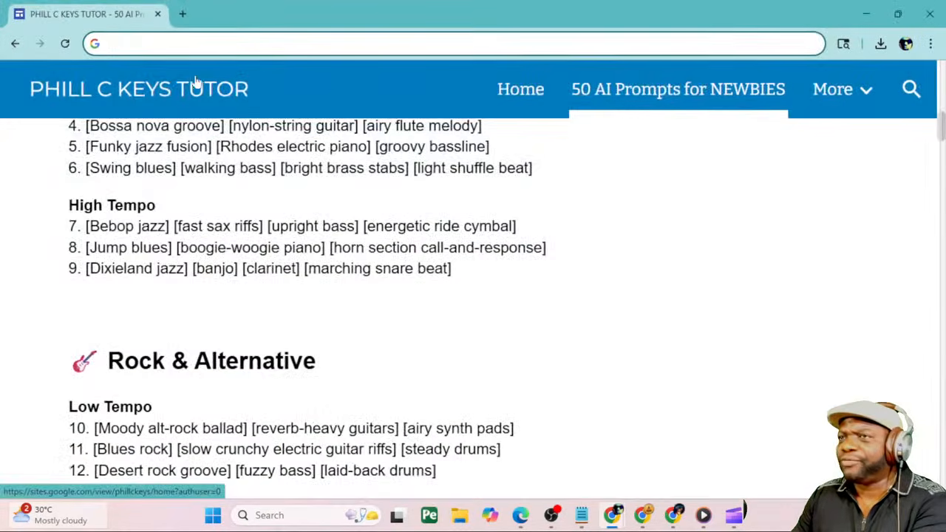
{"action": "scroll", "coordinate": [473, 311], "scroll_direction": "up", "scroll_amount": 5}
{"action": "scroll", "coordinate": [185, 209], "scroll_direction": "up", "scroll_amount": 5}
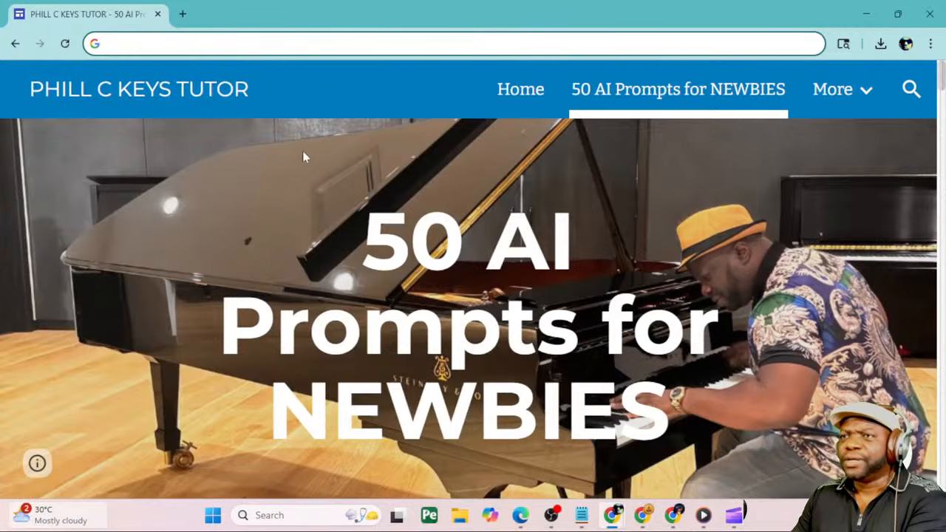
{"action": "key", "text": "ctrl+minus"}
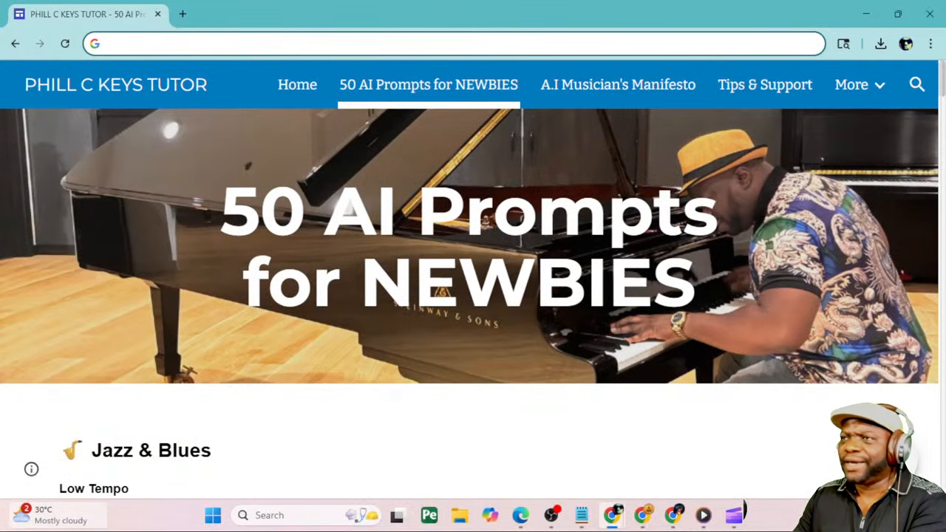
{"action": "left_click", "coordinate": [292, 87]}
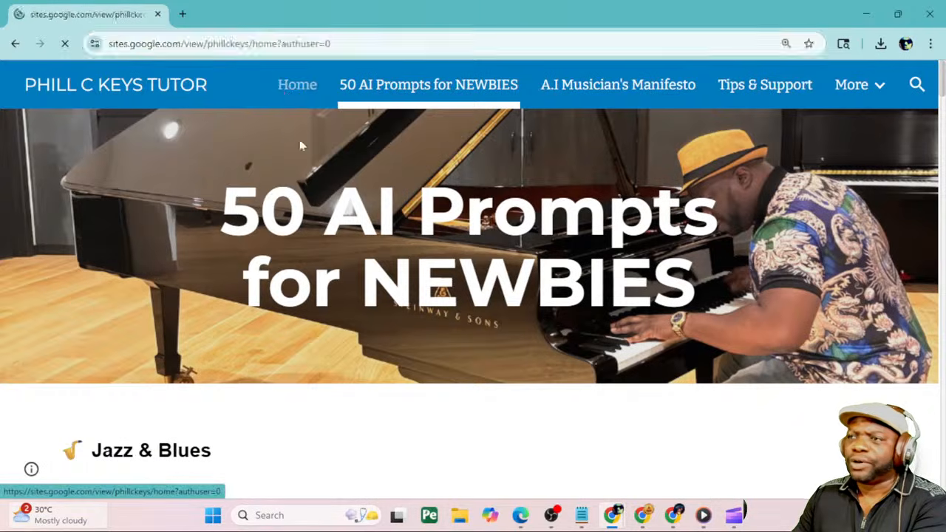
{"action": "key", "text": "ctrl+minus"}
Examine the Music Theory Tutor's scales, diatonic chords and progressions, the piano videos, and the interactive piano on the Home page
{"action": "left_click", "coordinate": [351, 250]}
{"action": "scroll", "coordinate": [359, 310], "scroll_direction": "down", "scroll_amount": 10}
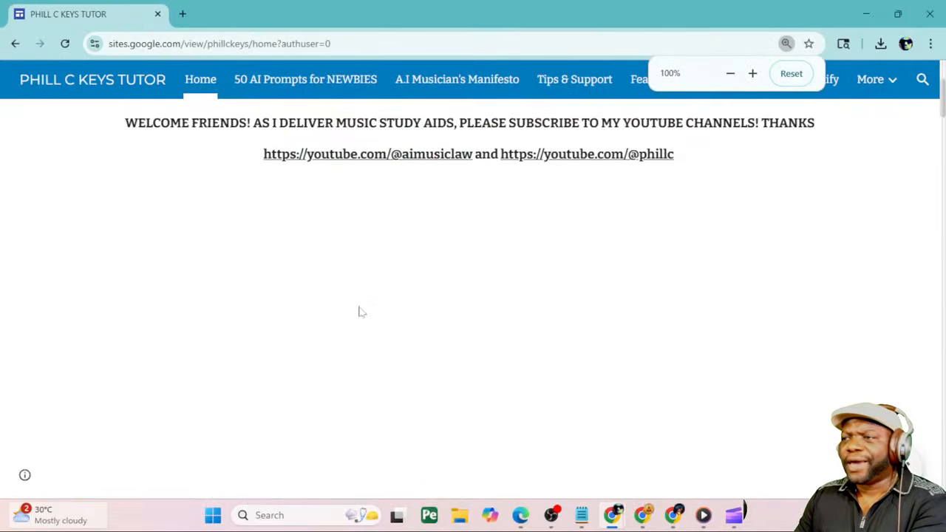
{"action": "scroll", "coordinate": [351, 307], "scroll_direction": "up", "scroll_amount": 4}
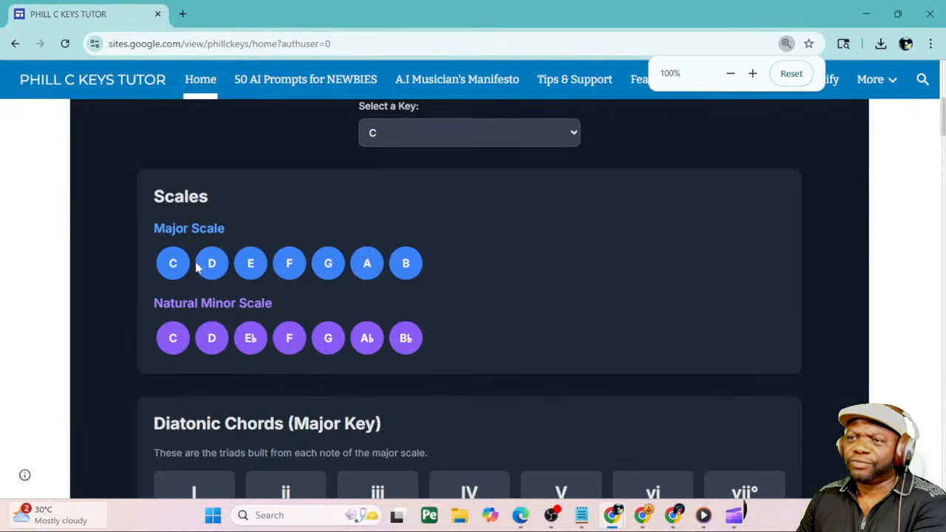
{"action": "scroll", "coordinate": [382, 230], "scroll_direction": "up", "scroll_amount": 1}
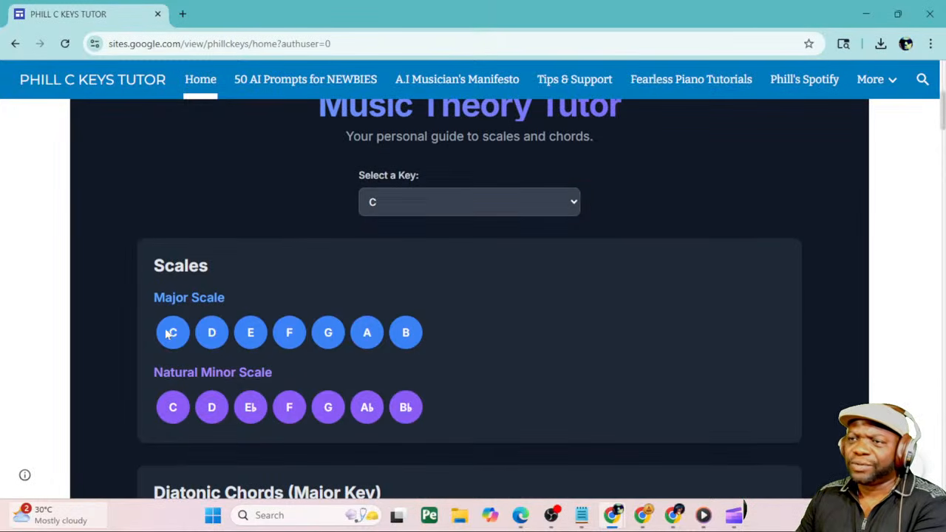
{"action": "scroll", "coordinate": [390, 340], "scroll_direction": "down", "scroll_amount": 9}
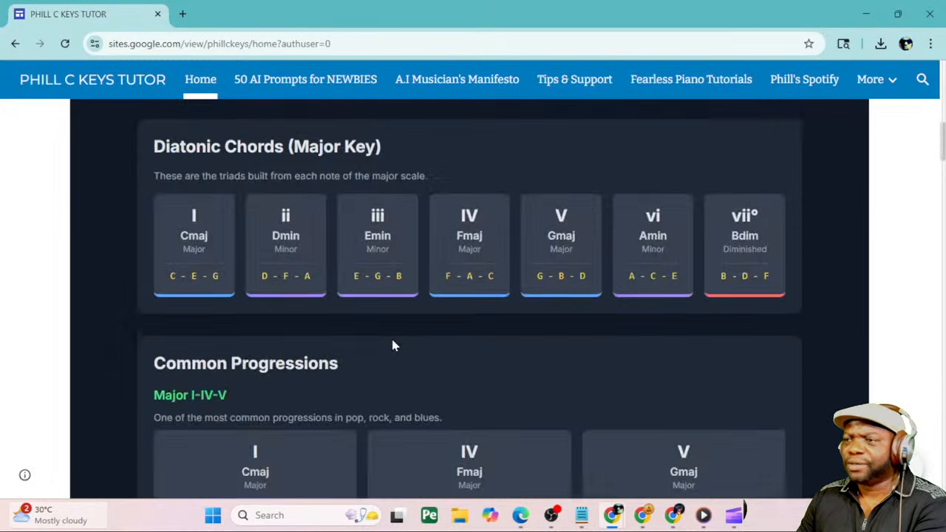
{"action": "scroll", "coordinate": [390, 335], "scroll_direction": "down", "scroll_amount": 5}
{"action": "scroll", "coordinate": [377, 325], "scroll_direction": "up", "scroll_amount": 4}
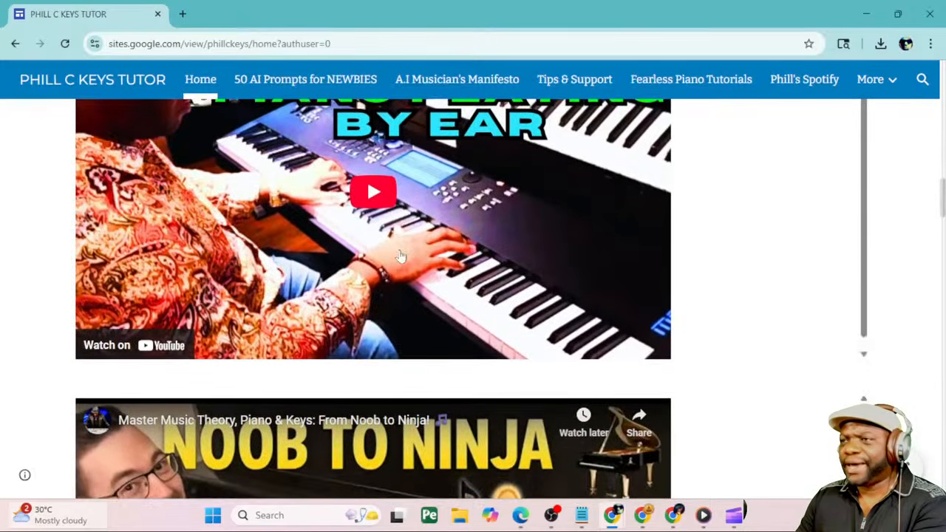
{"action": "scroll", "coordinate": [396, 318], "scroll_direction": "down", "scroll_amount": 2}
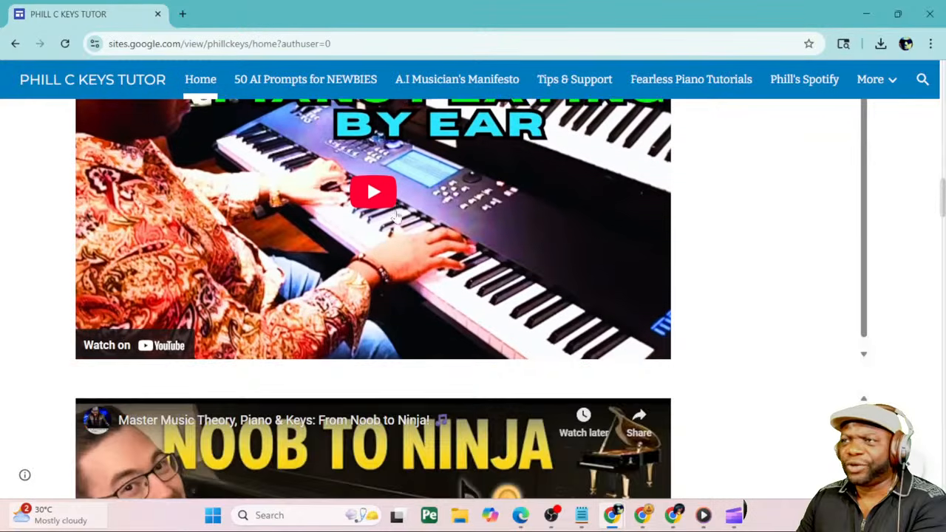
{"action": "scroll", "coordinate": [396, 231], "scroll_direction": "up", "scroll_amount": 2}
{"action": "scroll", "coordinate": [390, 272], "scroll_direction": "down", "scroll_amount": 3}
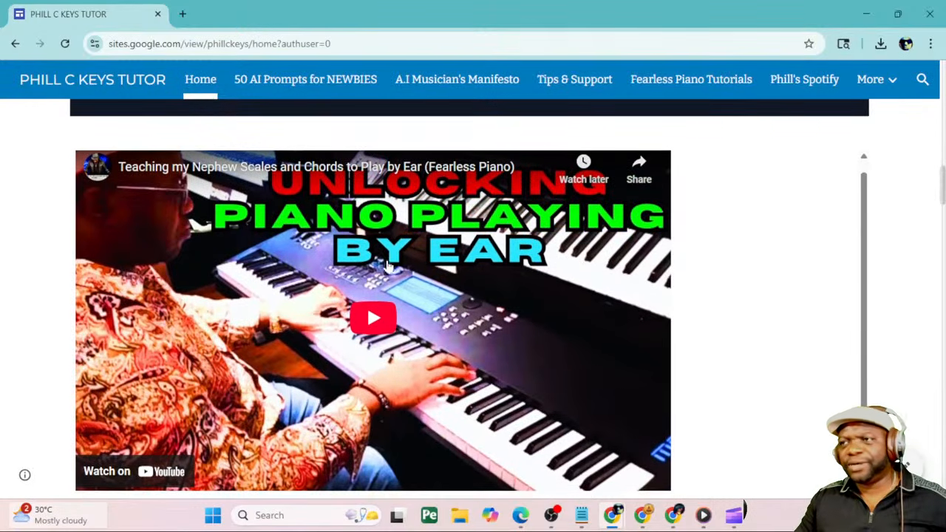
{"action": "scroll", "coordinate": [389, 271], "scroll_direction": "down", "scroll_amount": 2}
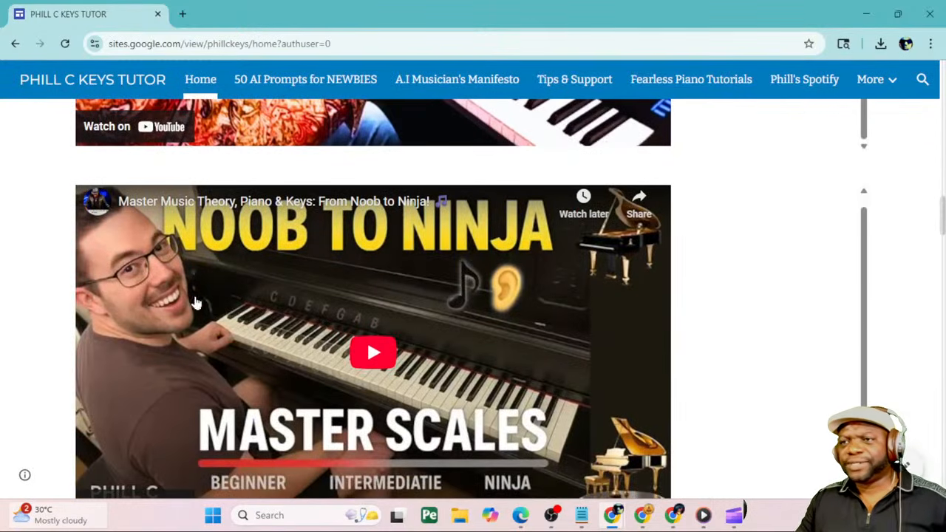
{"action": "scroll", "coordinate": [366, 338], "scroll_direction": "down", "scroll_amount": 2}
{"action": "scroll", "coordinate": [455, 317], "scroll_direction": "down", "scroll_amount": 5}
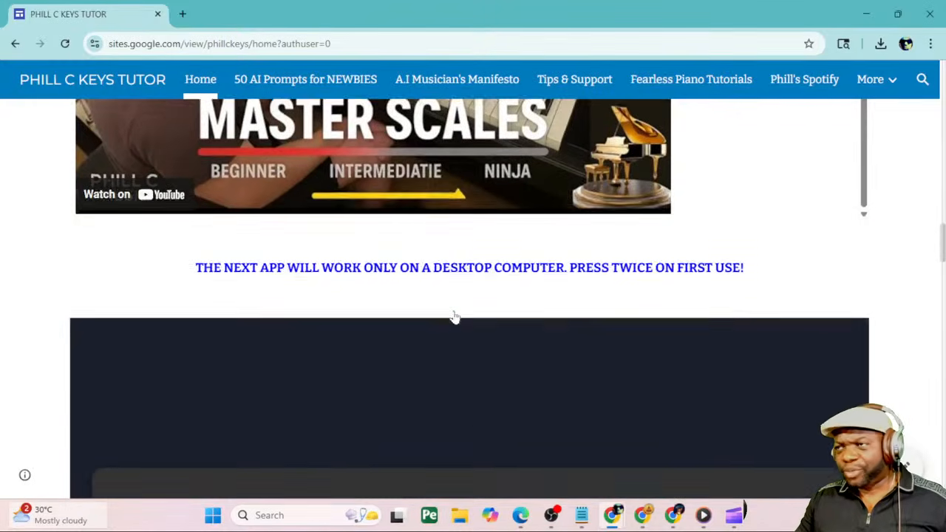
{"action": "scroll", "coordinate": [455, 317], "scroll_direction": "down", "scroll_amount": 3}
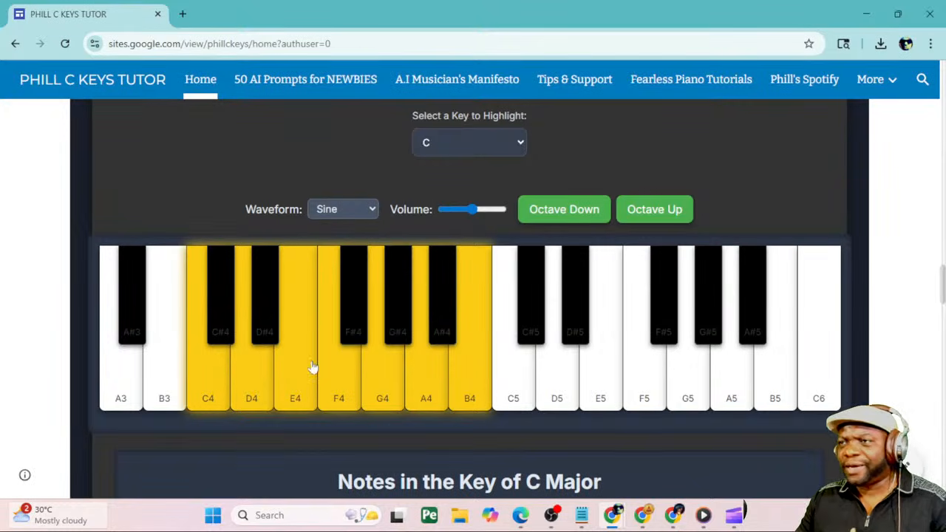
Play the C major chord notes C4, E4, G4 and C5 on the interactive piano
{"action": "left_click", "coordinate": [217, 371]}
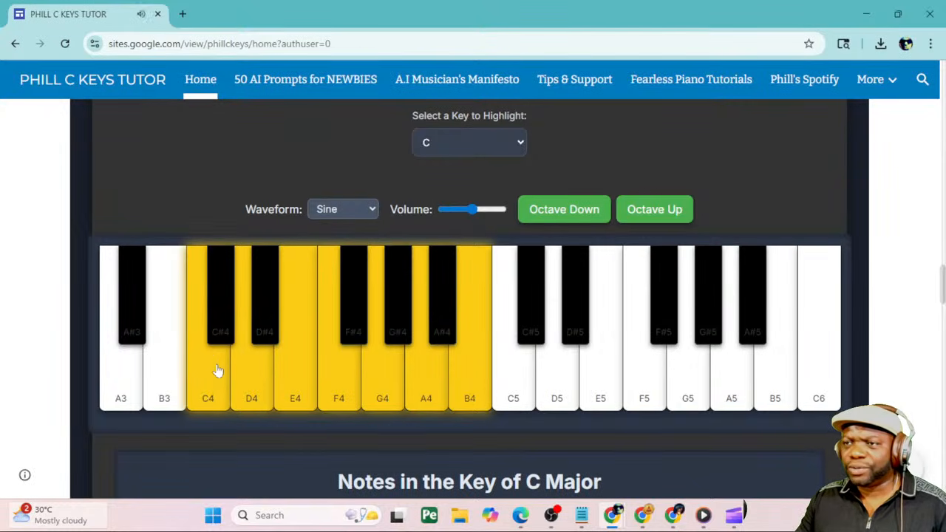
{"action": "left_click", "coordinate": [217, 371]}
{"action": "left_click", "coordinate": [285, 370]}
{"action": "left_click", "coordinate": [383, 360]}
{"action": "left_click", "coordinate": [504, 365]}
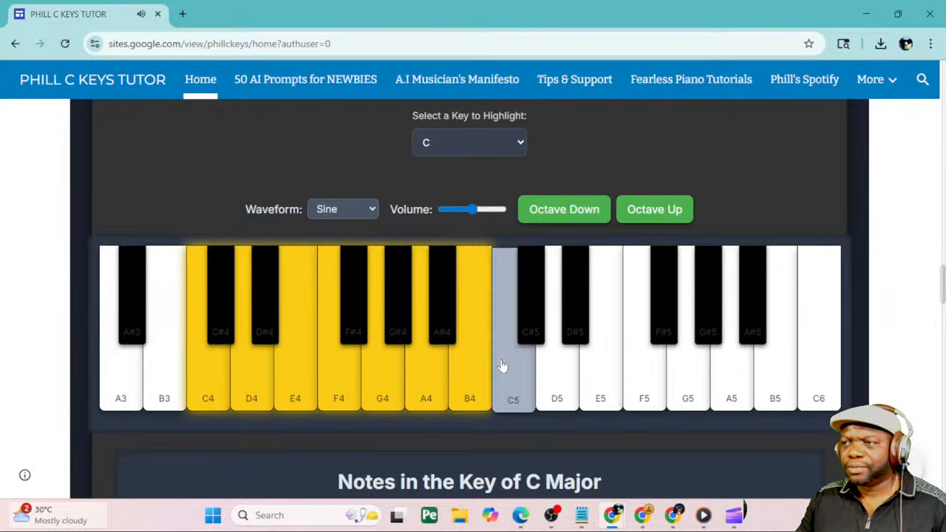
Lower the interactive piano's volume to near the minimum and play the highlighted C major scale up to C5
{"action": "left_click_drag", "start_coordinate": [473, 209], "coordinate": [446, 214]}
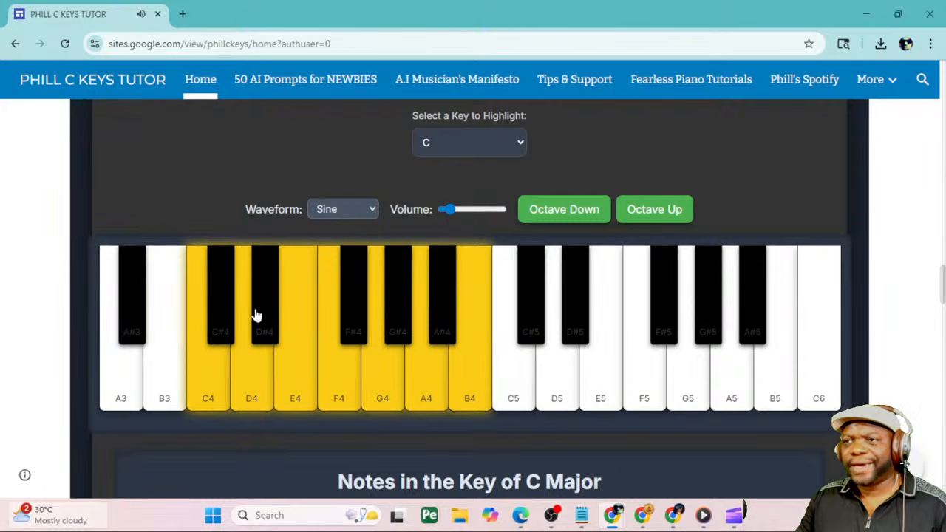
{"action": "left_click", "coordinate": [262, 366]}
{"action": "left_click", "coordinate": [292, 363]}
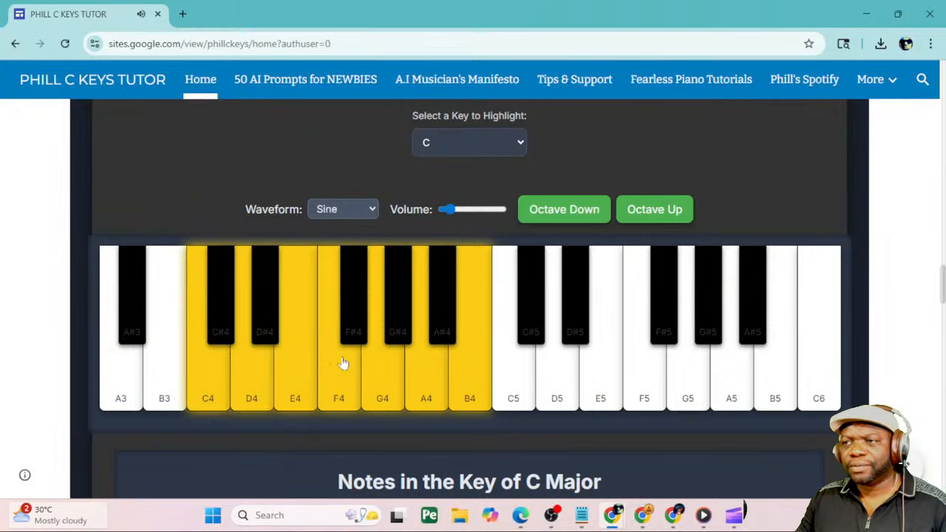
{"action": "left_click", "coordinate": [343, 363]}
{"action": "left_click", "coordinate": [374, 366]}
{"action": "left_click", "coordinate": [479, 370]}
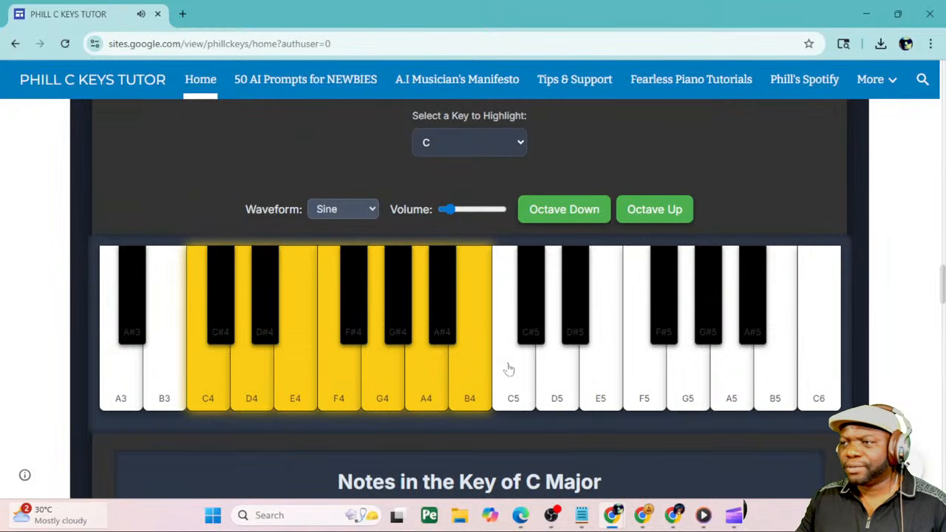
{"action": "left_click", "coordinate": [507, 369]}
{"action": "scroll", "coordinate": [443, 313], "scroll_direction": "down", "scroll_amount": 1}
{"action": "scroll", "coordinate": [412, 317], "scroll_direction": "down", "scroll_amount": 5}
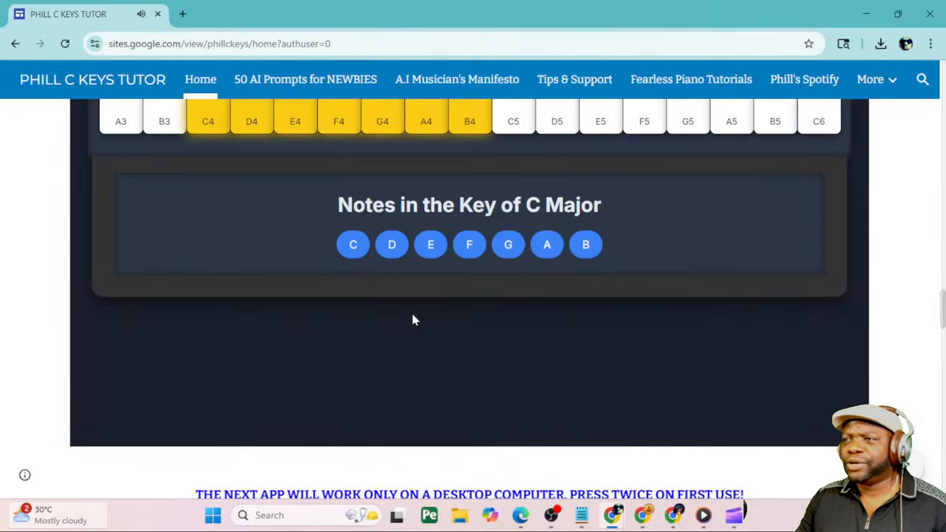
Highlight the key of D on the interactive piano, raise the volume slightly below half, and play the D major scale
{"action": "scroll", "coordinate": [435, 226], "scroll_direction": "up", "scroll_amount": 5}
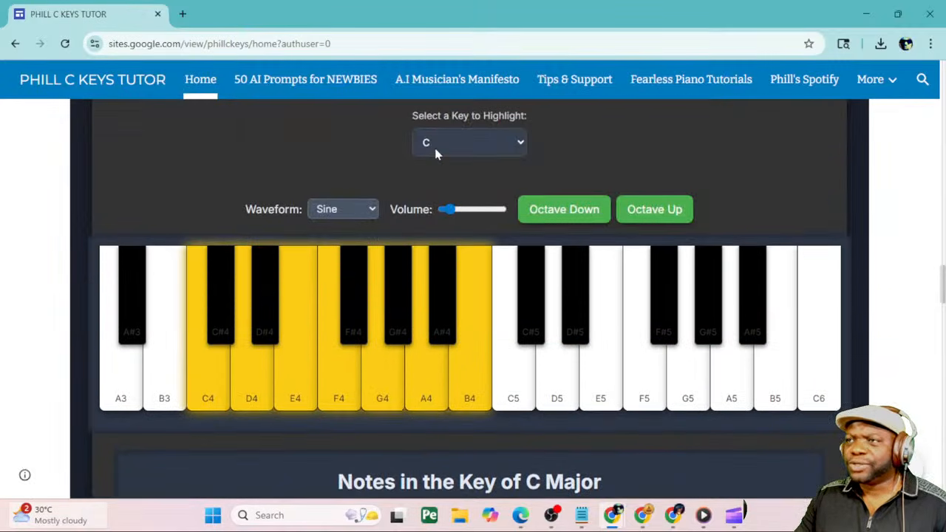
{"action": "left_click", "coordinate": [443, 145]}
{"action": "left_click", "coordinate": [446, 202]}
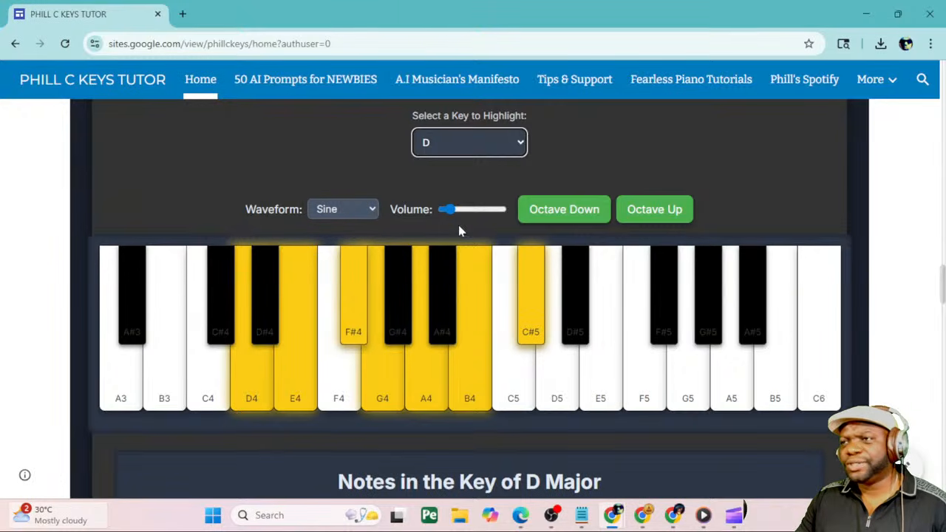
{"action": "left_click_drag", "start_coordinate": [446, 209], "coordinate": [466, 209]}
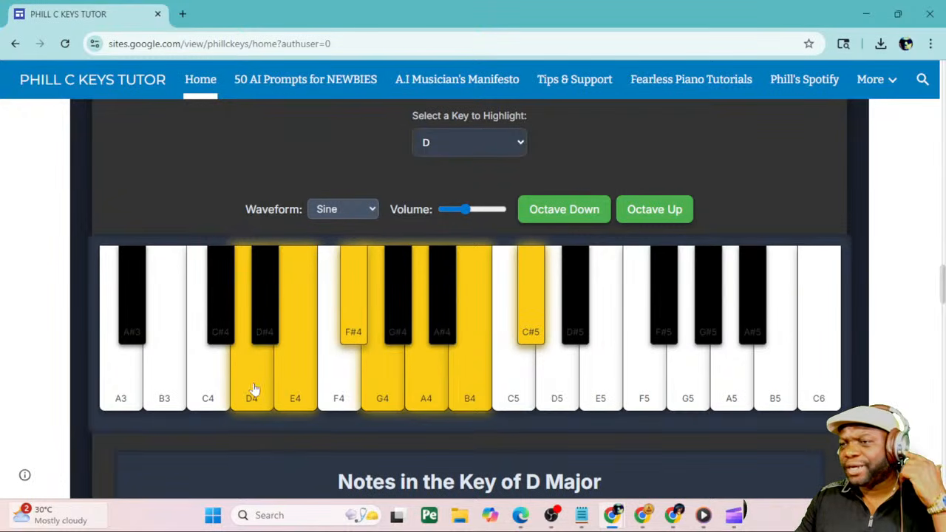
{"action": "left_click", "coordinate": [305, 379]}
{"action": "left_click", "coordinate": [363, 328]}
{"action": "left_click", "coordinate": [378, 382]}
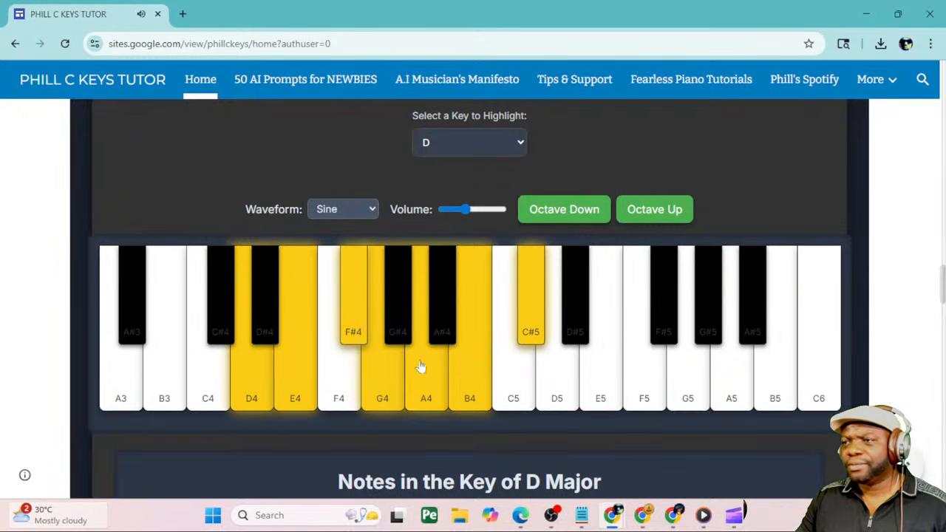
{"action": "left_click", "coordinate": [428, 368]}
{"action": "left_click", "coordinate": [460, 368]}
{"action": "left_click", "coordinate": [515, 323]}
{"action": "left_click", "coordinate": [552, 372]}
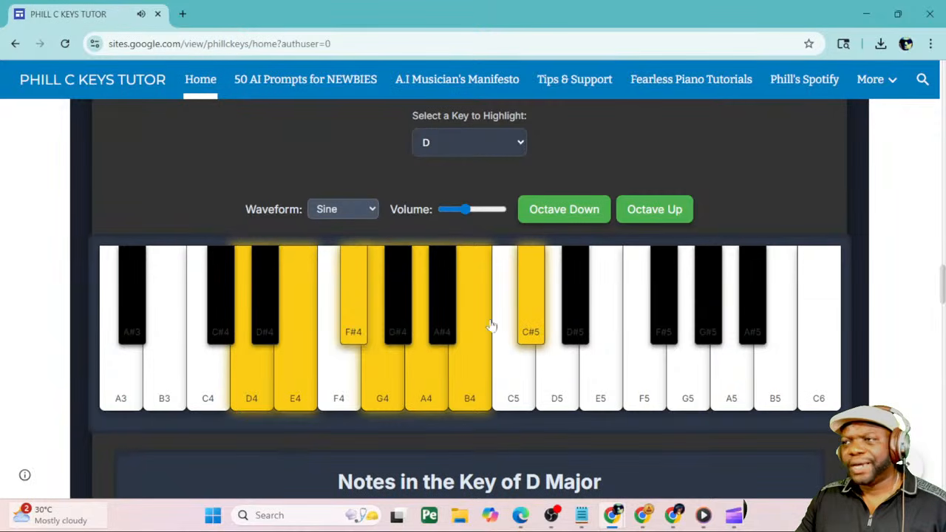
Look over the Pentatonic Scale Selector and Piano Flashcards apps on the Home page
{"action": "scroll", "coordinate": [488, 327], "scroll_direction": "down", "scroll_amount": 15}
{"action": "scroll", "coordinate": [482, 325], "scroll_direction": "down", "scroll_amount": 6}
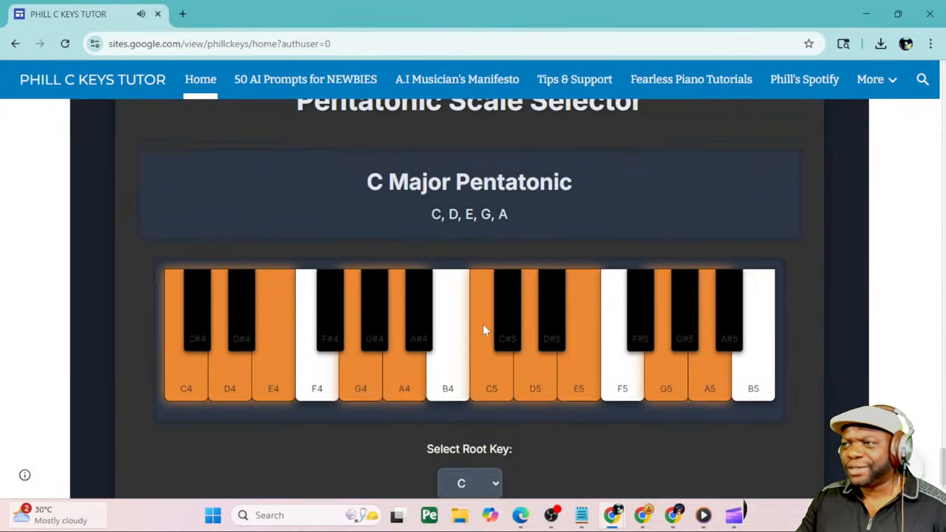
{"action": "scroll", "coordinate": [564, 195], "scroll_direction": "up", "scroll_amount": 10}
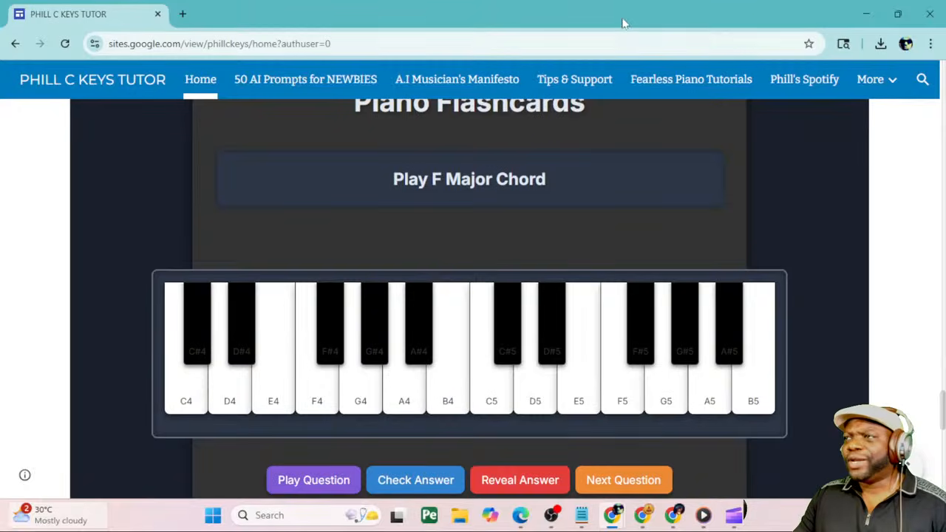
{"action": "left_click_drag", "start_coordinate": [623, 23], "coordinate": [0, 377]}
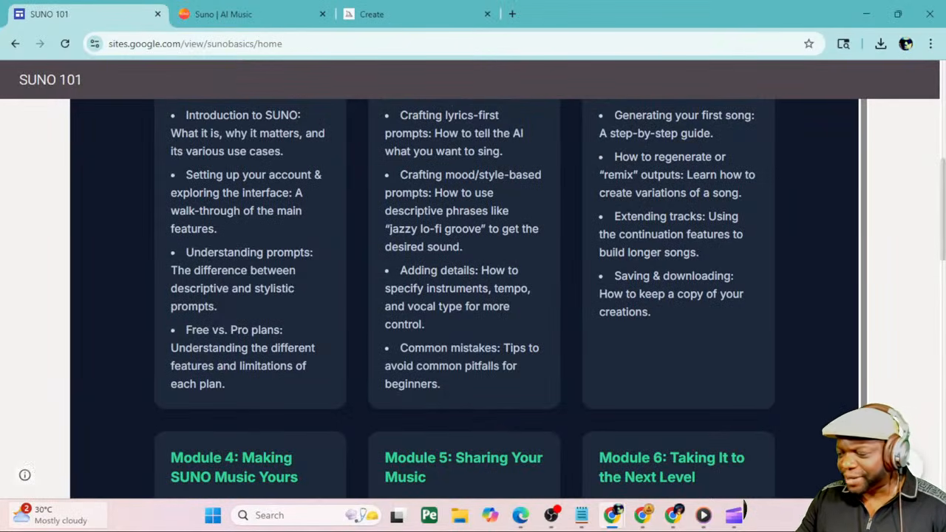
Switch back to Suno and add the line "complex chordal arrangements" at the end of the Remix form's styles
{"action": "key", "text": "alt+Tab"}
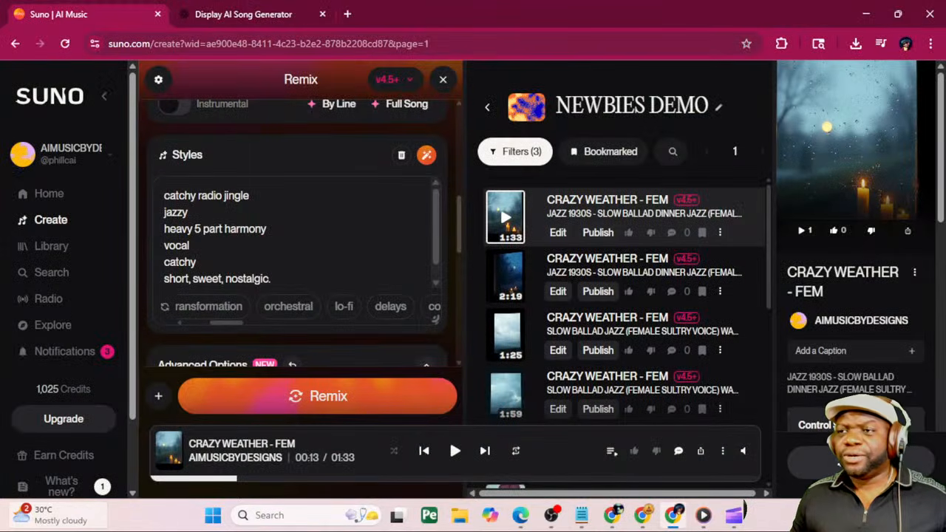
{"action": "type", "text": "complex chordal arrangements"}
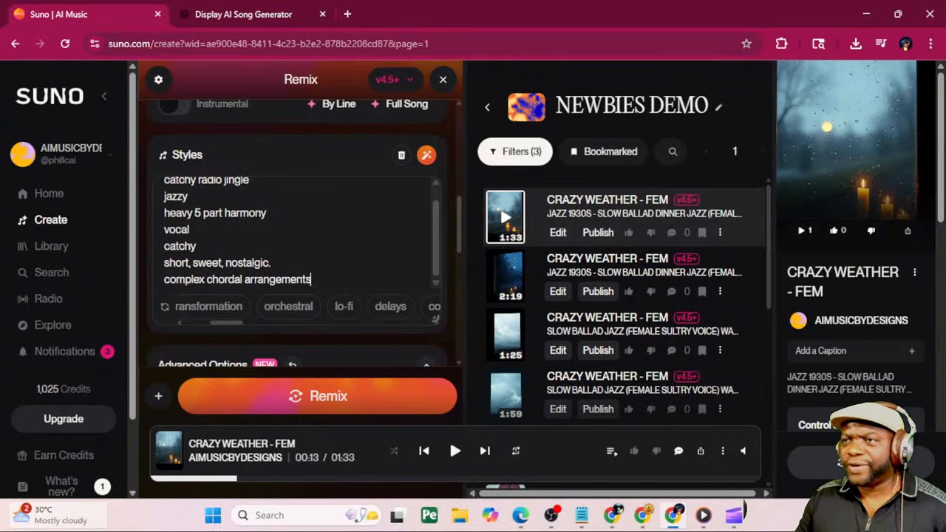
{"action": "scroll", "coordinate": [433, 331], "scroll_direction": "up", "scroll_amount": 8}
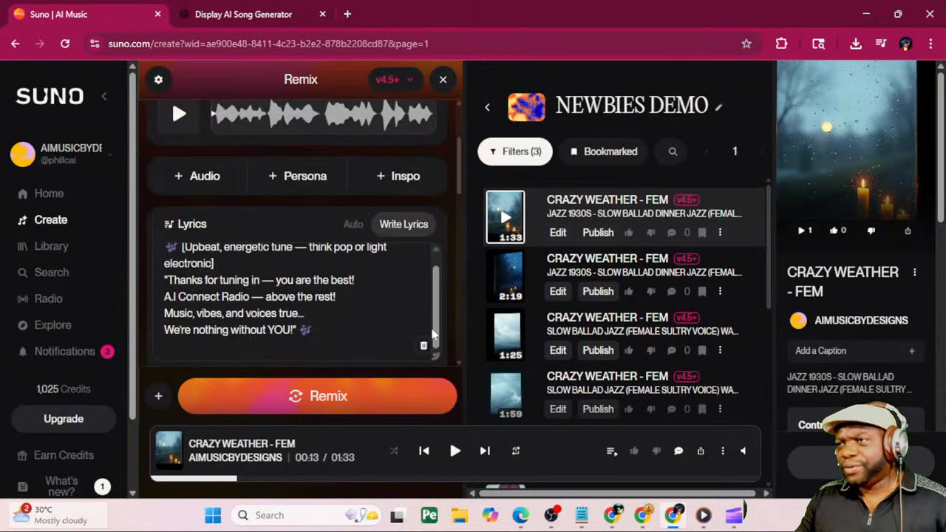
{"action": "scroll", "coordinate": [432, 333], "scroll_direction": "down", "scroll_amount": 10}
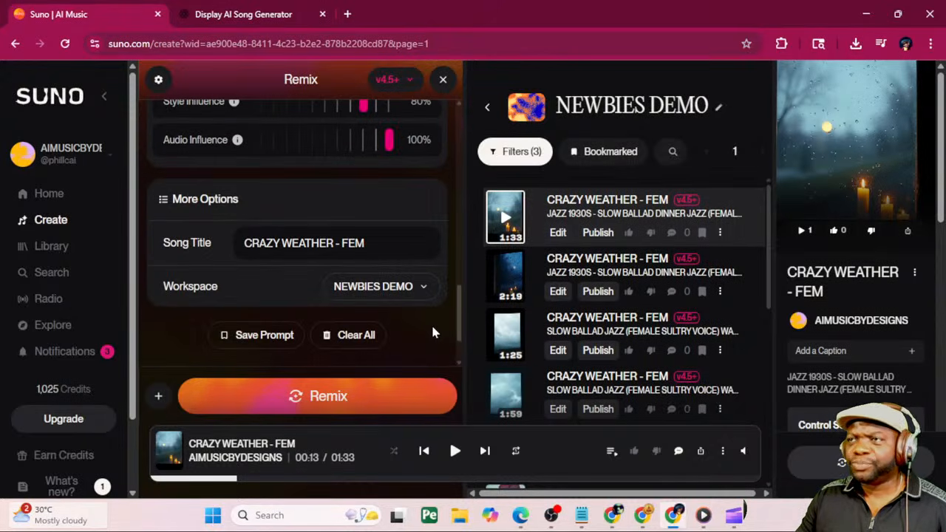
{"action": "scroll", "coordinate": [433, 332], "scroll_direction": "up", "scroll_amount": 10}
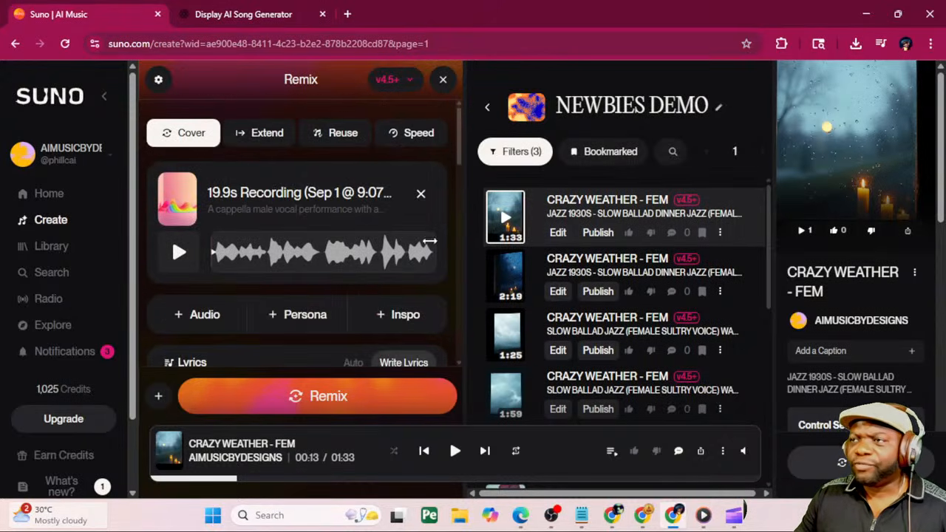
Remove the source recording from the form, set Style Influence to 90%, and generate the radio jingle
{"action": "left_click", "coordinate": [420, 192]}
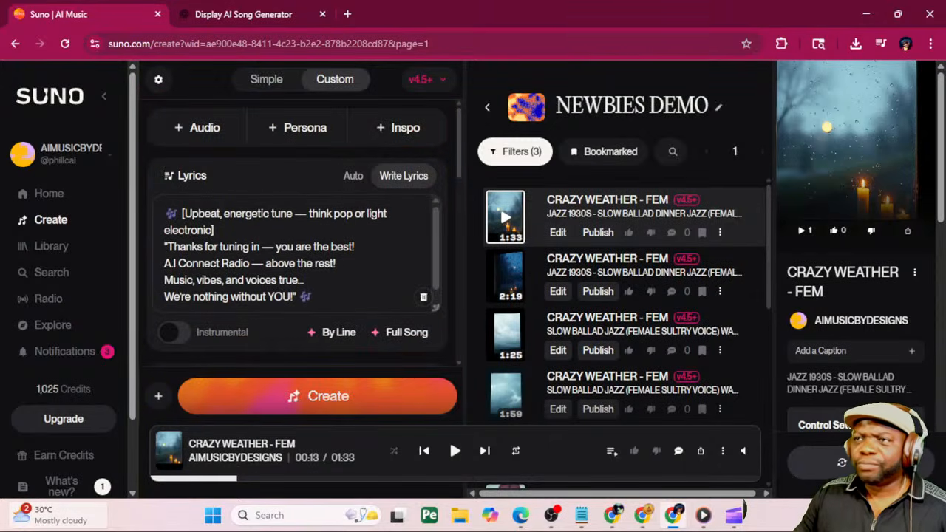
{"action": "scroll", "coordinate": [441, 244], "scroll_direction": "down", "scroll_amount": 6}
{"action": "scroll", "coordinate": [441, 248], "scroll_direction": "down", "scroll_amount": 2}
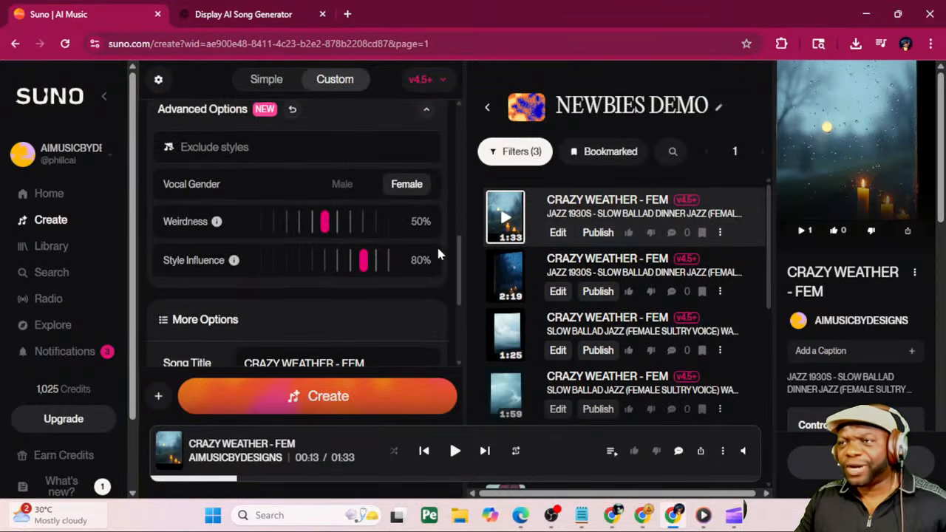
{"action": "mouse_move", "coordinate": [366, 194]}
{"action": "left_mouse_down"}
{"action": "mouse_move", "coordinate": [388, 199]}
{"action": "mouse_move", "coordinate": [376, 198]}
{"action": "left_mouse_up"}
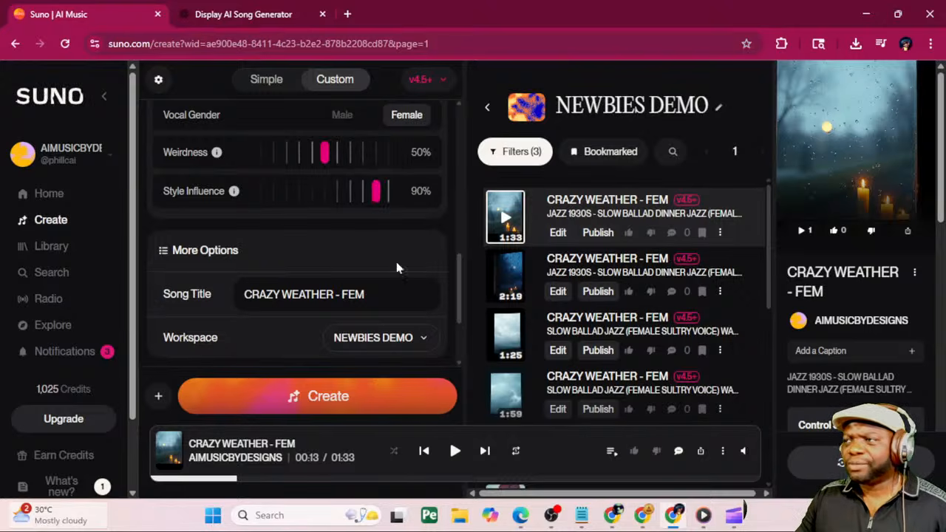
{"action": "left_click", "coordinate": [375, 402]}
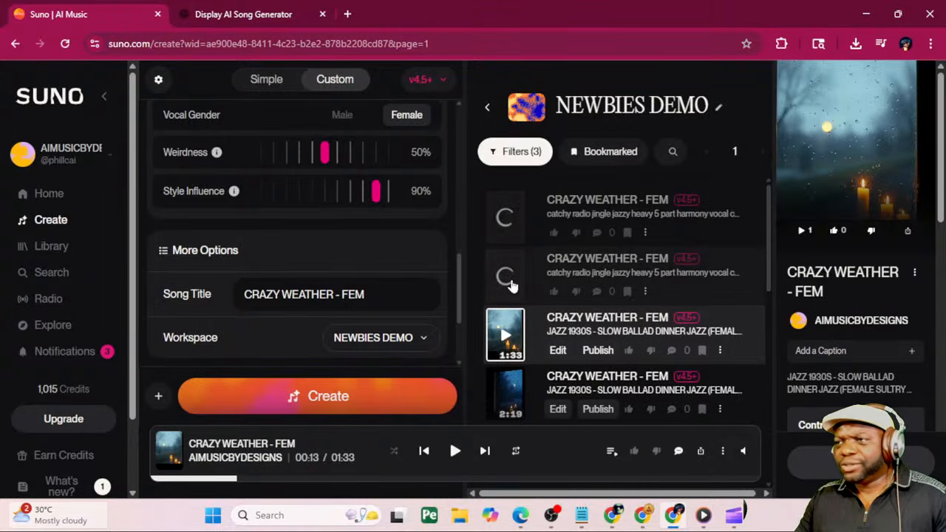
Retitle the 1:33 CRAZY WEATHER song "rename CRAZY WEATHER - FEM" in its song details and save
{"action": "left_click", "coordinate": [719, 350]}
{"action": "mouse_move", "coordinate": [777, 365]}
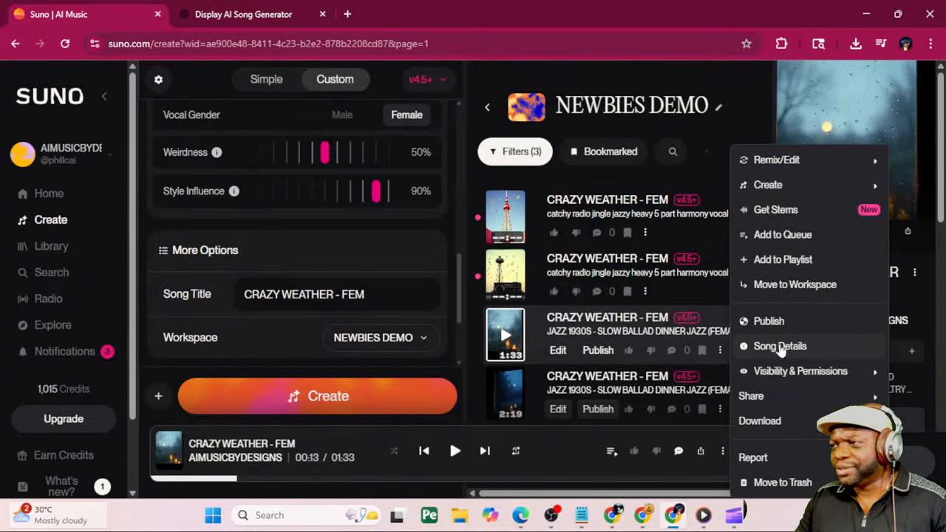
{"action": "left_click", "coordinate": [779, 345]}
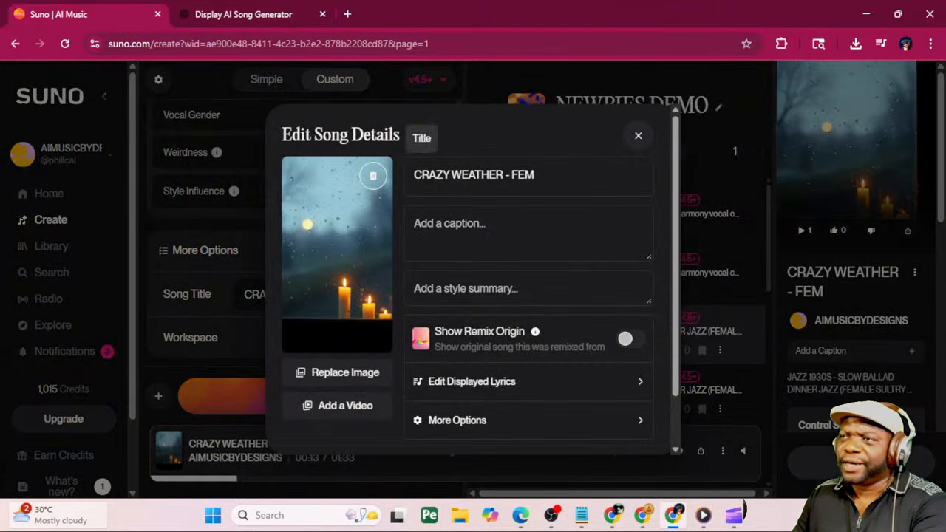
{"action": "type", "text": "rename"}
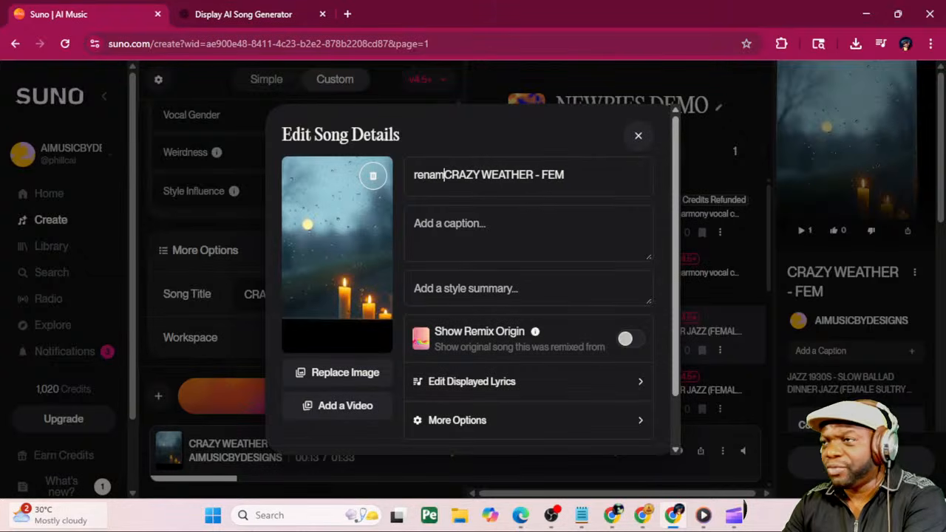
{"action": "scroll", "coordinate": [616, 376], "scroll_direction": "down", "scroll_amount": 2}
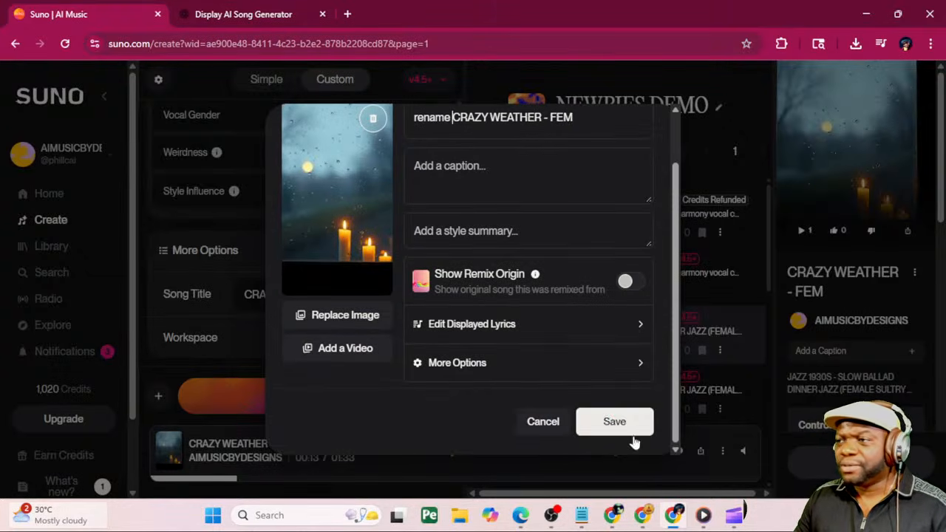
{"action": "left_click", "coordinate": [615, 421]}
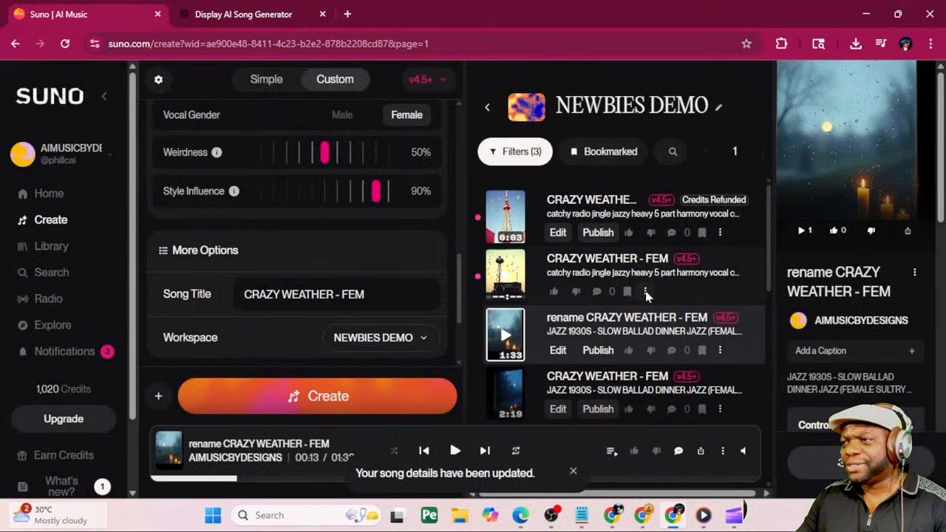
{"action": "left_click", "coordinate": [645, 292]}
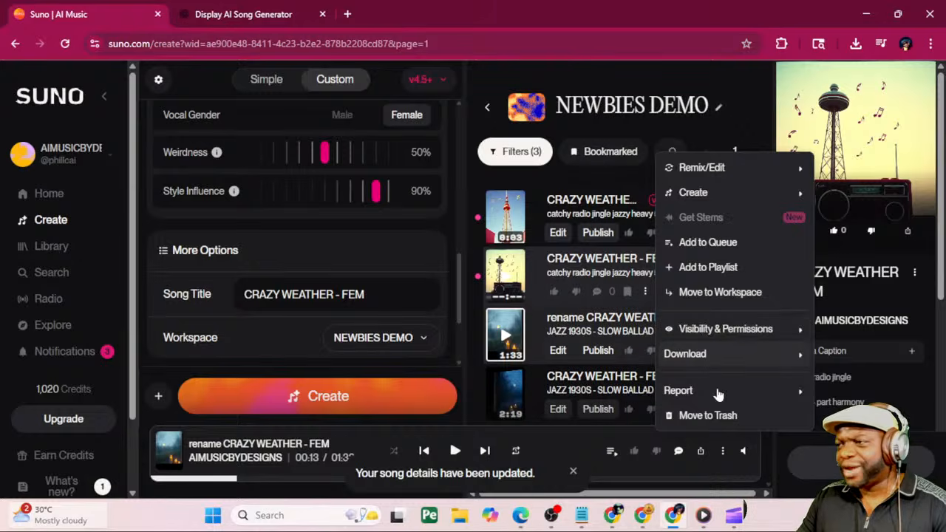
{"action": "mouse_move", "coordinate": [711, 358]}
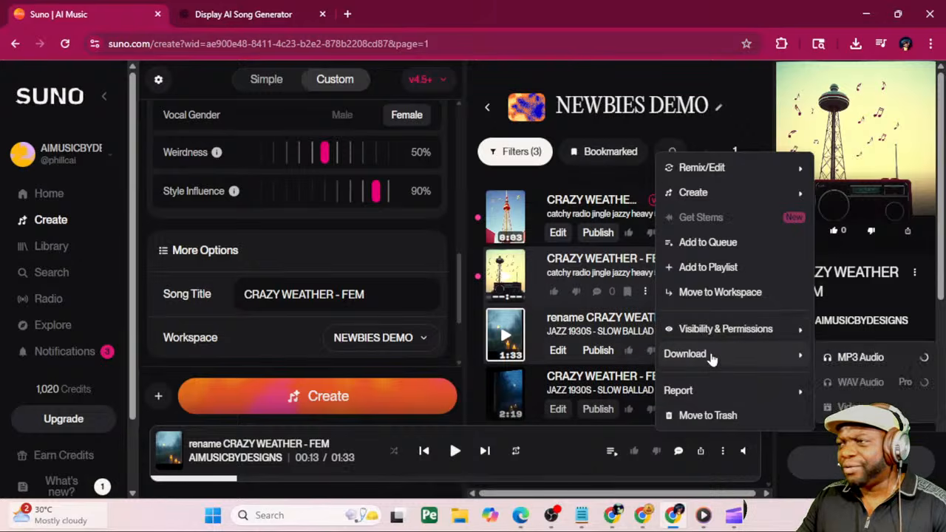
{"action": "left_click", "coordinate": [739, 82]}
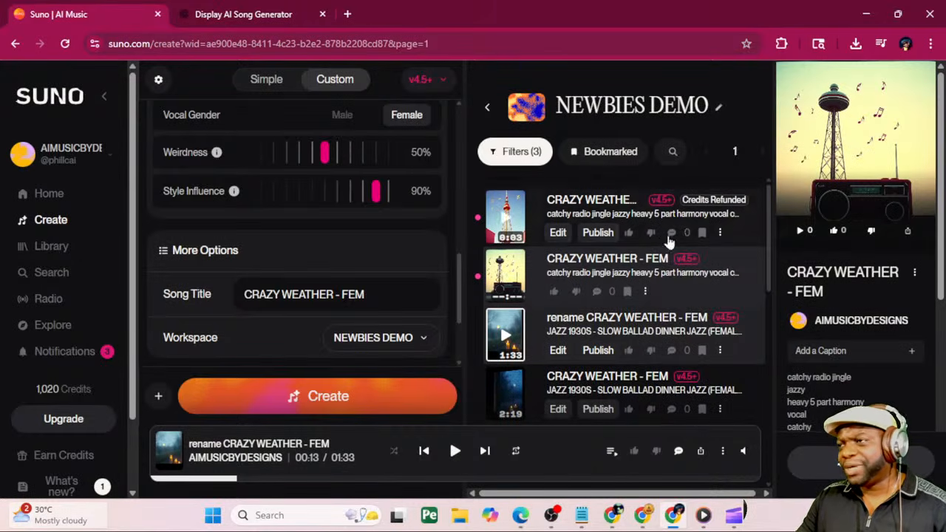
Play the new 0:44 radio jingle with the player volume raised, and play the 0:03 version
{"action": "left_click", "coordinate": [505, 279]}
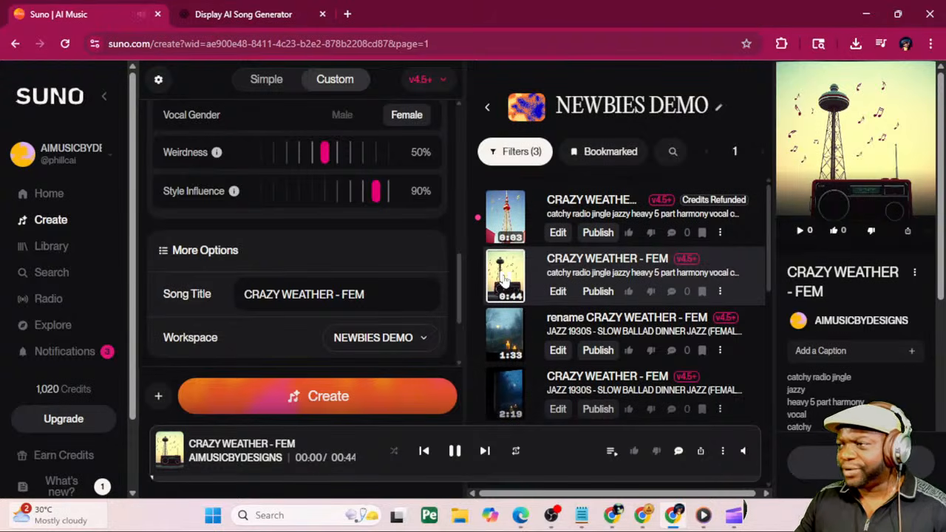
{"action": "mouse_move", "coordinate": [742, 452]}
{"action": "left_click_drag", "start_coordinate": [745, 422], "coordinate": [748, 404]}
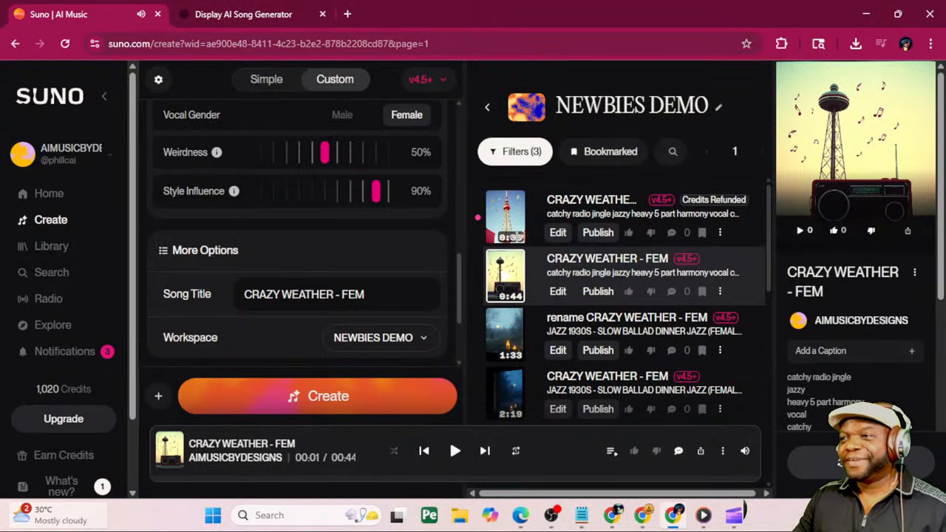
{"action": "left_click", "coordinate": [515, 225]}
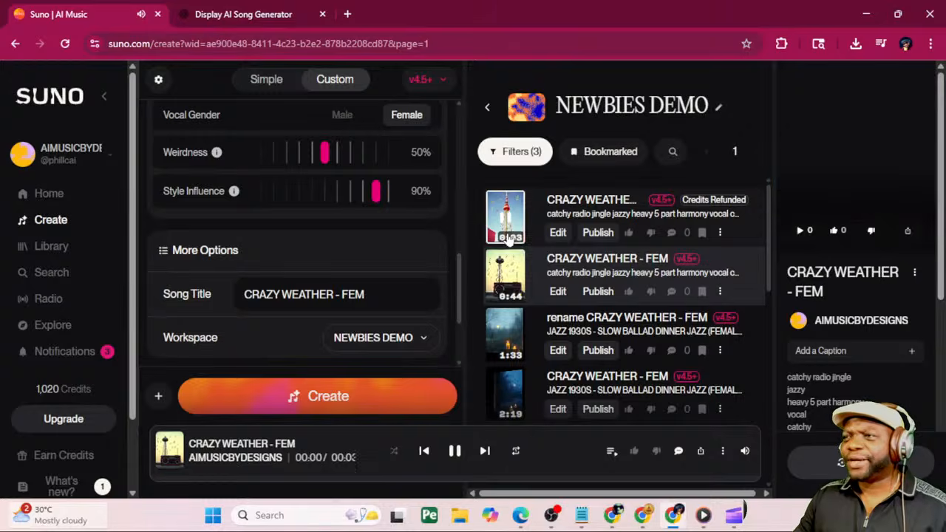
Rename the 0:44 radio jingle as "jingle 1" in its song details and save
{"action": "left_click", "coordinate": [719, 292]}
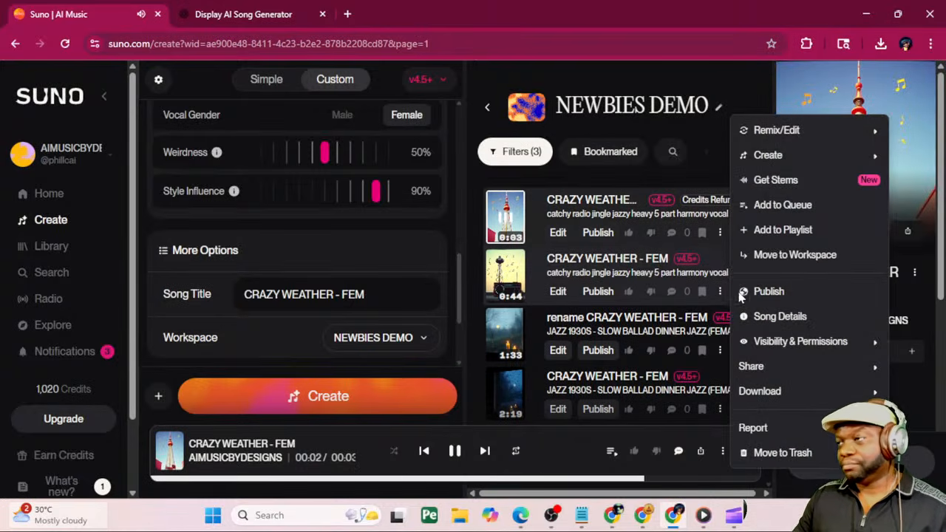
{"action": "left_click", "coordinate": [780, 316]}
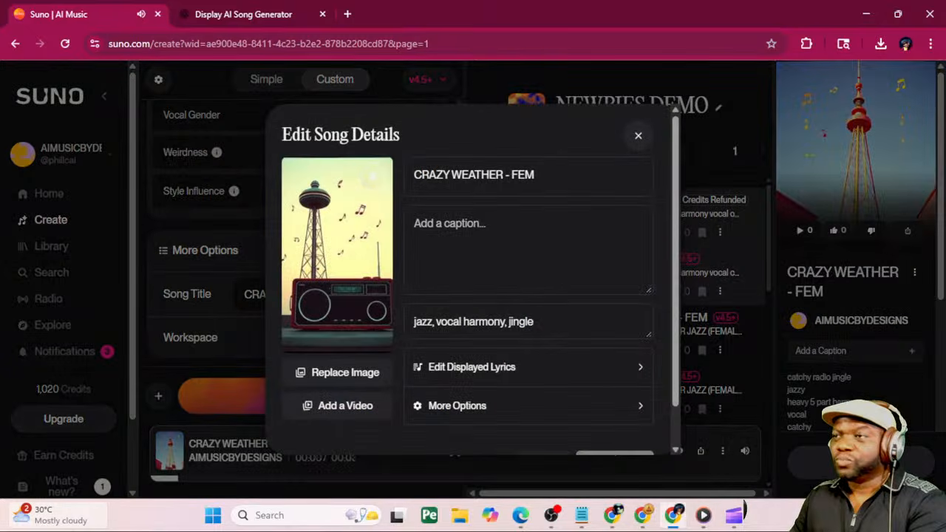
{"action": "triple_click", "coordinate": [480, 175]}
{"action": "type", "text": "jingle 1"}
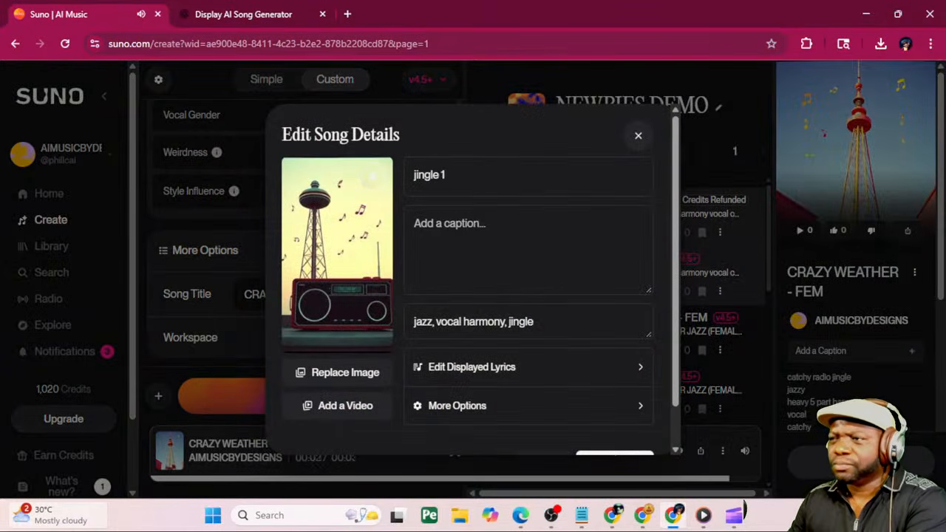
{"action": "scroll", "coordinate": [508, 361], "scroll_direction": "down", "scroll_amount": 1}
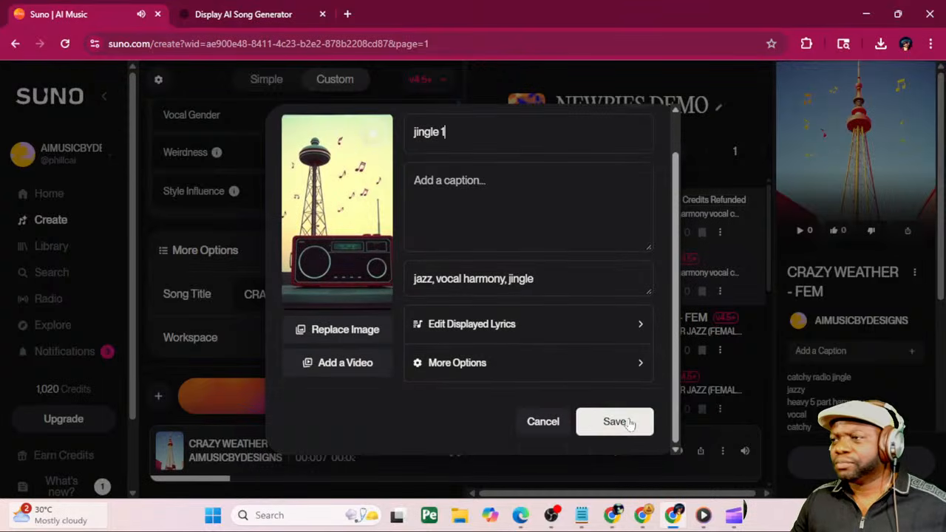
{"action": "left_click", "coordinate": [600, 417]}
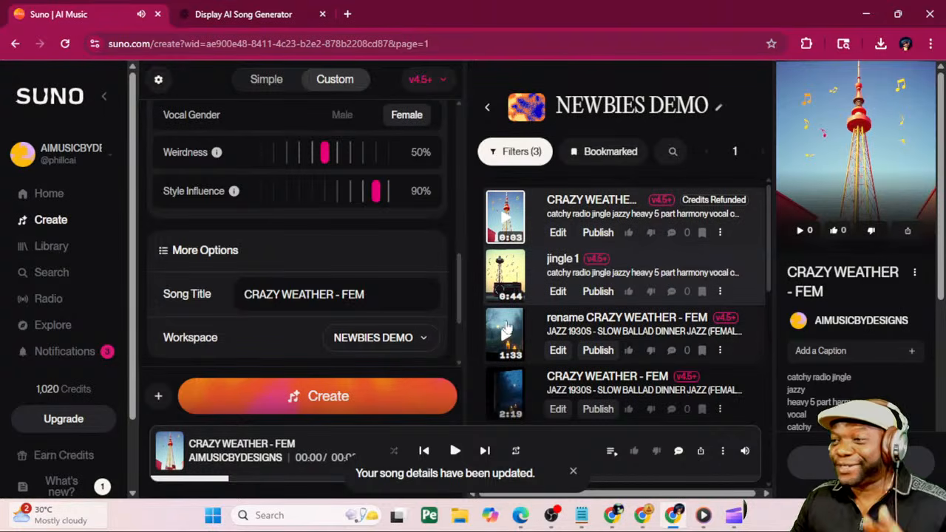
Replace the song title in the creation form with "jingle"
{"action": "double_click", "coordinate": [353, 294]}
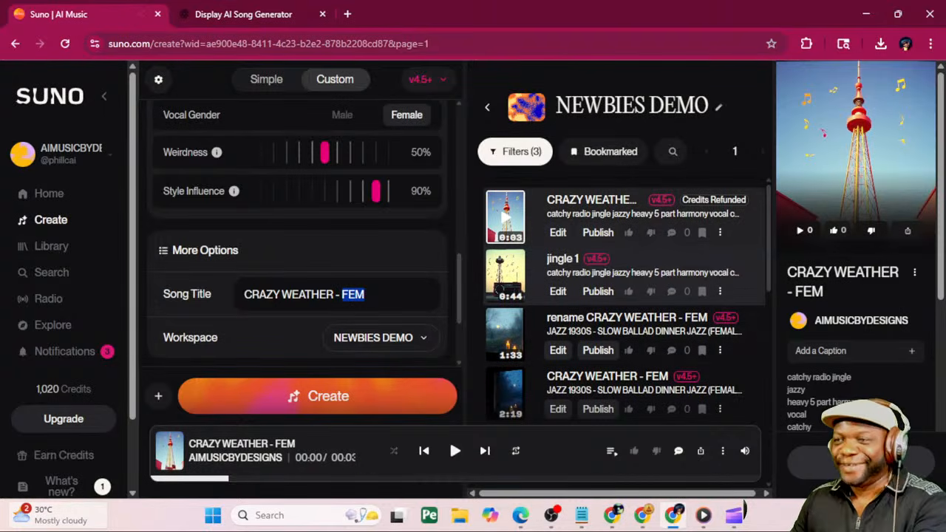
{"action": "key", "text": "ctrl+a"}
{"action": "type", "text": "jinfle"}
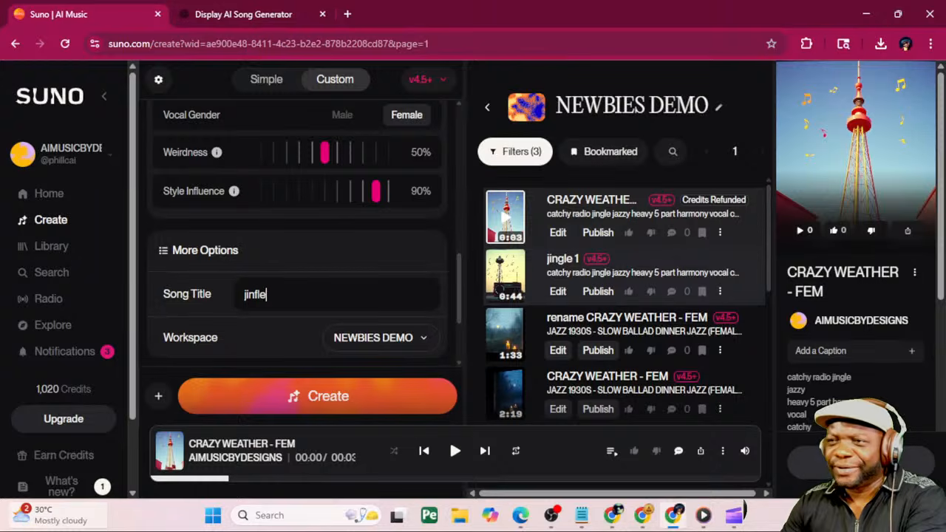
{"action": "key", "text": "ctrl+a"}
{"action": "key", "text": "BackSpace"}
{"action": "type", "text": "jingle"}
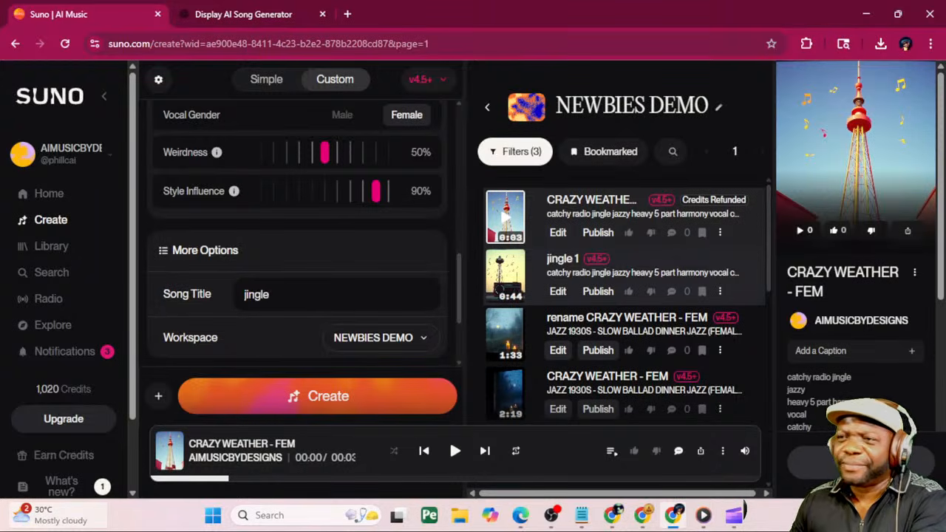
Replace the styles with three lines: "smooth jazz", "modern harmony" and "heavy vocal"
{"action": "scroll", "coordinate": [299, 222], "scroll_direction": "up", "scroll_amount": 3}
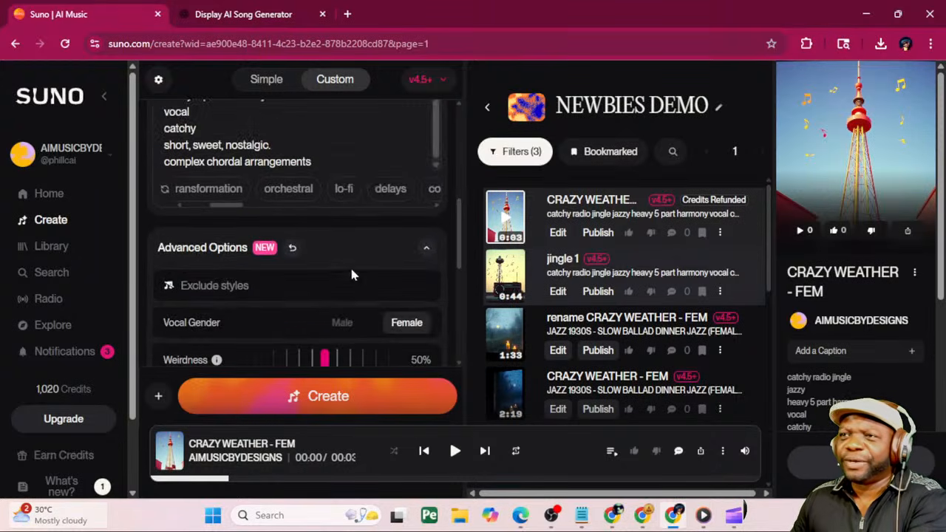
{"action": "scroll", "coordinate": [352, 275], "scroll_direction": "up", "scroll_amount": 1}
{"action": "left_click", "coordinate": [189, 196]}
{"action": "key", "text": "ctrl+a"}
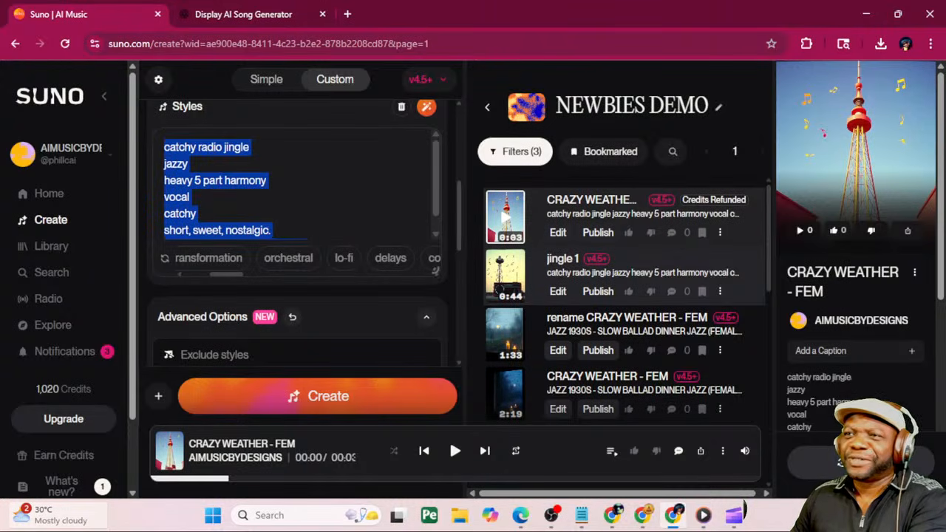
{"action": "type", "text": "smooth"}
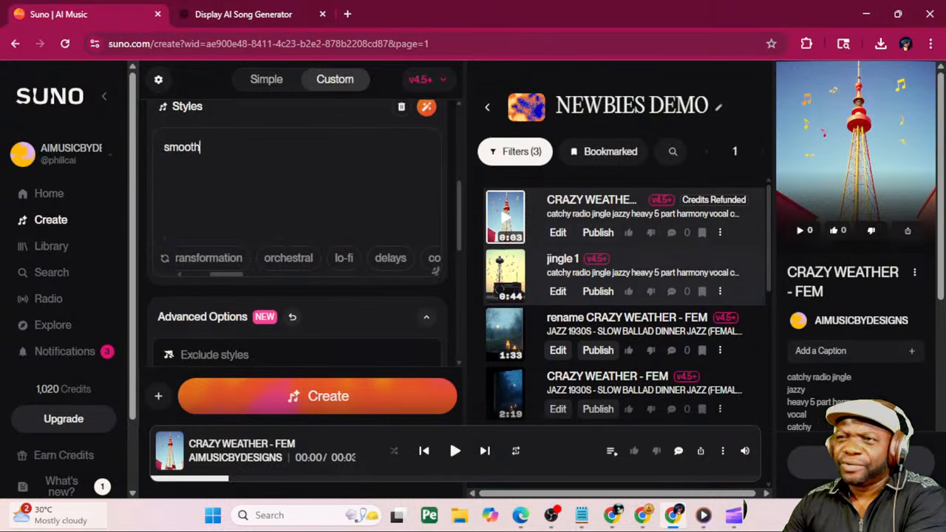
{"action": "type", "text": " jazz"}
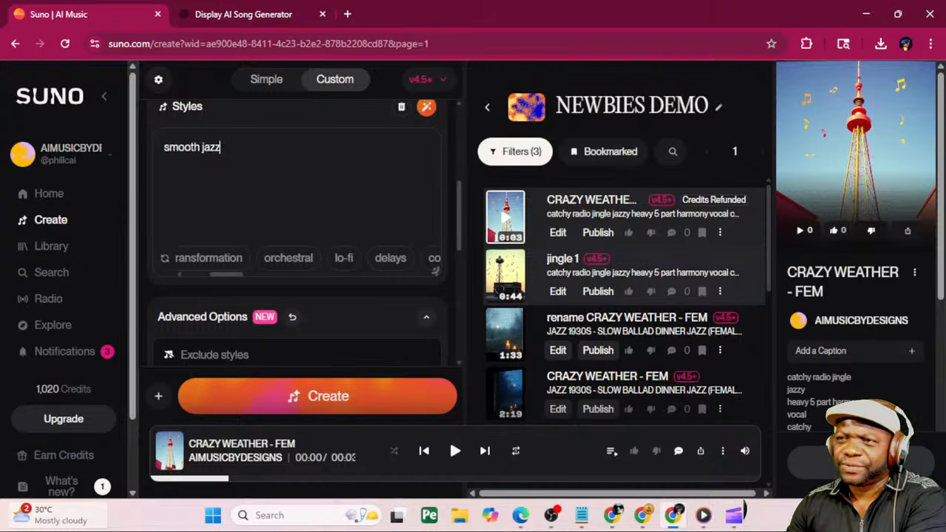
{"action": "key", "text": "Return"}
{"action": "type", "text": "modern"}
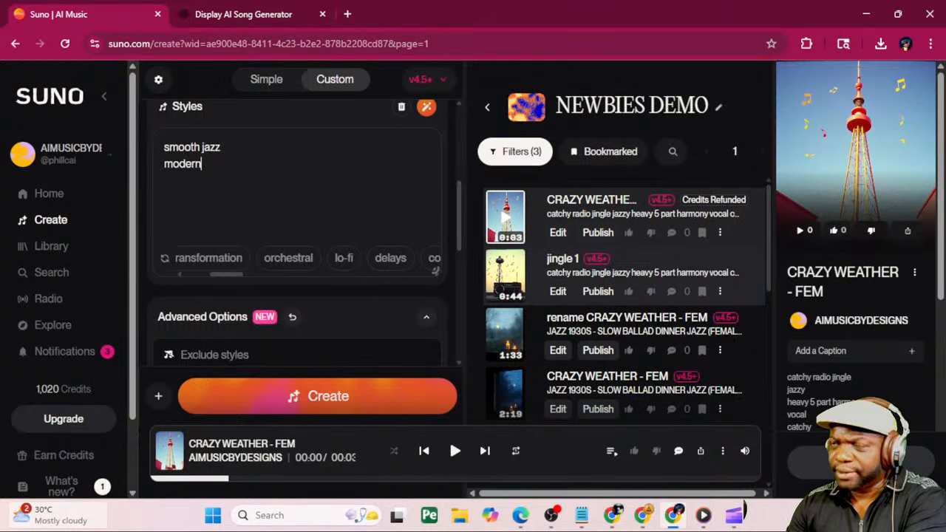
{"action": "type", "text": " harmony"}
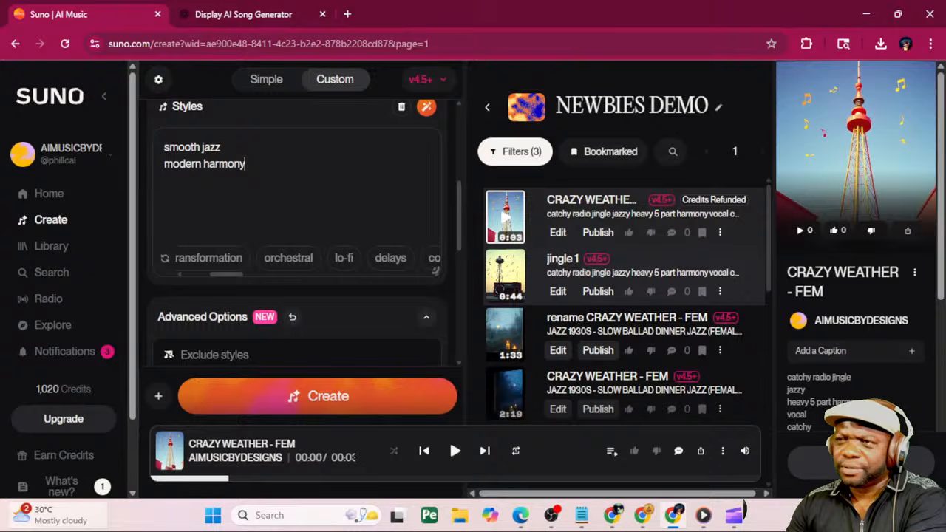
{"action": "key", "text": "Return"}
{"action": "type", "text": "heavy vocal"}
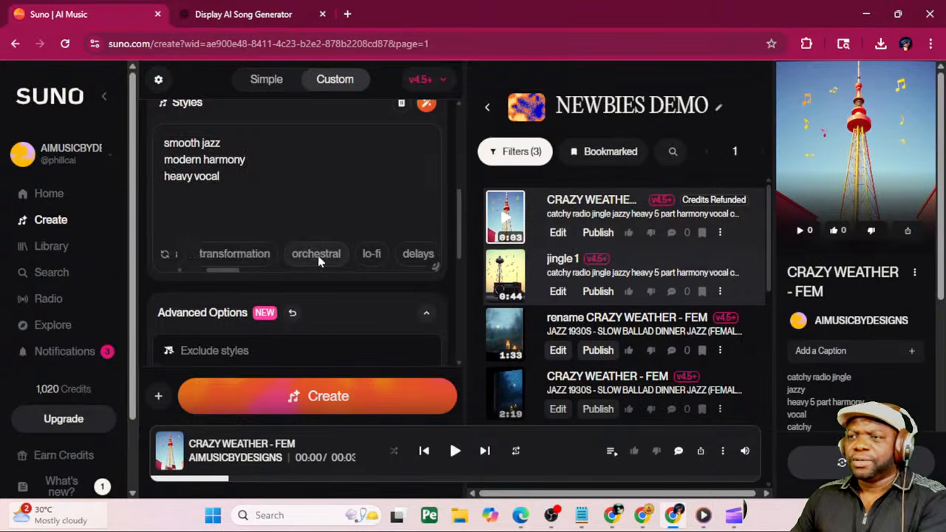
Check over the creation form and generate the smooth jazz version of the jingle
{"action": "scroll", "coordinate": [323, 330], "scroll_direction": "down", "scroll_amount": 4}
{"action": "scroll", "coordinate": [342, 334], "scroll_direction": "up", "scroll_amount": 8}
{"action": "left_click", "coordinate": [399, 412]}
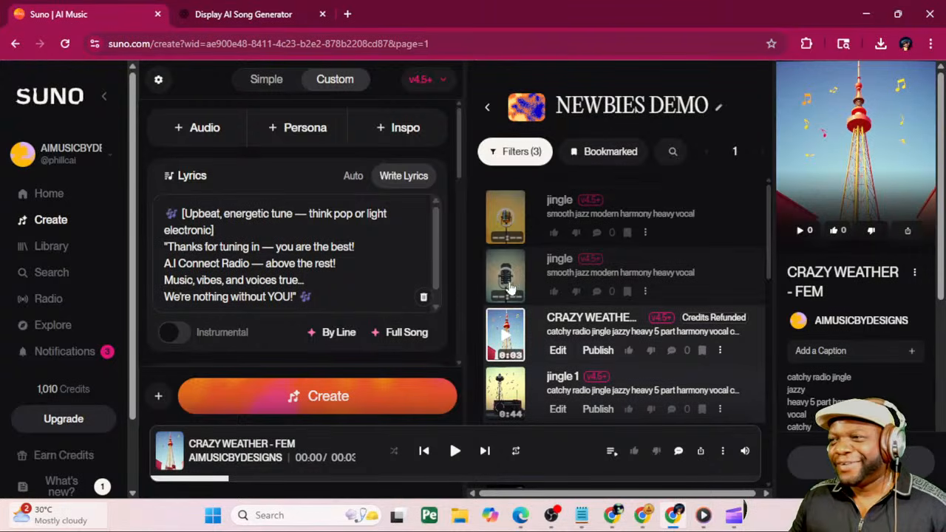
Listen to the first smooth jazz jingle, pause it, and play the second version
{"action": "left_click", "coordinate": [506, 218]}
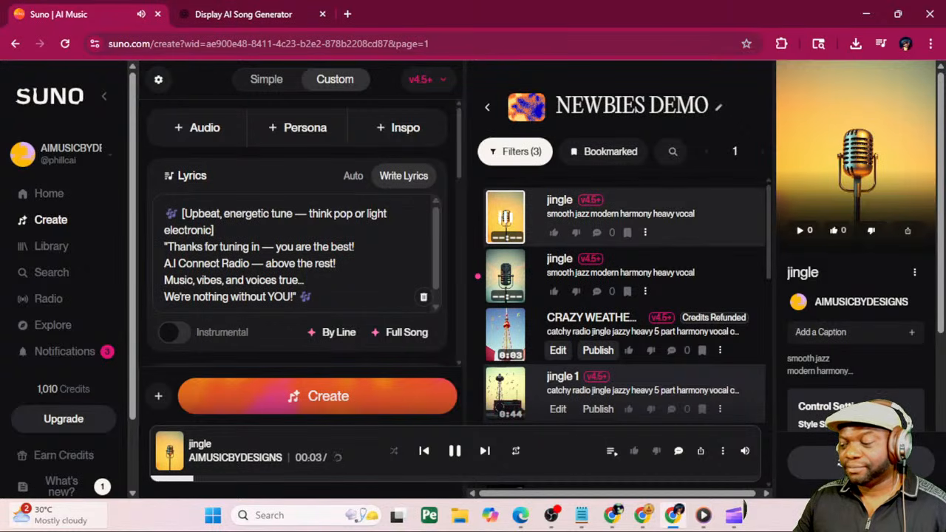
{"action": "key", "text": "alt+Tab"}
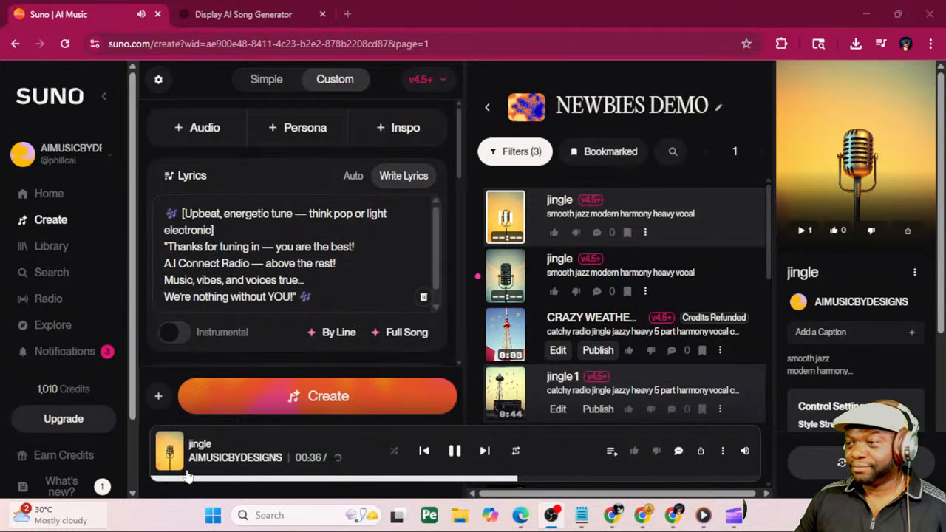
{"action": "left_click", "coordinate": [455, 451]}
{"action": "left_click", "coordinate": [455, 451]}
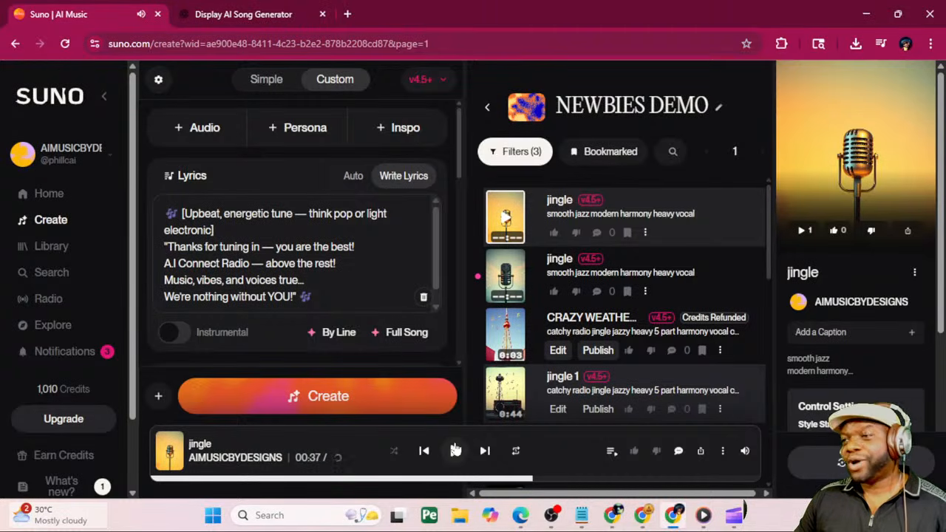
{"action": "left_click", "coordinate": [505, 277]}
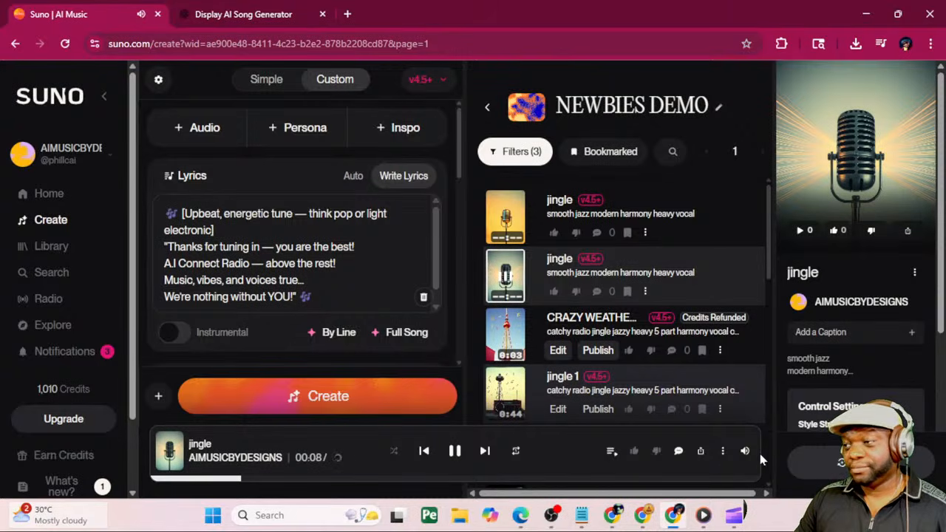
Listen to the second smooth jazz jingle while fine-tuning the player volume, and pause it
{"action": "mouse_move", "coordinate": [745, 450]}
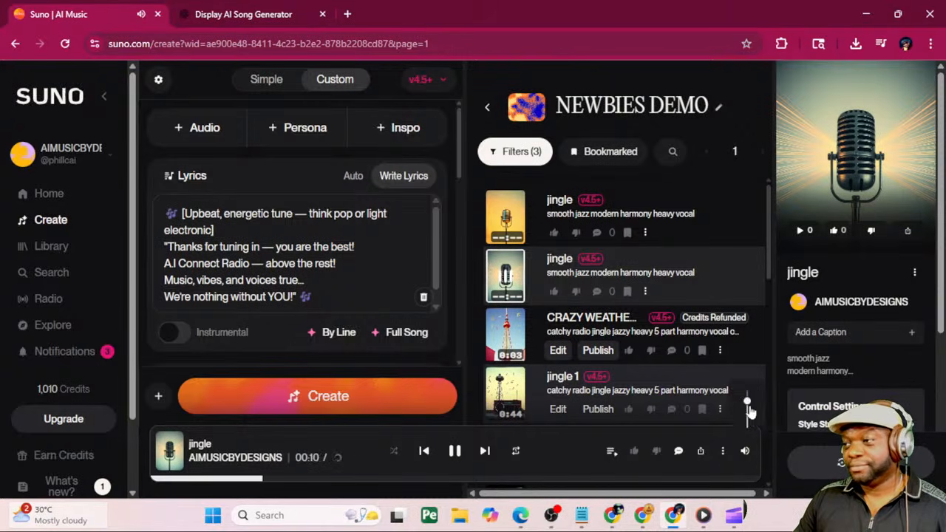
{"action": "left_click_drag", "start_coordinate": [750, 411], "coordinate": [751, 423]}
{"action": "left_click_drag", "start_coordinate": [750, 424], "coordinate": [748, 405]}
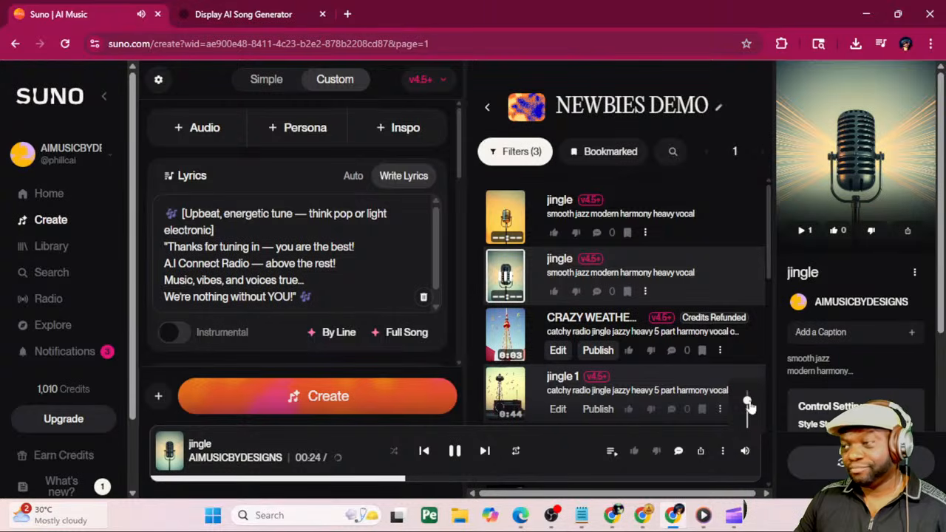
{"action": "left_click_drag", "start_coordinate": [750, 407], "coordinate": [751, 411]}
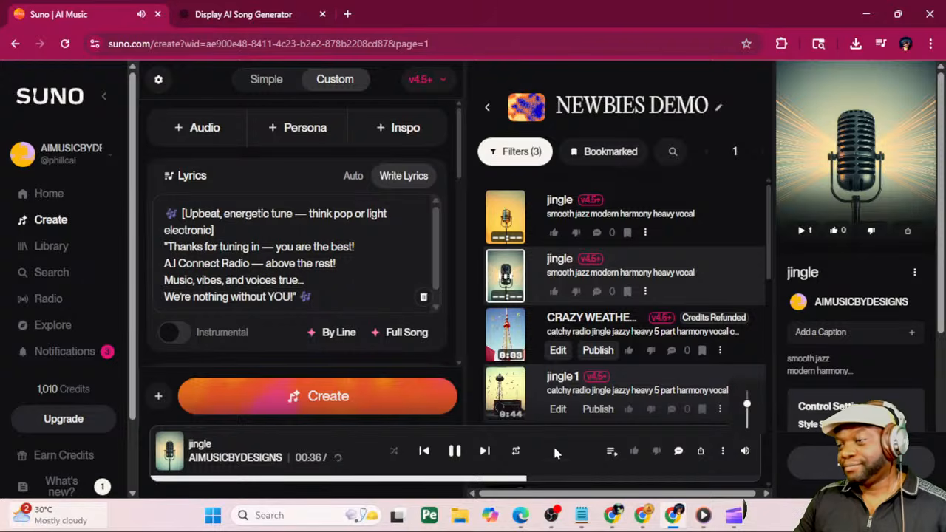
{"action": "left_click", "coordinate": [455, 452]}
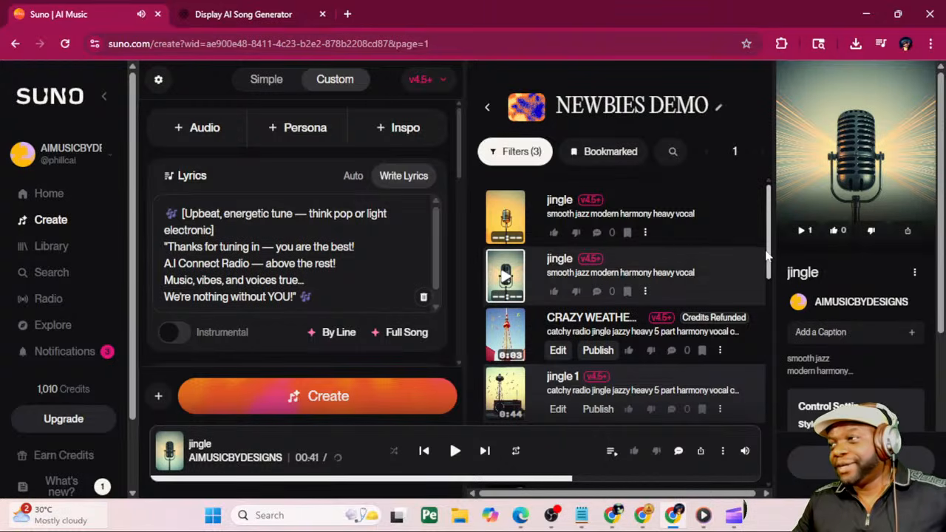
Look over the song list and review the lyrics and styles in the creation form, highlighting "modern harmony"
{"action": "scroll", "coordinate": [763, 259], "scroll_direction": "down", "scroll_amount": 2}
{"action": "scroll", "coordinate": [772, 231], "scroll_direction": "up", "scroll_amount": 2}
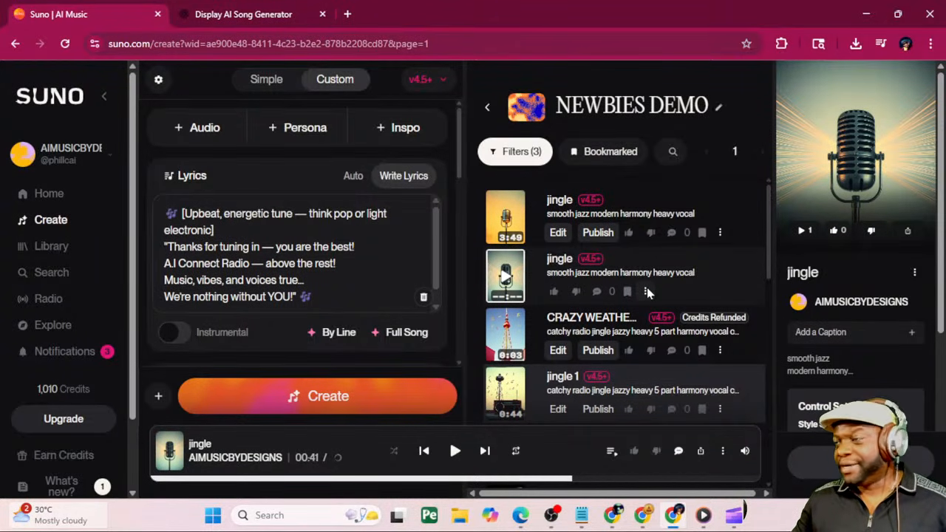
{"action": "scroll", "coordinate": [462, 185], "scroll_direction": "down", "scroll_amount": 3}
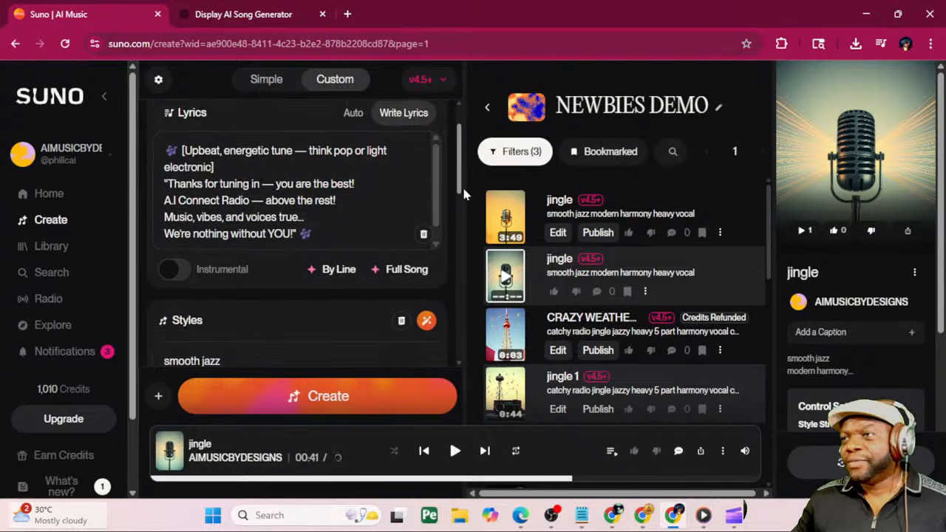
{"action": "left_click_drag", "start_coordinate": [462, 226], "coordinate": [463, 233]}
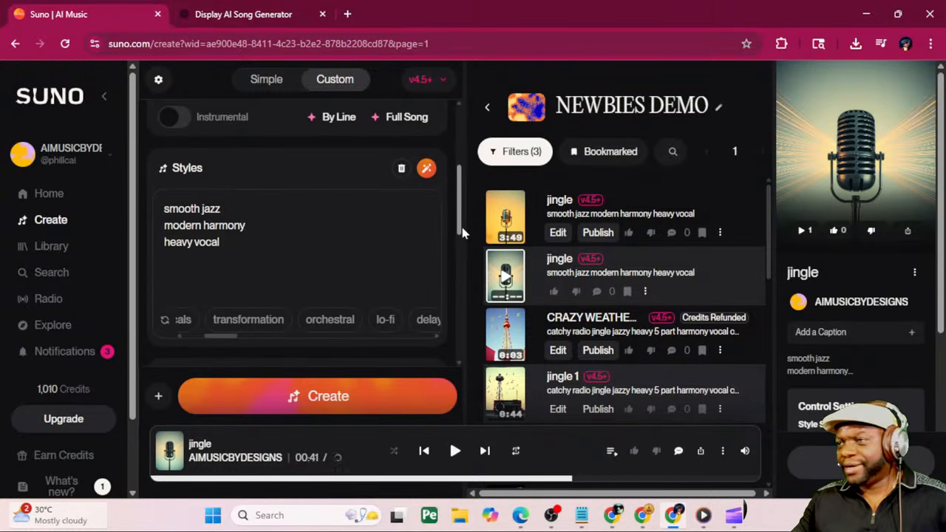
{"action": "mouse_move", "coordinate": [462, 233]}
{"action": "left_mouse_down"}
{"action": "mouse_move", "coordinate": [464, 252]}
{"action": "mouse_move", "coordinate": [456, 219]}
{"action": "left_mouse_up"}
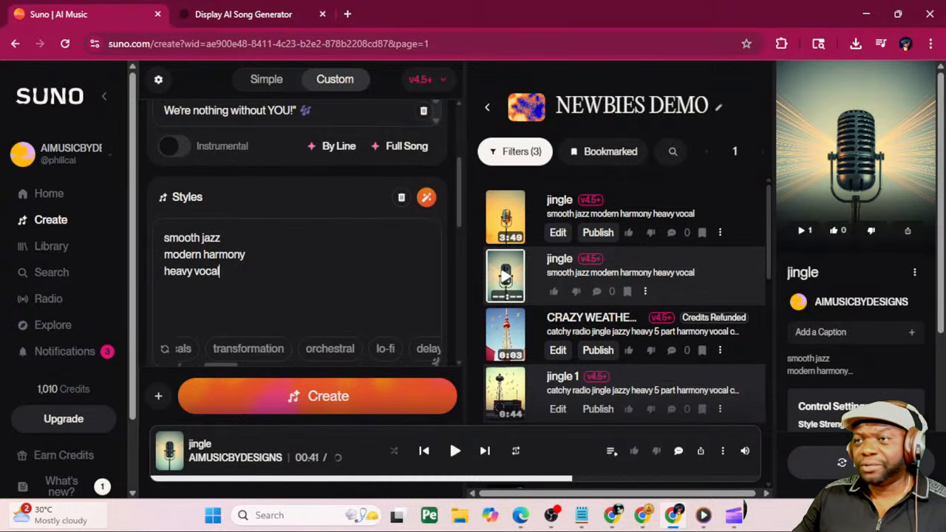
{"action": "left_click_drag", "start_coordinate": [246, 255], "coordinate": [164, 254]}
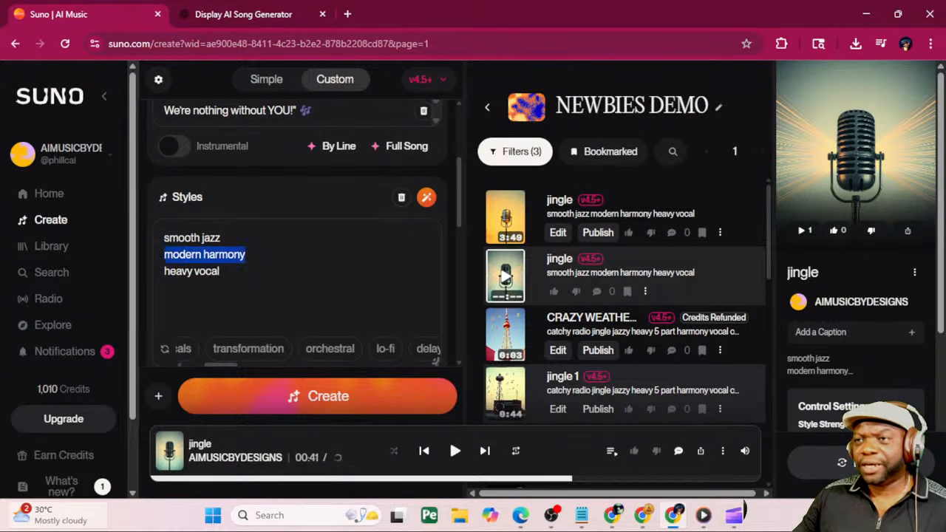
{"action": "left_click", "coordinate": [221, 272]}
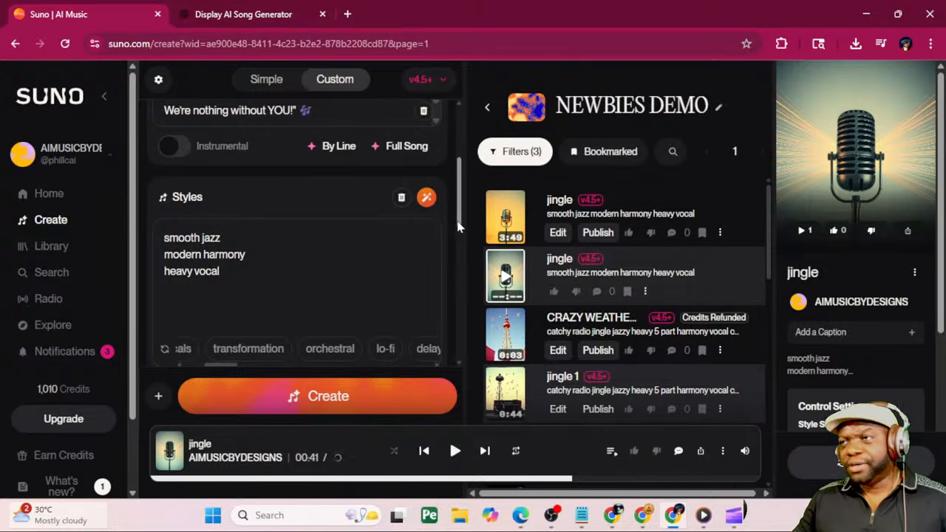
{"action": "left_click_drag", "start_coordinate": [459, 220], "coordinate": [459, 181]}
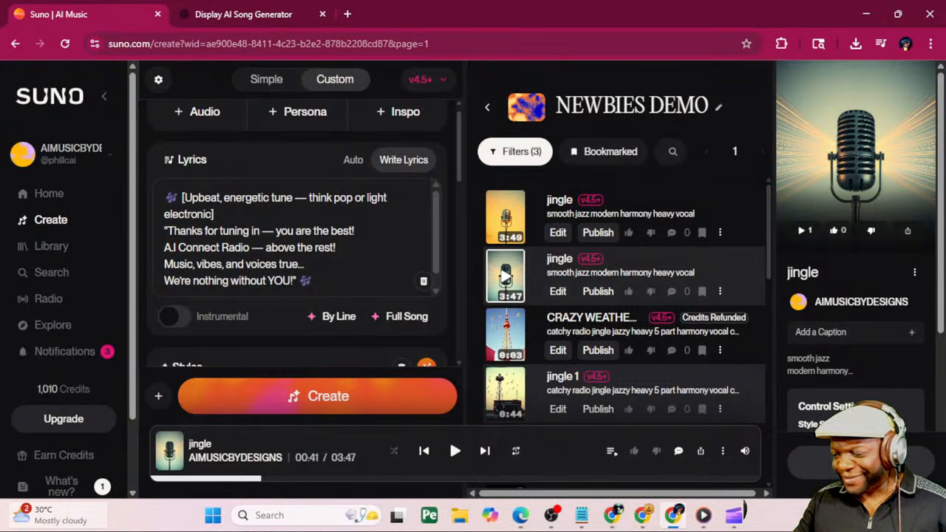
Switch to the SUNO 101 site, review Modules 4 to 6 and clear the highlighted text in Module 5
{"action": "key", "text": "alt+Tab"}
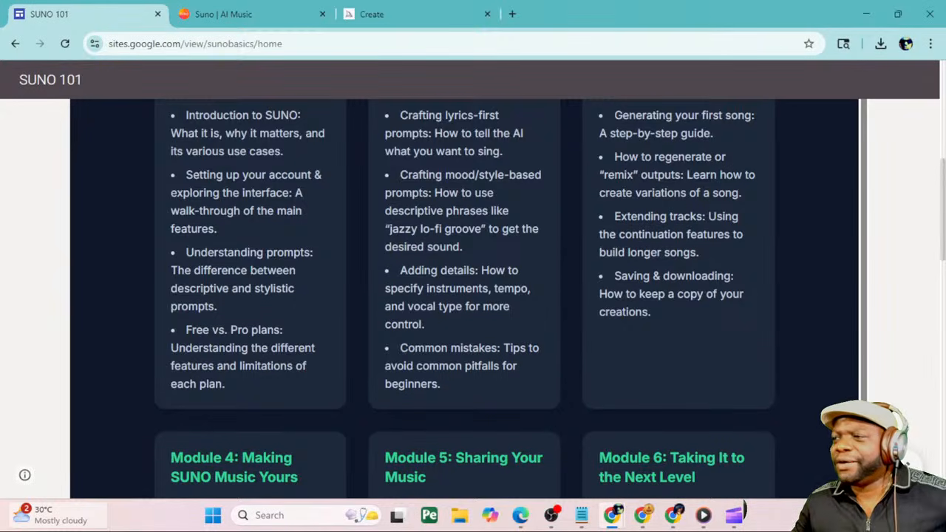
{"action": "scroll", "coordinate": [464, 296], "scroll_direction": "down", "scroll_amount": 1}
{"action": "scroll", "coordinate": [443, 344], "scroll_direction": "down", "scroll_amount": 5}
{"action": "scroll", "coordinate": [443, 345], "scroll_direction": "up", "scroll_amount": 2}
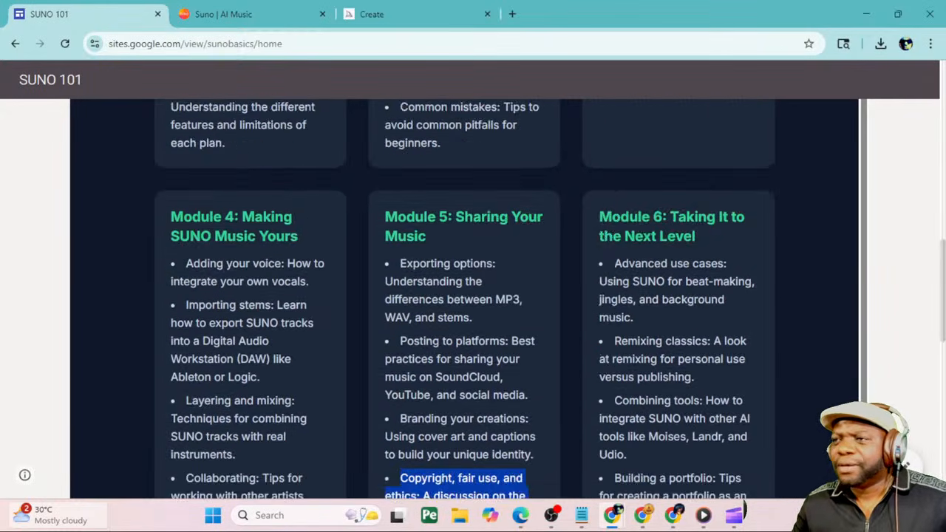
{"action": "scroll", "coordinate": [444, 344], "scroll_direction": "down", "scroll_amount": 1}
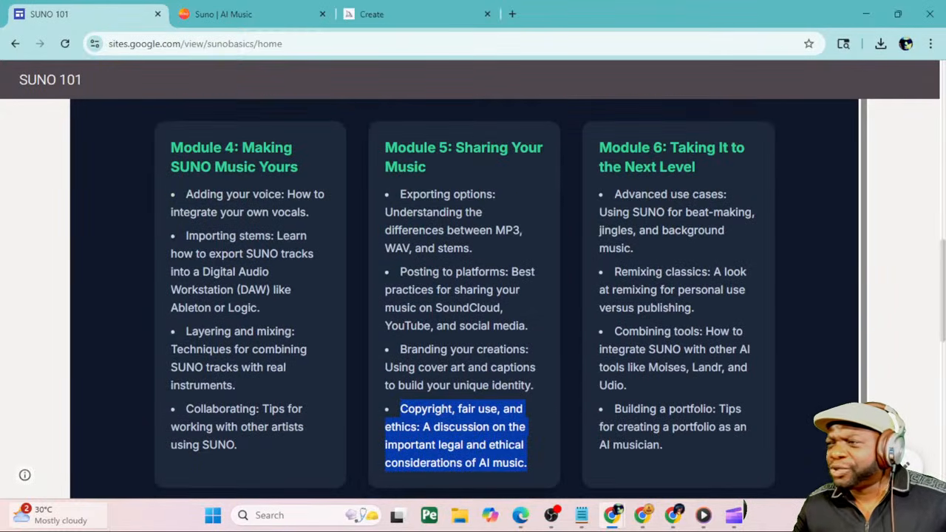
{"action": "left_click", "coordinate": [473, 438]}
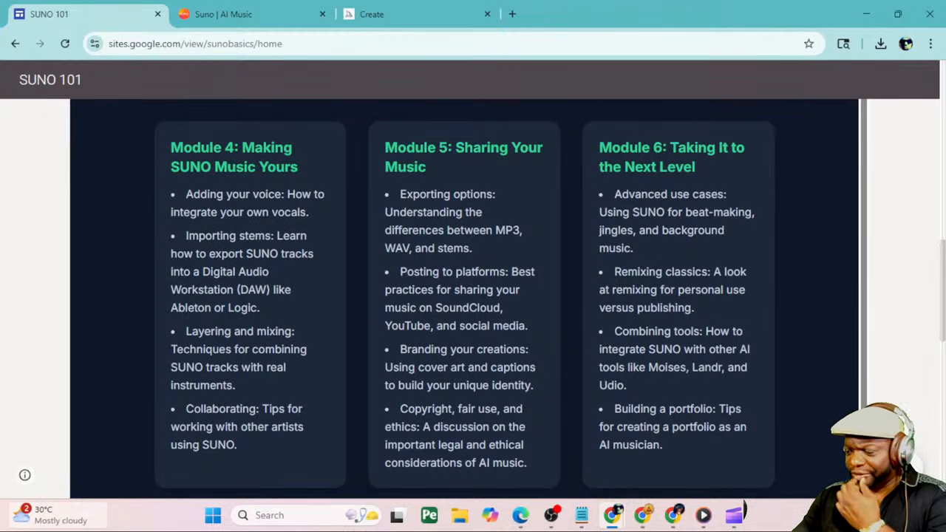
Return to Suno, leave the NEWBIES DEMO workspace and open the DGX JAMS workspace
{"action": "key", "text": "alt+Tab"}
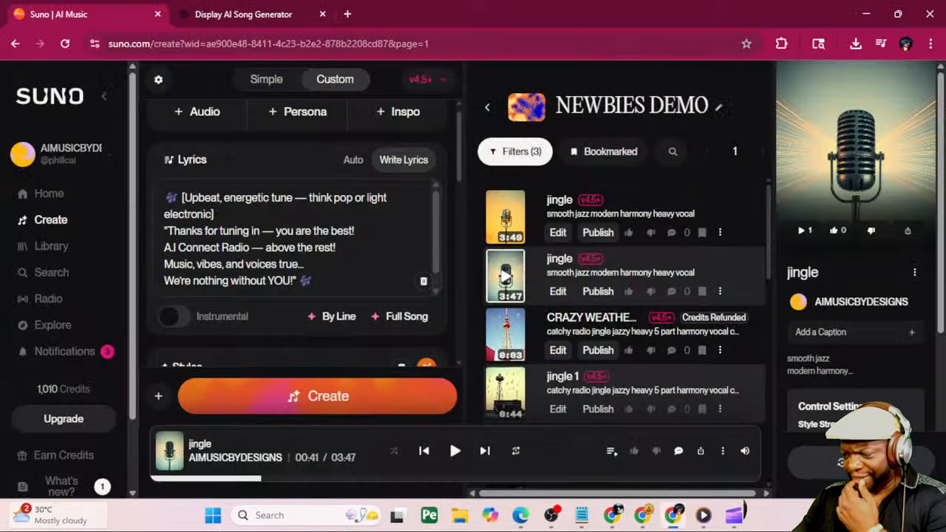
{"action": "left_click", "coordinate": [488, 106]}
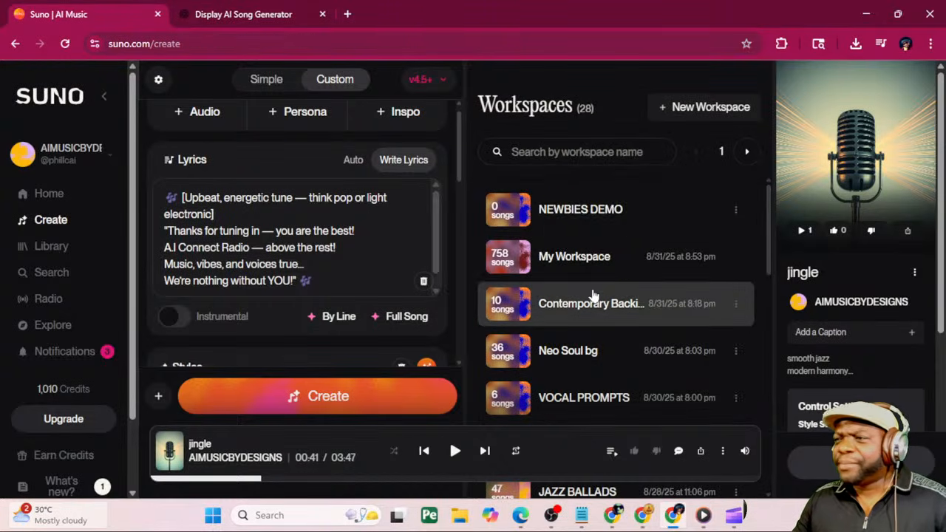
{"action": "scroll", "coordinate": [591, 296], "scroll_direction": "down", "scroll_amount": 5}
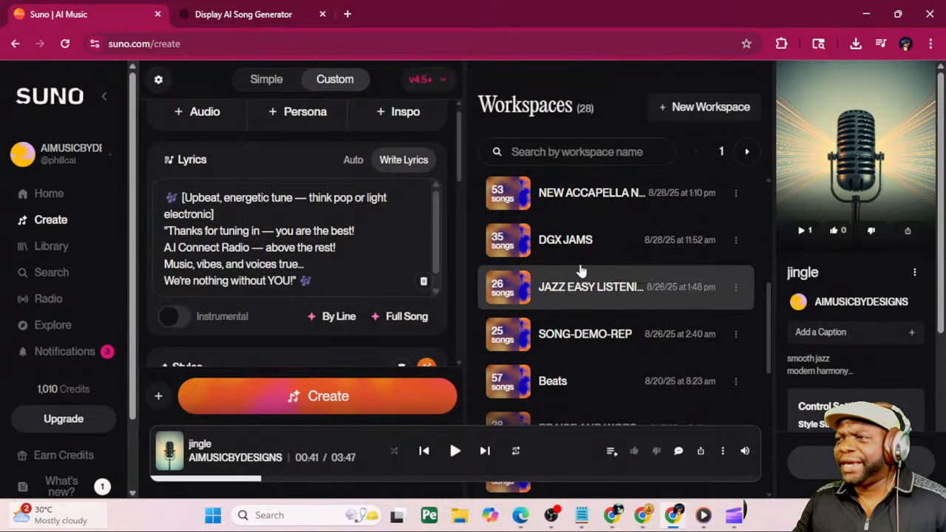
{"action": "left_click", "coordinate": [576, 238]}
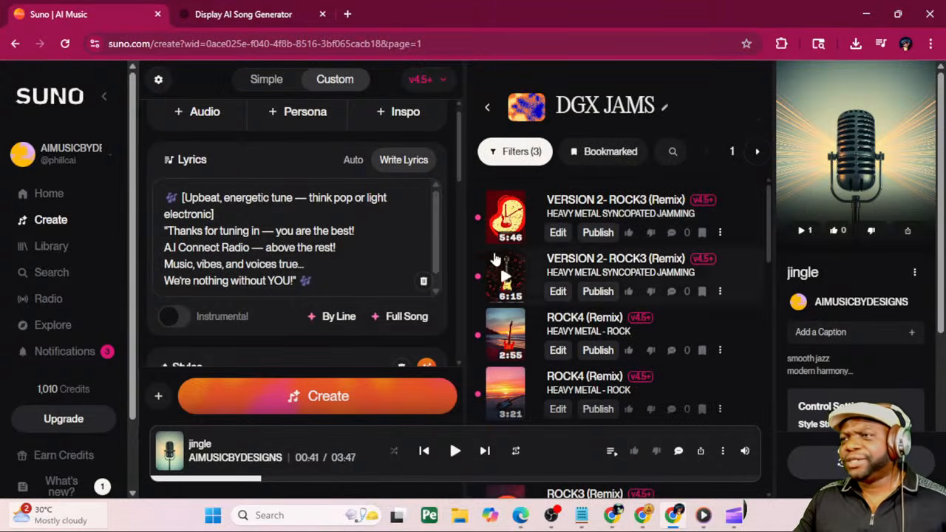
Widen the DGX JAMS song list and go to its second page
{"action": "left_click_drag", "start_coordinate": [463, 190], "coordinate": [390, 190]}
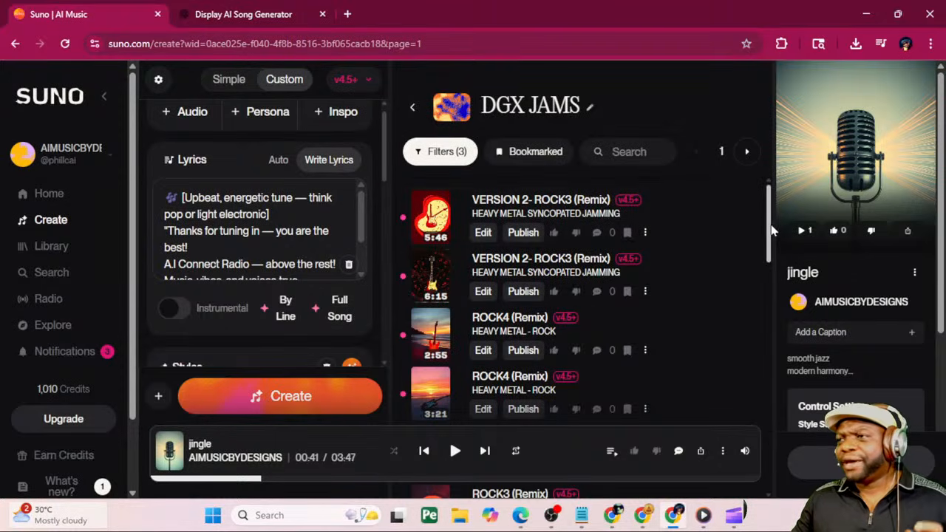
{"action": "left_click_drag", "start_coordinate": [772, 230], "coordinate": [728, 430]}
{"action": "left_click", "coordinate": [747, 152]}
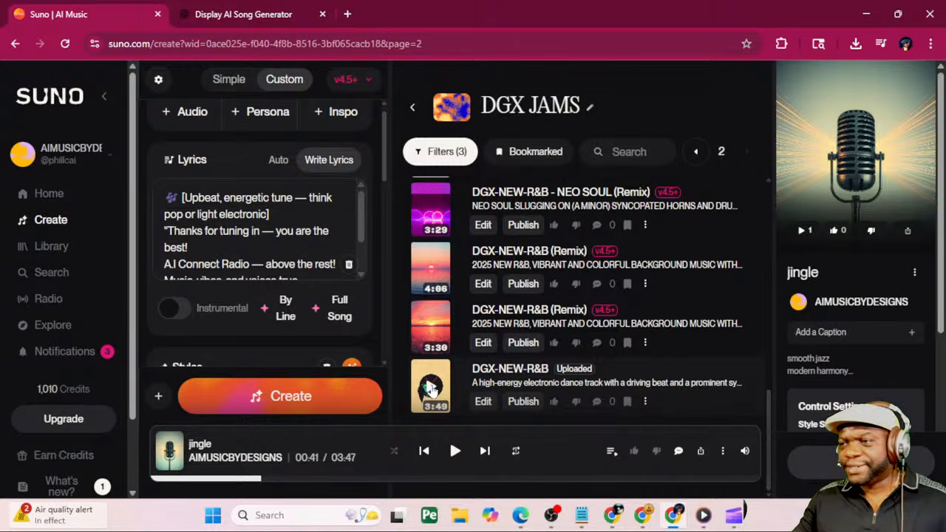
Listen to the uploaded DGX-NEW-R&B track at the end of the list and pause it
{"action": "left_click", "coordinate": [430, 388]}
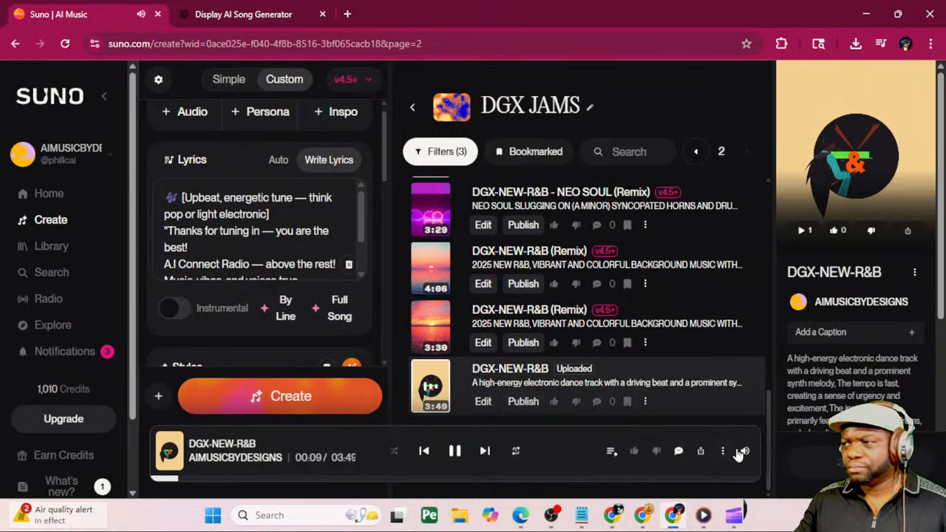
{"action": "mouse_move", "coordinate": [744, 451]}
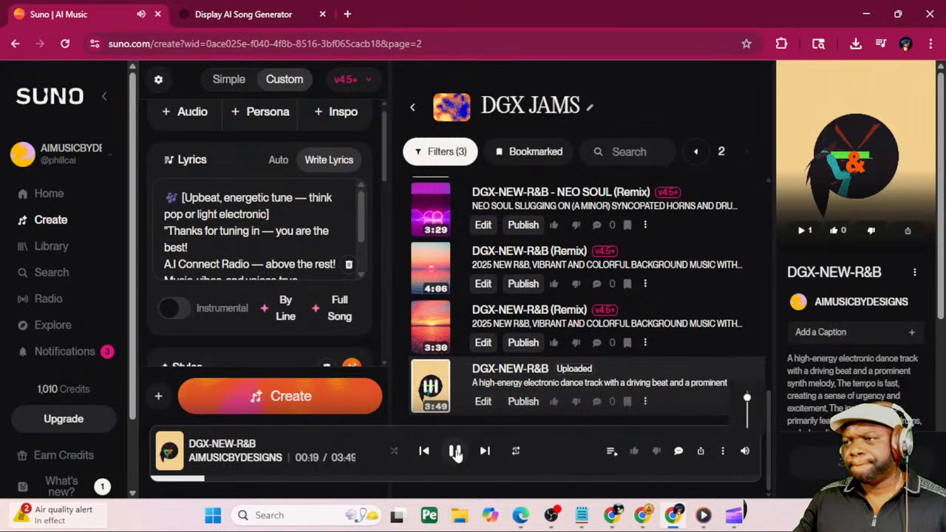
{"action": "left_click", "coordinate": [456, 452]}
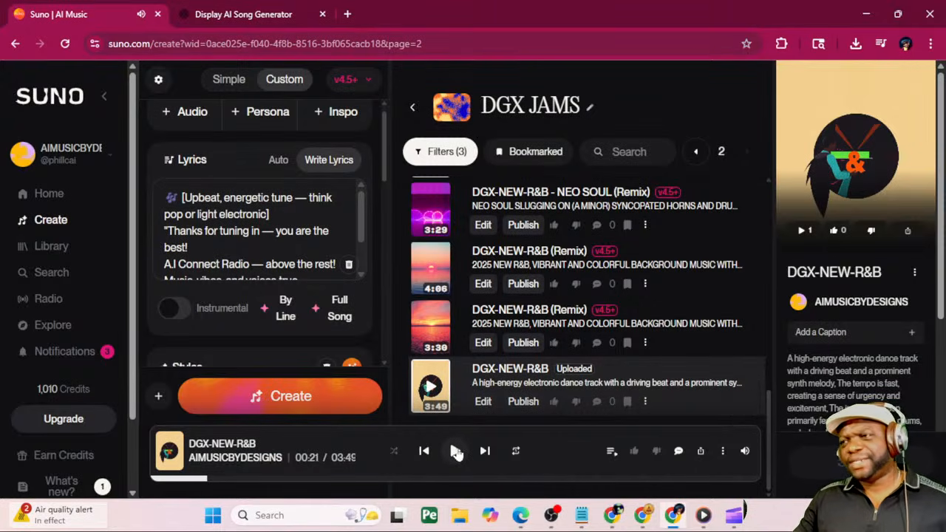
Listen to the 3:30 DGX-NEW-R&B (Remix) directly above the uploaded track and pause it
{"action": "left_click", "coordinate": [435, 329]}
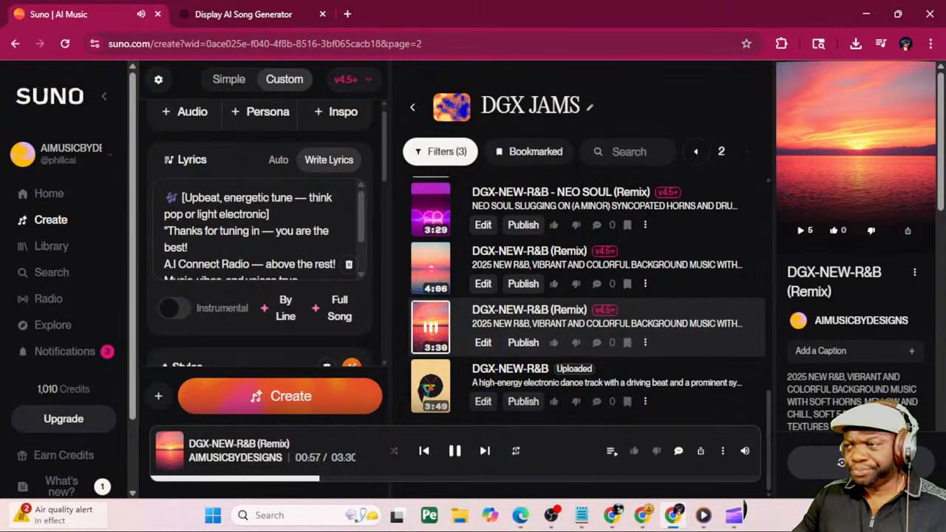
{"action": "mouse_move", "coordinate": [743, 454]}
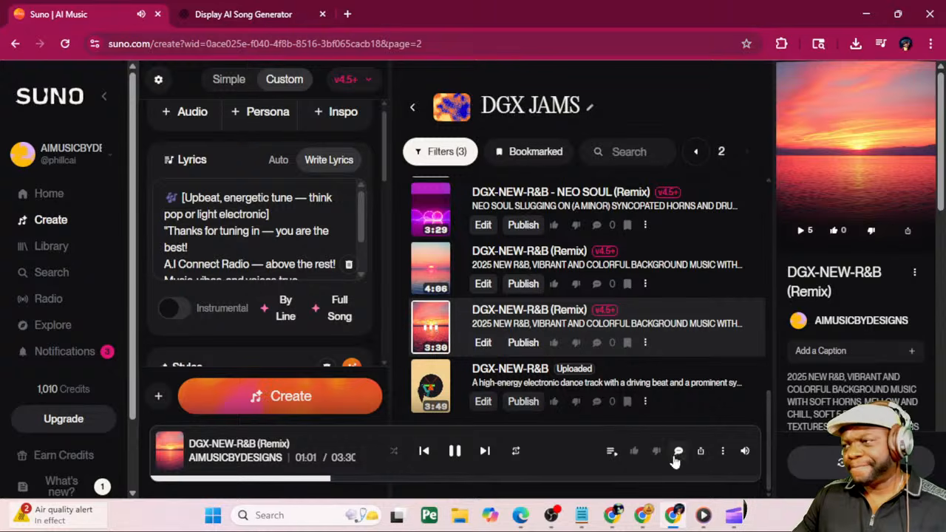
{"action": "left_click", "coordinate": [455, 450]}
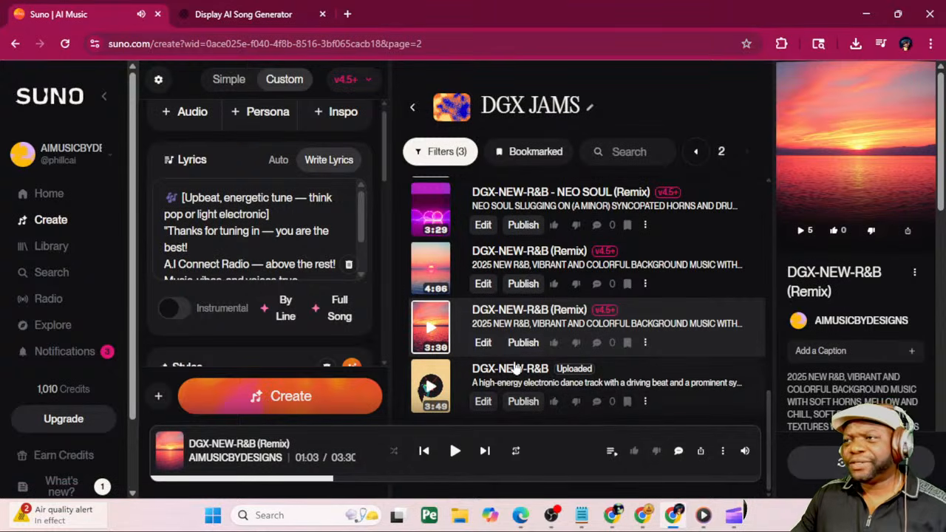
Listen to the 3:29 DGX-NEW-R&B - NEO SOUL (Remix) at a slightly lower volume and pause it
{"action": "left_click_drag", "start_coordinate": [772, 422], "coordinate": [766, 373]}
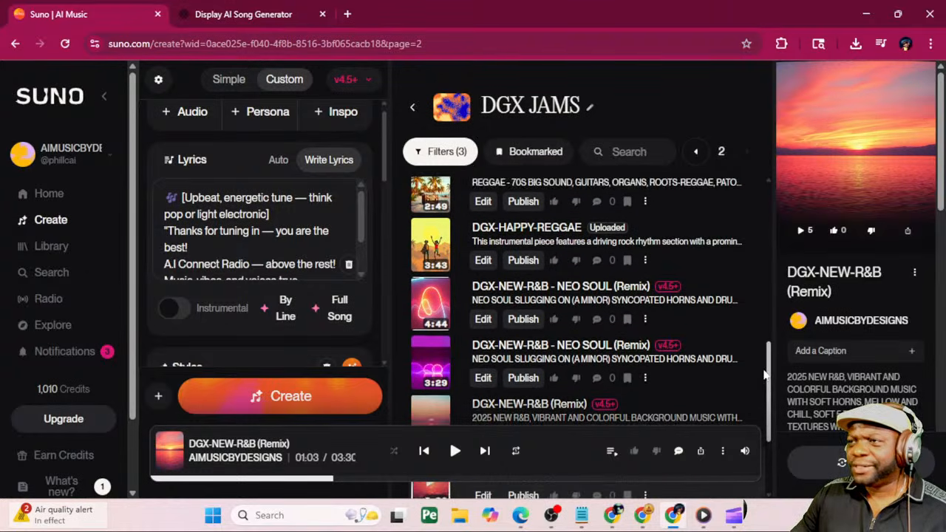
{"action": "left_click", "coordinate": [430, 365]}
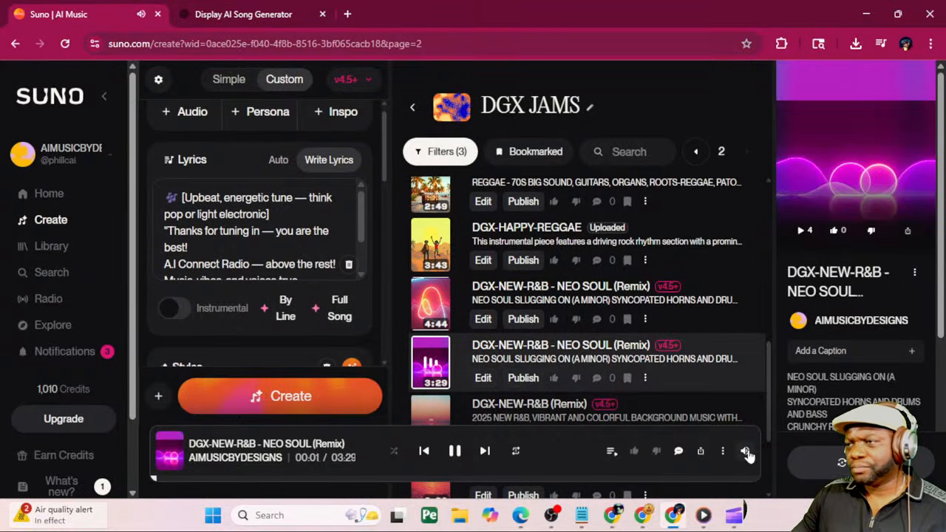
{"action": "mouse_move", "coordinate": [746, 451]}
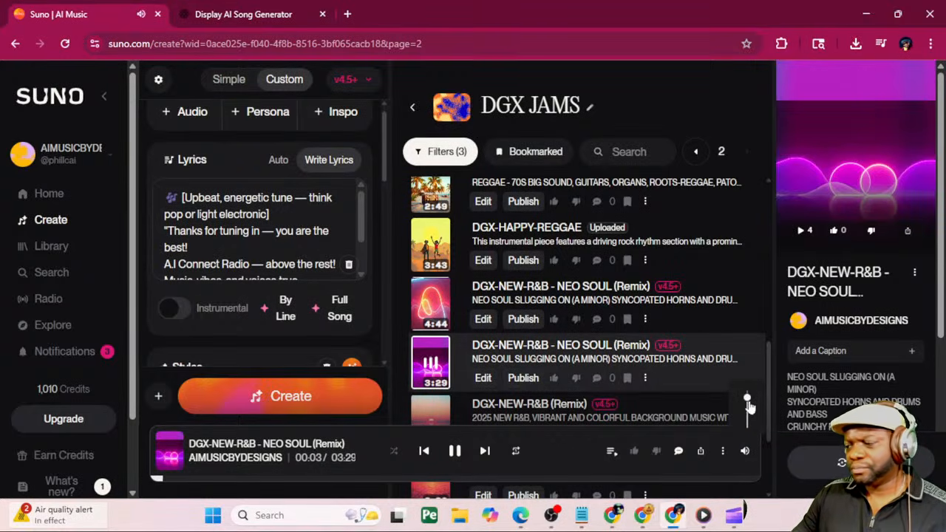
{"action": "left_click_drag", "start_coordinate": [747, 401], "coordinate": [747, 408]}
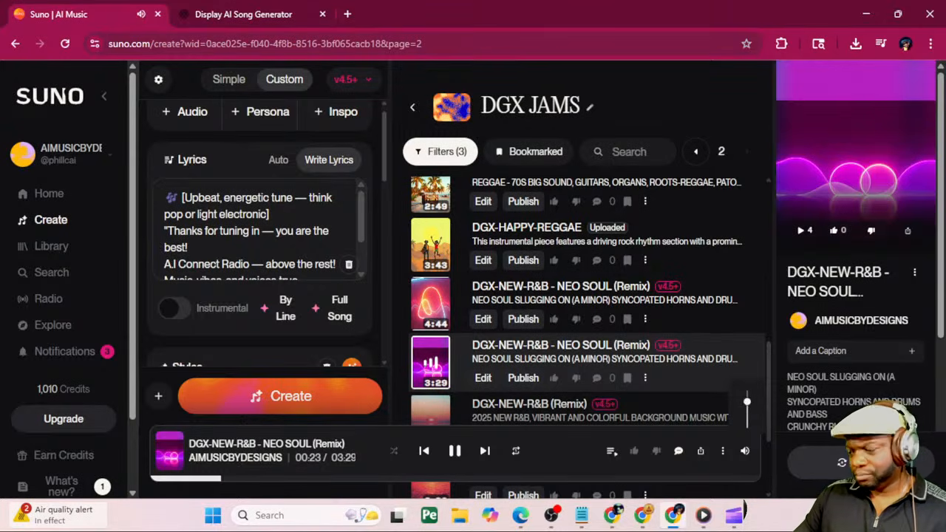
{"action": "key", "text": "alt+Tab"}
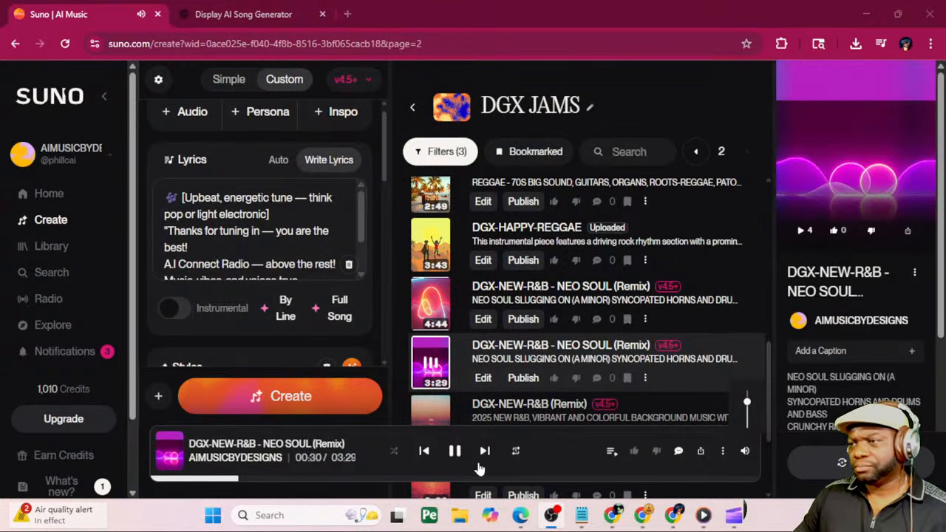
{"action": "left_click", "coordinate": [455, 451]}
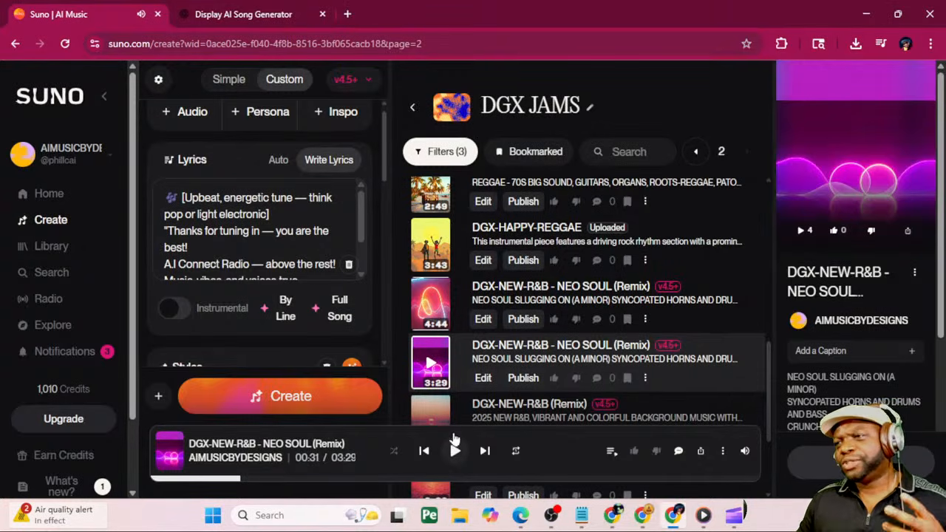
{"action": "left_click", "coordinate": [455, 451]}
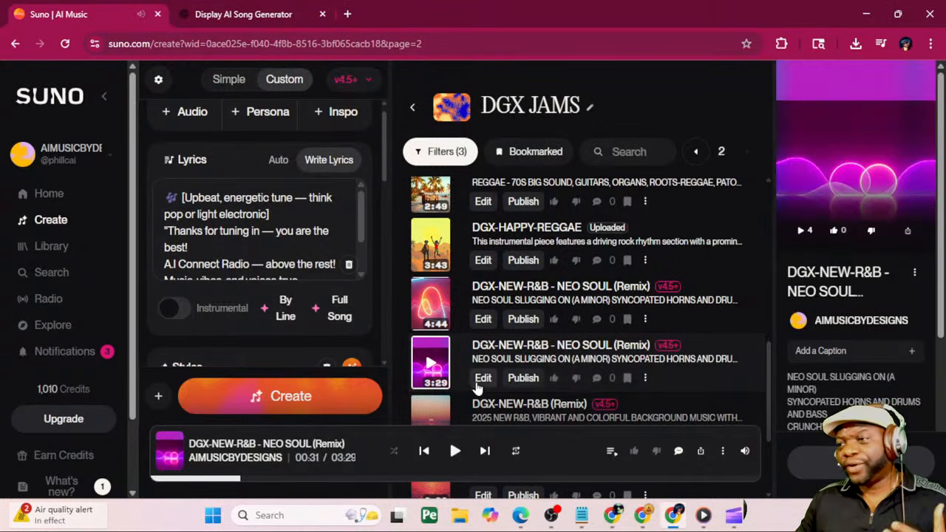
Replay the opening of the uploaded DGX-NEW-R&B track at the end of the list and pause it
{"action": "scroll", "coordinate": [469, 390], "scroll_direction": "down", "scroll_amount": 2}
{"action": "left_click", "coordinate": [430, 386]}
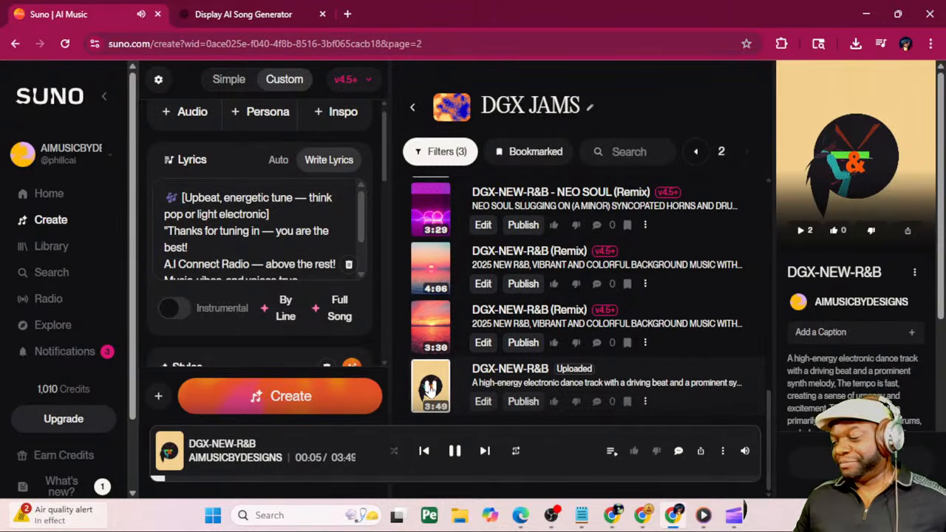
{"action": "left_click", "coordinate": [431, 389]}
Listen to the uploaded DGX-HAPPY-REGGAE track and pause it
{"action": "scroll", "coordinate": [570, 305], "scroll_direction": "up", "scroll_amount": 3}
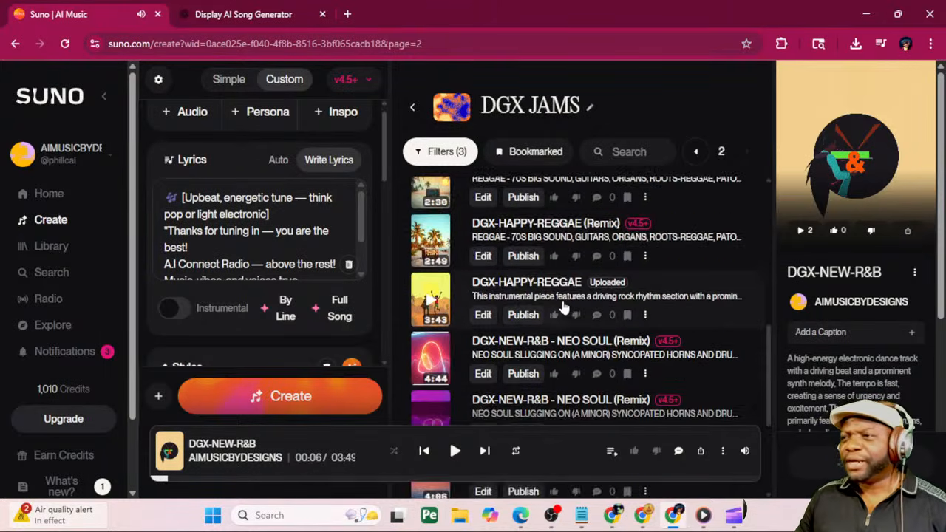
{"action": "scroll", "coordinate": [561, 347], "scroll_direction": "up", "scroll_amount": 1}
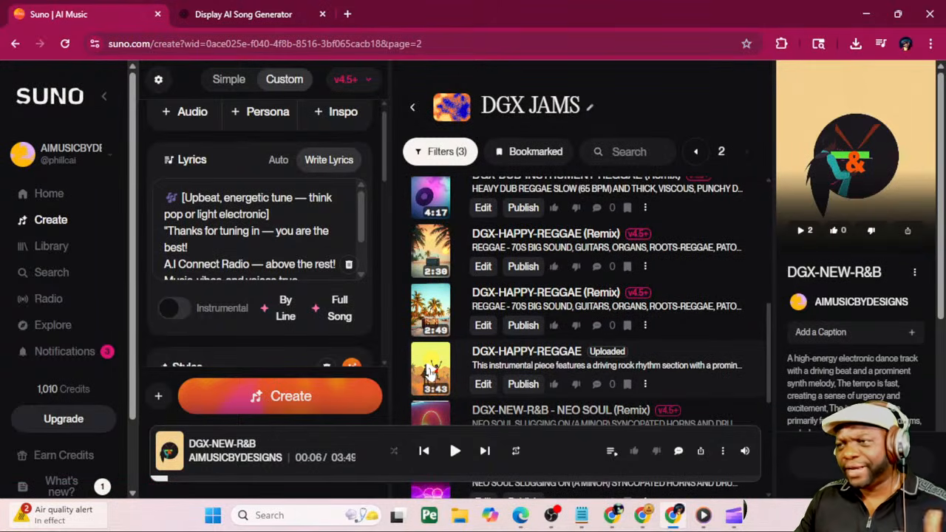
{"action": "left_click", "coordinate": [431, 372]}
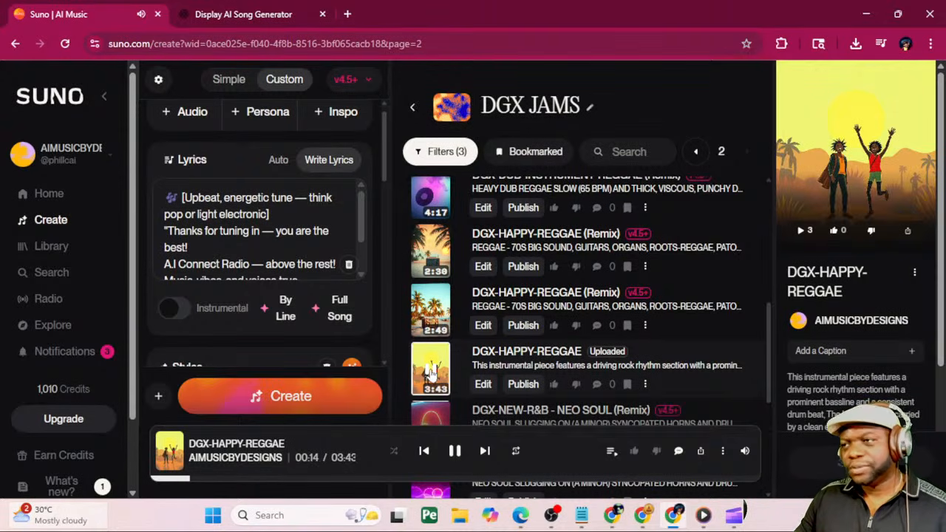
{"action": "left_click", "coordinate": [433, 369]}
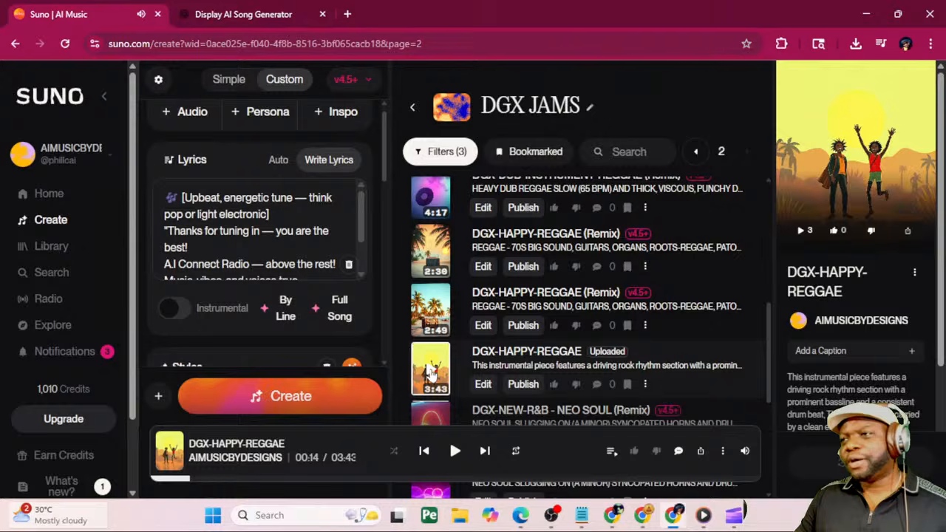
Play the 2:49 DGX-HAPPY-REGGAE (Remix) and review its style description, control settings and lyrics
{"action": "left_click", "coordinate": [433, 313]}
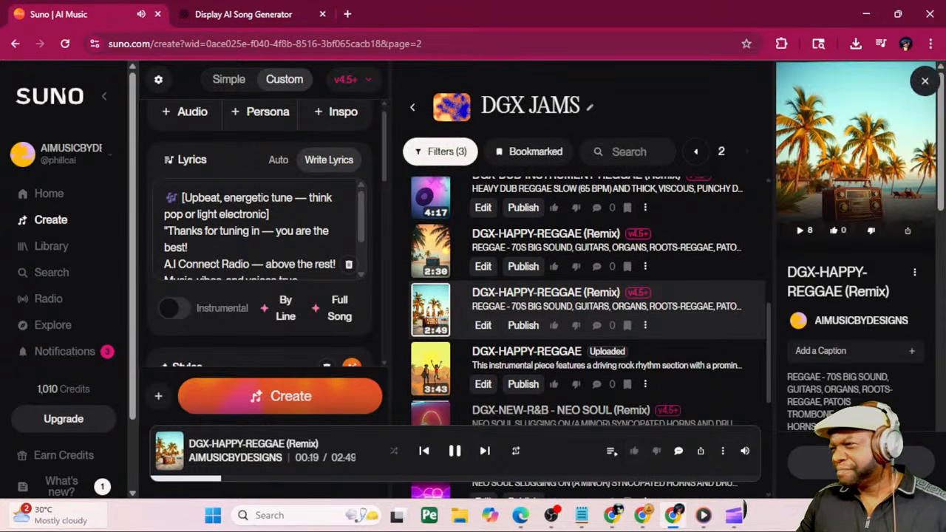
{"action": "scroll", "coordinate": [891, 395], "scroll_direction": "down", "scroll_amount": 2}
{"action": "scroll", "coordinate": [891, 397], "scroll_direction": "down", "scroll_amount": 4}
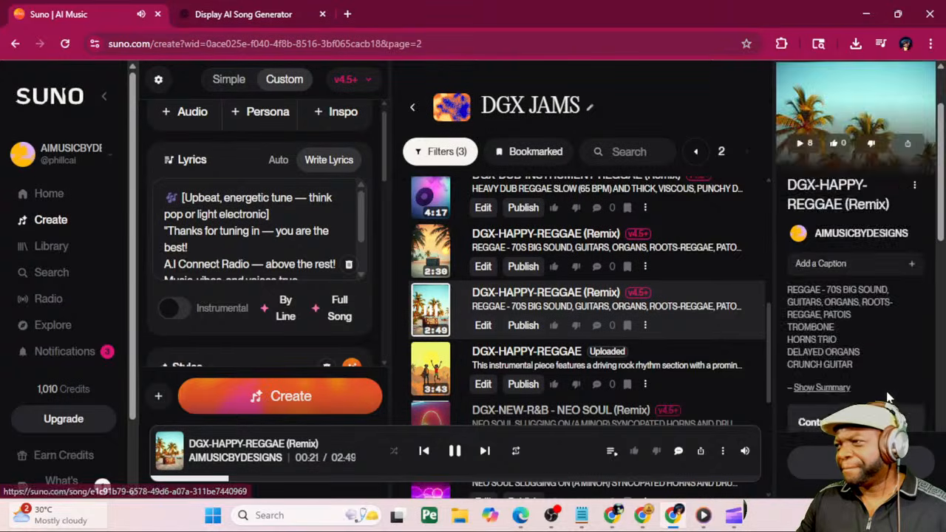
{"action": "scroll", "coordinate": [890, 398], "scroll_direction": "up", "scroll_amount": 1}
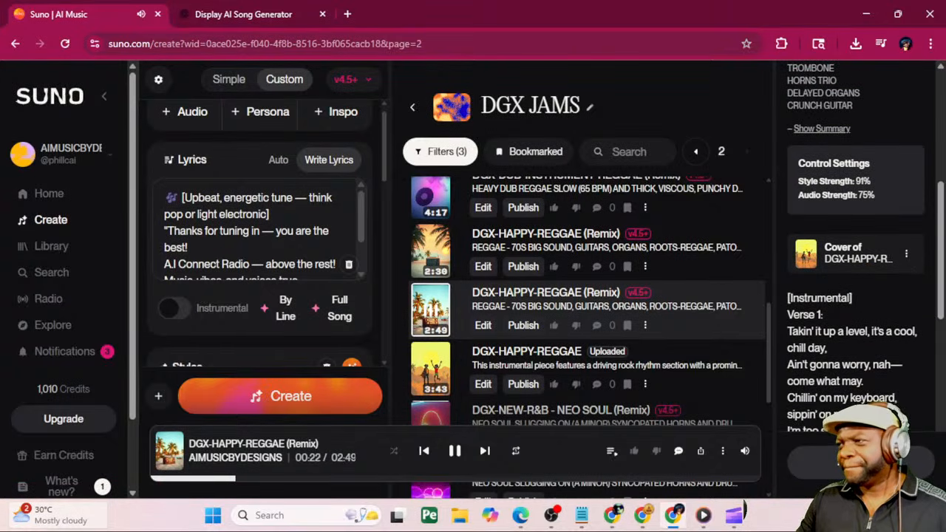
{"action": "scroll", "coordinate": [890, 398], "scroll_direction": "up", "scroll_amount": 3}
{"action": "scroll", "coordinate": [890, 398], "scroll_direction": "up", "scroll_amount": 2}
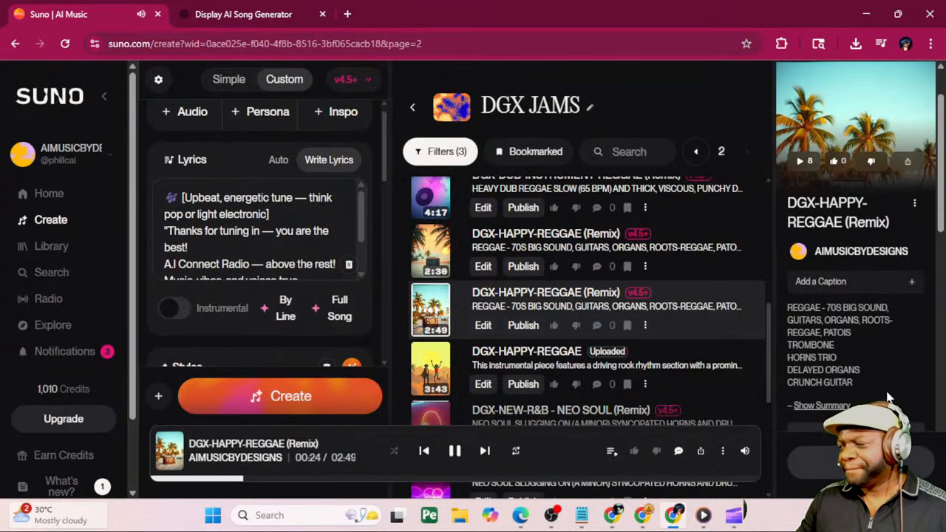
{"action": "scroll", "coordinate": [890, 398], "scroll_direction": "down", "scroll_amount": 9}
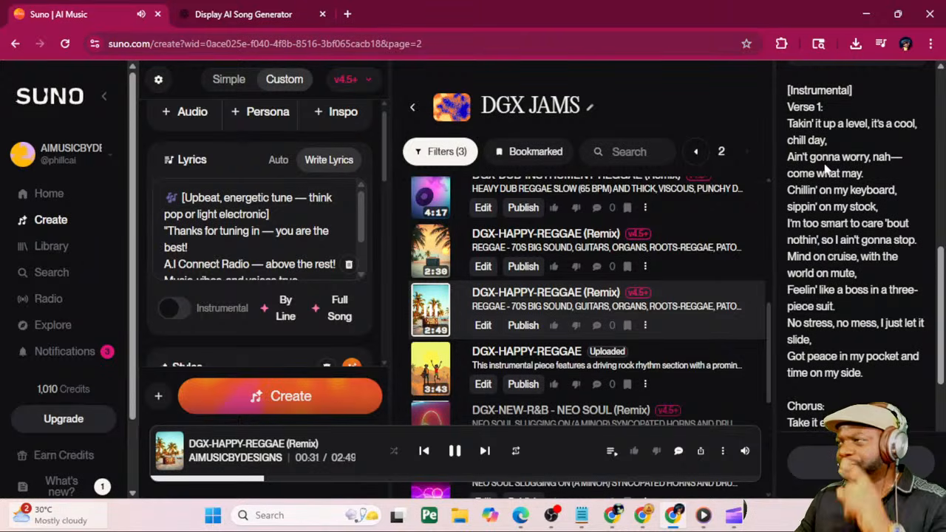
Highlight the first-verse lyrics from "sippin' on my stock" through "time on my side" while the remix plays
{"action": "left_click_drag", "start_coordinate": [941, 259], "coordinate": [941, 259]}
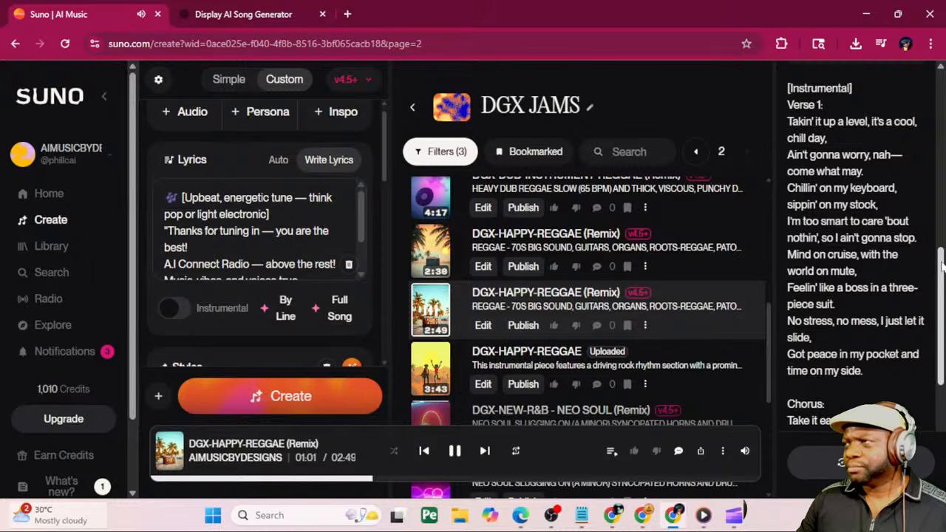
{"action": "left_click_drag", "start_coordinate": [937, 268], "coordinate": [945, 292]}
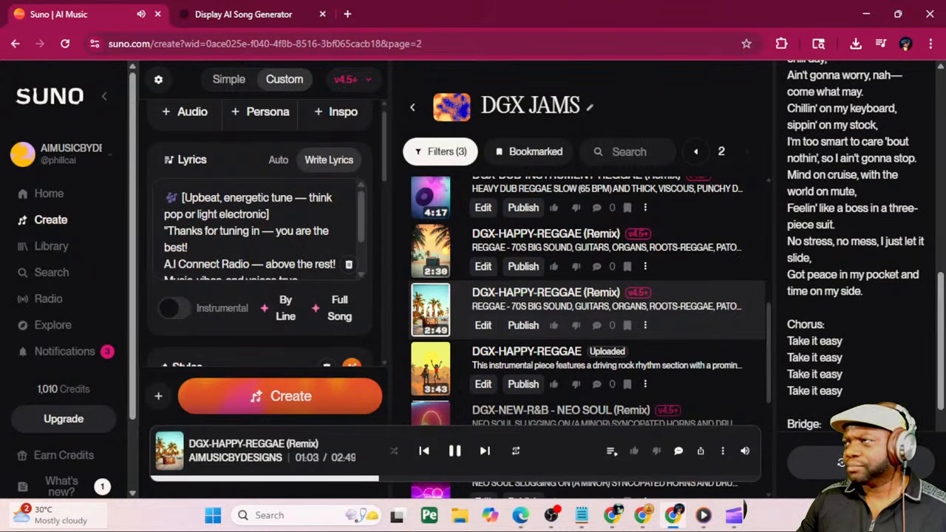
{"action": "left_click_drag", "start_coordinate": [788, 124], "coordinate": [891, 198]}
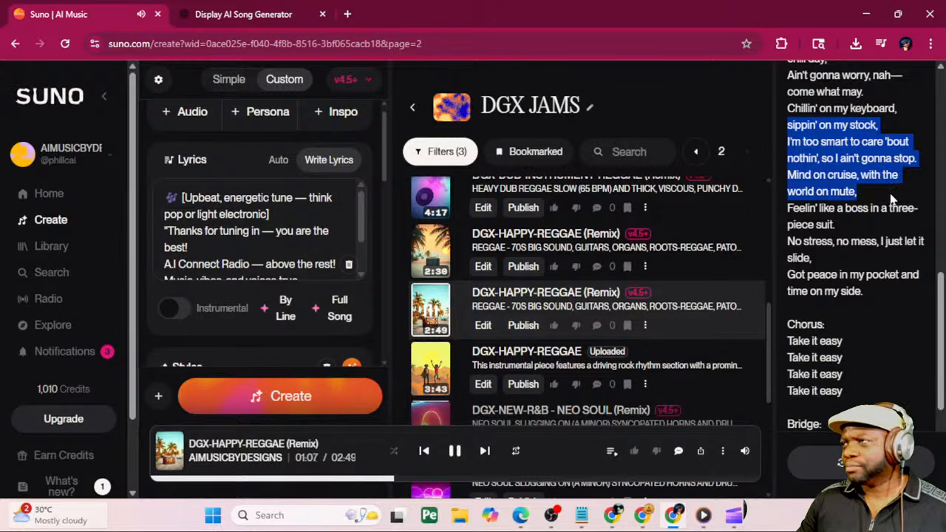
{"action": "left_click_drag", "start_coordinate": [890, 201], "coordinate": [889, 260]}
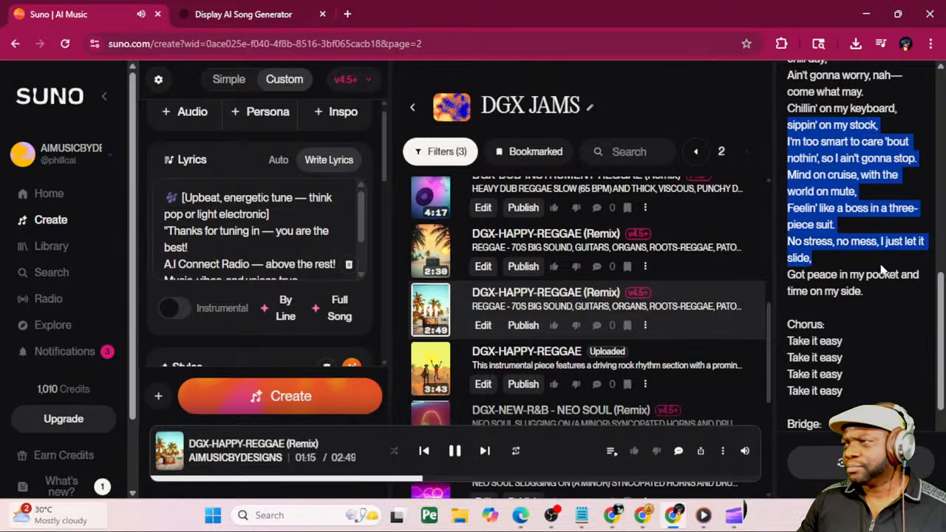
{"action": "left_click_drag", "start_coordinate": [881, 270], "coordinate": [875, 295]}
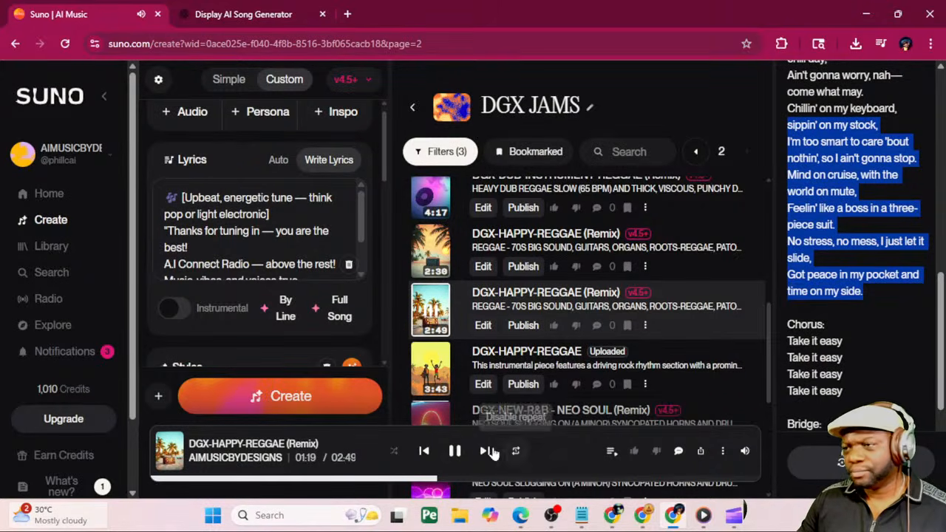
Fade the playing DGX-HAPPY-REGGAE (Remix) down to silence and pause it
{"action": "mouse_move", "coordinate": [748, 458]}
{"action": "left_click_drag", "start_coordinate": [747, 402], "coordinate": [746, 430]}
{"action": "left_click", "coordinate": [455, 450]}
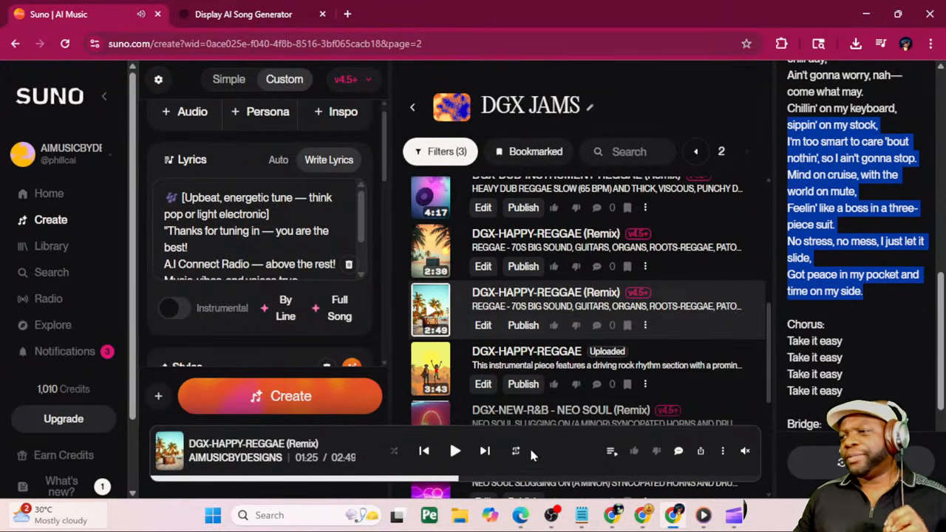
Restore the volume, resume the DGX-HAPPY-REGGAE (Remix) to hear its chorus and bridge with the lyrics in view, and pause it
{"action": "mouse_move", "coordinate": [743, 446]}
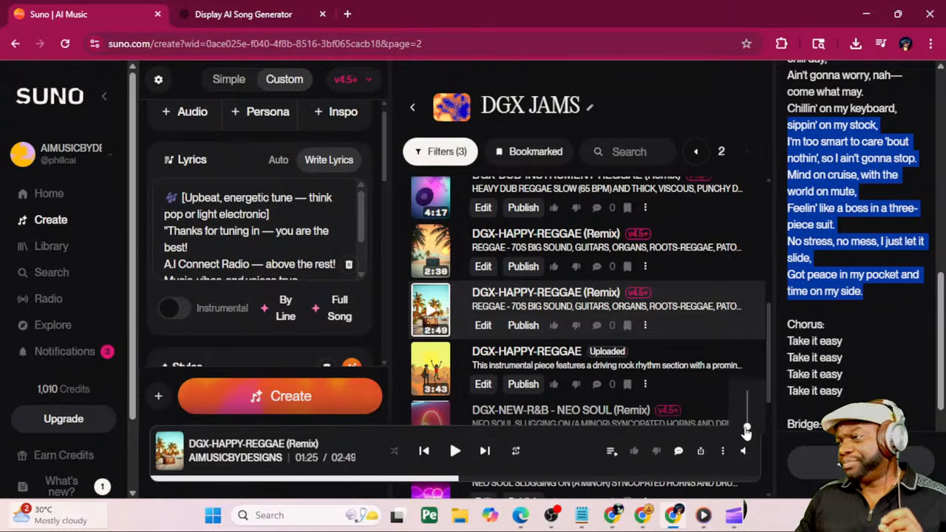
{"action": "left_click_drag", "start_coordinate": [747, 432], "coordinate": [748, 405]}
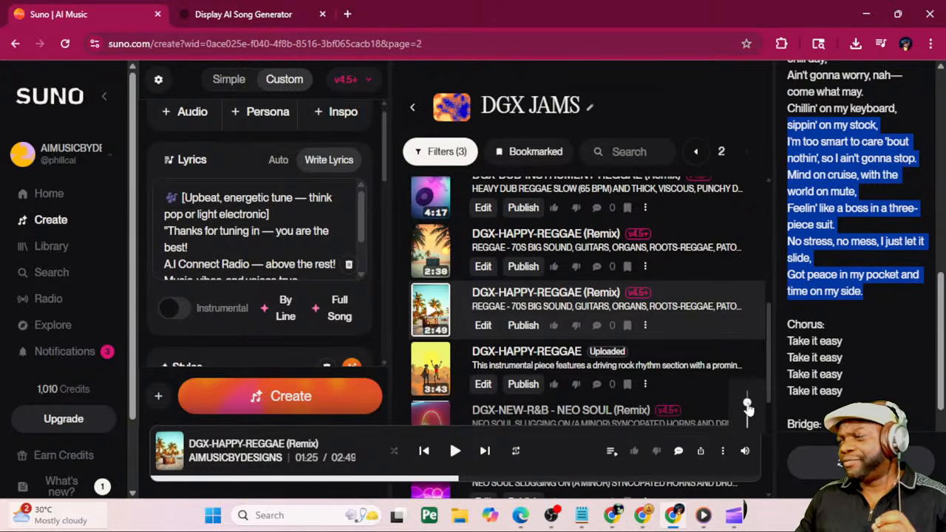
{"action": "left_click", "coordinate": [454, 452]}
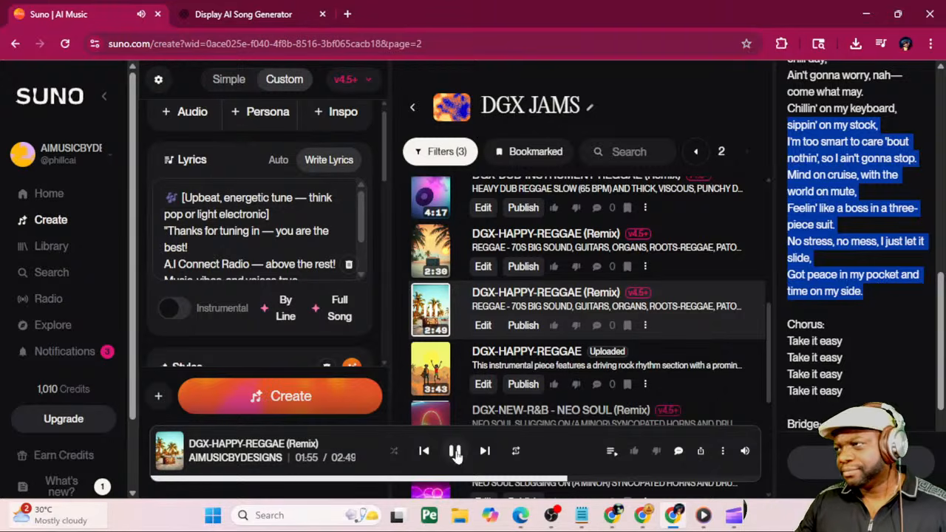
{"action": "scroll", "coordinate": [832, 338], "scroll_direction": "down", "scroll_amount": 3}
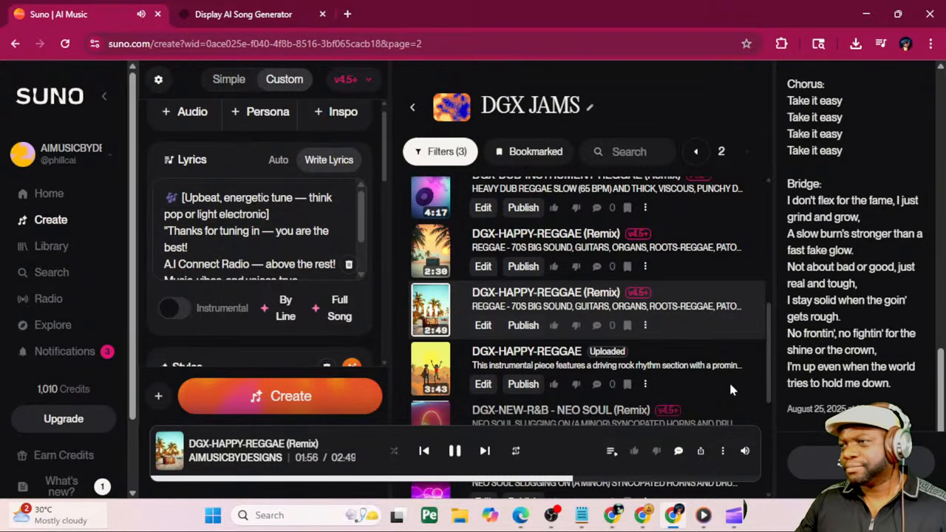
{"action": "left_click", "coordinate": [455, 451]}
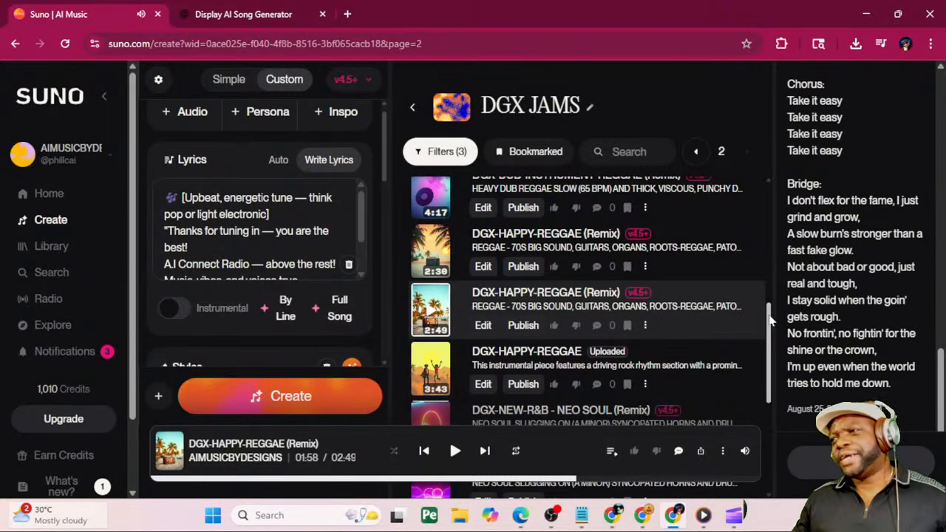
Listen to the uploaded PHILL-TRAP track, lowering and raising the volume while it plays, and pause it
{"action": "left_click_drag", "start_coordinate": [773, 322], "coordinate": [771, 239]}
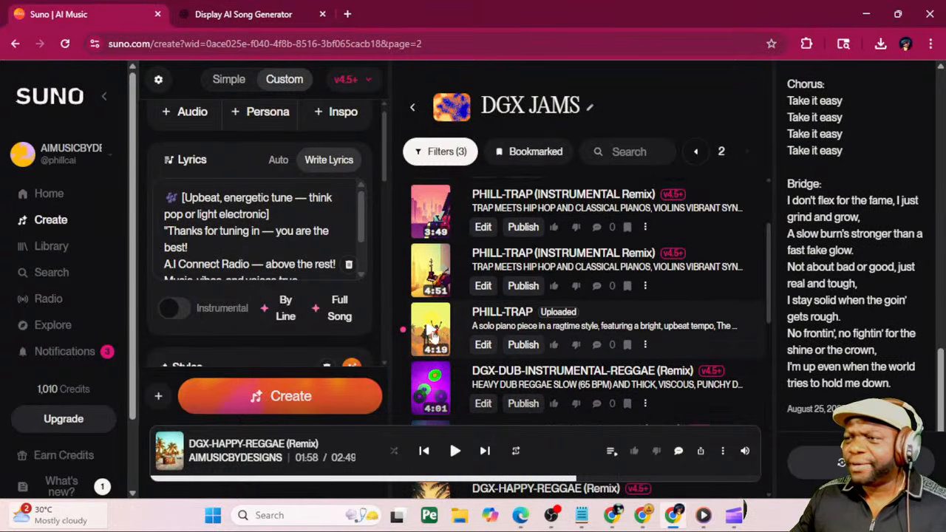
{"action": "left_click", "coordinate": [433, 336]}
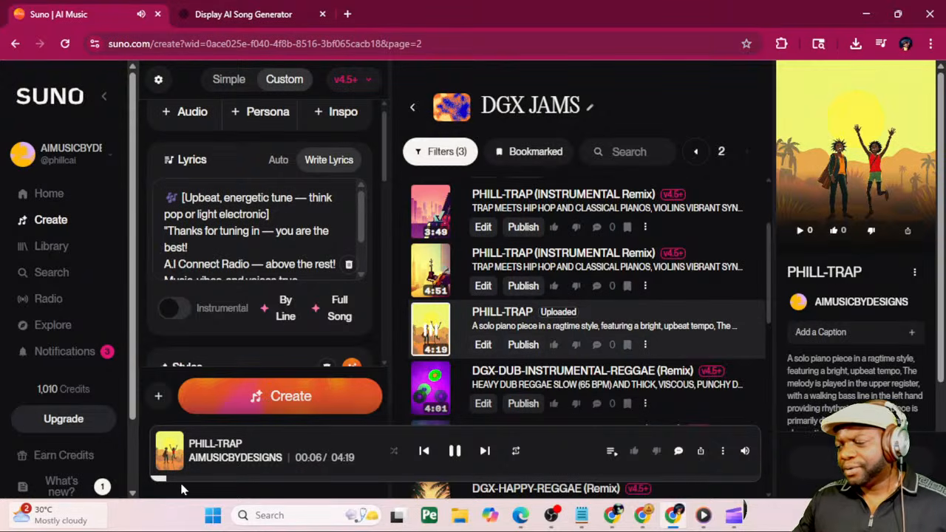
{"action": "mouse_move", "coordinate": [745, 450]}
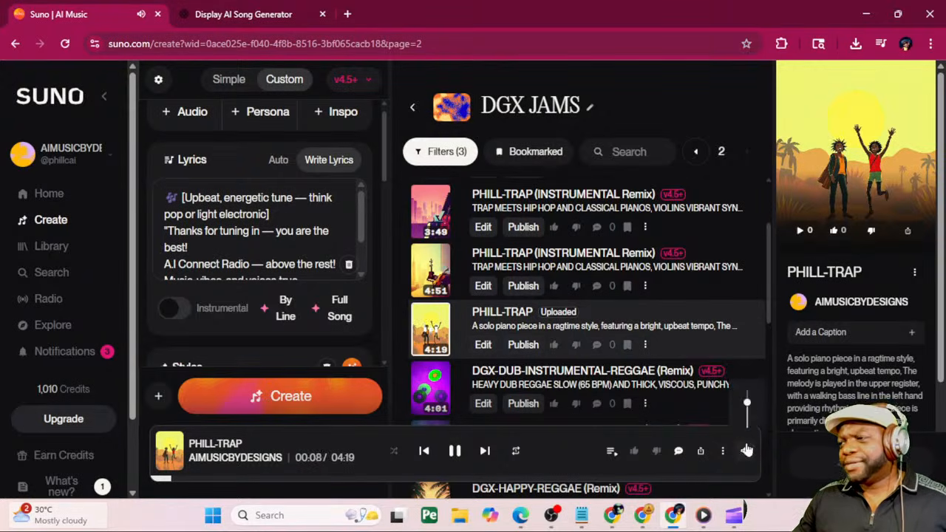
{"action": "left_click_drag", "start_coordinate": [748, 411], "coordinate": [748, 420]}
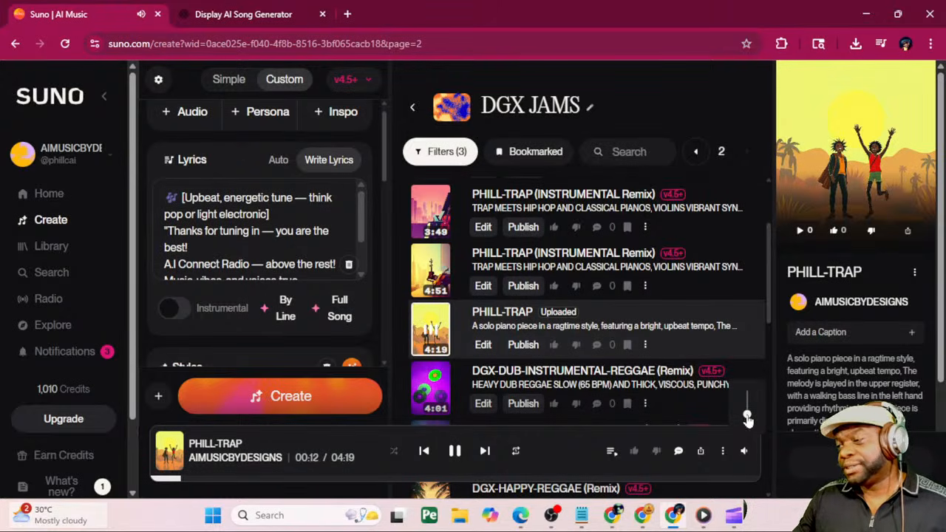
{"action": "left_click_drag", "start_coordinate": [748, 419], "coordinate": [748, 408]}
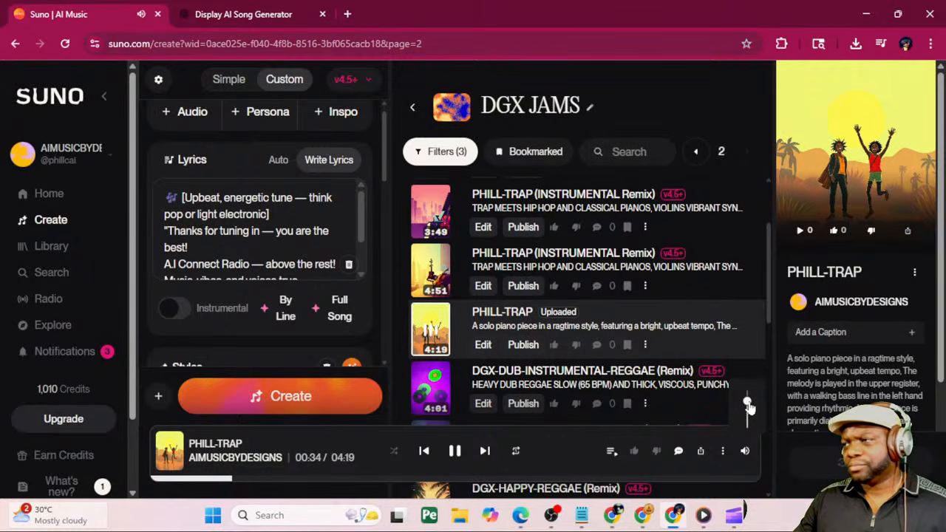
{"action": "mouse_move", "coordinate": [749, 407]}
{"action": "left_mouse_down"}
{"action": "mouse_move", "coordinate": [750, 427]}
{"action": "mouse_move", "coordinate": [749, 407]}
{"action": "left_mouse_up"}
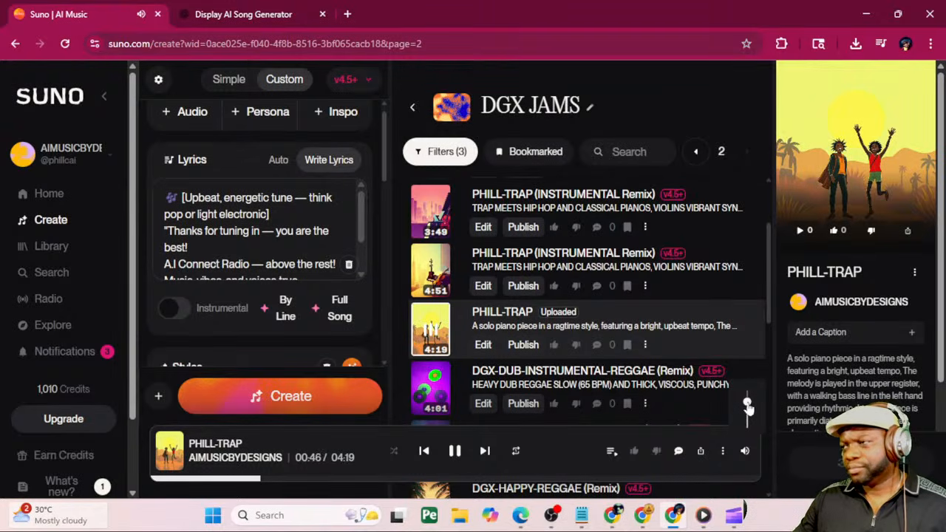
{"action": "left_click_drag", "start_coordinate": [748, 404], "coordinate": [748, 401]}
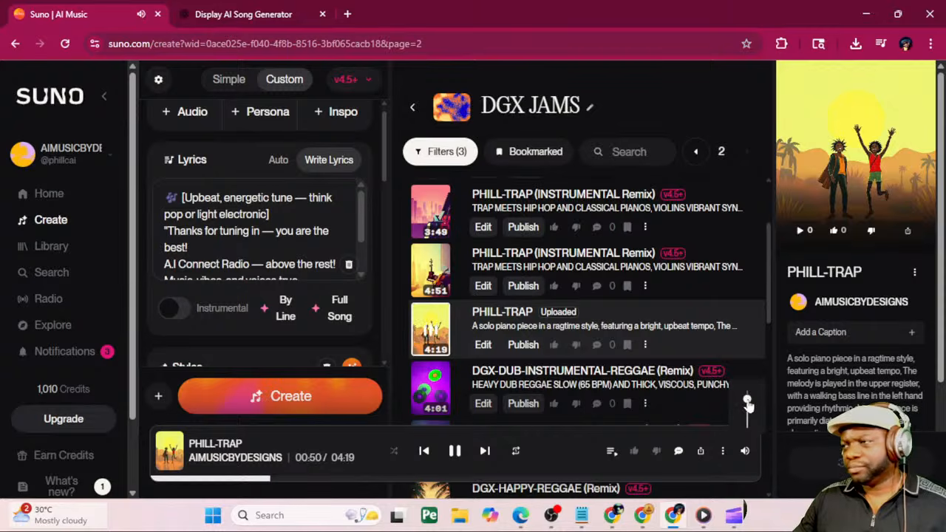
{"action": "left_click_drag", "start_coordinate": [748, 403], "coordinate": [749, 428]}
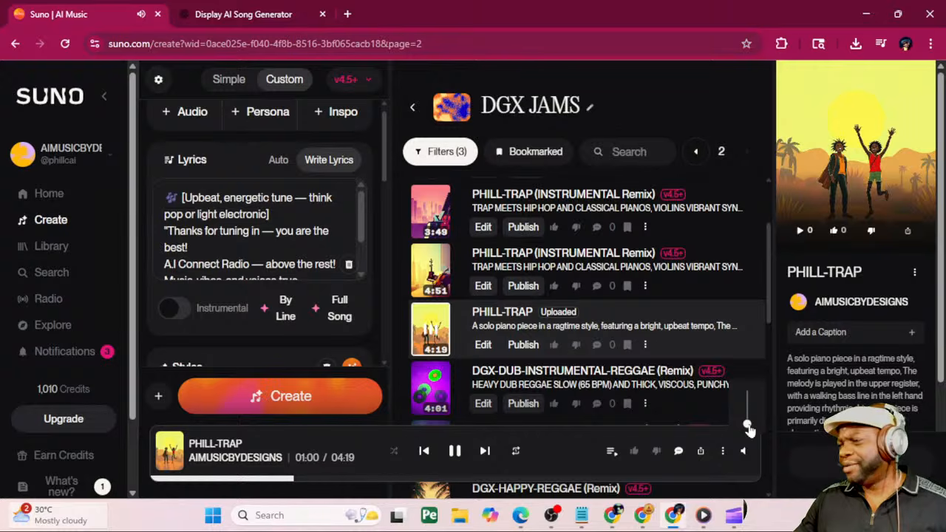
{"action": "left_click_drag", "start_coordinate": [748, 428], "coordinate": [747, 405]}
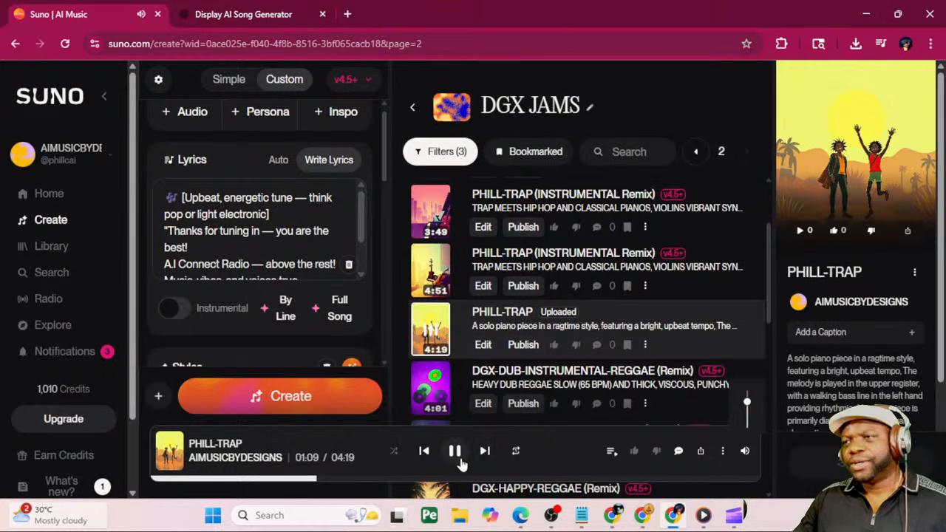
{"action": "left_click", "coordinate": [454, 451]}
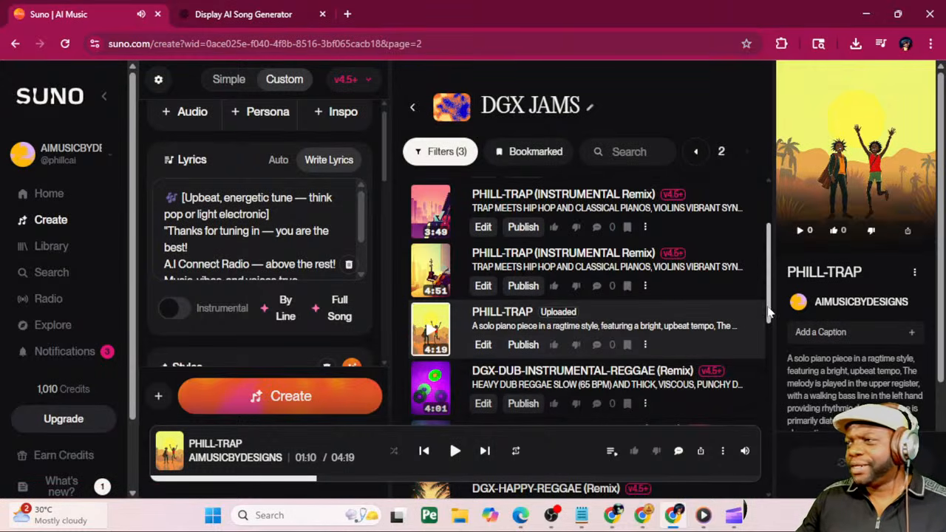
Play the 4:51 PHILL-TRAP (INSTRUMENTAL Remix), raise the volume slightly while listening, and fade it down to silence
{"action": "left_click_drag", "start_coordinate": [769, 313], "coordinate": [766, 294]}
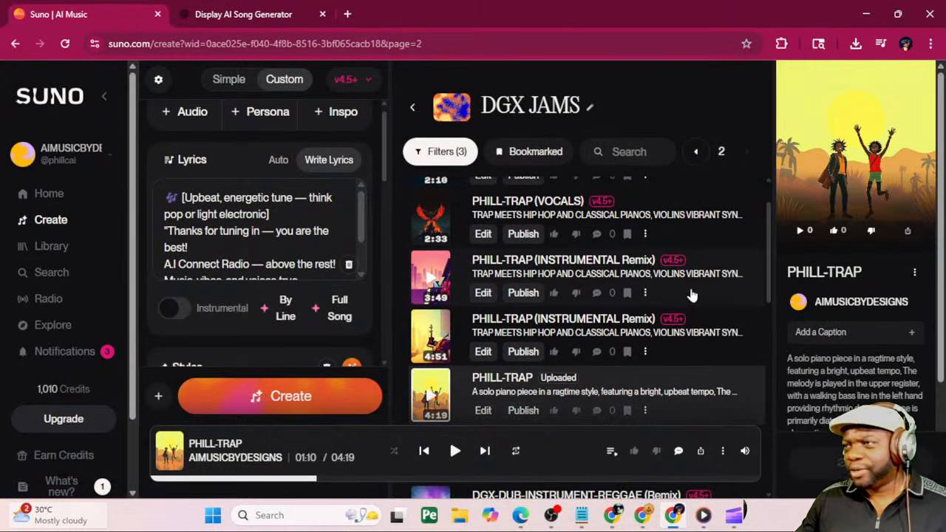
{"action": "left_click", "coordinate": [436, 340]}
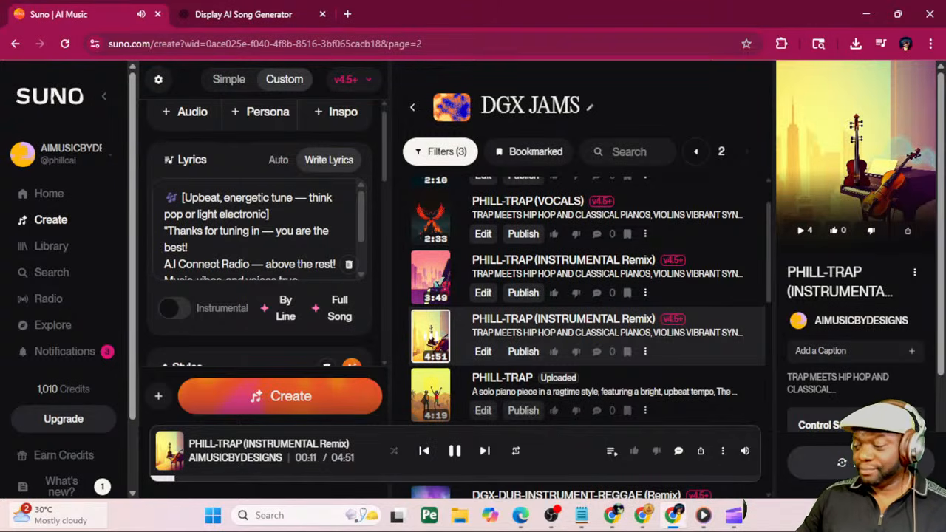
{"action": "key", "text": "alt+Tab"}
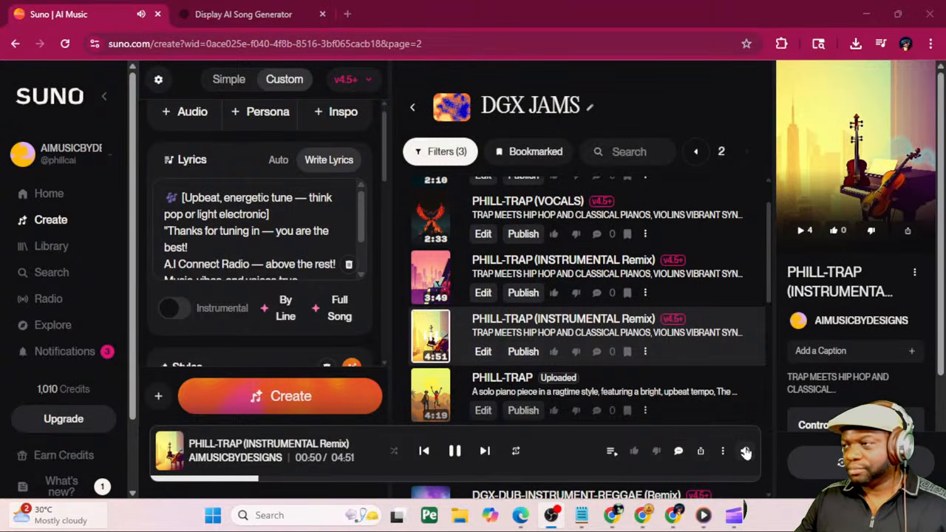
{"action": "mouse_move", "coordinate": [745, 451]}
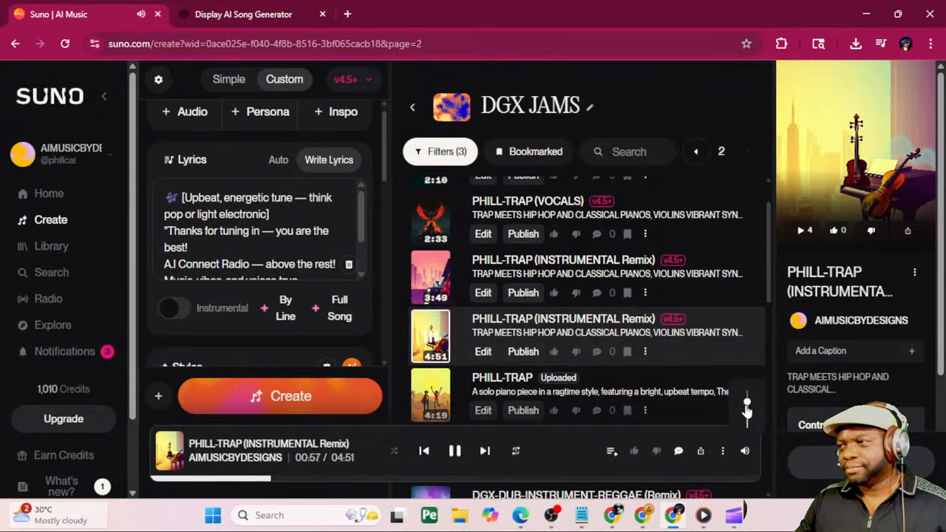
{"action": "mouse_move", "coordinate": [748, 405]}
{"action": "left_mouse_down"}
{"action": "mouse_move", "coordinate": [747, 421]}
{"action": "mouse_move", "coordinate": [747, 401]}
{"action": "left_mouse_up"}
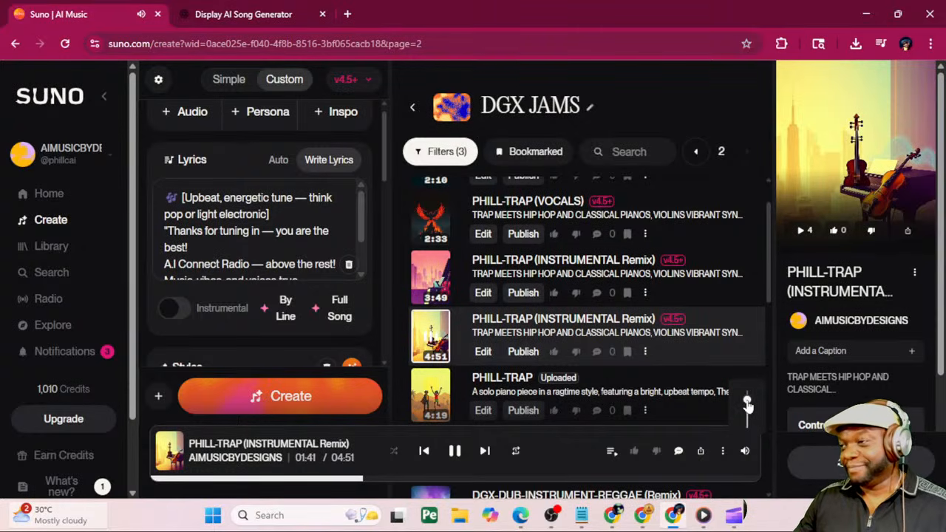
{"action": "left_click_drag", "start_coordinate": [746, 401], "coordinate": [747, 435]}
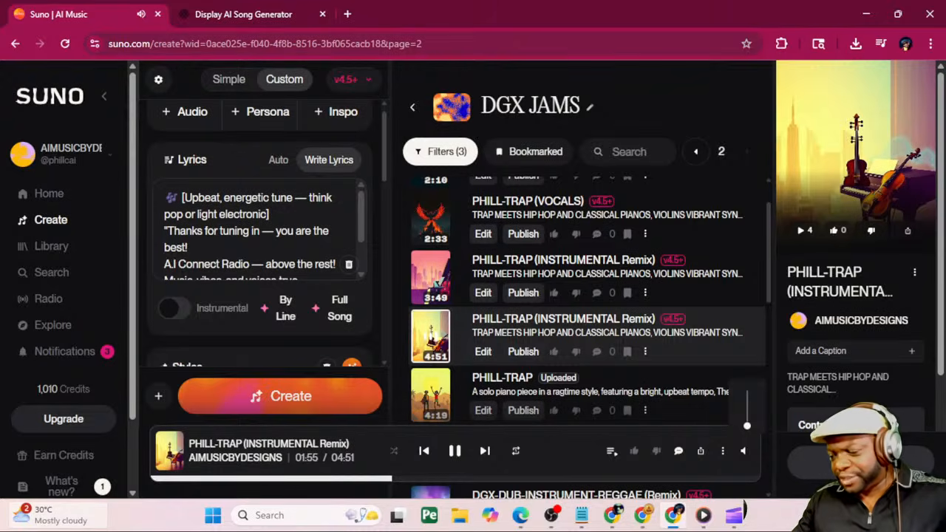
Switch to the SUNO 101 site, review Modules 4 to 6, the Capstone Project and the video and title tips, and return to Suno
{"action": "key", "text": "alt+Tab"}
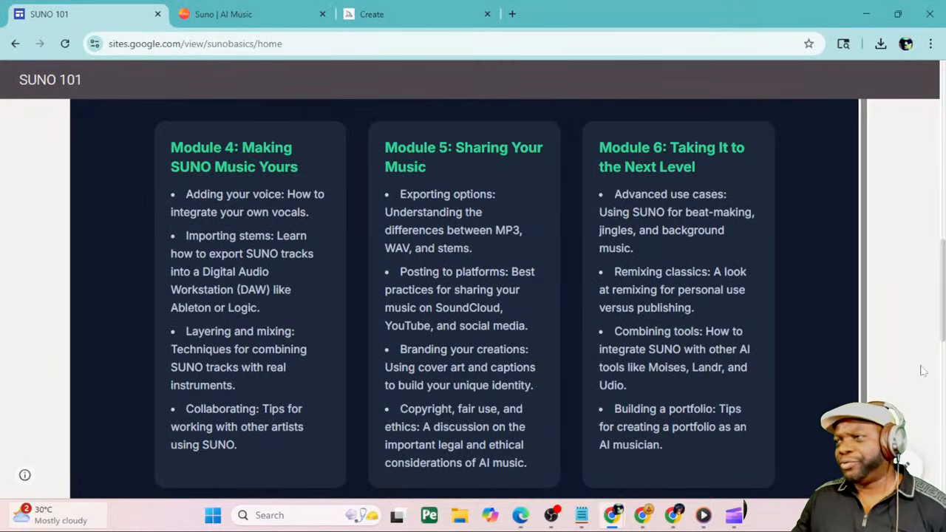
{"action": "scroll", "coordinate": [702, 328], "scroll_direction": "down", "scroll_amount": 2}
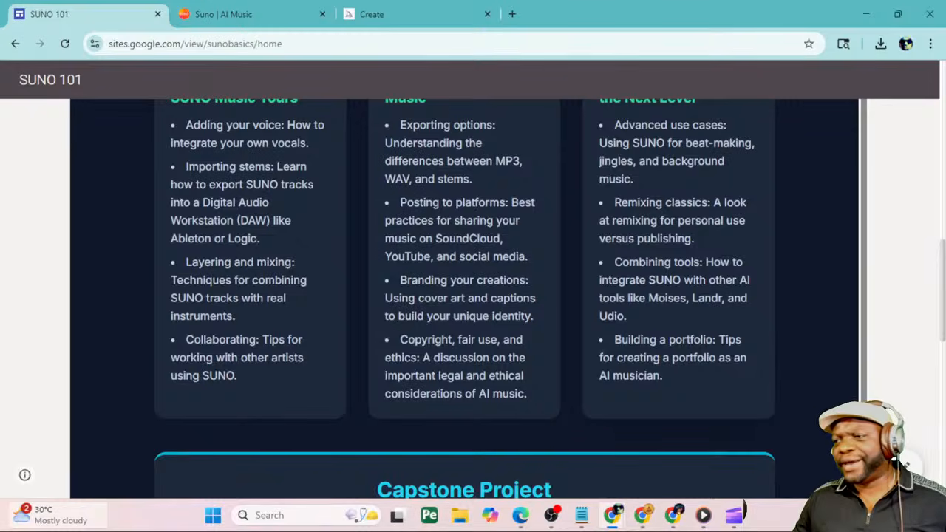
{"action": "scroll", "coordinate": [702, 327], "scroll_direction": "down", "scroll_amount": 5}
{"action": "scroll", "coordinate": [738, 337], "scroll_direction": "up", "scroll_amount": 2}
{"action": "scroll", "coordinate": [717, 354], "scroll_direction": "down", "scroll_amount": 1}
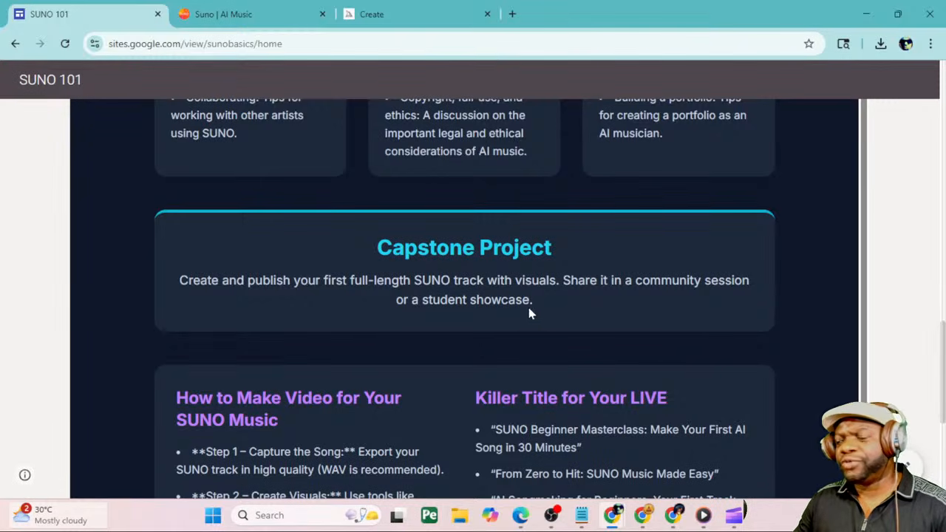
{"action": "scroll", "coordinate": [566, 346], "scroll_direction": "down", "scroll_amount": 1}
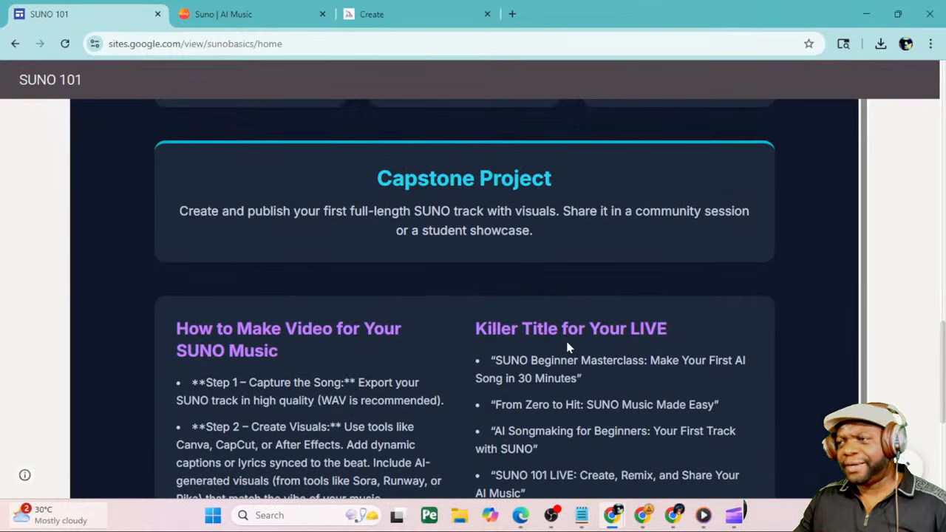
{"action": "scroll", "coordinate": [567, 350], "scroll_direction": "up", "scroll_amount": 2}
{"action": "scroll", "coordinate": [566, 350], "scroll_direction": "up", "scroll_amount": 6}
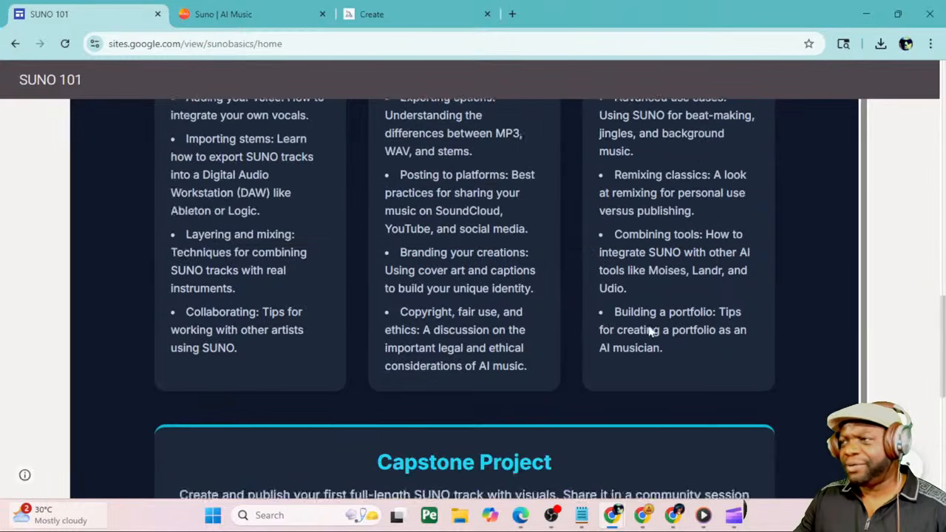
{"action": "scroll", "coordinate": [566, 350], "scroll_direction": "up", "scroll_amount": 10}
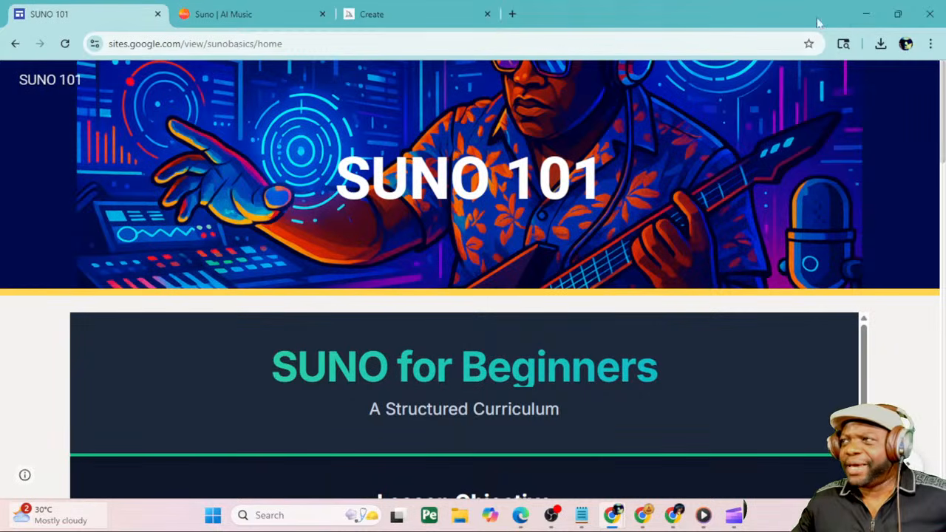
{"action": "left_click", "coordinate": [869, 13]}
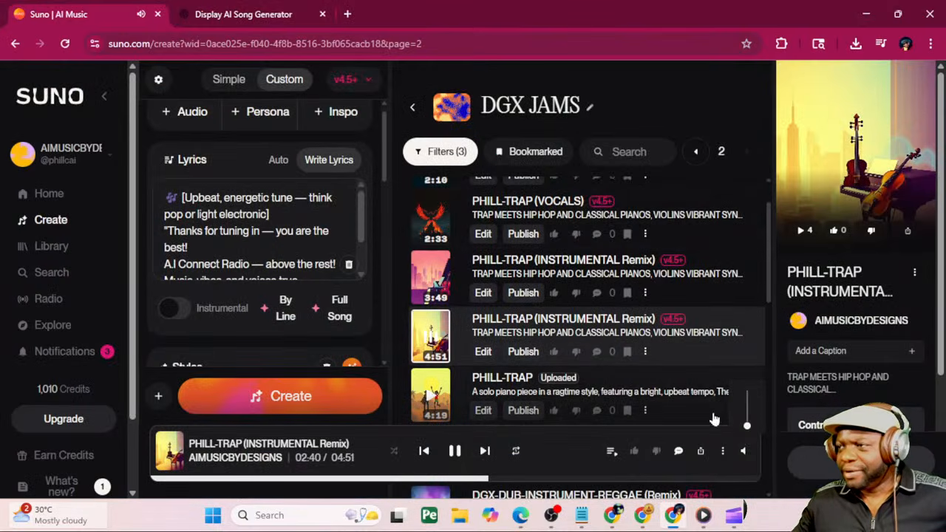
Restore the volume of the playing PHILL-TRAP (INSTRUMENTAL Remix), listen to the rest of the track, and pause it just before its end
{"action": "left_click_drag", "start_coordinate": [748, 429], "coordinate": [749, 409]}
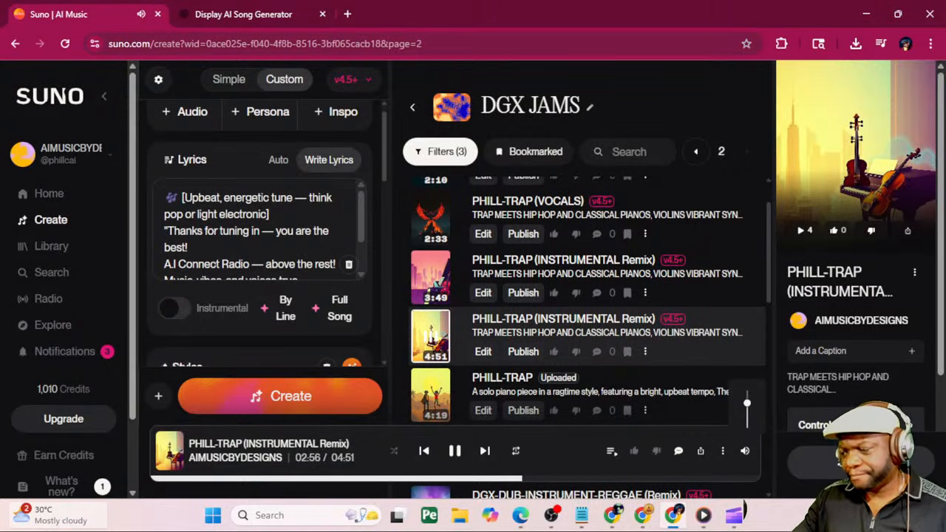
{"action": "key", "text": "alt+Tab"}
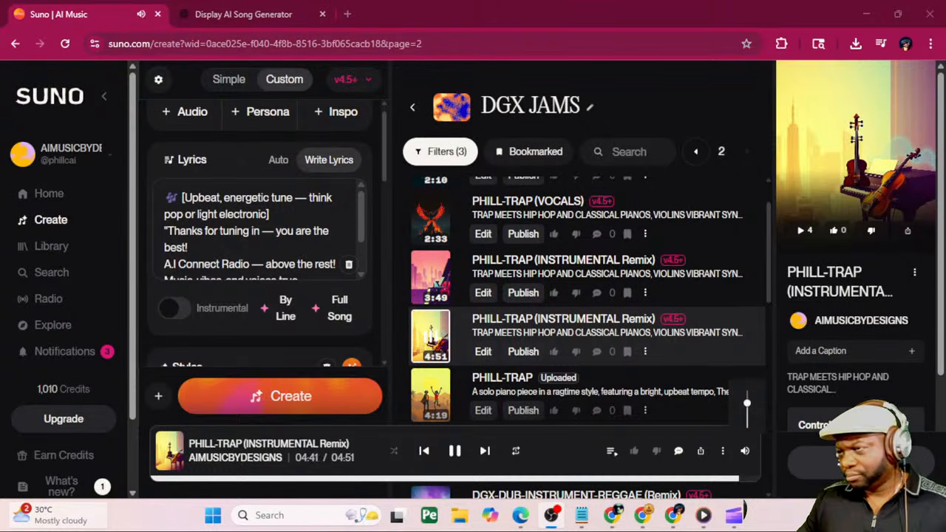
{"action": "left_click", "coordinate": [455, 452]}
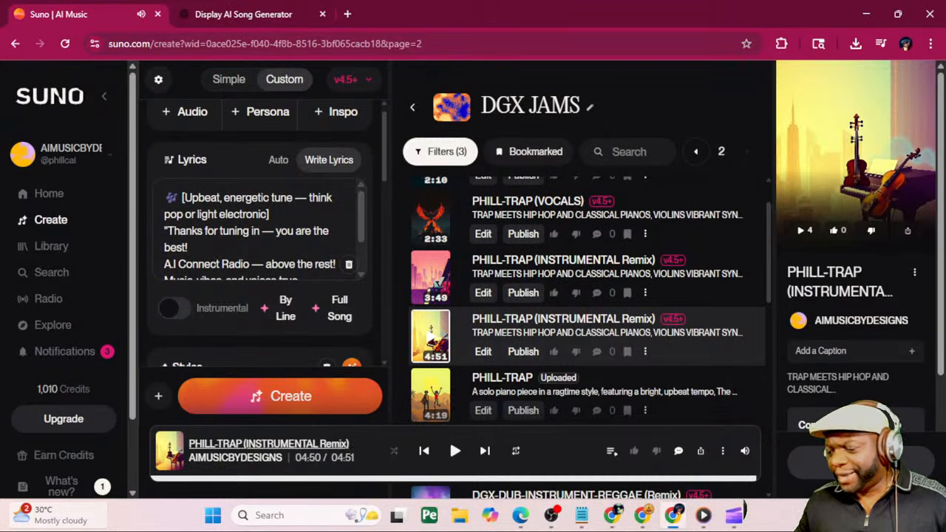
{"action": "key", "text": "alt+Tab"}
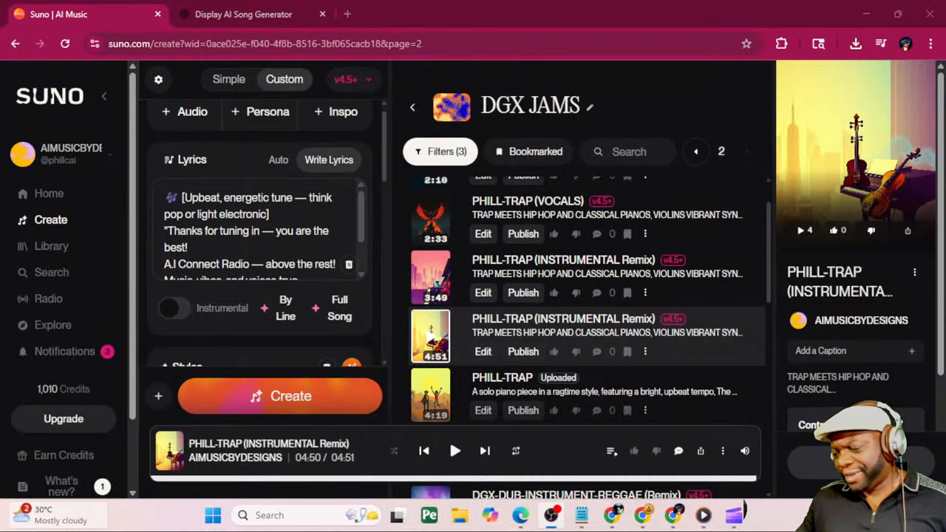
{"action": "key", "text": "alt+Tab"}
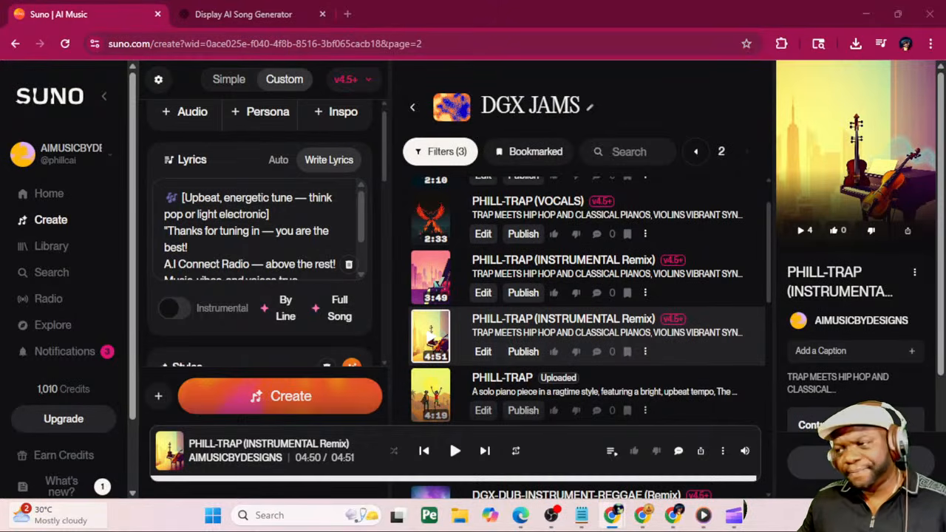